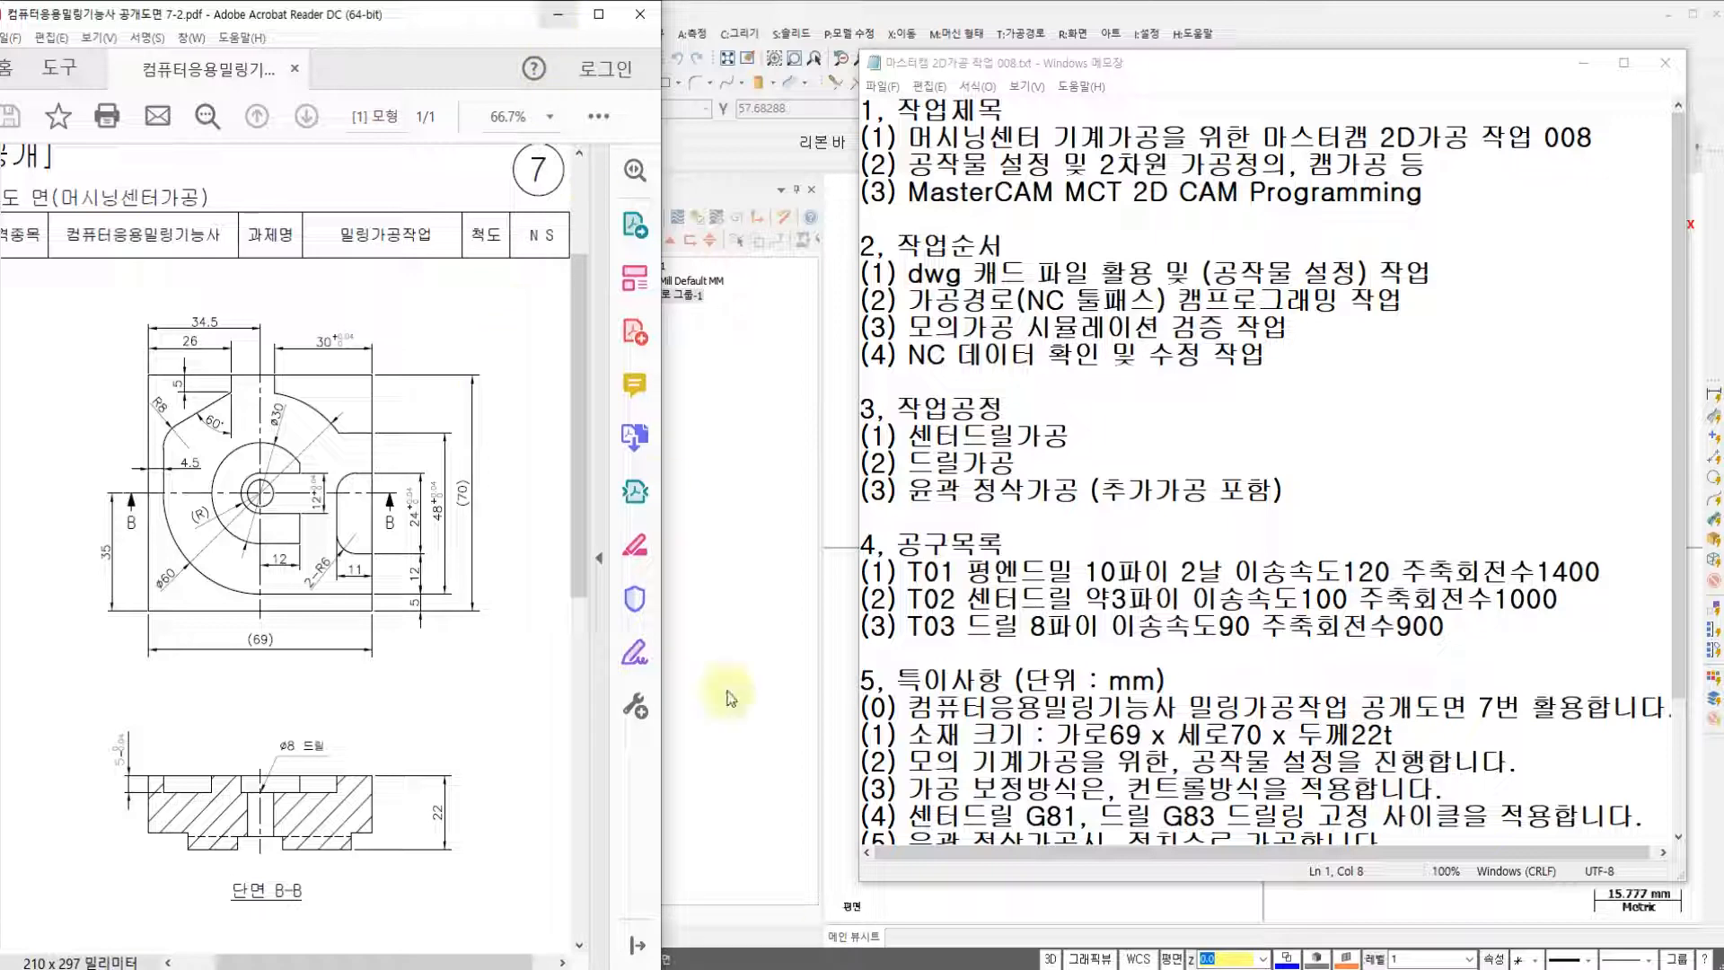
- Switch to the AutoCAD drawing, then read the task title, work sequence and machining processes in the Notepad work notes
{"action": "key", "text": "alt+Tab"}
{"action": "mouse_move", "coordinate": [339, 648]}
{"action": "middle_mouse_down"}
{"action": "mouse_move", "coordinate": [312, 708]}
{"action": "mouse_move", "coordinate": [333, 711]}
{"action": "mouse_move", "coordinate": [319, 653]}
{"action": "mouse_move", "coordinate": [339, 628]}
{"action": "middle_mouse_up"}
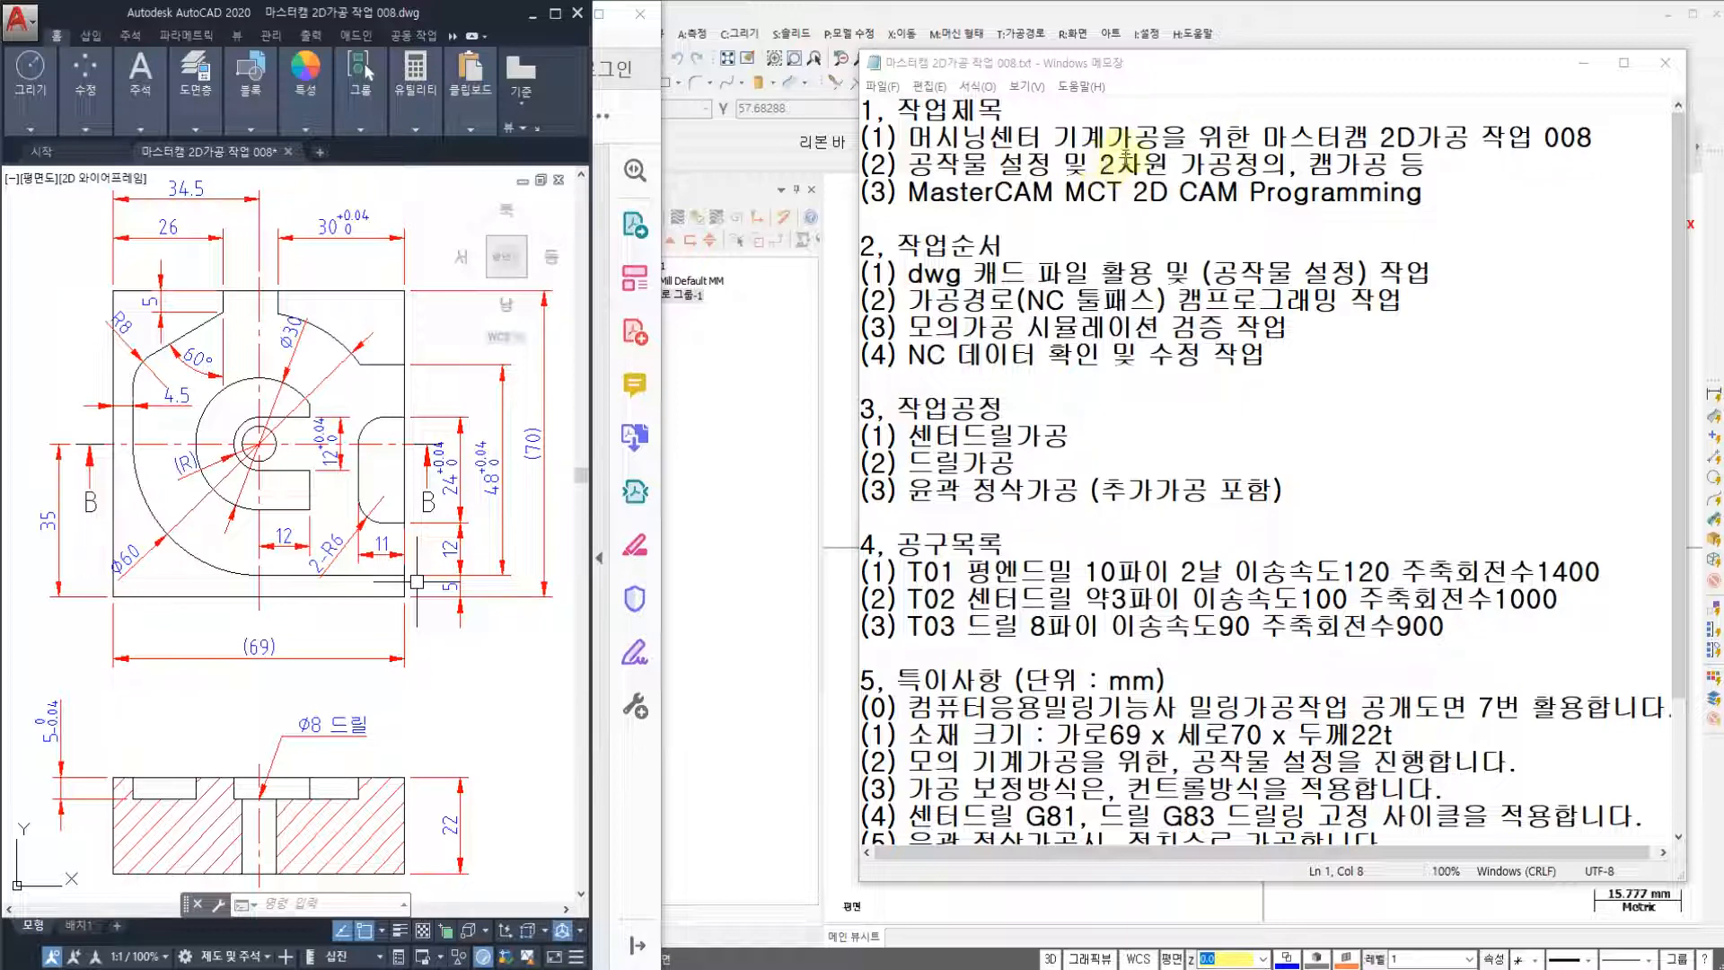
{"action": "left_click", "coordinate": [1403, 177]}
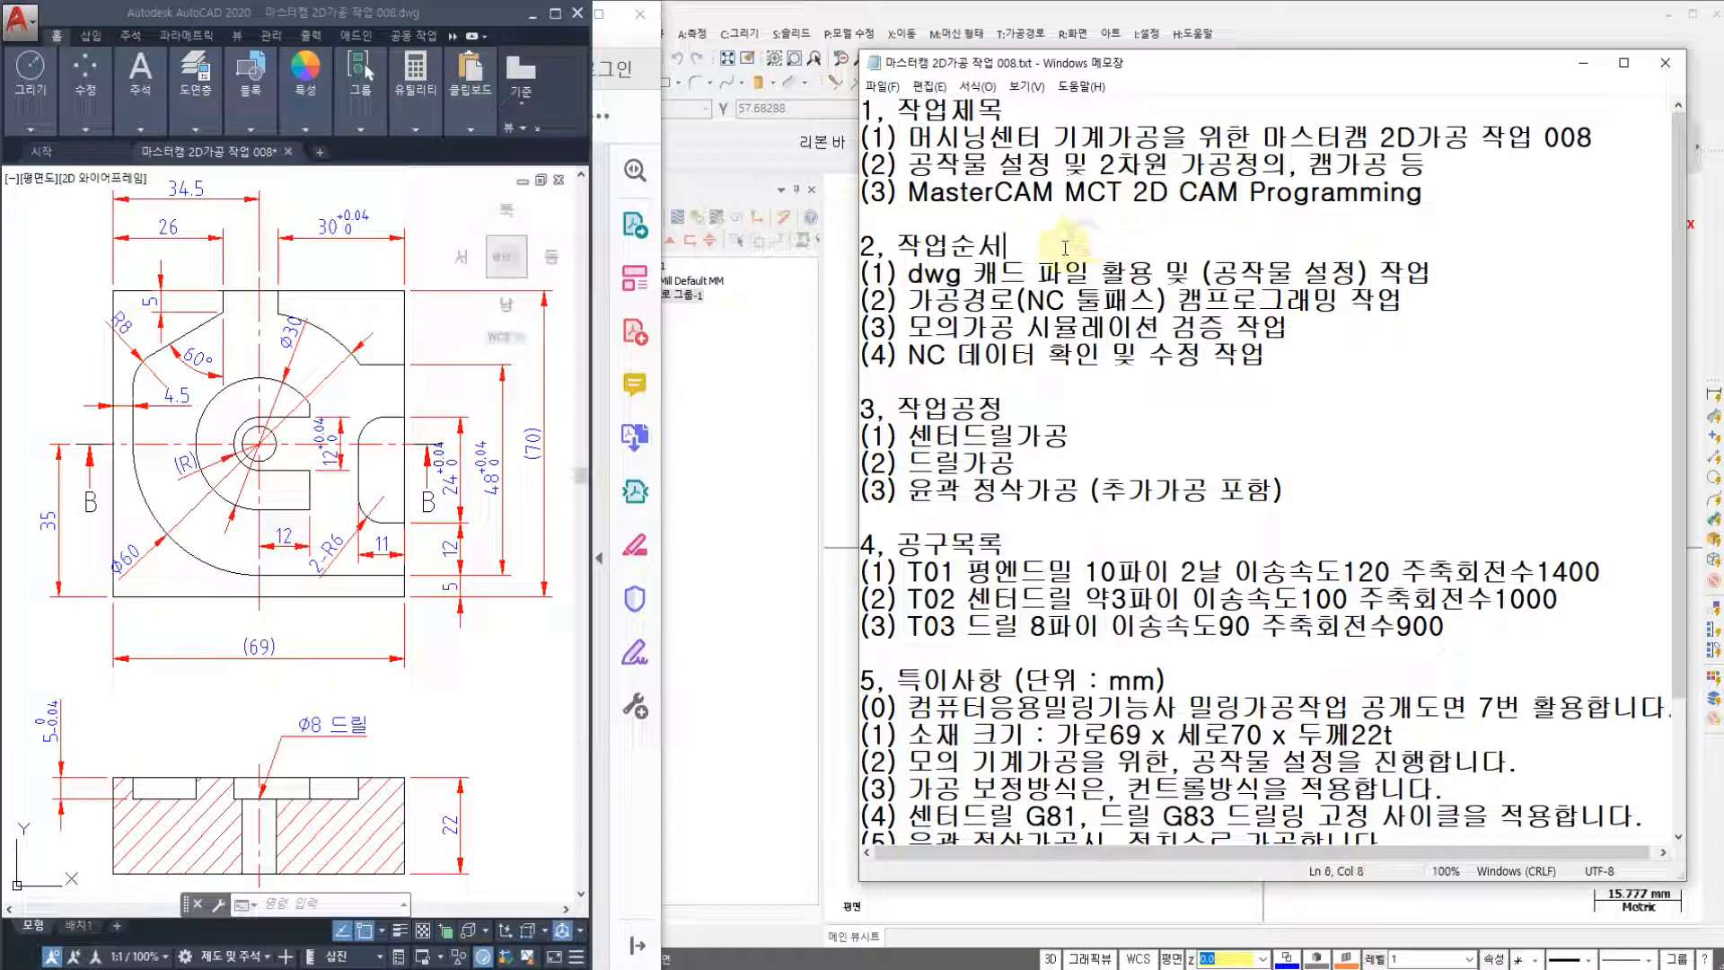
{"action": "left_click", "coordinate": [953, 269]}
{"action": "left_click_drag", "start_coordinate": [910, 277], "coordinate": [1156, 274]}
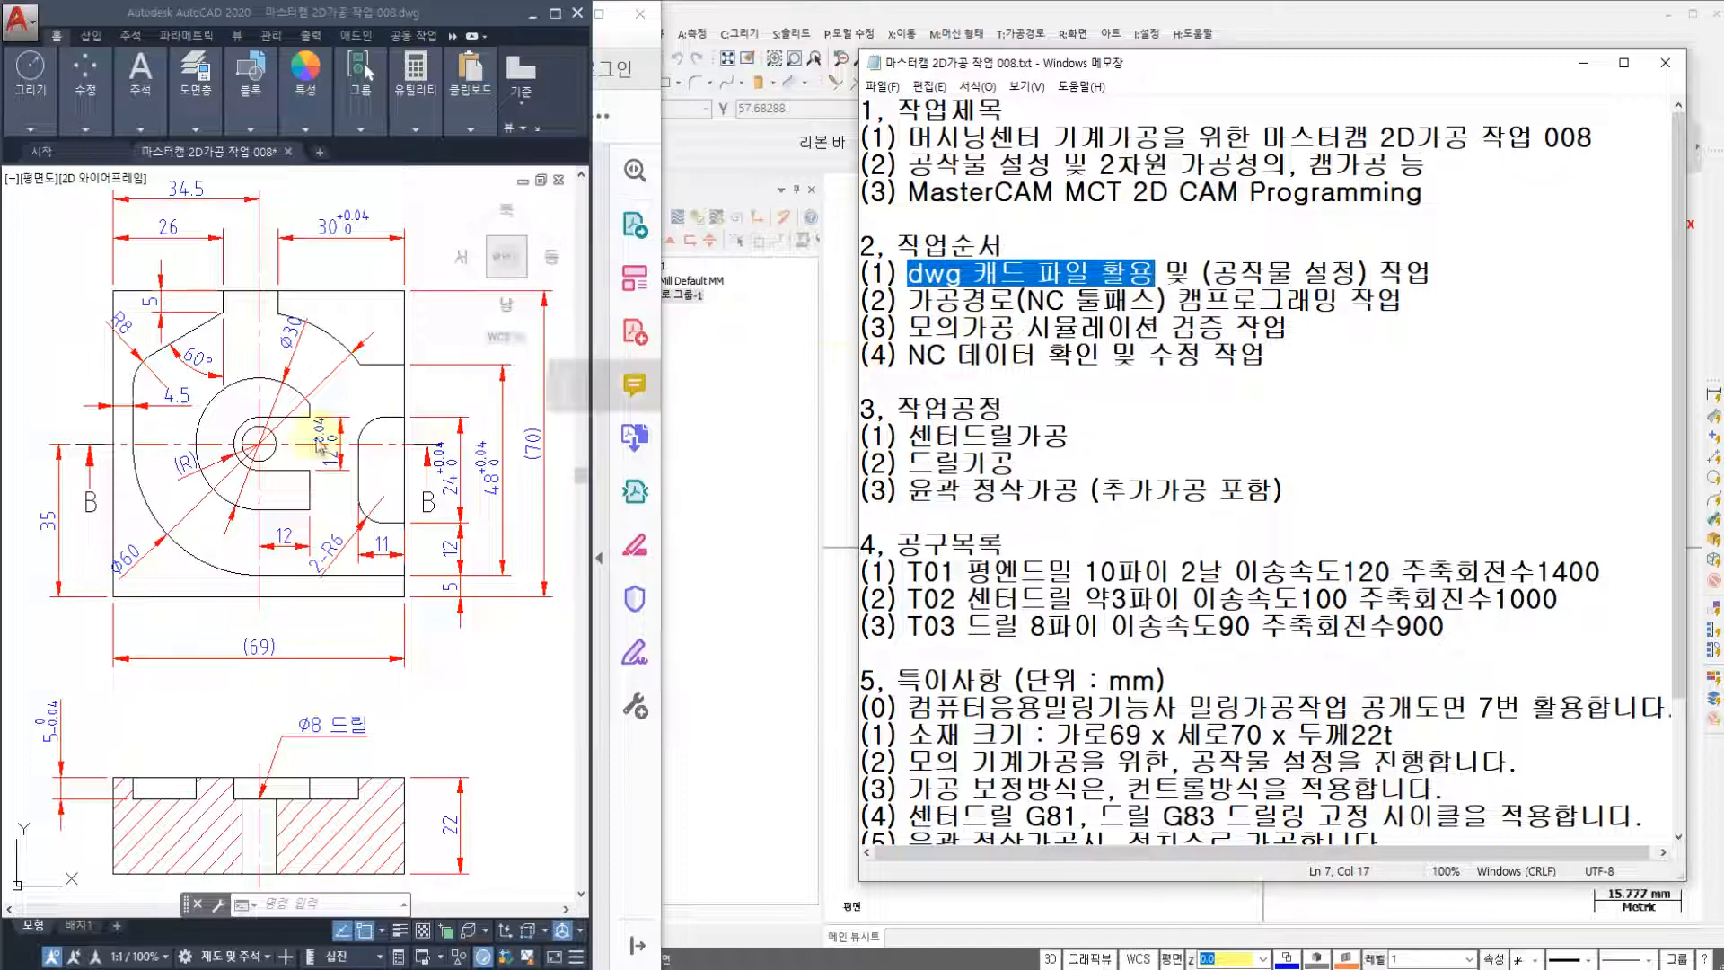
{"action": "left_click", "coordinate": [306, 404]}
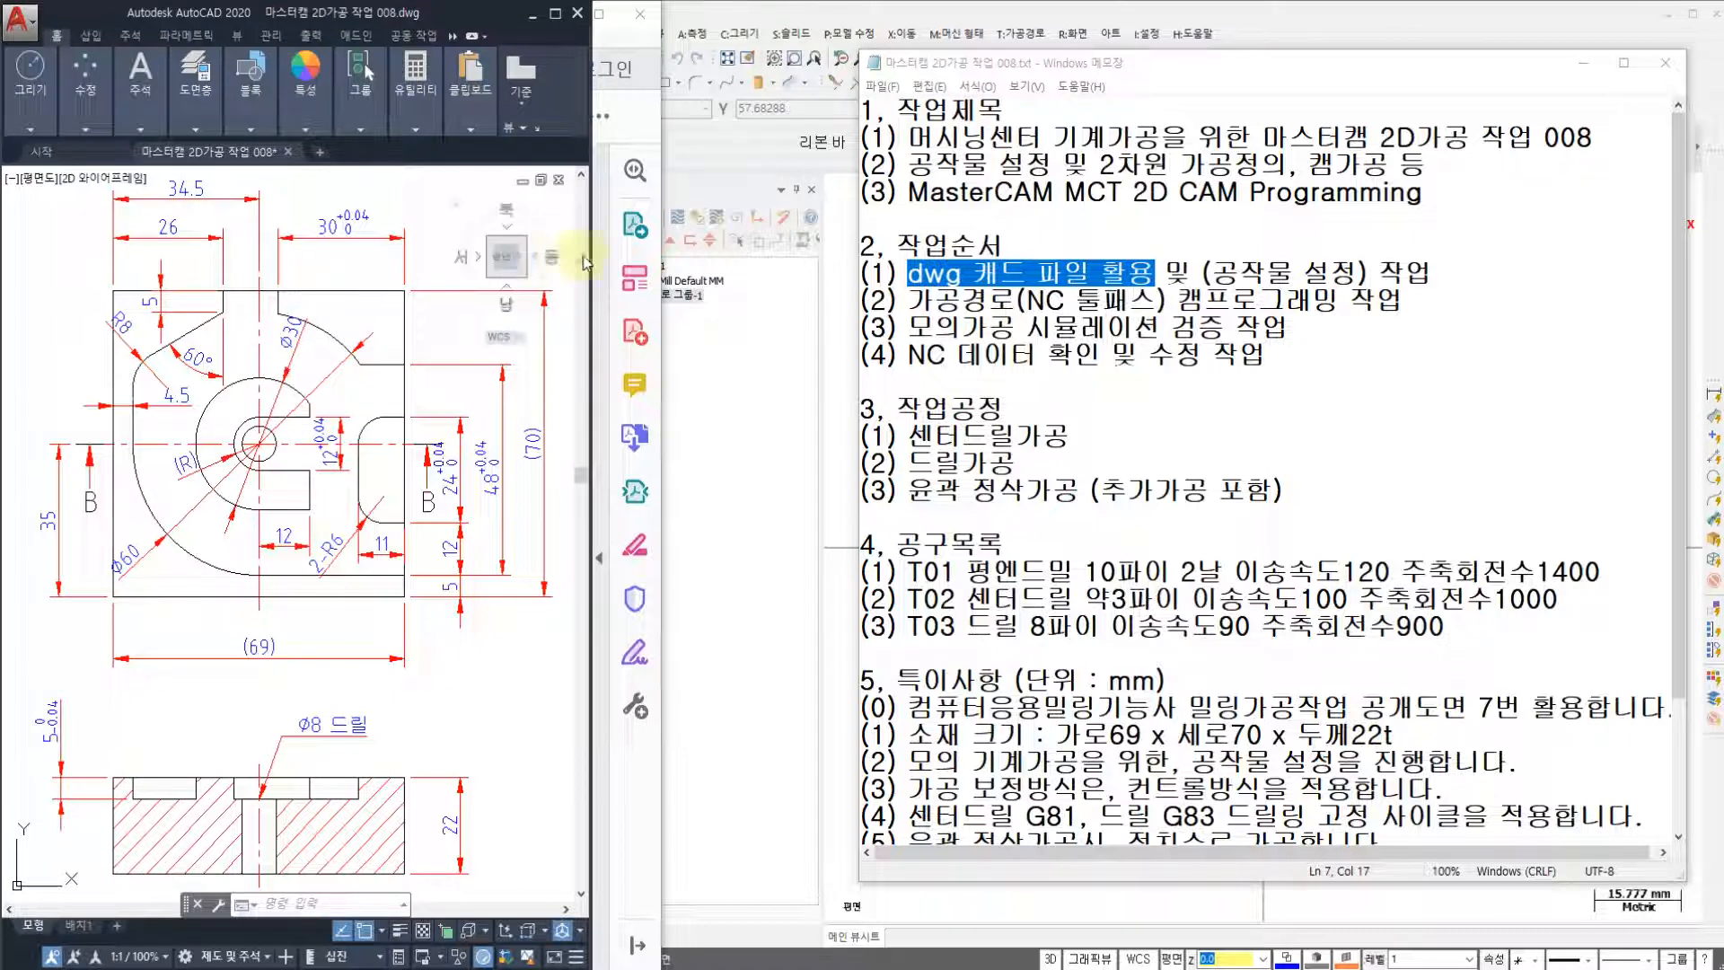
{"action": "left_click", "coordinate": [718, 338]}
{"action": "key", "text": "alt+Tab"}
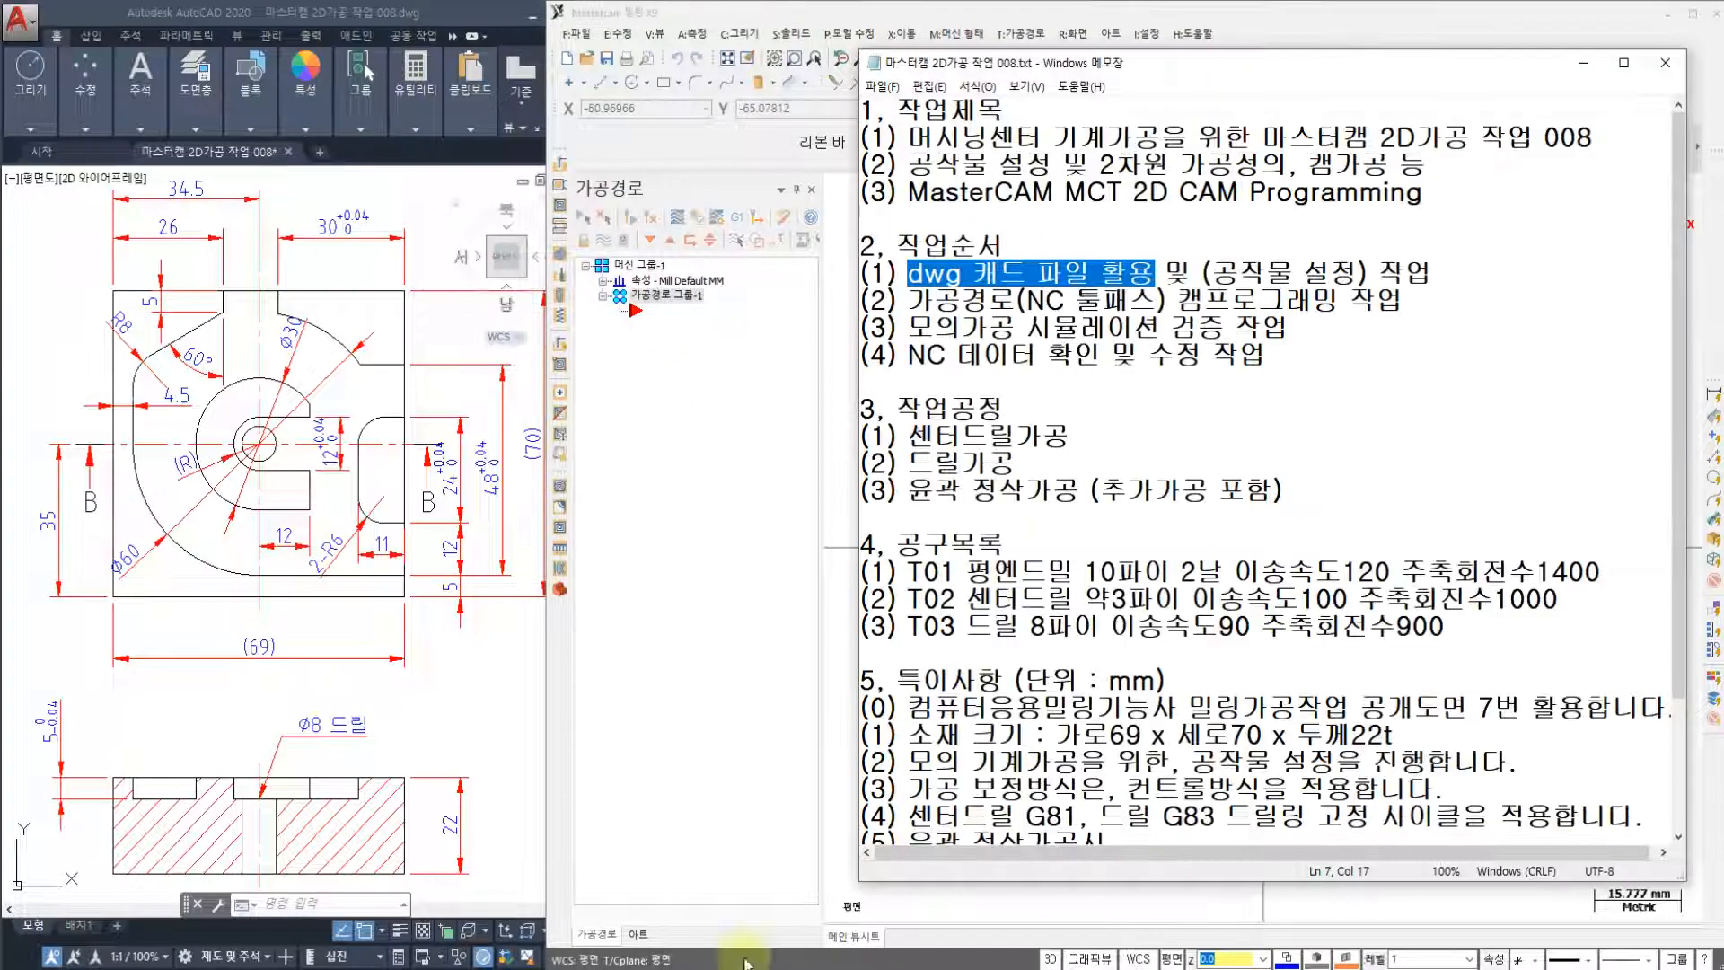
{"action": "left_click", "coordinate": [1131, 244]}
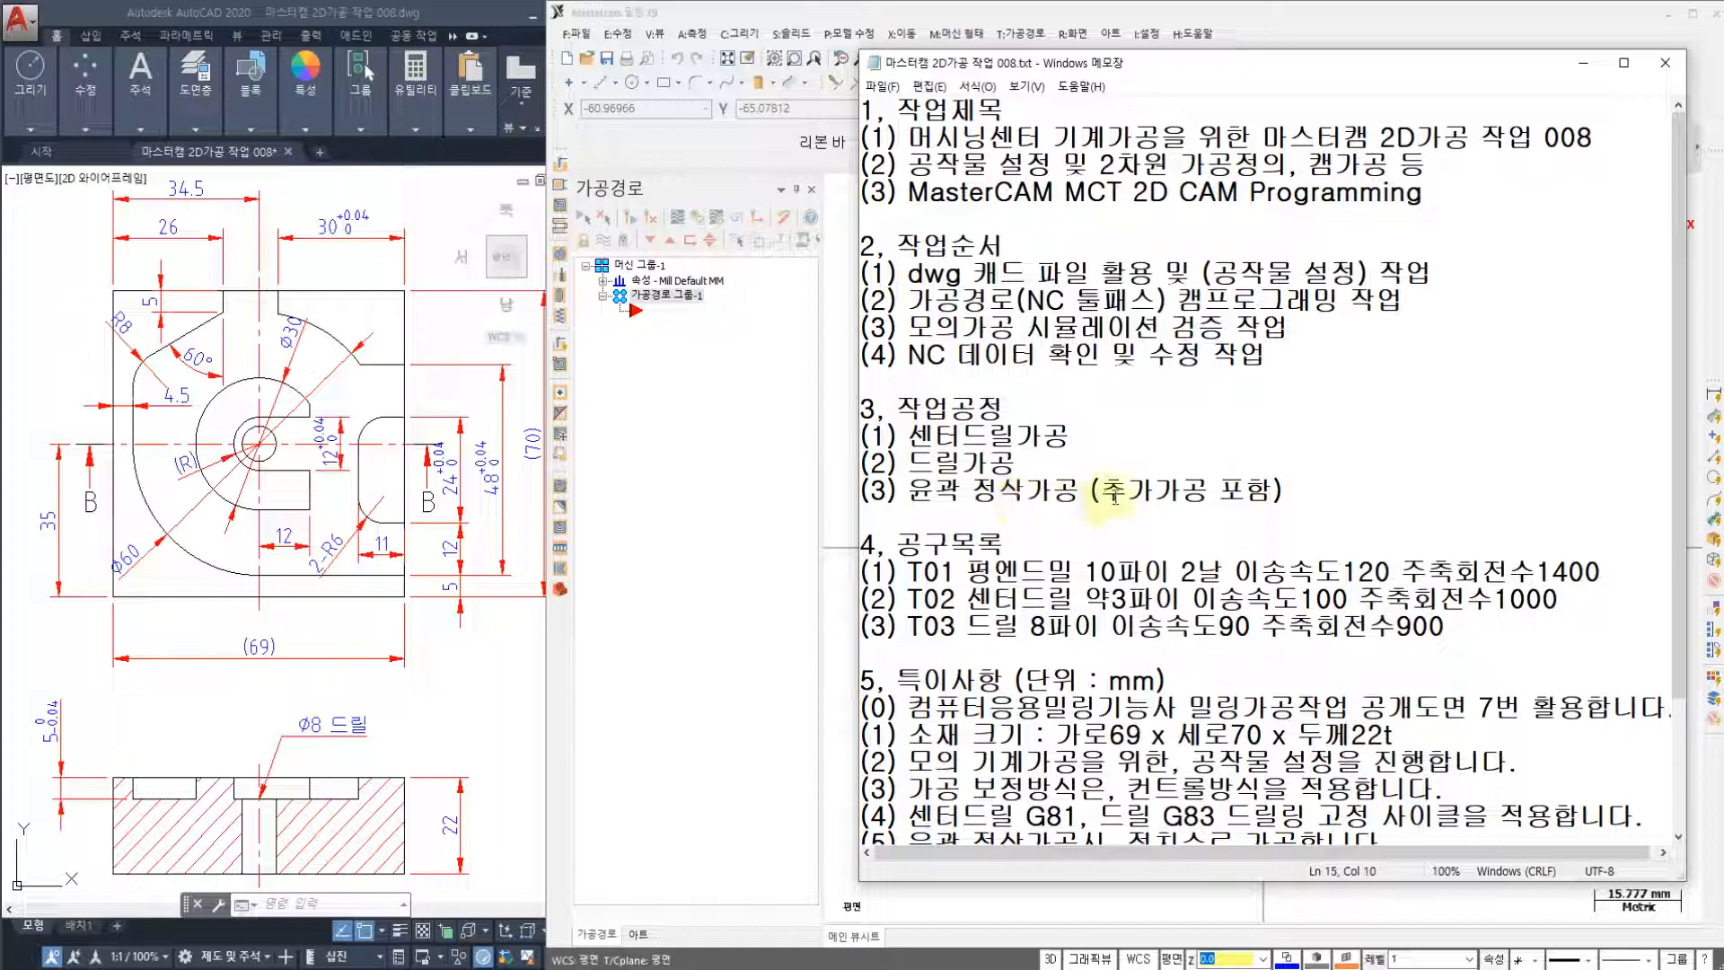
{"action": "left_click", "coordinate": [1198, 496]}
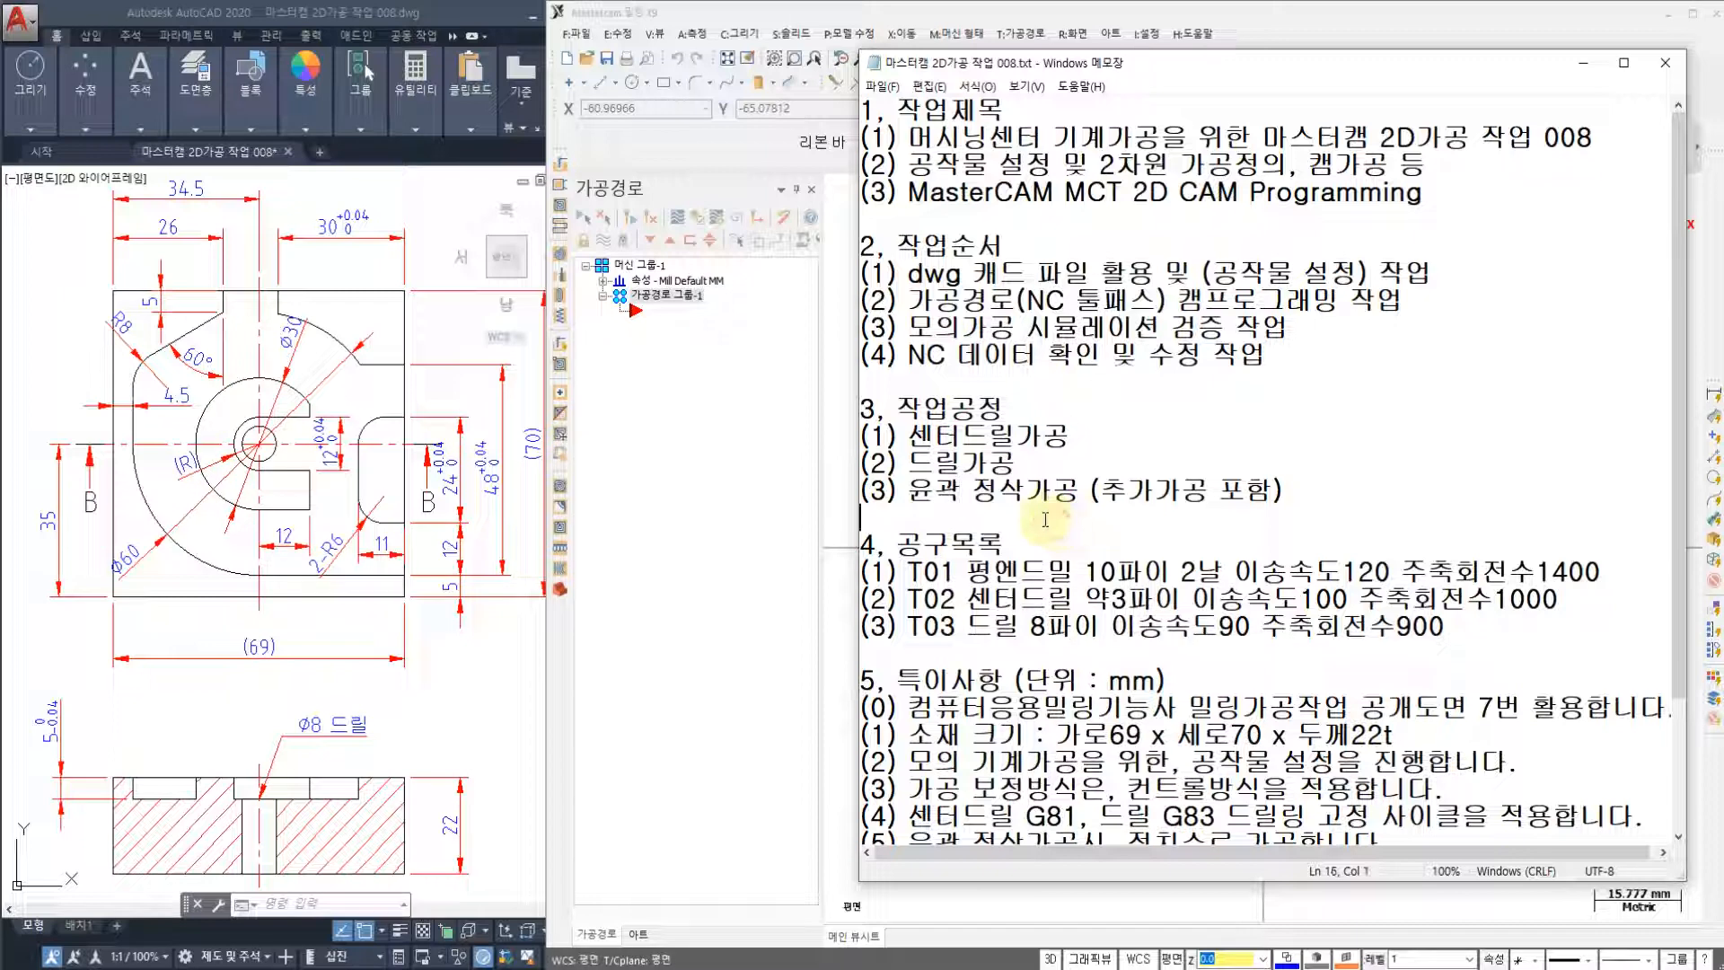
- Read the tool list in the work notes, covering tools T01 to T03
{"action": "left_click", "coordinate": [957, 626]}
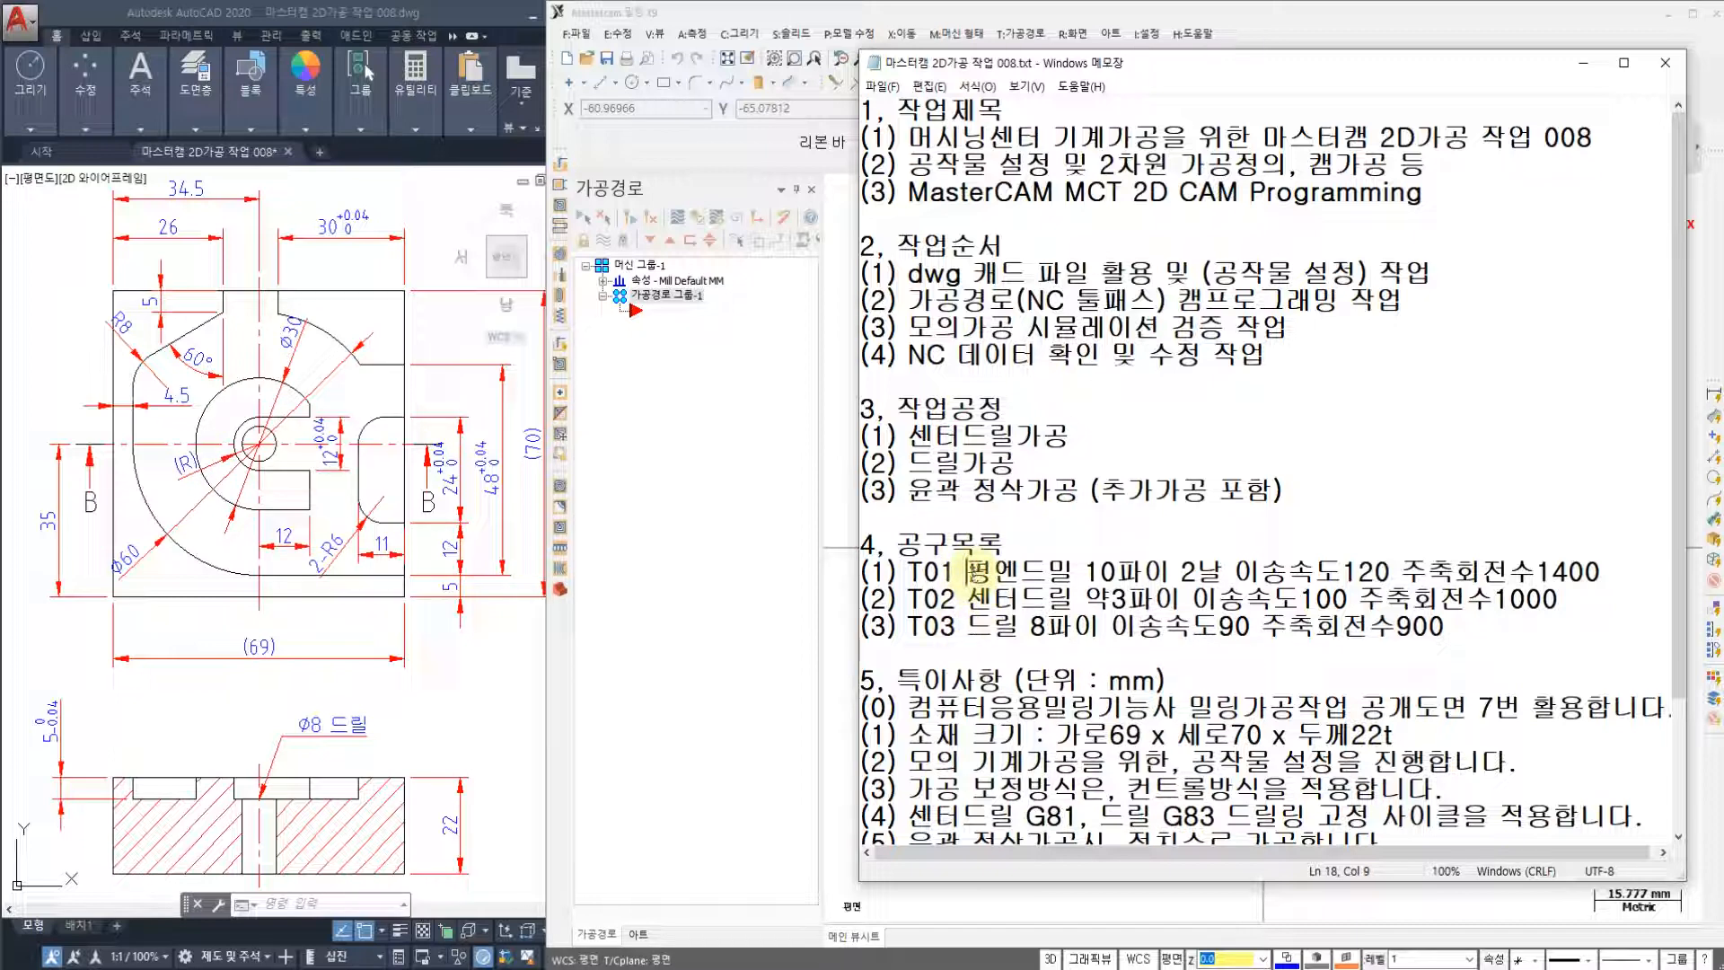
{"action": "left_click_drag", "start_coordinate": [979, 575], "coordinate": [1028, 626]}
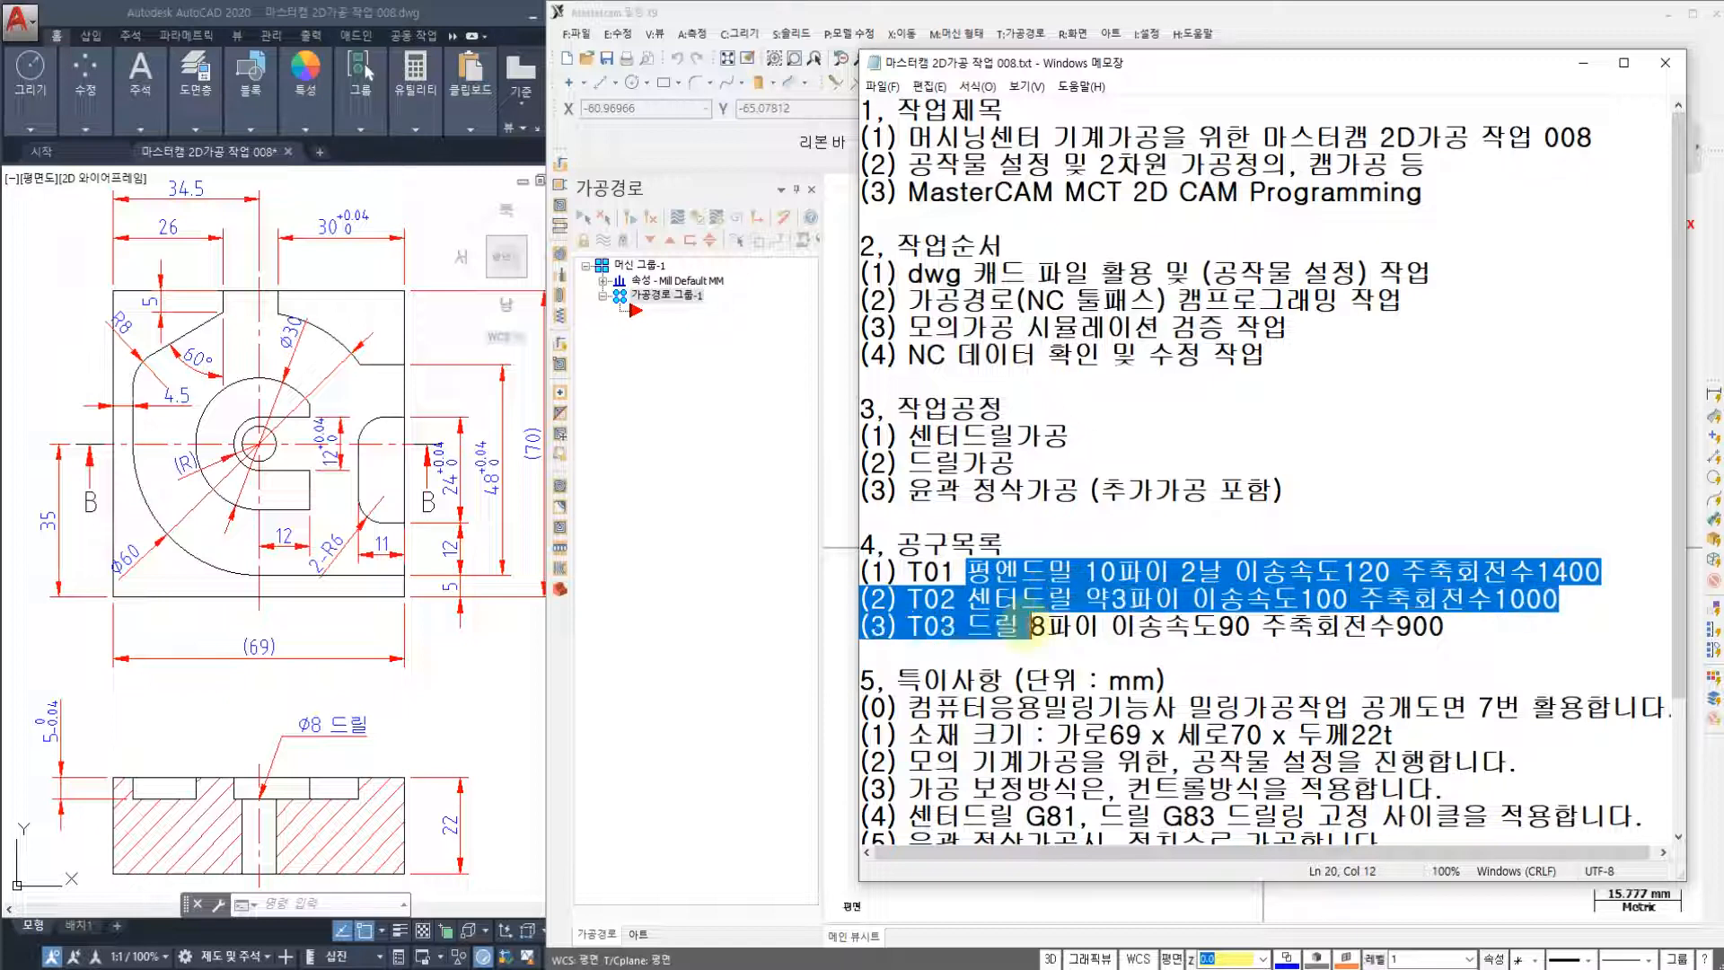
{"action": "left_click", "coordinate": [1024, 626]}
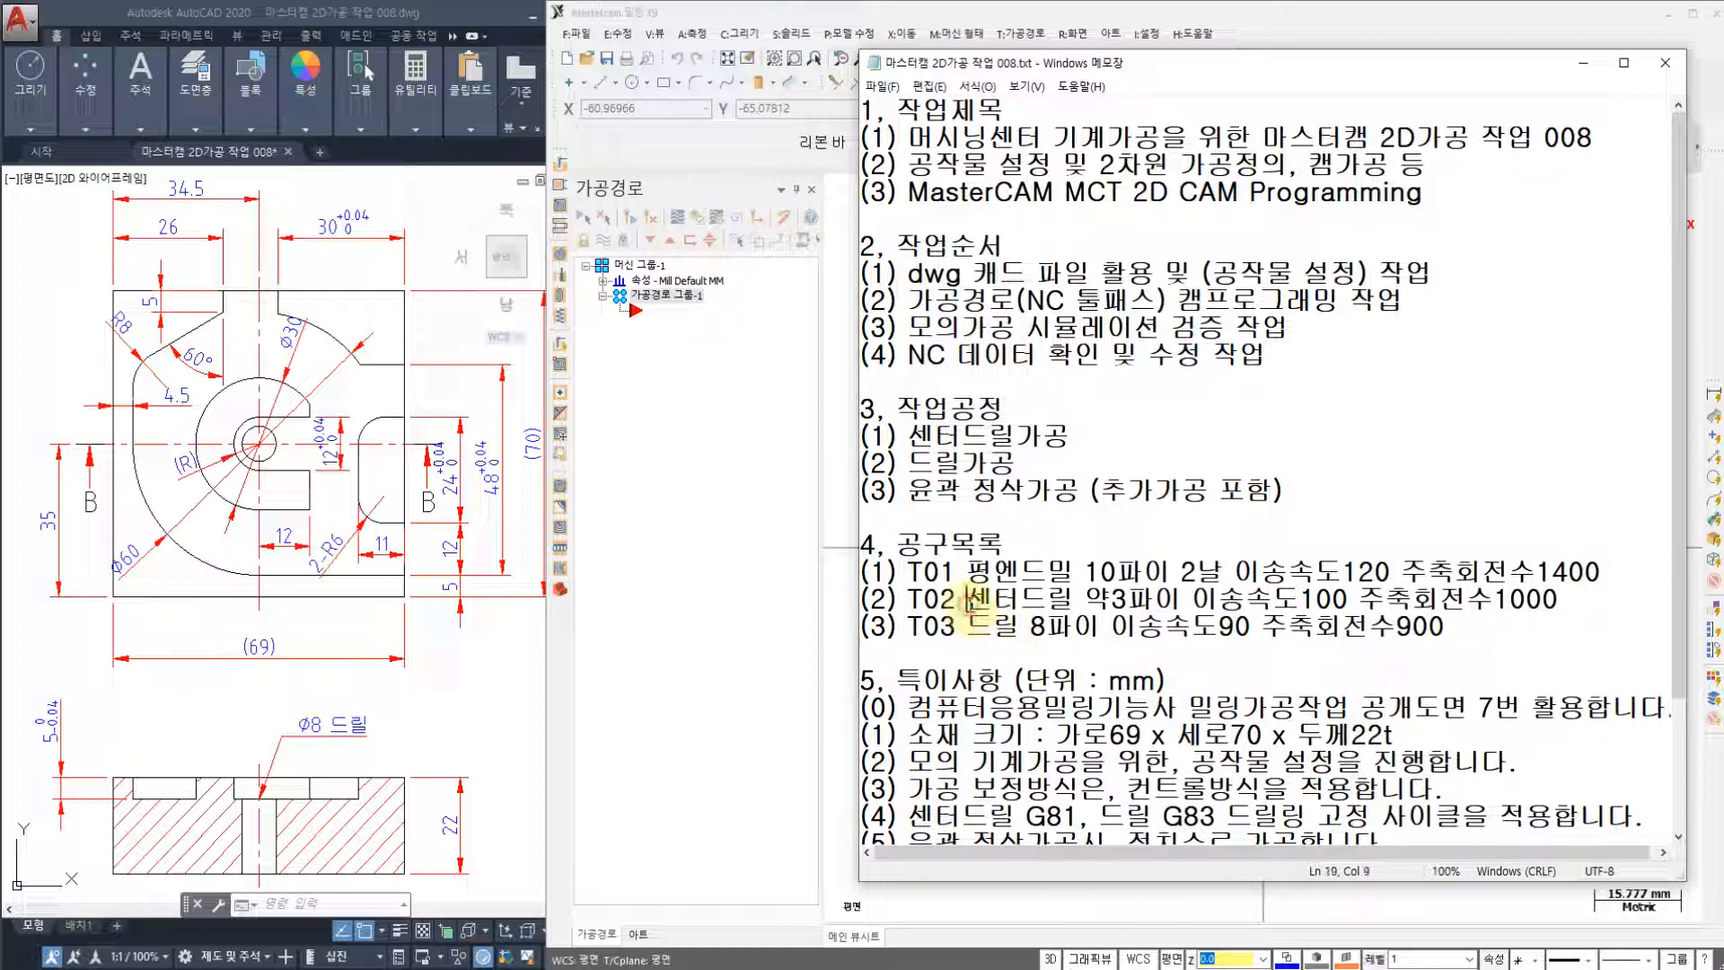
{"action": "left_click_drag", "start_coordinate": [973, 603], "coordinate": [1024, 628]}
{"action": "left_click_drag", "start_coordinate": [969, 577], "coordinate": [1071, 573]}
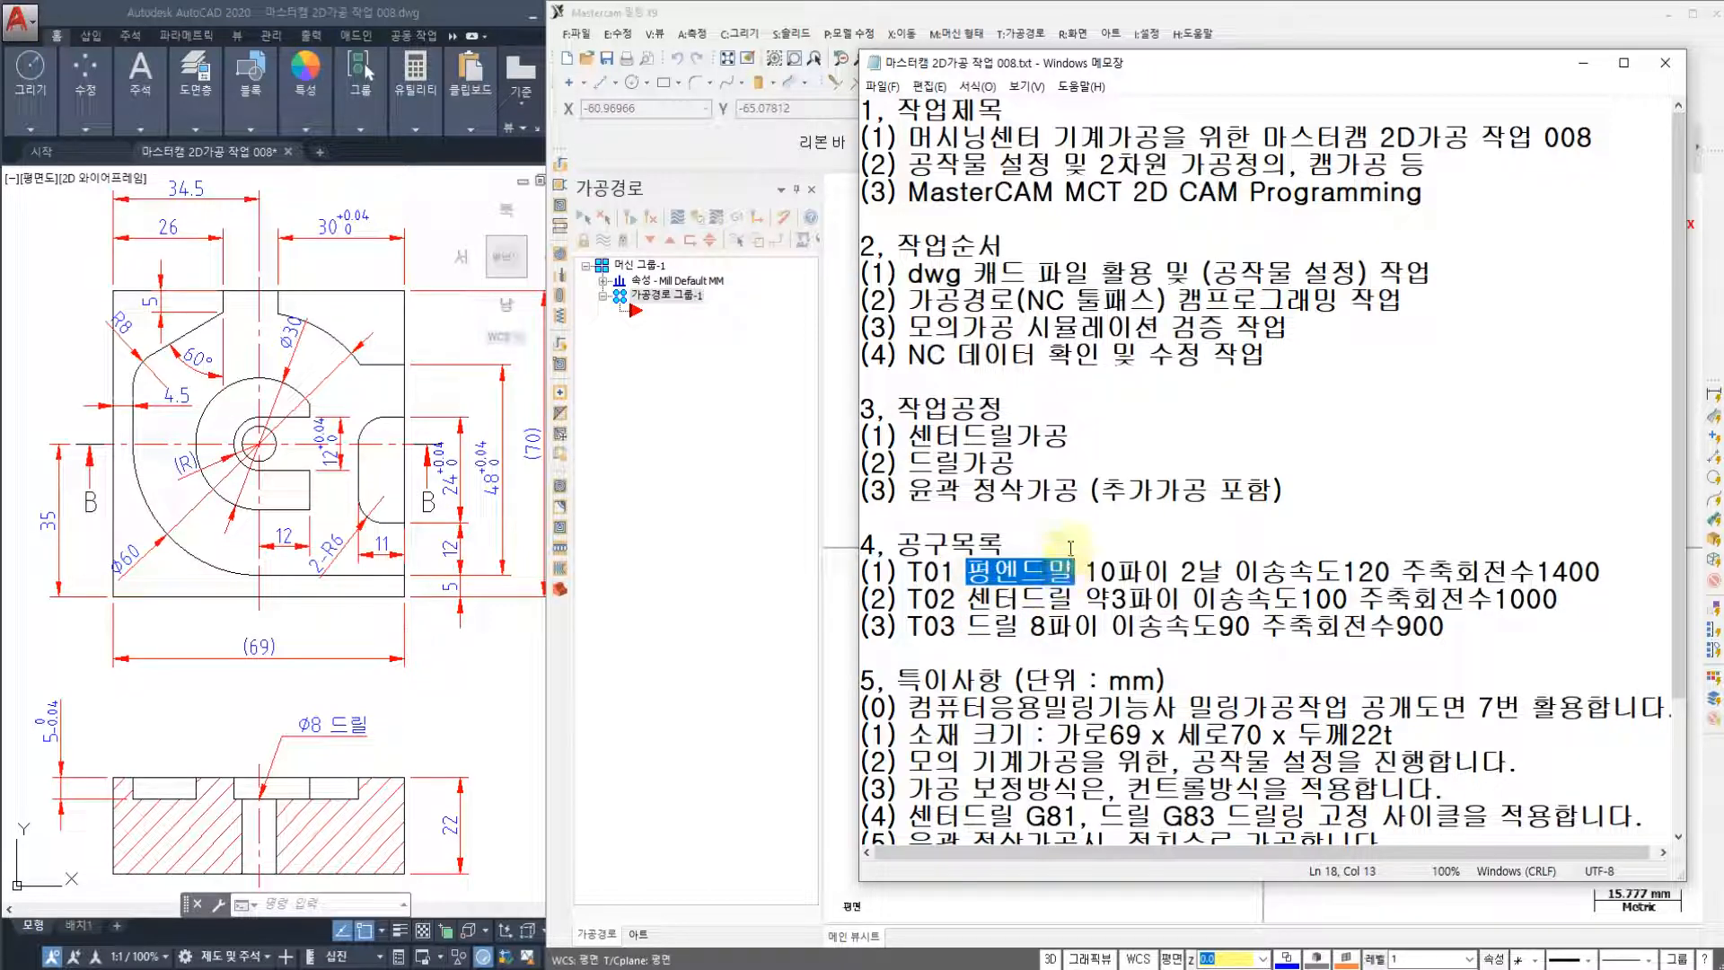
{"action": "left_click", "coordinate": [1068, 533]}
- Read the special notes on stock size, compensation method and drilling cycles, then minimize the work notes
{"action": "scroll", "coordinate": [1067, 528], "scroll_direction": "down", "scroll_amount": 2}
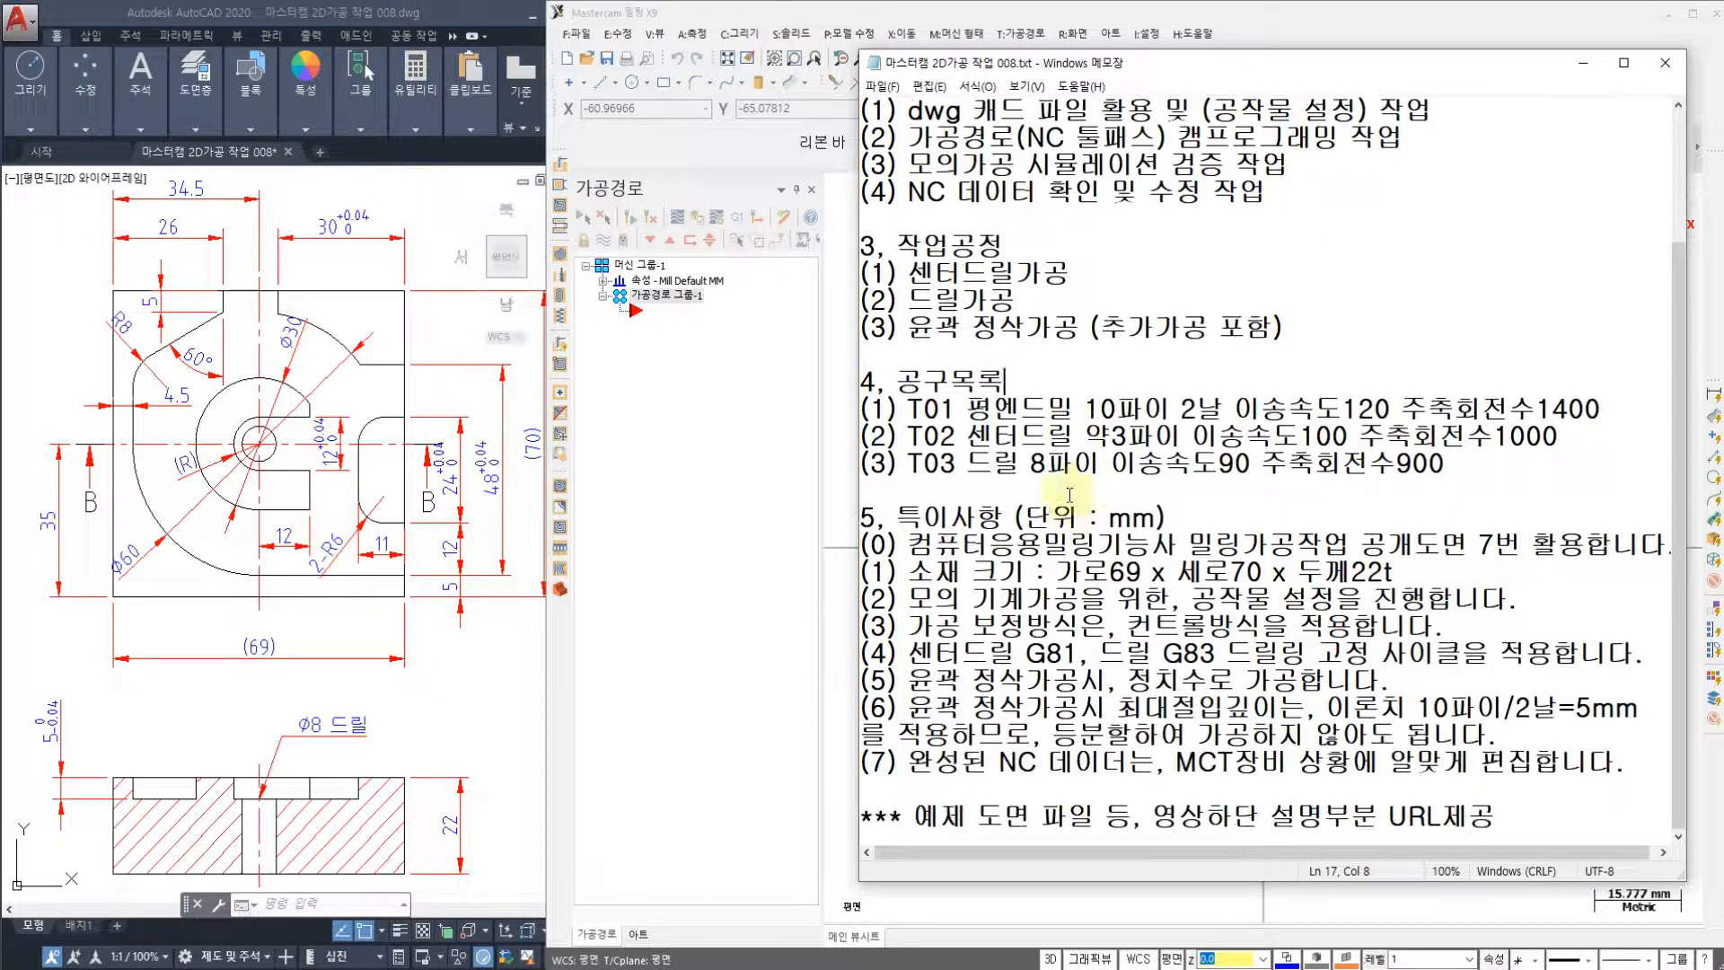
{"action": "left_click_drag", "start_coordinate": [908, 571], "coordinate": [1397, 566]}
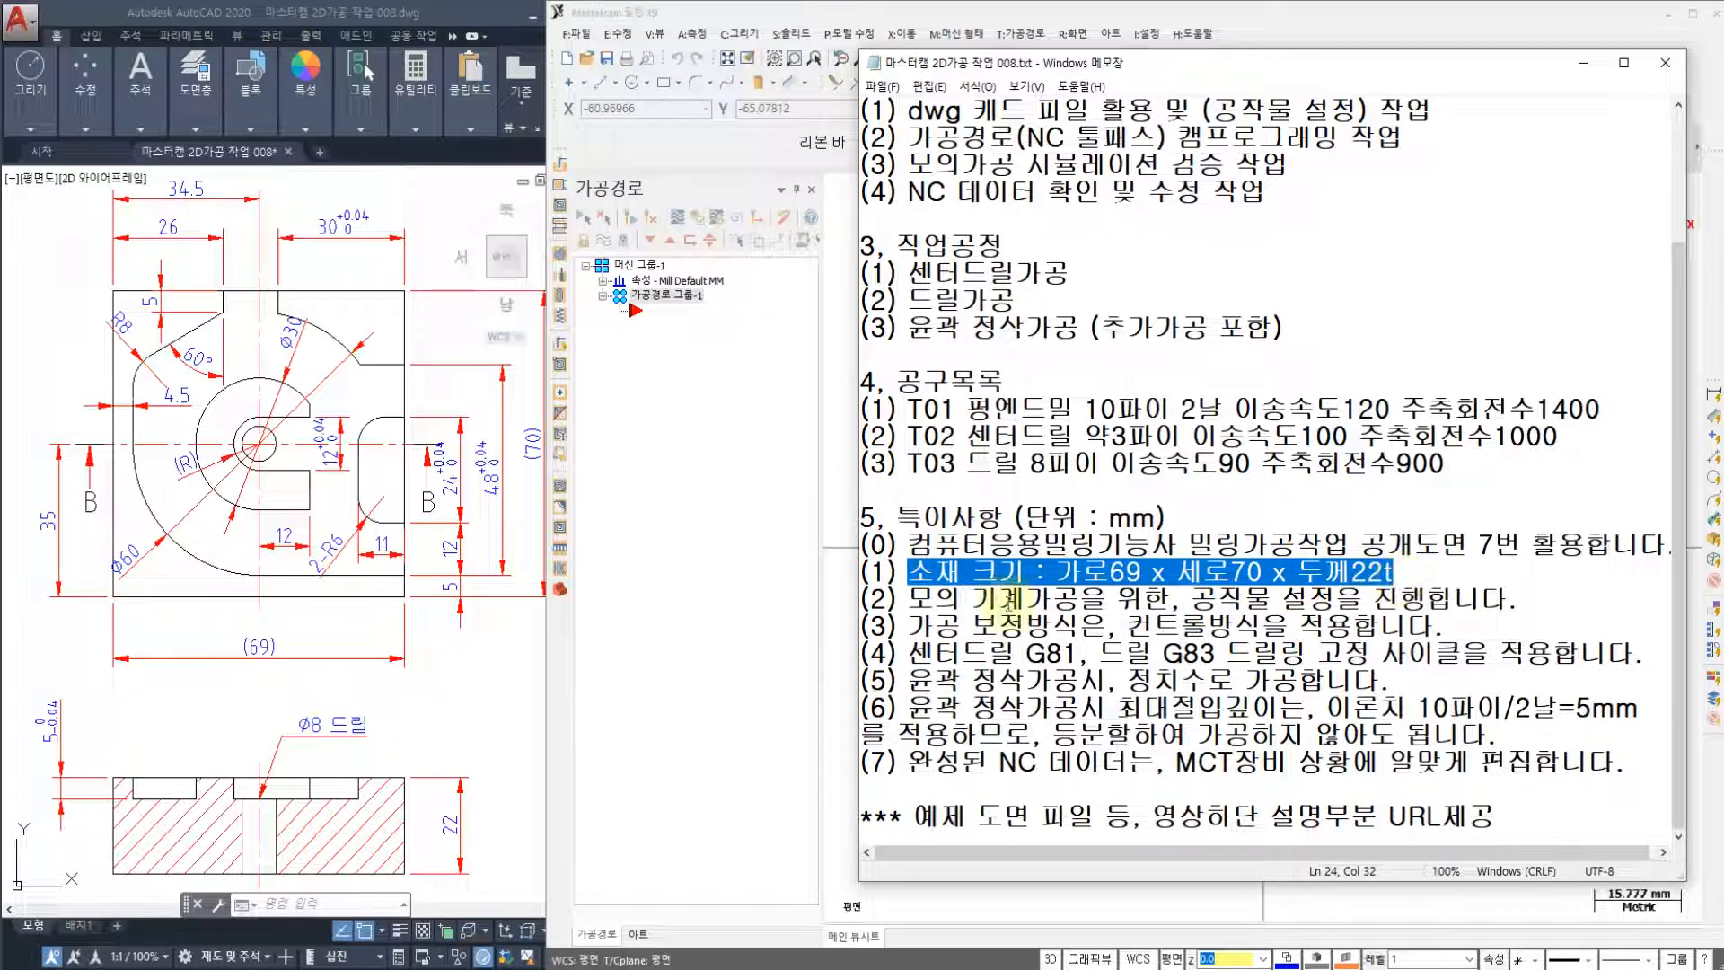
{"action": "left_click", "coordinate": [909, 627]}
{"action": "left_click_drag", "start_coordinate": [909, 627], "coordinate": [1244, 627]}
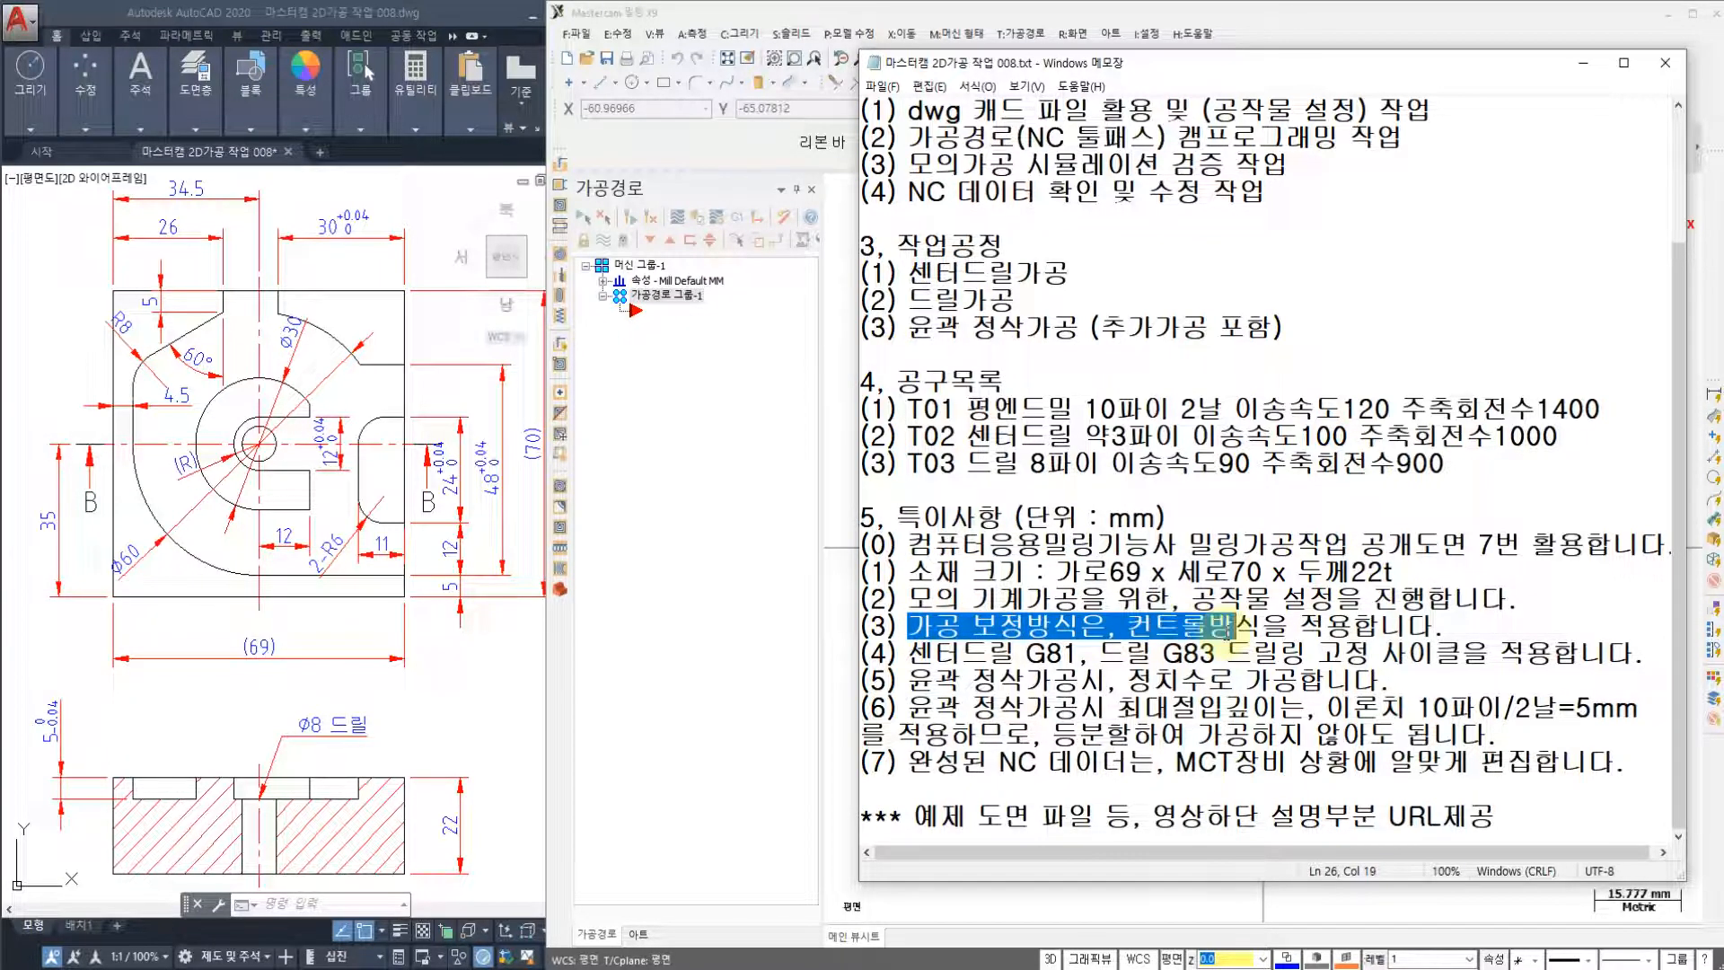
{"action": "left_click", "coordinate": [1133, 626]}
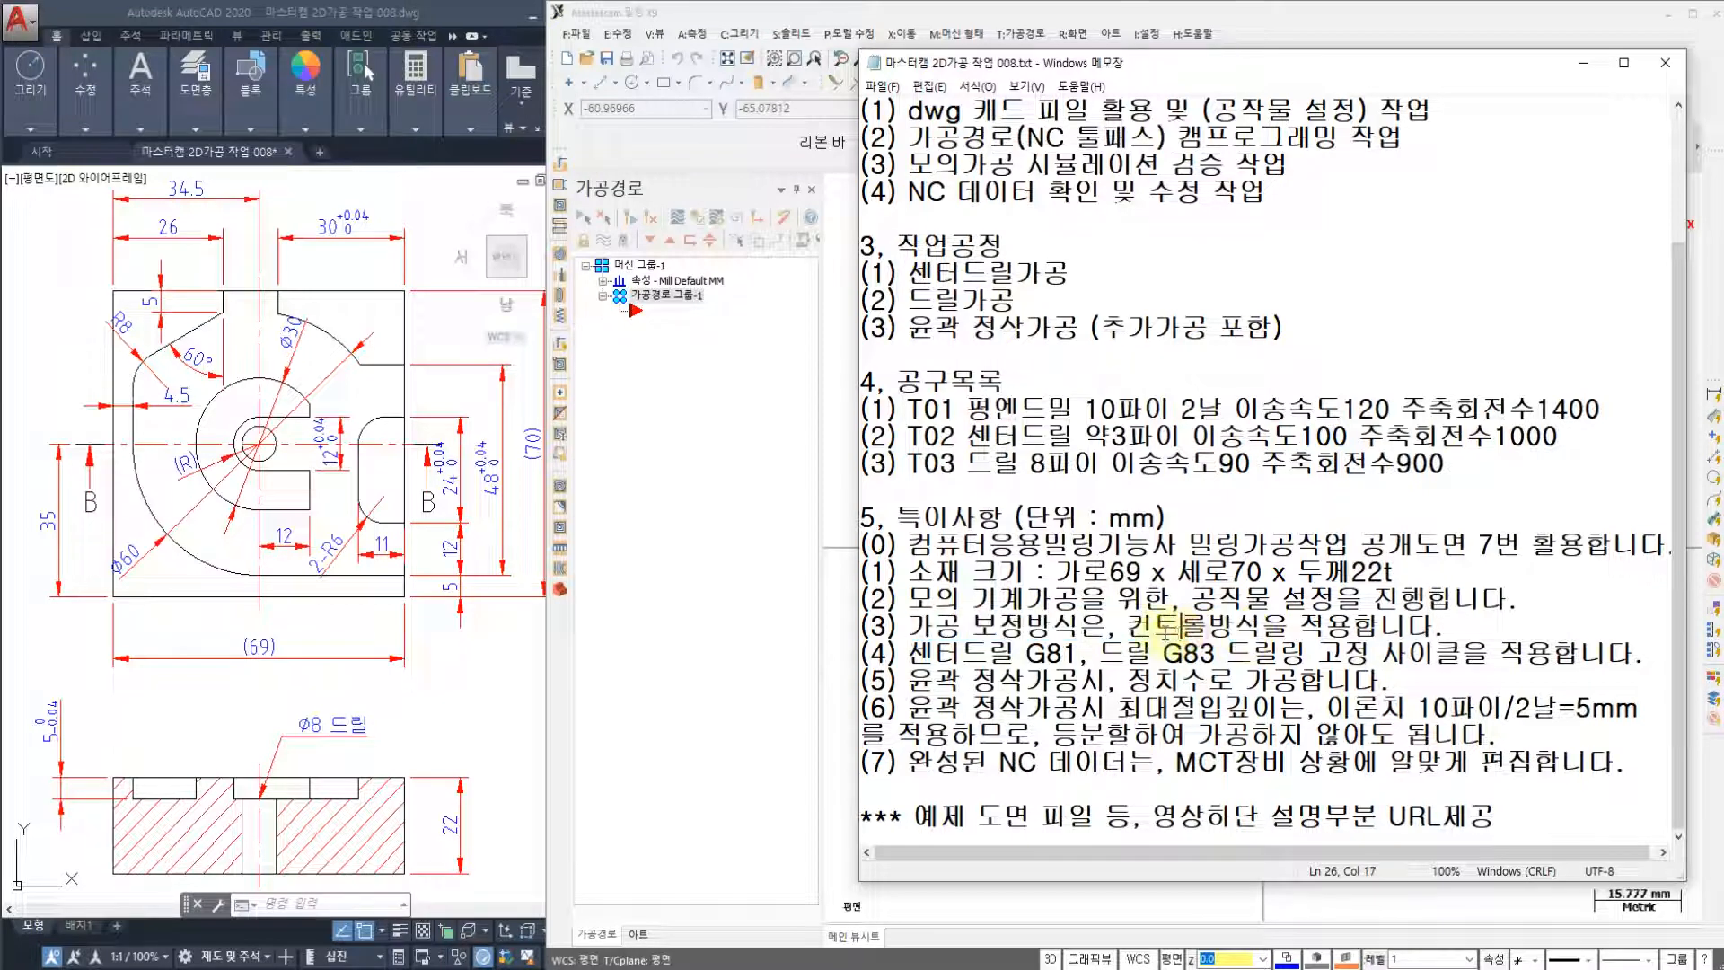
{"action": "left_click_drag", "start_coordinate": [1133, 626], "coordinate": [1206, 627]}
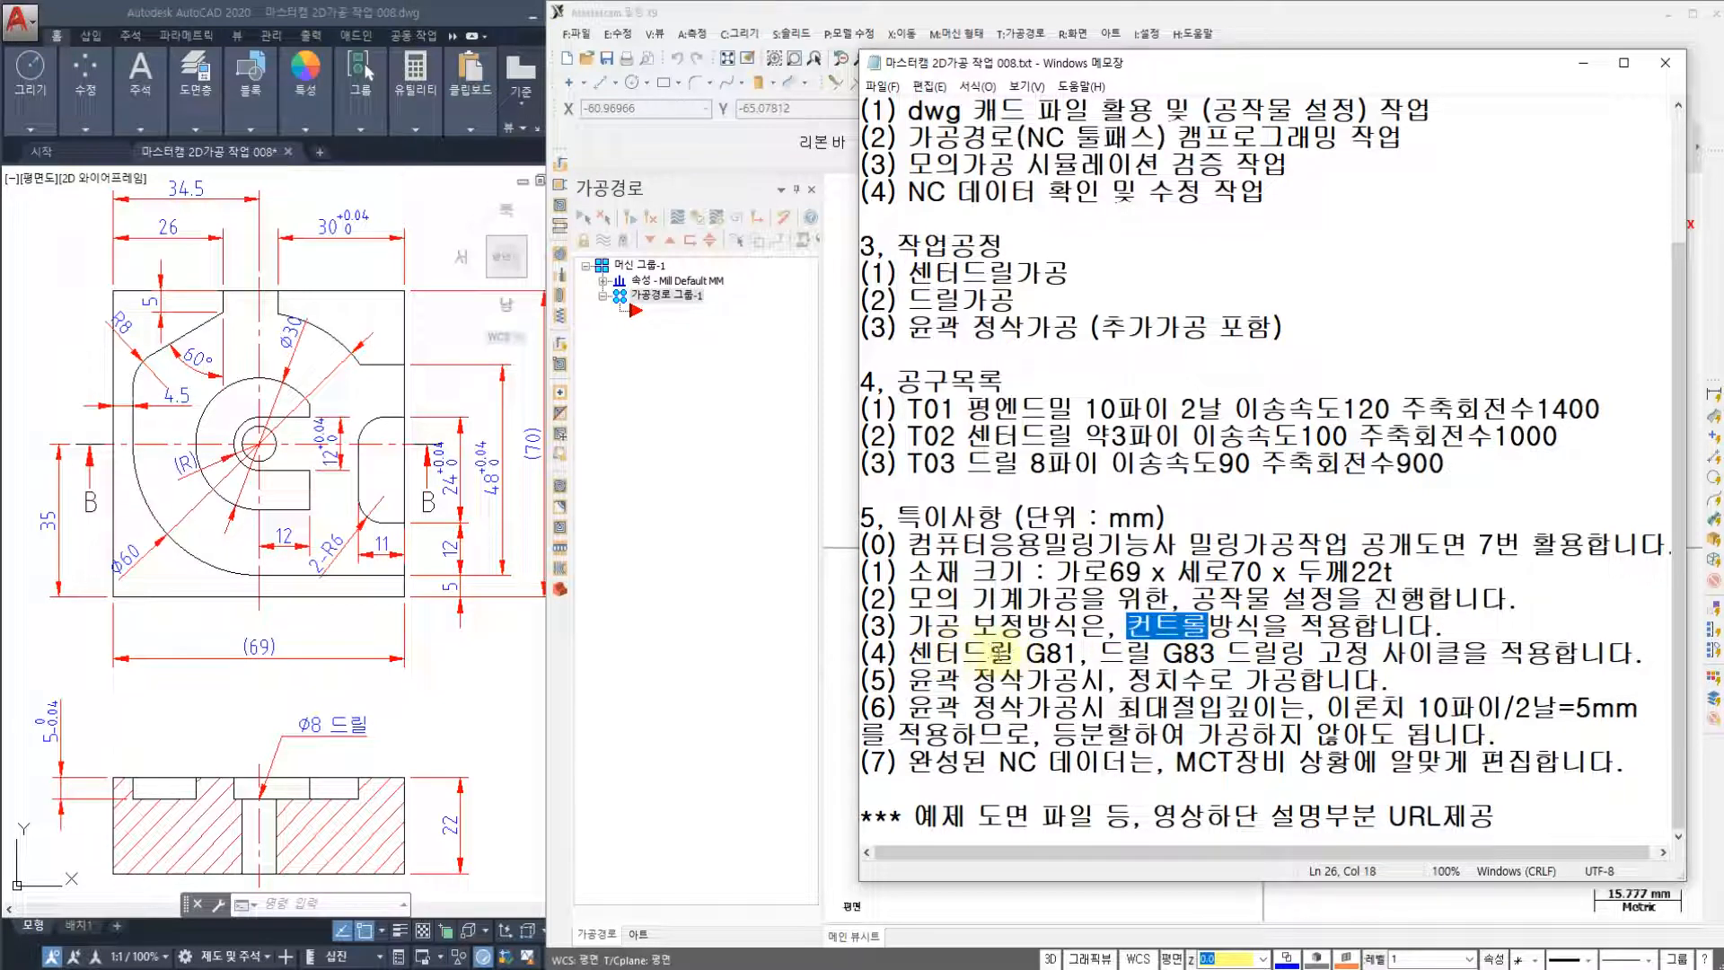
{"action": "left_click", "coordinate": [1028, 654]}
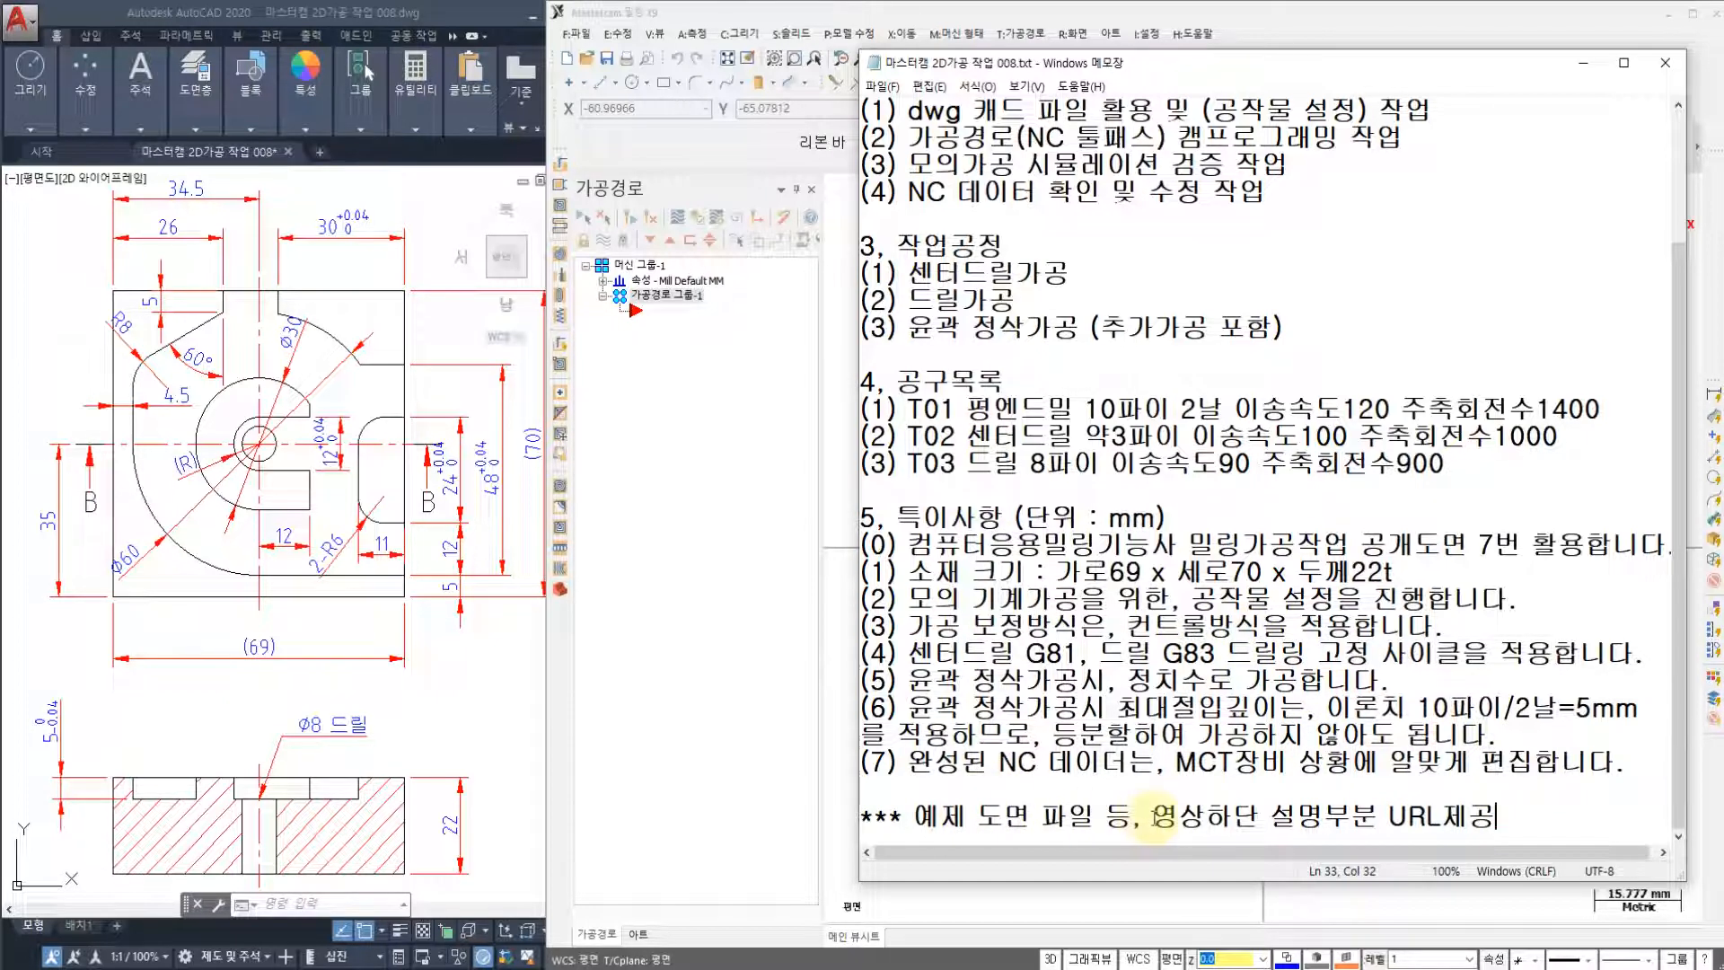
{"action": "scroll", "coordinate": [1178, 654], "scroll_direction": "up", "scroll_amount": 2}
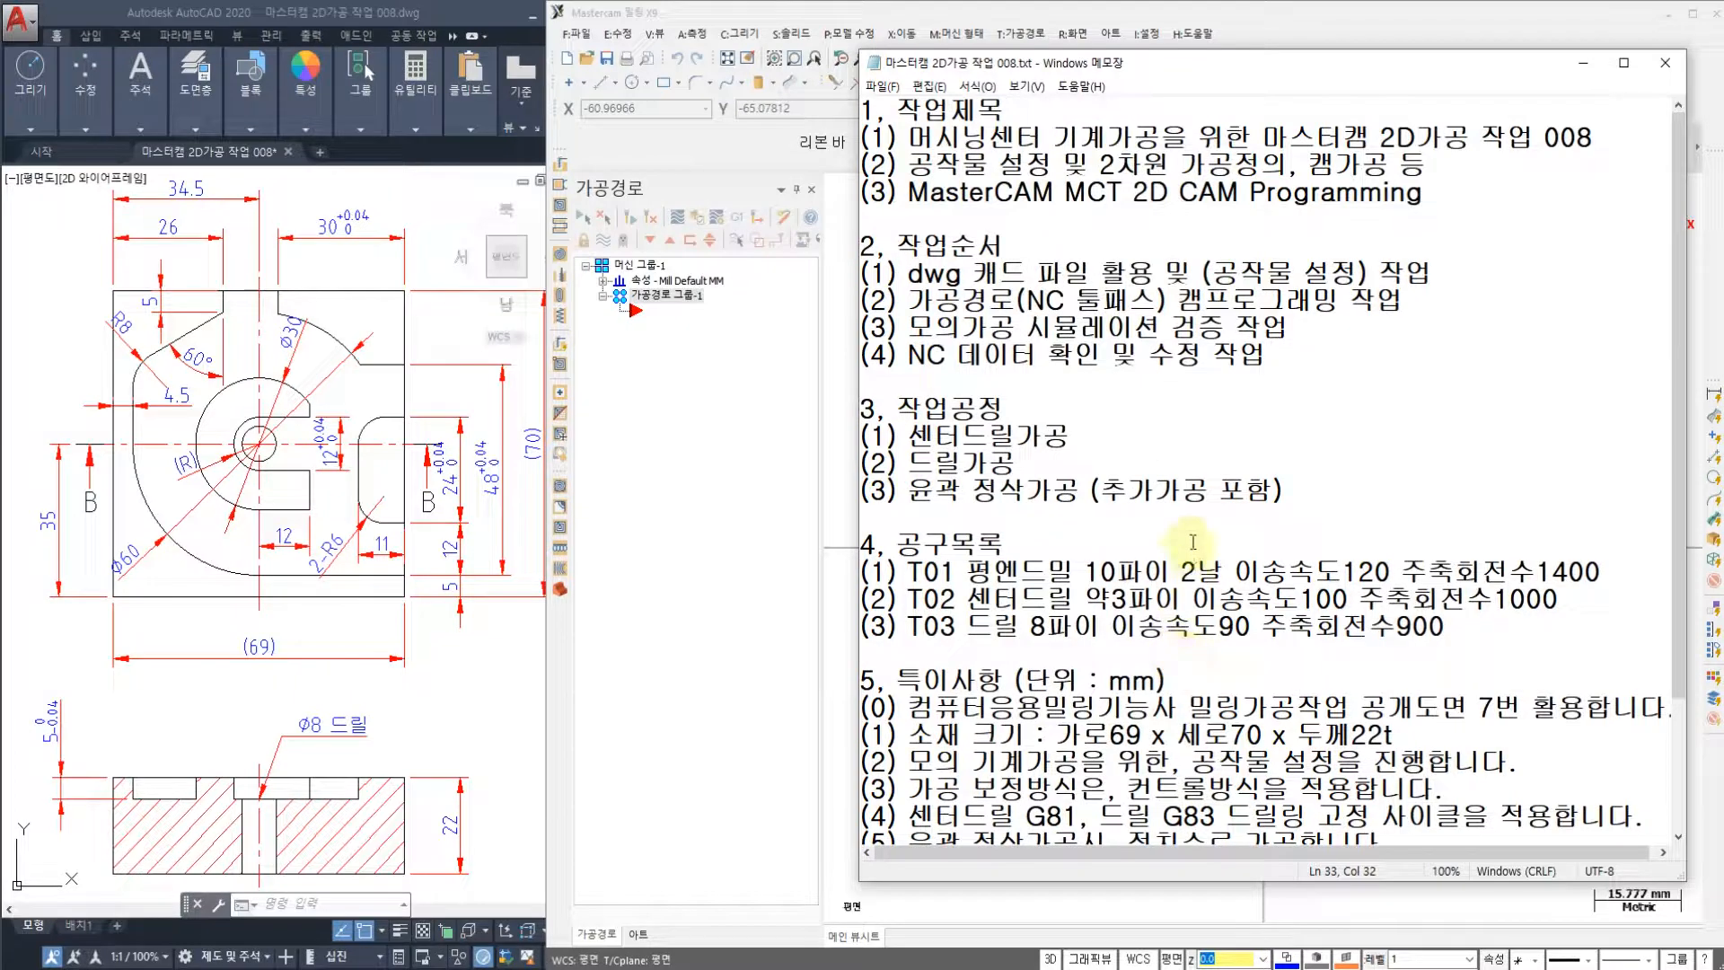
{"action": "left_click", "coordinate": [1585, 62]}
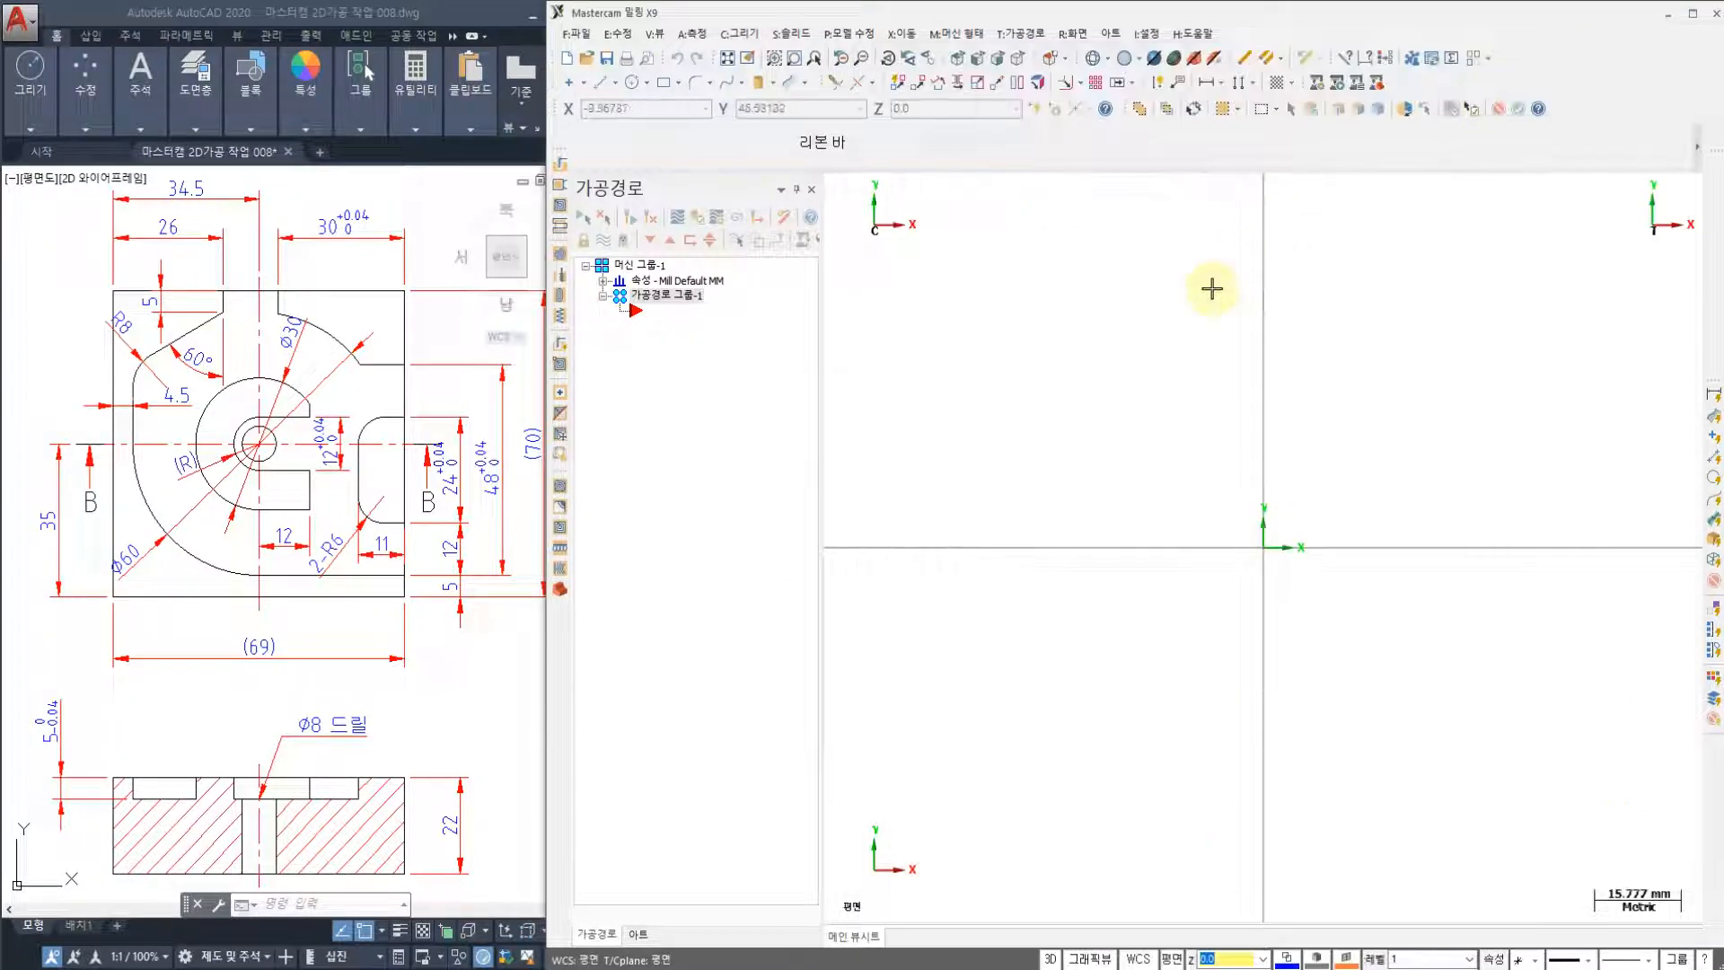
- Examine the plan and section views of the part drawing in AutoCAD beside the empty Mastercam workspace
{"action": "left_click", "coordinate": [443, 723]}
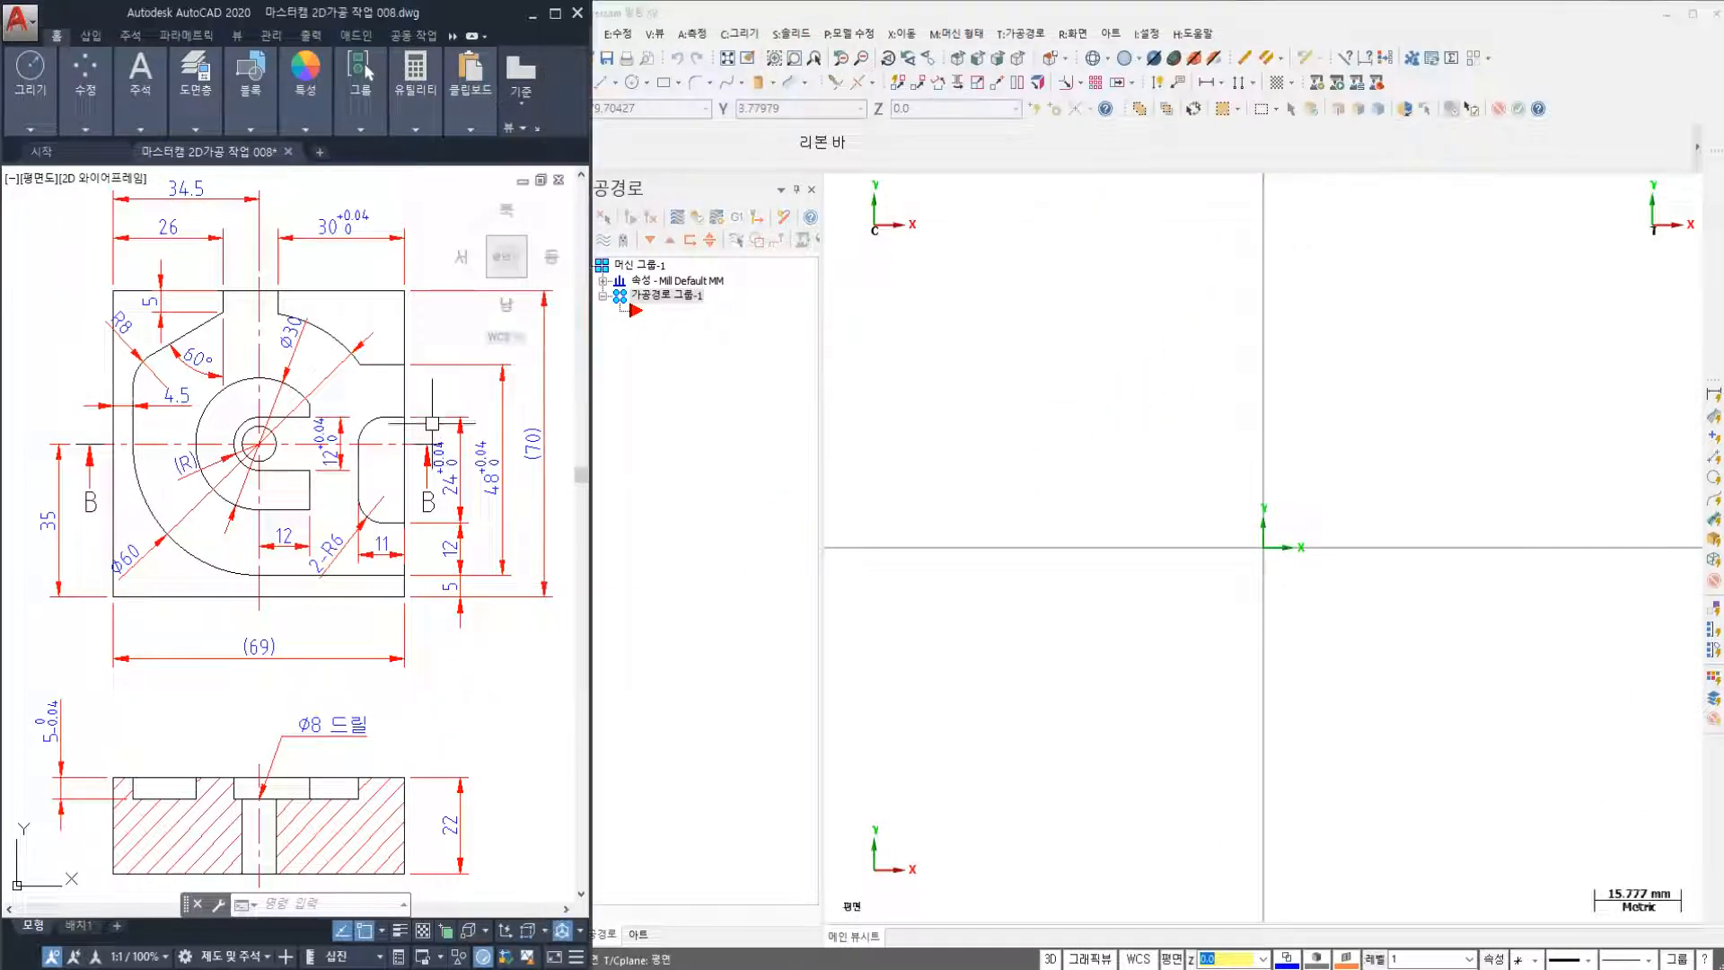
{"action": "mouse_move", "coordinate": [236, 416]}
{"action": "middle_mouse_down"}
{"action": "mouse_move", "coordinate": [240, 467]}
{"action": "mouse_move", "coordinate": [239, 380]}
{"action": "mouse_move", "coordinate": [227, 459]}
{"action": "mouse_move", "coordinate": [153, 460]}
{"action": "mouse_move", "coordinate": [103, 410]}
{"action": "mouse_move", "coordinate": [126, 442]}
{"action": "mouse_move", "coordinate": [112, 541]}
{"action": "mouse_move", "coordinate": [130, 452]}
{"action": "middle_mouse_up"}
{"action": "scroll", "coordinate": [215, 494], "scroll_direction": "down", "scroll_amount": 2}
{"action": "scroll", "coordinate": [159, 466], "scroll_direction": "up", "scroll_amount": 2}
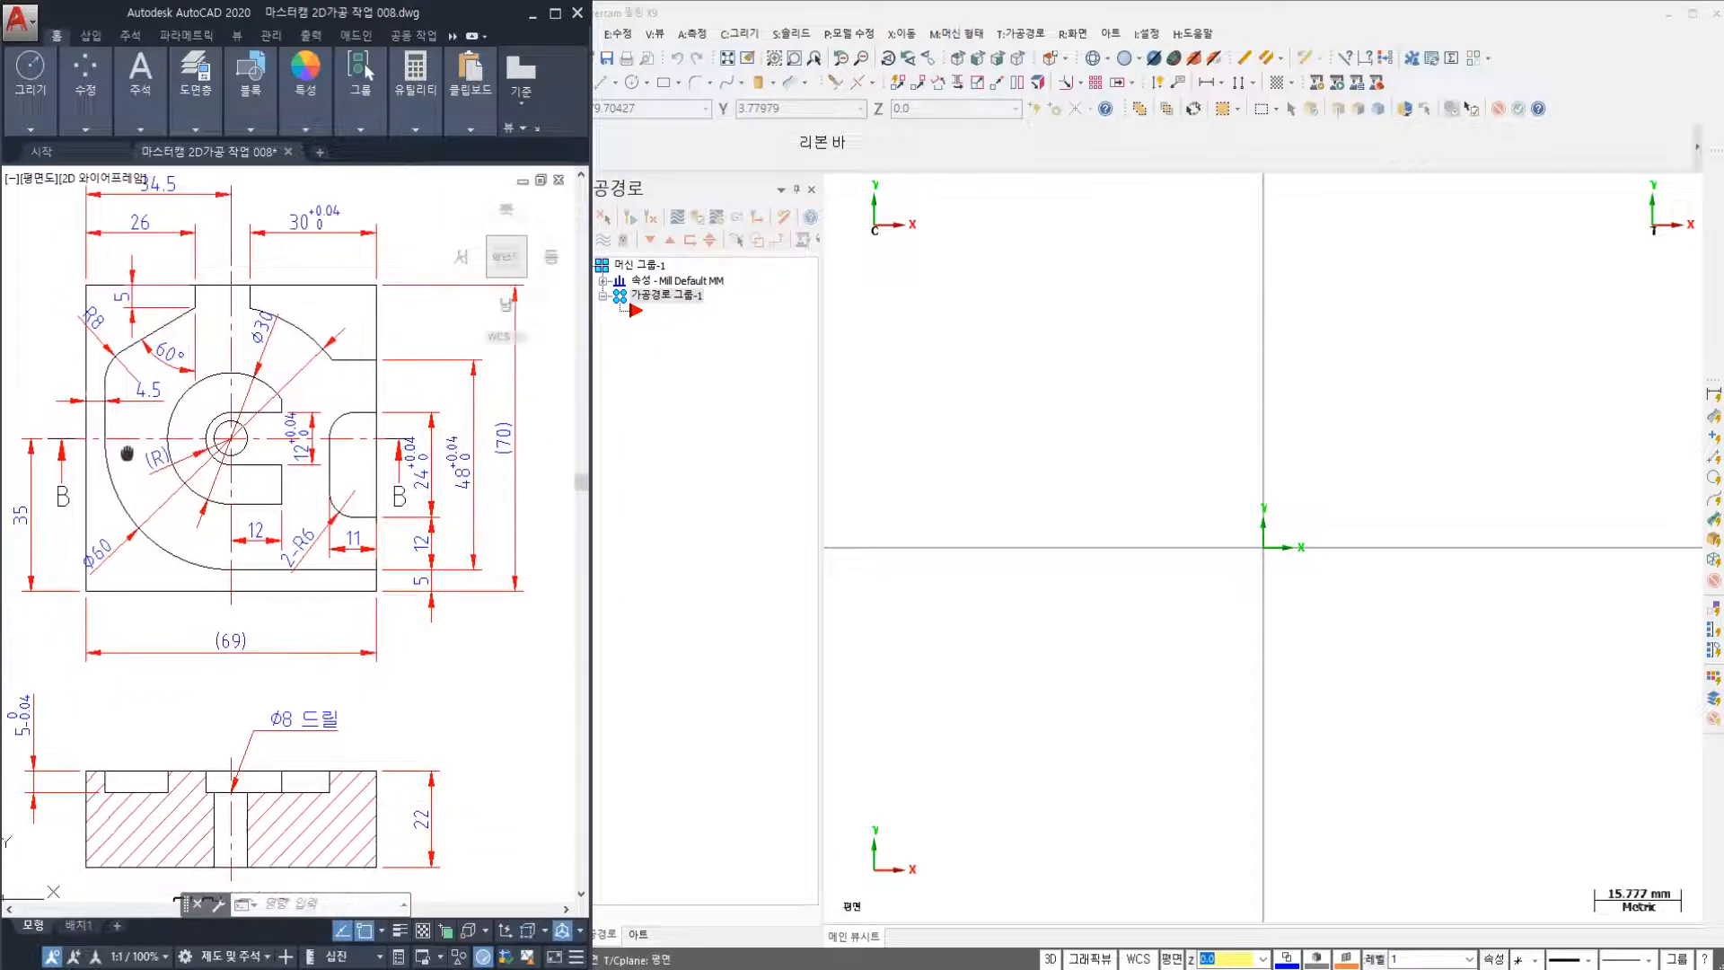
{"action": "mouse_move", "coordinate": [168, 521]}
{"action": "middle_mouse_down"}
{"action": "mouse_move", "coordinate": [208, 518]}
{"action": "mouse_move", "coordinate": [142, 582]}
{"action": "mouse_move", "coordinate": [144, 516]}
{"action": "mouse_move", "coordinate": [195, 494]}
{"action": "middle_mouse_up"}
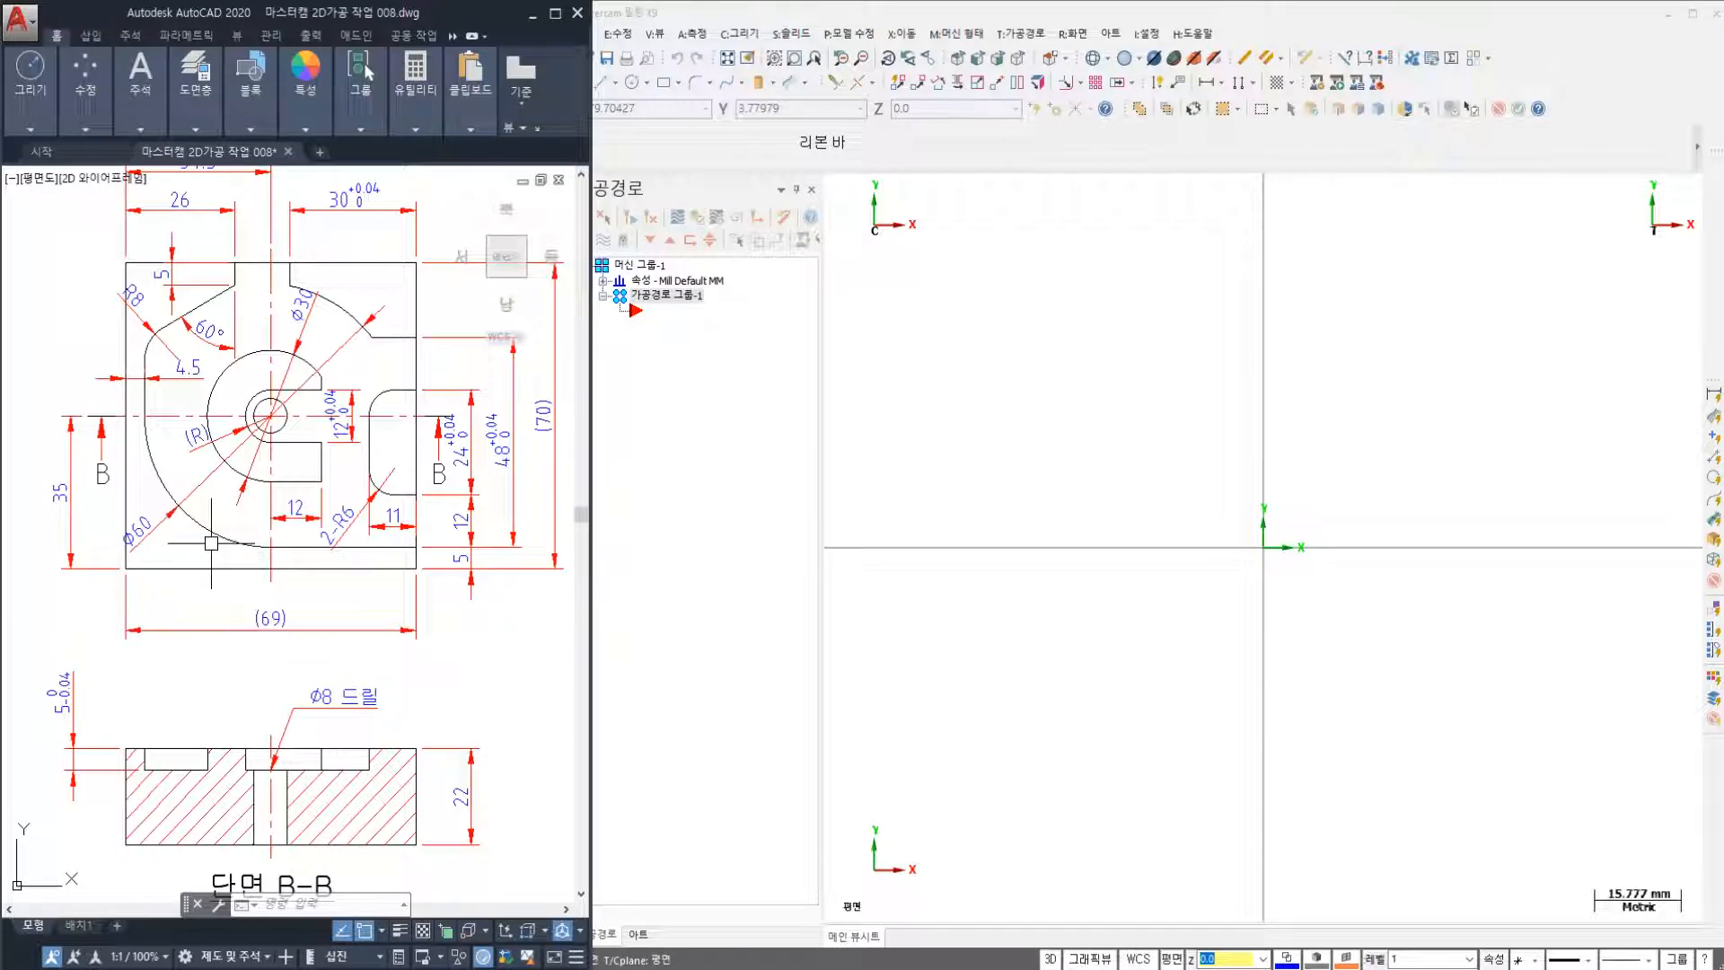
{"action": "left_click", "coordinate": [732, 476]}
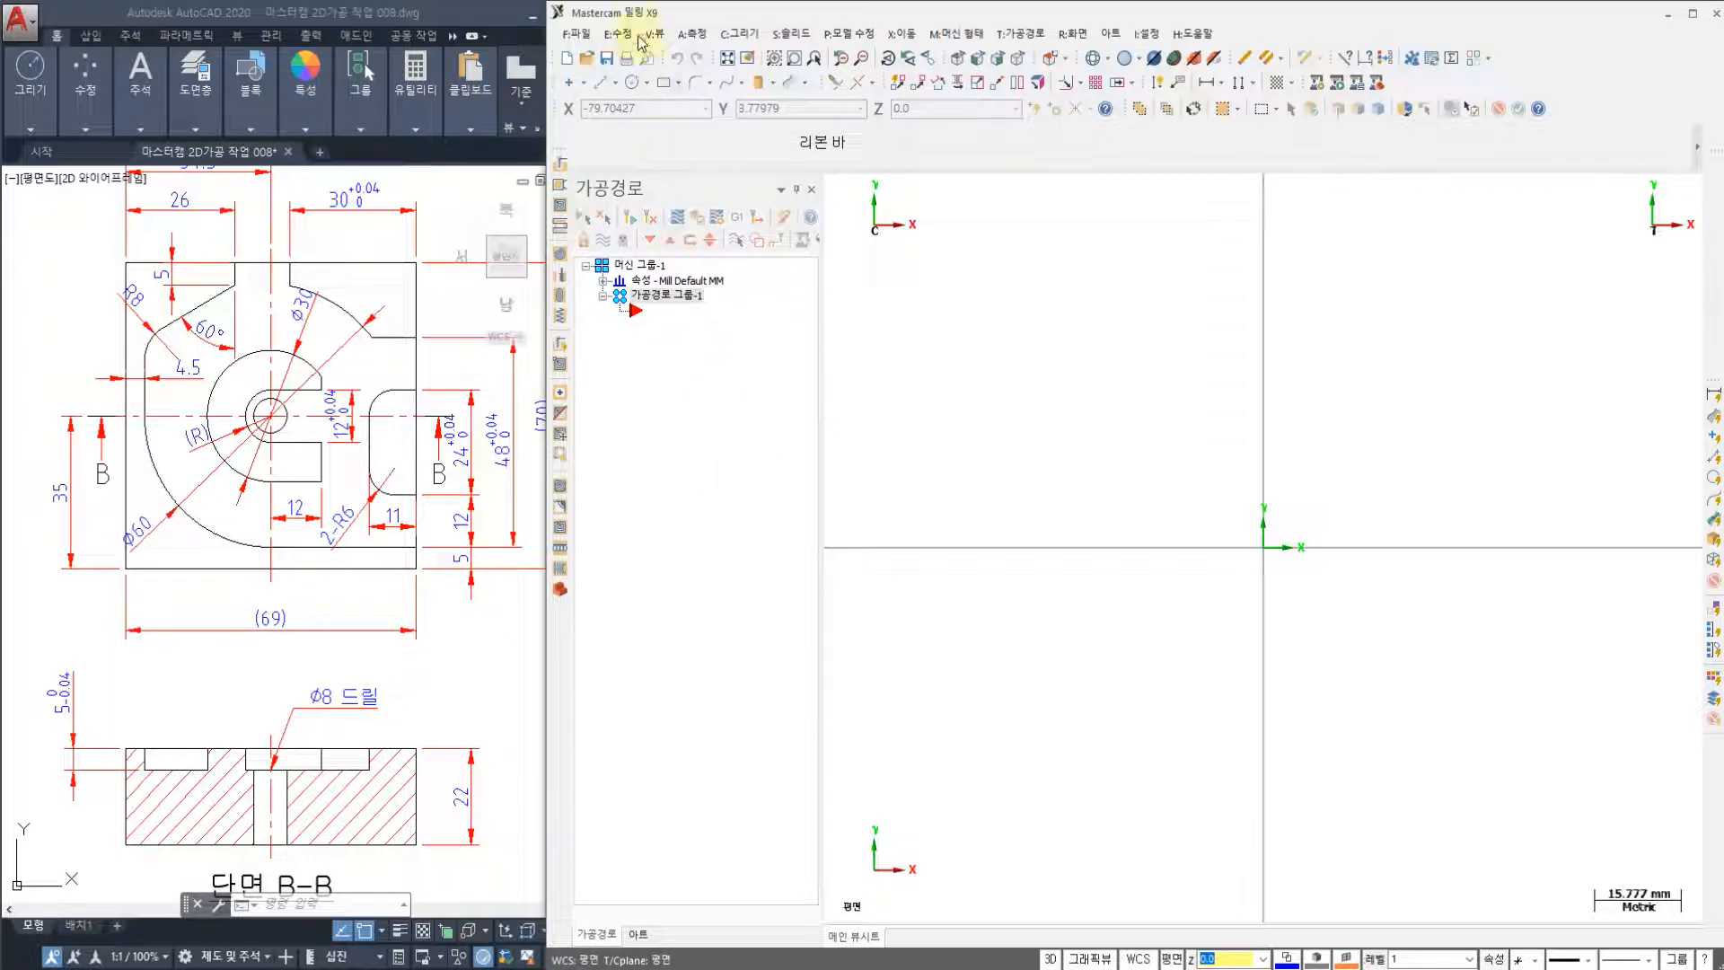
{"action": "left_click", "coordinate": [395, 296]}
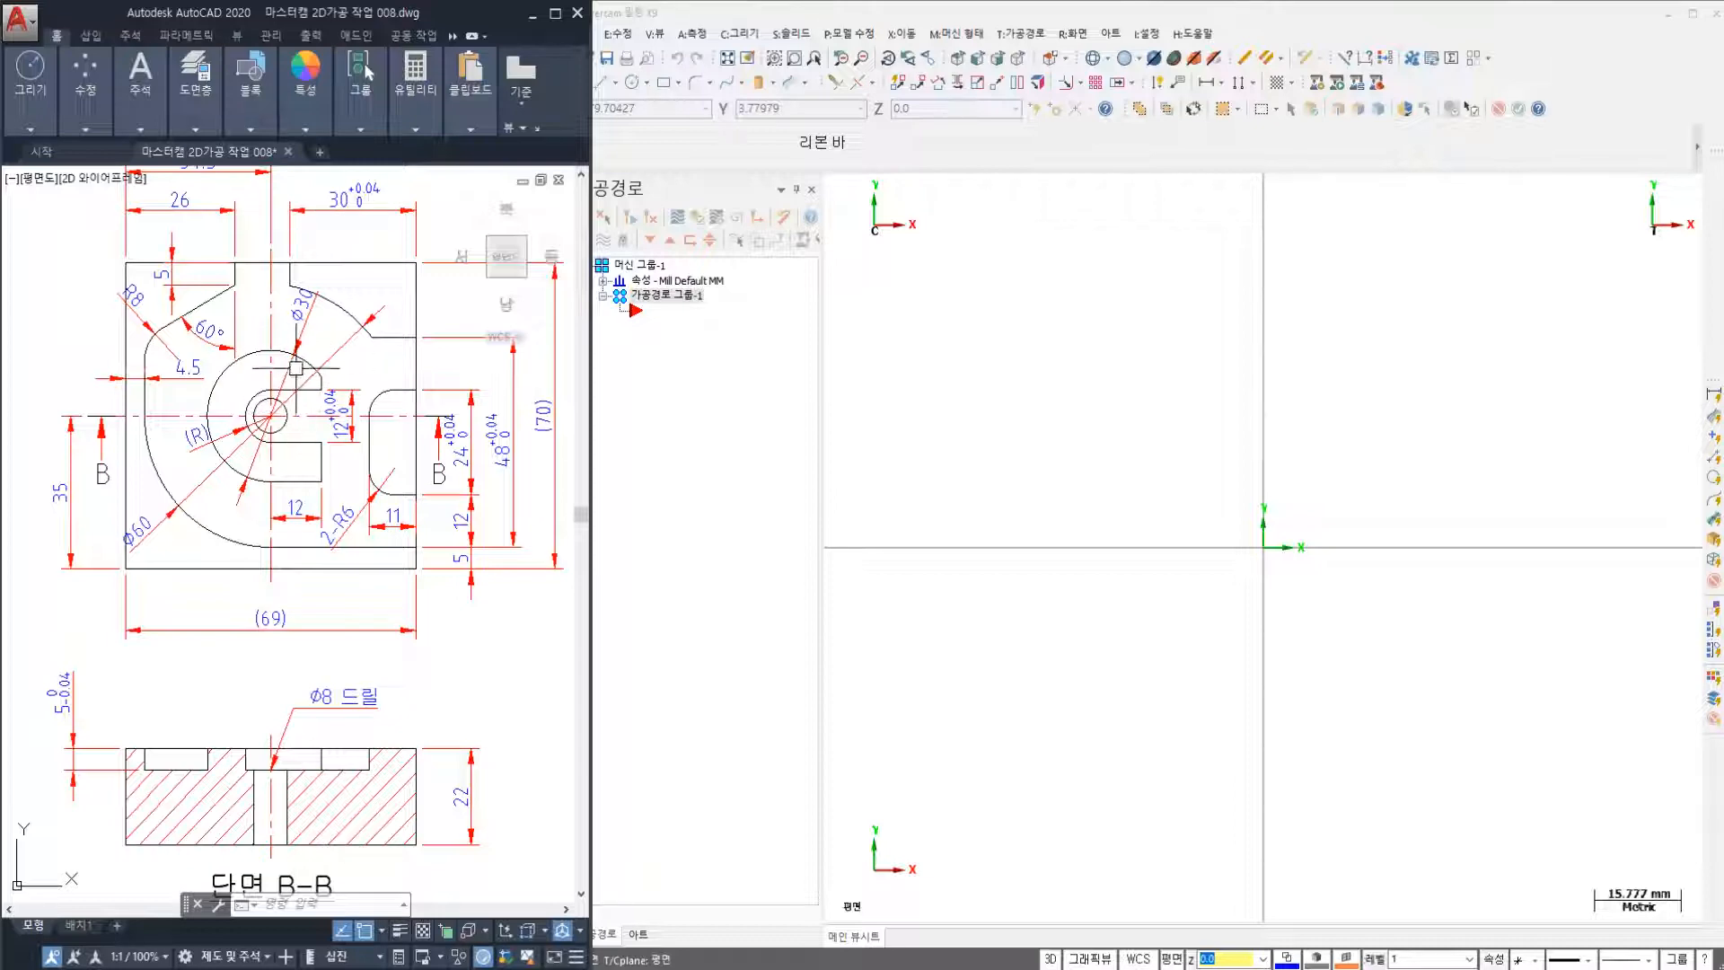
{"action": "left_click", "coordinate": [945, 224]}
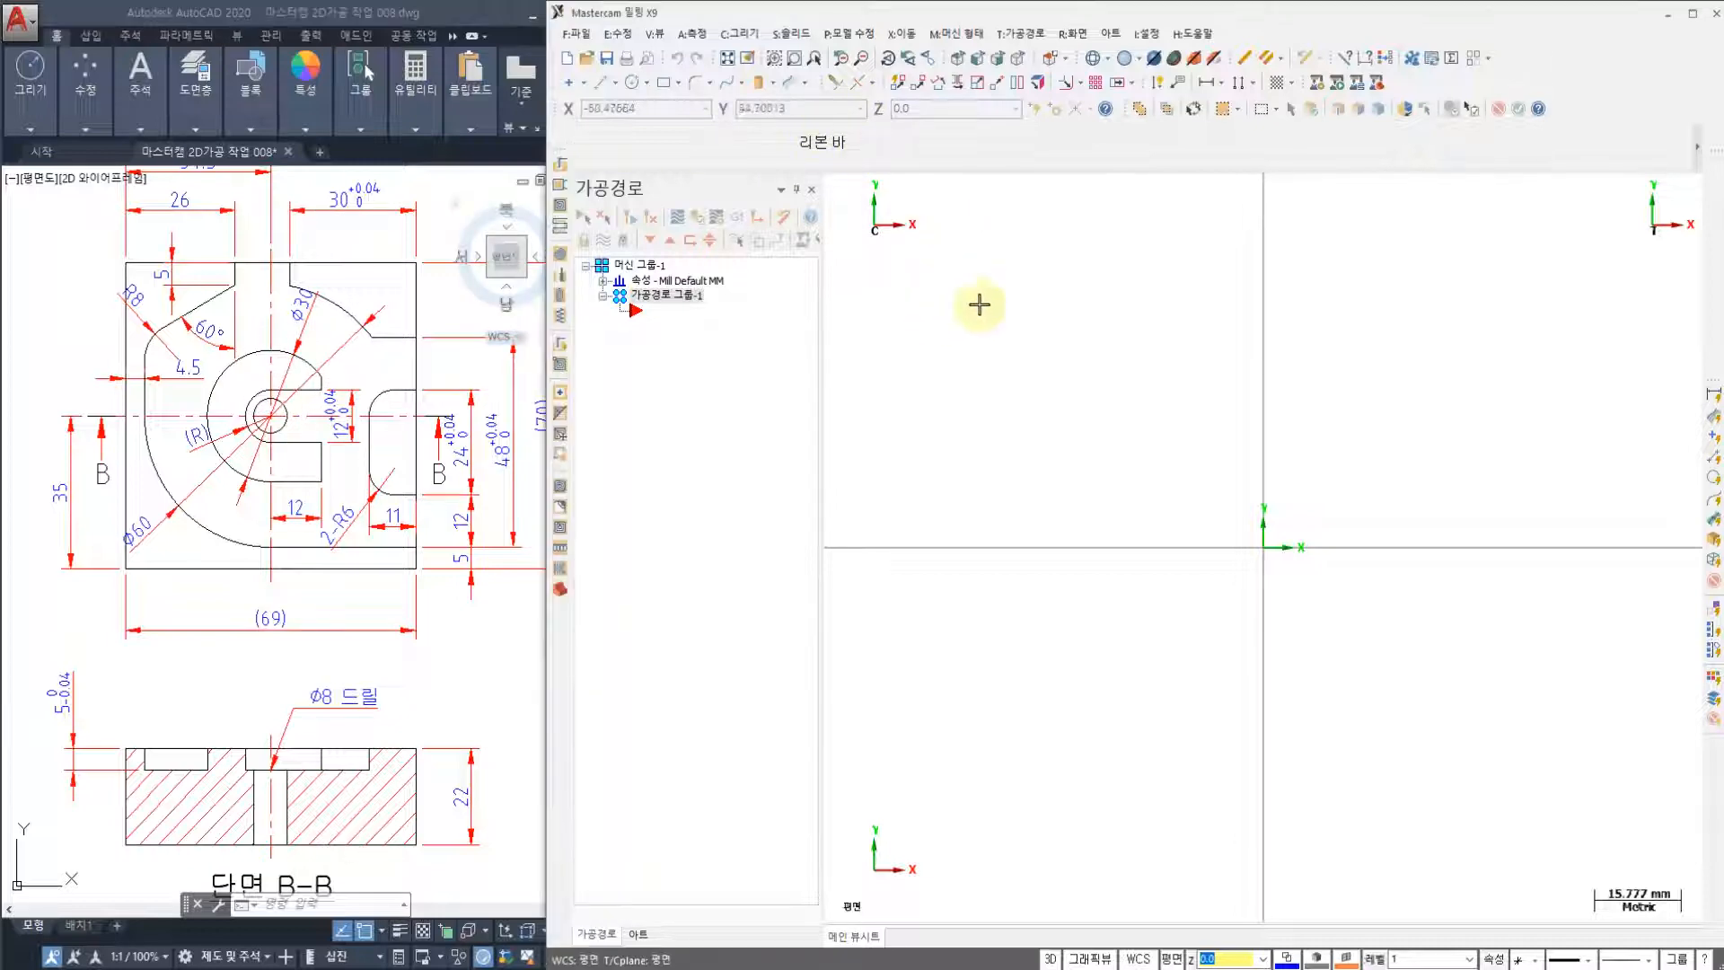
- Save the AutoCAD drawing to the desktop in AutoCAD 2000/LT2000 DWG format, overwriting 마스터캠 2D가공 작업 008.dwg
{"action": "left_click", "coordinate": [70, 363]}
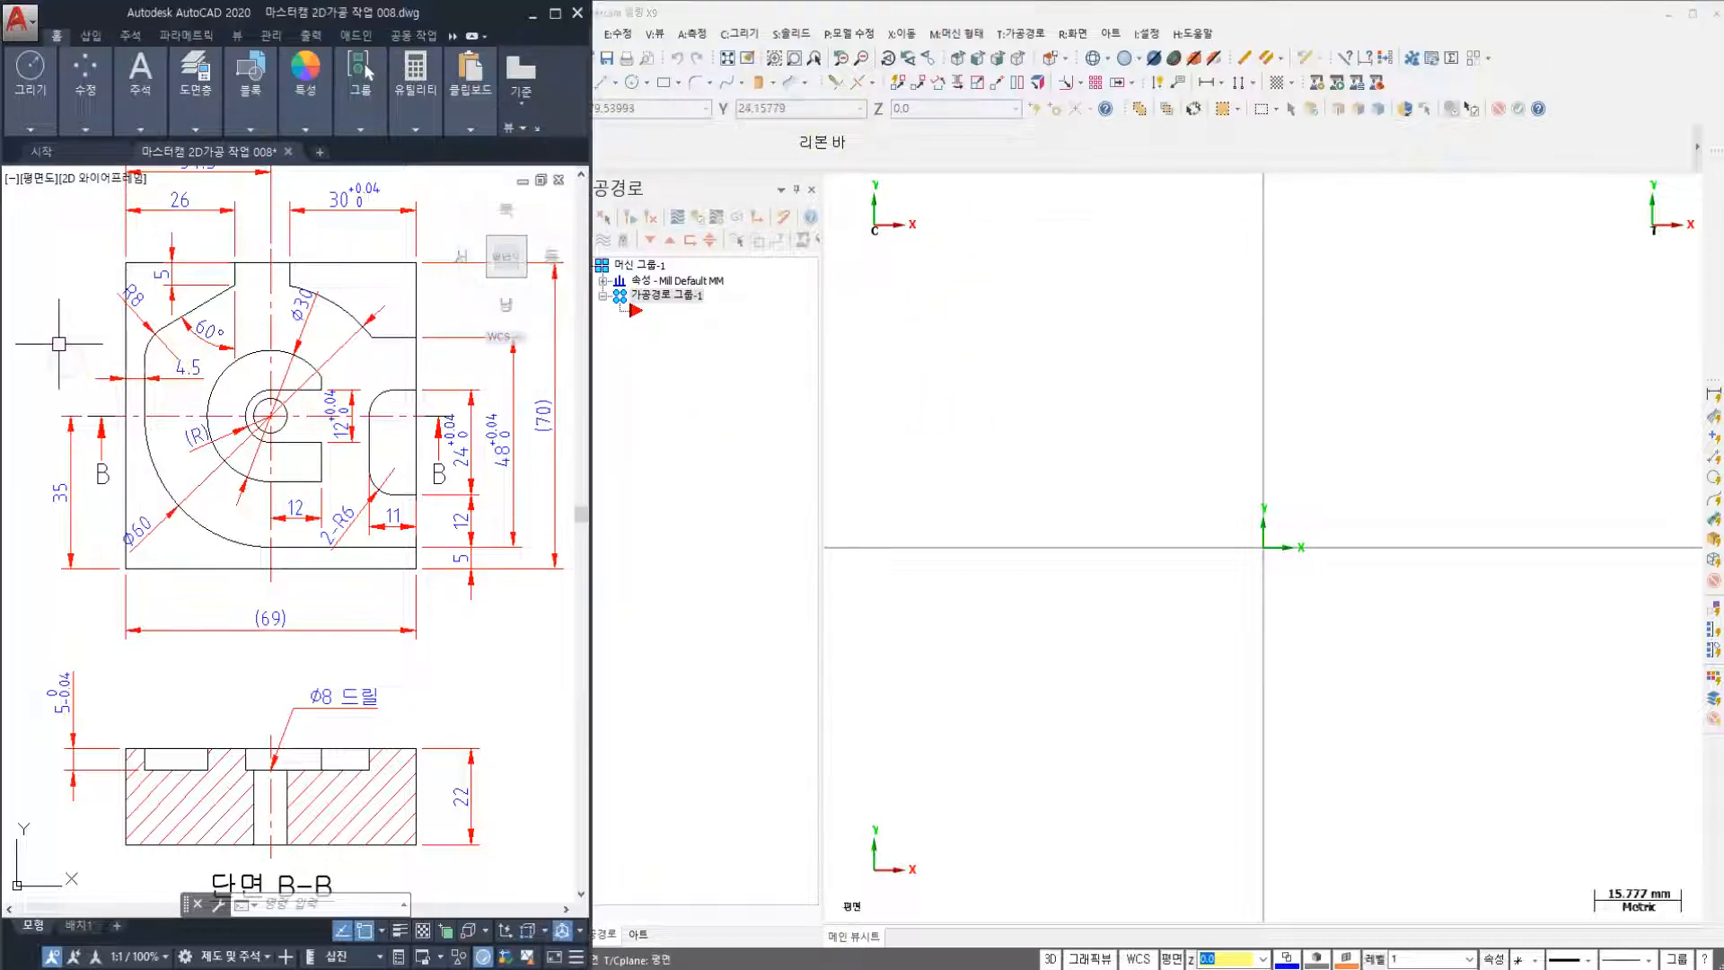
{"action": "left_click", "coordinate": [24, 36]}
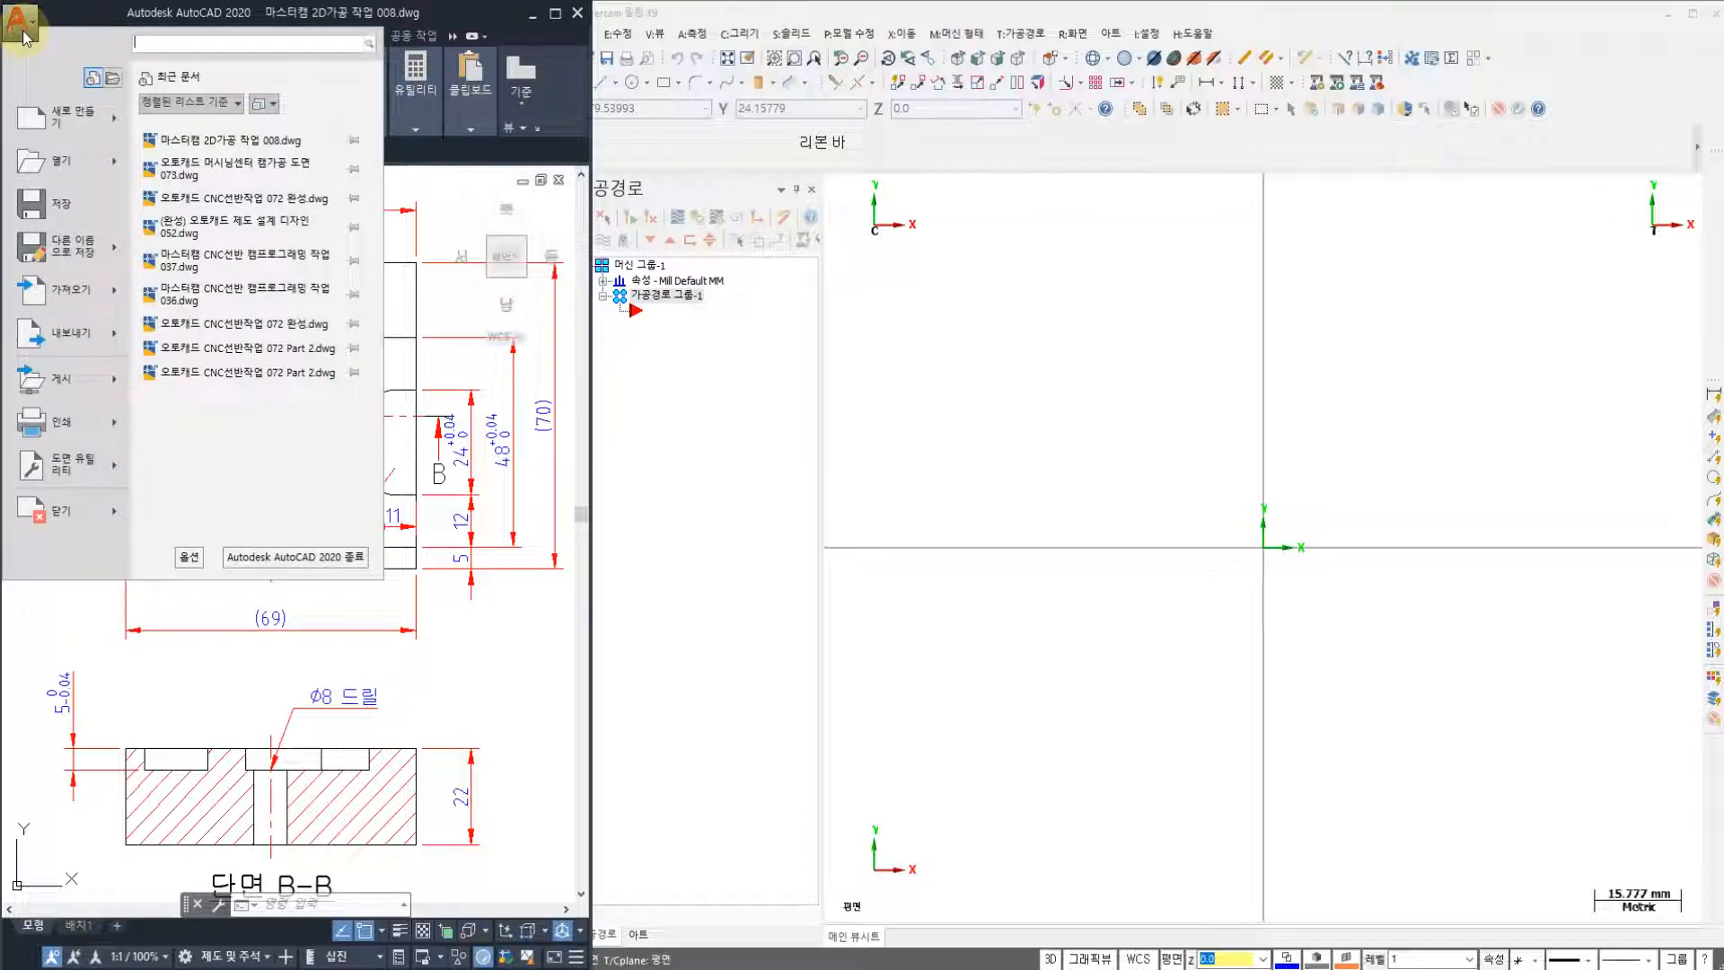
{"action": "left_click", "coordinate": [76, 243]}
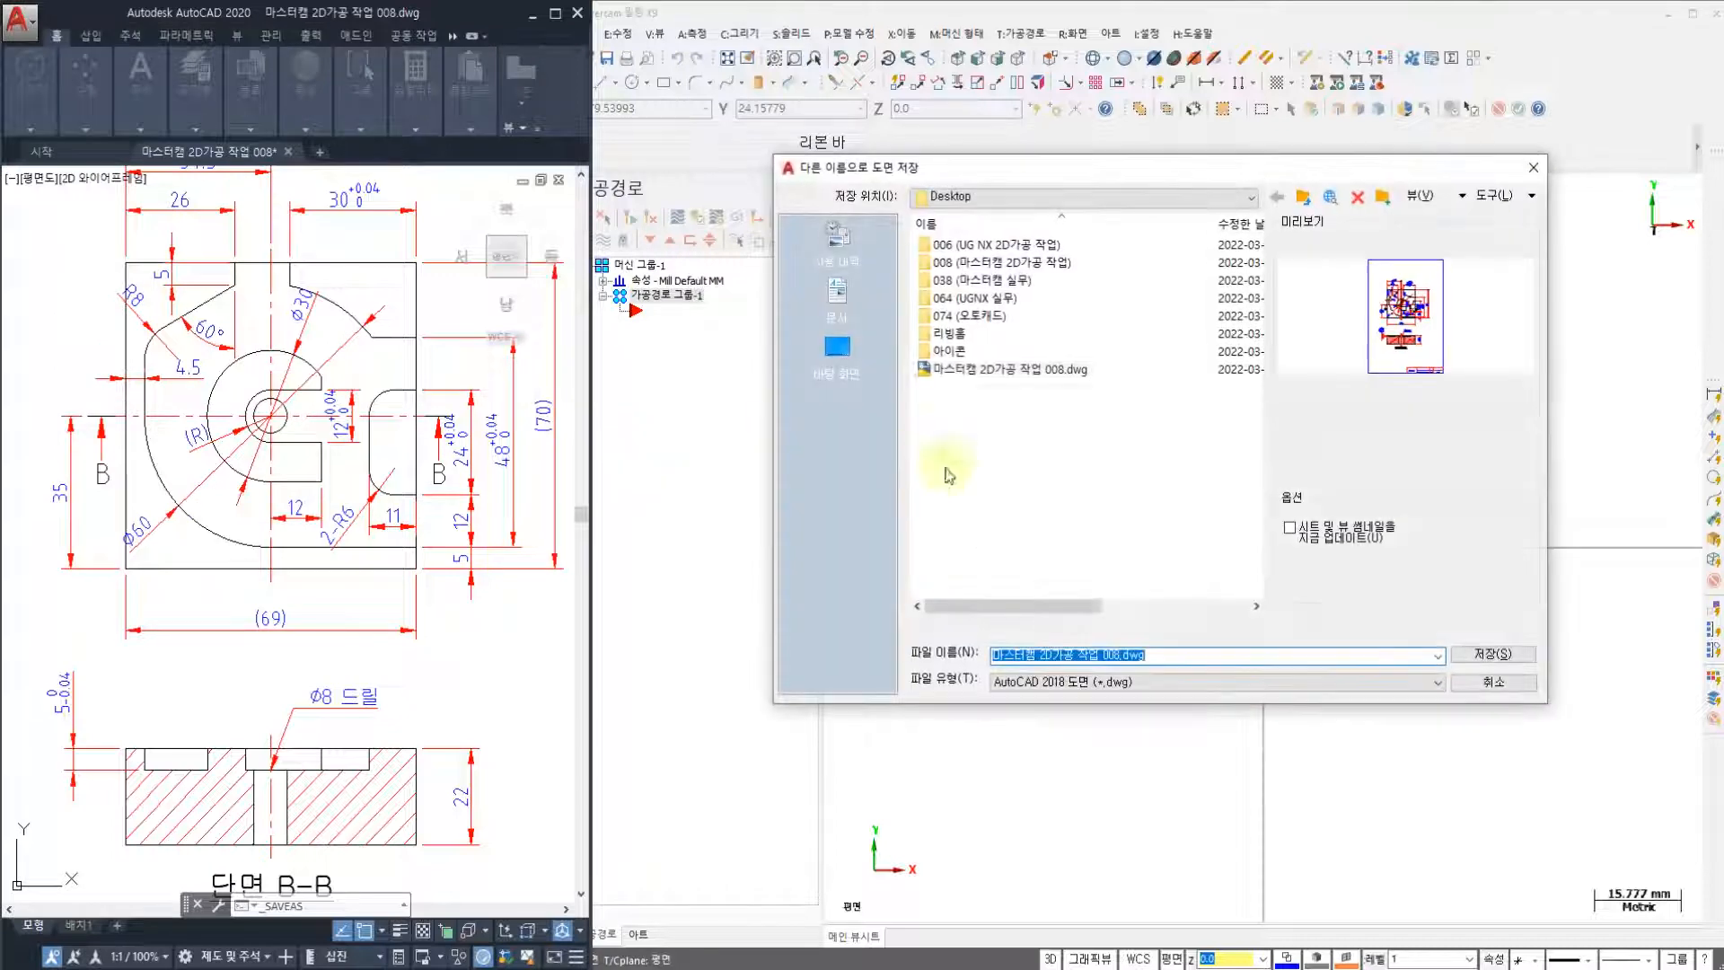
{"action": "left_click", "coordinate": [831, 378]}
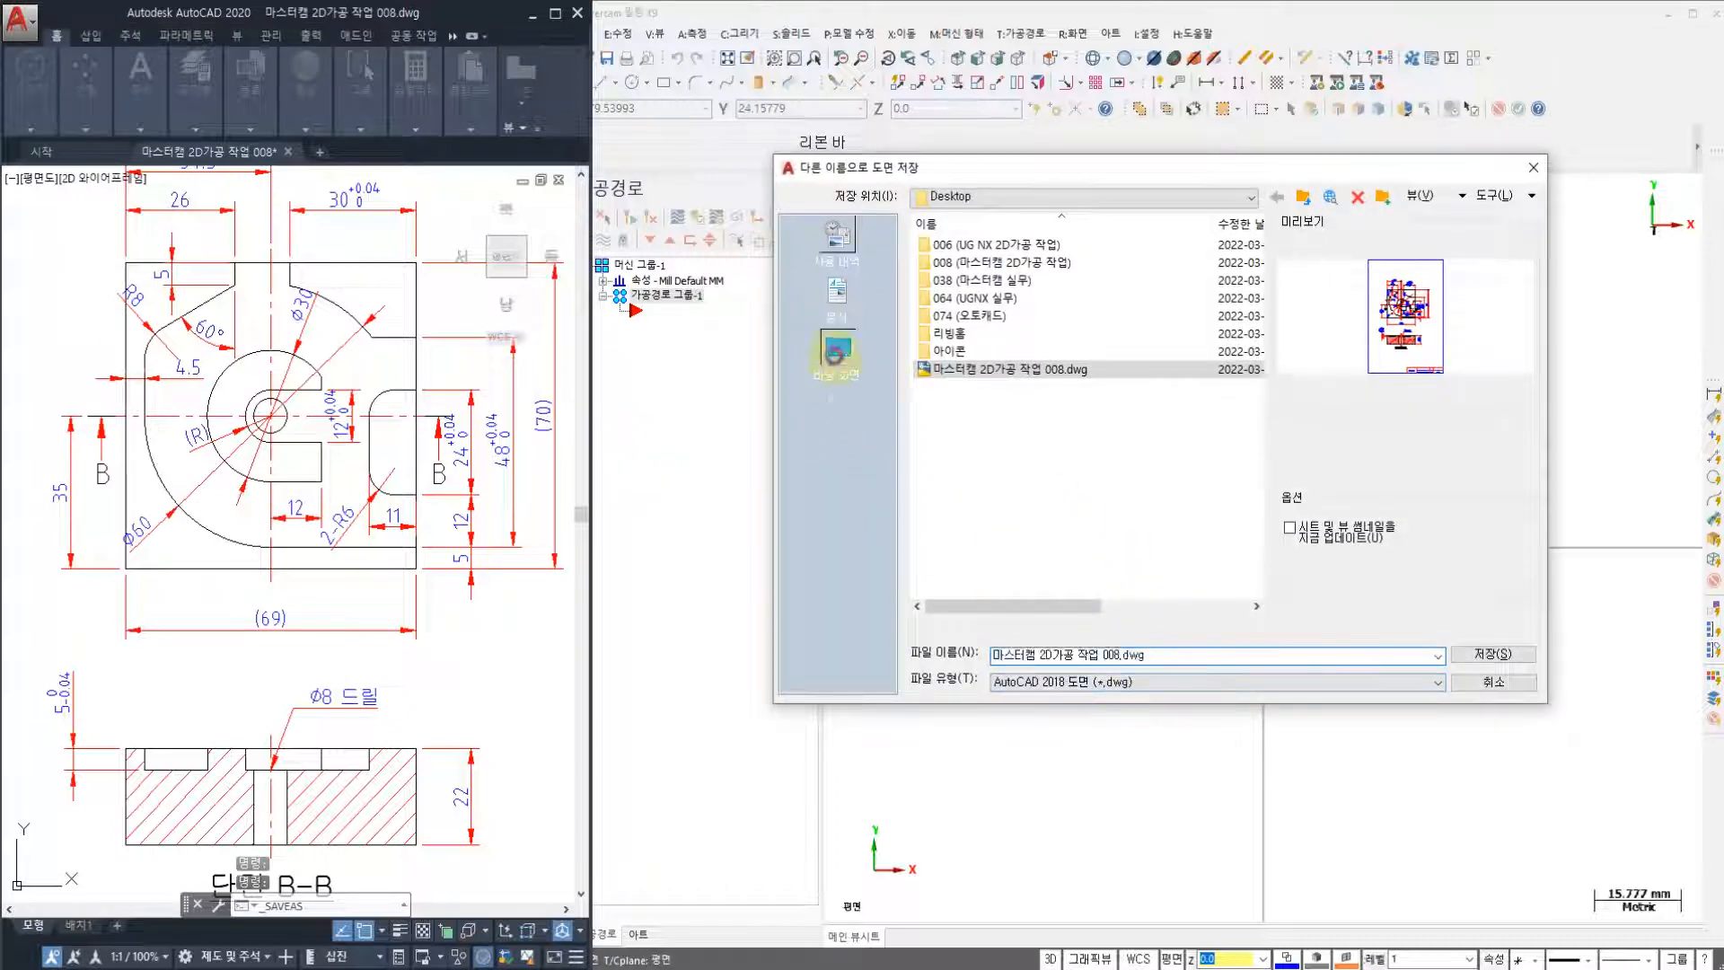
{"action": "left_click", "coordinate": [1075, 683]}
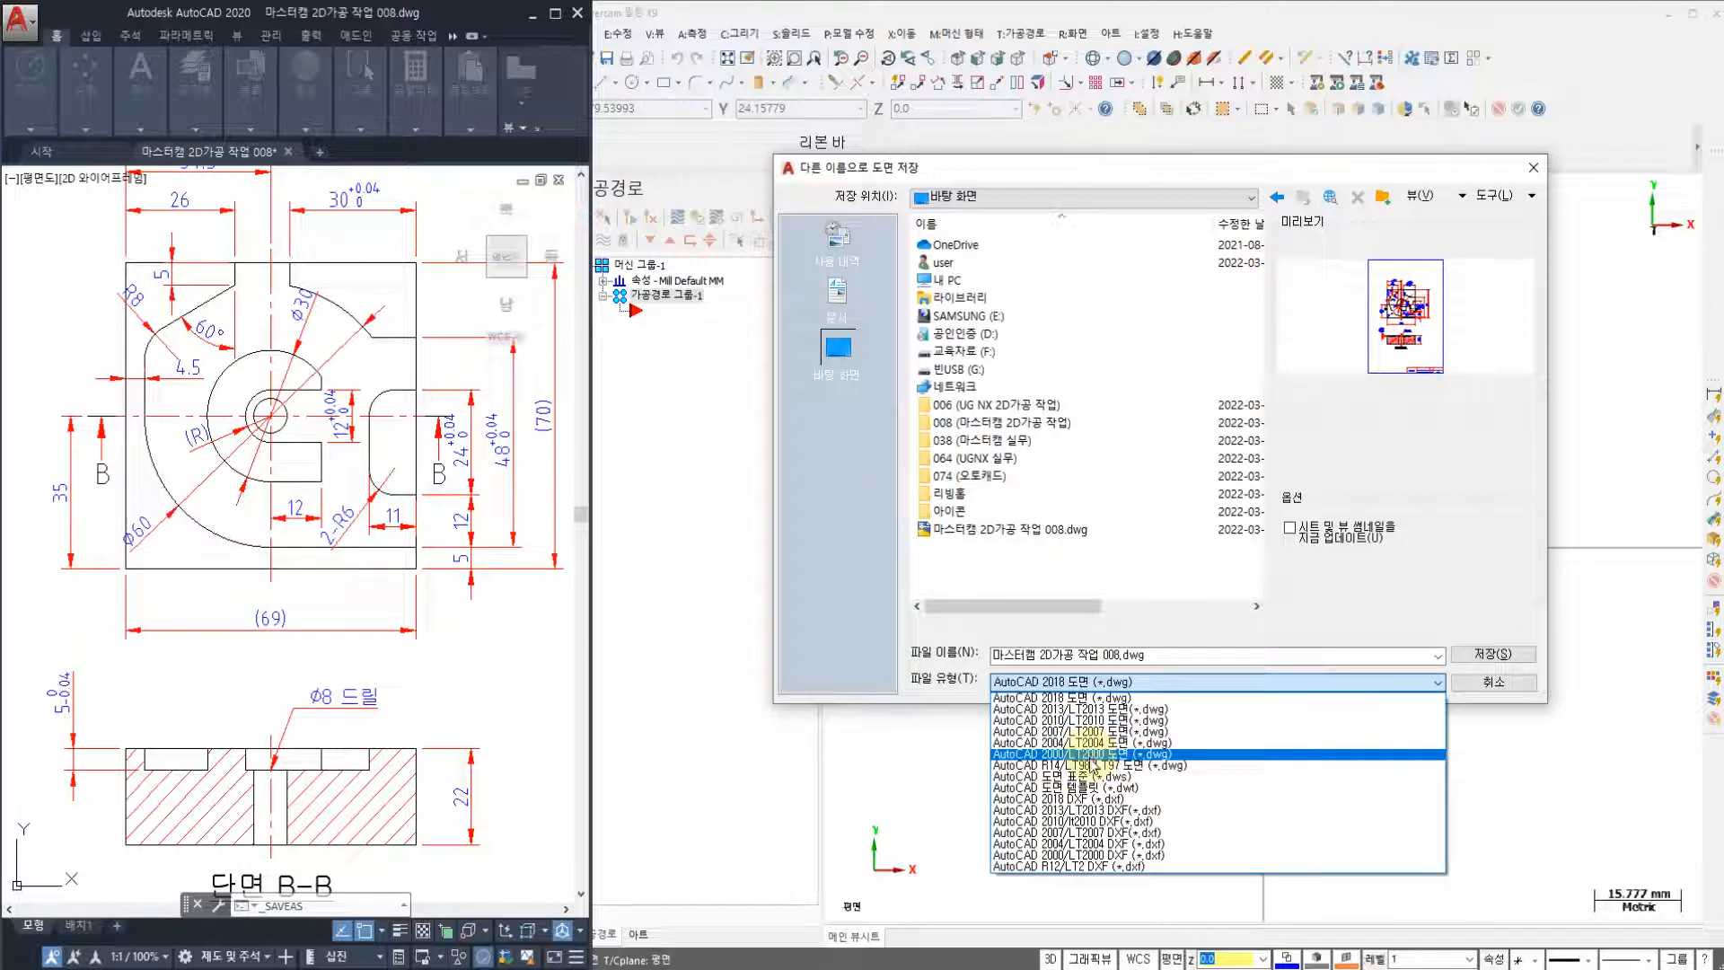
{"action": "left_click", "coordinate": [1094, 755]}
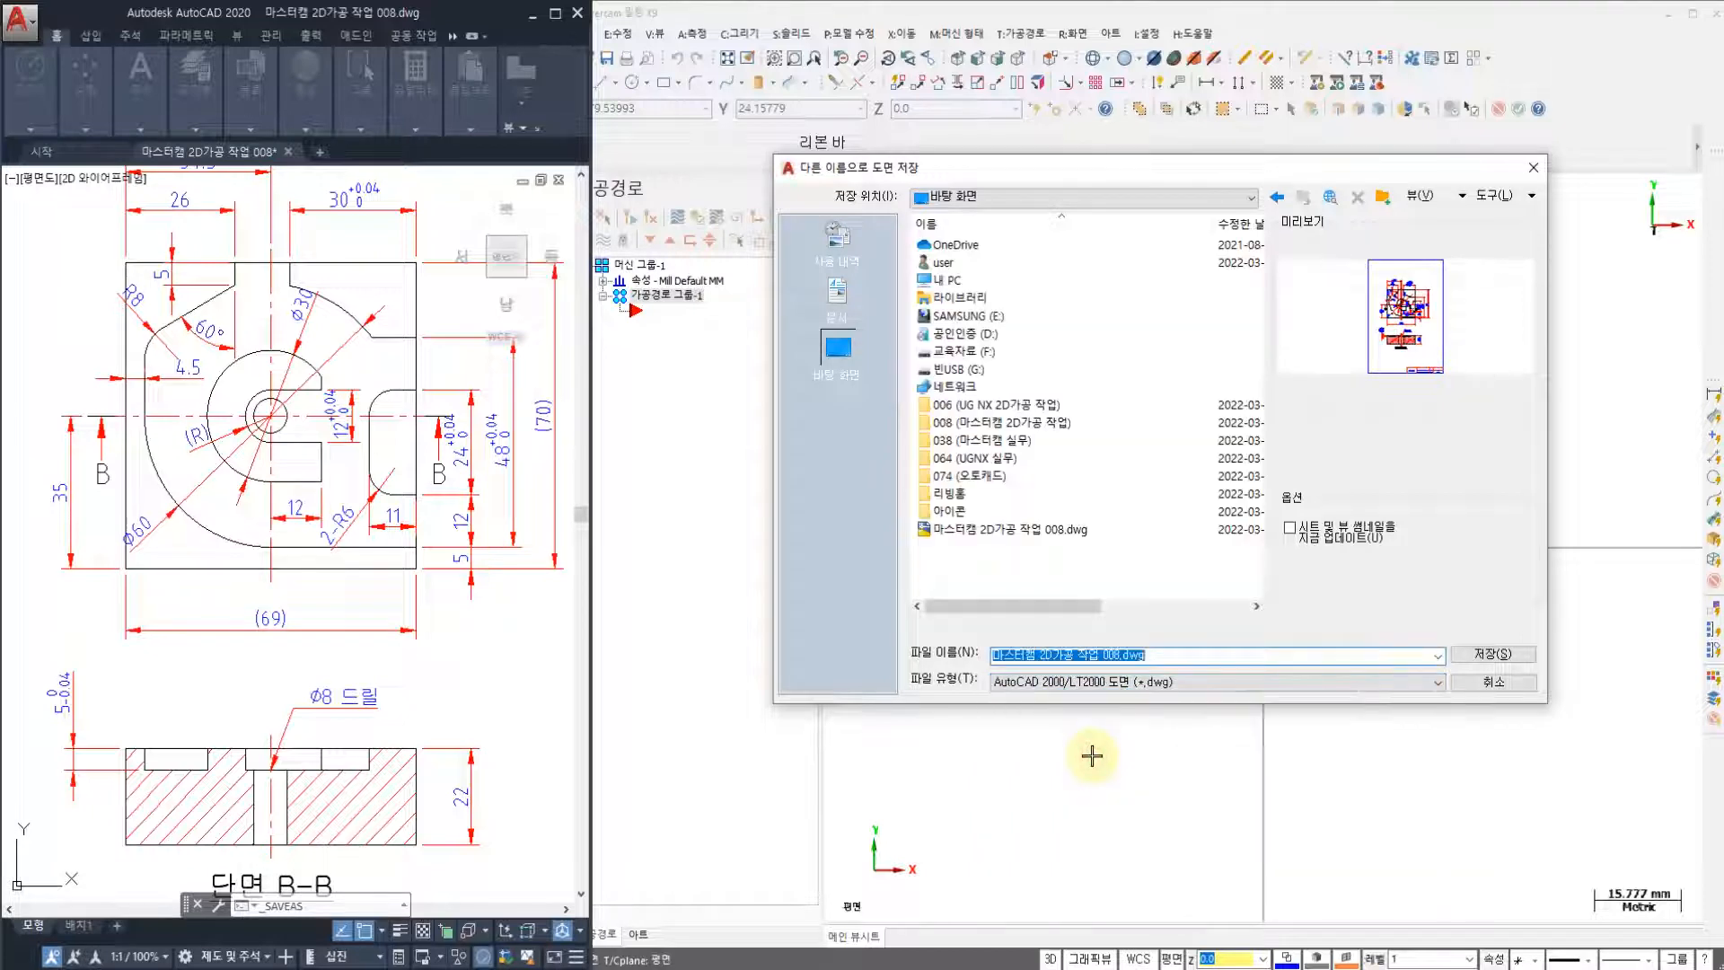
{"action": "left_click", "coordinate": [1006, 534]}
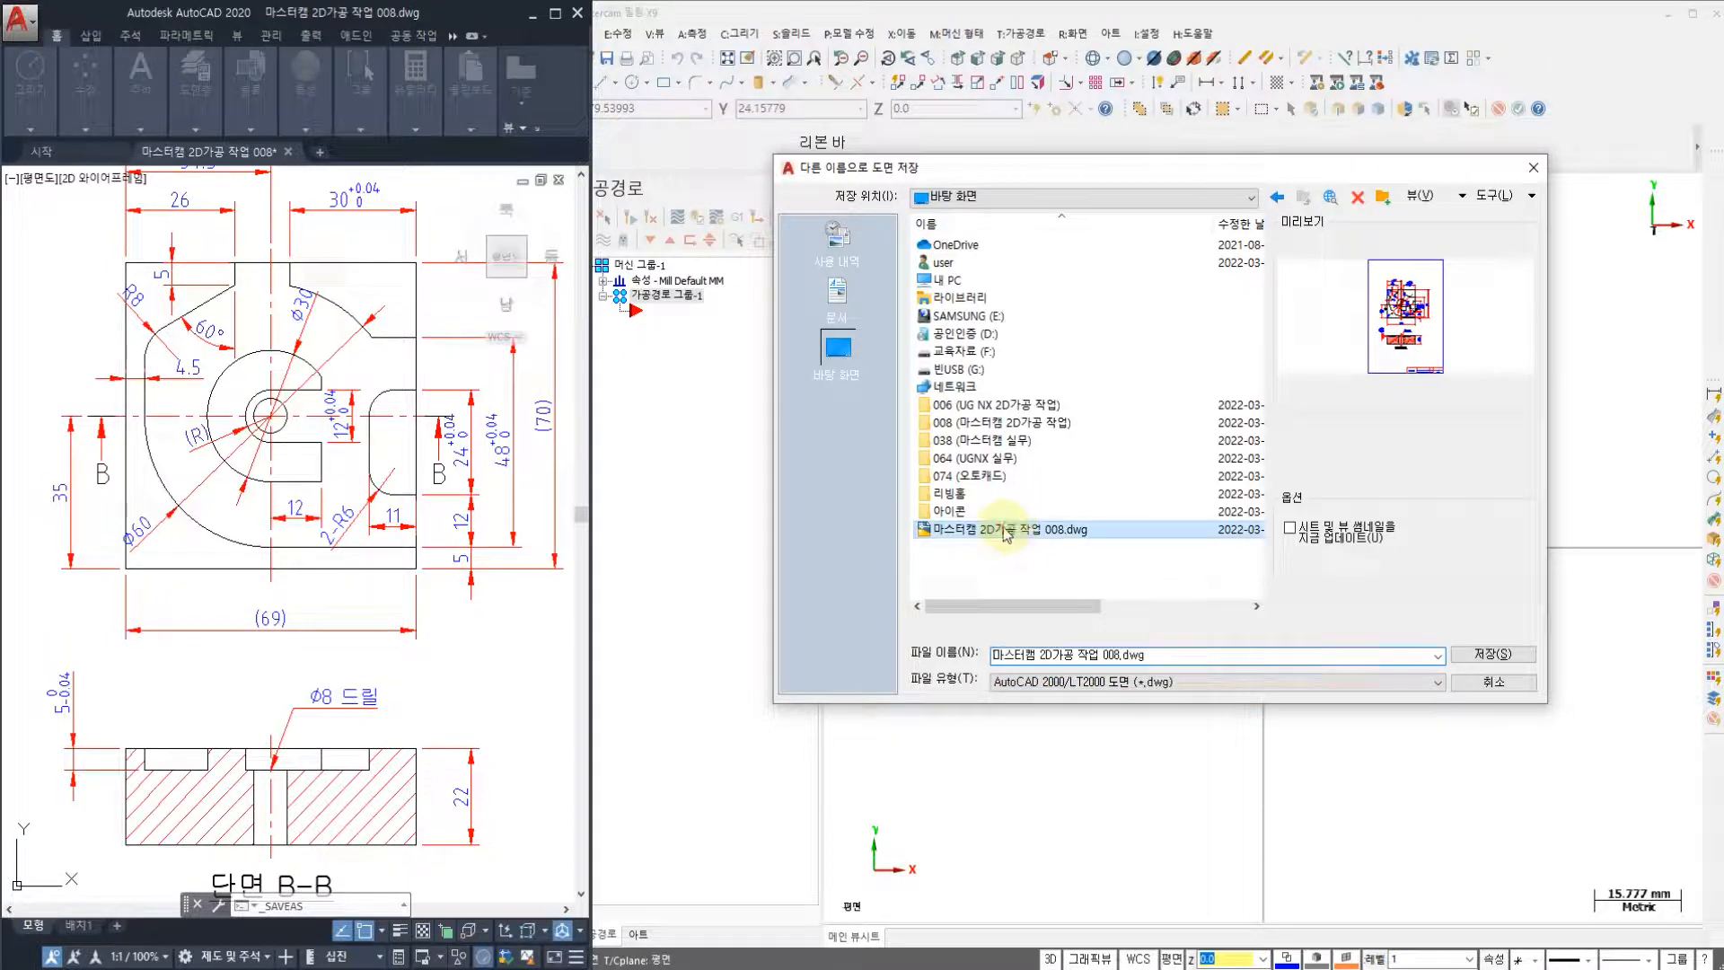
{"action": "left_click", "coordinate": [1493, 654]}
{"action": "left_click", "coordinate": [1155, 481]}
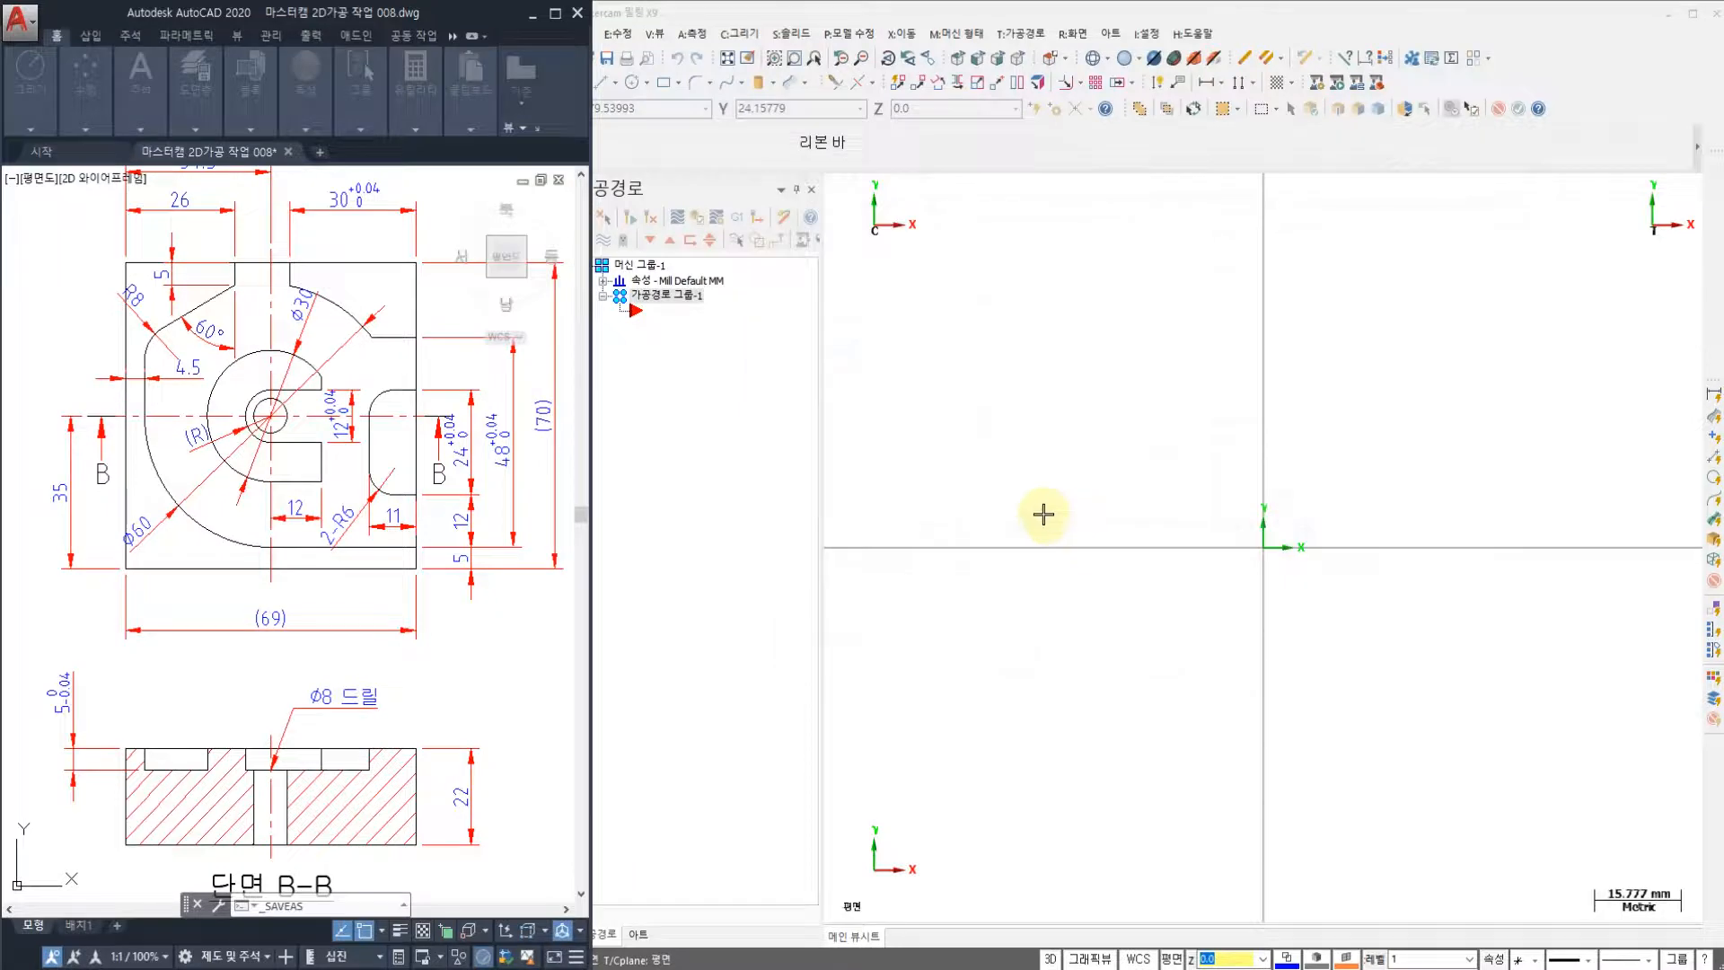
{"action": "left_click", "coordinate": [271, 485]}
{"action": "key", "text": "Escape"}
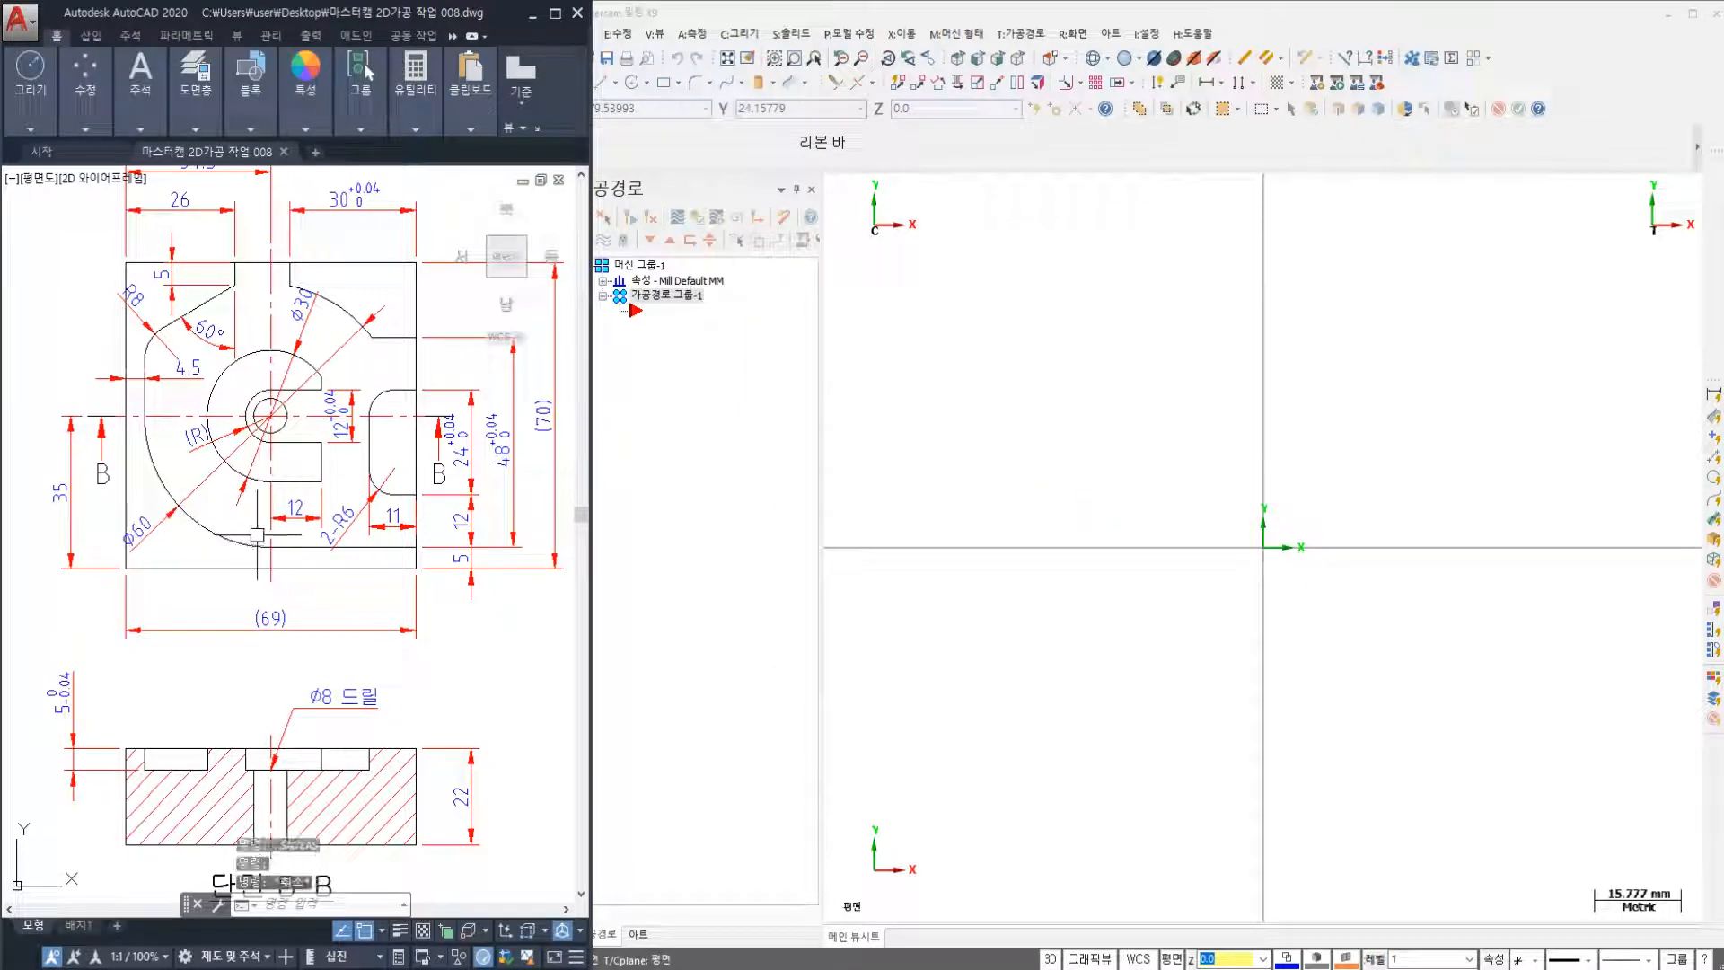
- Open 마스터캠 2D가공 작업 008.dwg from the desktop in Mastercam, listing AutoCAD files (*.dwg, *.dxf, *.dwf, *.dwfx)
{"action": "left_click", "coordinate": [1036, 417]}
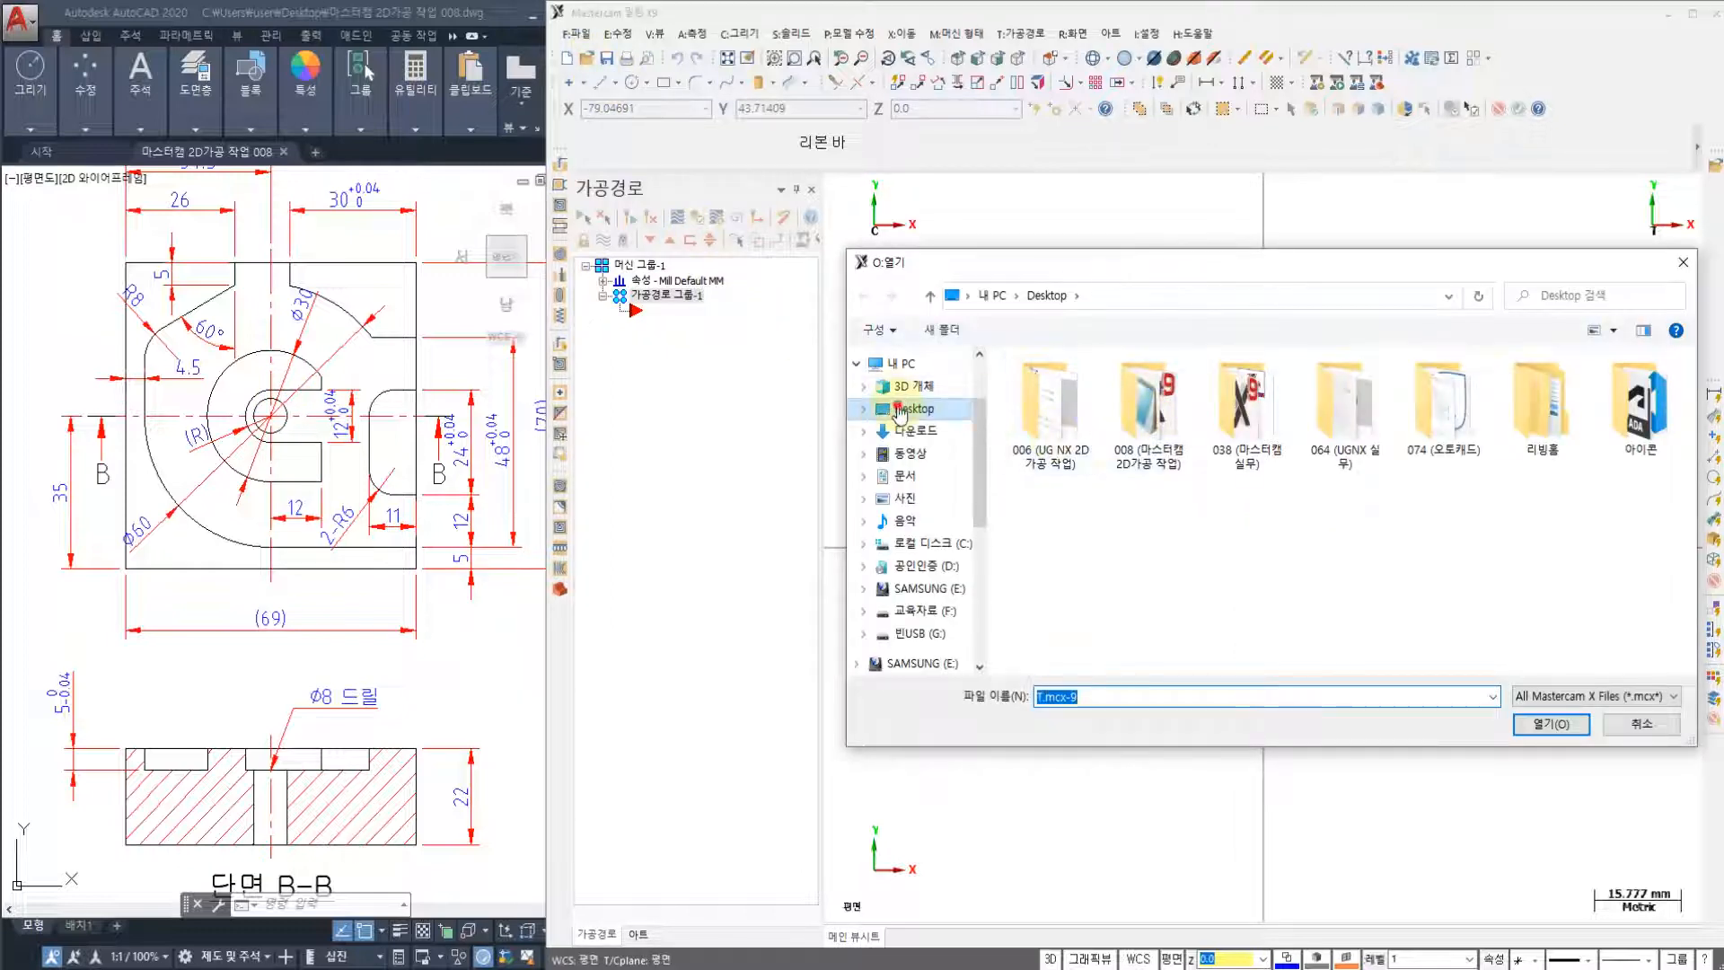
{"action": "left_click", "coordinate": [900, 412]}
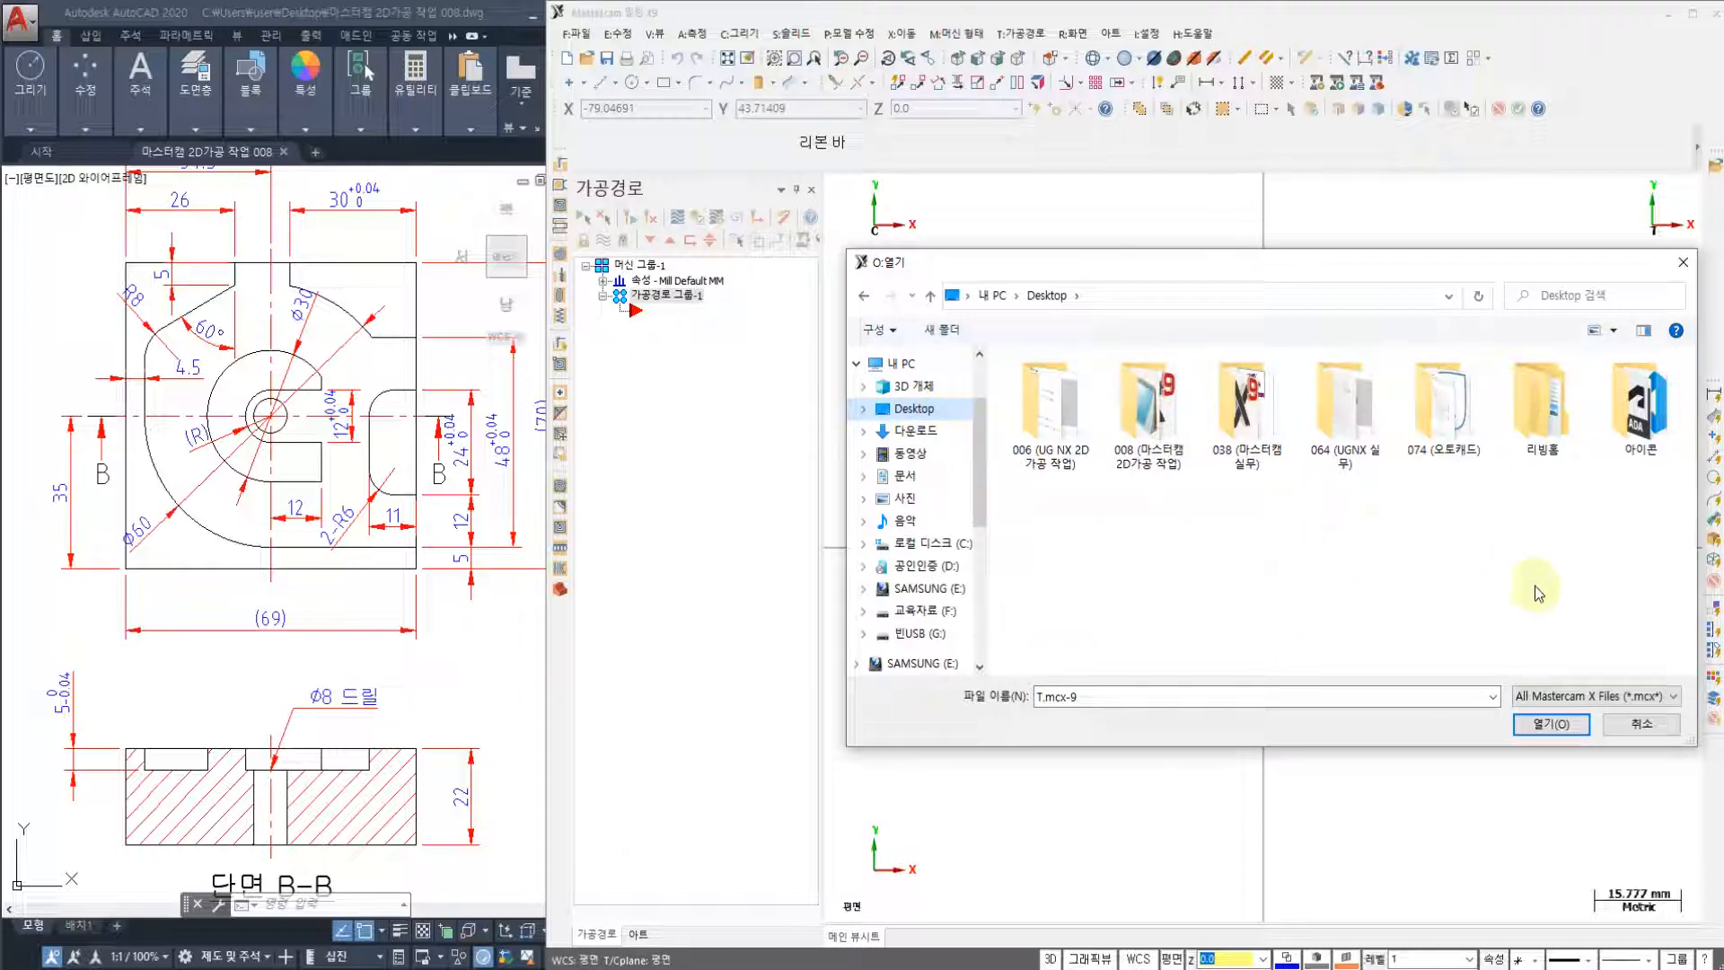
{"action": "left_click", "coordinate": [1580, 699]}
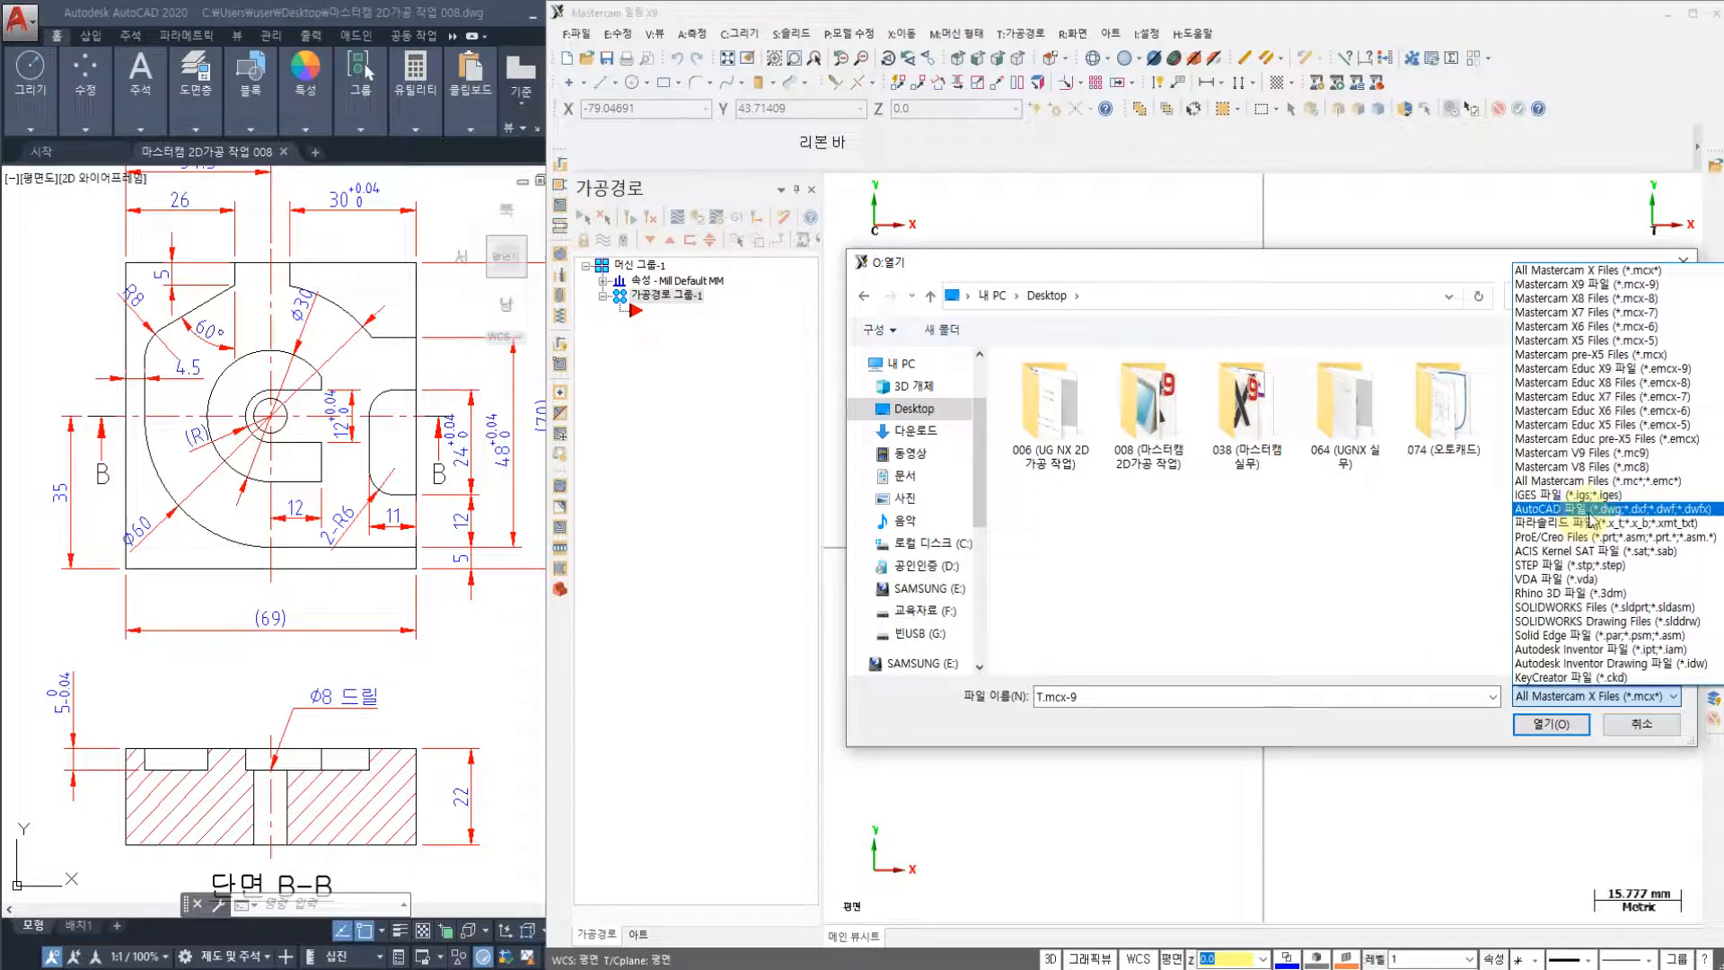
{"action": "left_click", "coordinate": [1586, 519]}
{"action": "left_click", "coordinate": [1042, 543]}
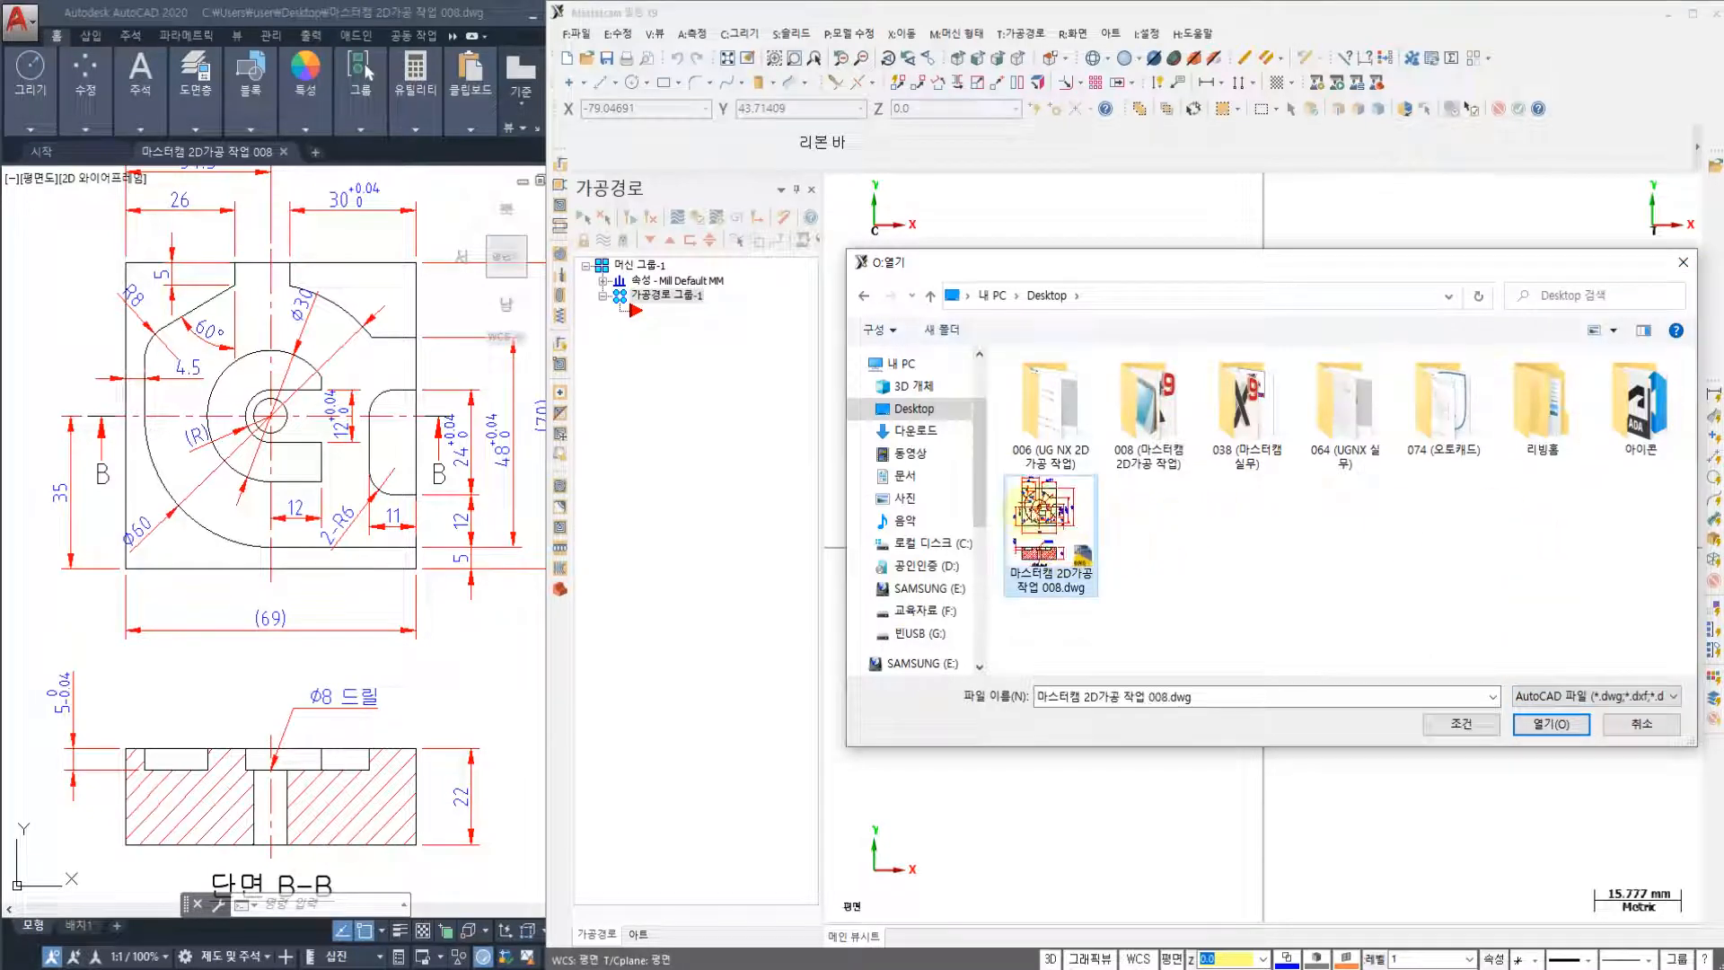
{"action": "left_click", "coordinate": [1538, 725]}
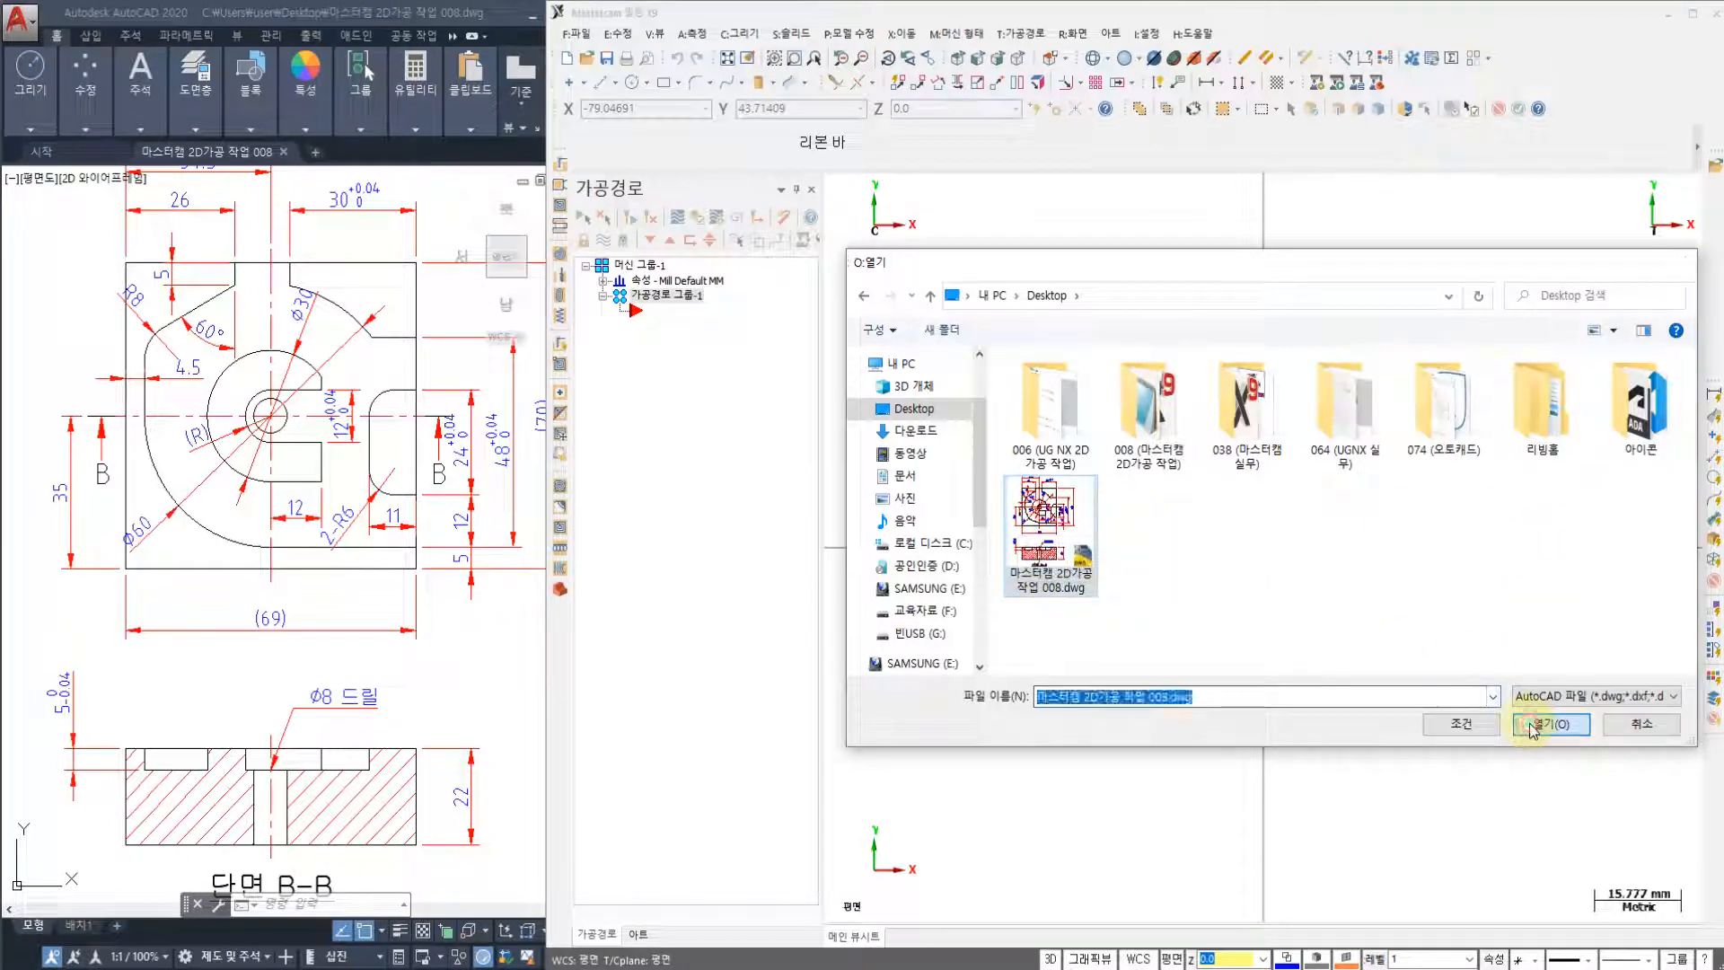
- Compare the imported drawing with the AutoCAD original, examining where the sheet and the plan view's lower-left corner lie relative to the origin
{"action": "left_click", "coordinate": [181, 647]}
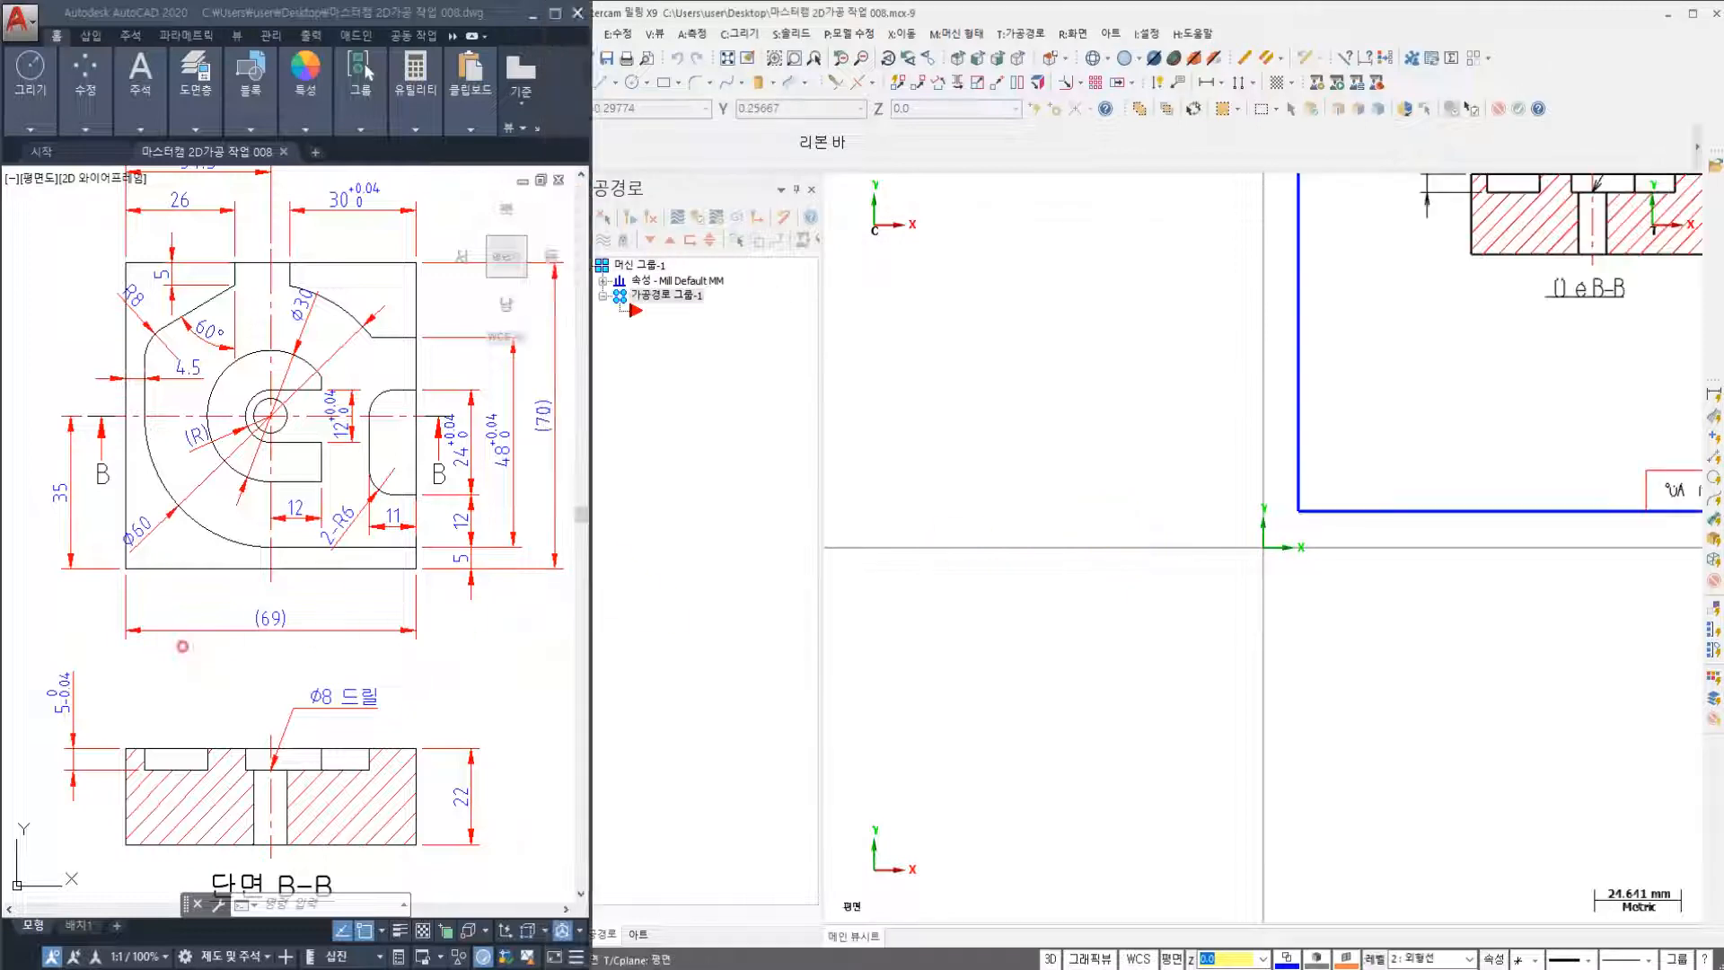
{"action": "scroll", "coordinate": [125, 700], "scroll_direction": "down", "scroll_amount": 1}
{"action": "scroll", "coordinate": [165, 767], "scroll_direction": "down", "scroll_amount": 3}
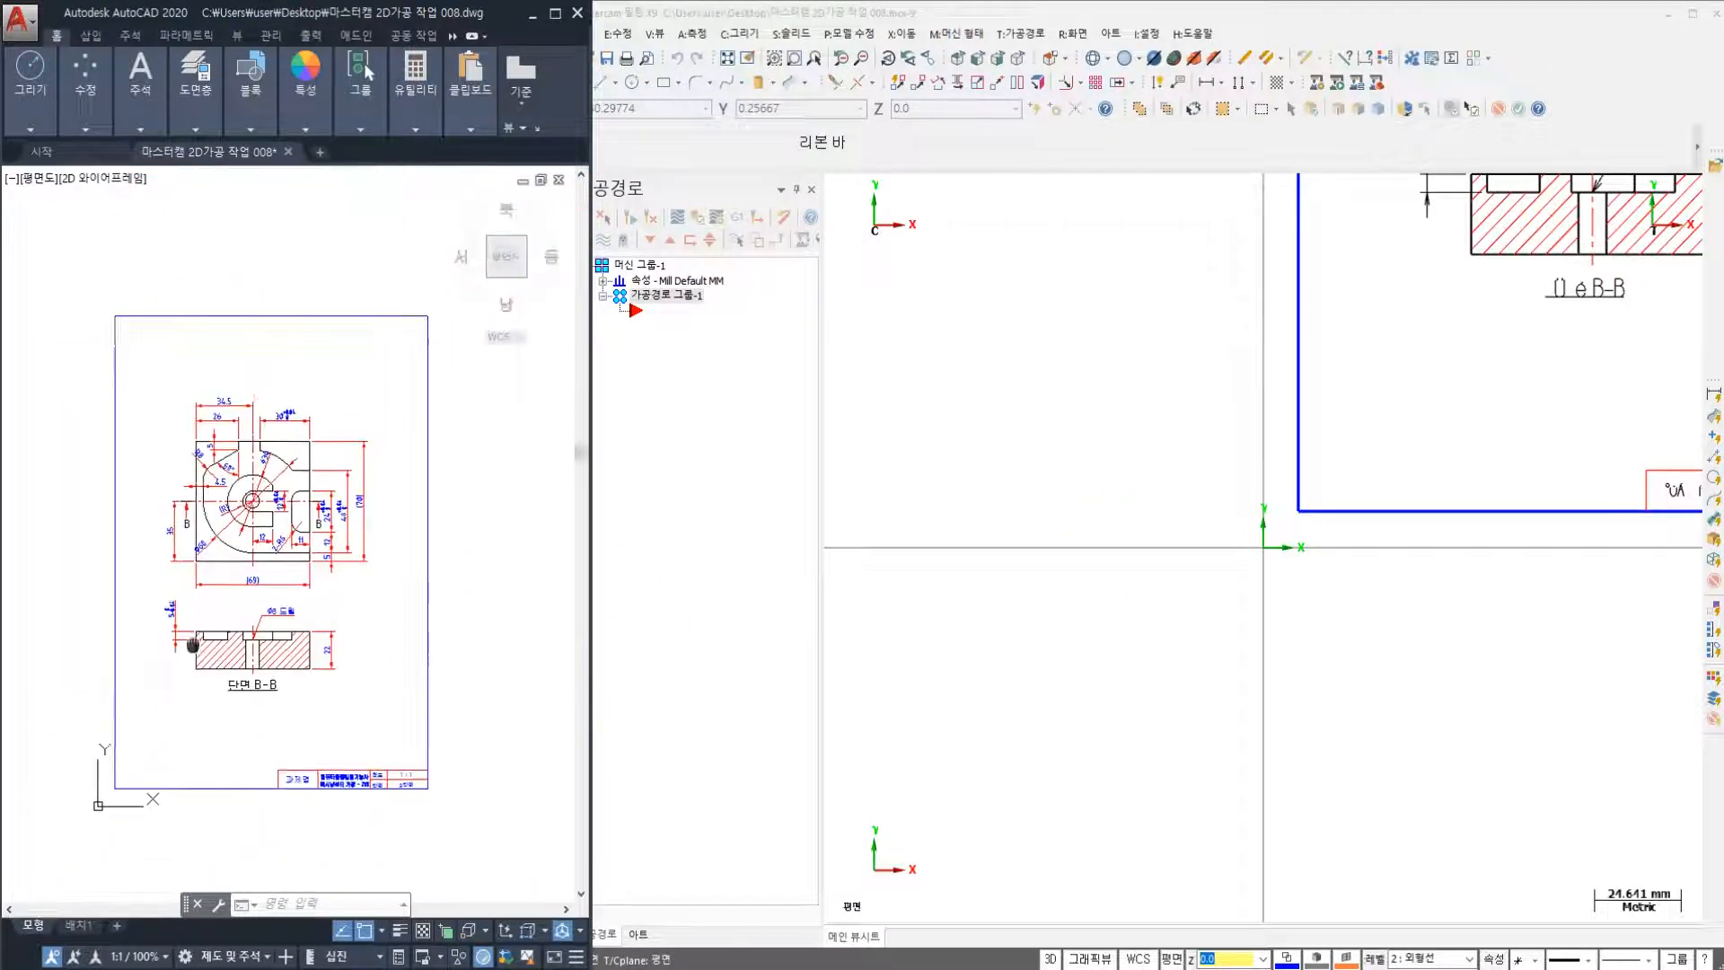
{"action": "left_click", "coordinate": [1437, 500]}
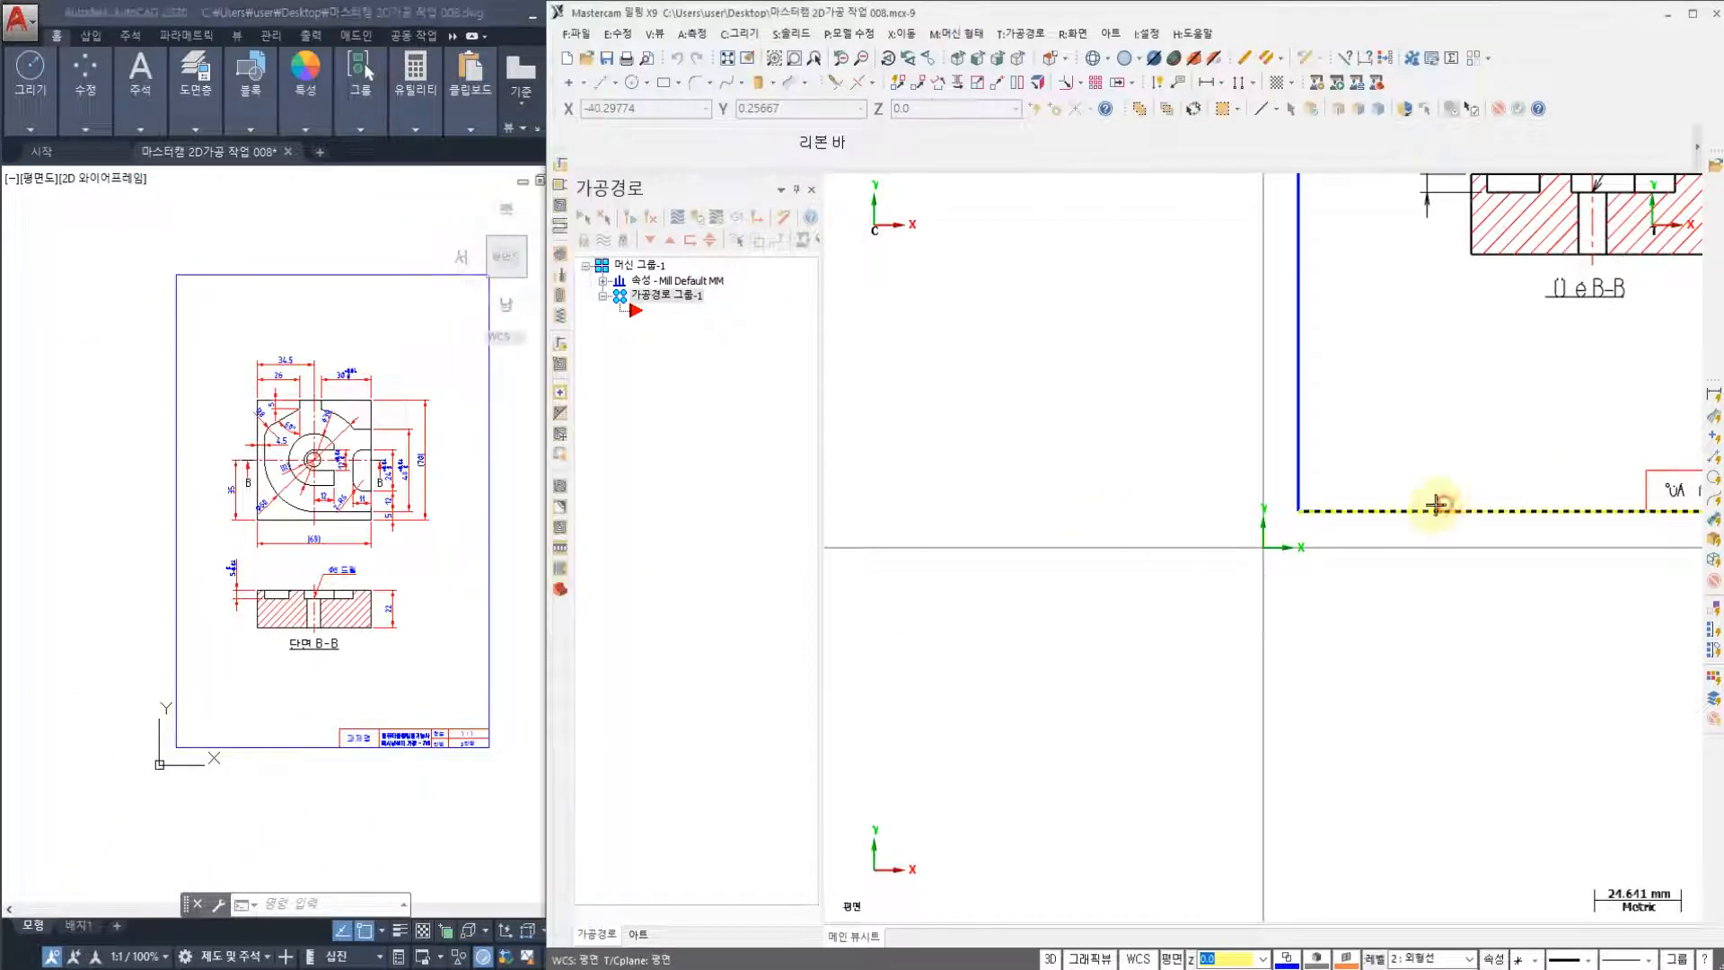
{"action": "scroll", "coordinate": [1345, 481], "scroll_direction": "down", "scroll_amount": 1}
{"action": "scroll", "coordinate": [1346, 480], "scroll_direction": "down", "scroll_amount": 3}
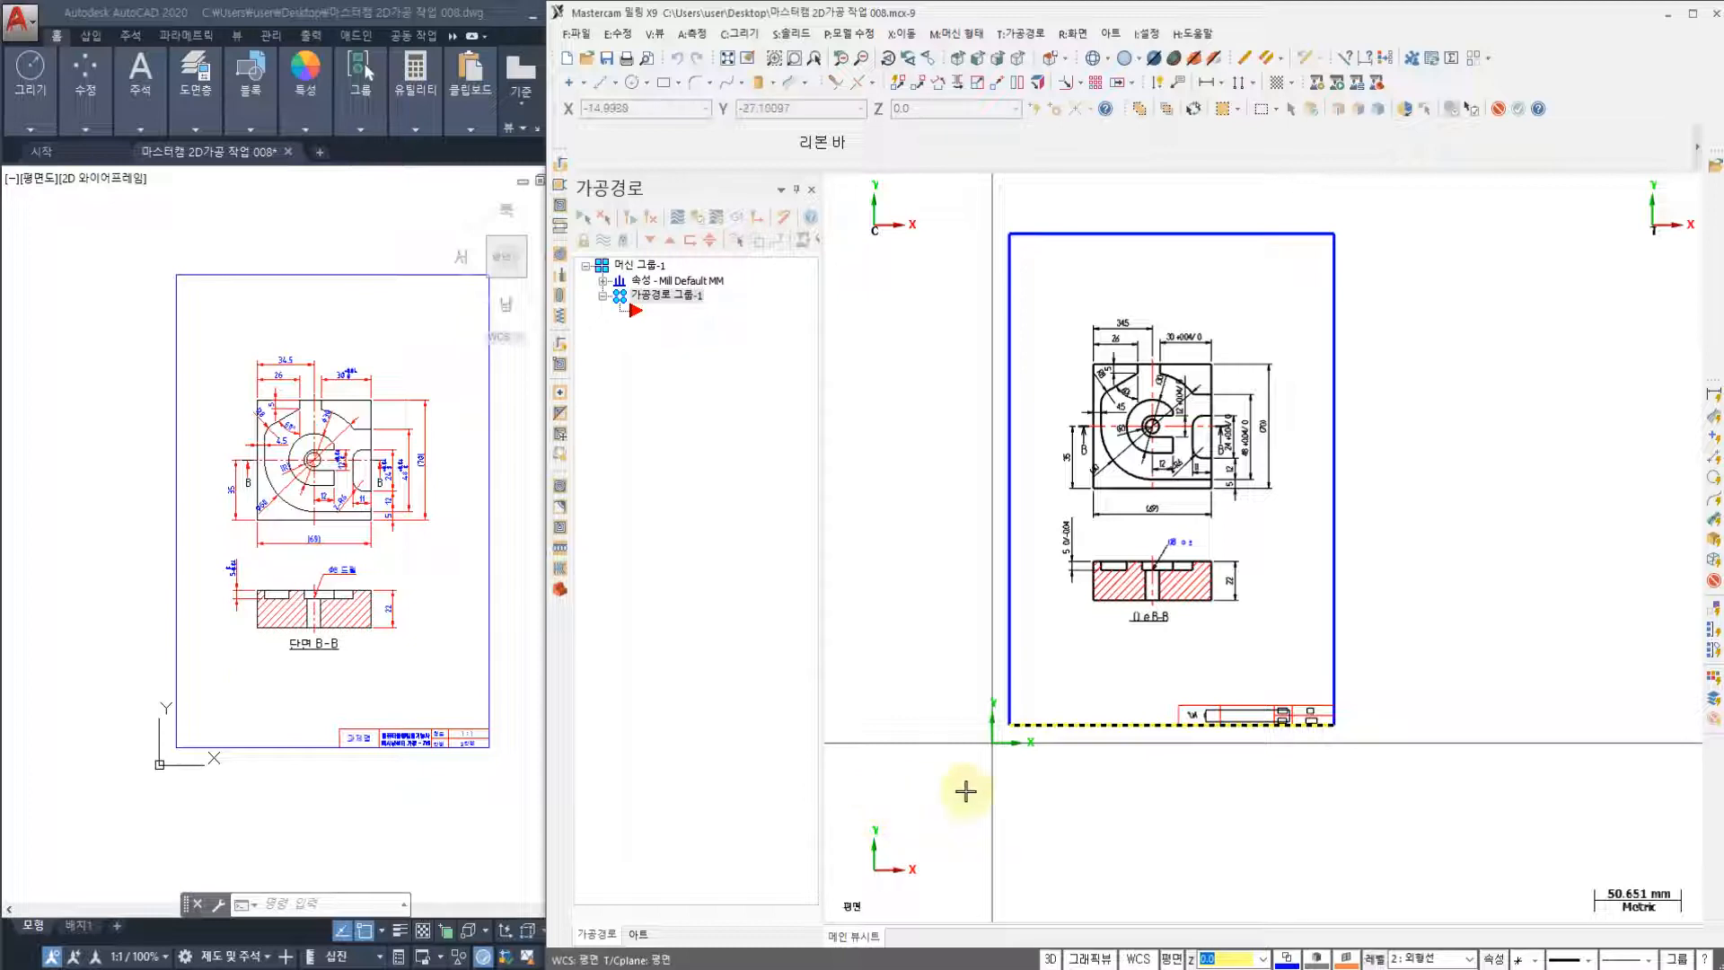
{"action": "scroll", "coordinate": [1025, 724], "scroll_direction": "up", "scroll_amount": 1}
{"action": "scroll", "coordinate": [1024, 724], "scroll_direction": "up", "scroll_amount": 3}
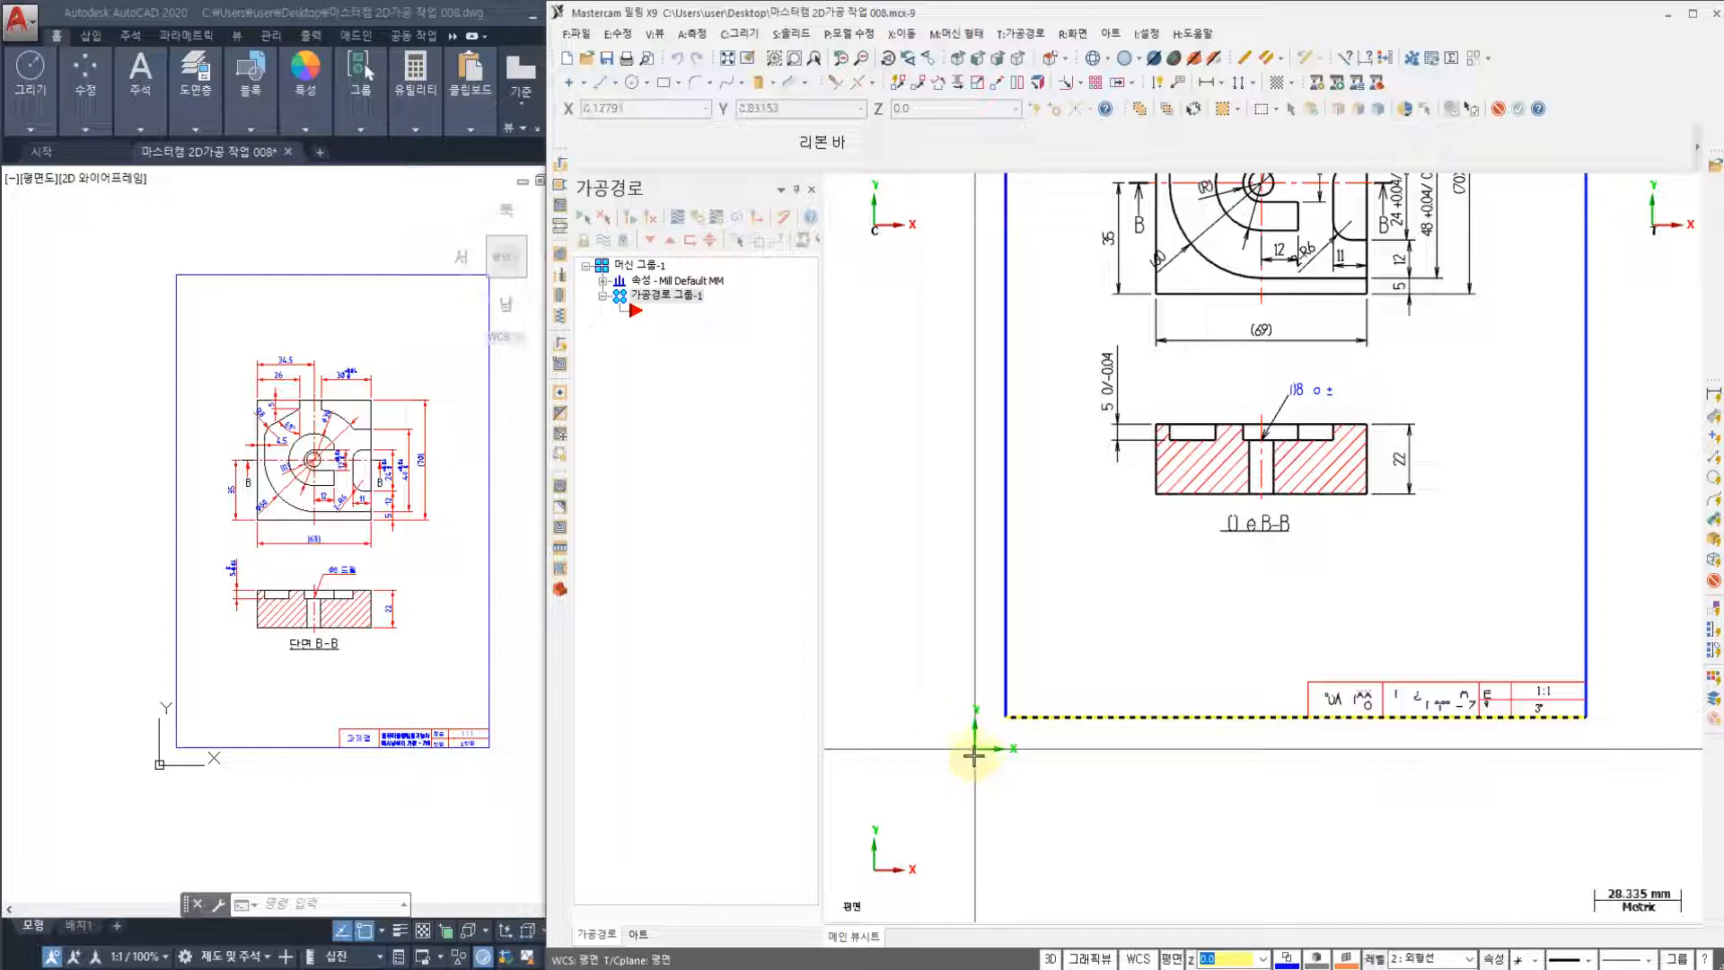
{"action": "scroll", "coordinate": [1032, 485], "scroll_direction": "up", "scroll_amount": 2}
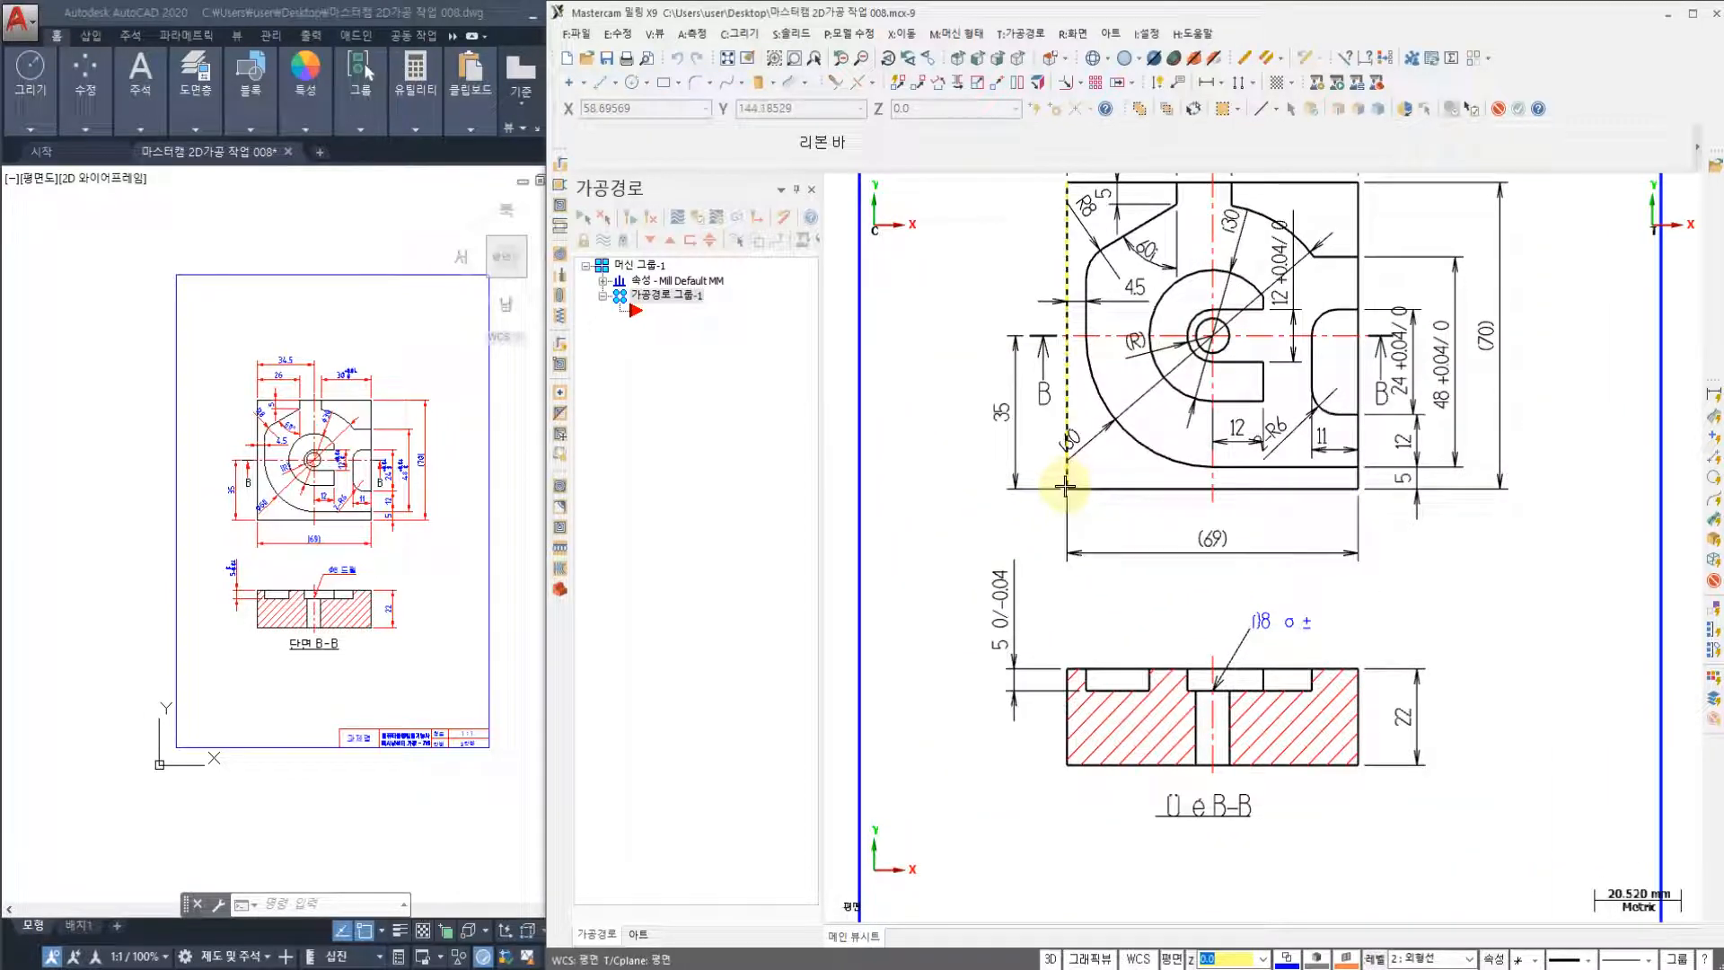
{"action": "middle_click_drag", "start_coordinate": [1343, 185], "coordinate": [1339, 225]}
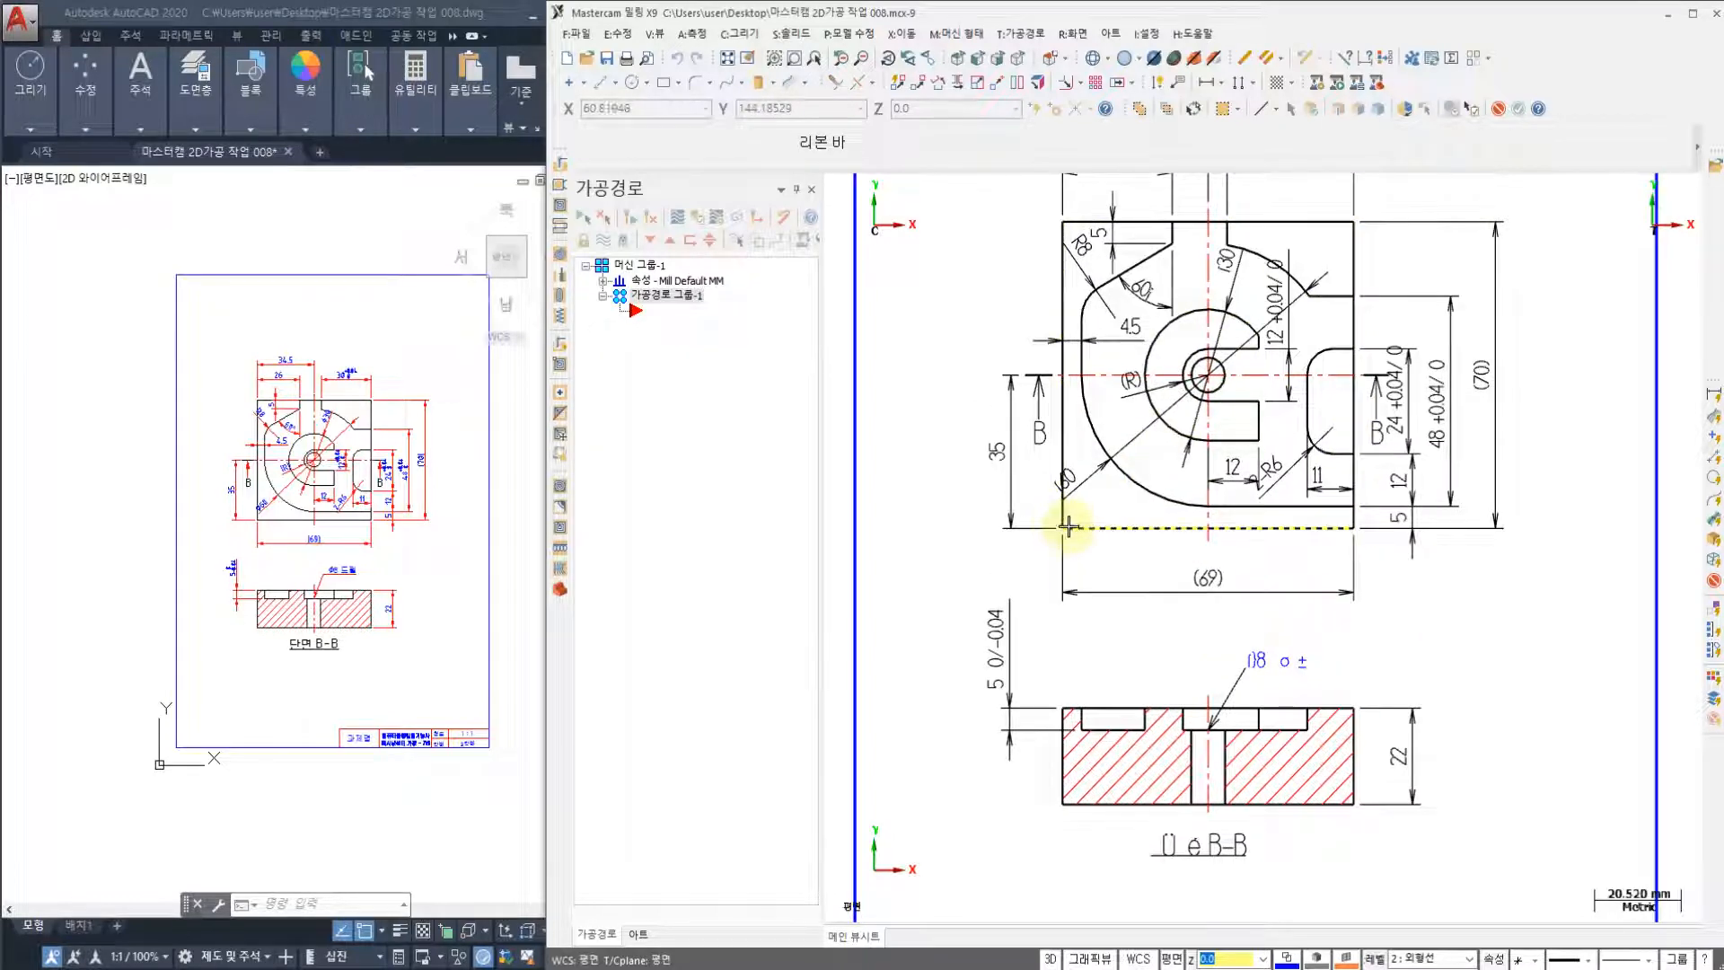
{"action": "scroll", "coordinate": [1077, 514], "scroll_direction": "down", "scroll_amount": 3}
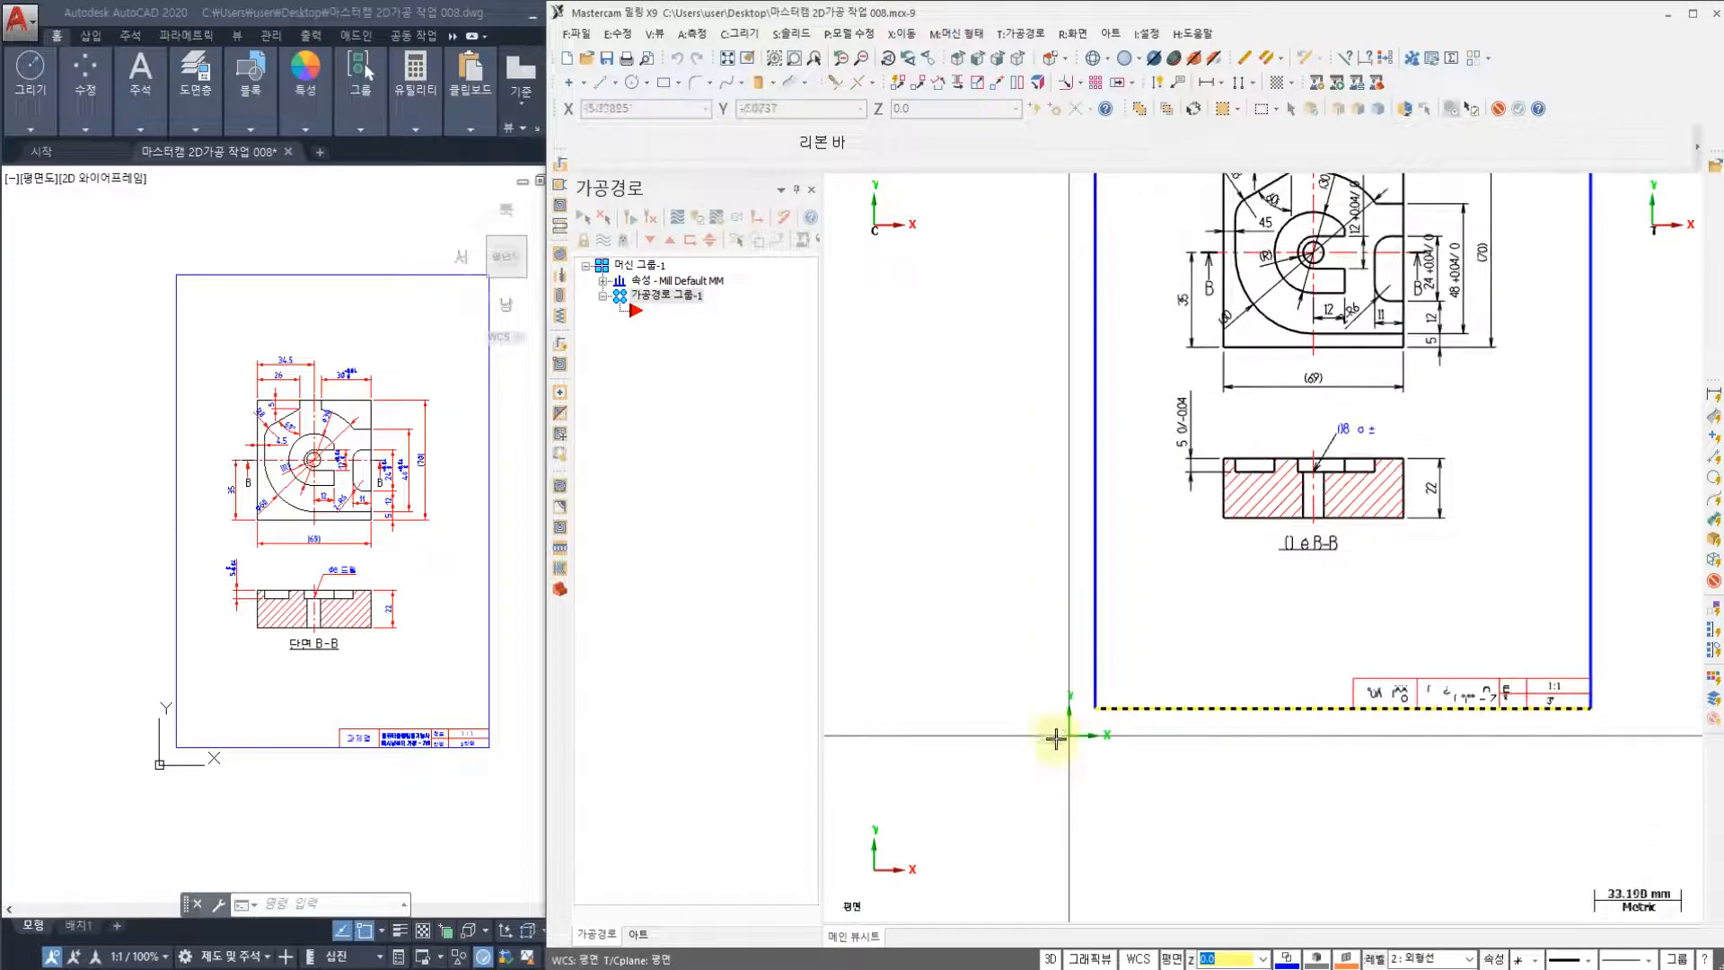
- Move all the Mastercam geometry to the origin from the plan view's lower-left corner, and fit the drawing to the view
{"action": "scroll", "coordinate": [1057, 501], "scroll_direction": "up", "scroll_amount": 2}
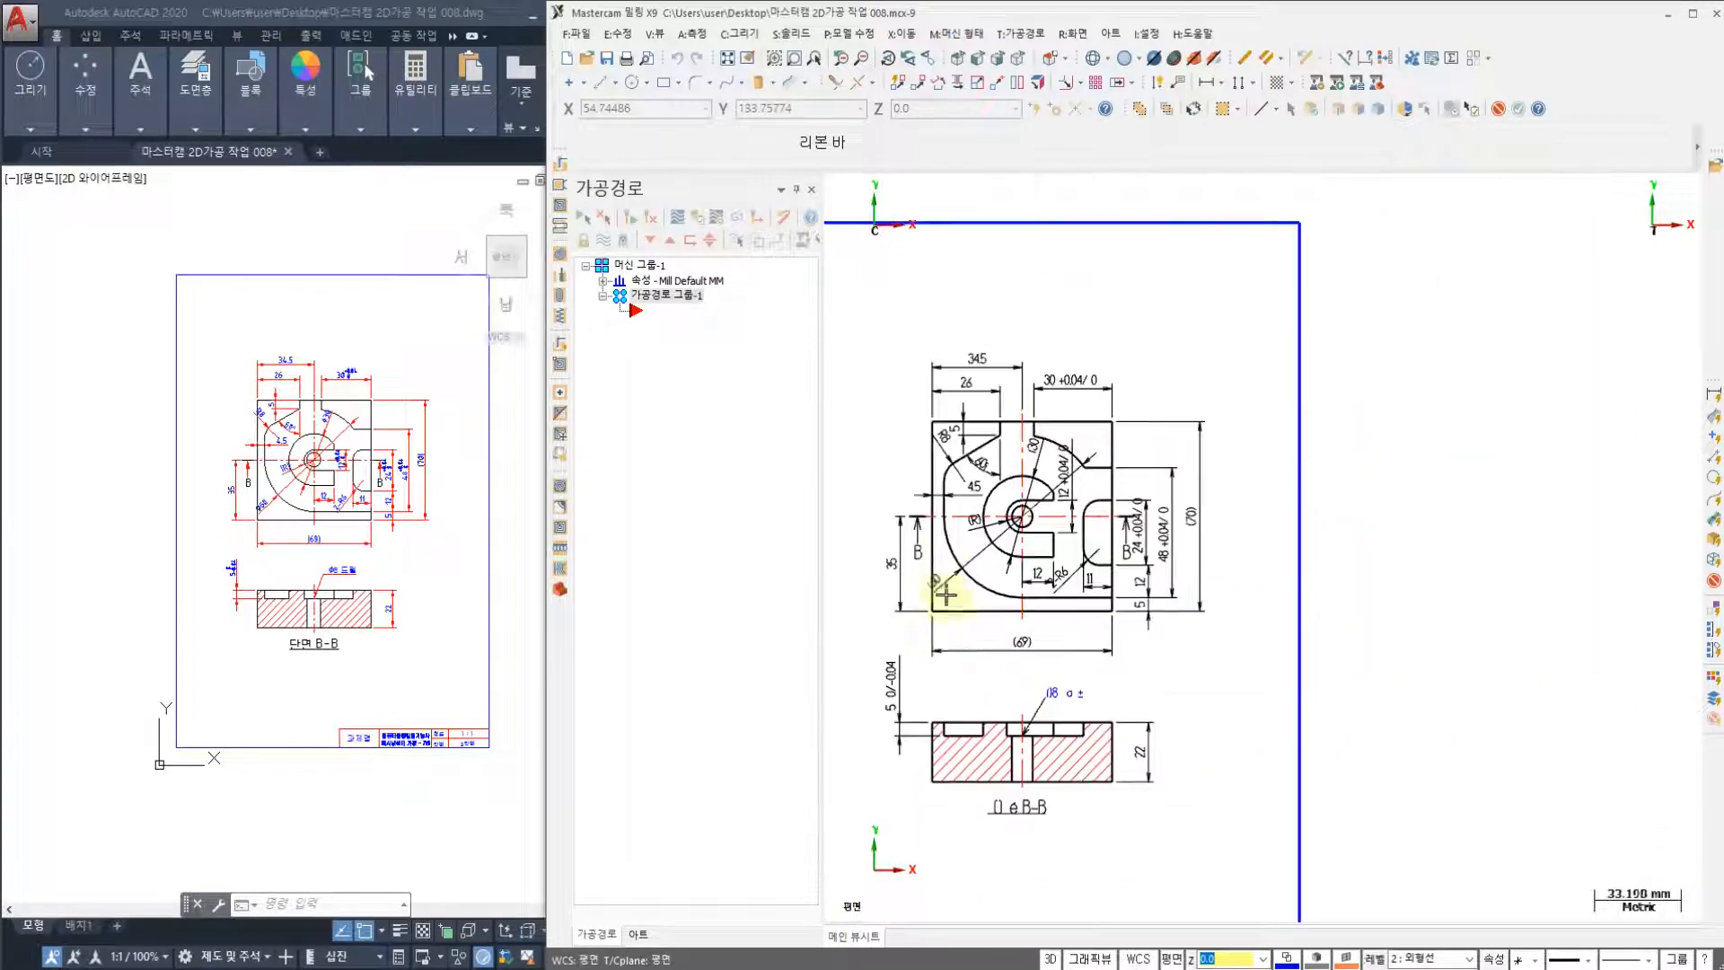
{"action": "scroll", "coordinate": [951, 552], "scroll_direction": "up", "scroll_amount": 1}
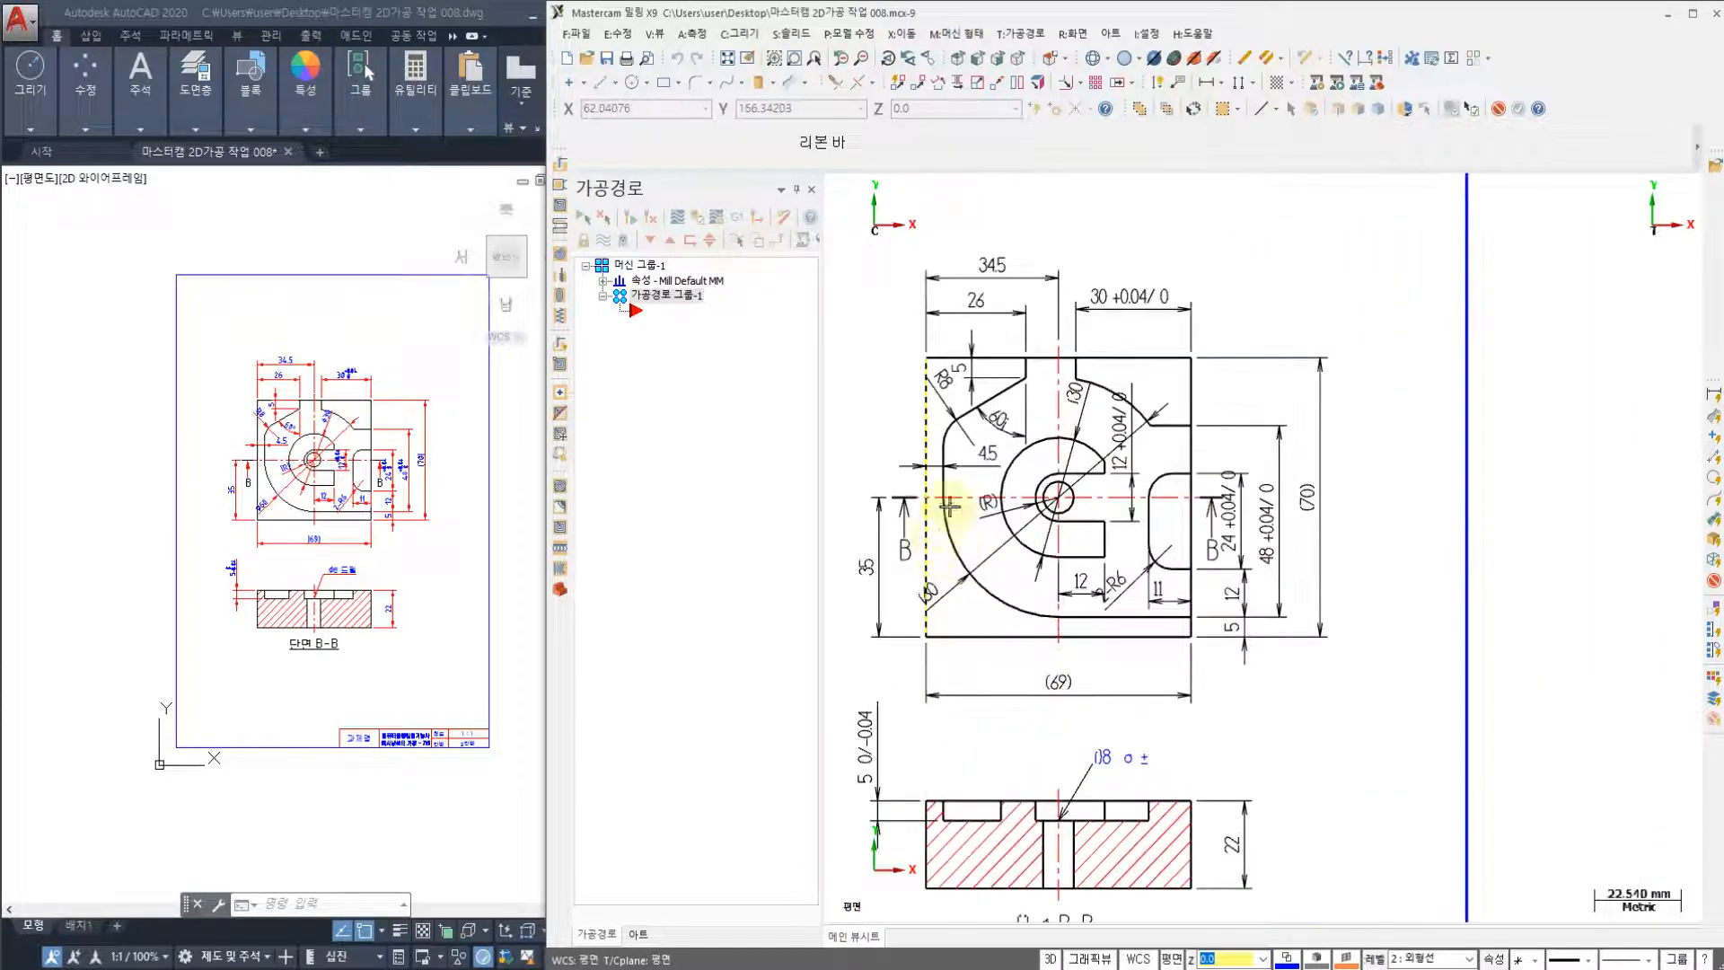
{"action": "left_click", "coordinate": [999, 90]}
{"action": "scroll", "coordinate": [930, 639], "scroll_direction": "up", "scroll_amount": 4}
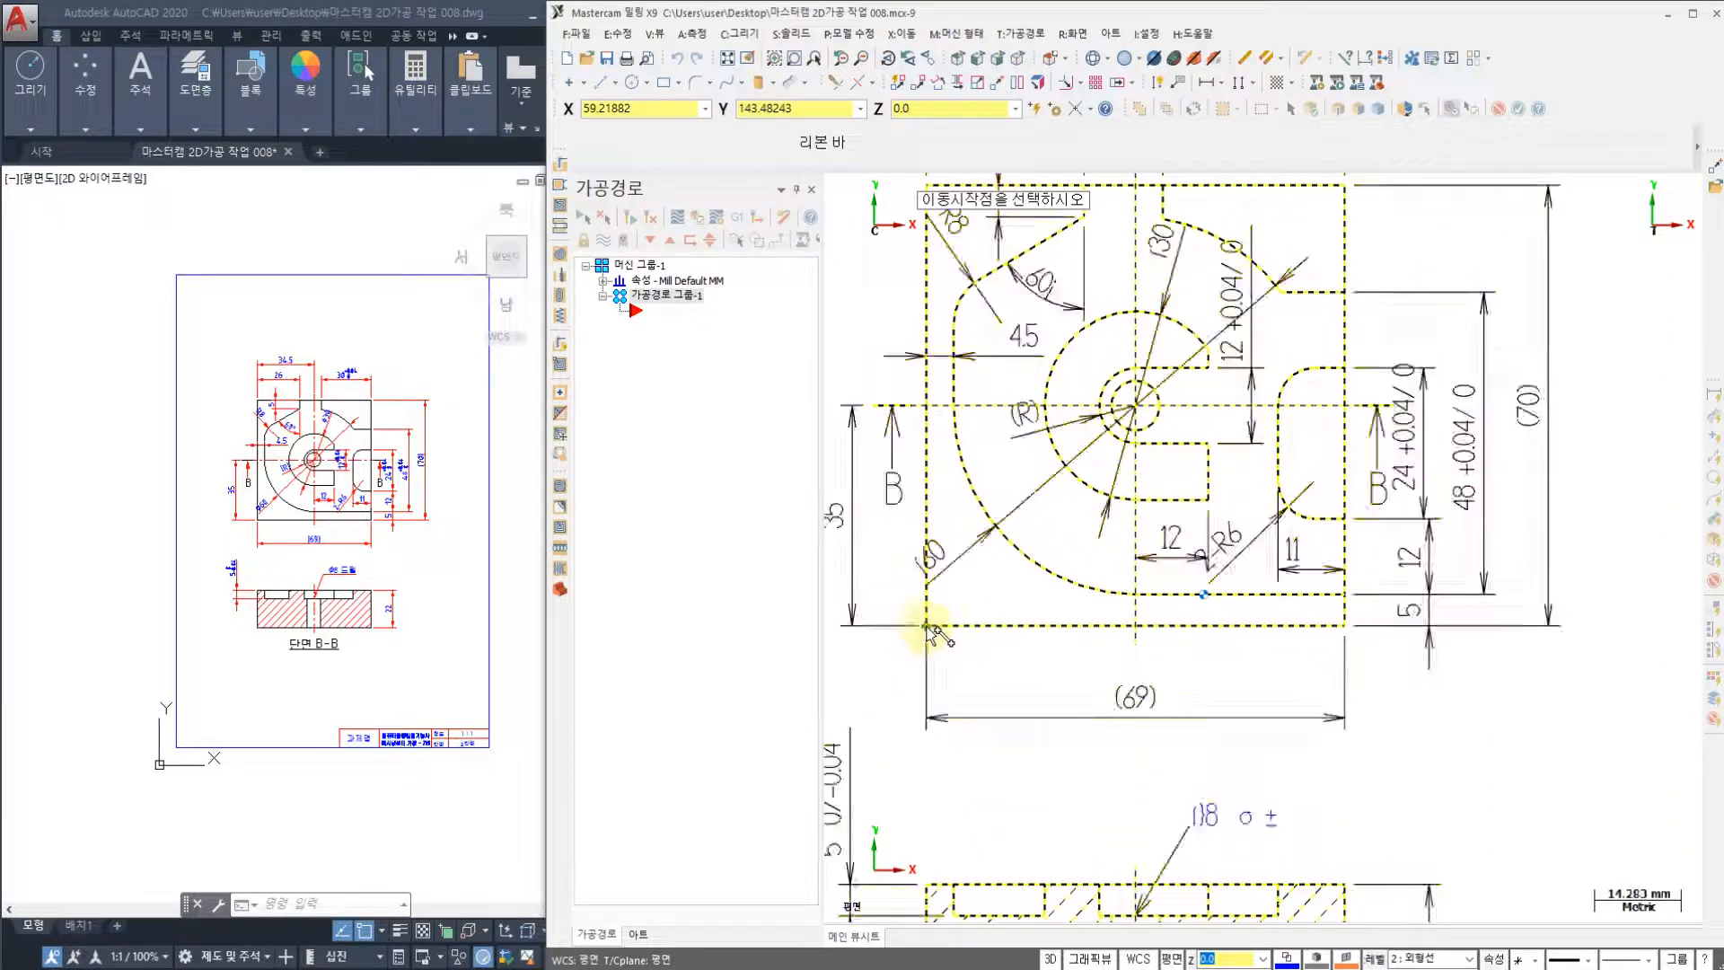
{"action": "left_click", "coordinate": [925, 625]}
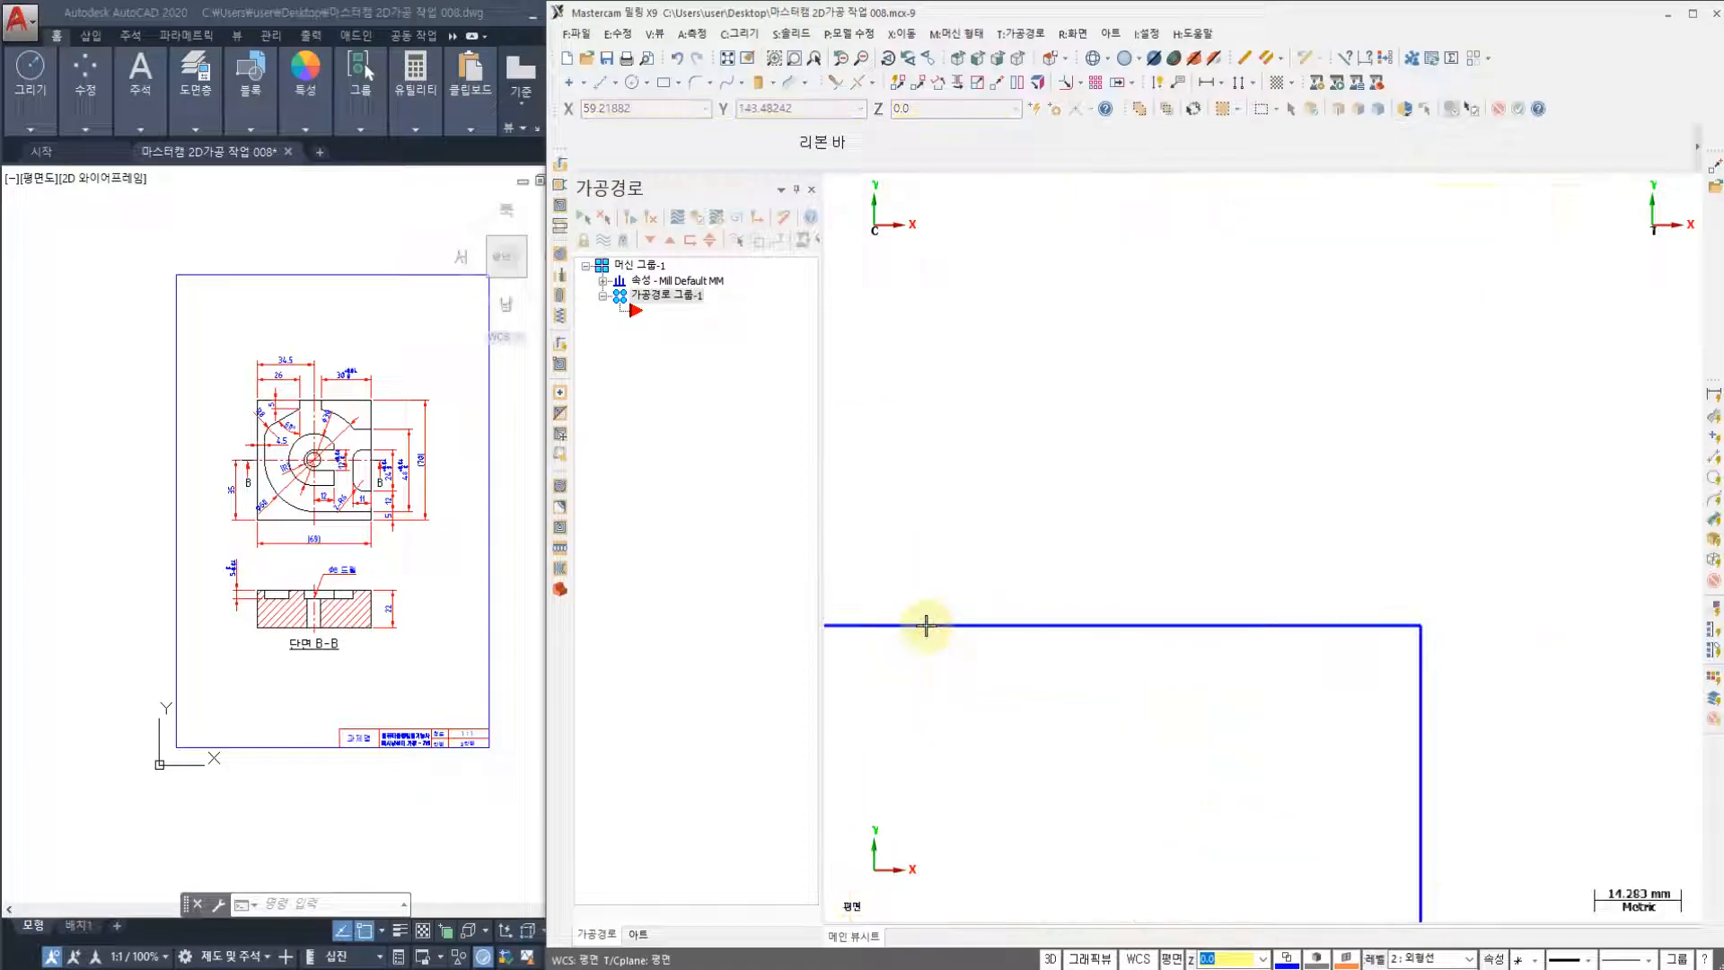
{"action": "right_click", "coordinate": [980, 372]}
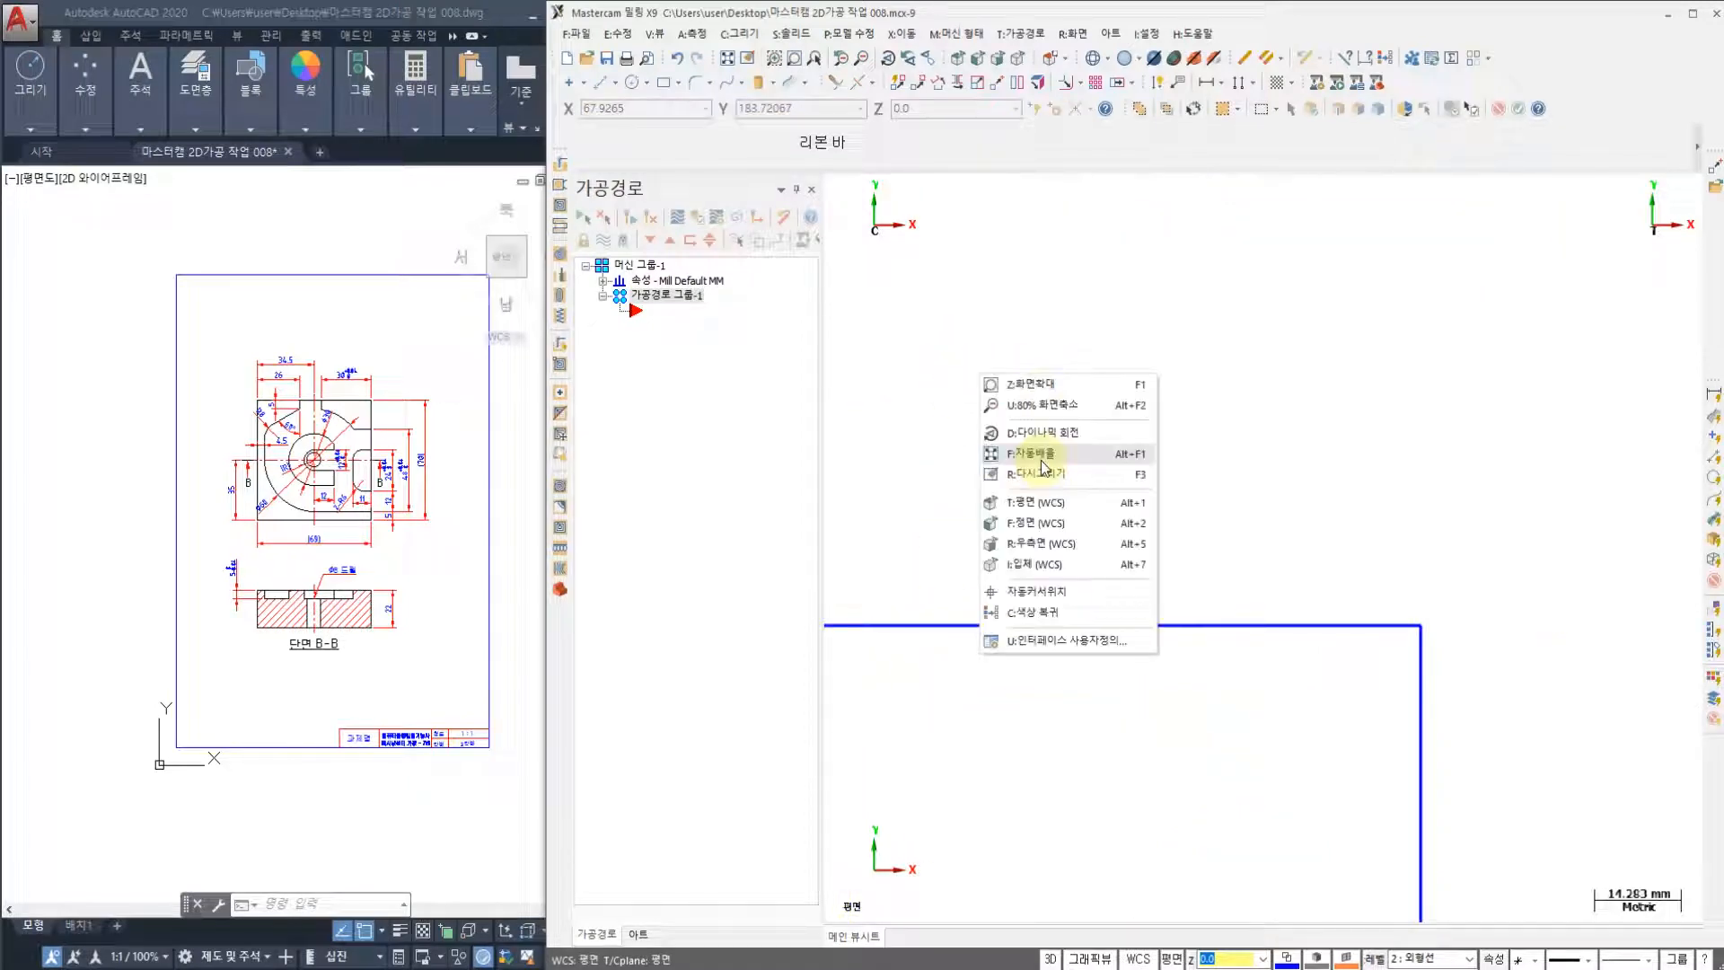
{"action": "left_click", "coordinate": [1044, 460]}
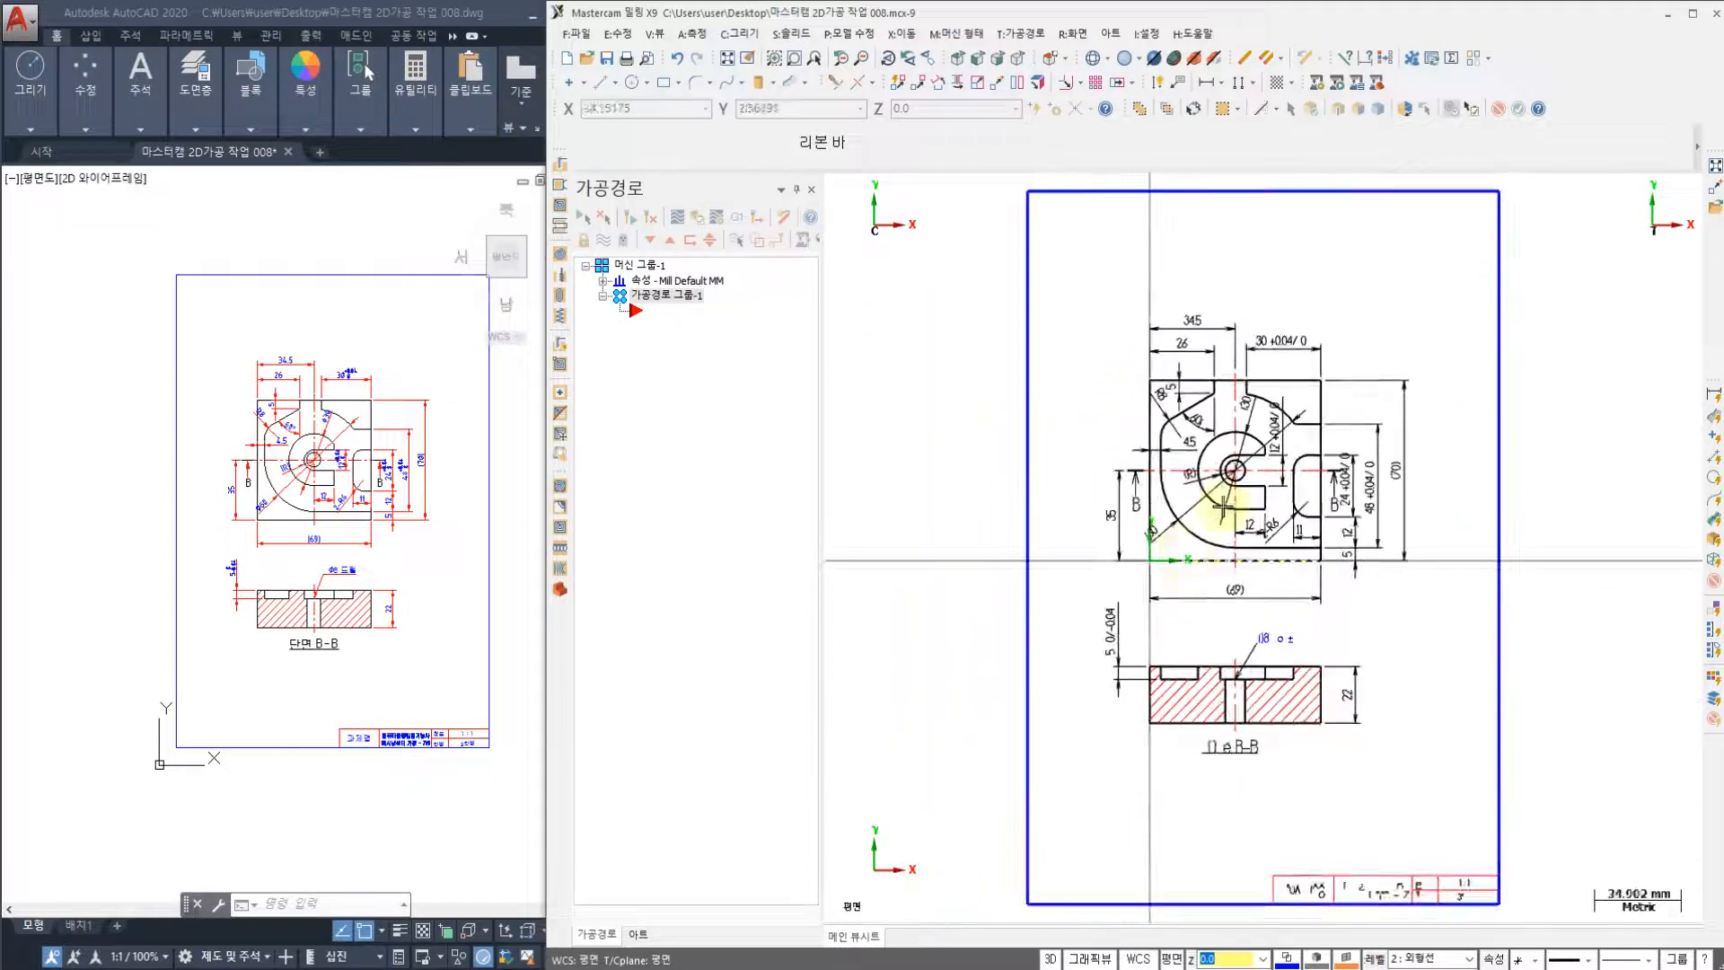
- Inspect the plan view's lower-left corner at the origin from a tilted 3D angle, and restore the top view
{"action": "scroll", "coordinate": [1210, 493], "scroll_direction": "up", "scroll_amount": 1}
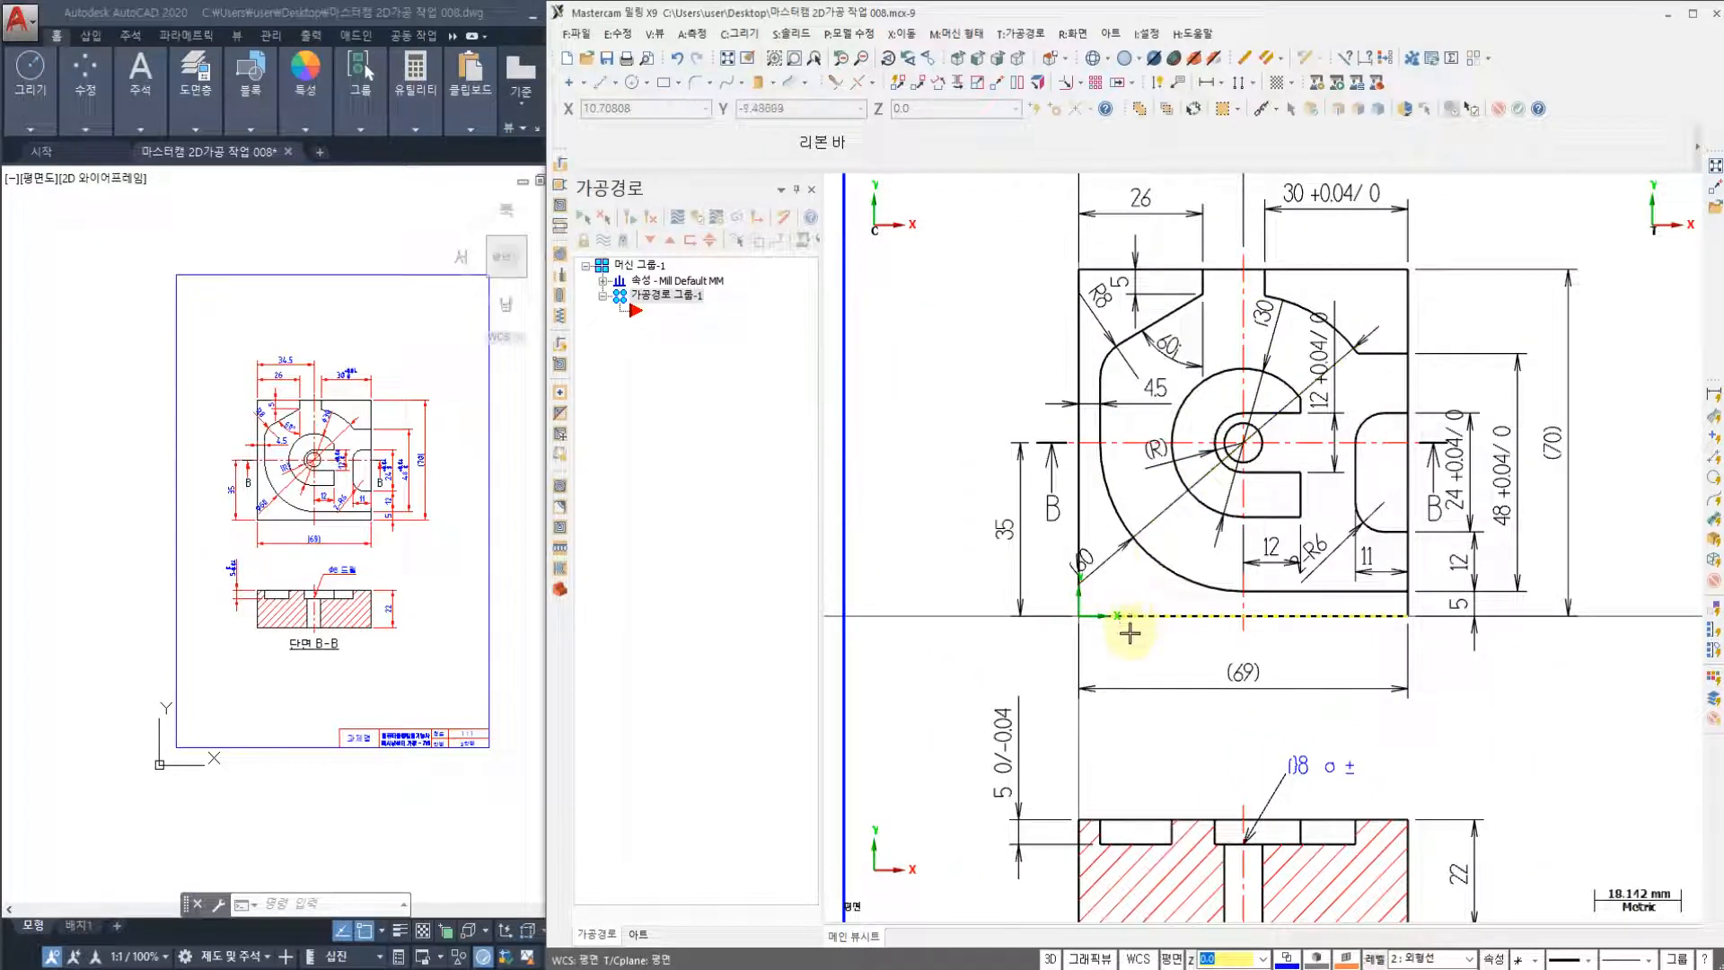
{"action": "mouse_move", "coordinate": [1124, 670]}
{"action": "middle_mouse_down"}
{"action": "mouse_move", "coordinate": [1115, 570]}
{"action": "mouse_move", "coordinate": [1083, 545]}
{"action": "mouse_move", "coordinate": [1105, 625]}
{"action": "mouse_move", "coordinate": [1063, 606]}
{"action": "middle_mouse_up"}
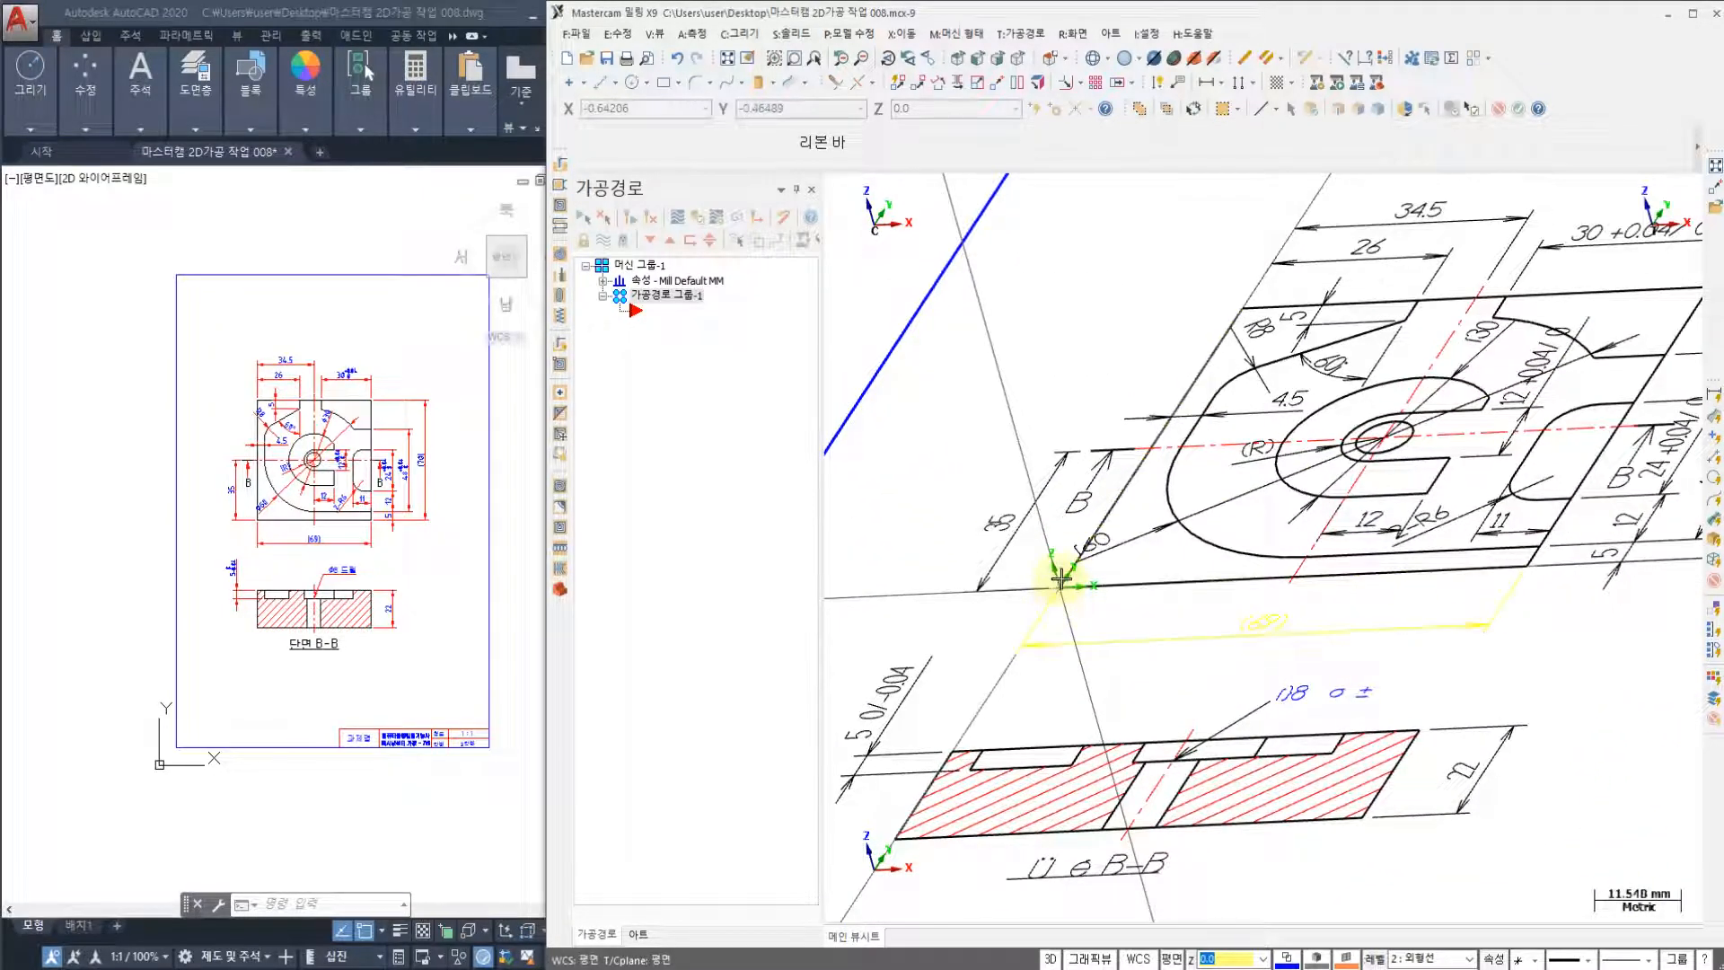
{"action": "scroll", "coordinate": [1092, 575], "scroll_direction": "down", "scroll_amount": 1}
{"action": "right_click", "coordinate": [1051, 331]}
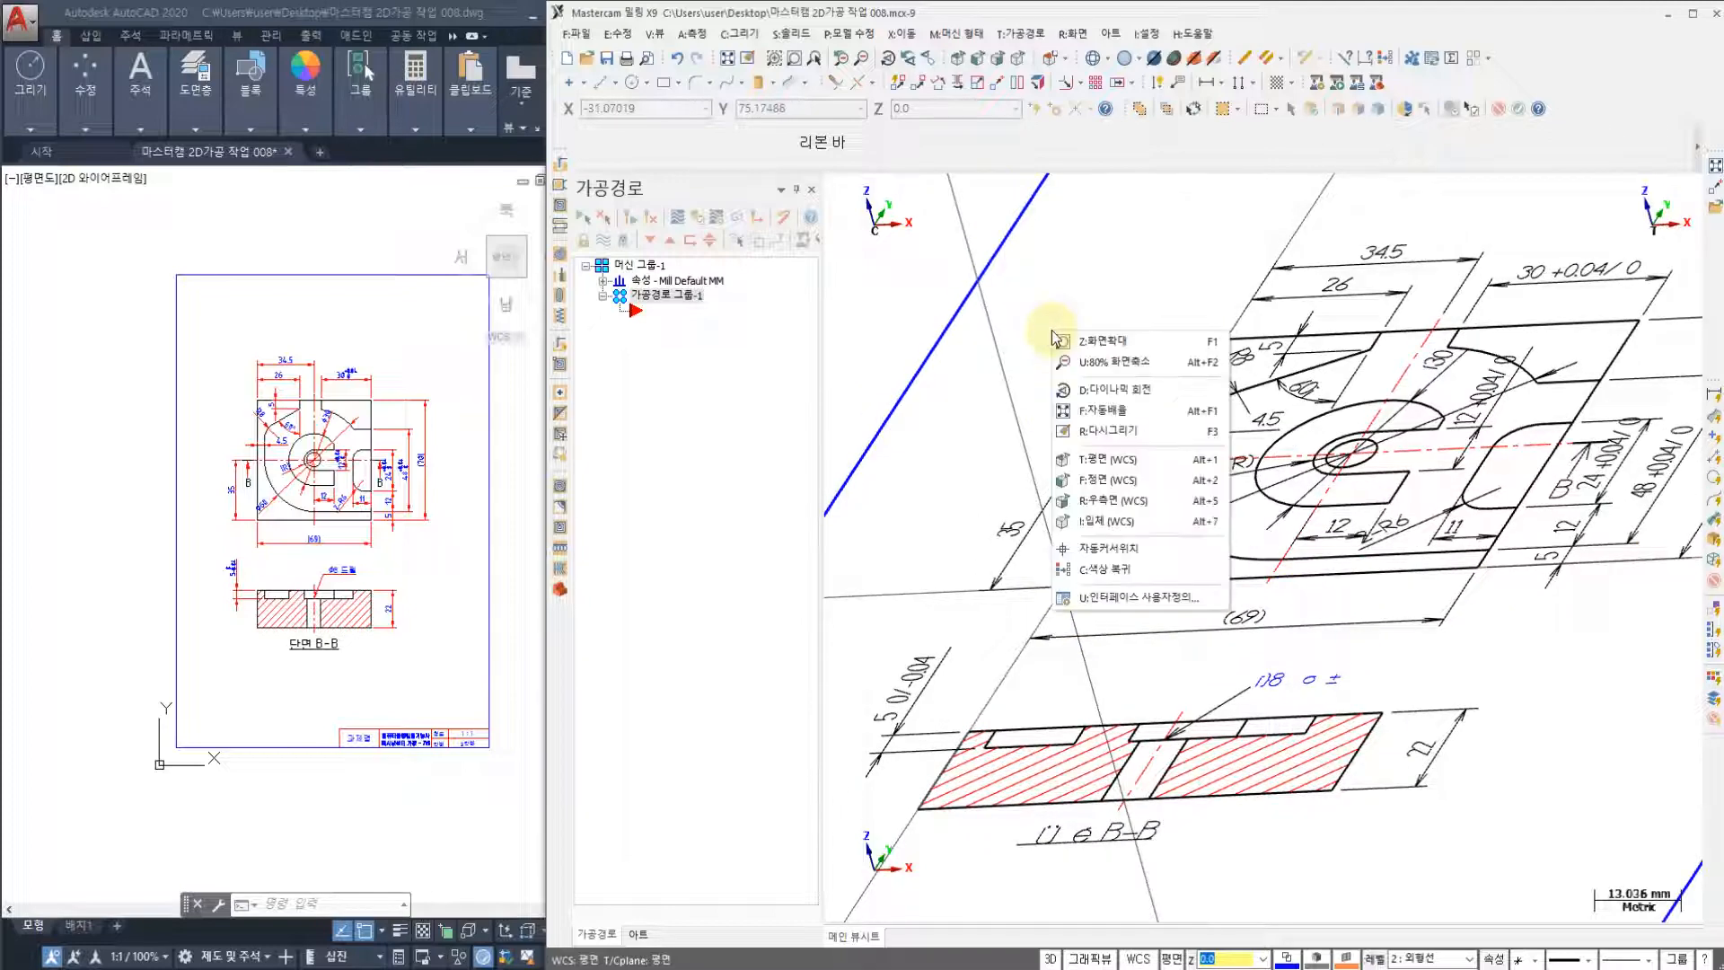
{"action": "left_click", "coordinate": [1103, 456]}
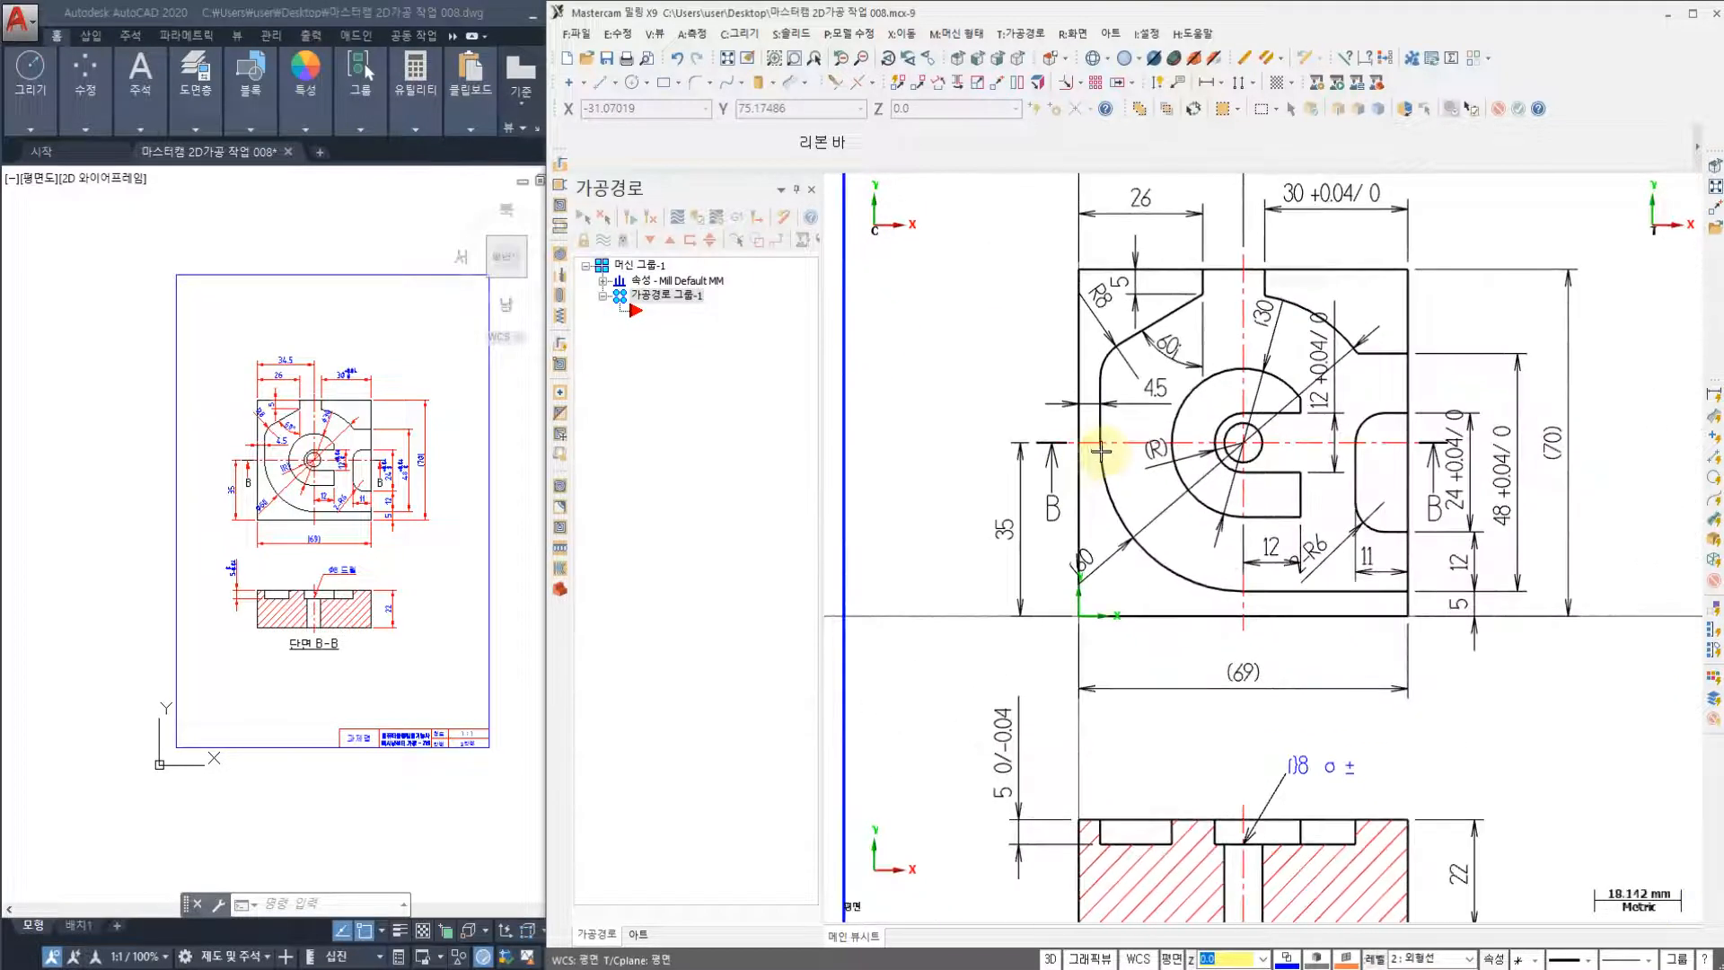
{"action": "scroll", "coordinate": [1069, 395], "scroll_direction": "up", "scroll_amount": 1}
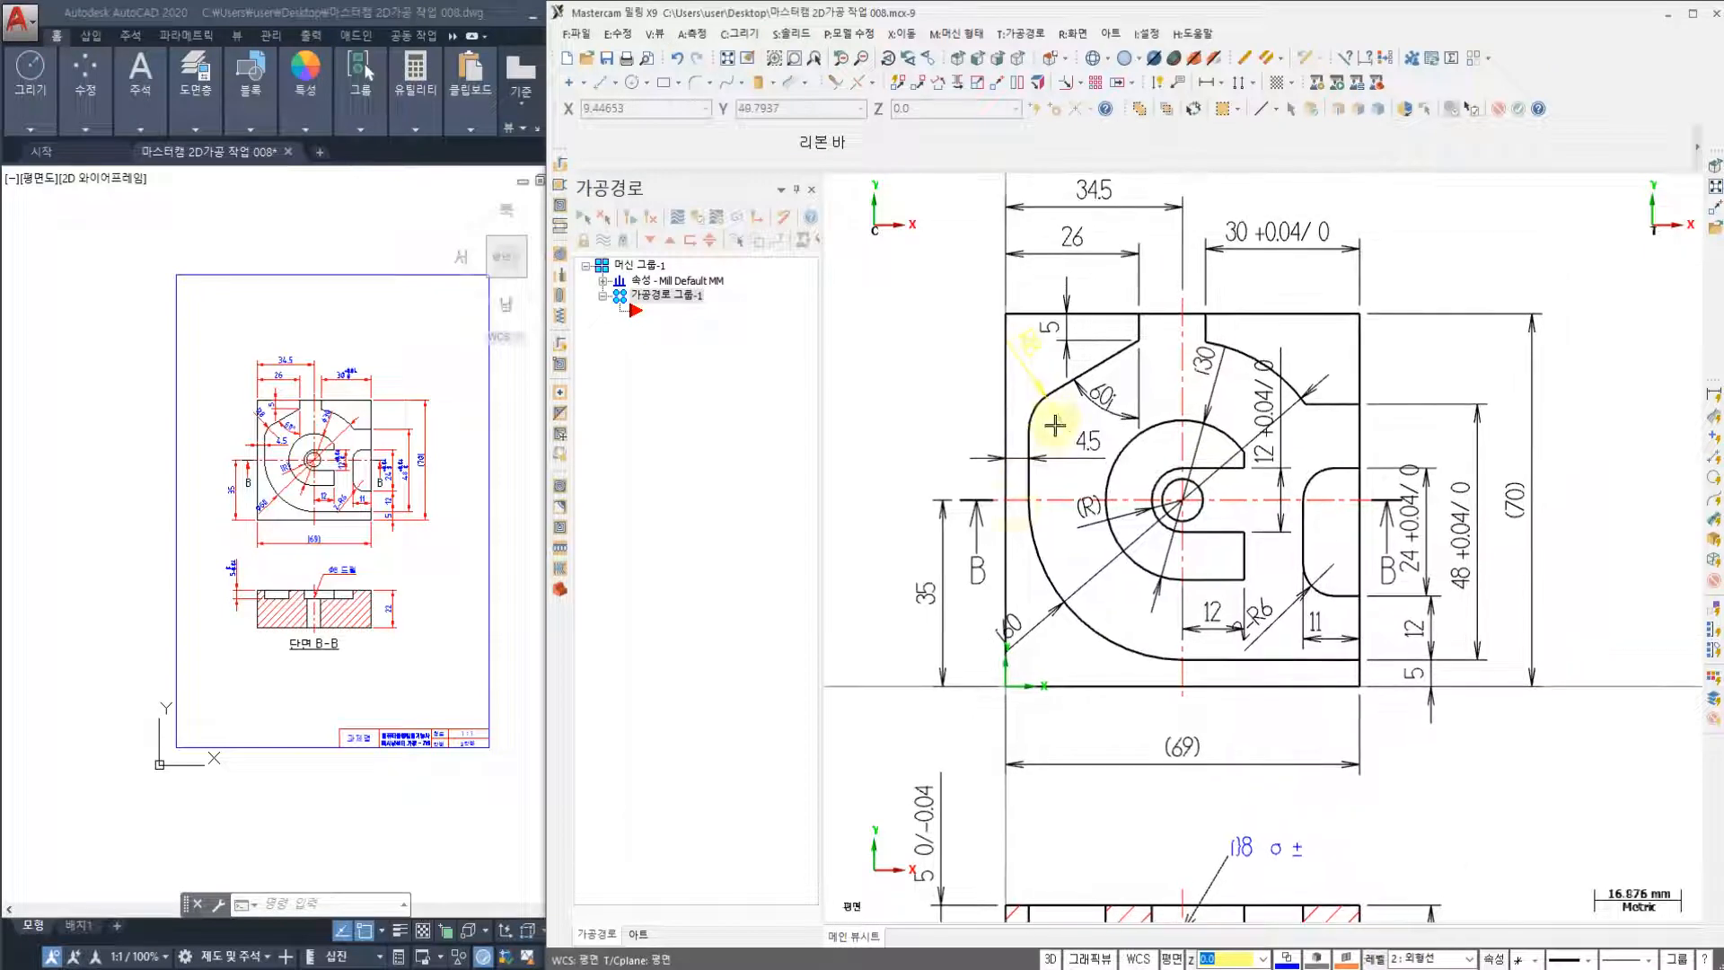
{"action": "scroll", "coordinate": [997, 467], "scroll_direction": "up", "scroll_amount": 1}
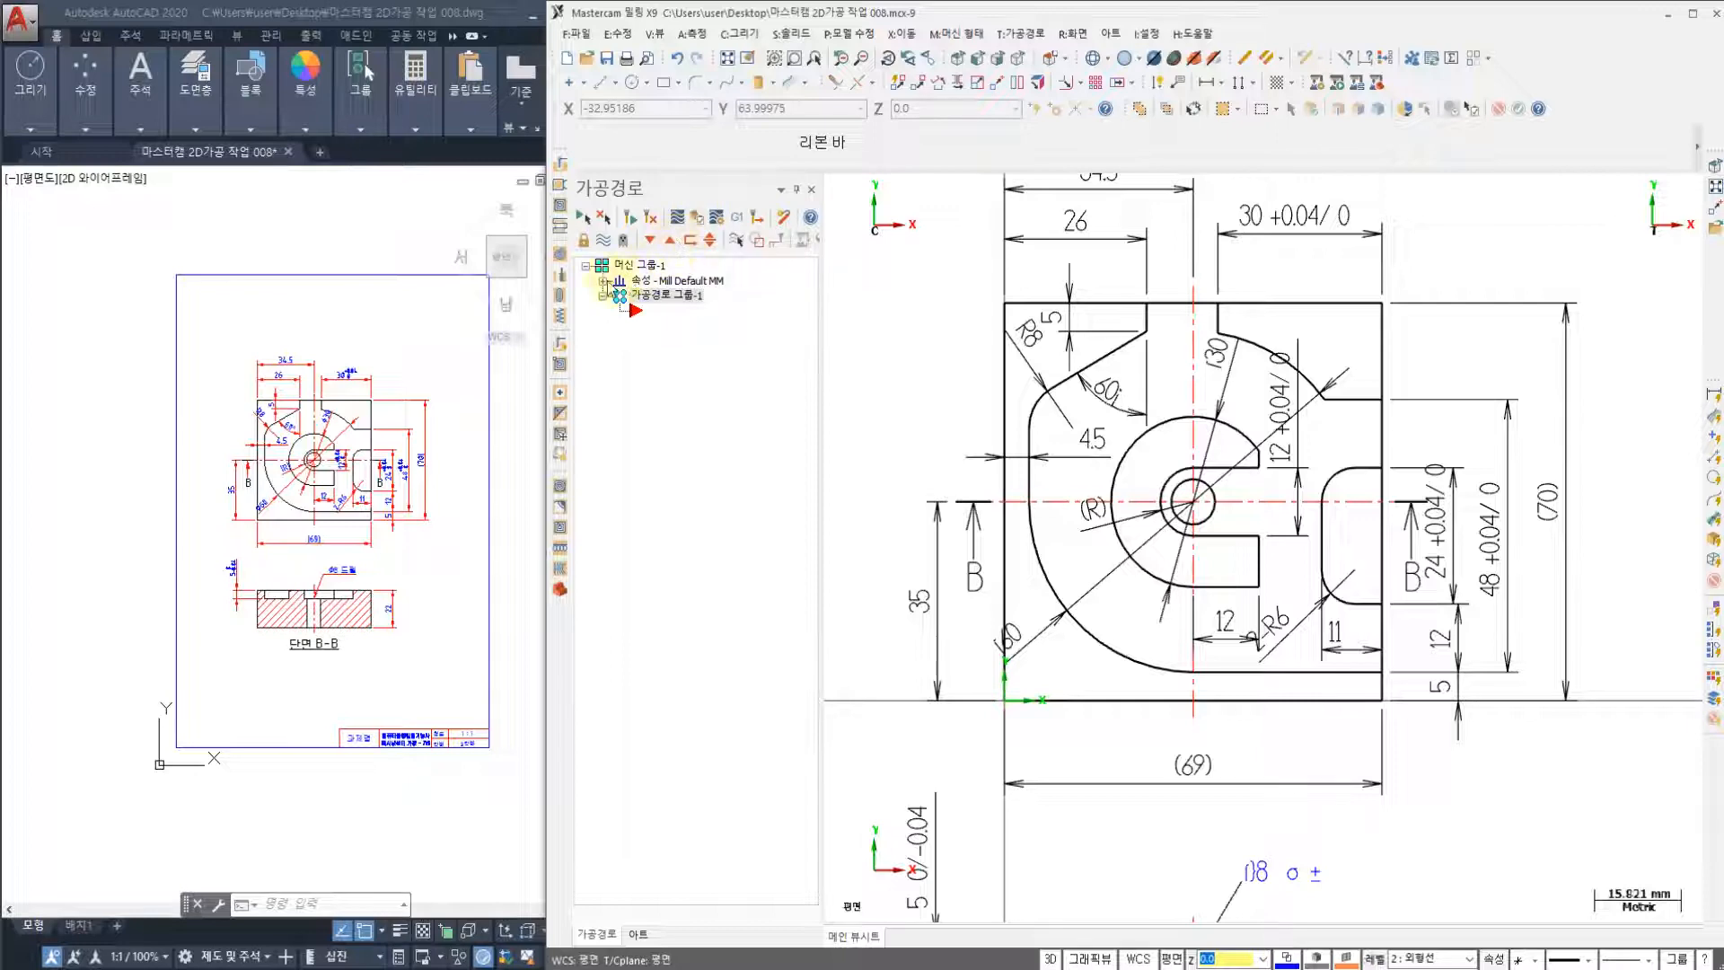
- Open the machine group's stock setup and set the rectangular stock size to X 69 and Y 70
{"action": "left_click", "coordinate": [604, 281]}
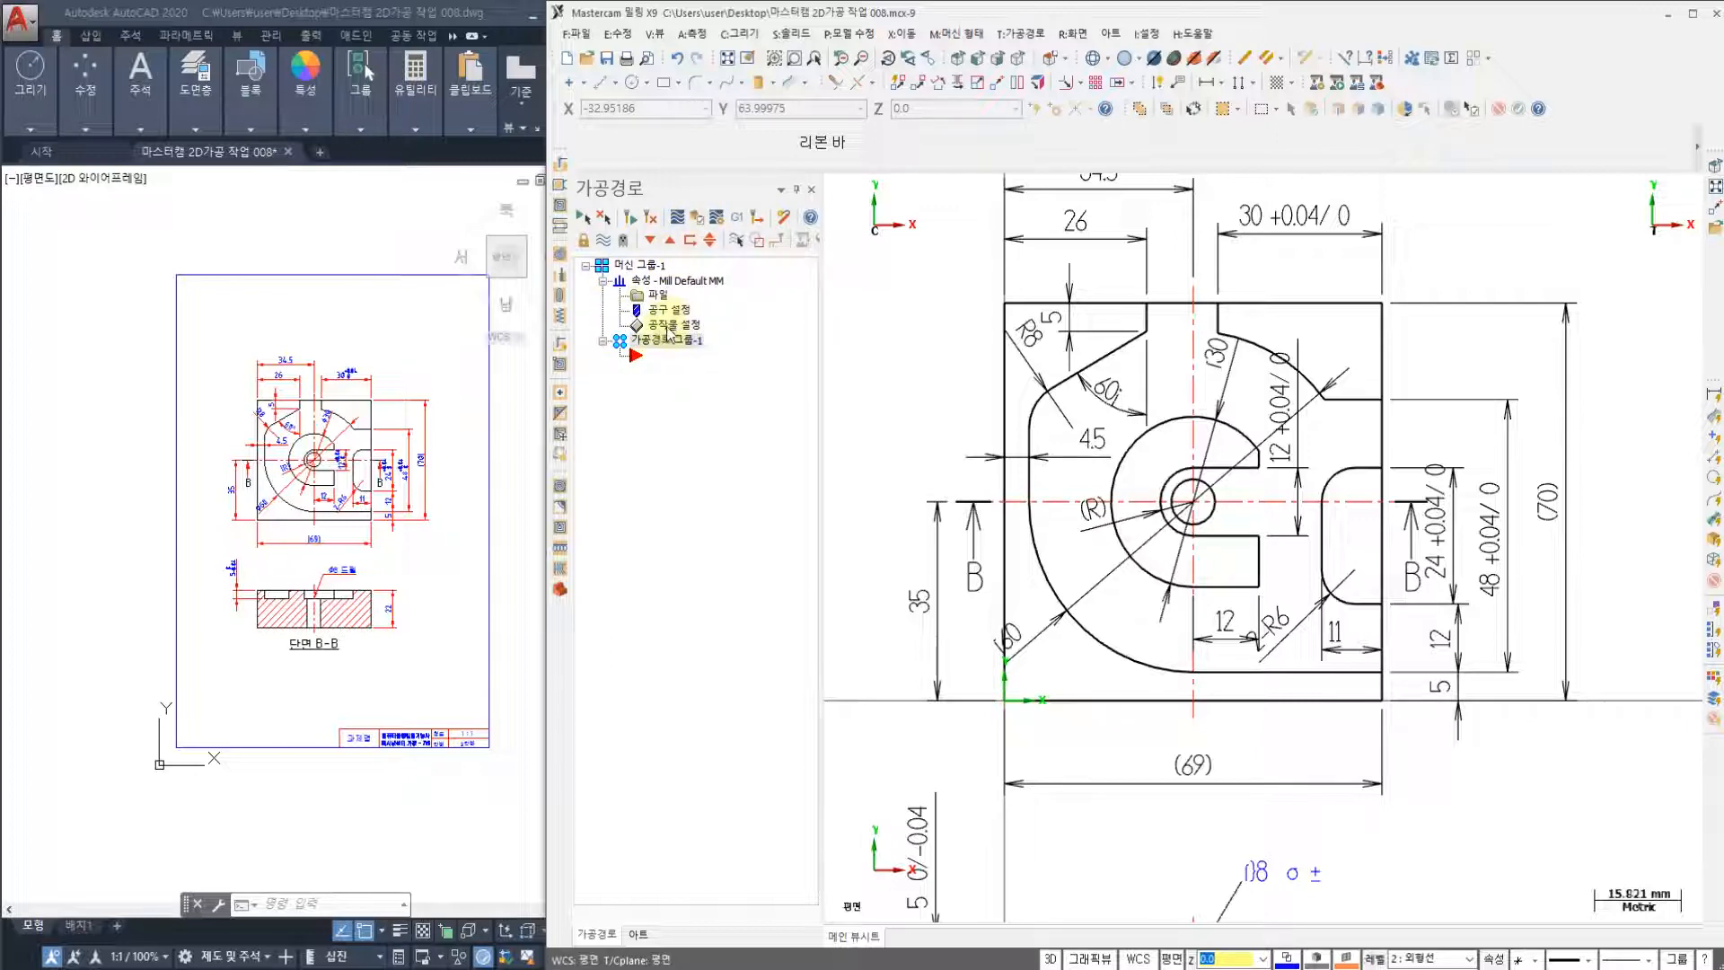
{"action": "left_click", "coordinate": [662, 326]}
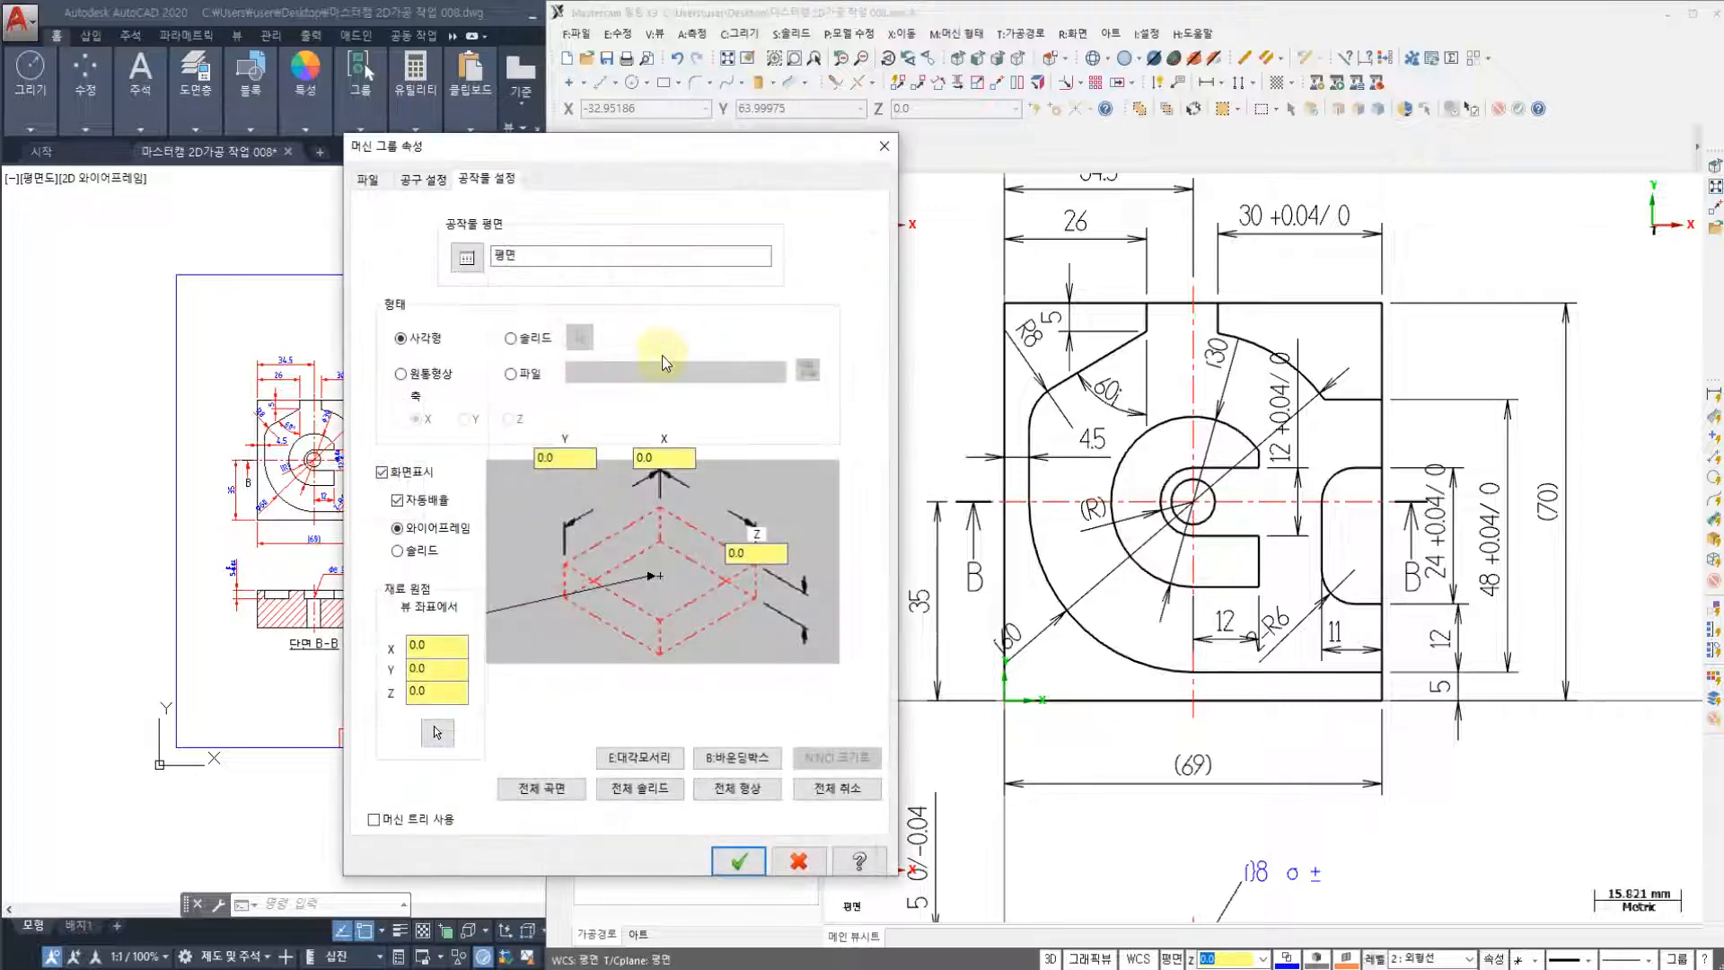
{"action": "left_click", "coordinate": [665, 458]}
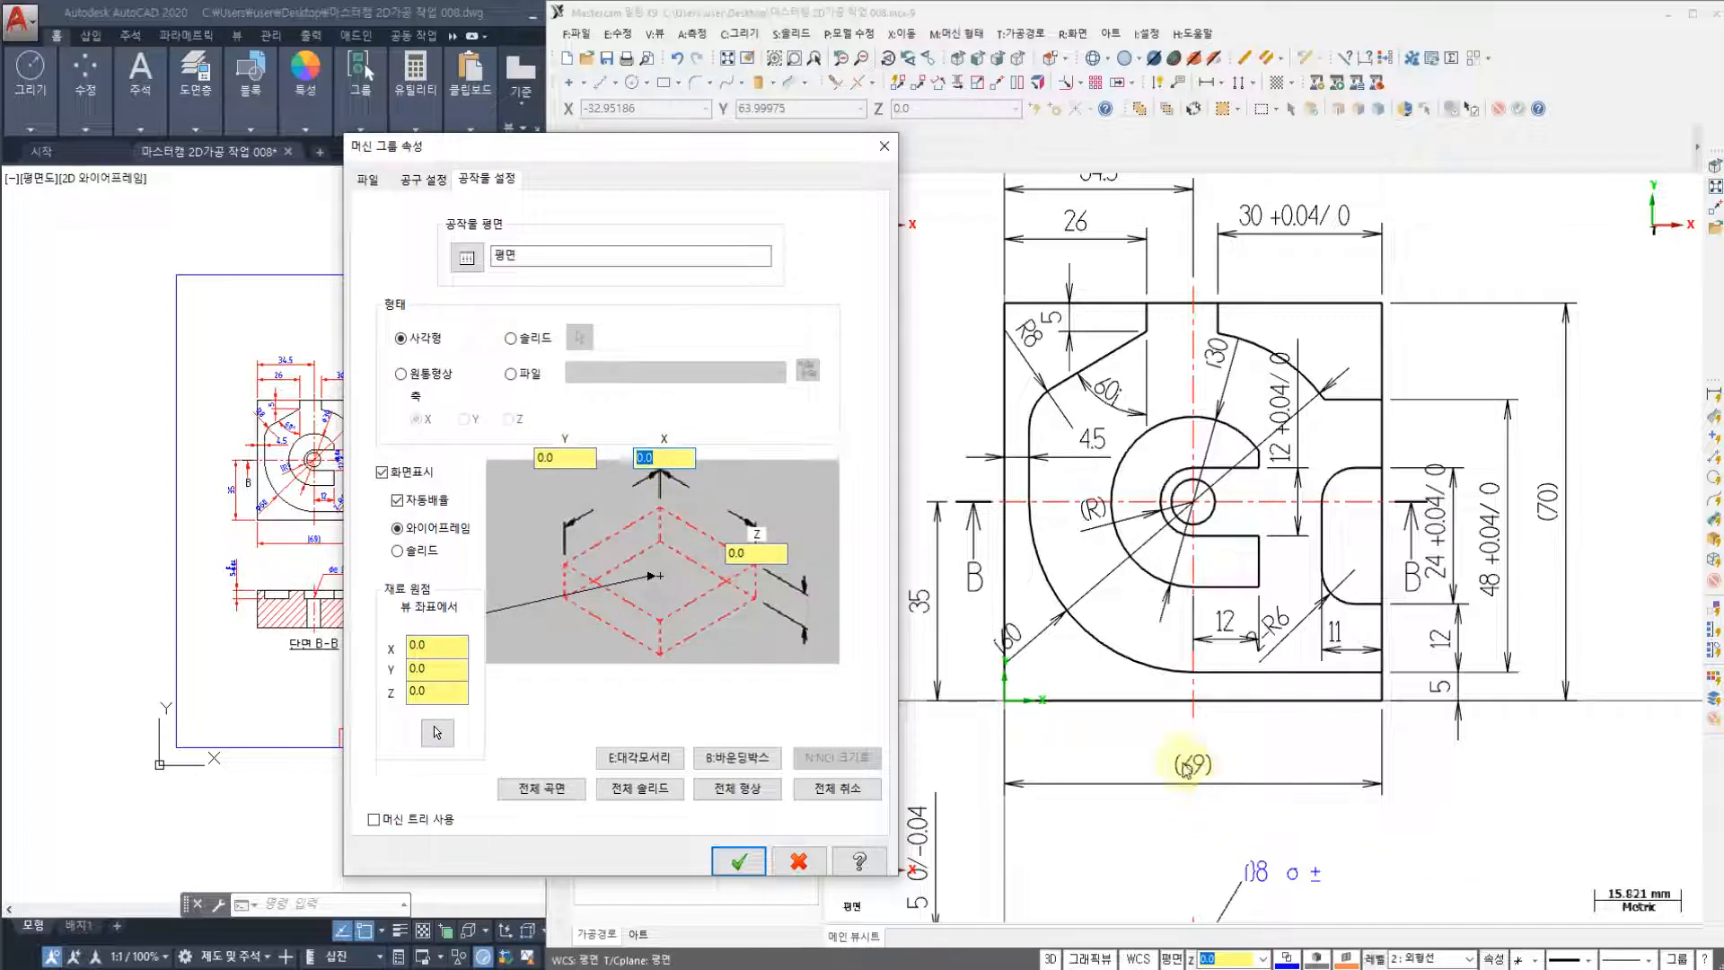
{"action": "type", "text": "69"}
{"action": "key", "text": "Tab"}
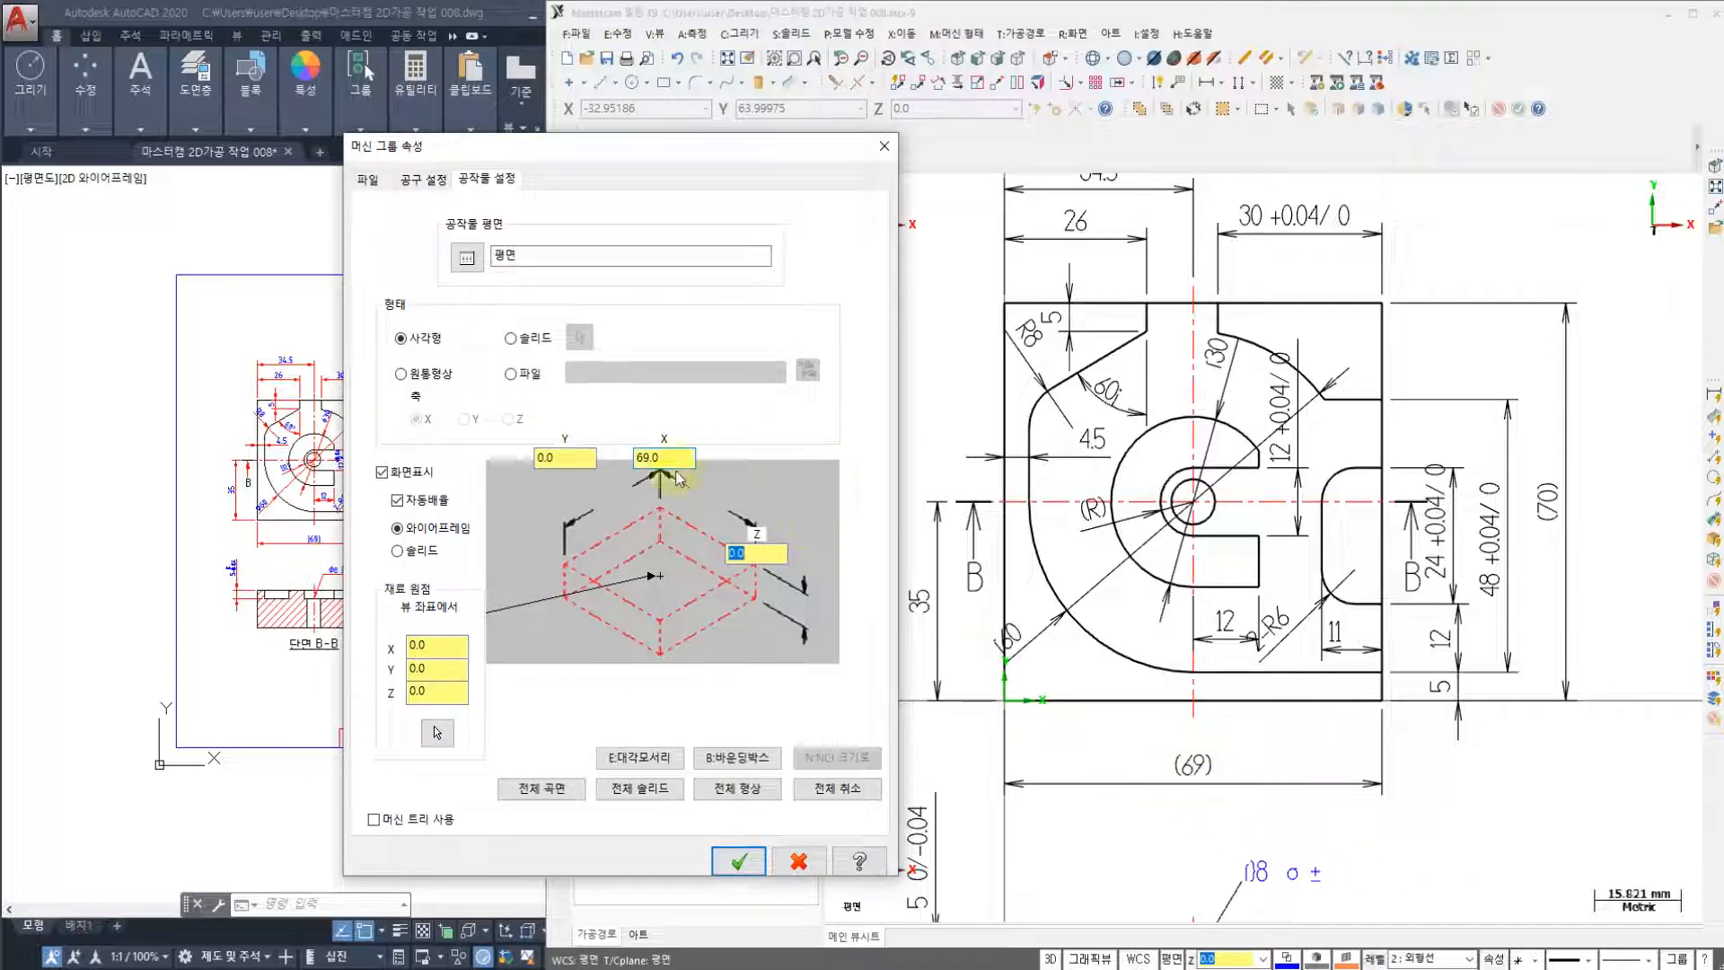
{"action": "left_click", "coordinate": [577, 460]}
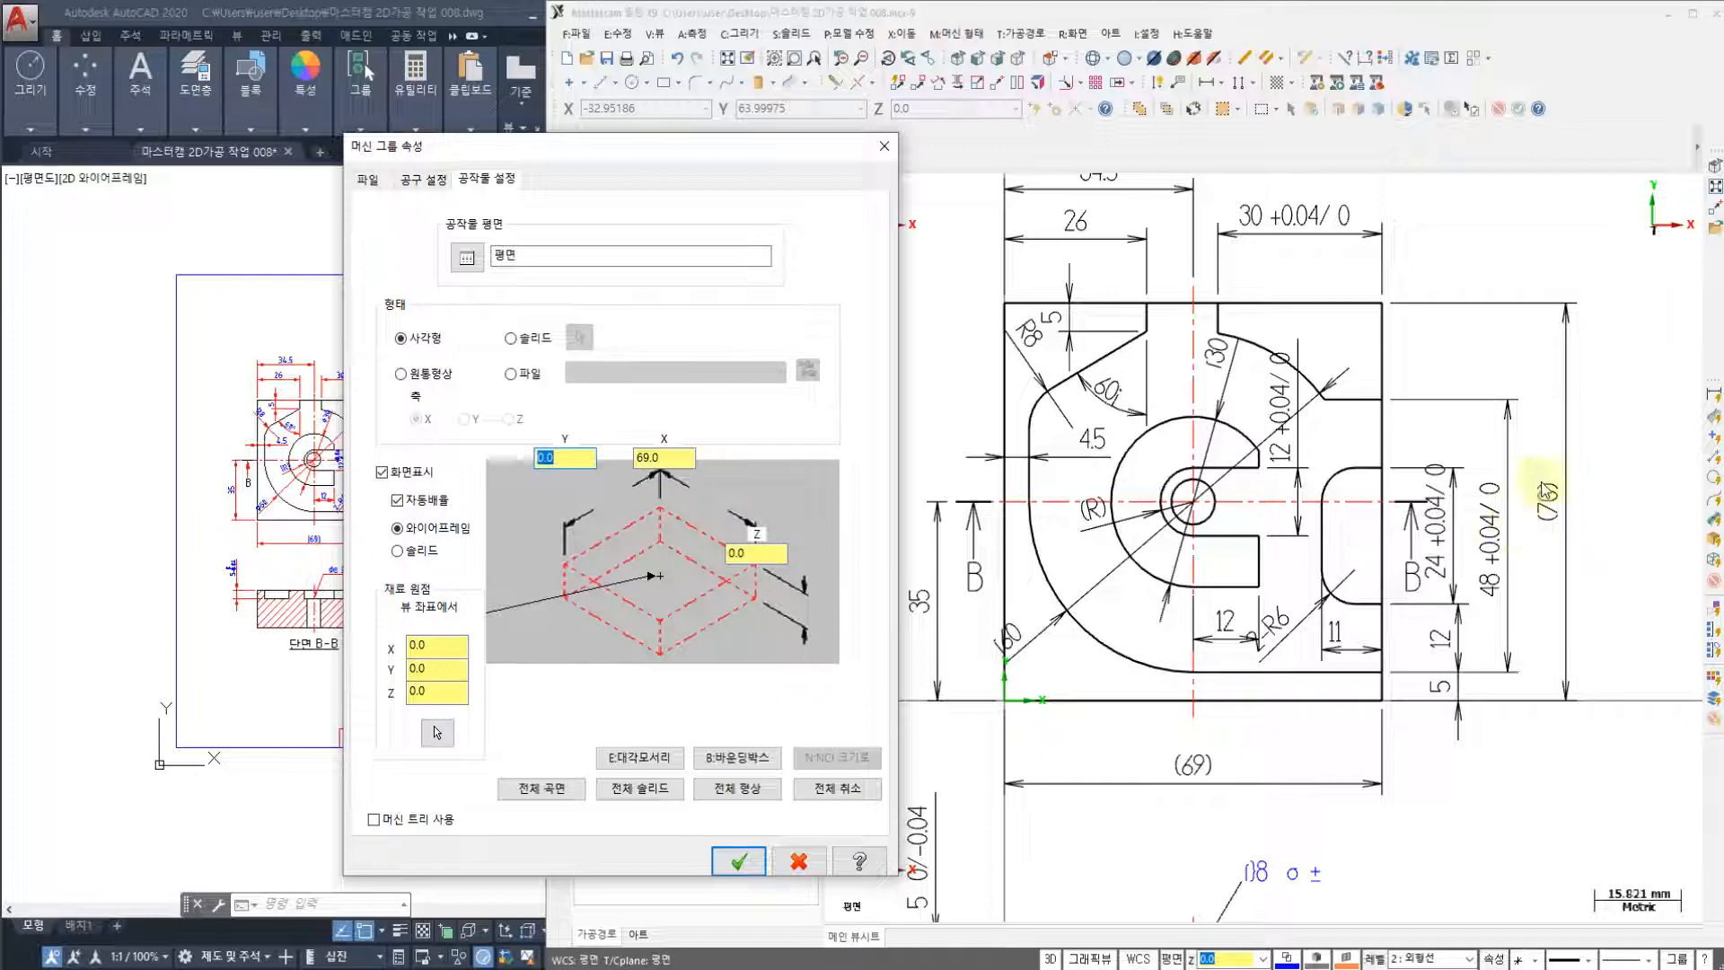
{"action": "type", "text": "70"}
{"action": "key", "text": "Tab"}
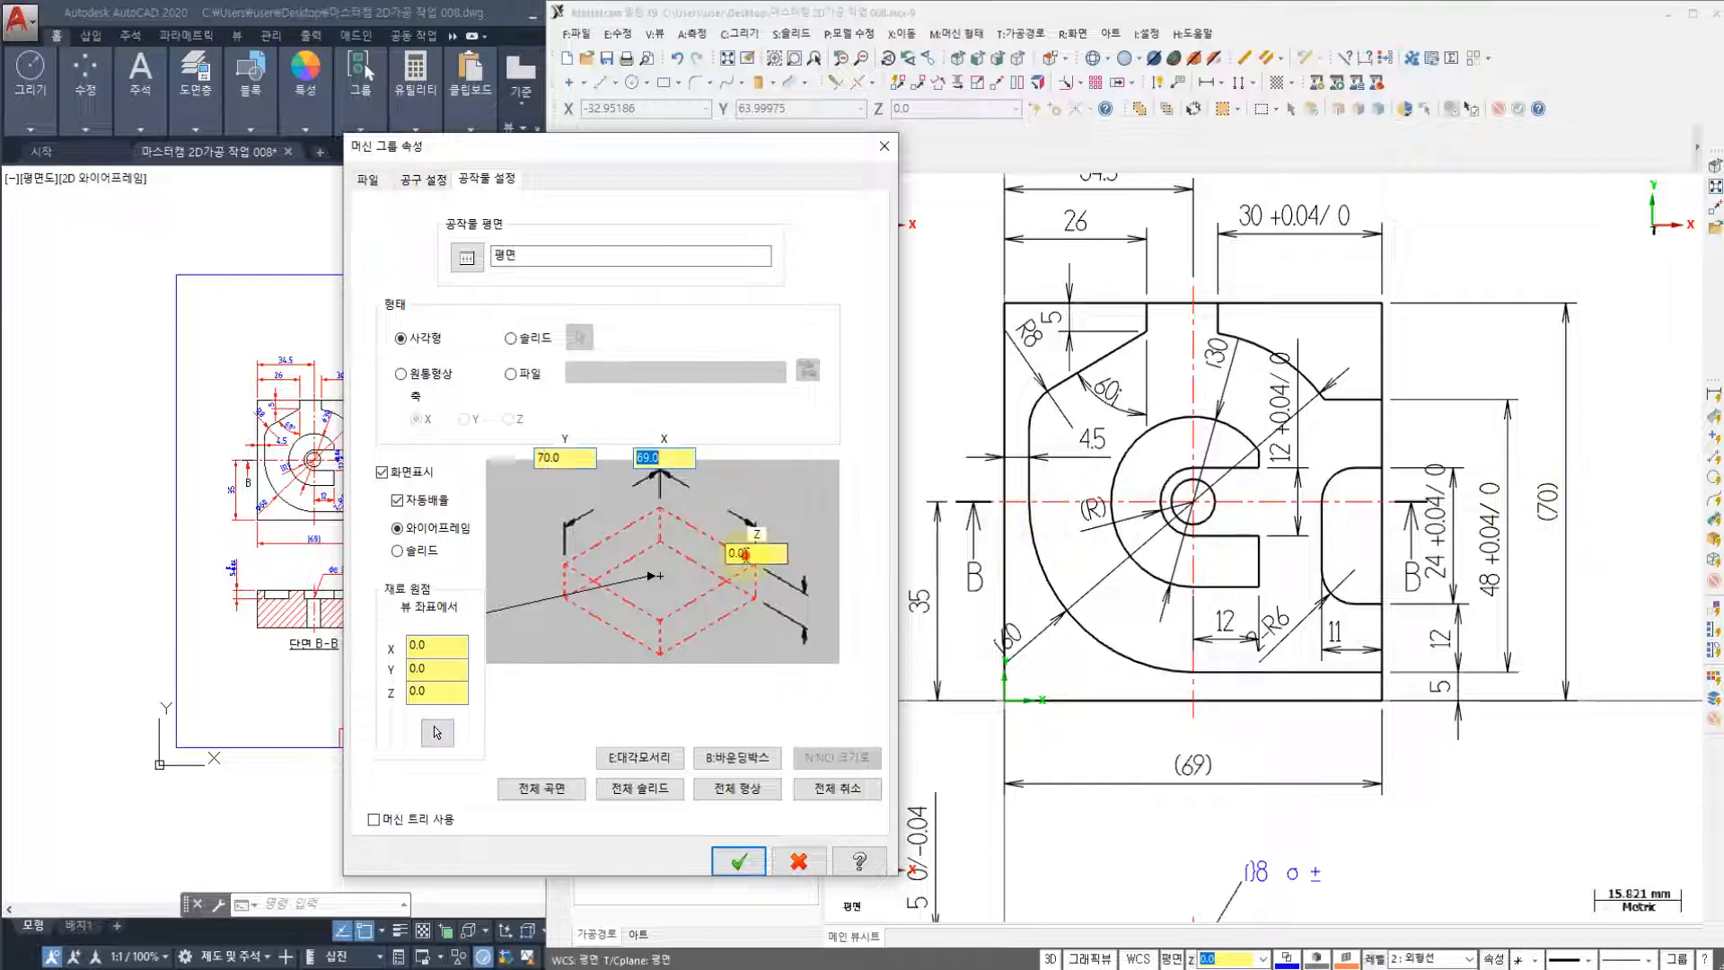
- Check the thickness in AutoCAD's section view, set the stock's Z to 22, place its origin at the top face's lower-left corner, and apply the setup
{"action": "left_click", "coordinate": [744, 555]}
{"action": "left_click", "coordinate": [164, 668]}
{"action": "scroll", "coordinate": [349, 600], "scroll_direction": "up", "scroll_amount": 5}
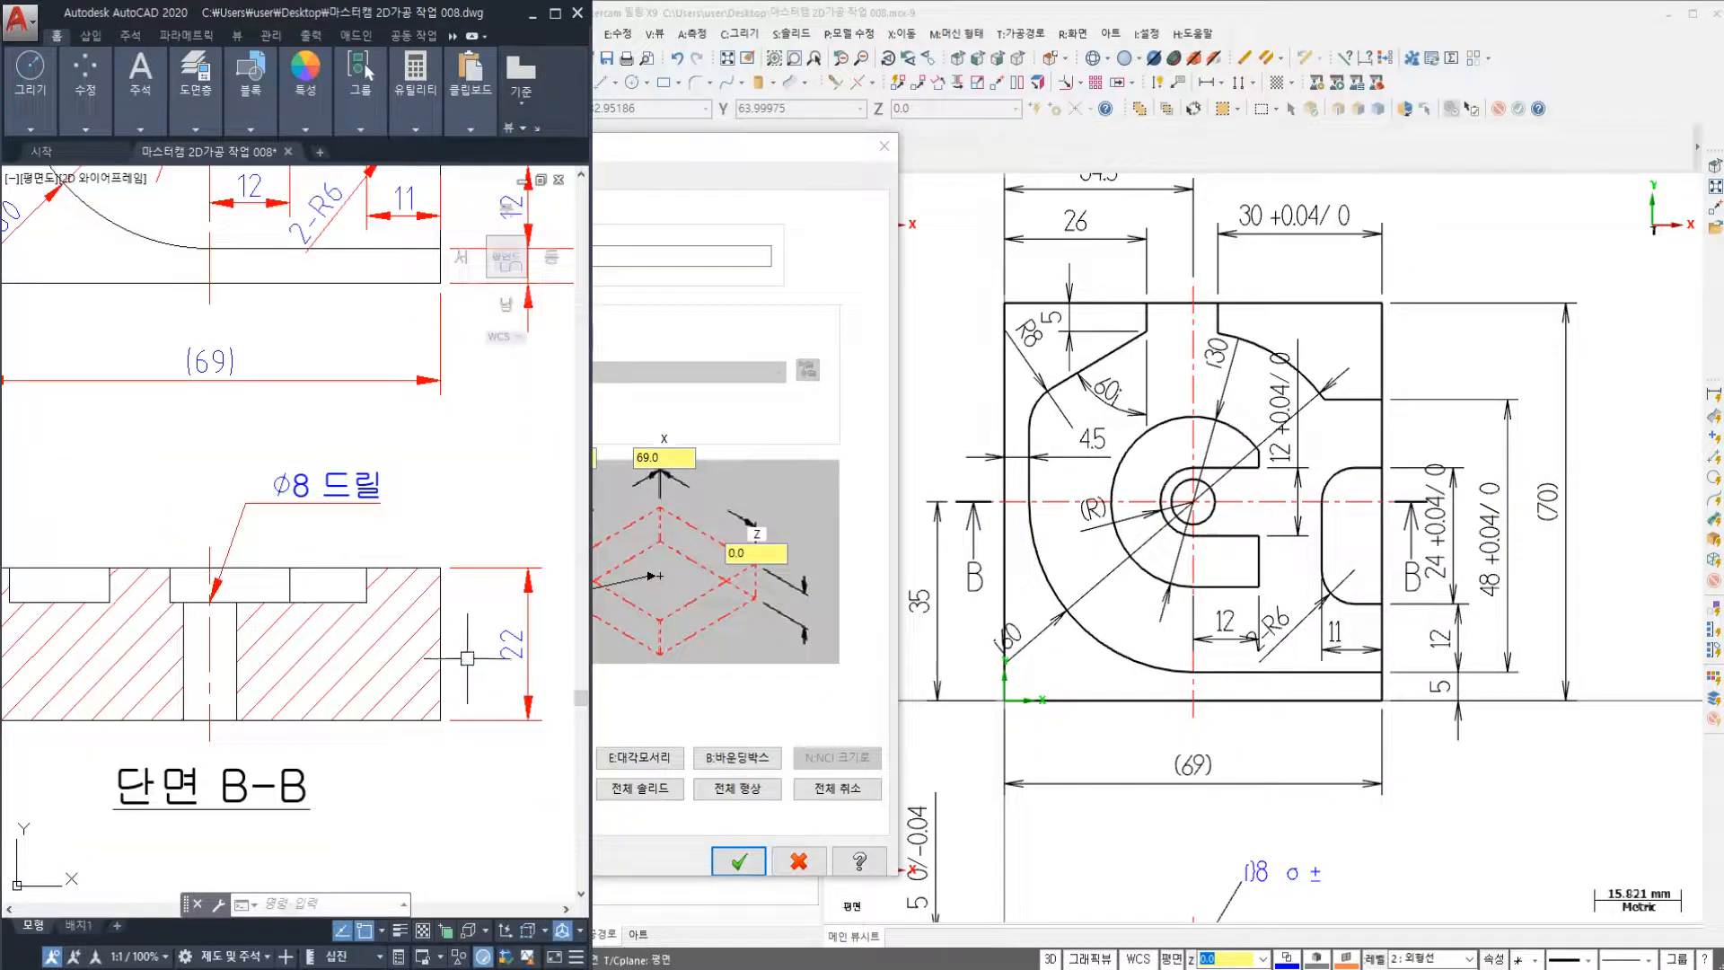
{"action": "left_click", "coordinate": [753, 552]}
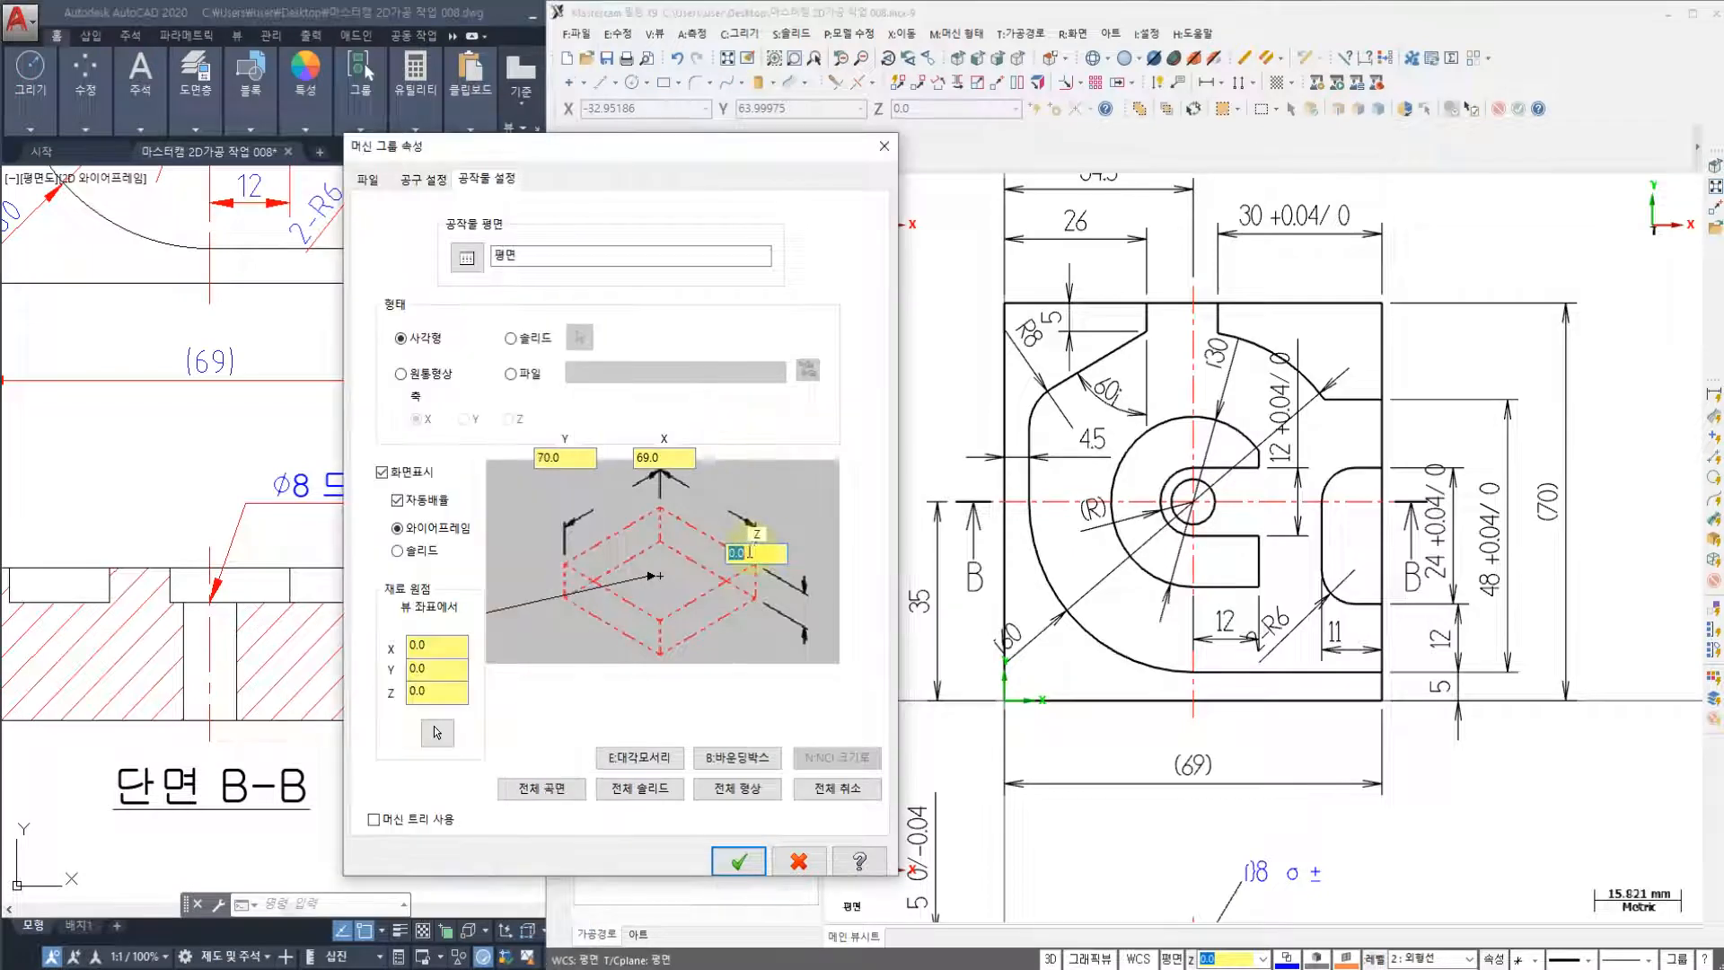
{"action": "type", "text": "22"}
{"action": "left_click", "coordinate": [565, 570]}
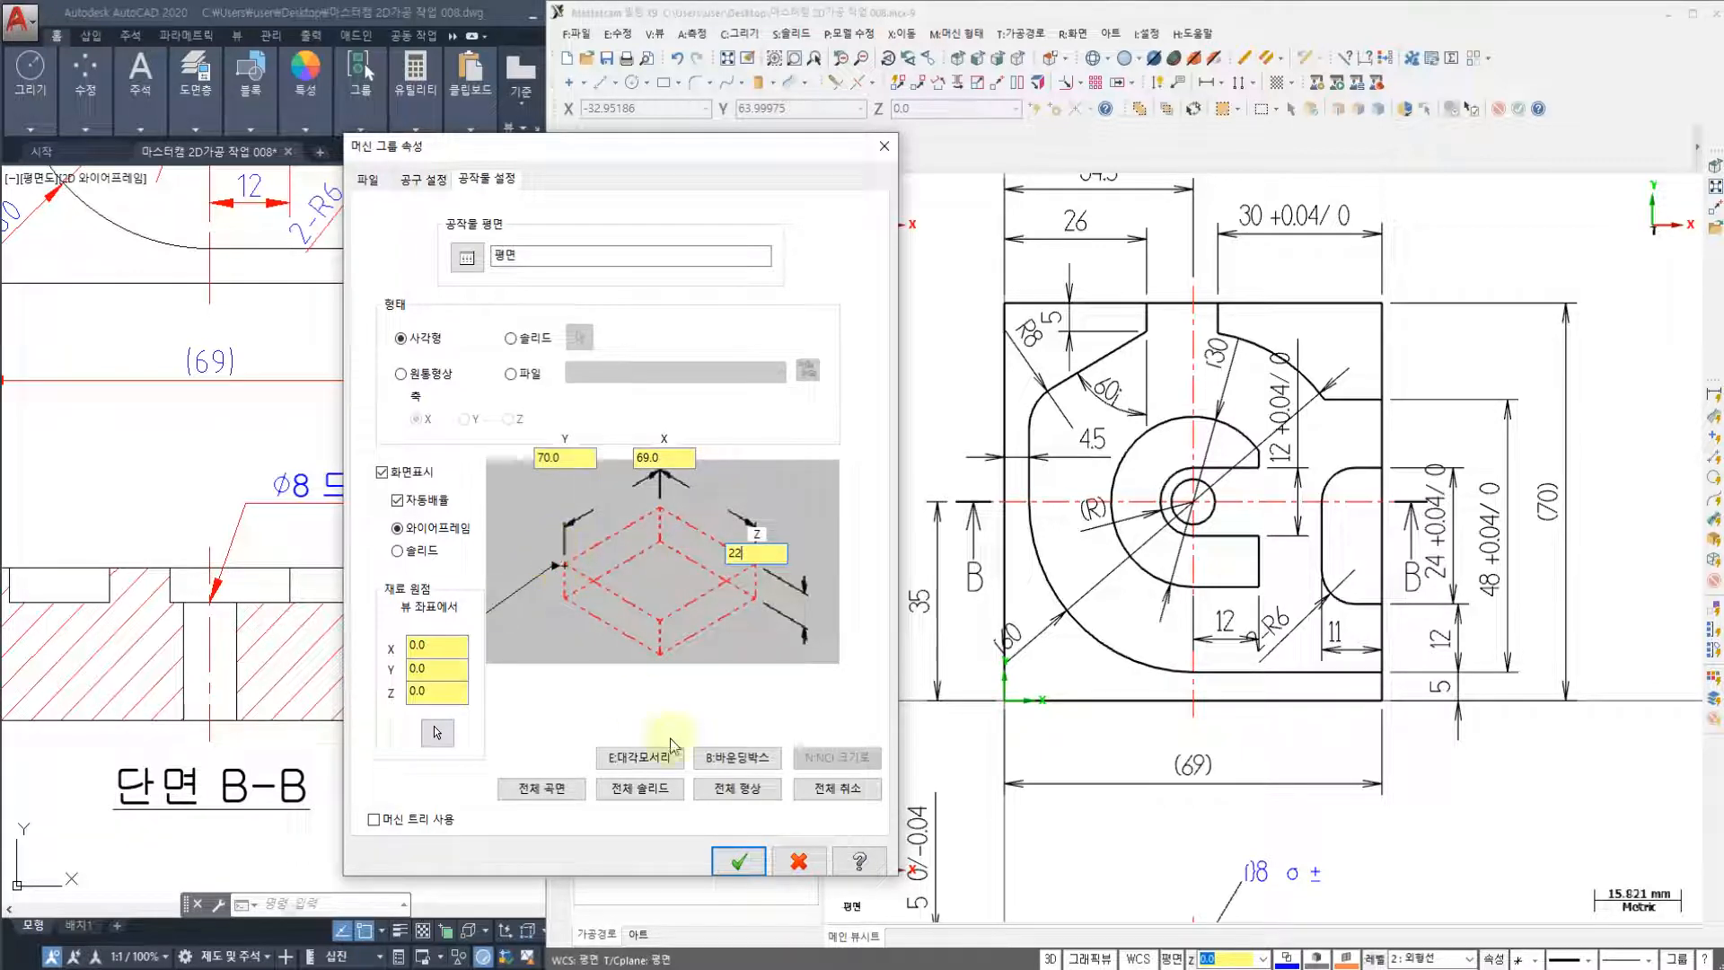
{"action": "left_click", "coordinate": [738, 860]}
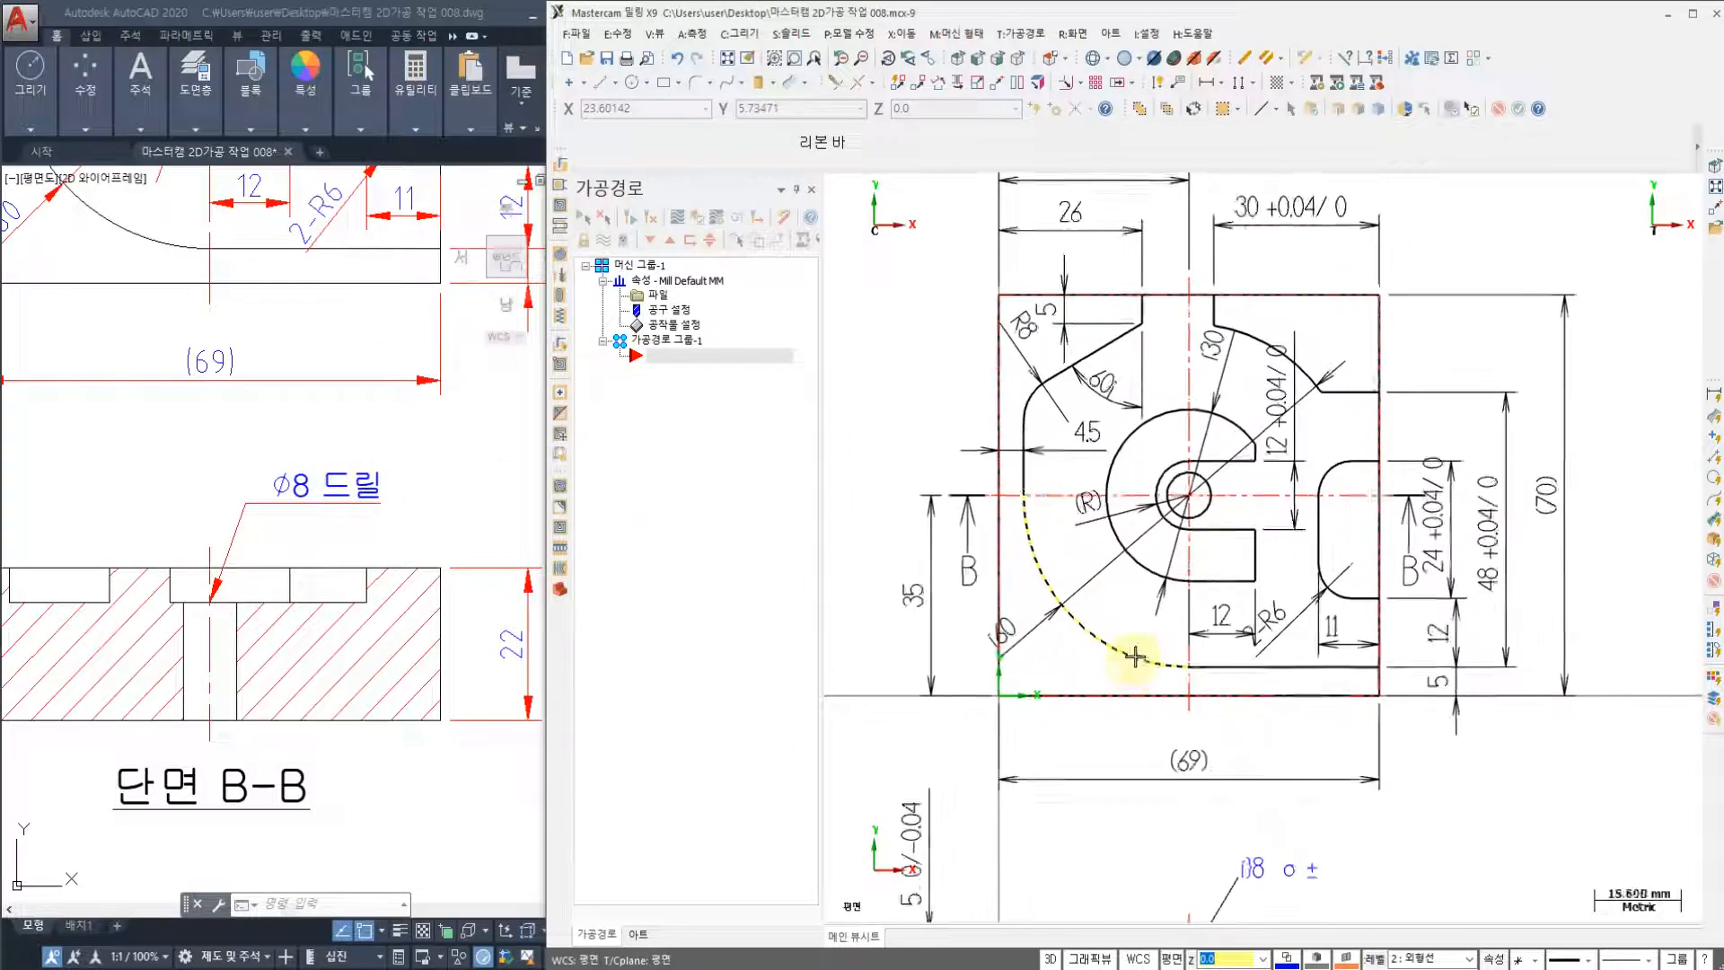
- Inspect the stock outline around the plan view from a tilted 3D angle and restore the top view
{"action": "scroll", "coordinate": [1135, 657], "scroll_direction": "up", "scroll_amount": 1}
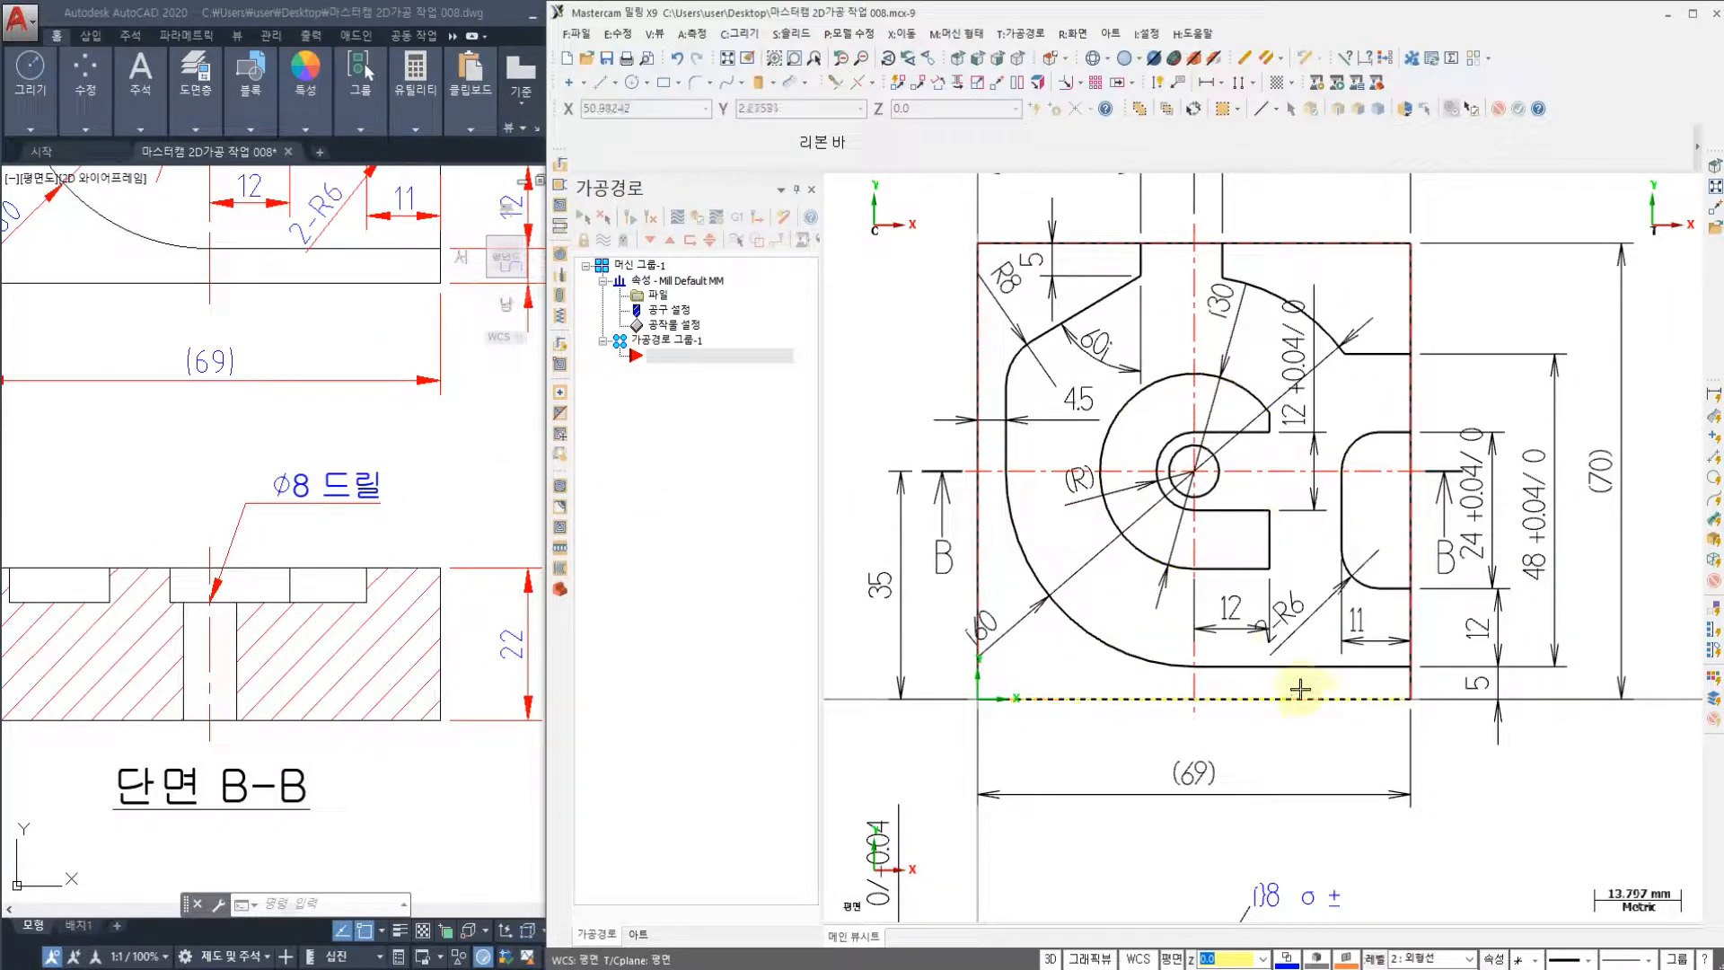
{"action": "mouse_move", "coordinate": [1319, 708]}
{"action": "middle_mouse_down"}
{"action": "mouse_move", "coordinate": [1301, 665]}
{"action": "mouse_move", "coordinate": [1224, 643]}
{"action": "mouse_move", "coordinate": [1243, 662]}
{"action": "mouse_move", "coordinate": [1328, 647]}
{"action": "mouse_move", "coordinate": [1322, 607]}
{"action": "mouse_move", "coordinate": [1155, 704]}
{"action": "mouse_move", "coordinate": [1251, 716]}
{"action": "mouse_move", "coordinate": [1251, 742]}
{"action": "mouse_move", "coordinate": [1253, 648]}
{"action": "mouse_move", "coordinate": [1320, 704]}
{"action": "mouse_move", "coordinate": [1309, 722]}
{"action": "middle_mouse_up"}
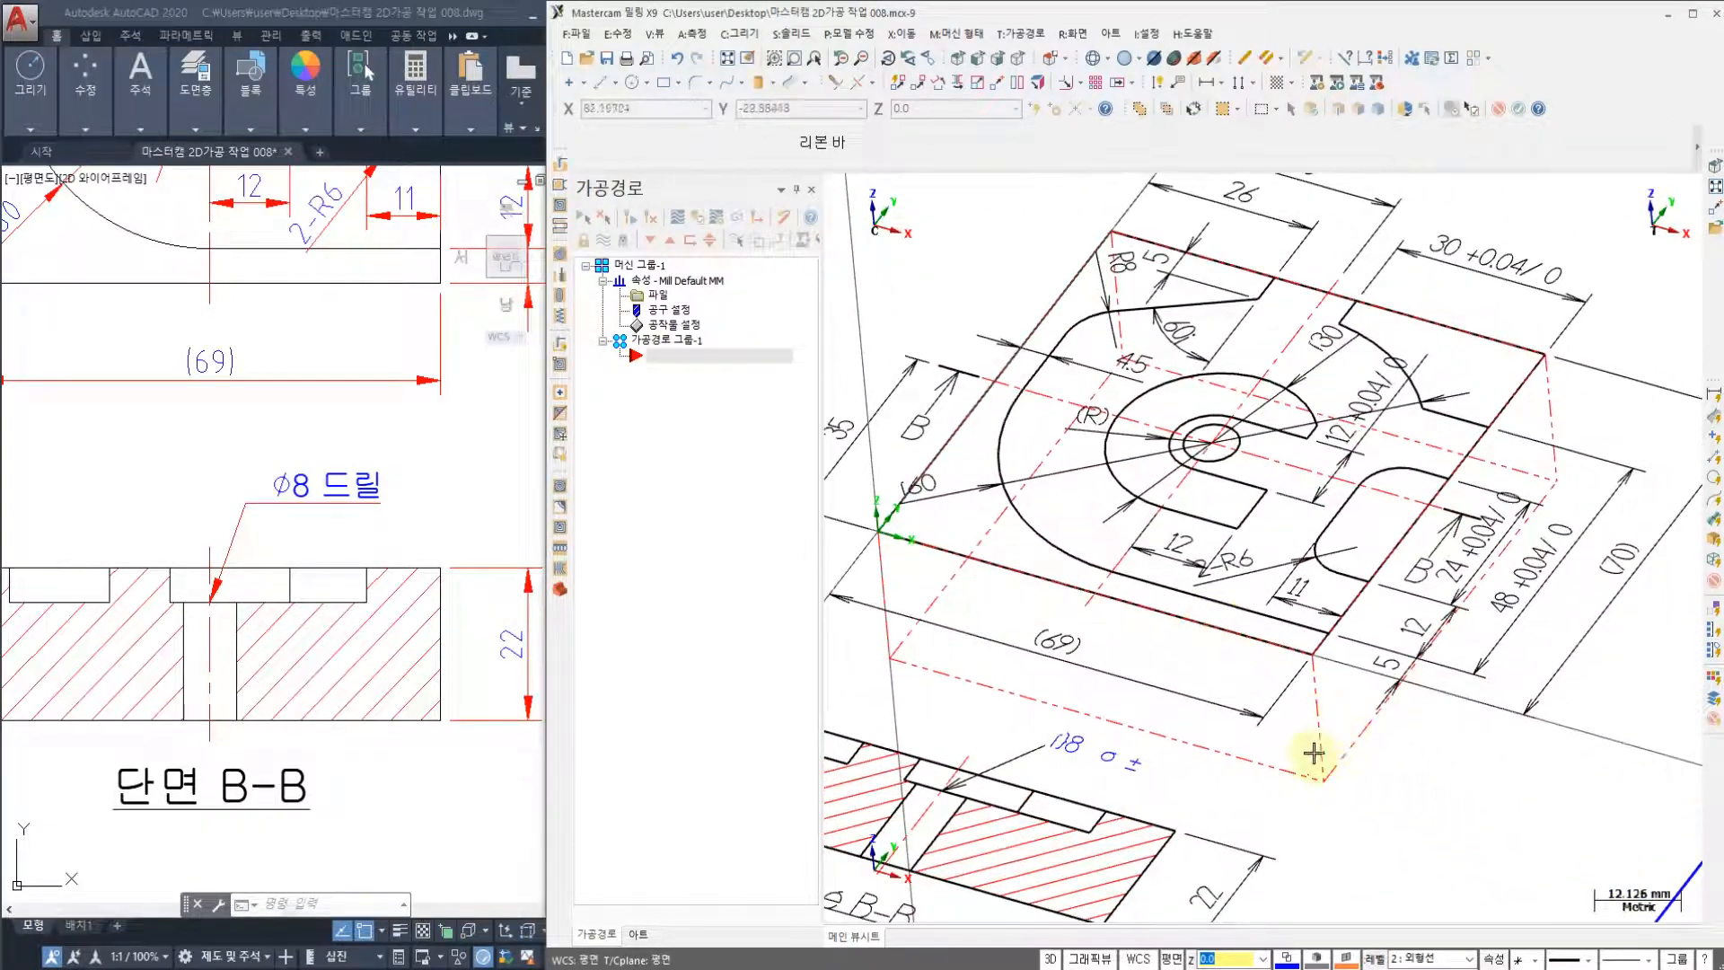
{"action": "right_click", "coordinate": [971, 284]}
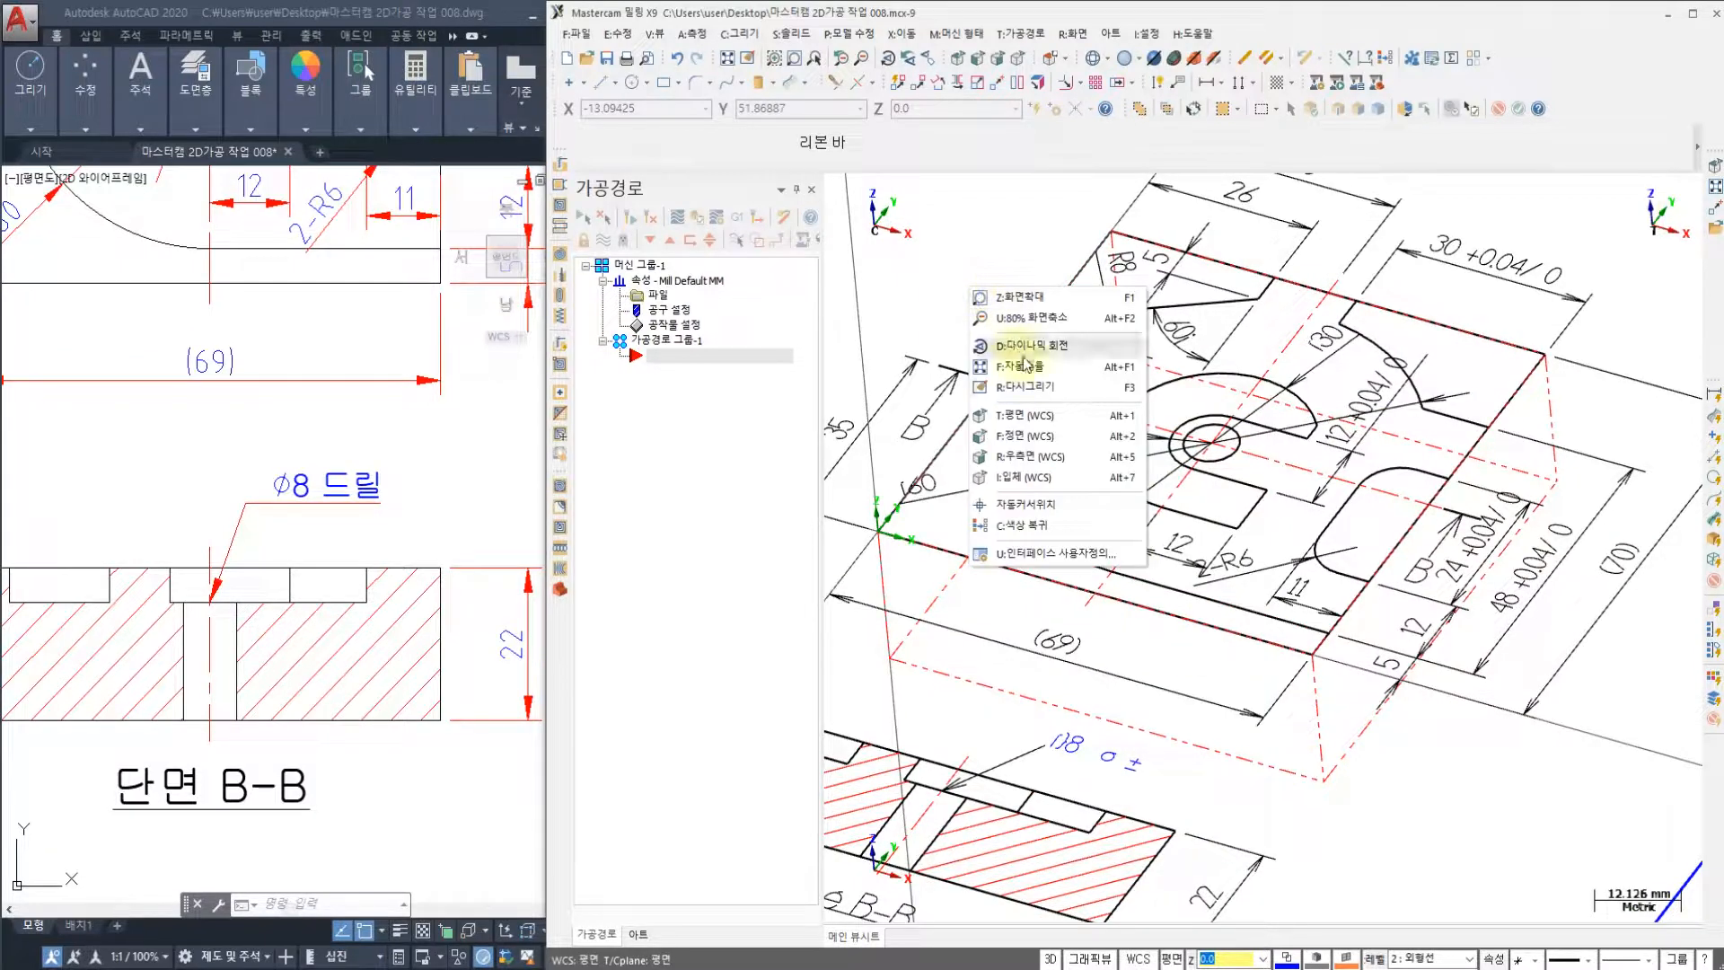
{"action": "left_click", "coordinate": [1034, 419]}
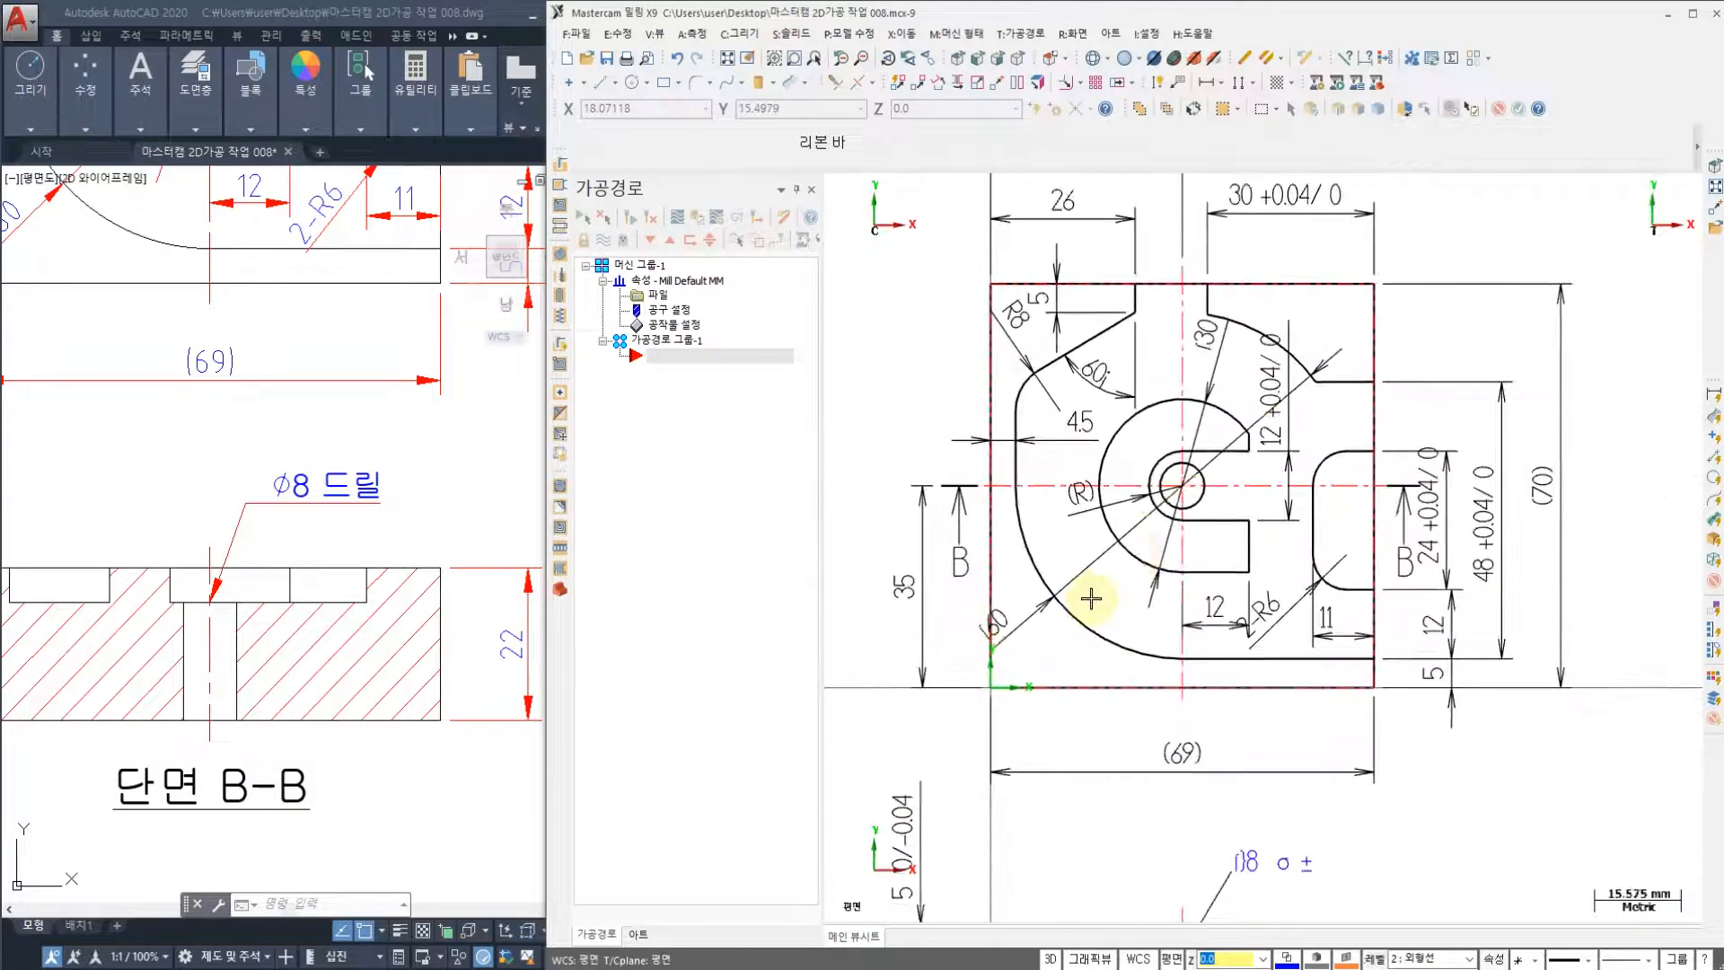
{"action": "scroll", "coordinate": [1133, 547], "scroll_direction": "down", "scroll_amount": 2}
{"action": "middle_click_drag", "start_coordinate": [1101, 562], "coordinate": [1099, 603], "text": "shift"}
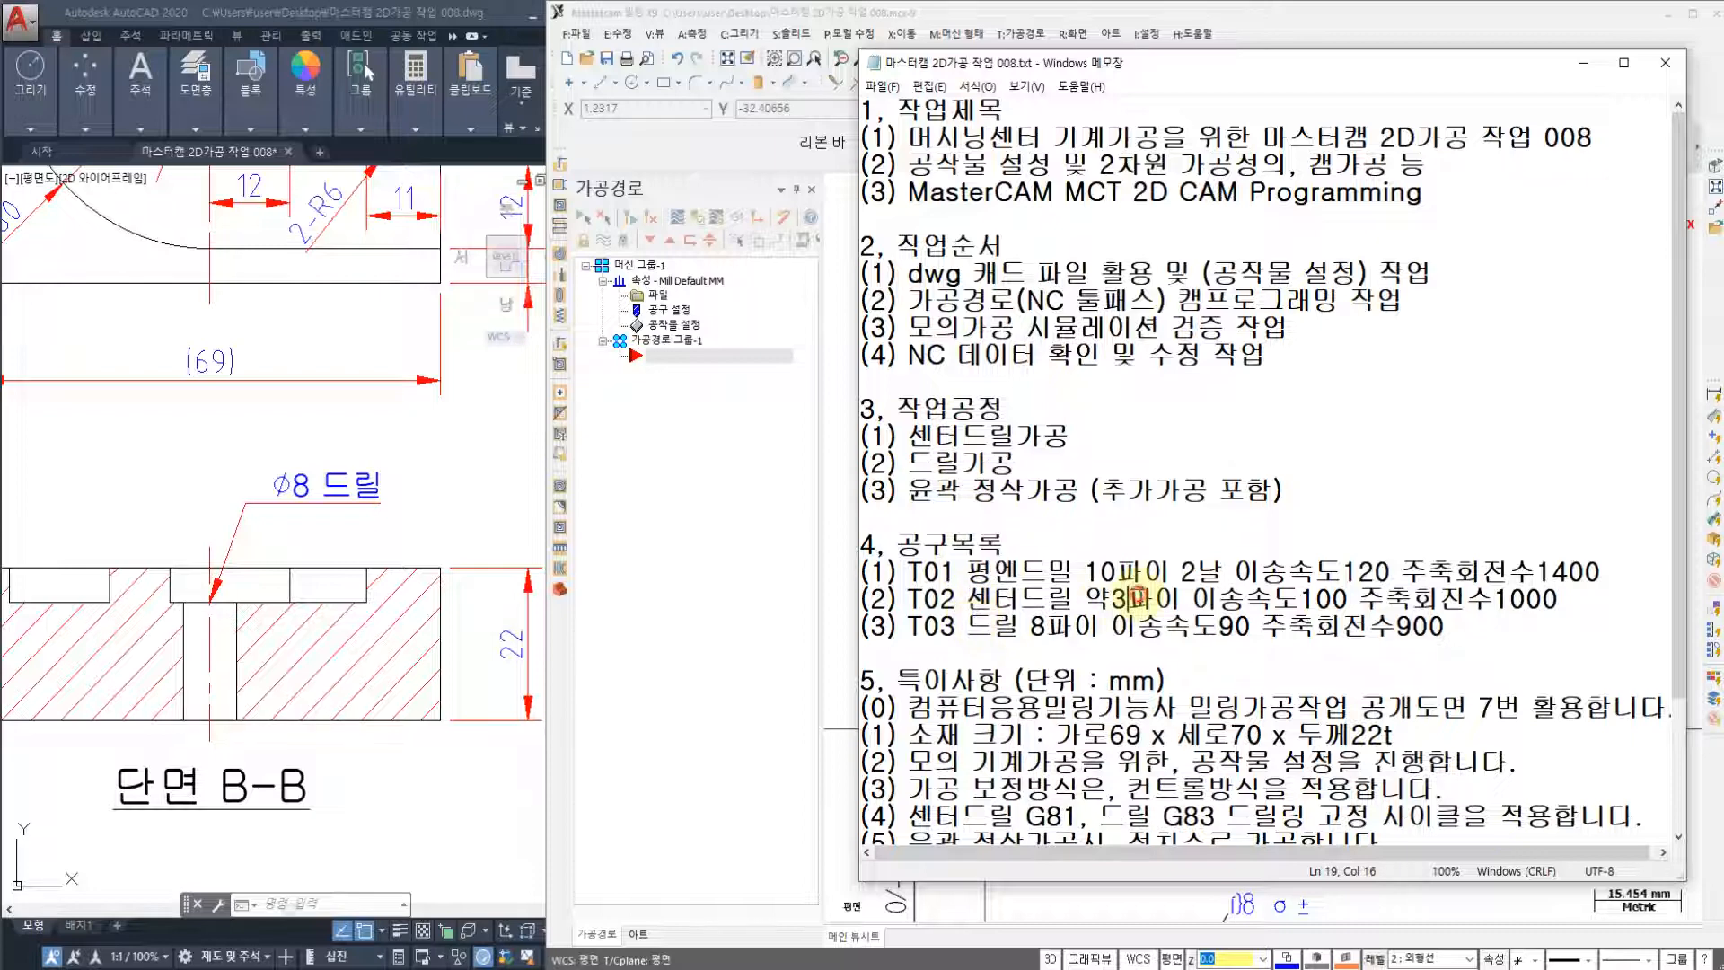
- Check the tool list in the Notepad work notes for the drills' feed rates and spindle speeds, and return to Mastercam
{"action": "left_click", "coordinate": [1091, 626]}
{"action": "left_click", "coordinate": [1251, 626]}
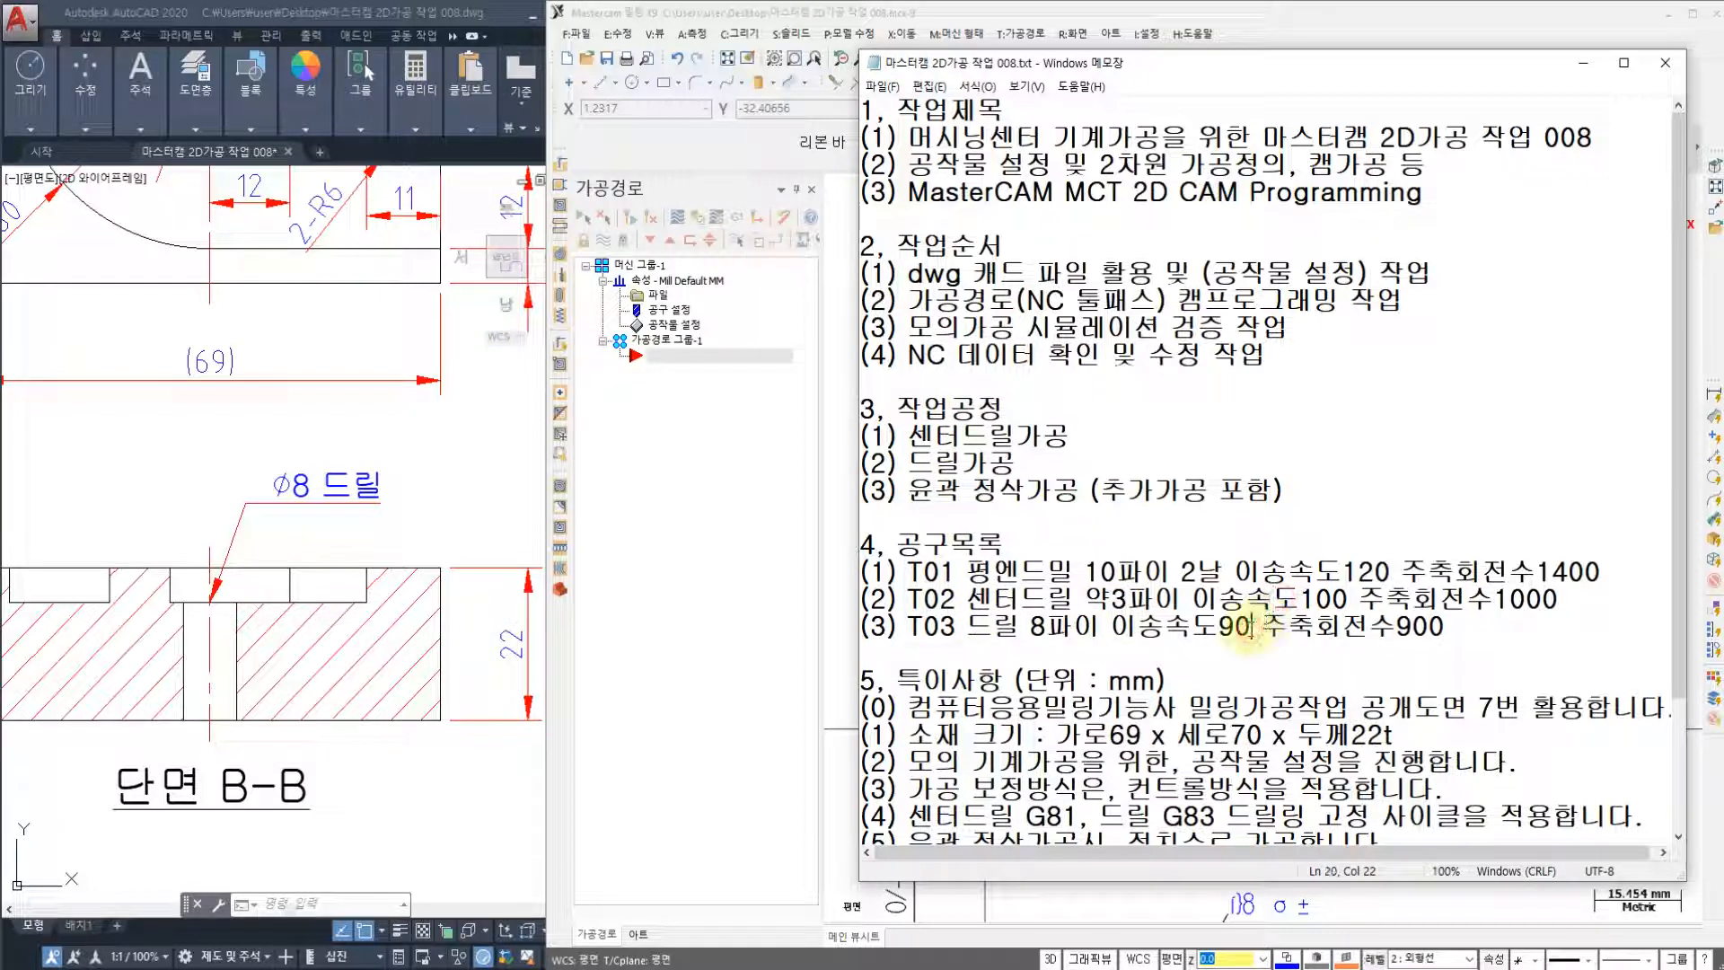
{"action": "left_click", "coordinate": [1255, 626]}
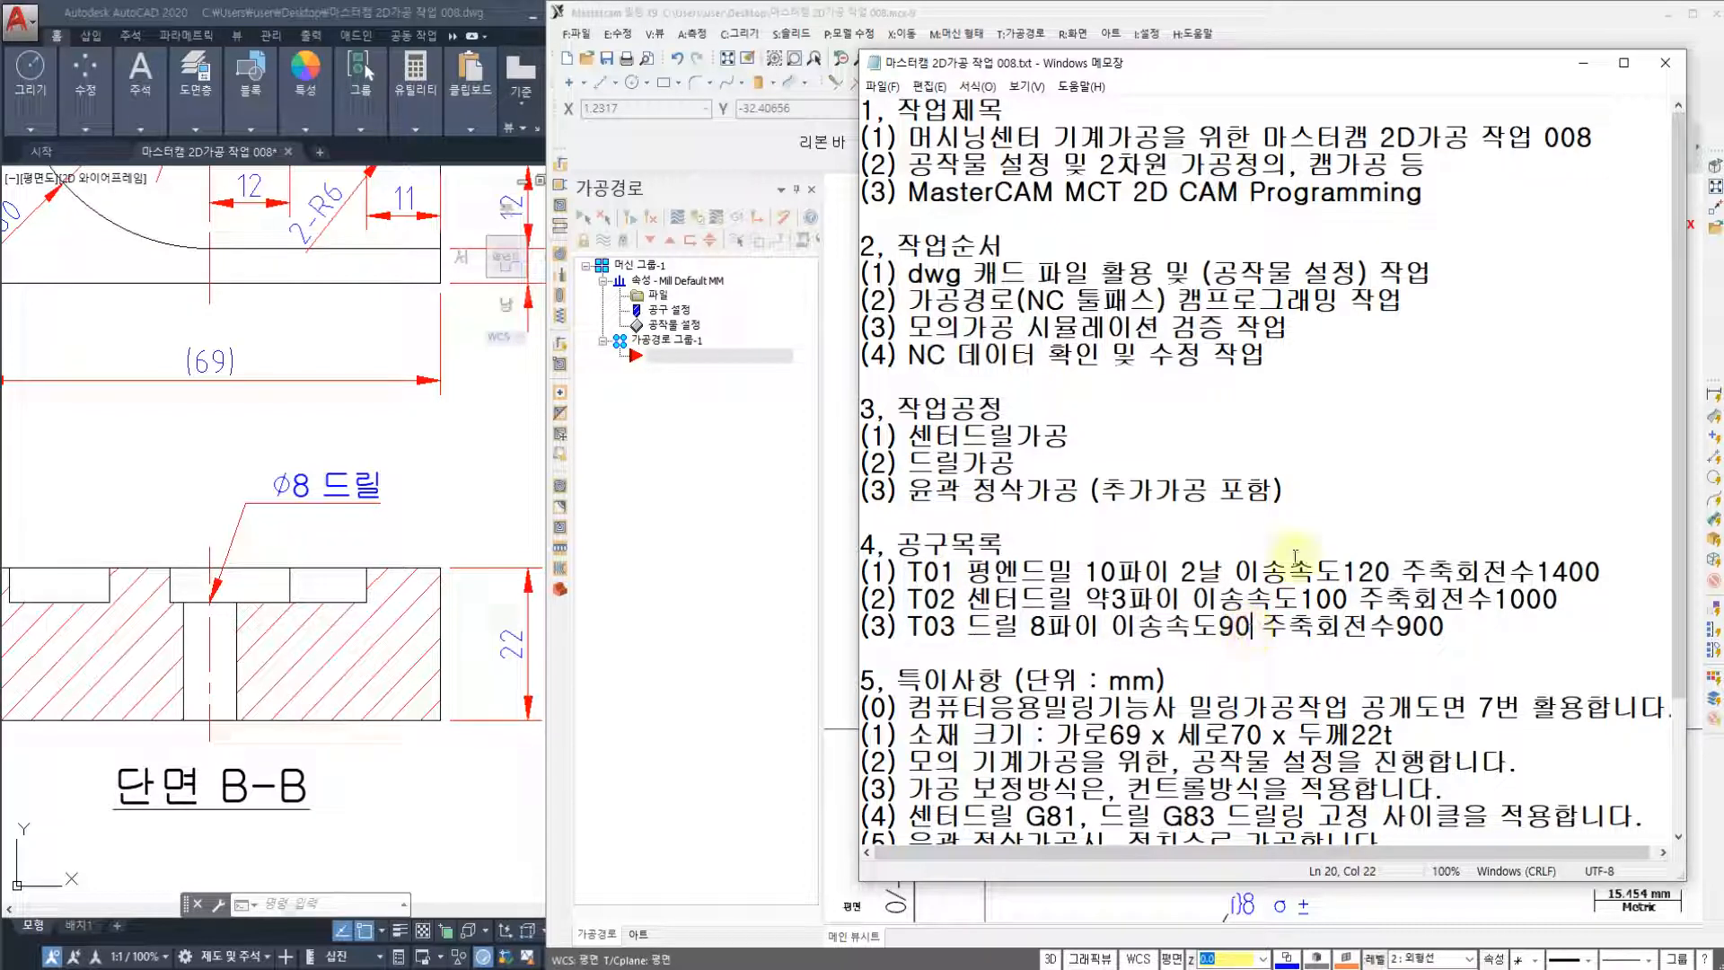
{"action": "left_click", "coordinate": [1580, 64]}
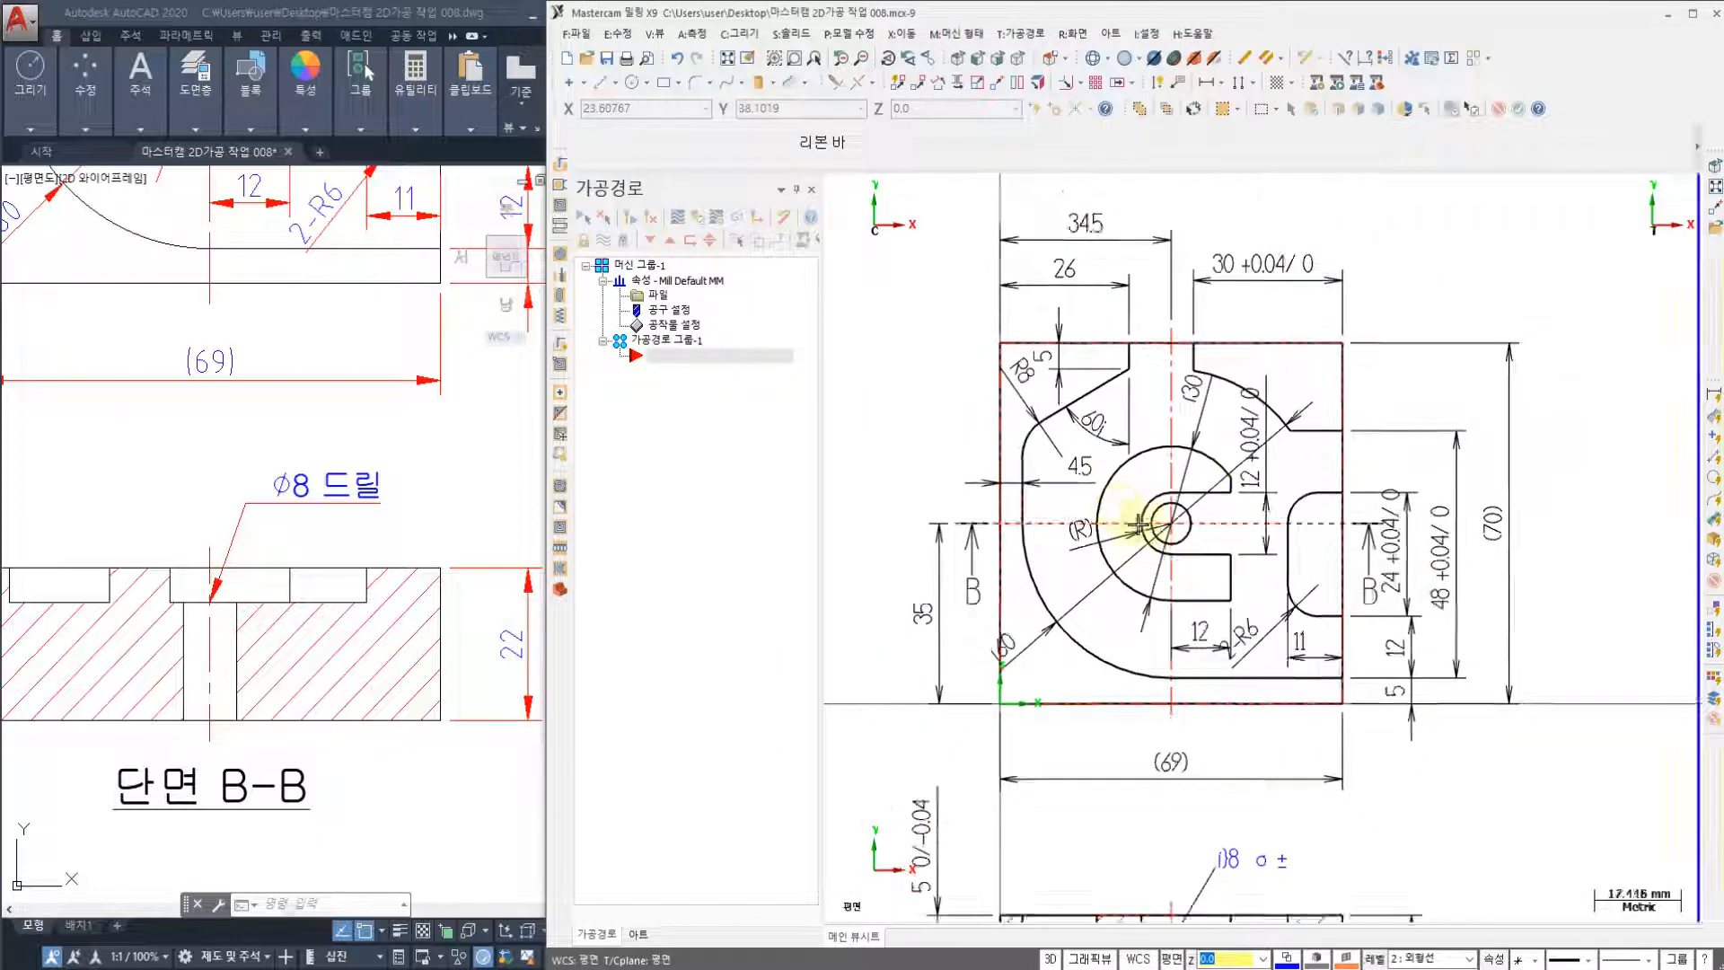
- Start a Drill toolpath and choose the small circle at the part's centre as the drill point by entity selection
{"action": "scroll", "coordinate": [1205, 541], "scroll_direction": "up", "scroll_amount": 1}
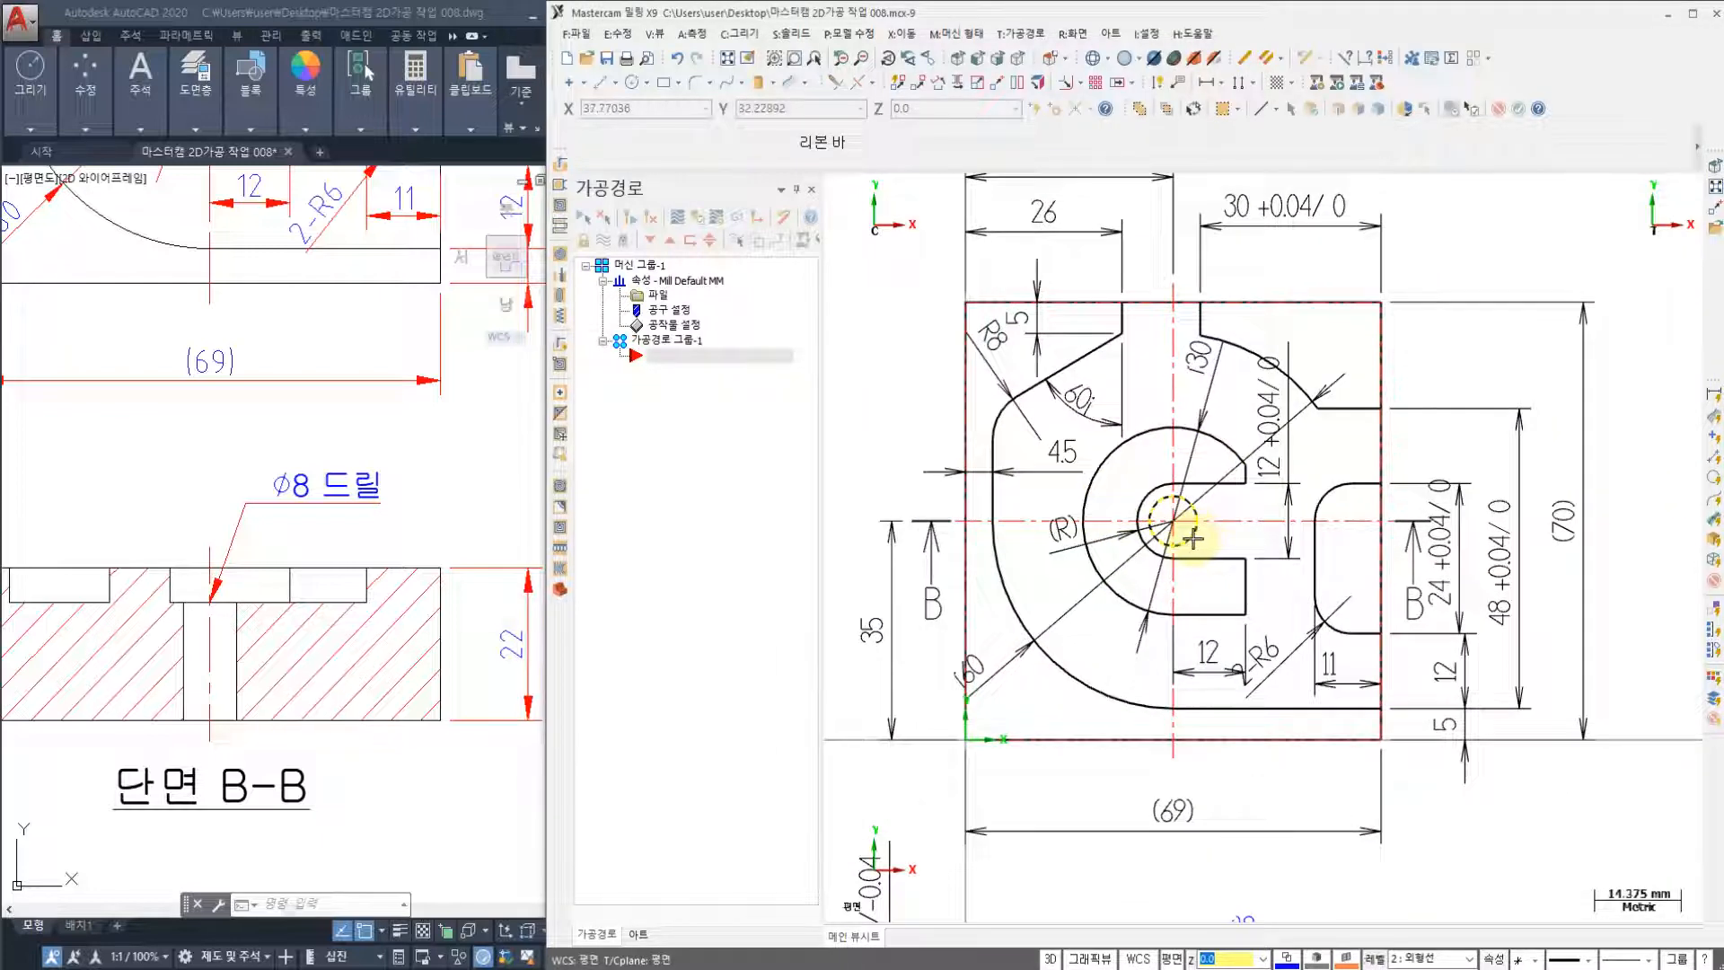
{"action": "left_click", "coordinate": [1024, 34]}
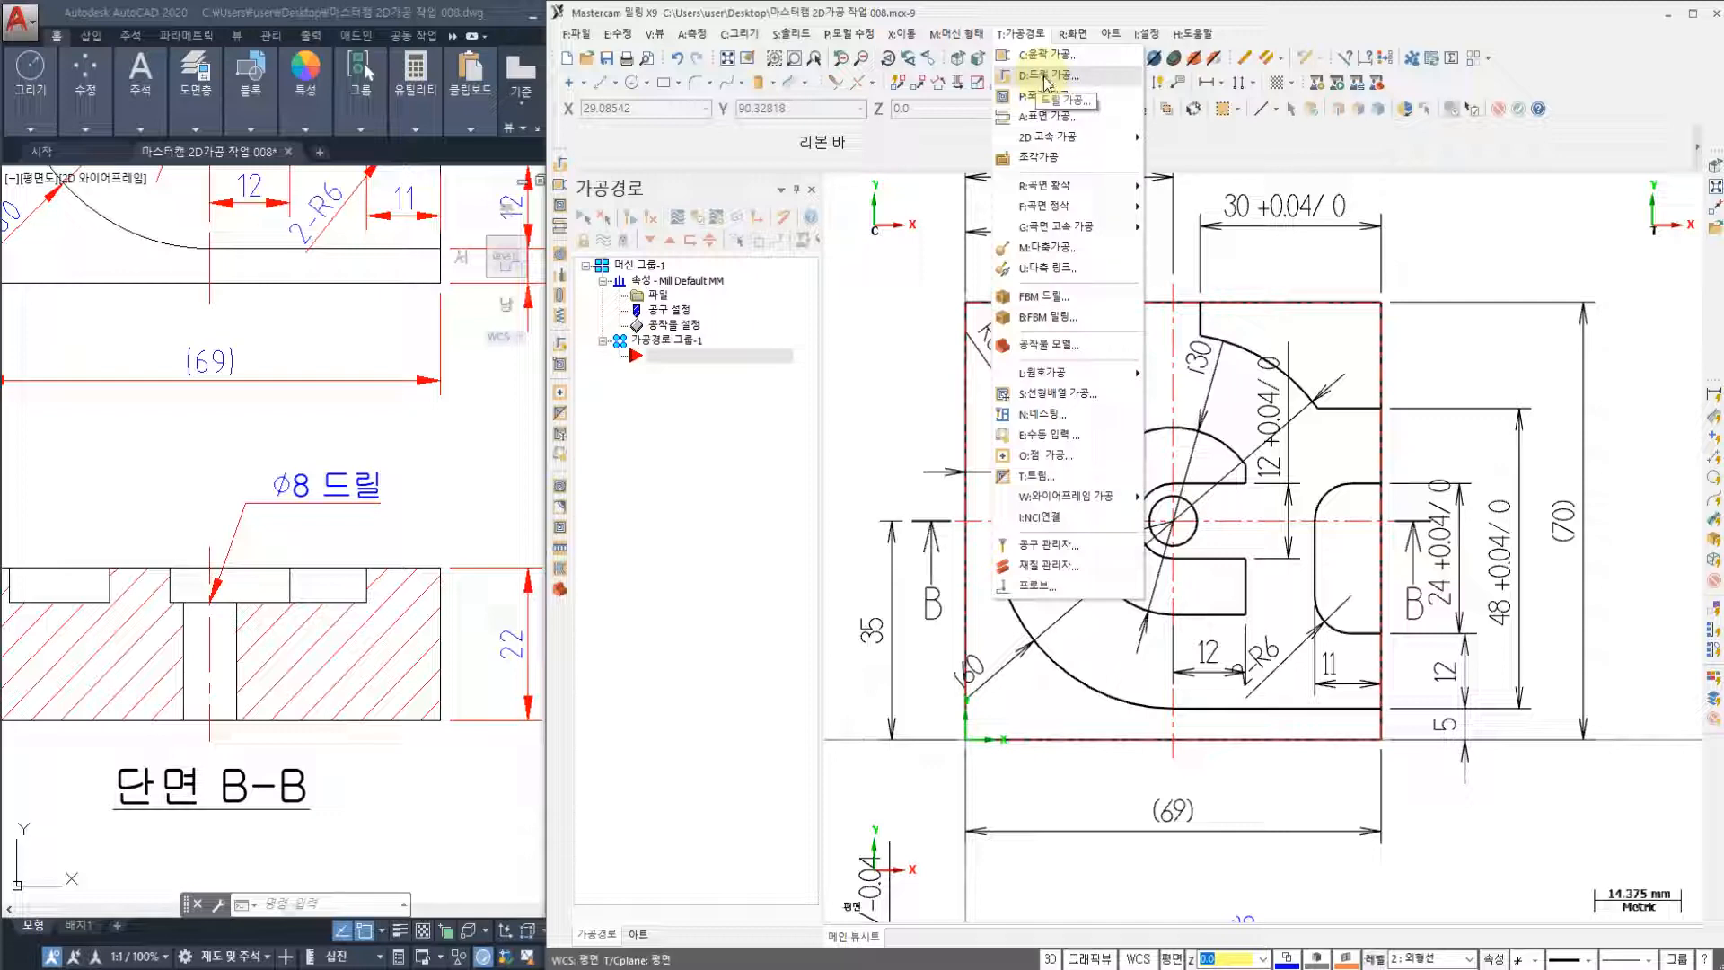
{"action": "left_click", "coordinate": [1044, 77]}
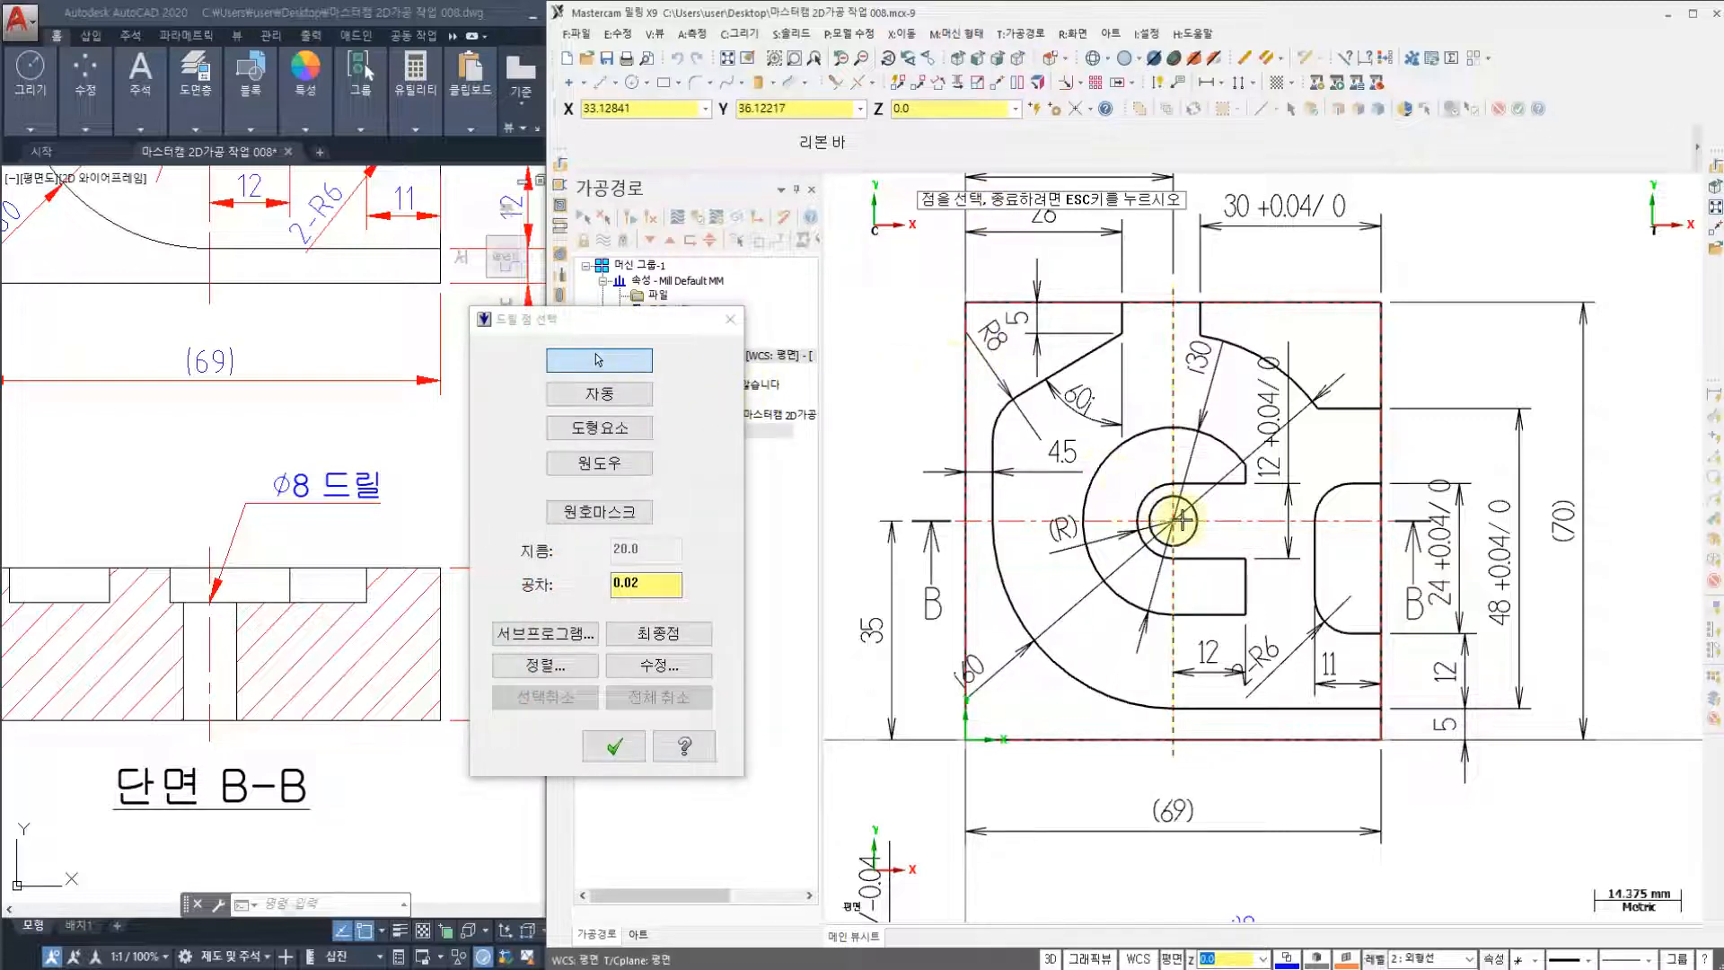
{"action": "left_click", "coordinate": [595, 438]}
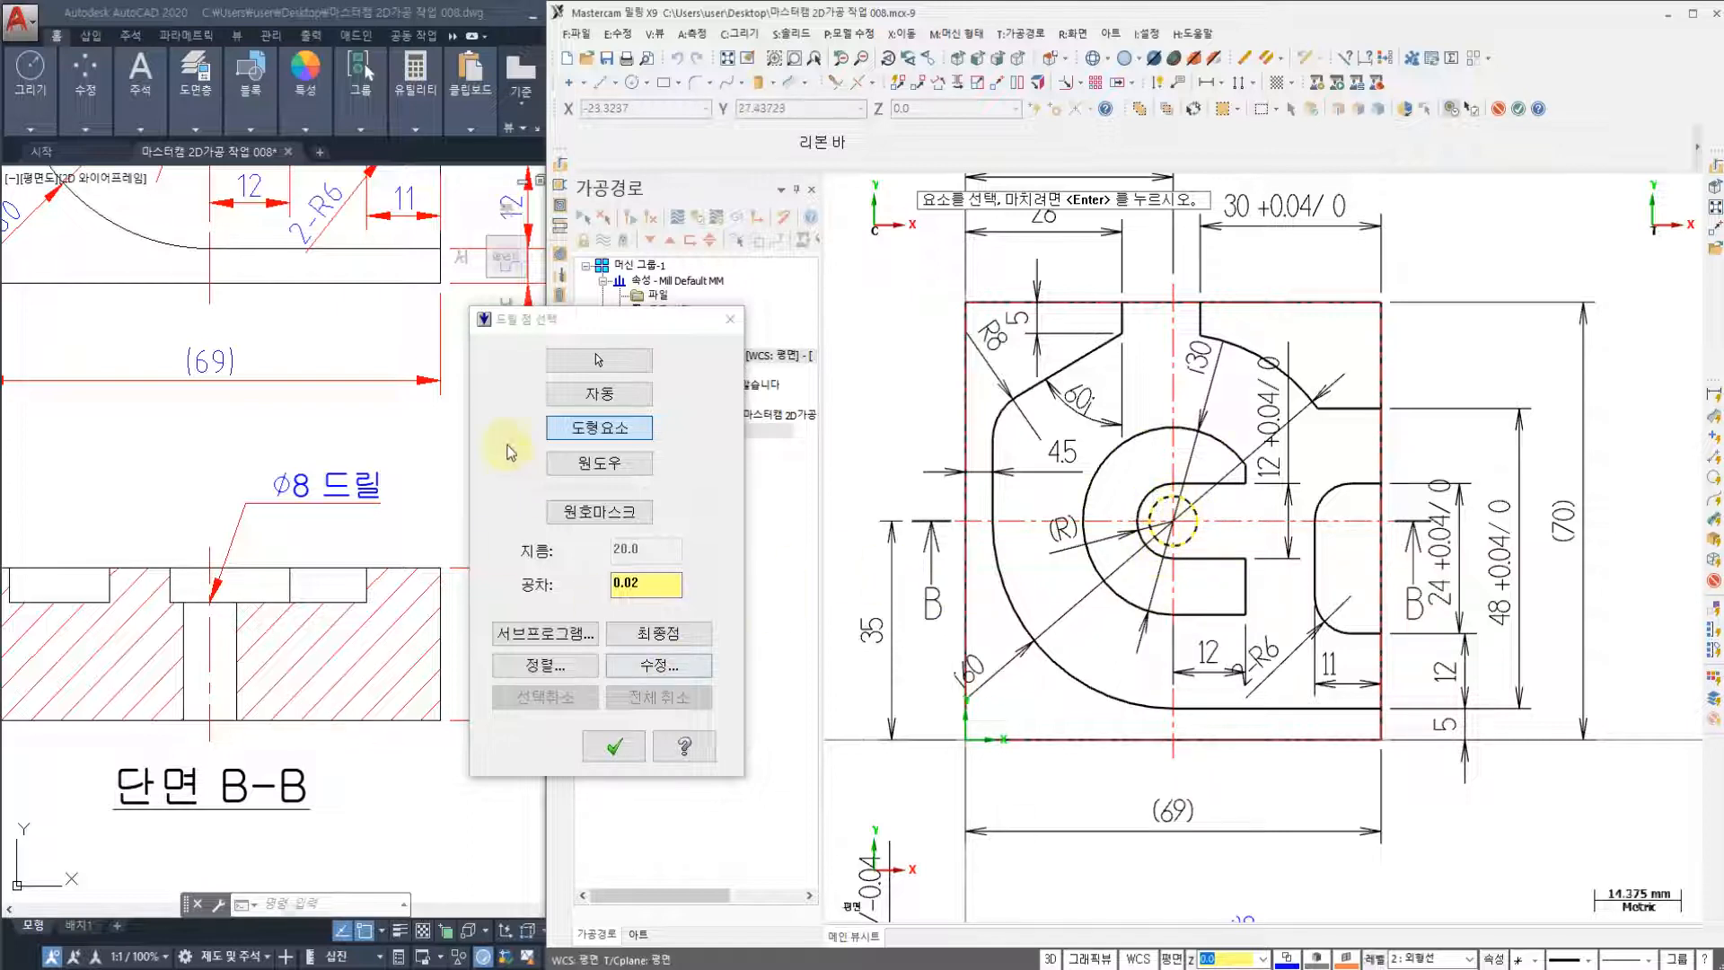
{"action": "left_click", "coordinate": [615, 747]}
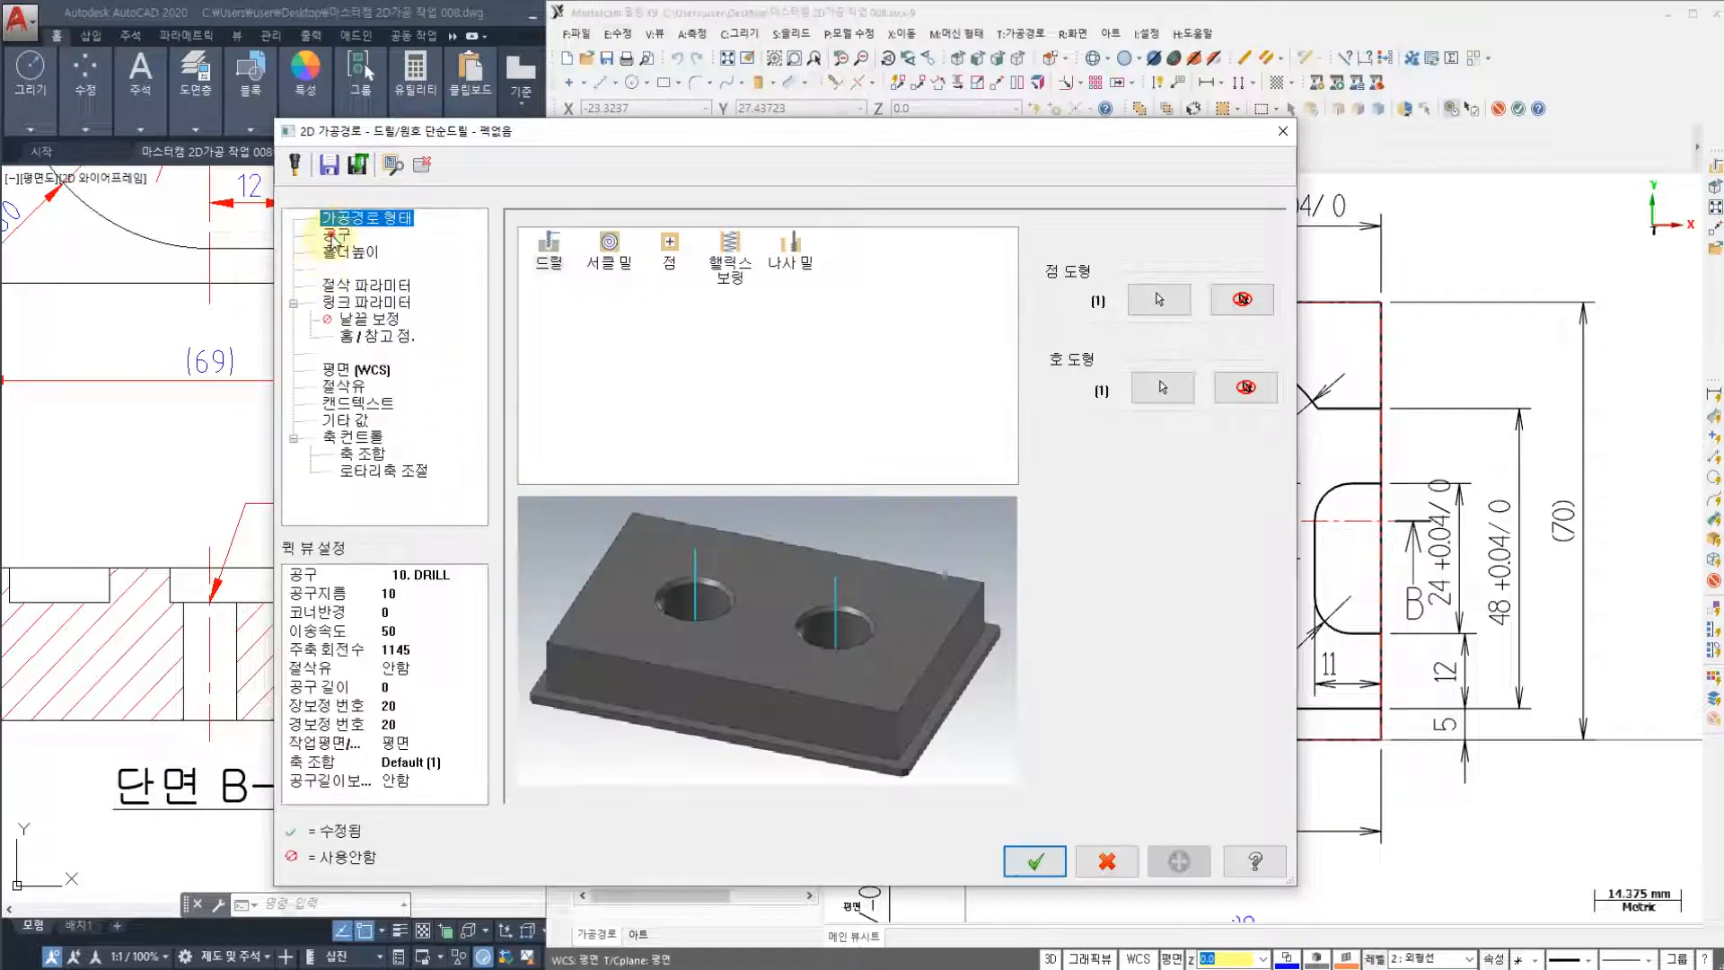
- Create a new center drill tool for the toolpath, keeping the 3.18 drill diameter, and continue to its final properties
{"action": "left_click", "coordinate": [332, 235]}
{"action": "right_click", "coordinate": [609, 333]}
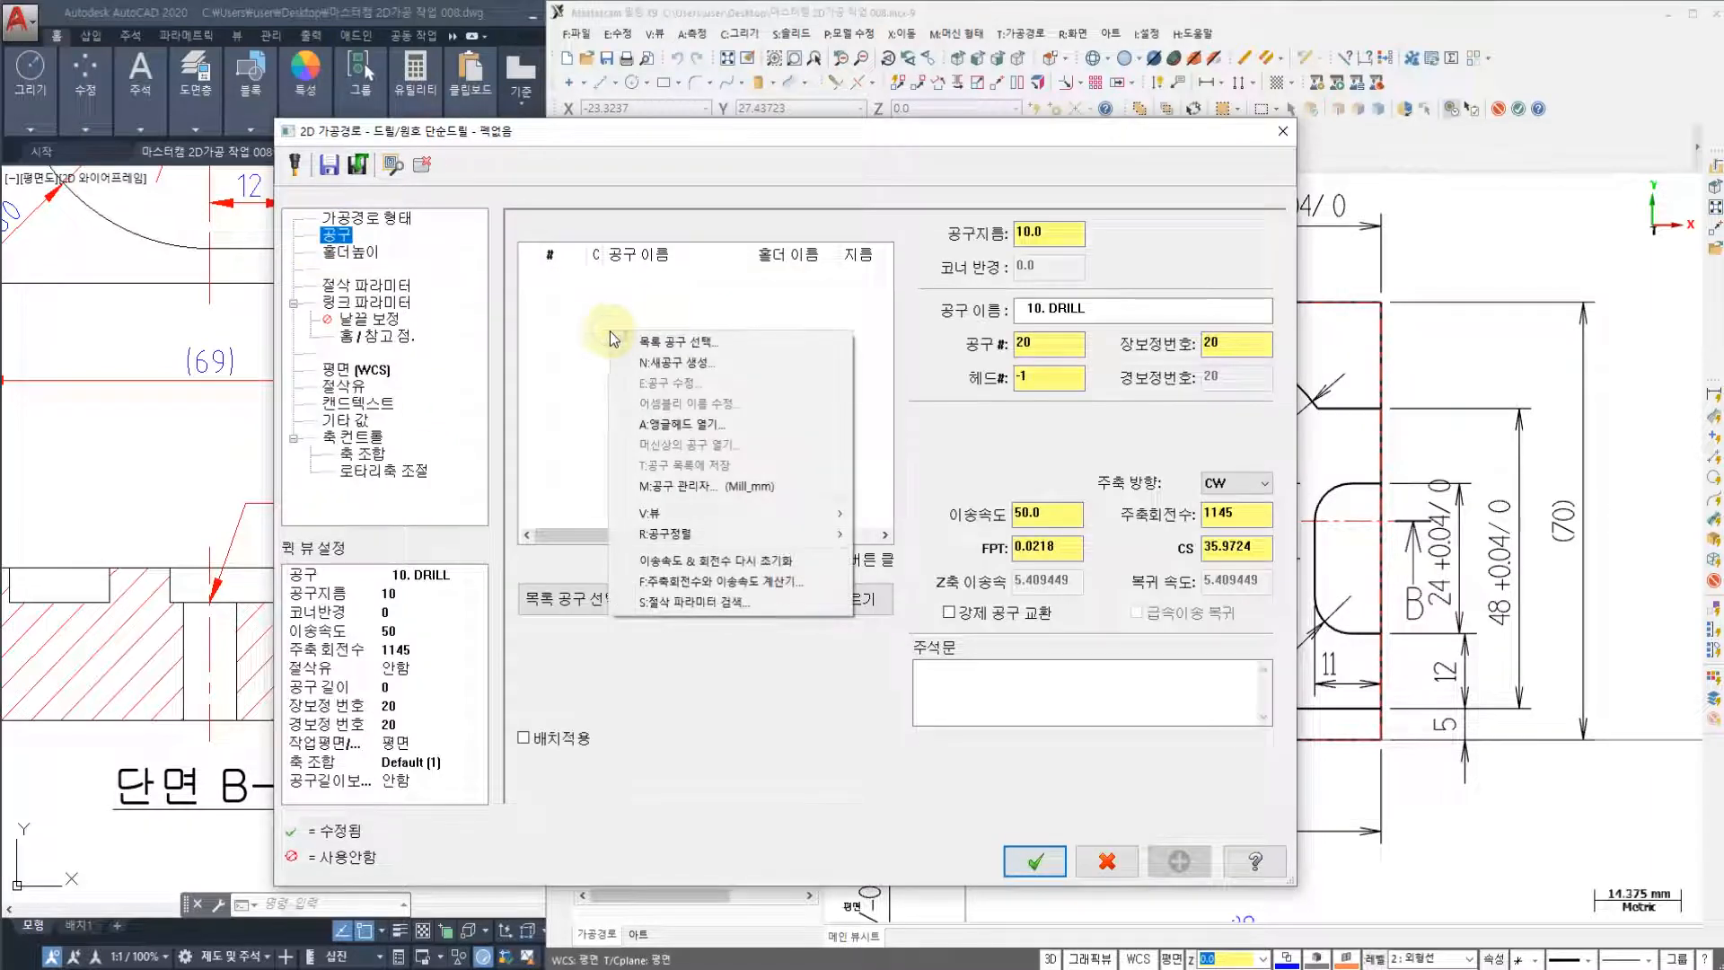
{"action": "left_click", "coordinate": [648, 342]}
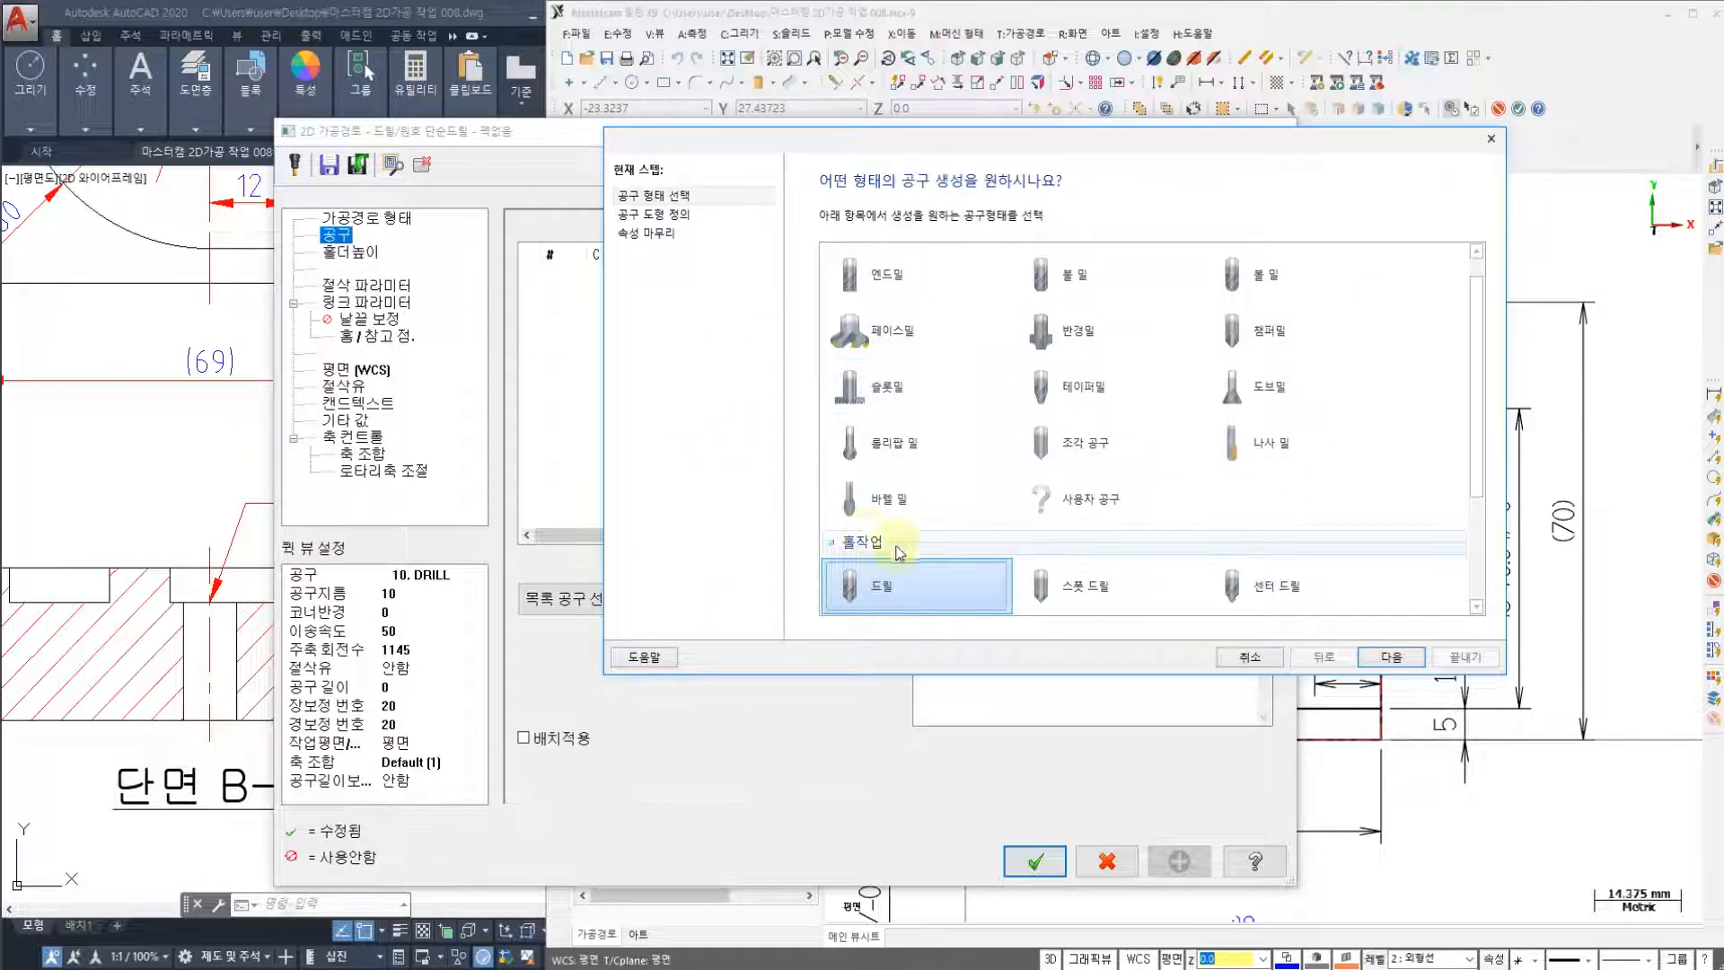
{"action": "left_click", "coordinate": [1273, 584]}
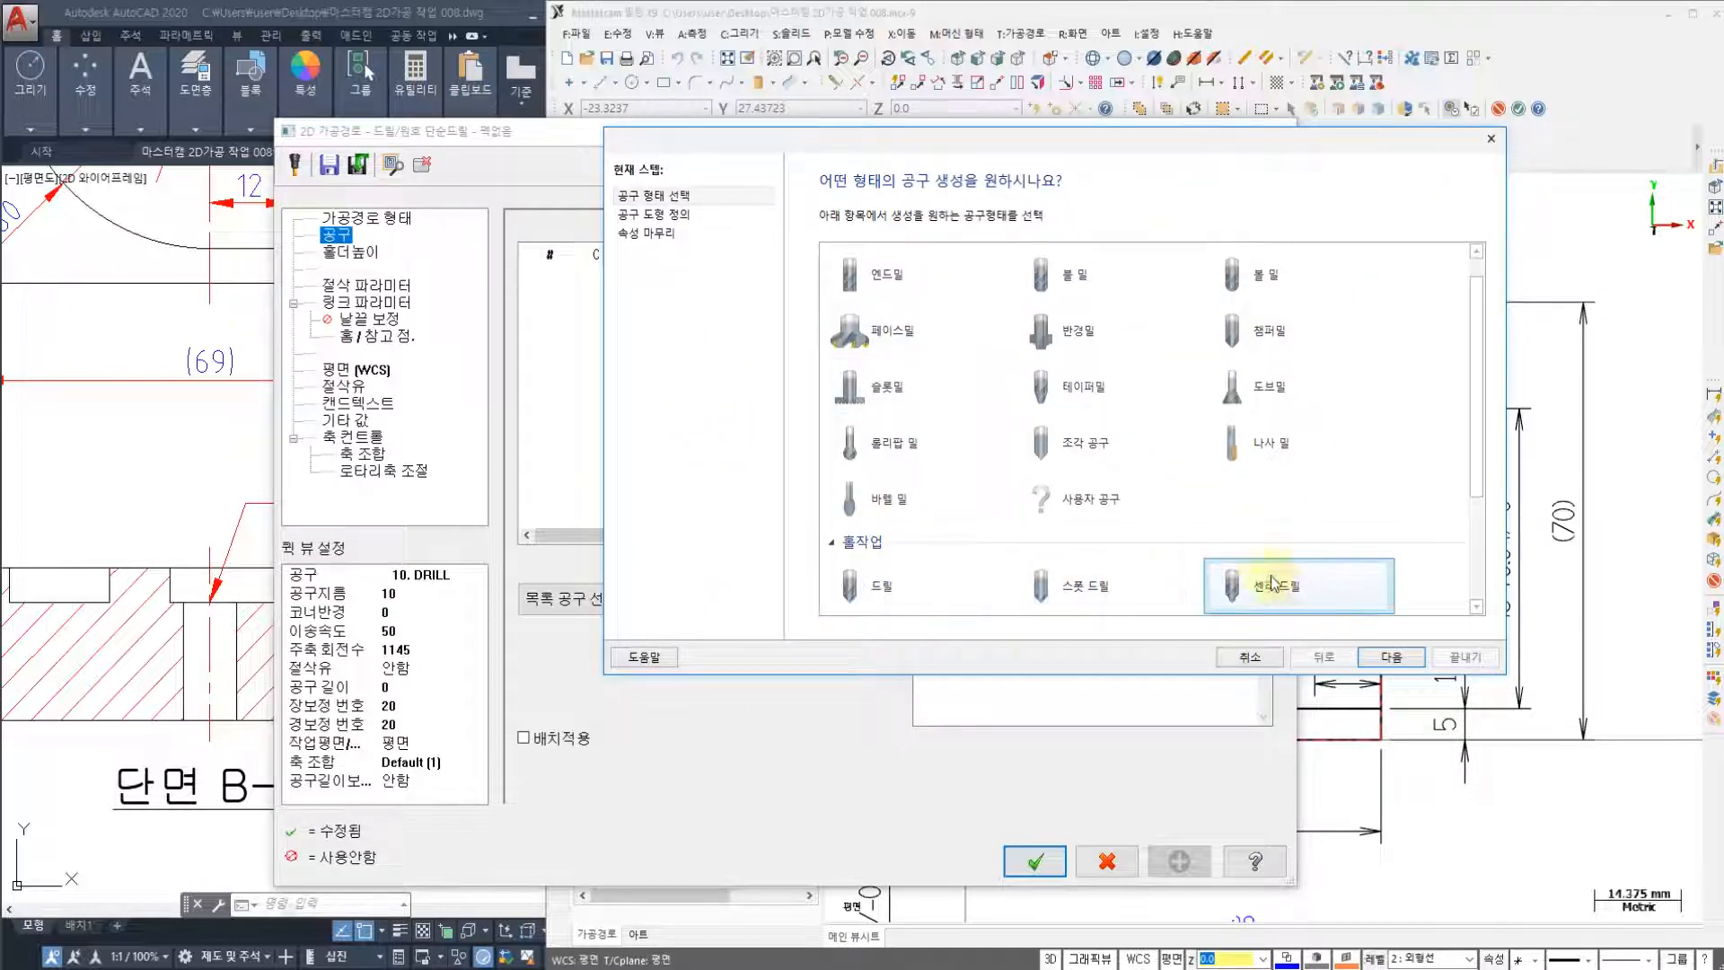
{"action": "double_click", "coordinate": [1267, 589]}
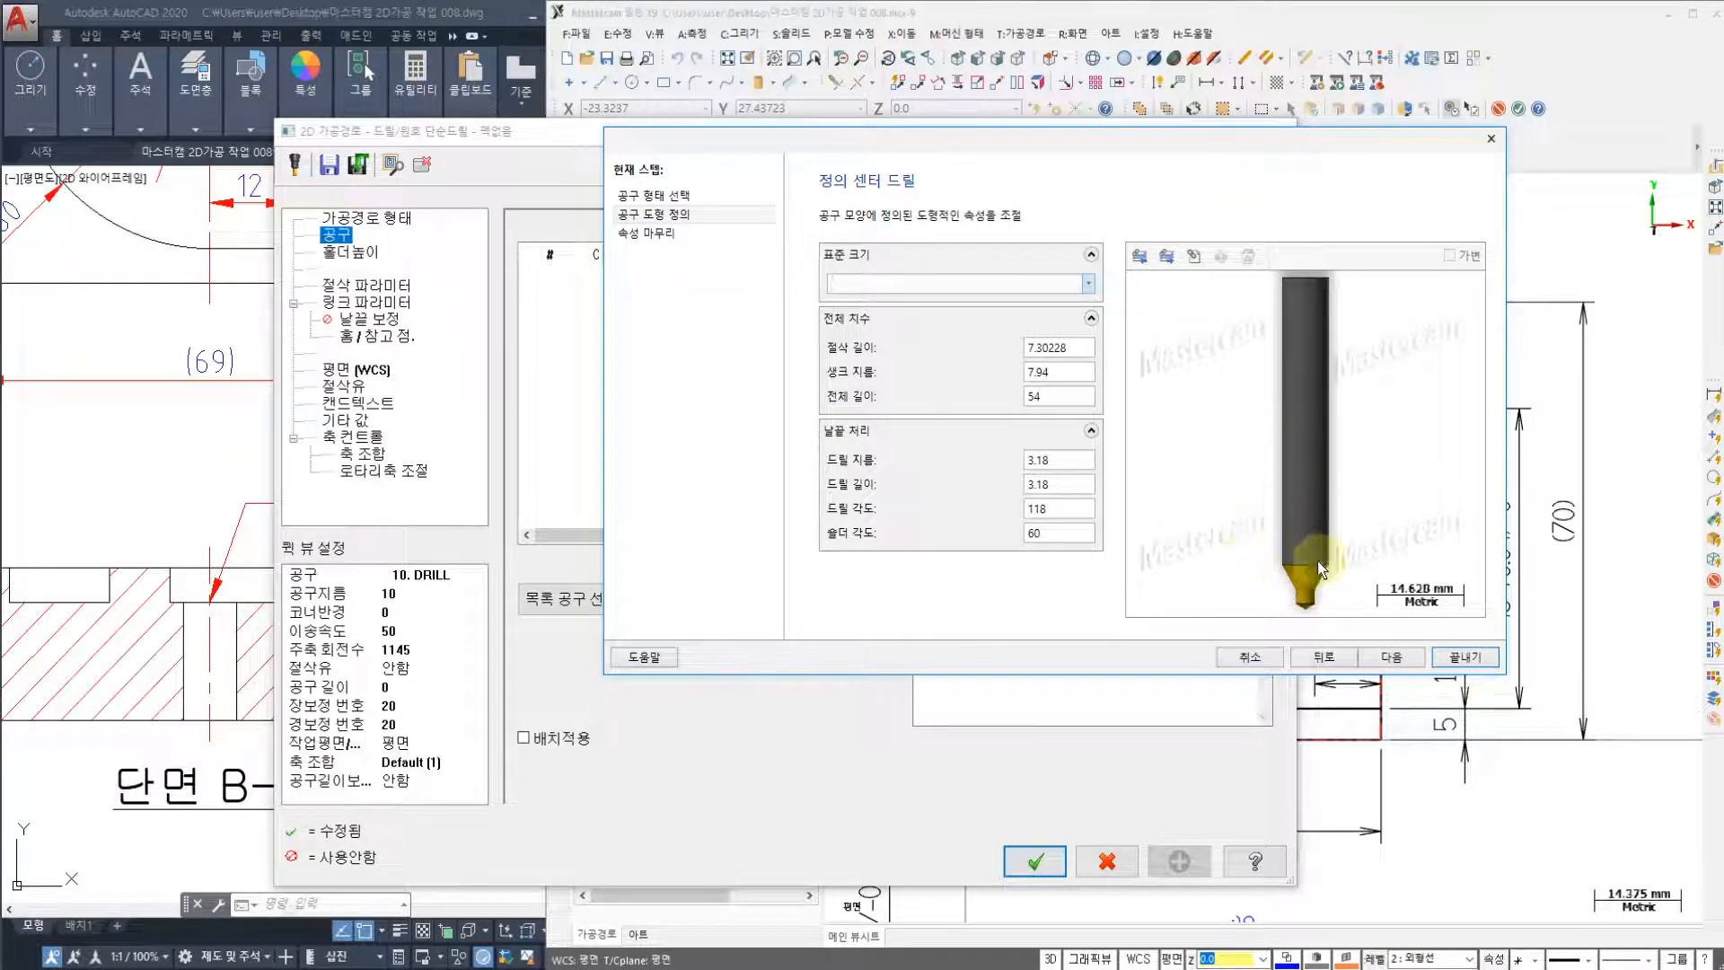
{"action": "left_click", "coordinate": [1073, 463]}
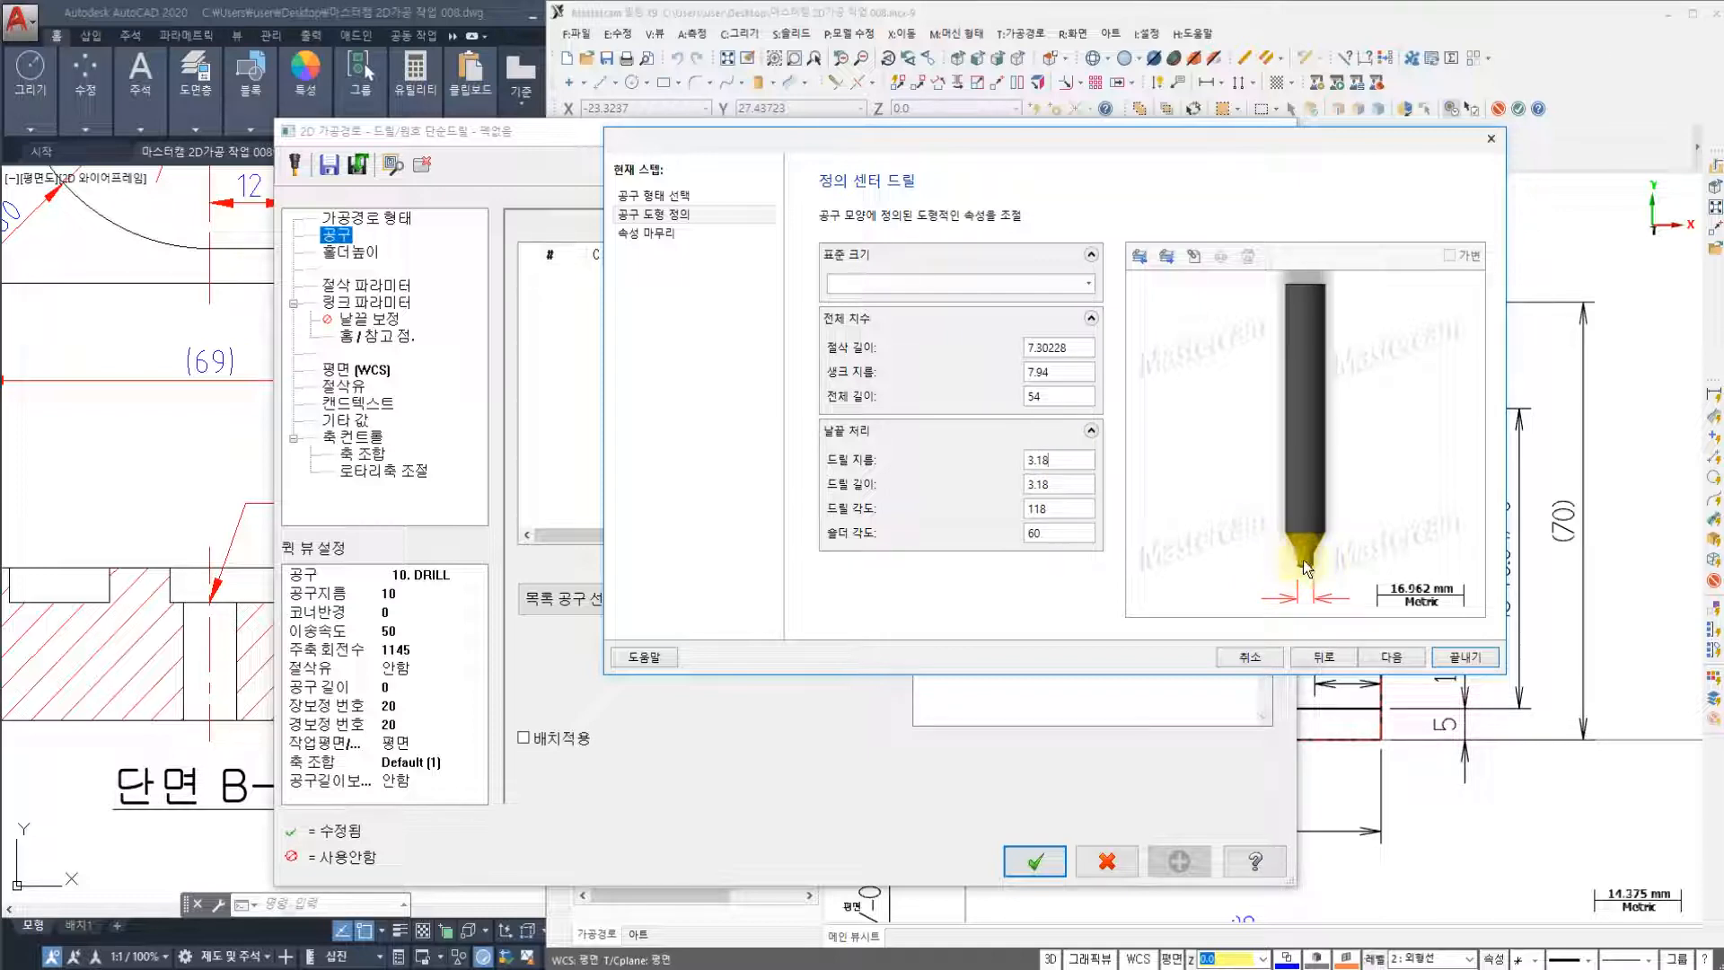
{"action": "left_click", "coordinate": [1390, 657]}
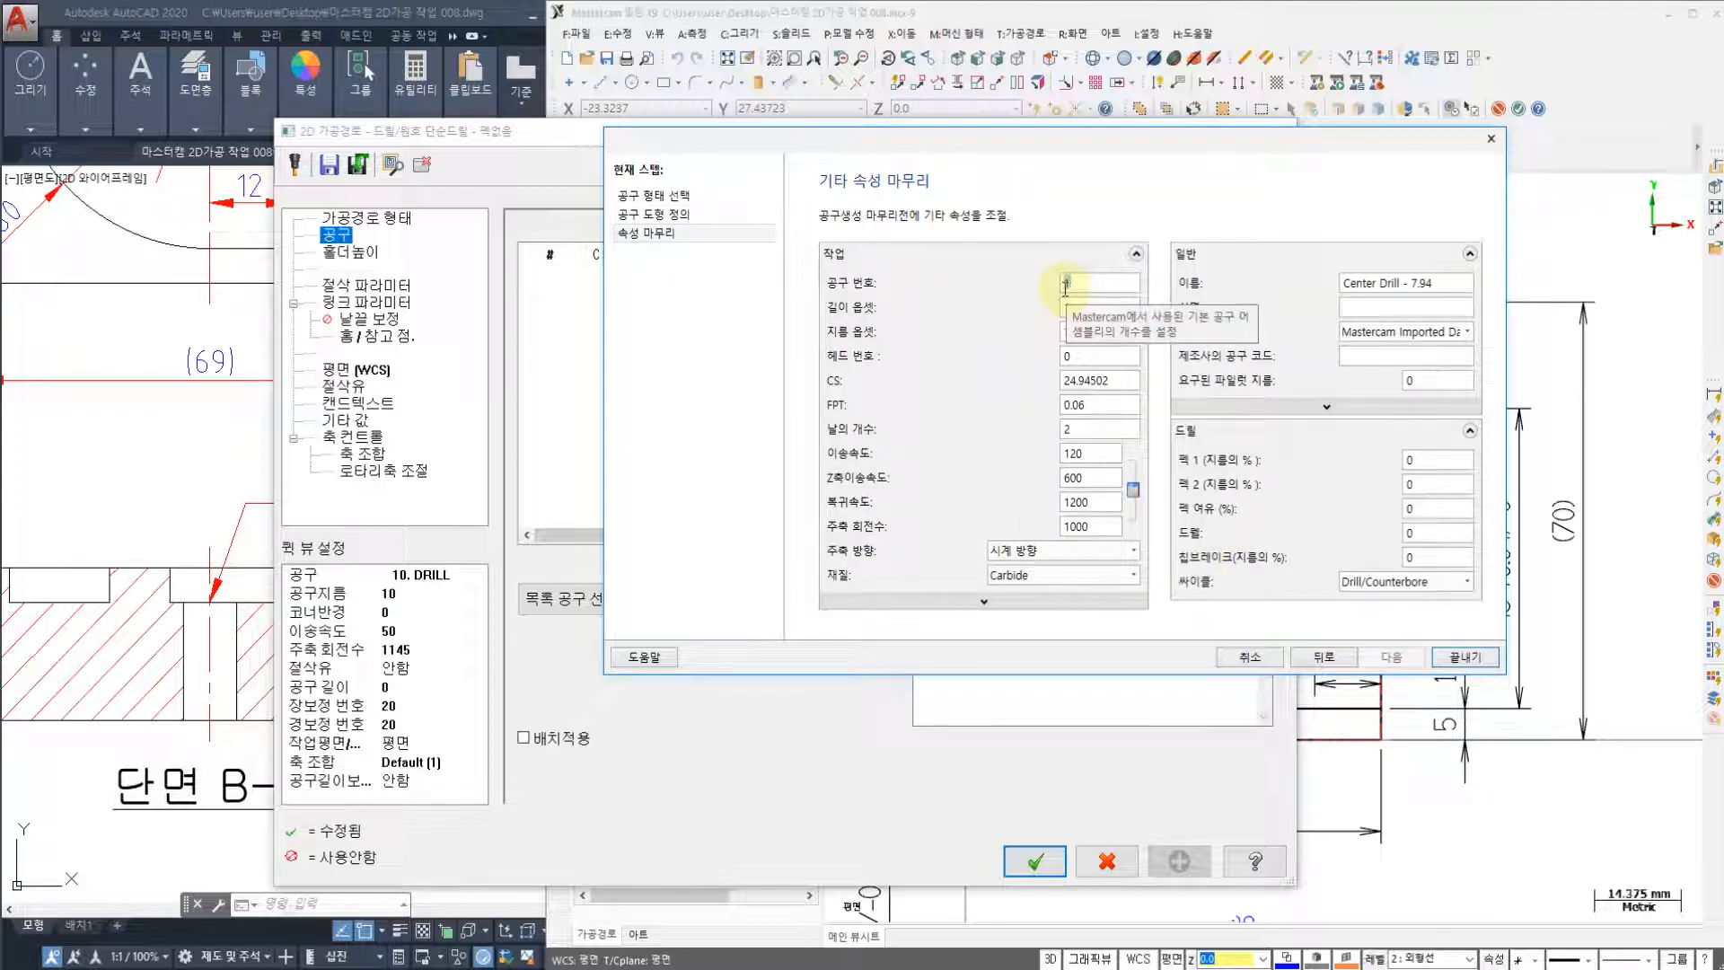
- Set the center drill's tool number and offsets to 2, feed rate 100, plunge and retract rates 0 and spindle speed 1000, and finish the tool
{"action": "type", "text": "2"}
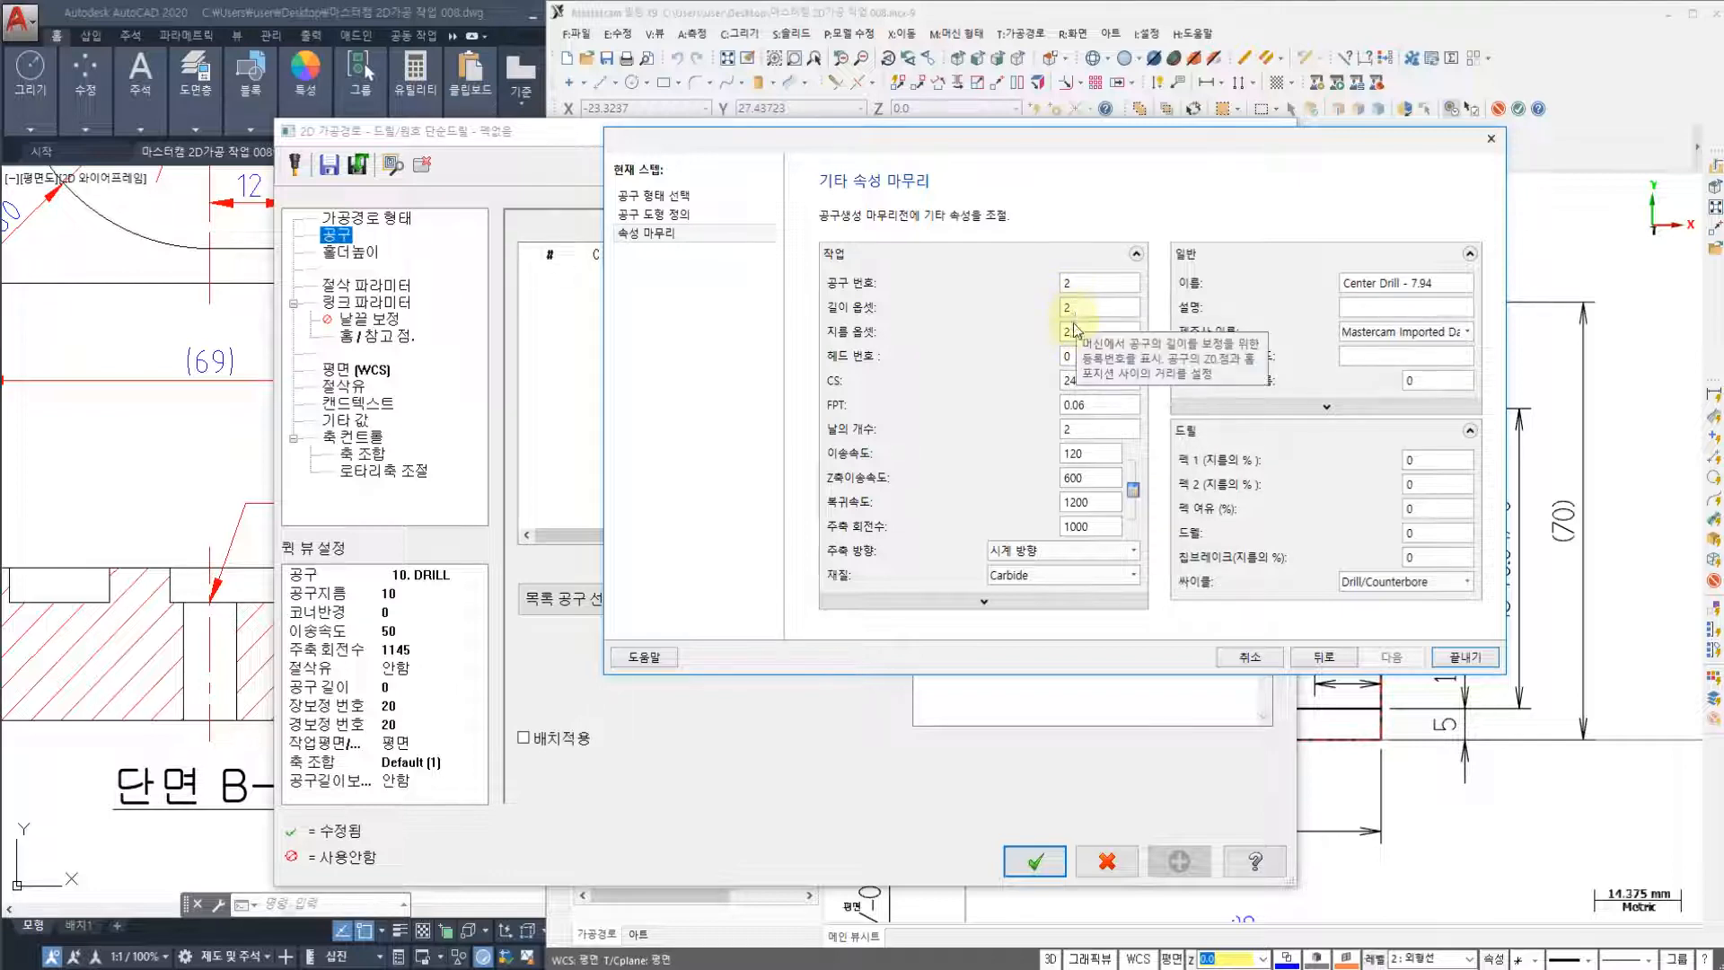
{"action": "double_click", "coordinate": [1082, 453]}
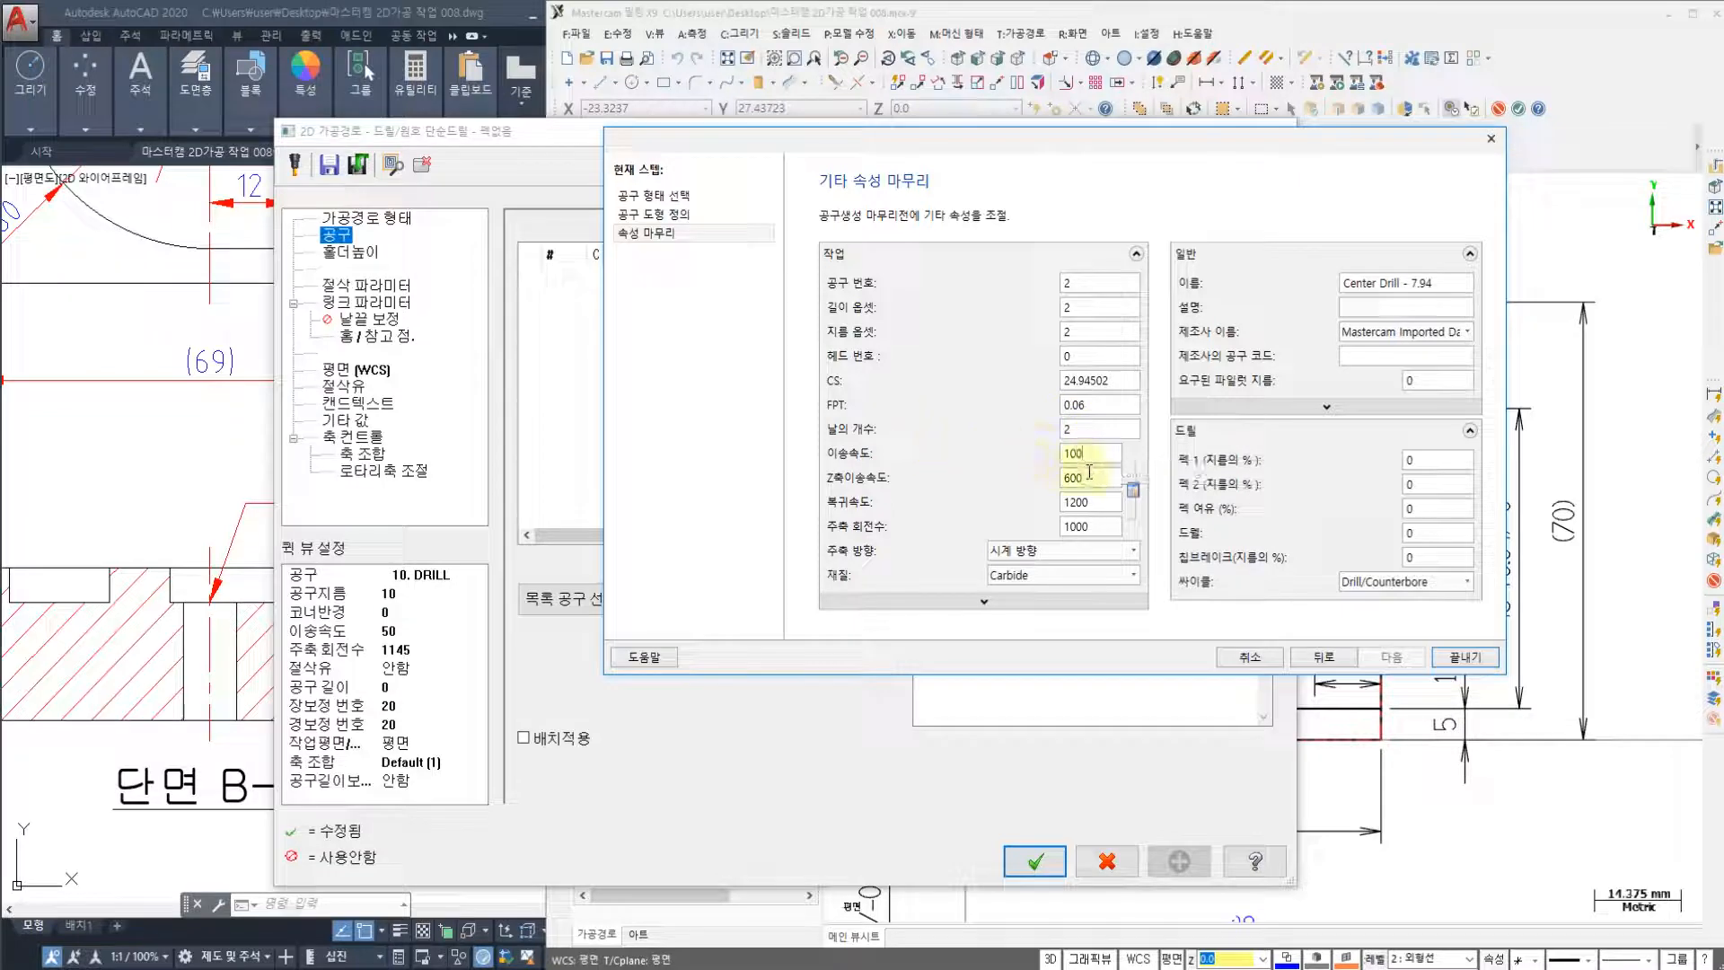
{"action": "left_click_drag", "start_coordinate": [1093, 476], "coordinate": [945, 506]}
{"action": "type", "text": "00"}
{"action": "left_click", "coordinate": [1092, 530]}
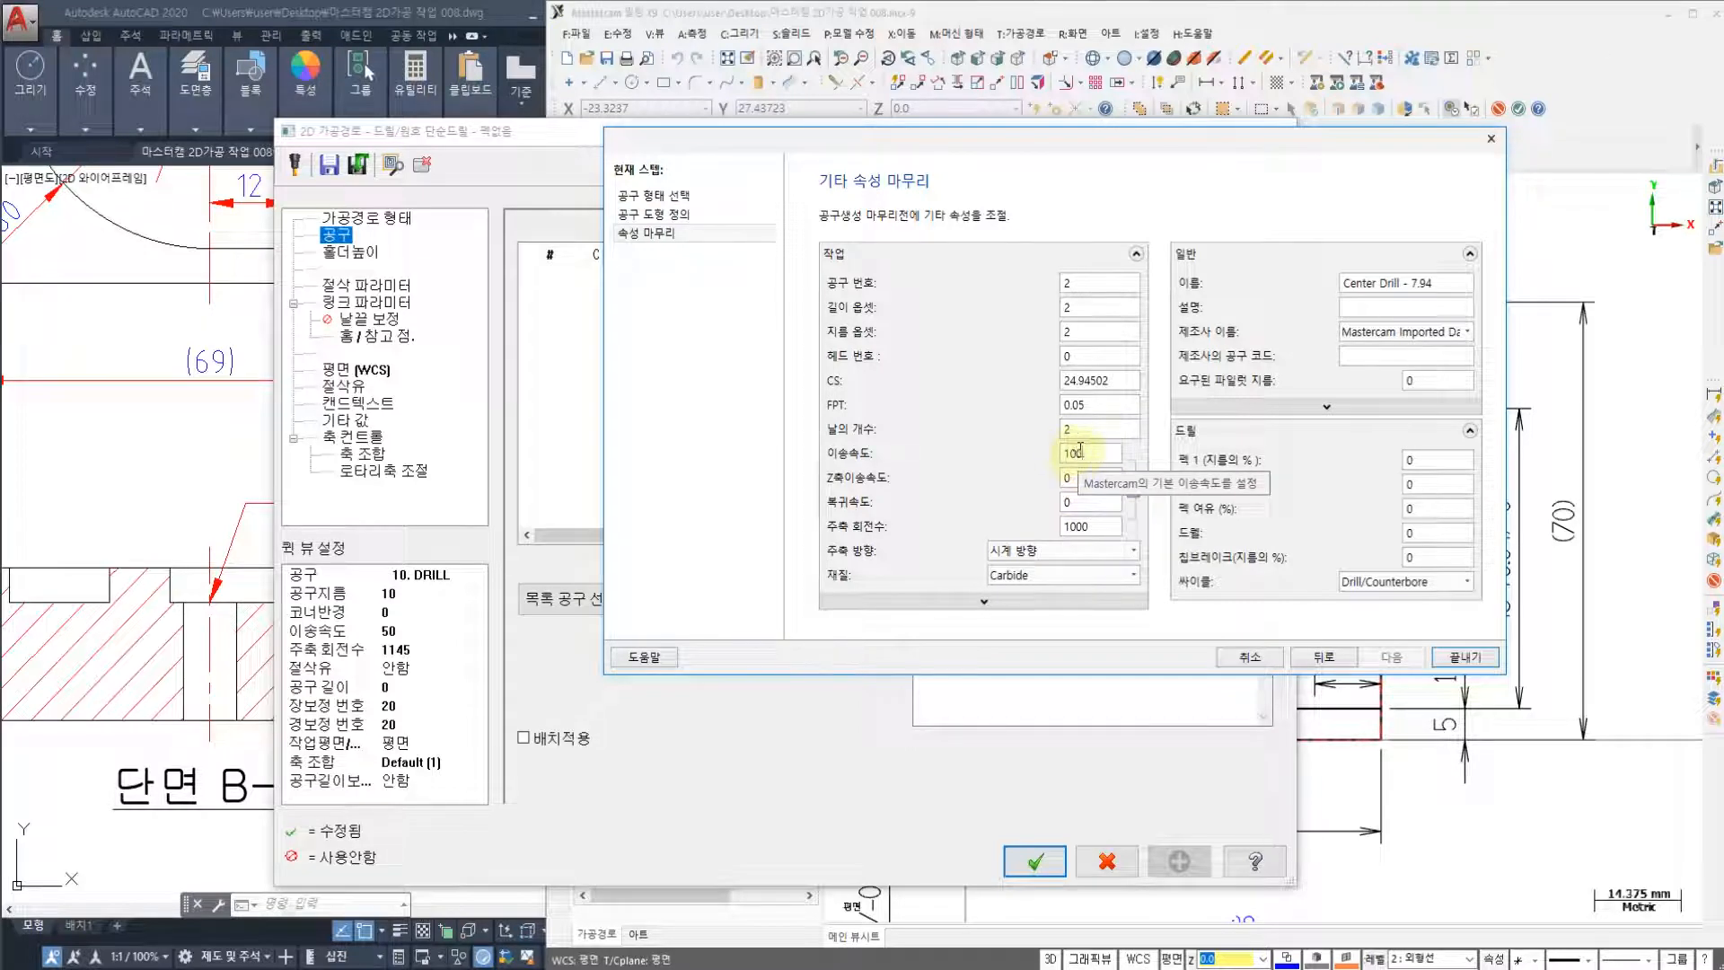
{"action": "left_click", "coordinate": [1090, 526]}
{"action": "left_click", "coordinate": [1448, 658]}
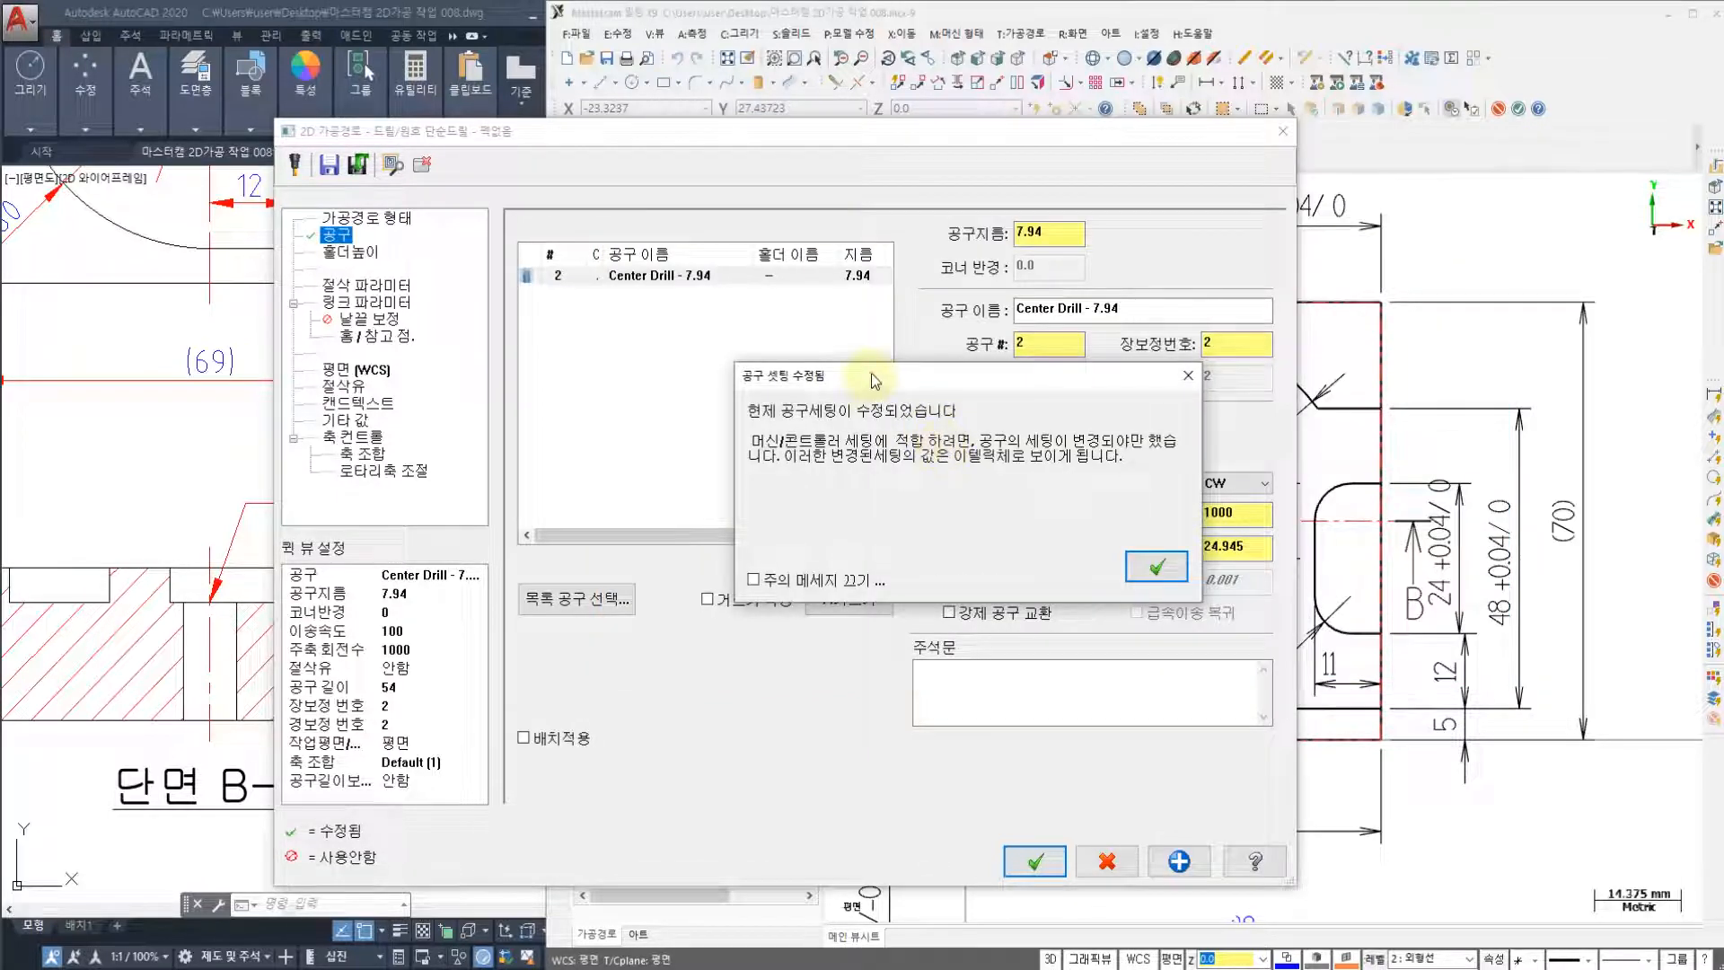
- Turn off further modified-tool-settings warnings and accept the current one
{"action": "left_click_drag", "start_coordinate": [871, 374], "coordinate": [830, 341]}
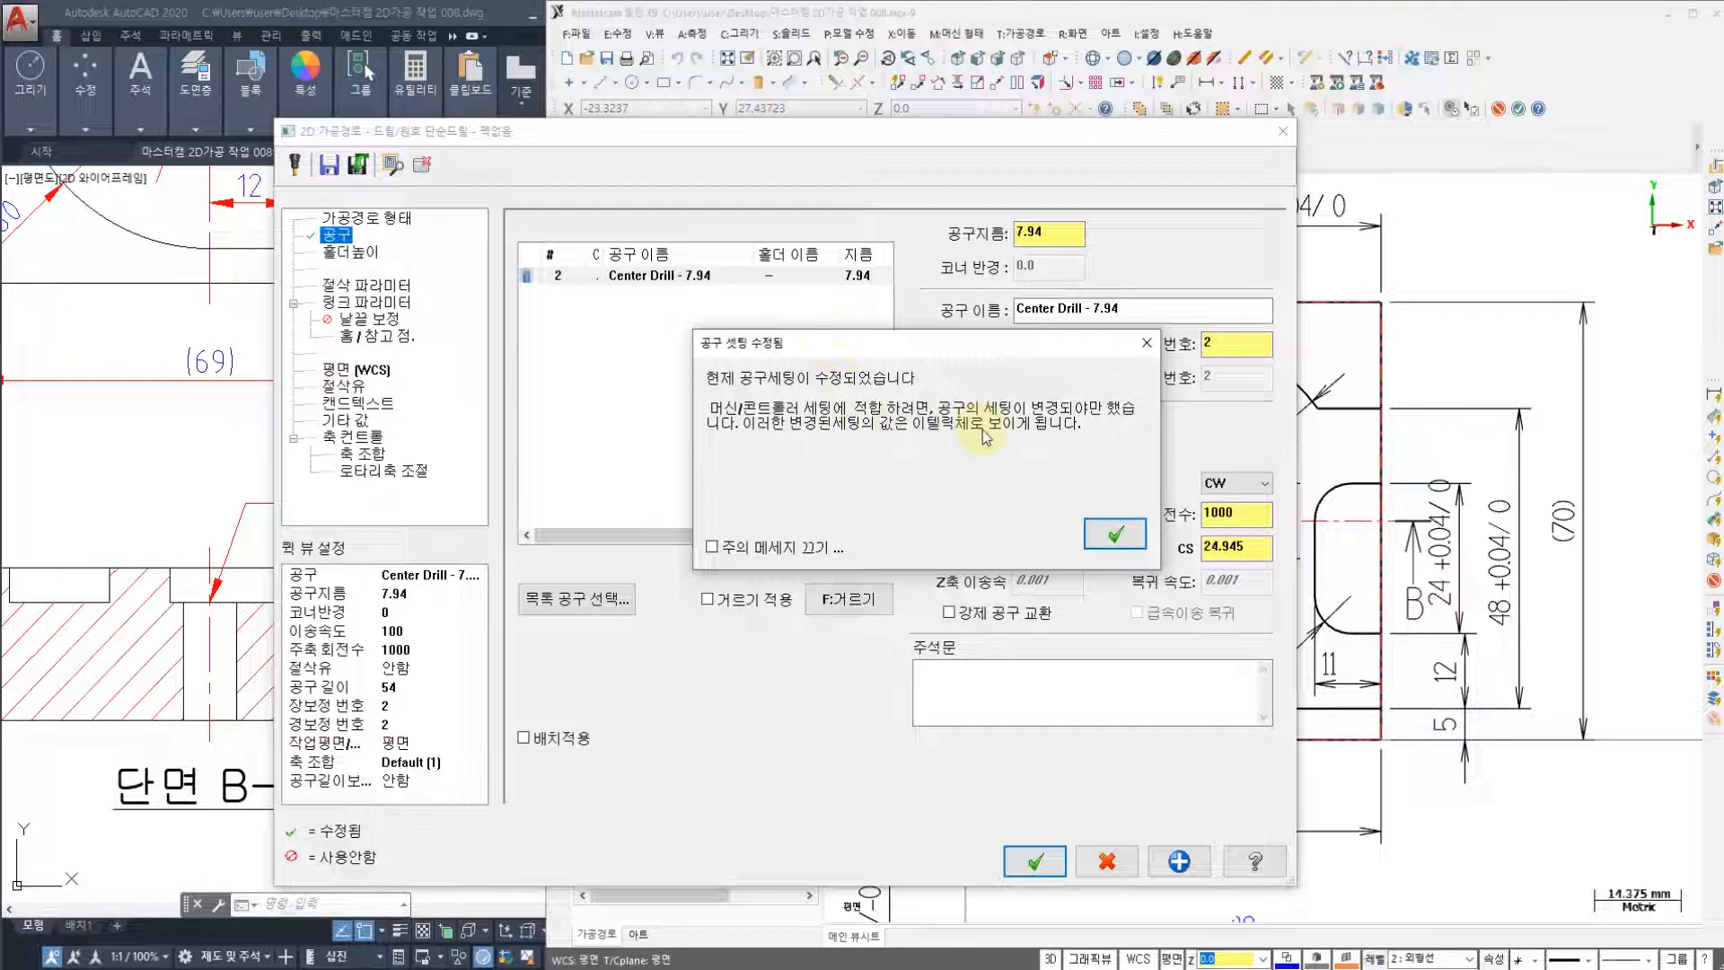
{"action": "left_click", "coordinate": [712, 548]}
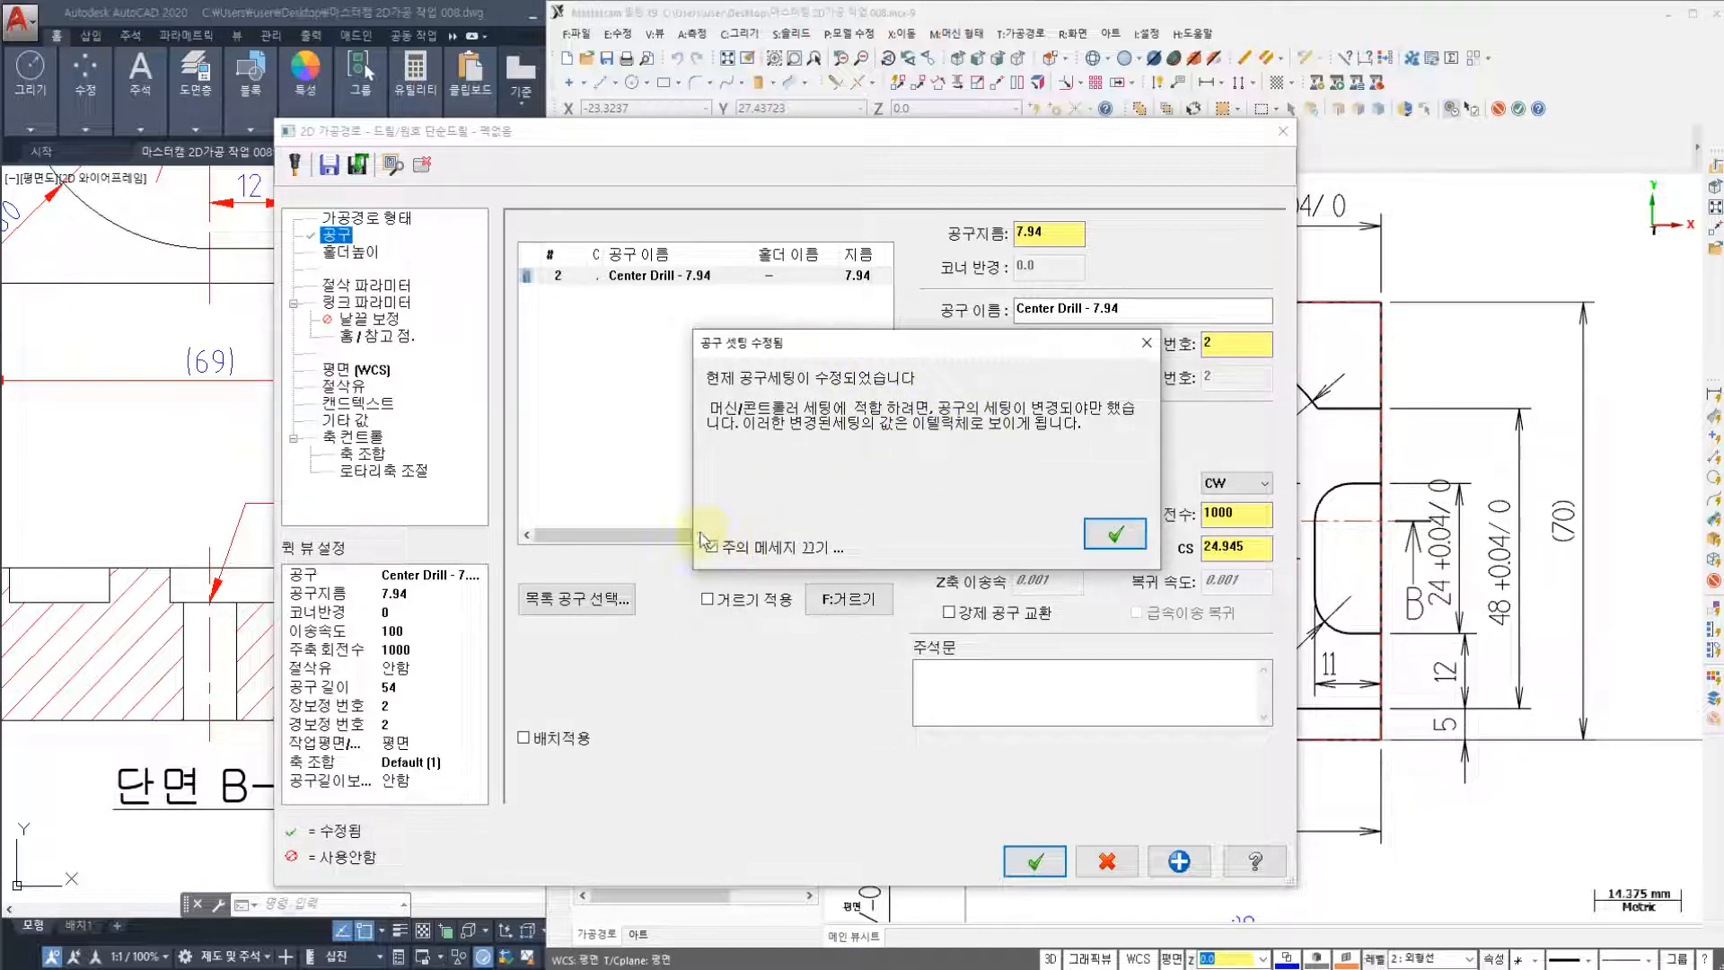
{"action": "left_click", "coordinate": [1115, 533]}
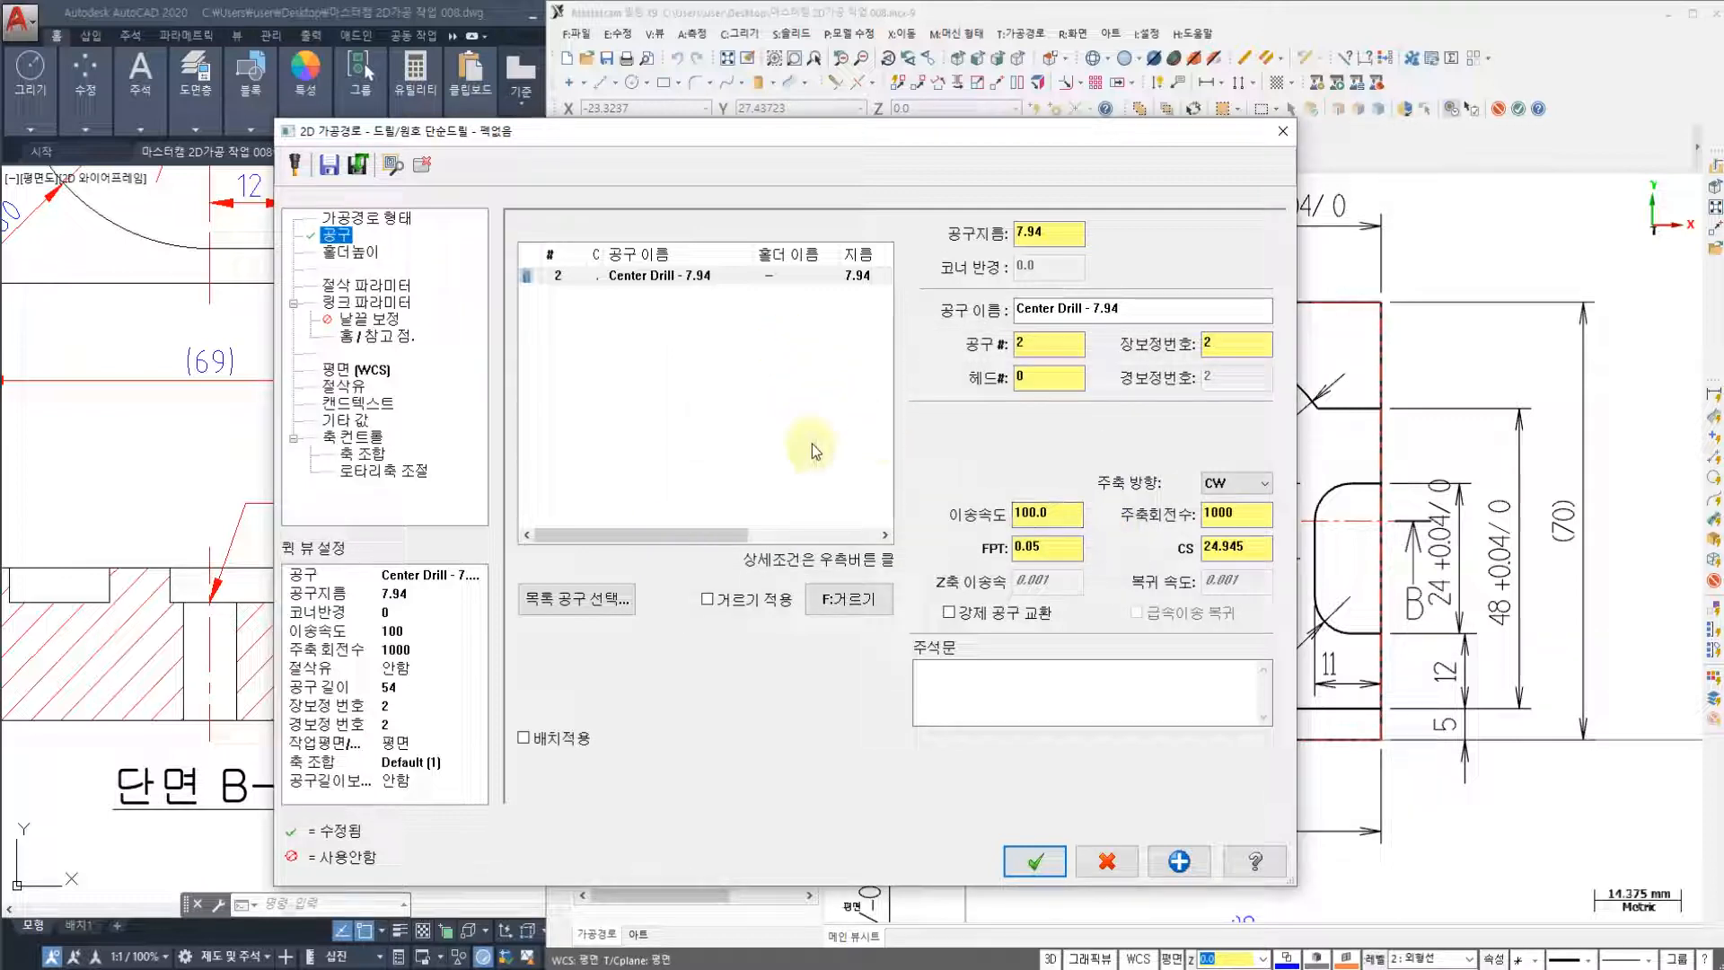
- With the Drill/Counterbore cycle, enable the 50 mm clearance height, make the 25 mm feed height absolute, and set the depth to absolute -2
{"action": "left_click", "coordinate": [352, 288]}
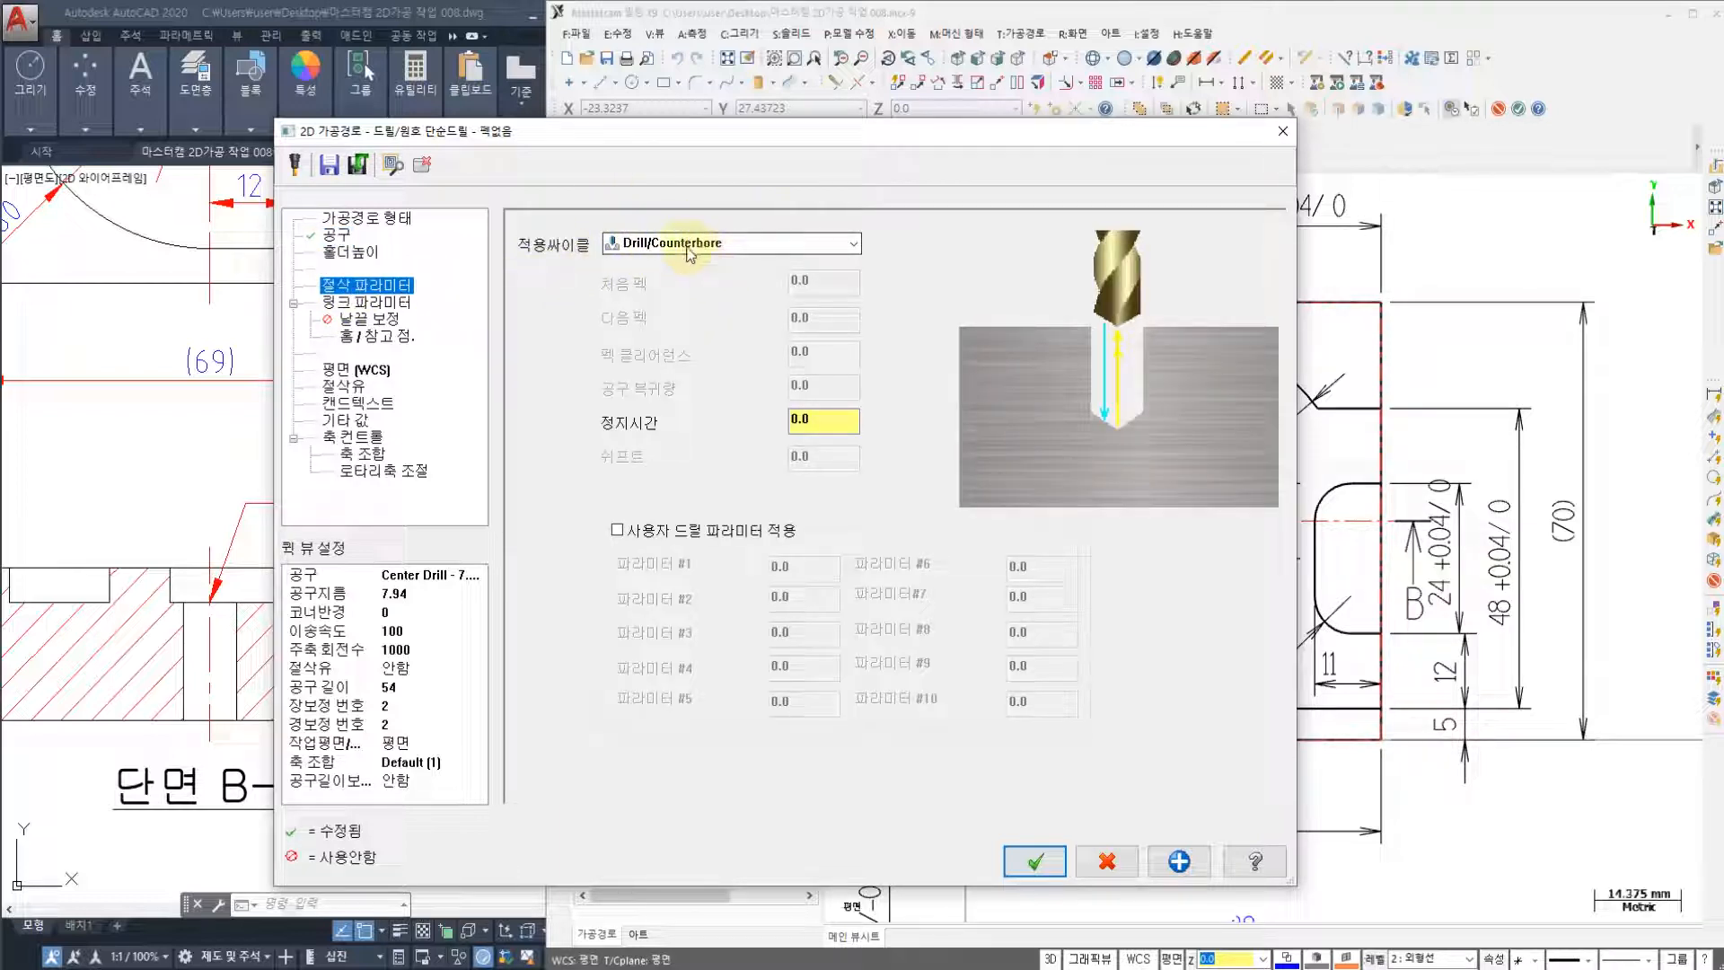
{"action": "double_click", "coordinate": [808, 419]}
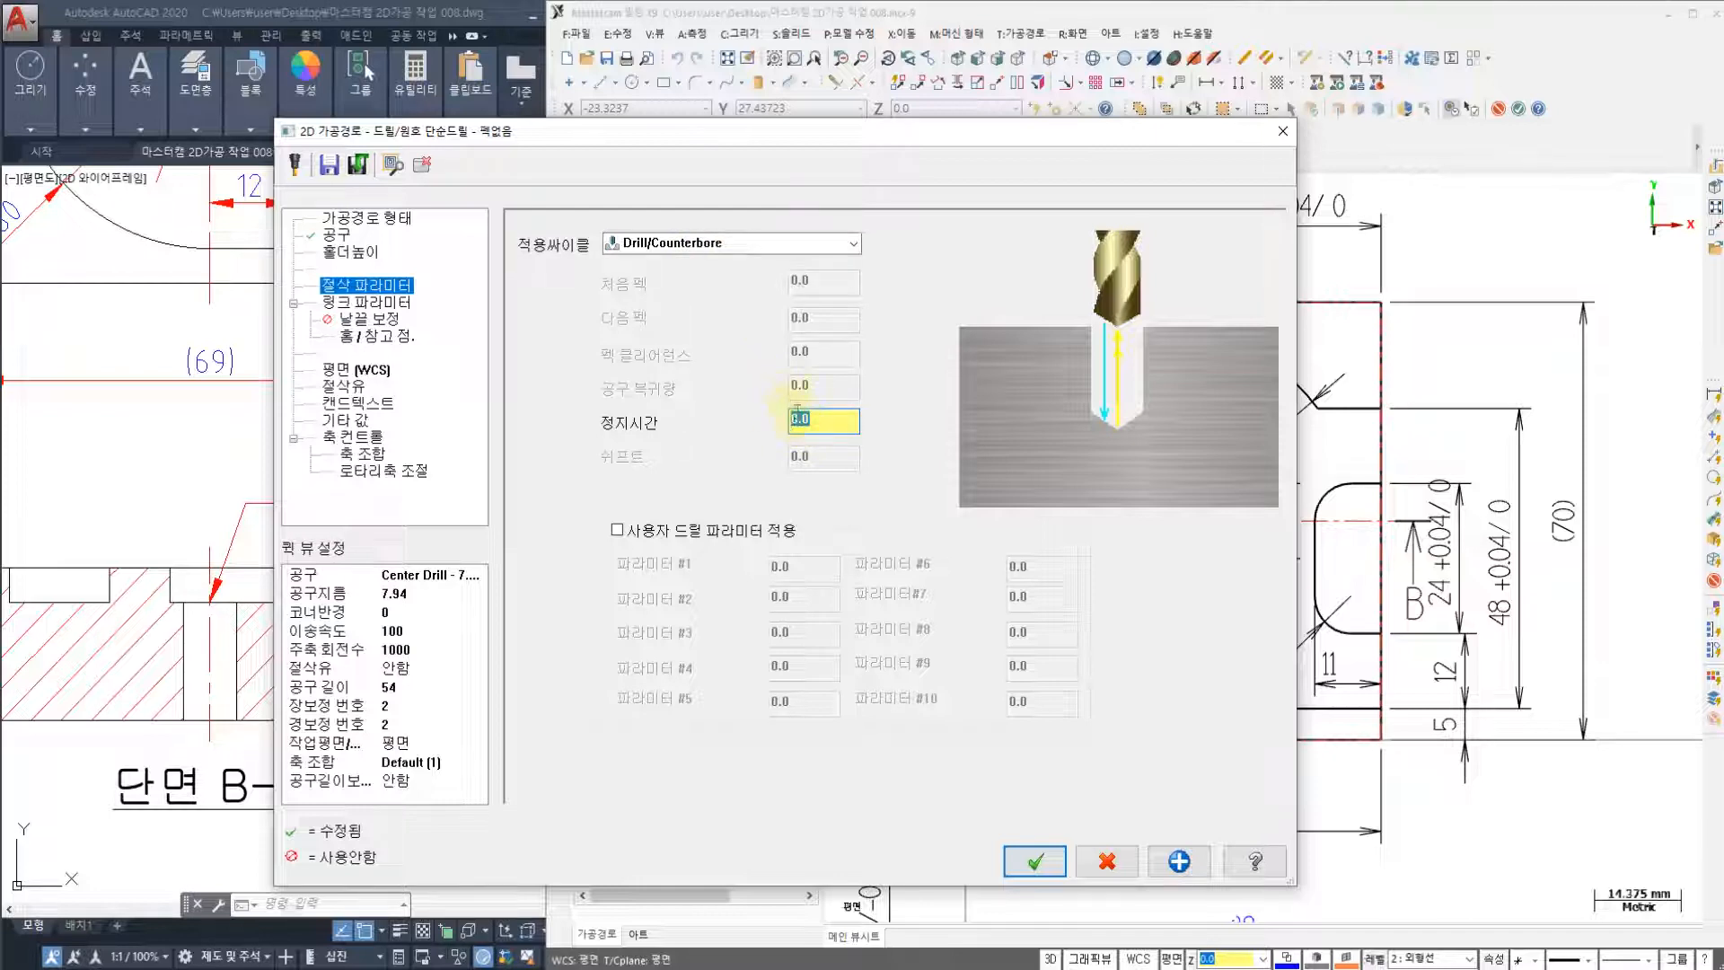
{"action": "left_click", "coordinate": [376, 302]}
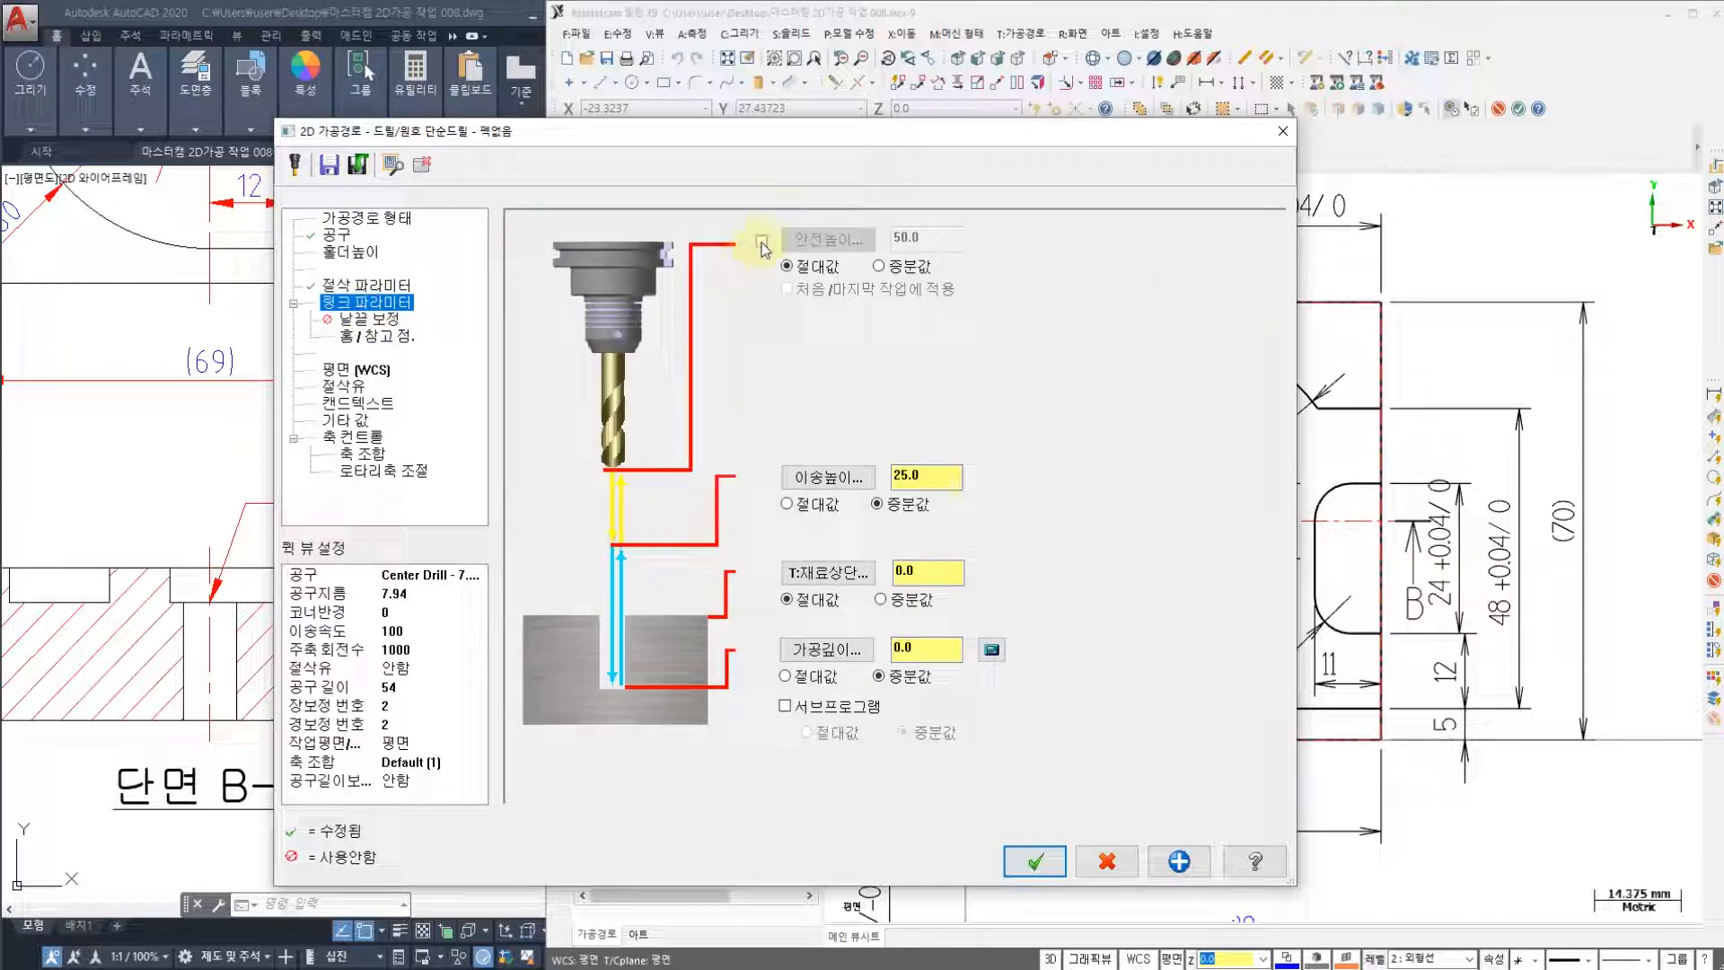
{"action": "left_click", "coordinate": [761, 241]}
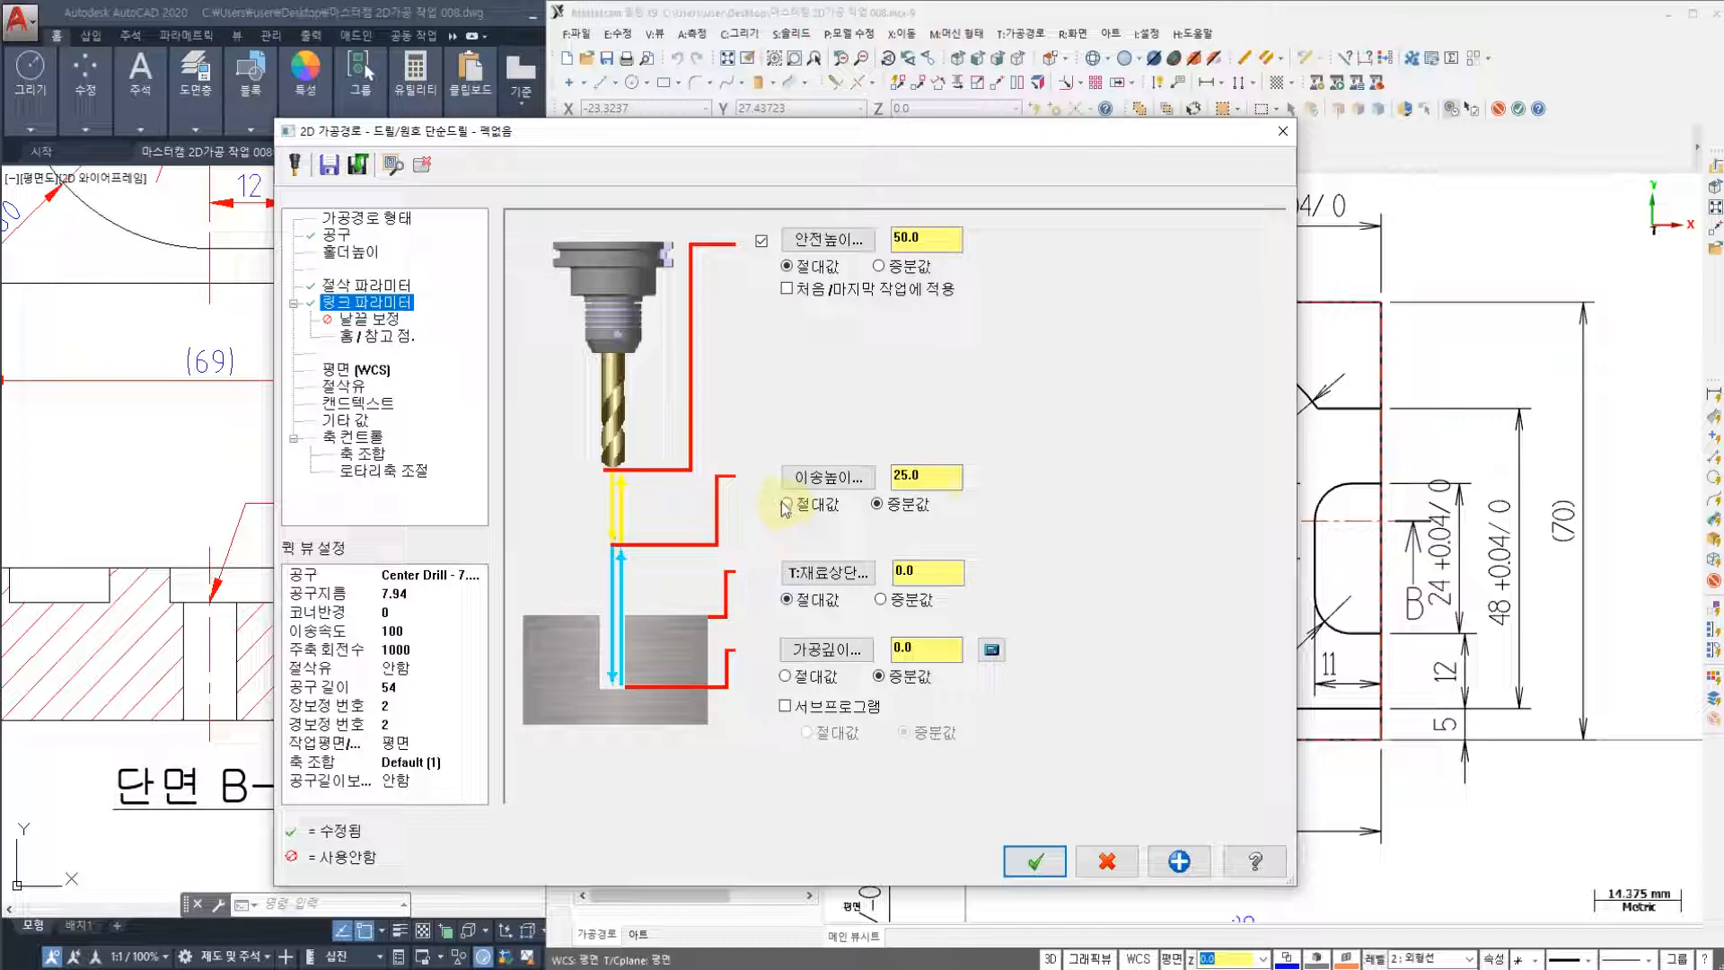
{"action": "left_click", "coordinate": [794, 599]}
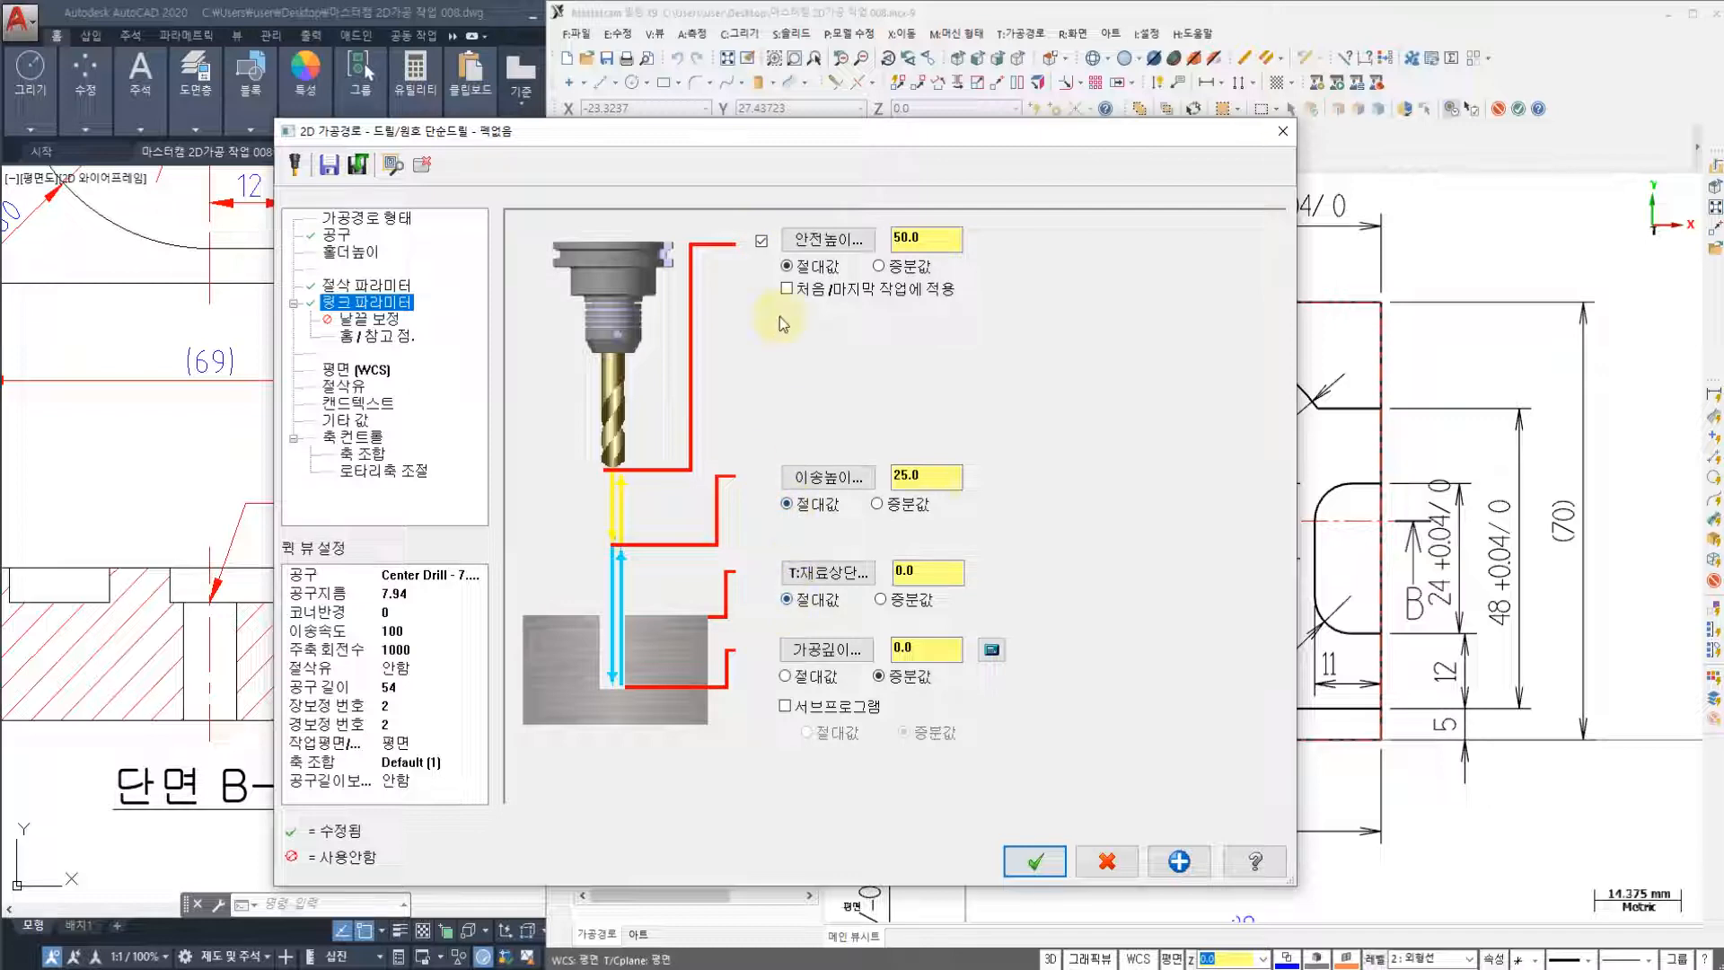
{"action": "left_click", "coordinate": [785, 675]}
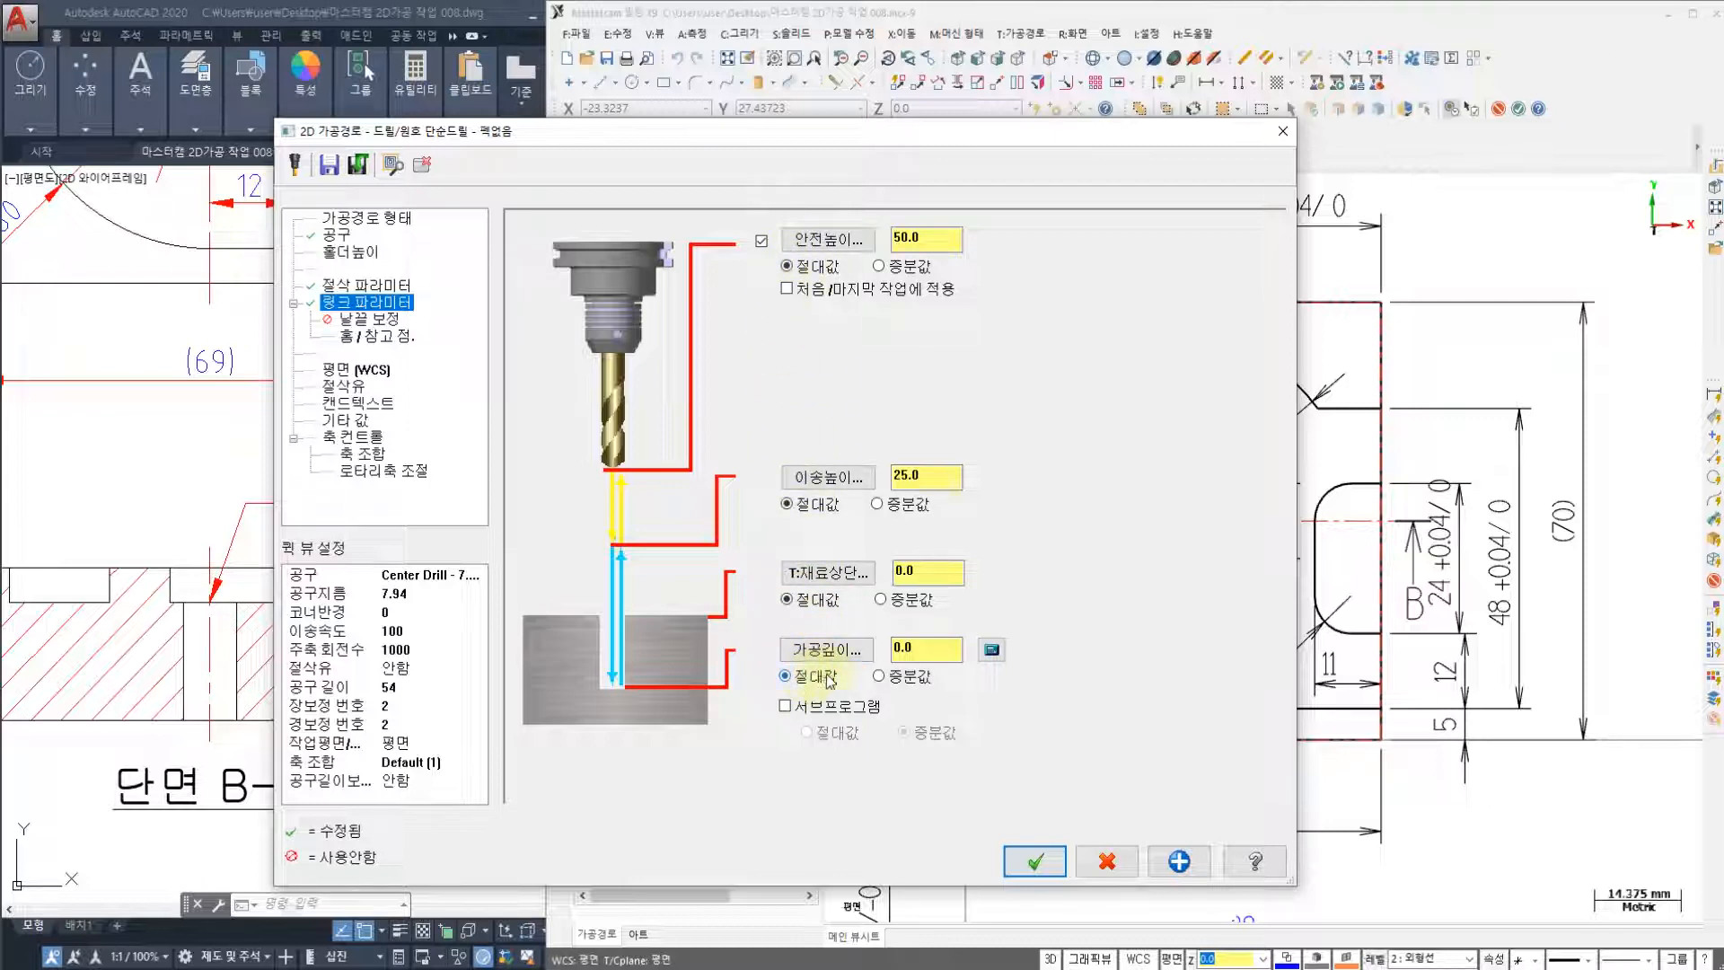
{"action": "double_click", "coordinate": [907, 651]}
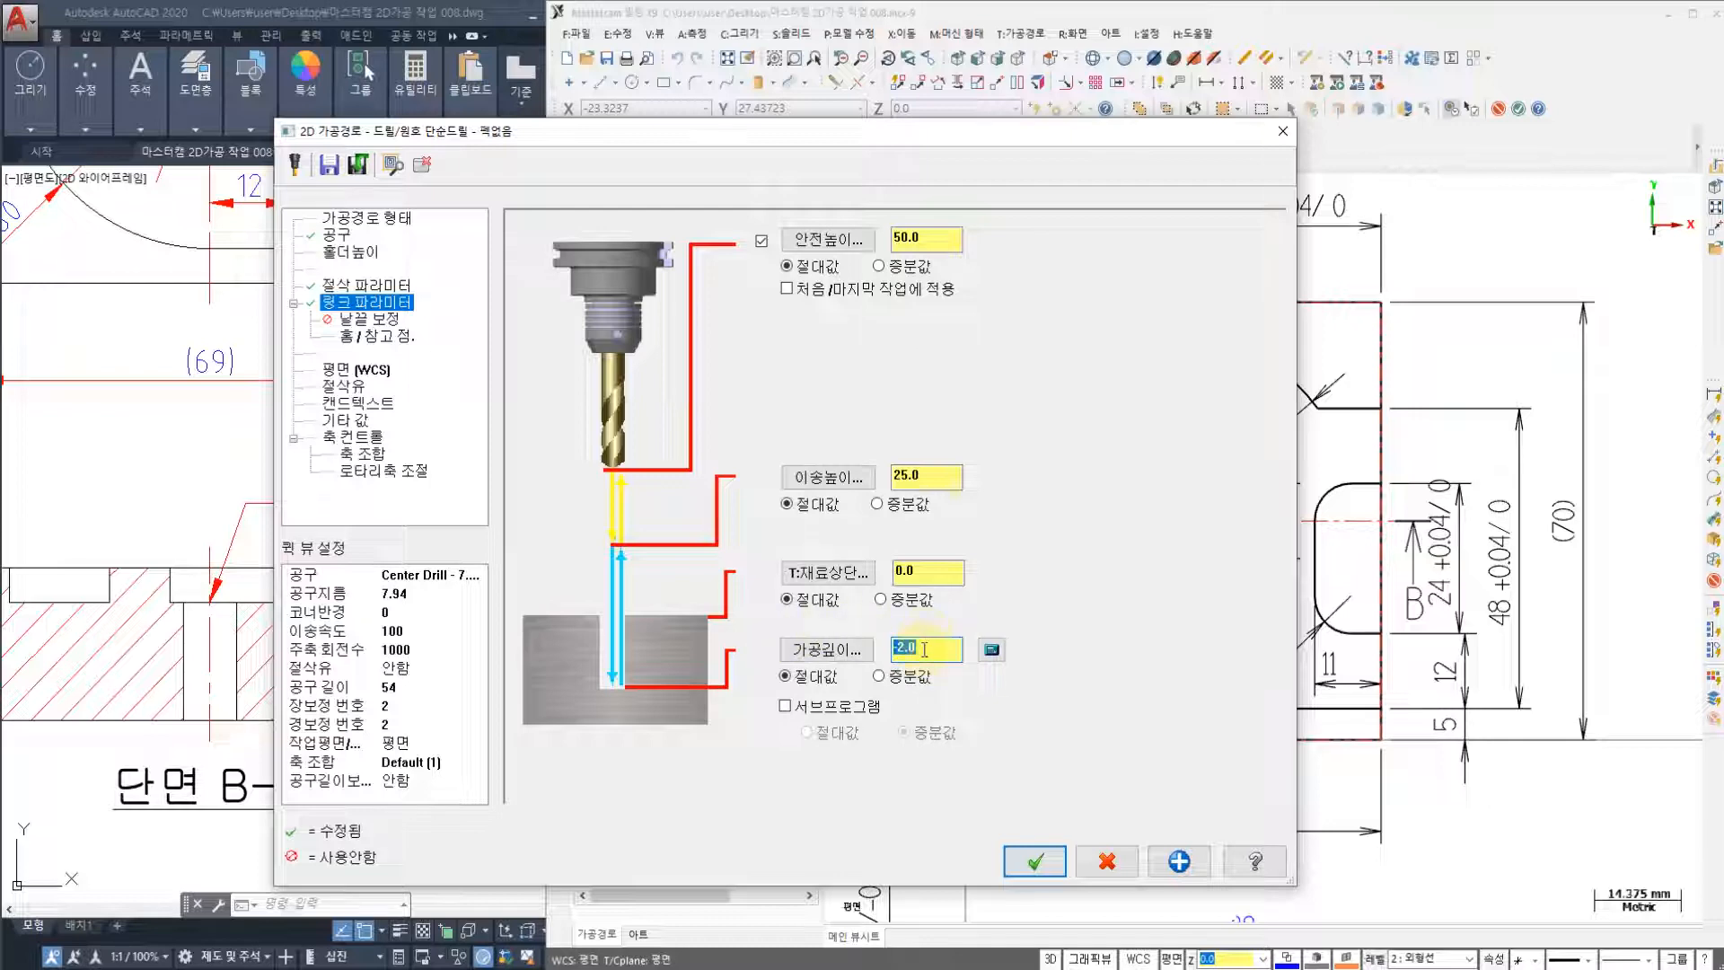
- Turn Flood coolant on for the center drilling operation
{"action": "left_click", "coordinate": [355, 388]}
{"action": "left_click", "coordinate": [879, 358]}
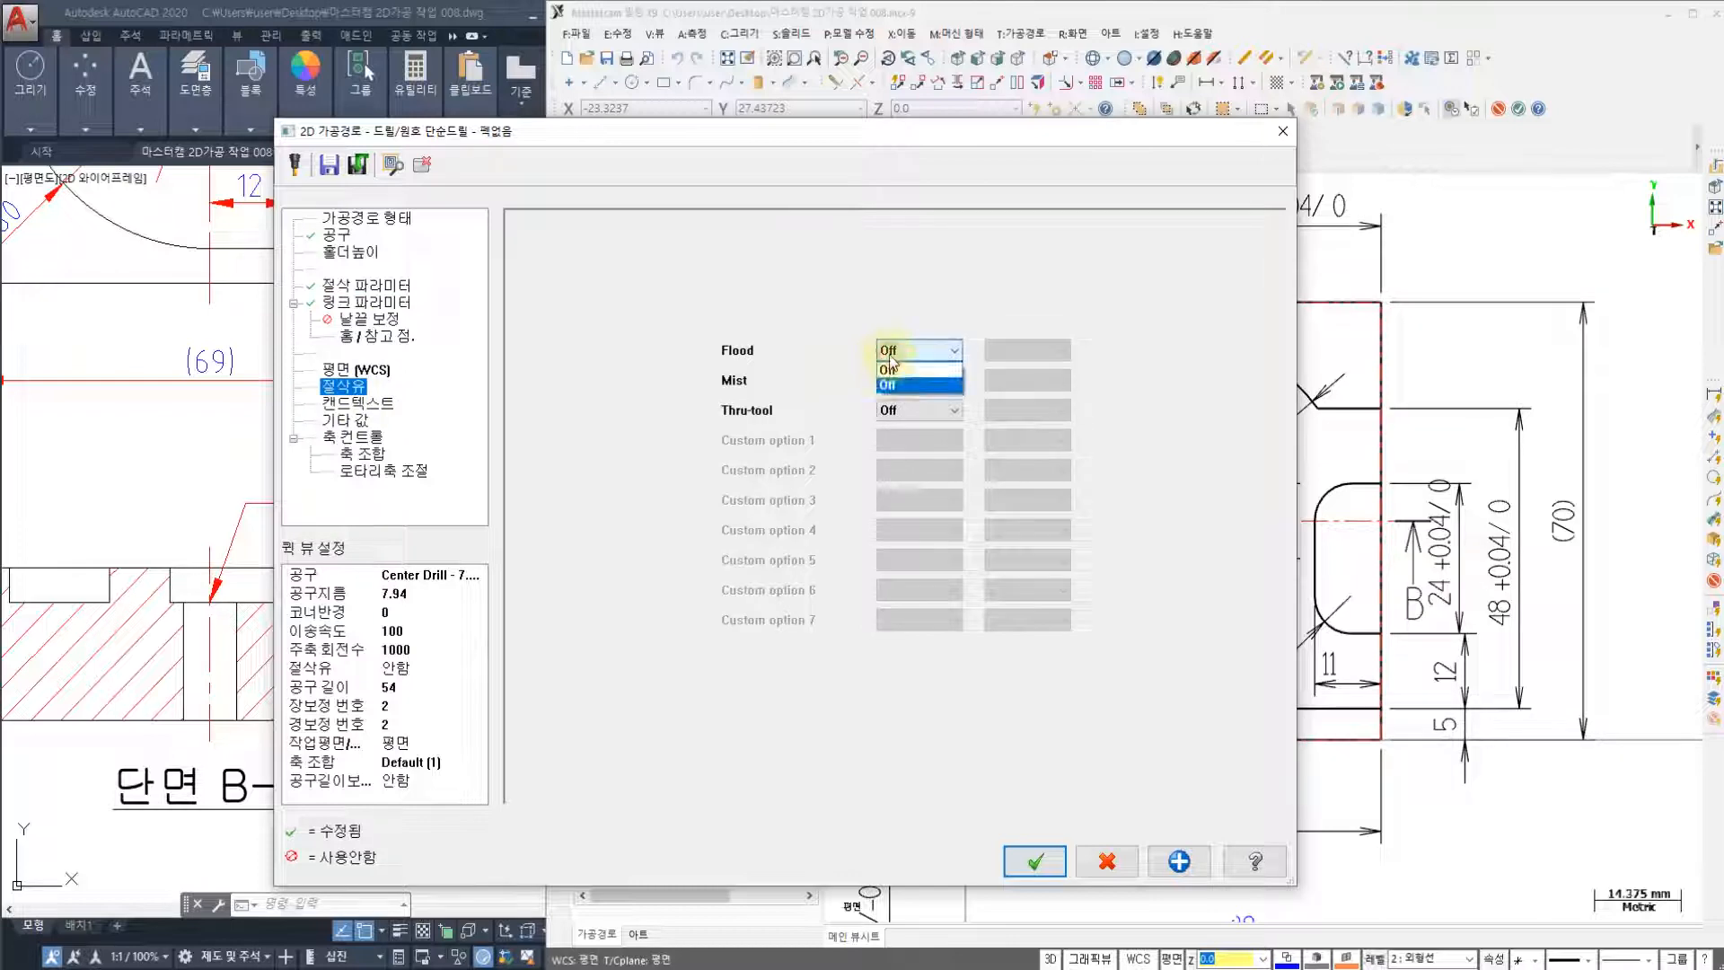
{"action": "left_click", "coordinate": [893, 383]}
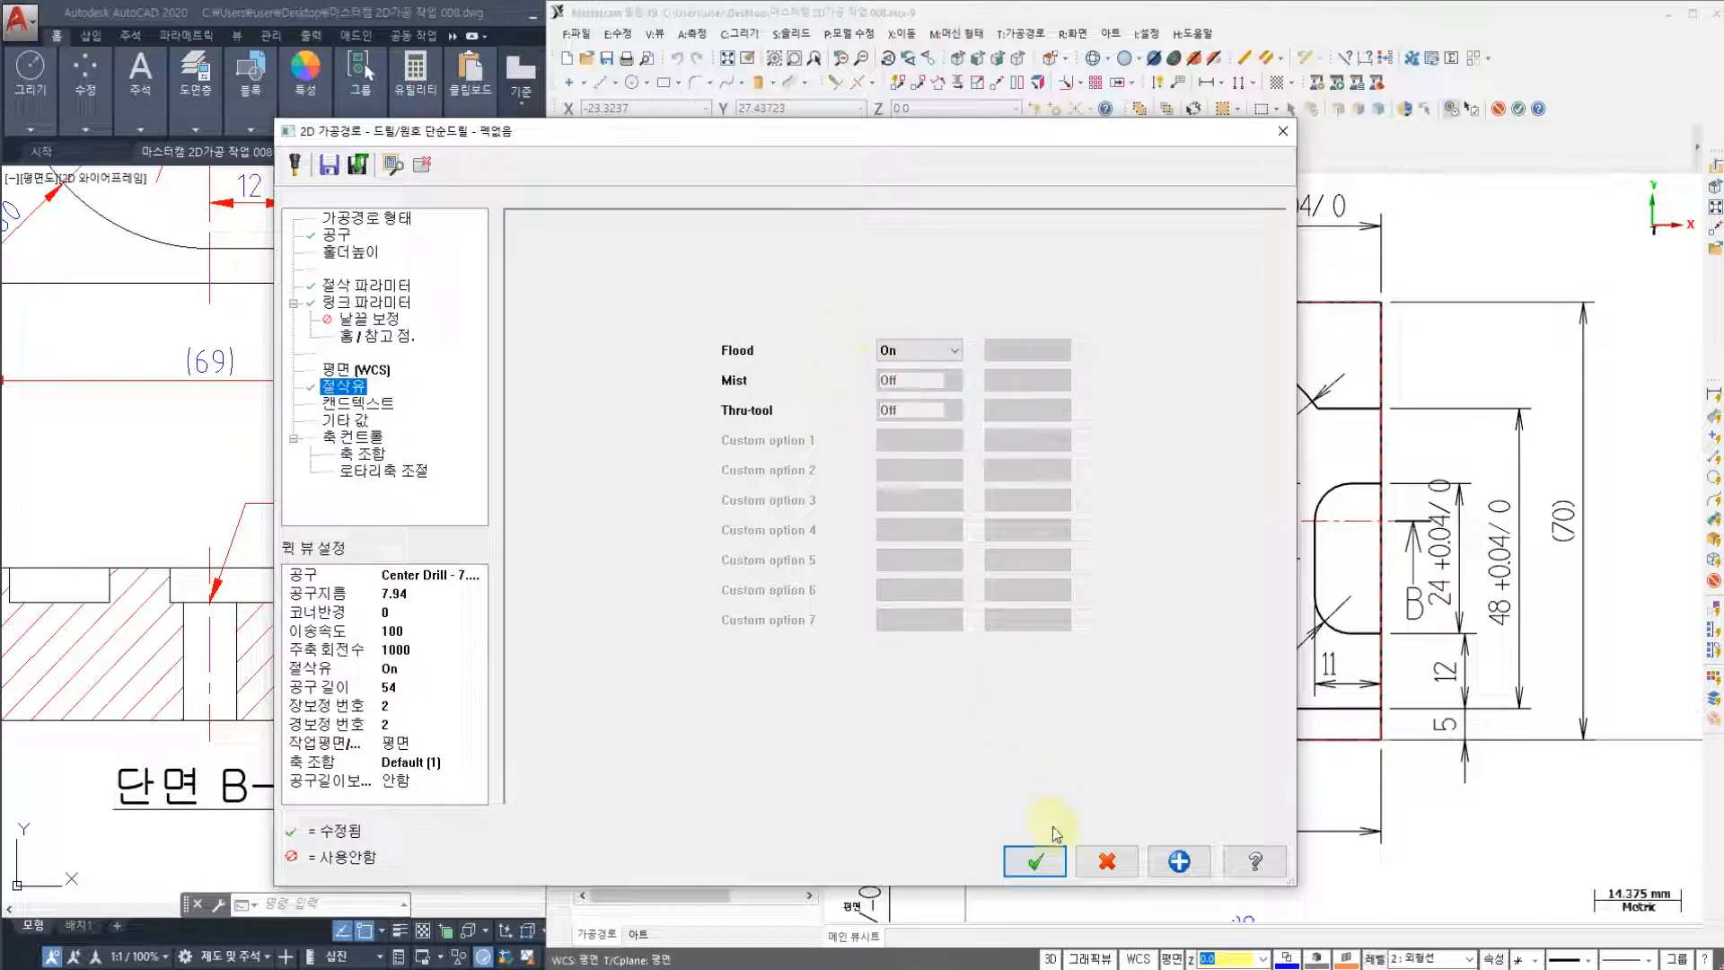
- Accept the center drilling parameters to generate the toolpath and examine it against the stock in the front view
{"action": "left_click", "coordinate": [1035, 860]}
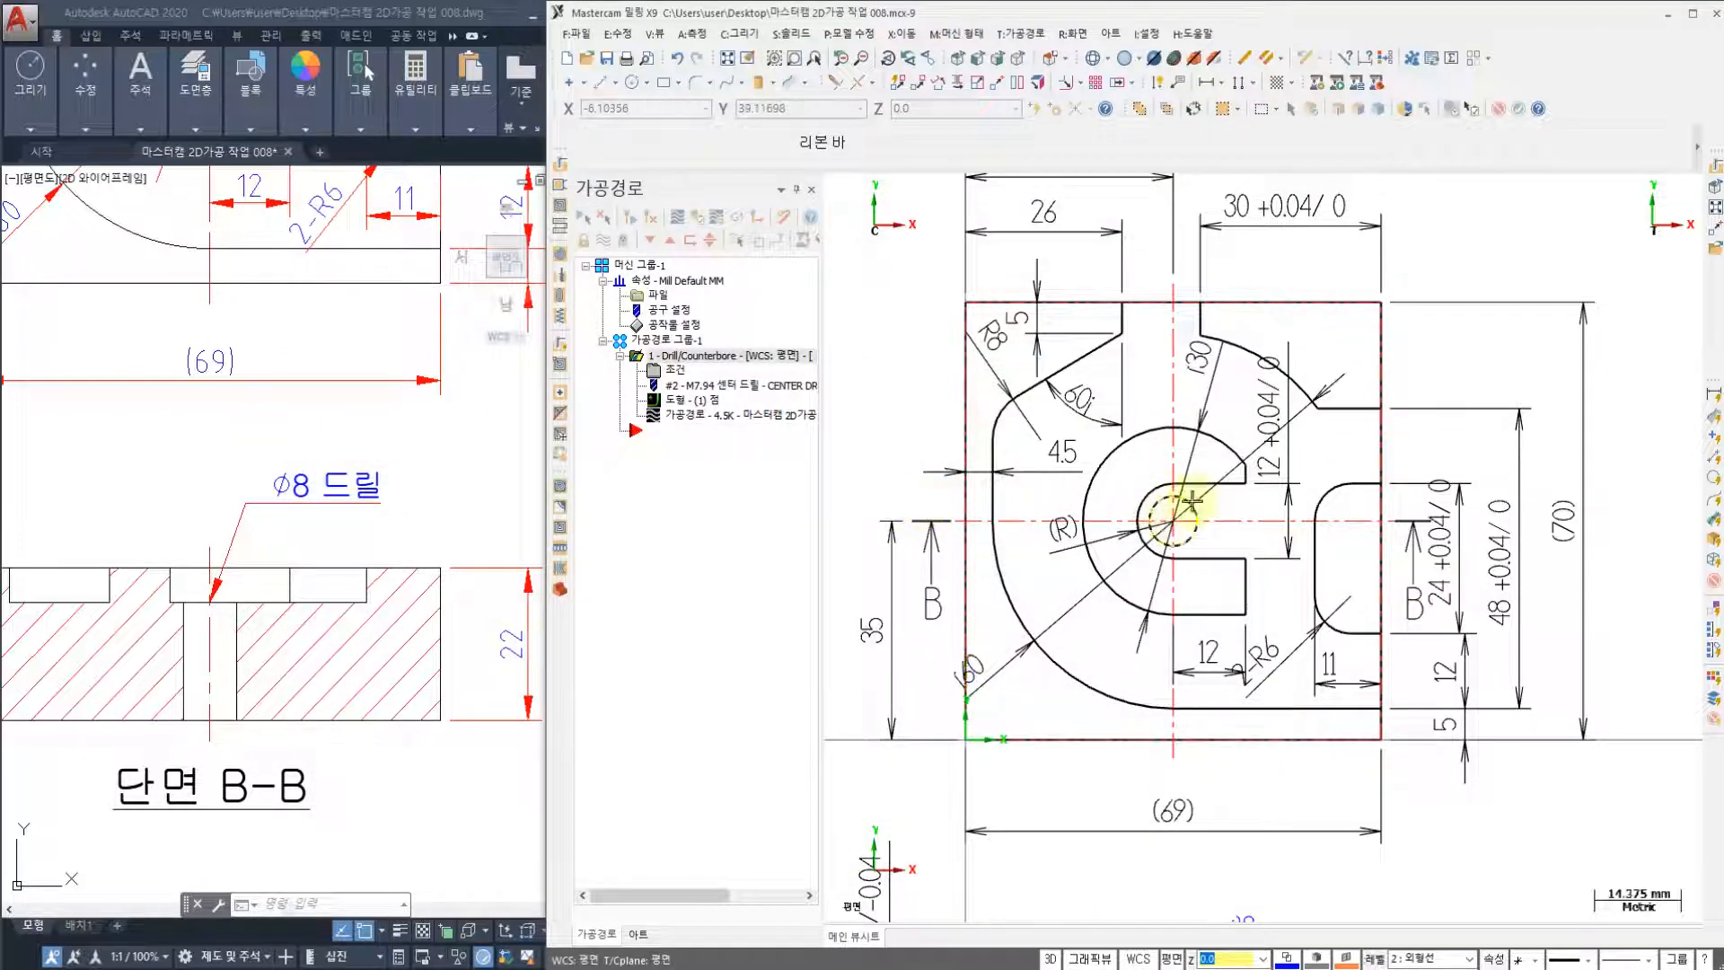
{"action": "right_click", "coordinate": [913, 385]}
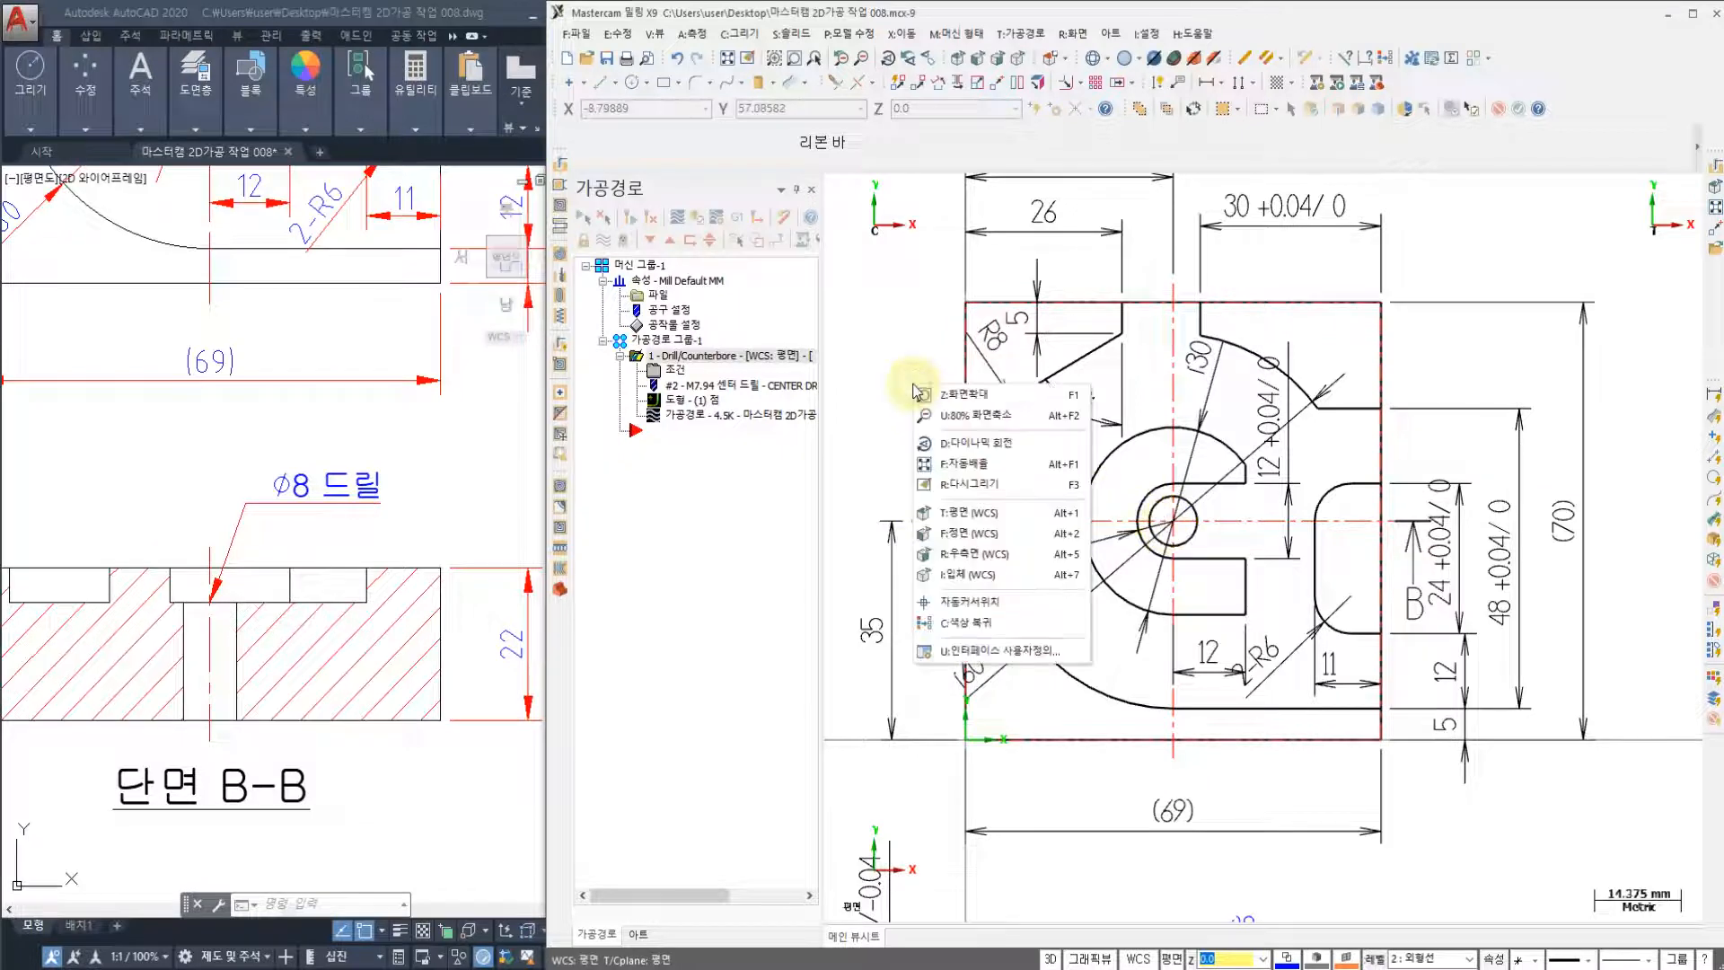
{"action": "left_click", "coordinate": [1010, 531]}
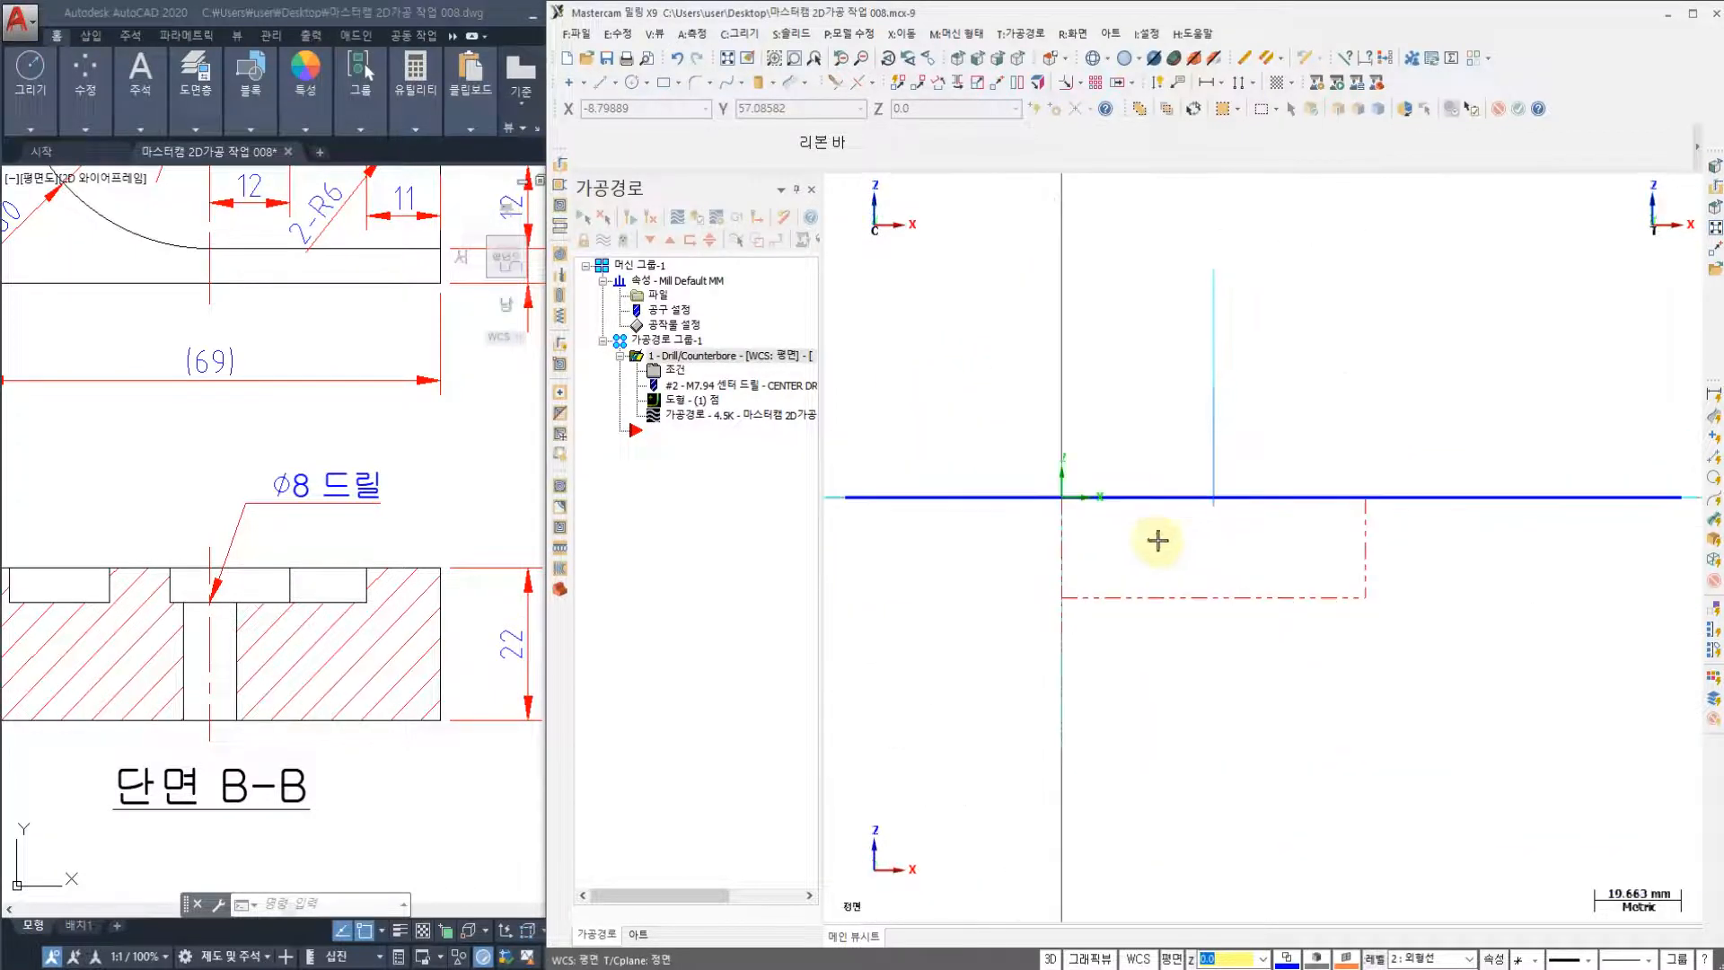
{"action": "scroll", "coordinate": [1155, 495], "scroll_direction": "up", "scroll_amount": 4}
{"action": "scroll", "coordinate": [1239, 500], "scroll_direction": "up", "scroll_amount": 1}
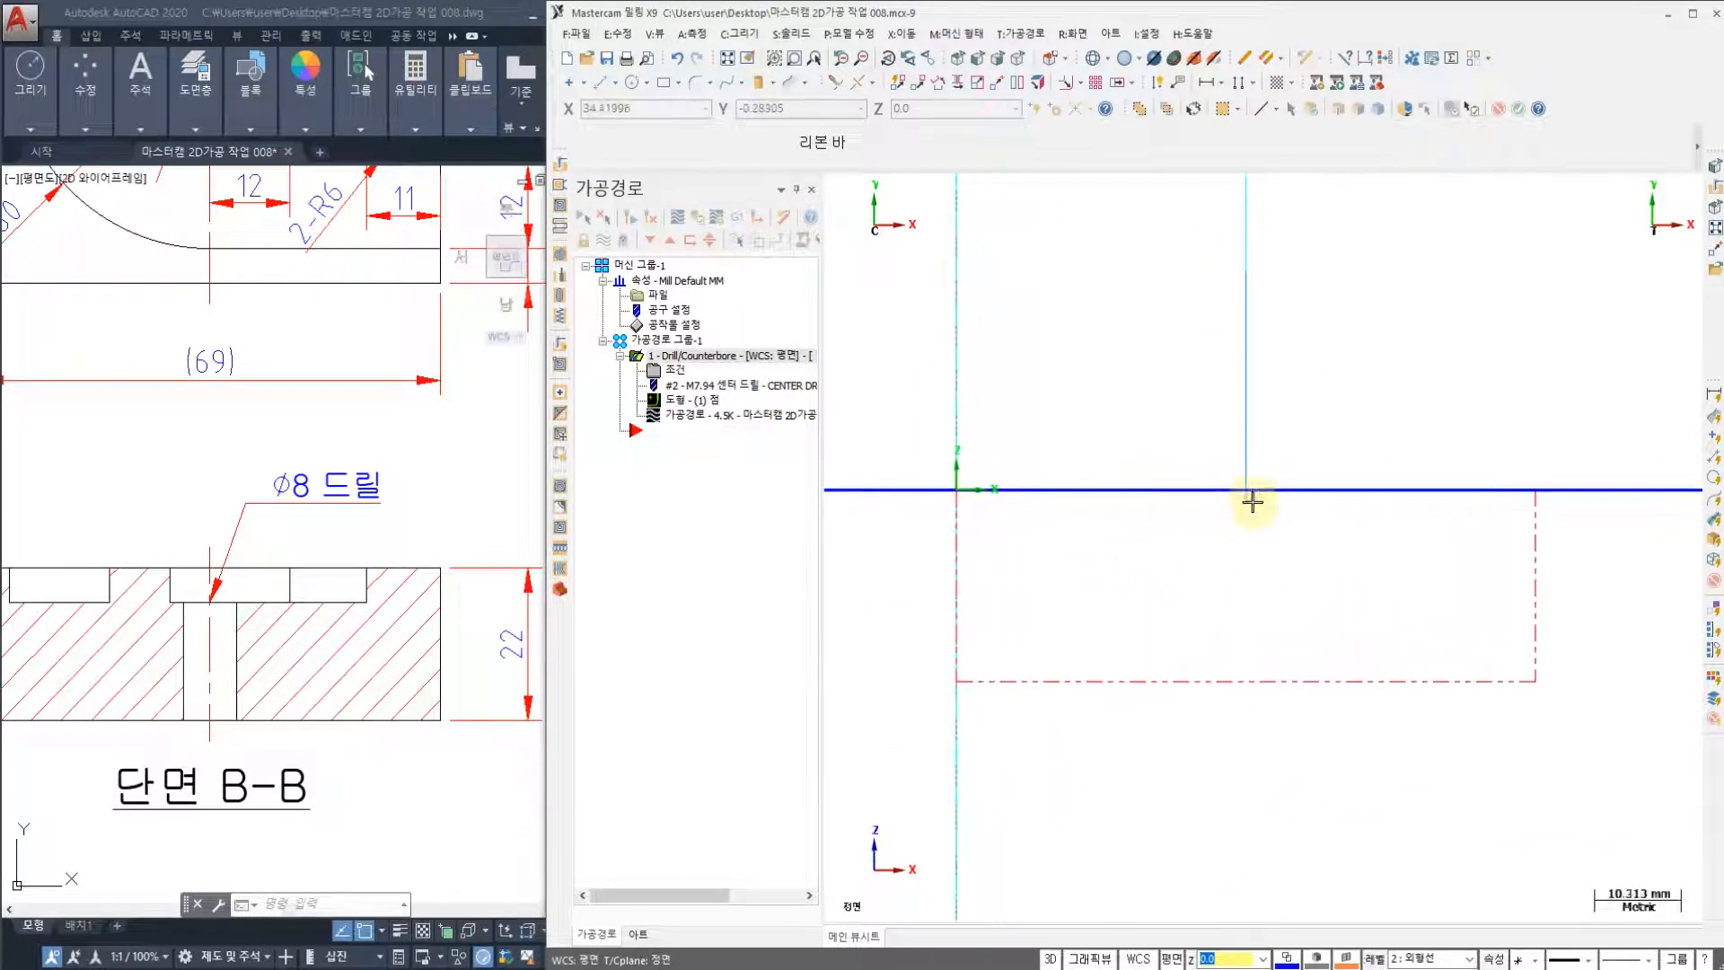
{"action": "scroll", "coordinate": [1185, 476], "scroll_direction": "down", "scroll_amount": 2}
{"action": "middle_click_drag", "start_coordinate": [1112, 410], "coordinate": [1099, 438]}
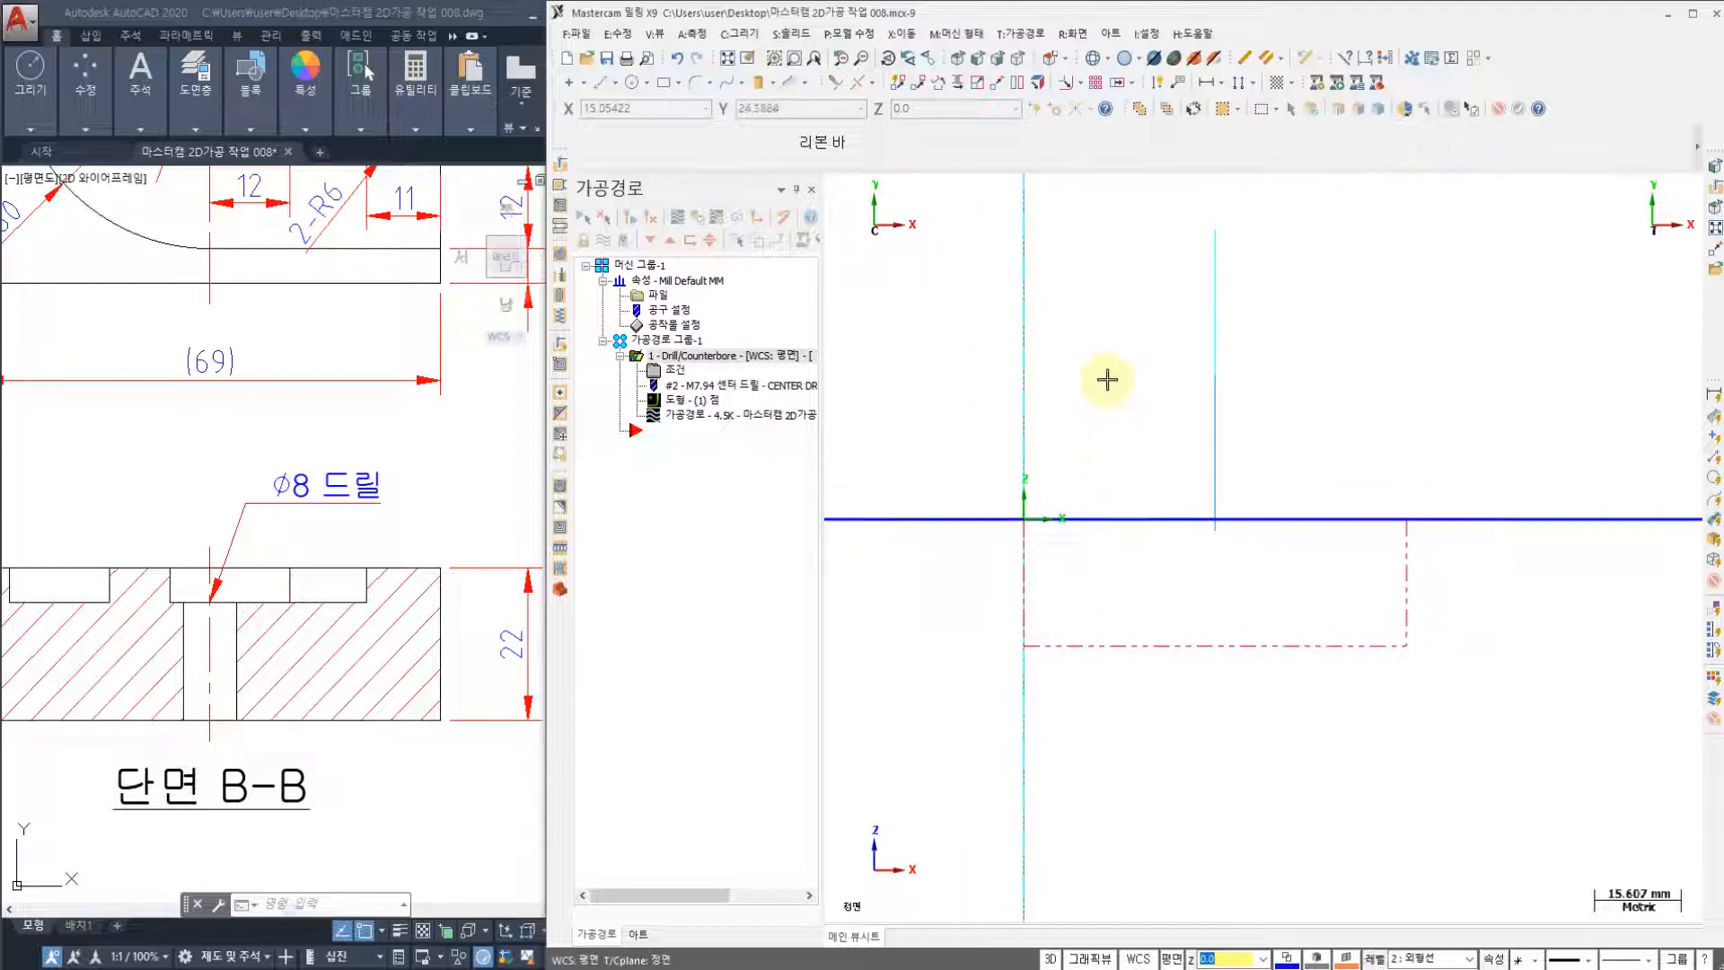
{"action": "middle_click_drag", "start_coordinate": [1122, 190], "coordinate": [1106, 266]}
- Backplot the center drilling toolpath to check its tool motion from the front, and return to the top view
{"action": "left_click", "coordinate": [663, 416]}
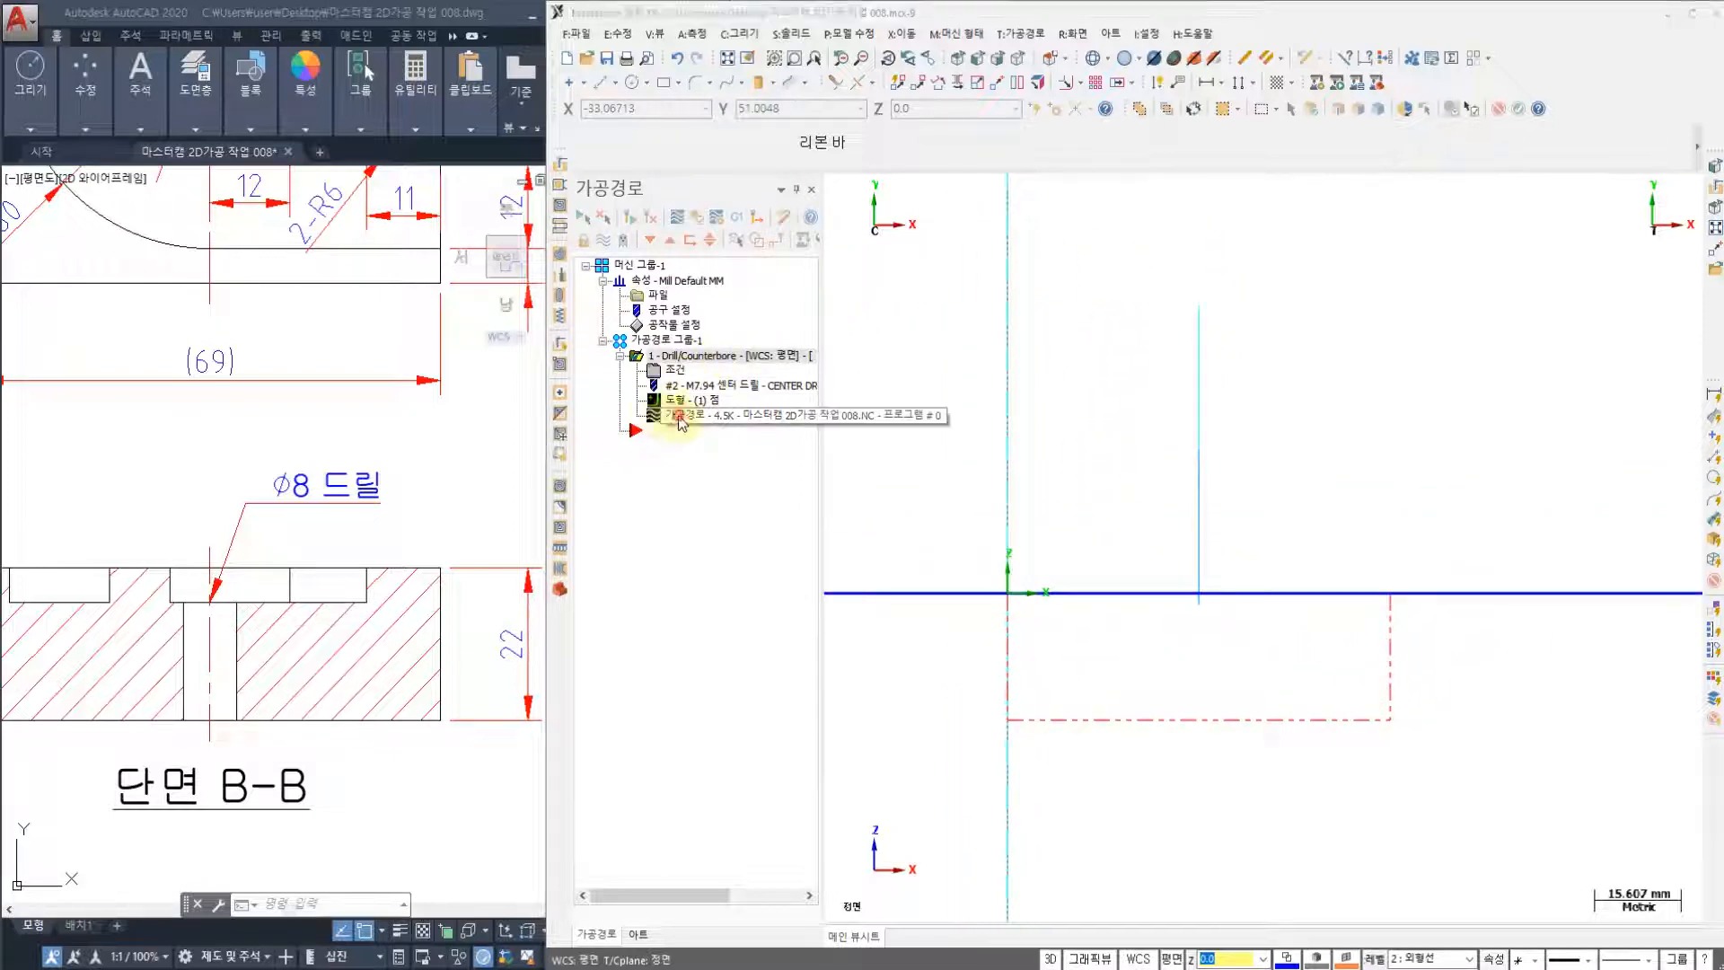
{"action": "left_click", "coordinate": [834, 189]}
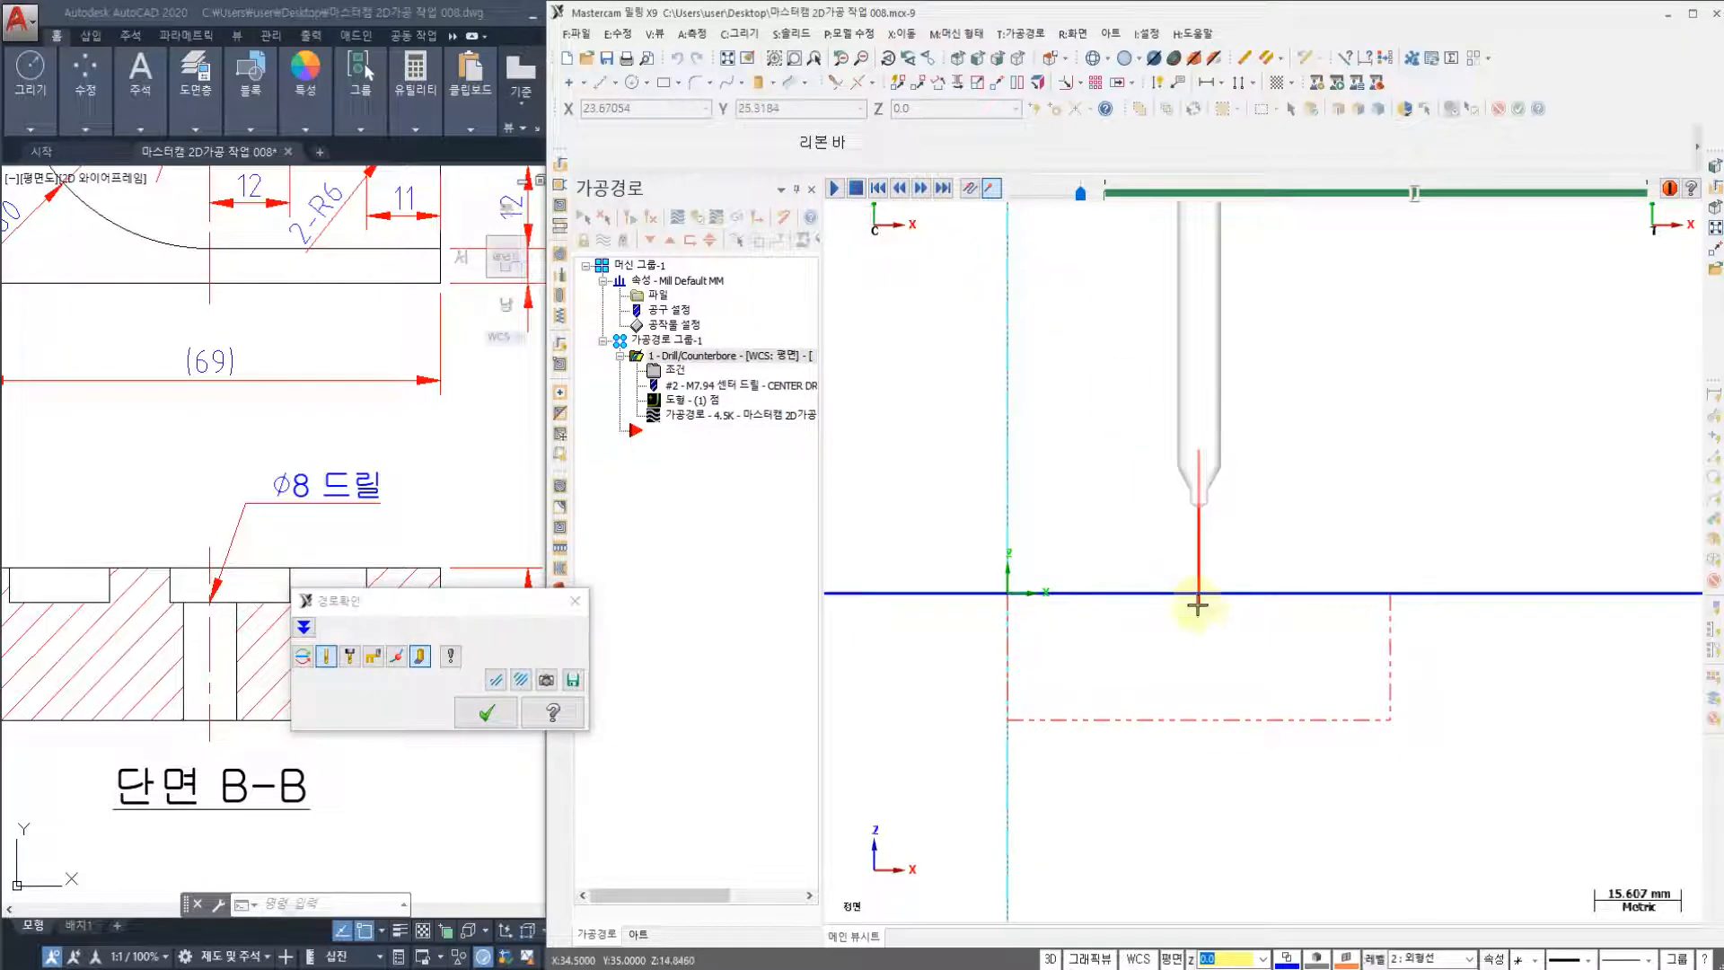
{"action": "scroll", "coordinate": [1194, 616], "scroll_direction": "up", "scroll_amount": 2}
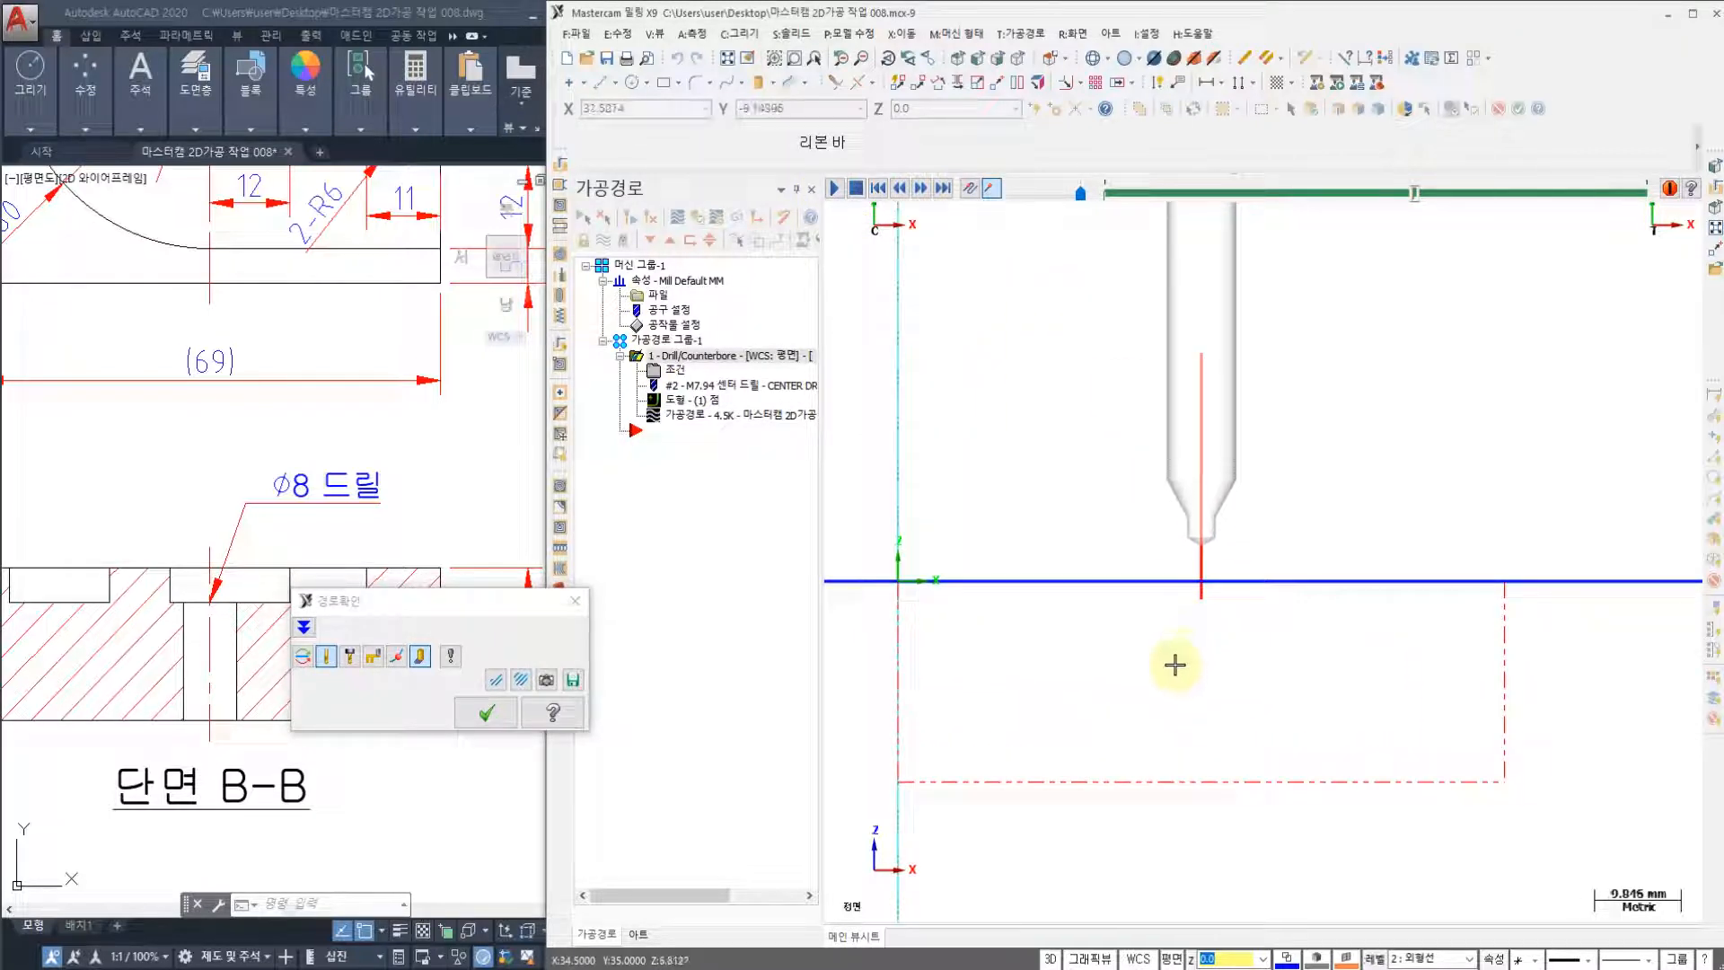
{"action": "left_click", "coordinate": [486, 713]}
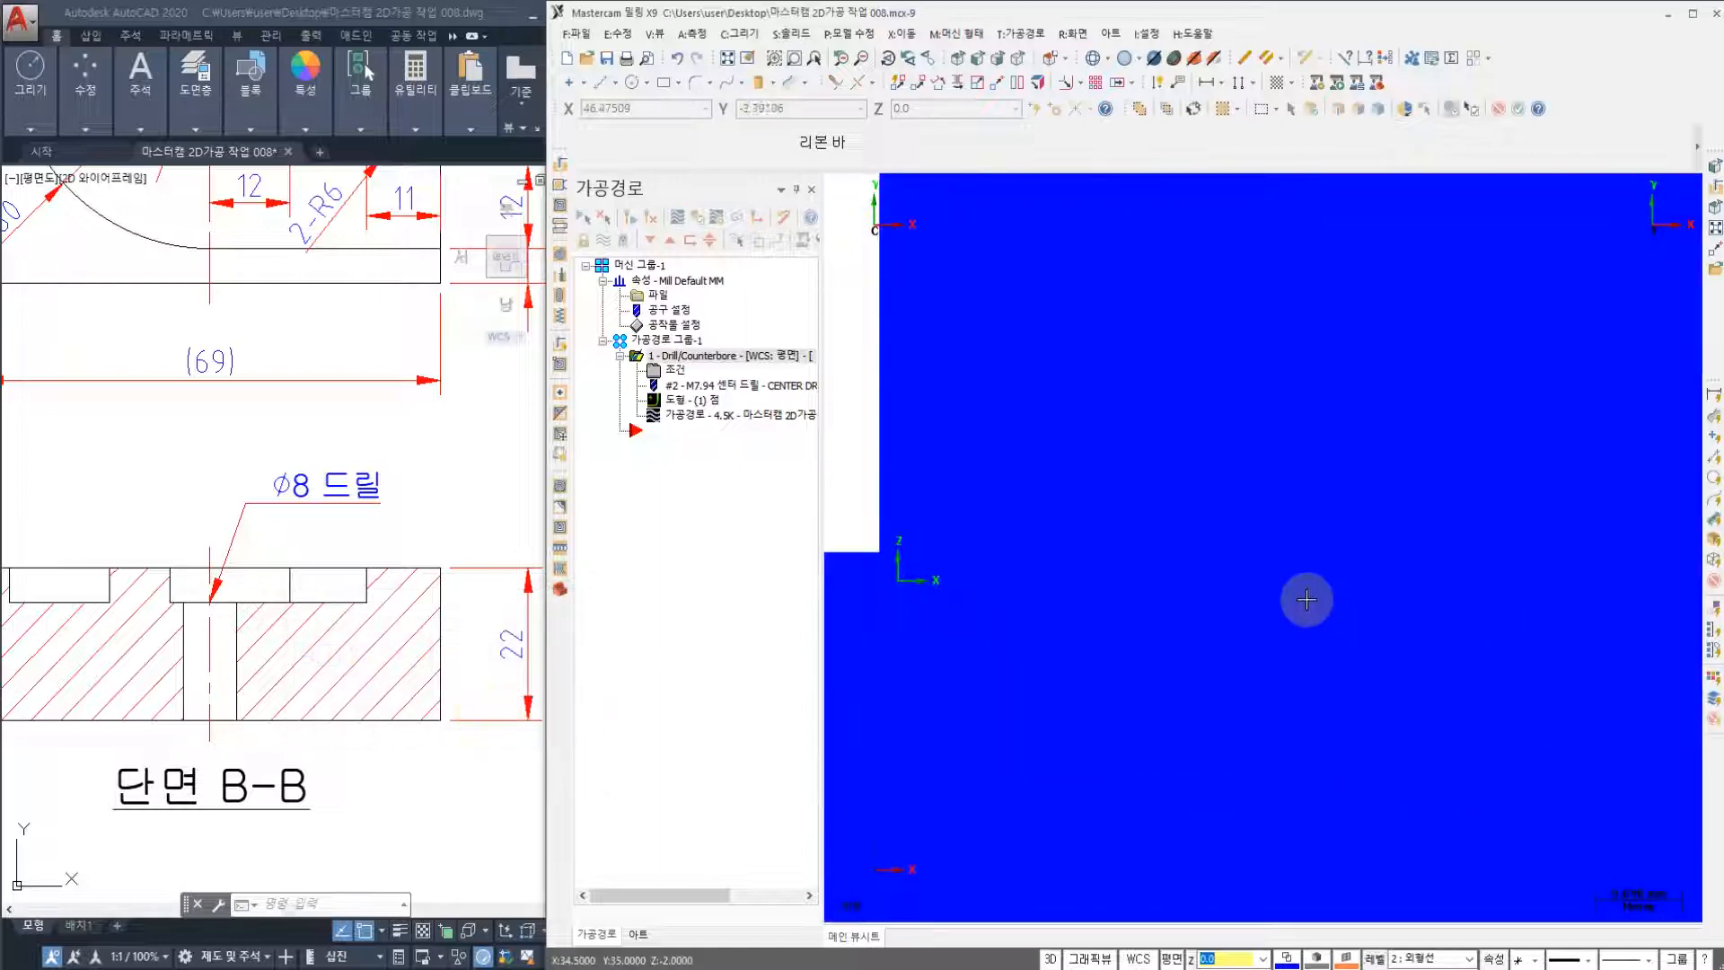
{"action": "scroll", "coordinate": [1228, 620], "scroll_direction": "up", "scroll_amount": 3}
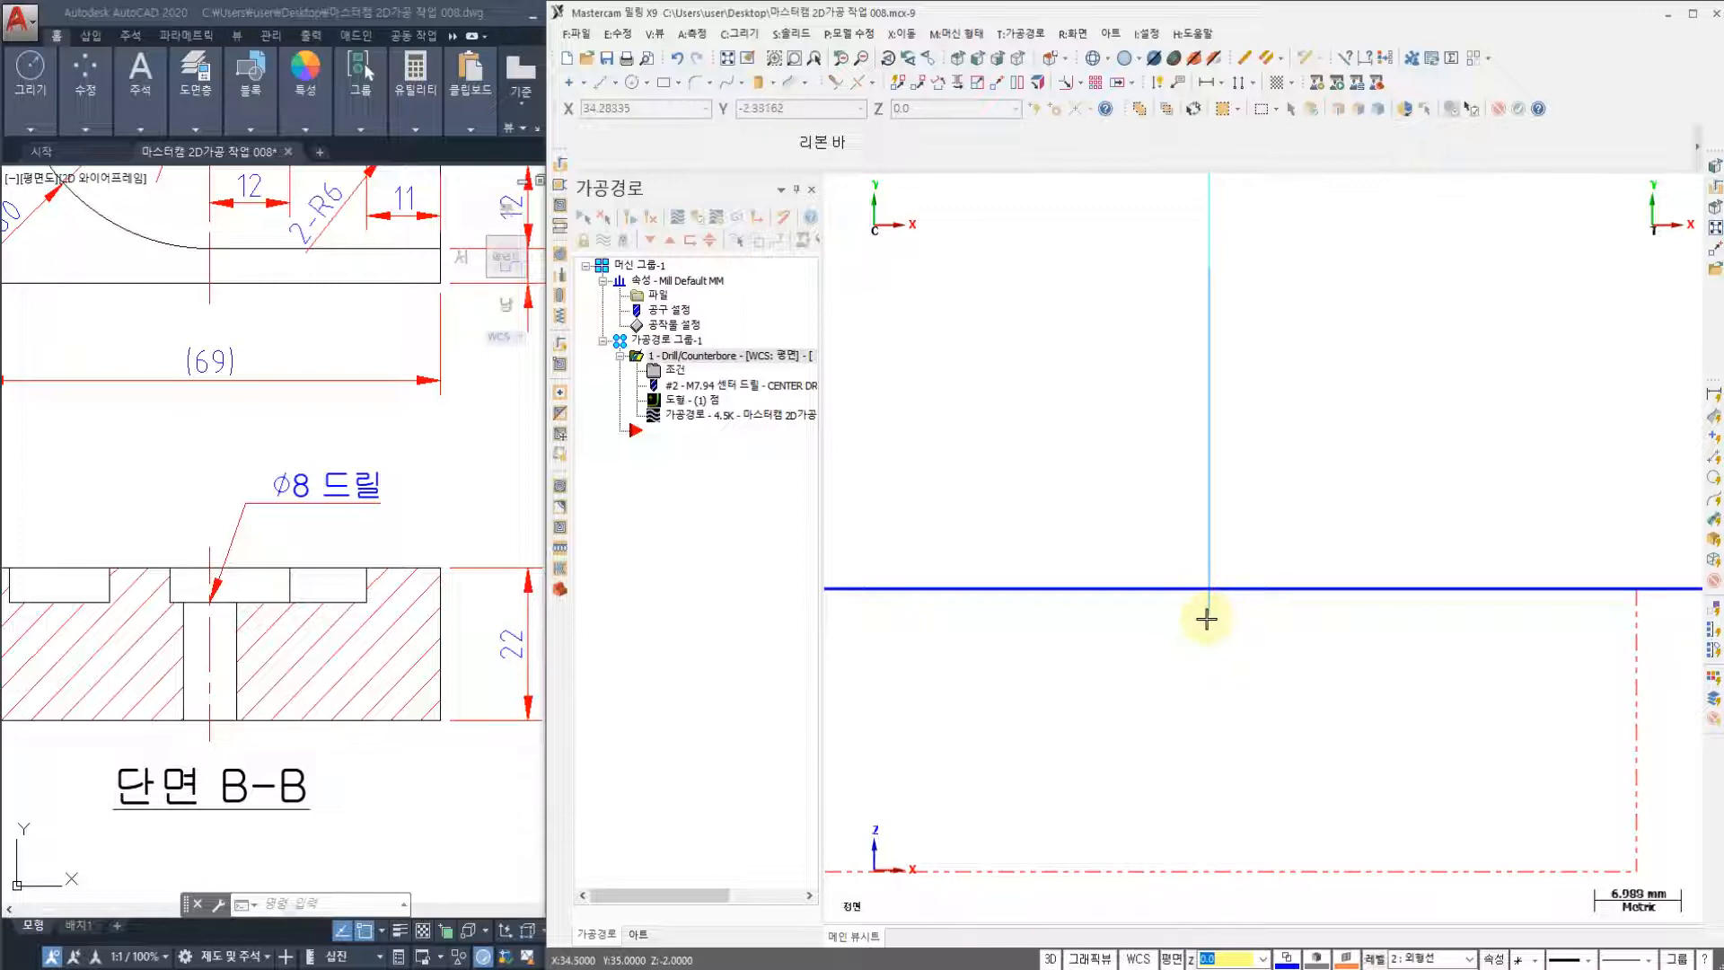
{"action": "scroll", "coordinate": [1177, 588], "scroll_direction": "down", "scroll_amount": 2}
{"action": "right_click", "coordinate": [985, 380]}
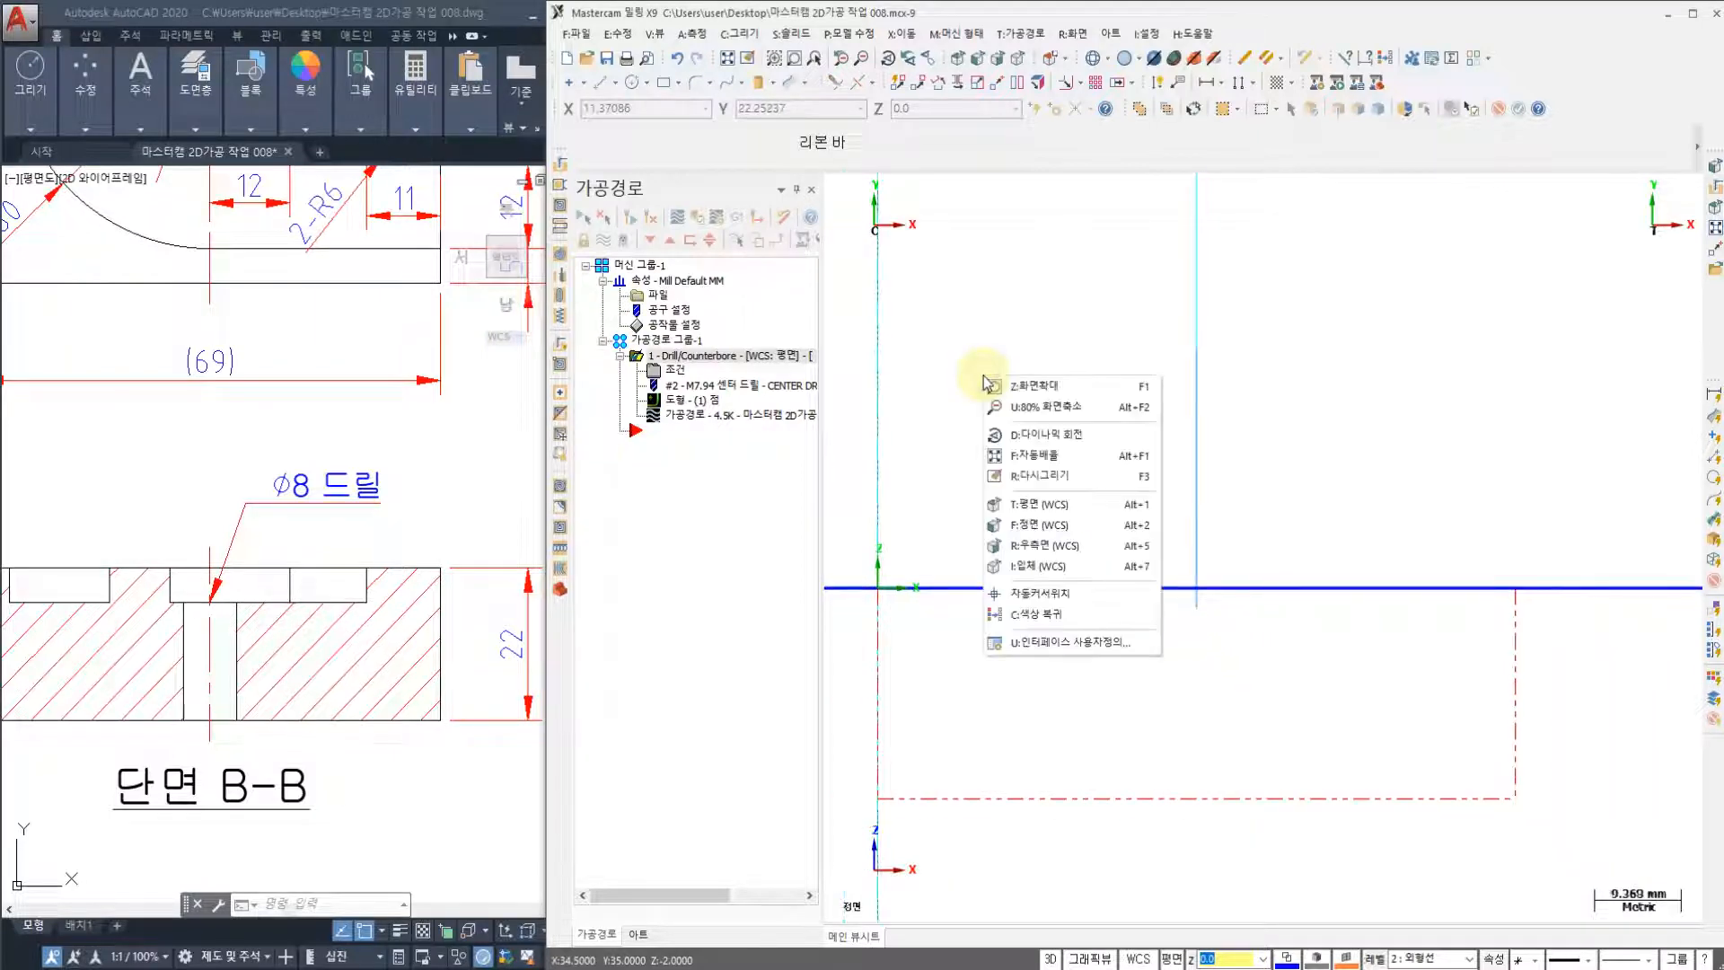
{"action": "left_click", "coordinate": [1037, 501]}
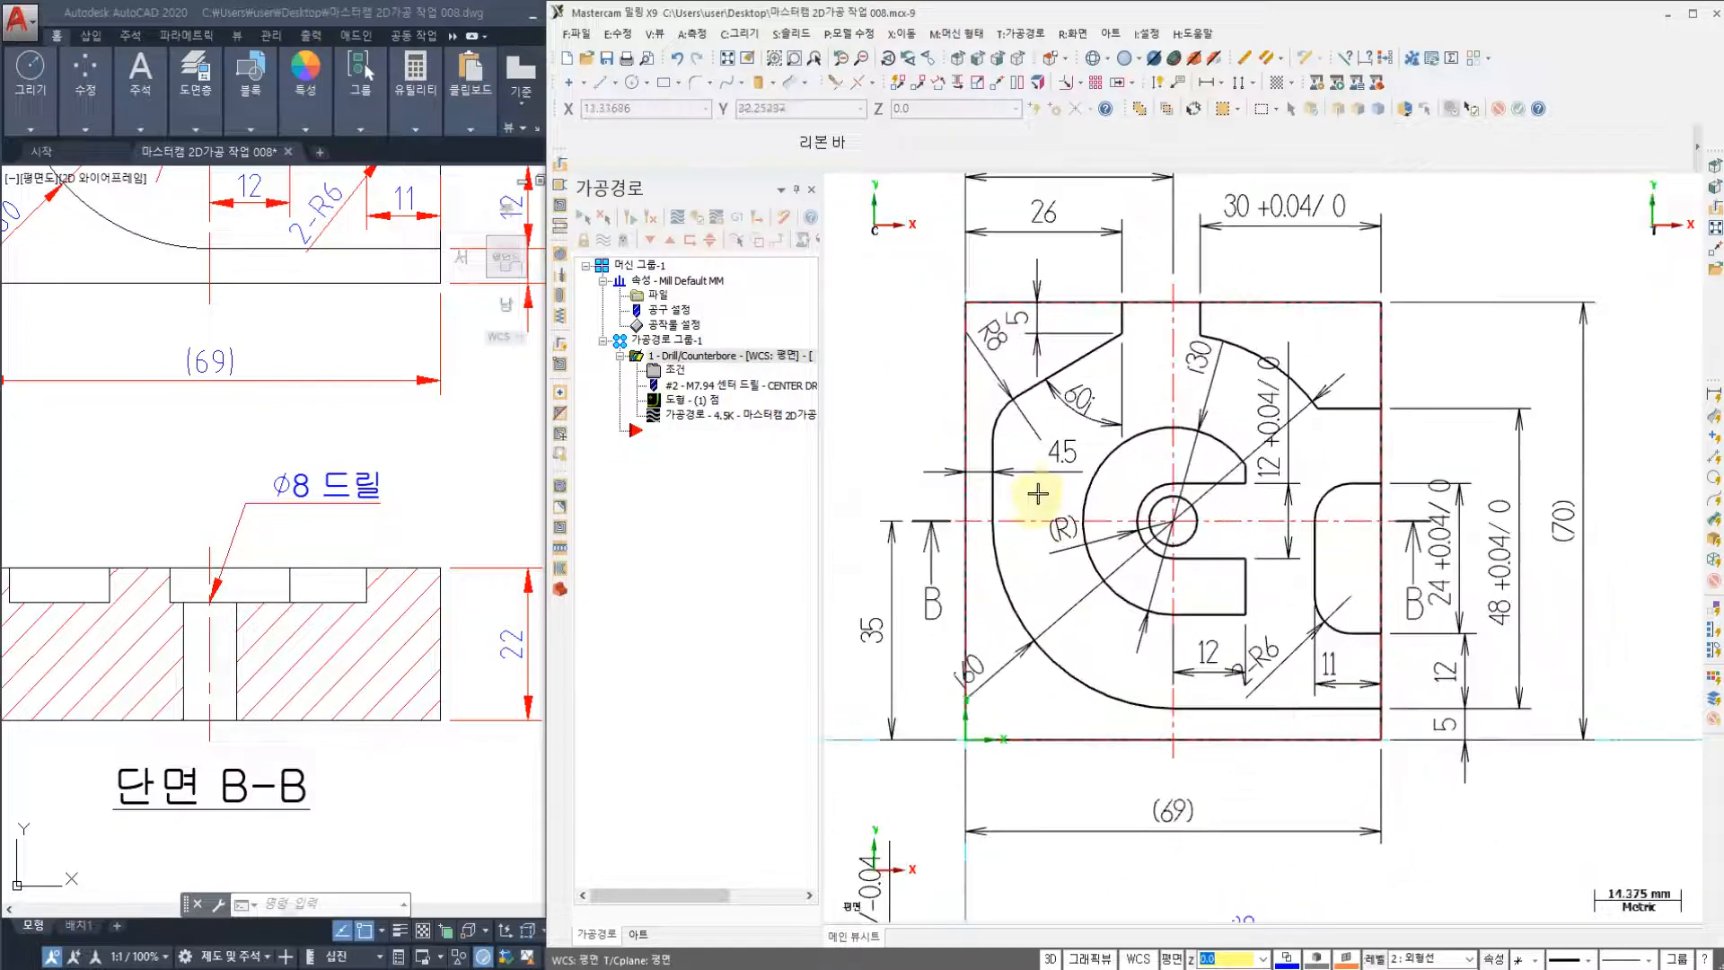
- Start a second drill toolpath on the central hole, reusing the last drill point selection
{"action": "scroll", "coordinate": [1034, 485], "scroll_direction": "down", "scroll_amount": 1}
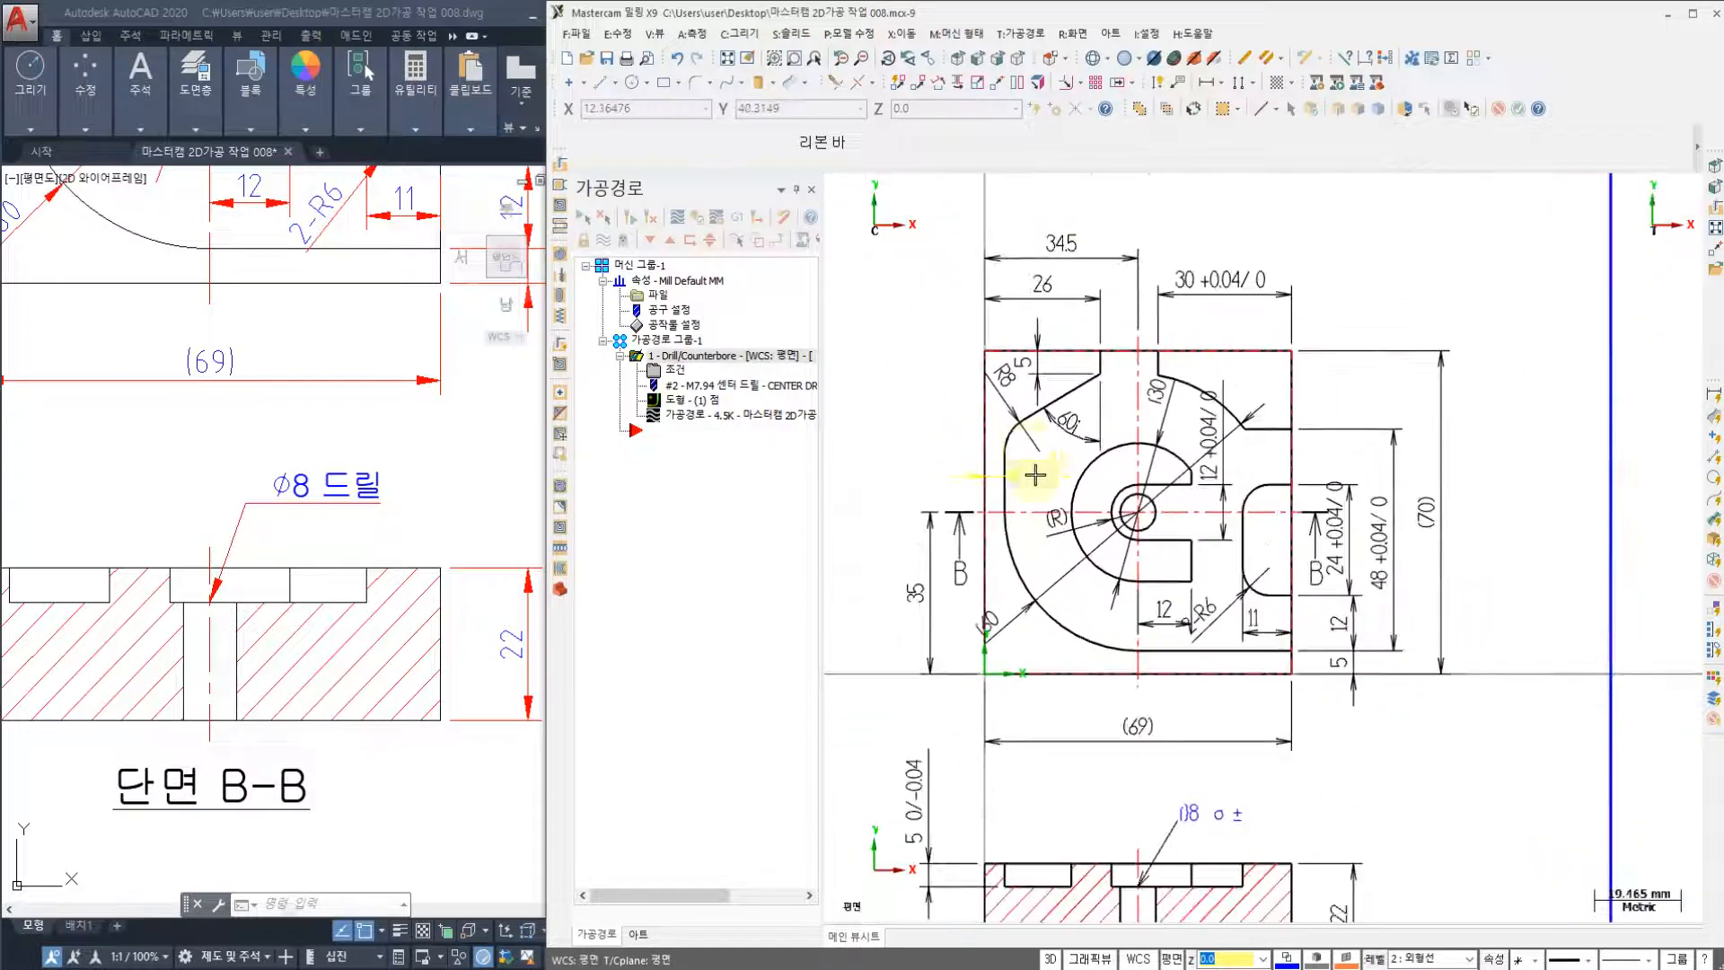
{"action": "left_click", "coordinate": [1021, 34]}
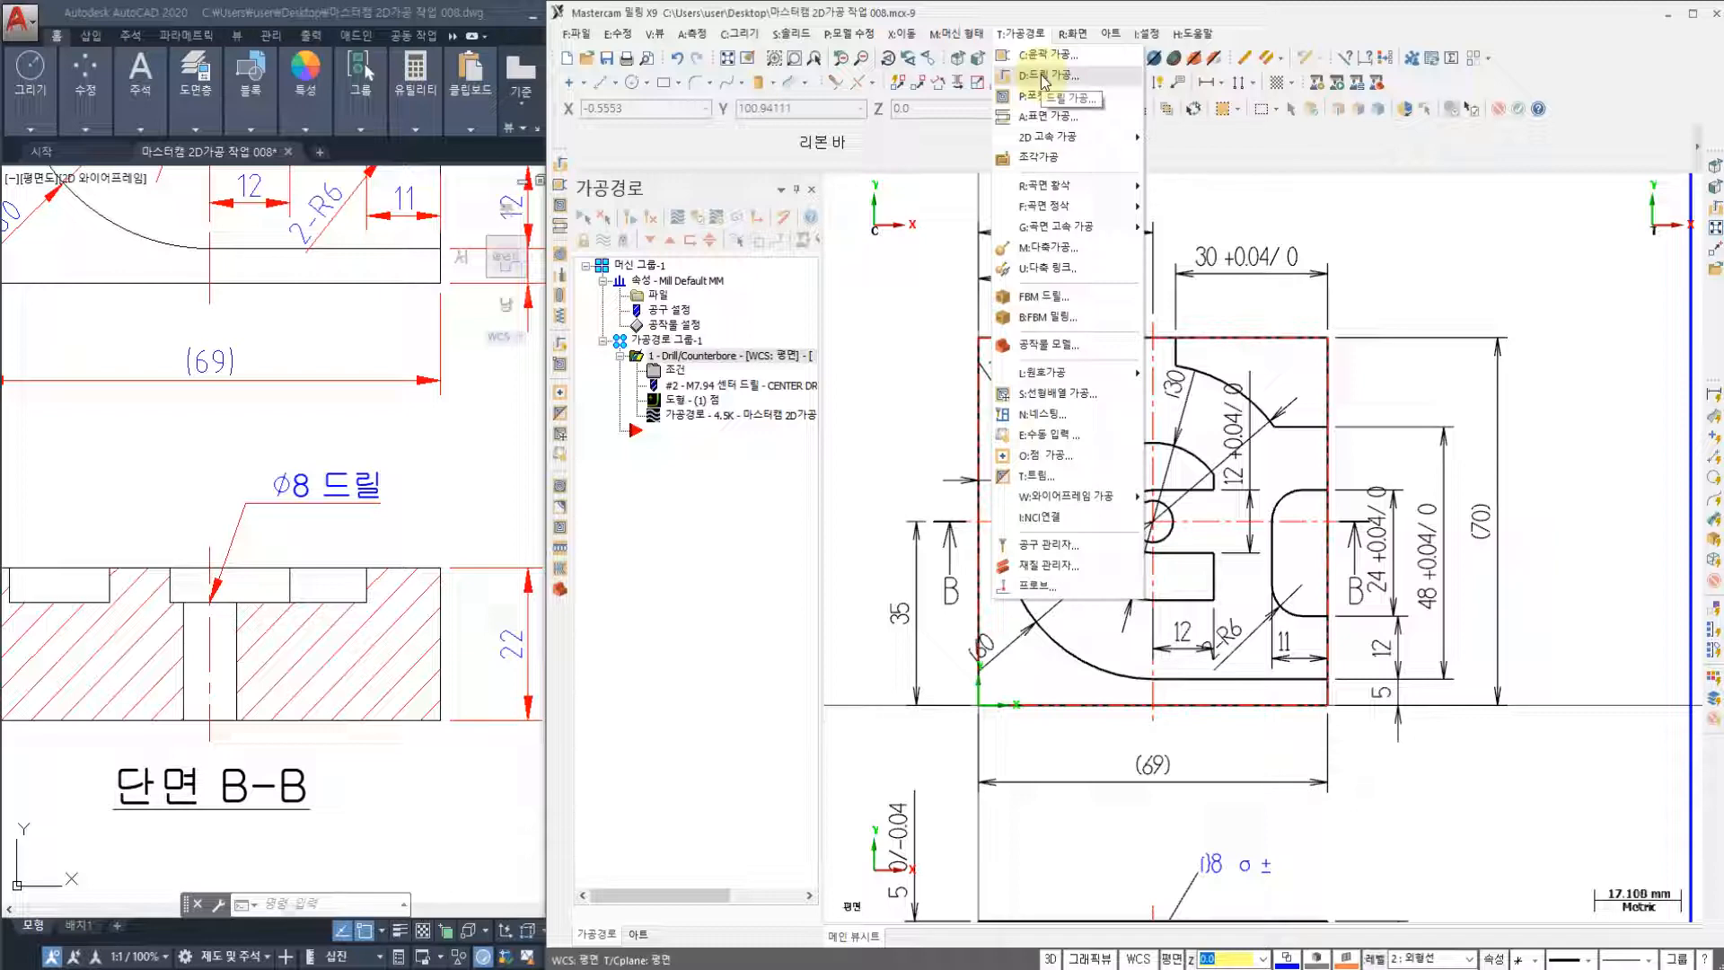
{"action": "left_click", "coordinate": [1044, 76]}
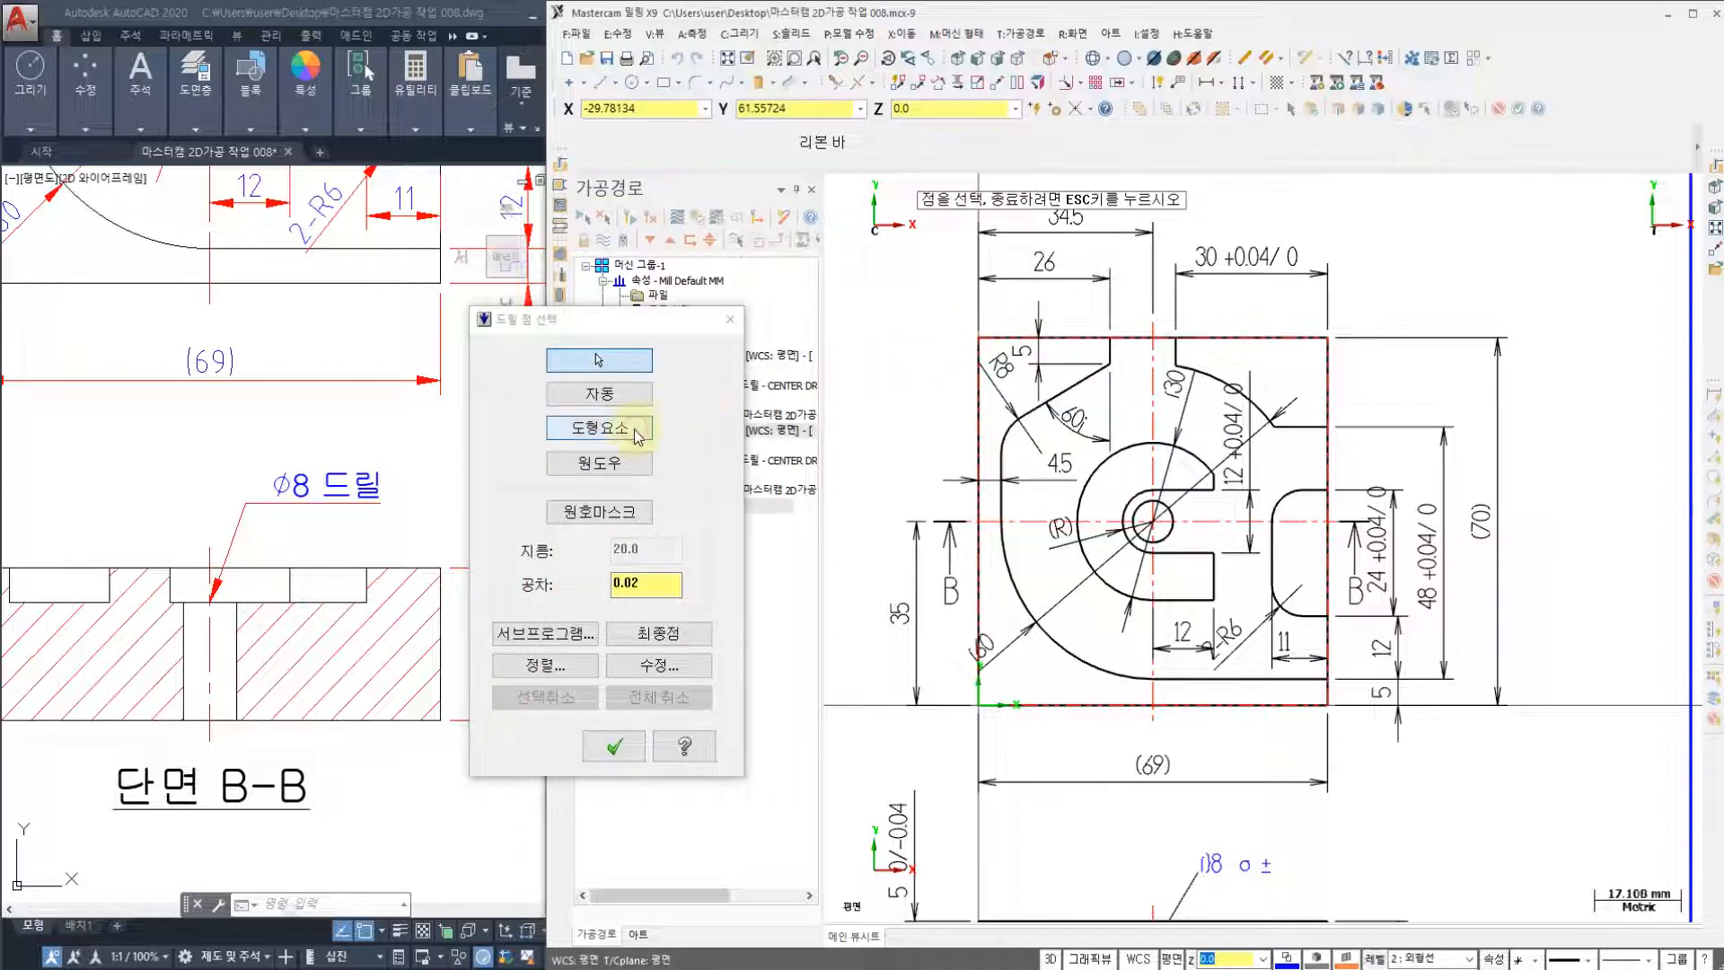
{"action": "left_click", "coordinate": [629, 428]}
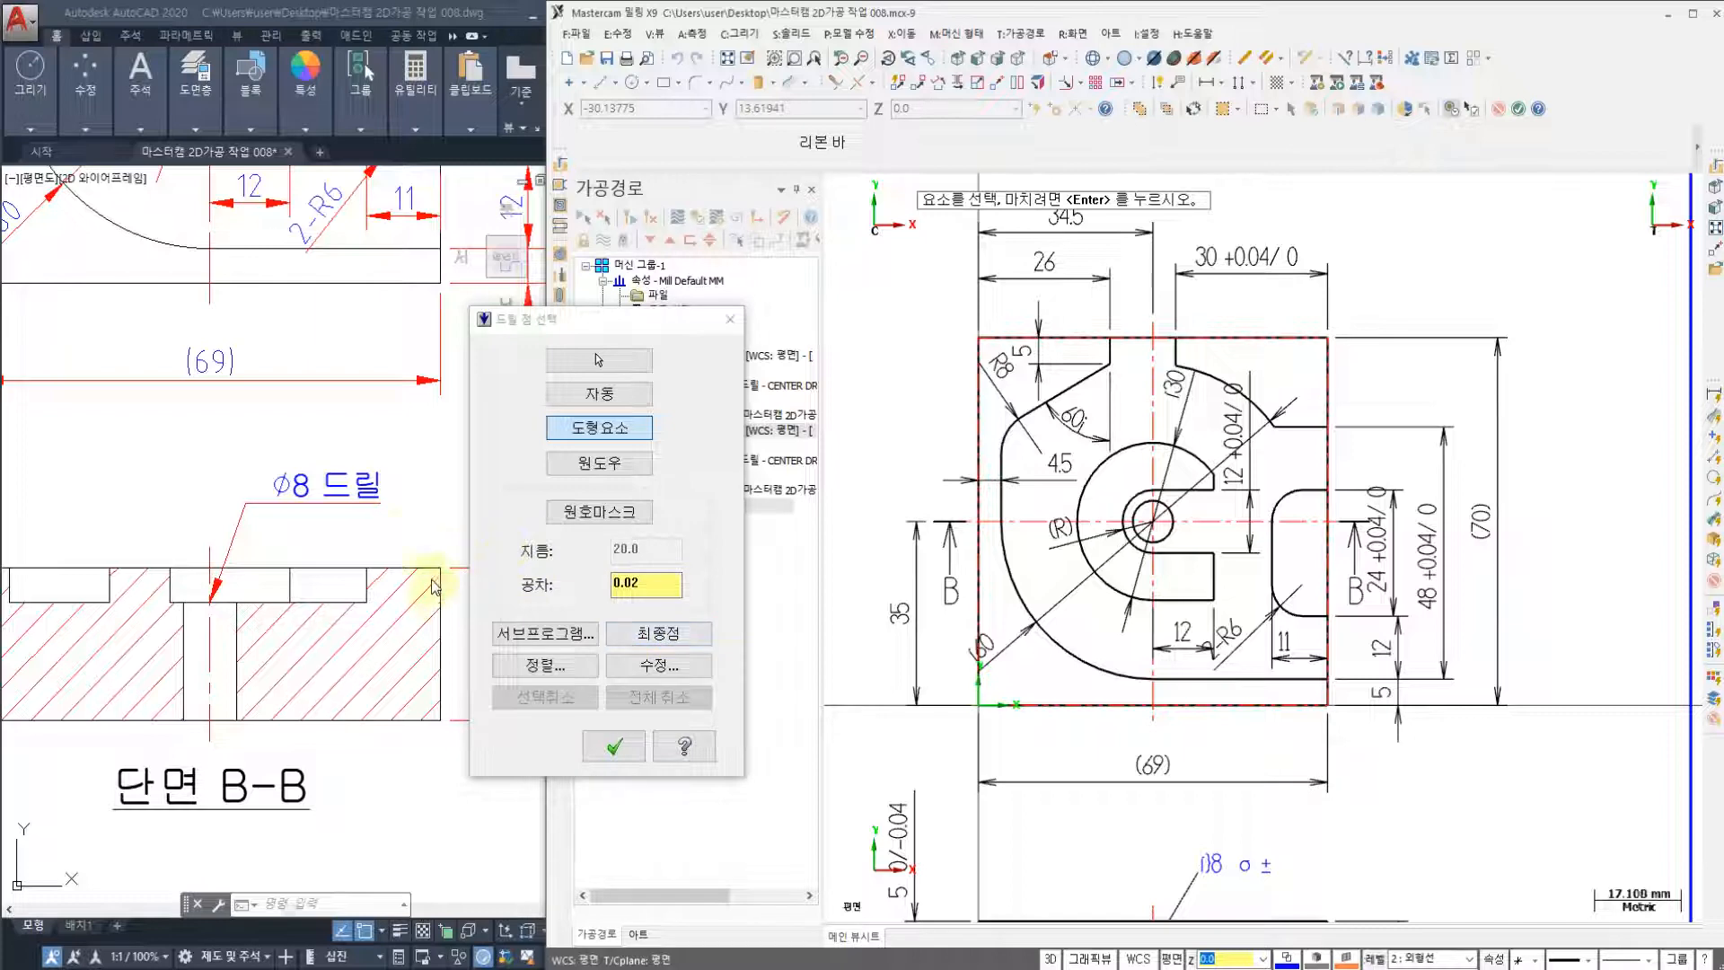
{"action": "left_click", "coordinate": [658, 638]}
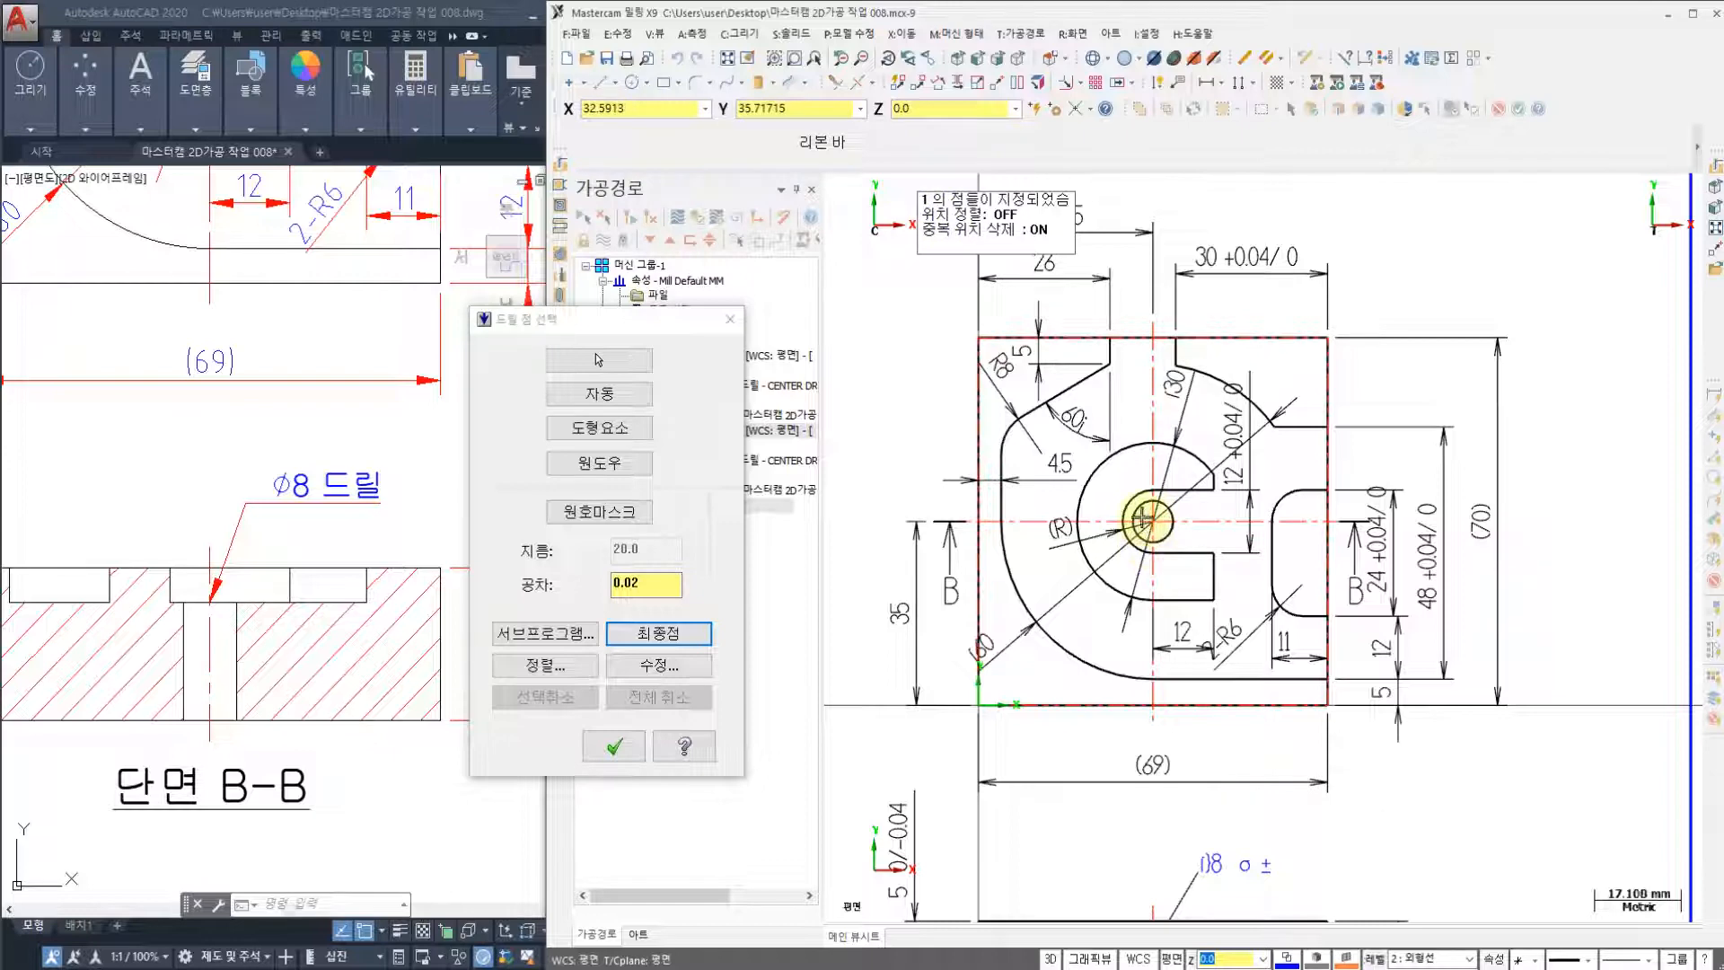
{"action": "left_click", "coordinate": [616, 747]}
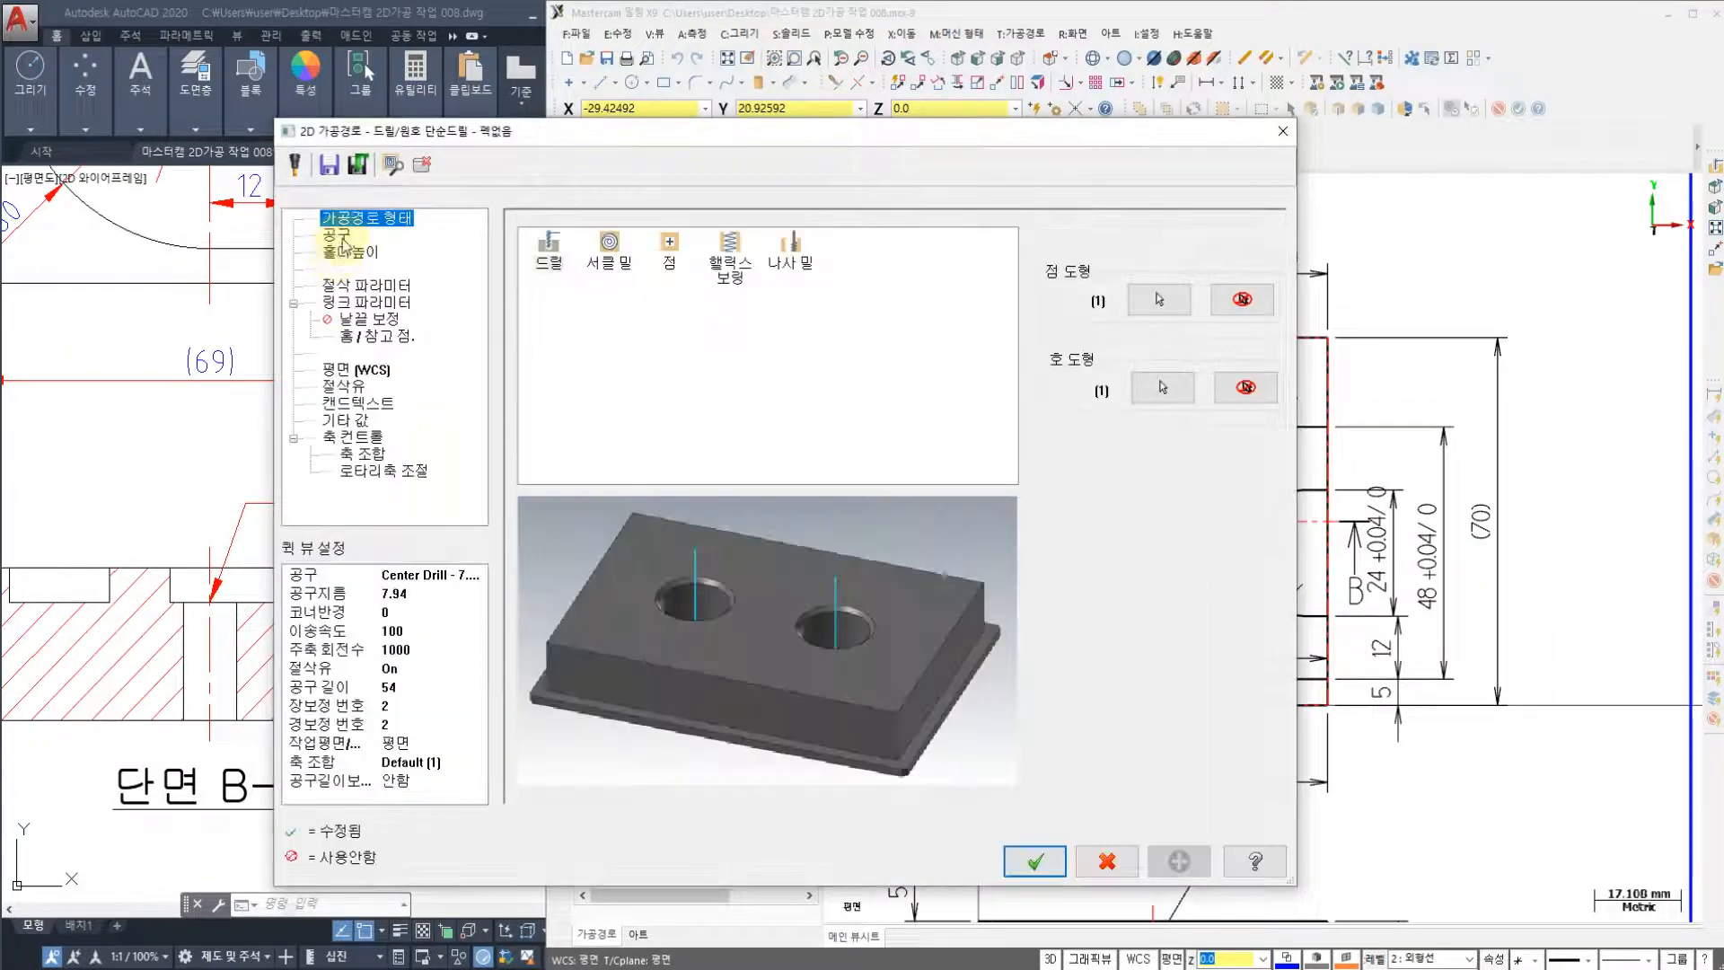
- Create a new Drill tool with an 8 mm diameter for the second drilling operation
{"action": "left_click", "coordinate": [342, 237]}
{"action": "right_click", "coordinate": [618, 369]}
{"action": "left_click", "coordinate": [706, 407]}
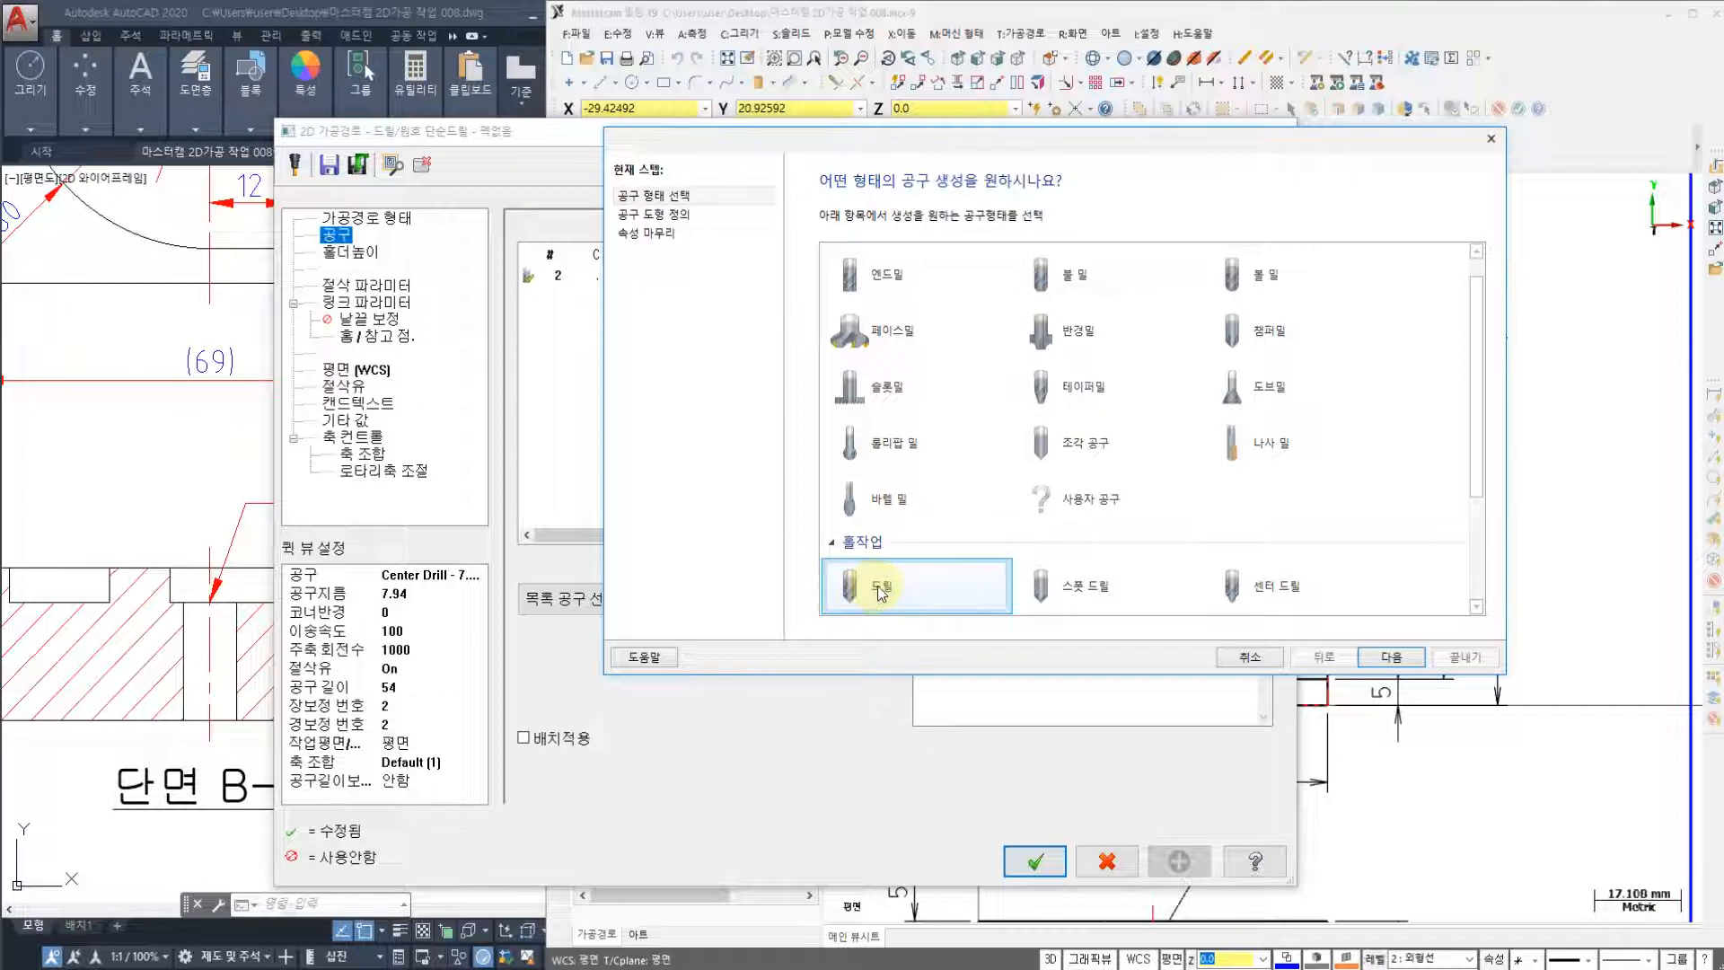
{"action": "left_click", "coordinate": [1392, 659]}
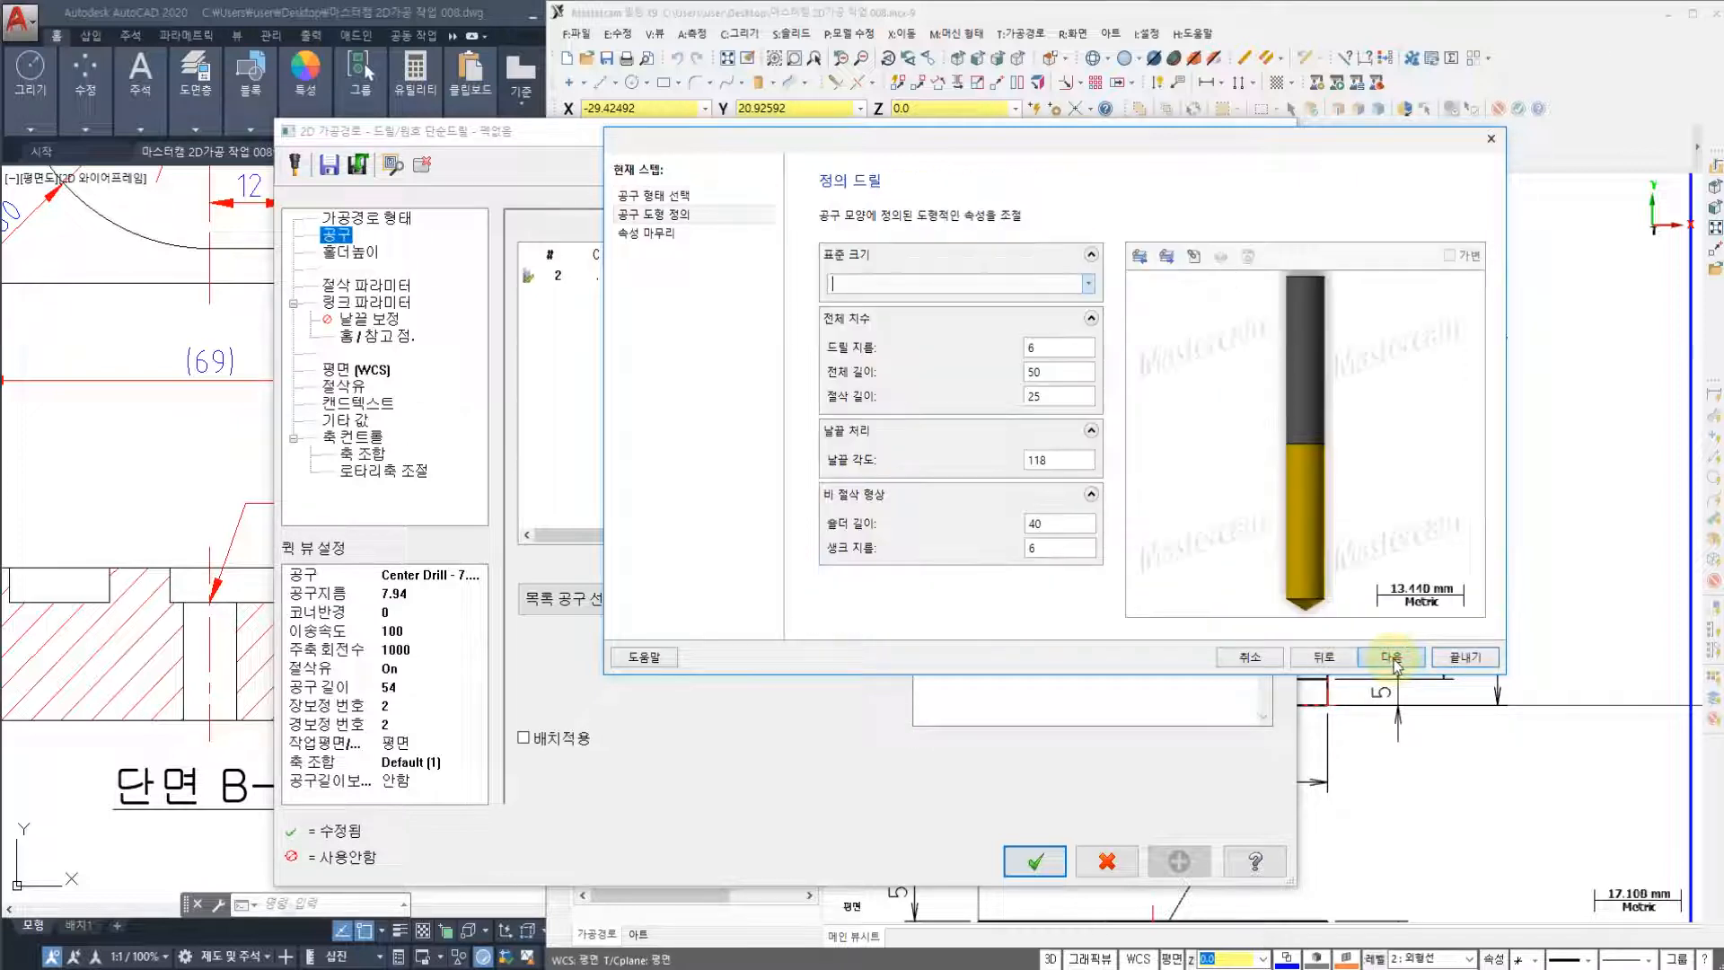
{"action": "double_click", "coordinate": [1071, 349]}
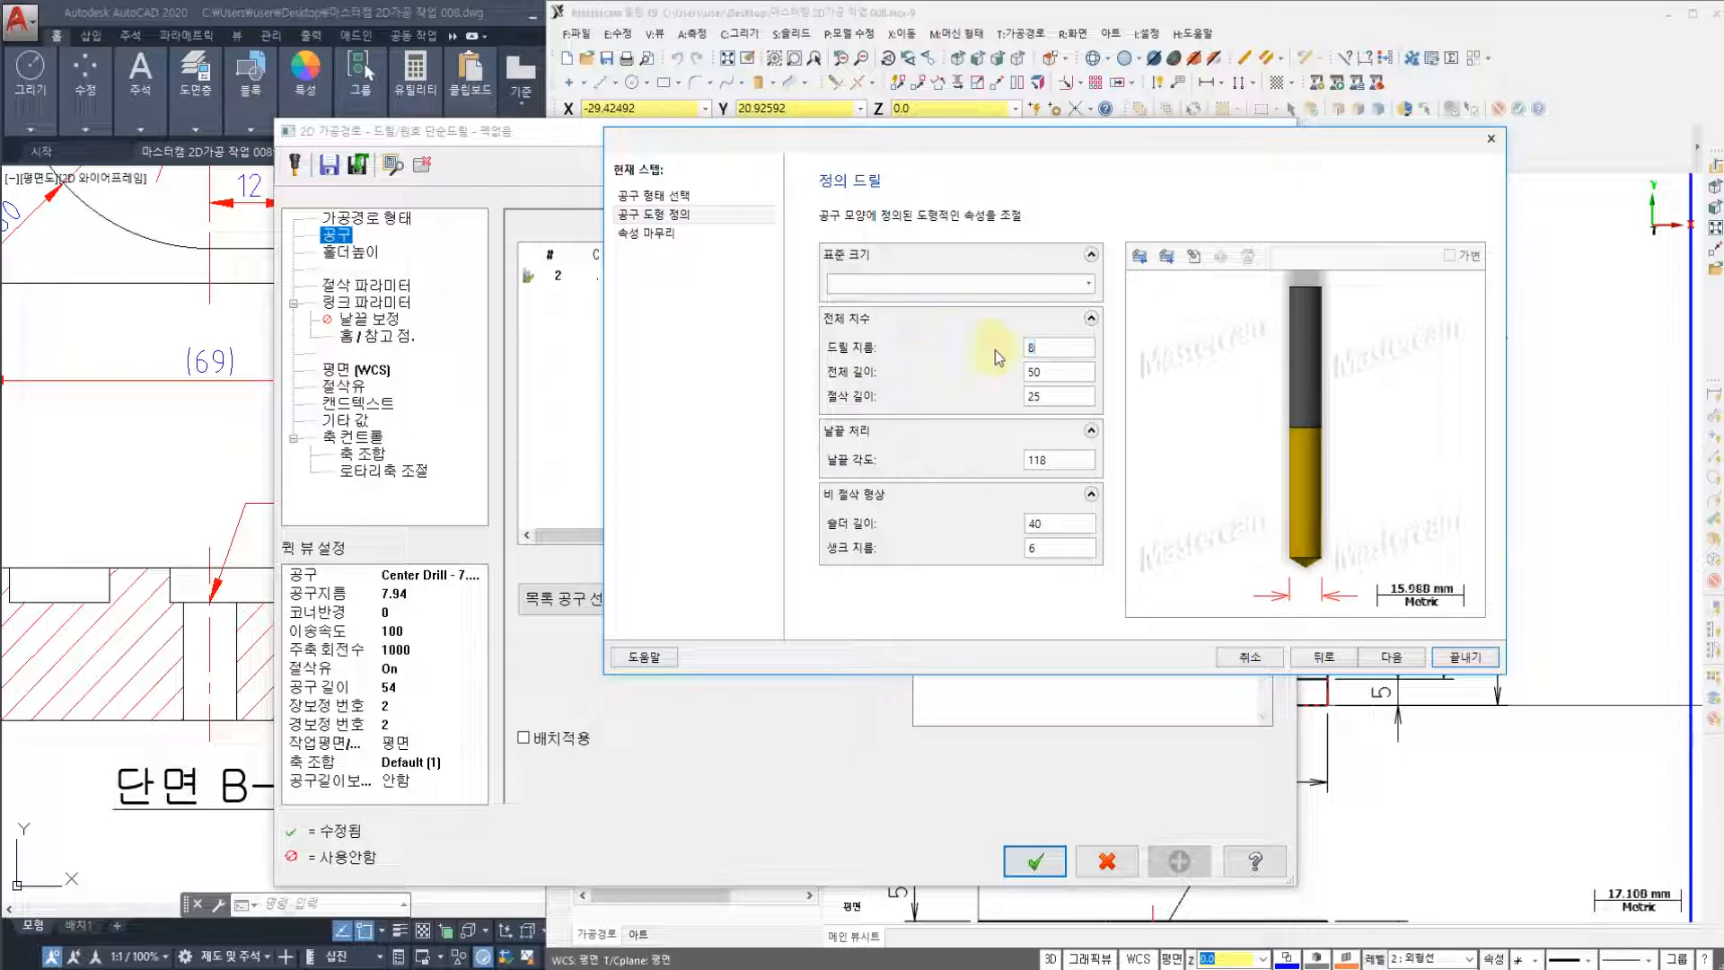
{"action": "type", "text": "8"}
{"action": "left_click", "coordinate": [1390, 658]}
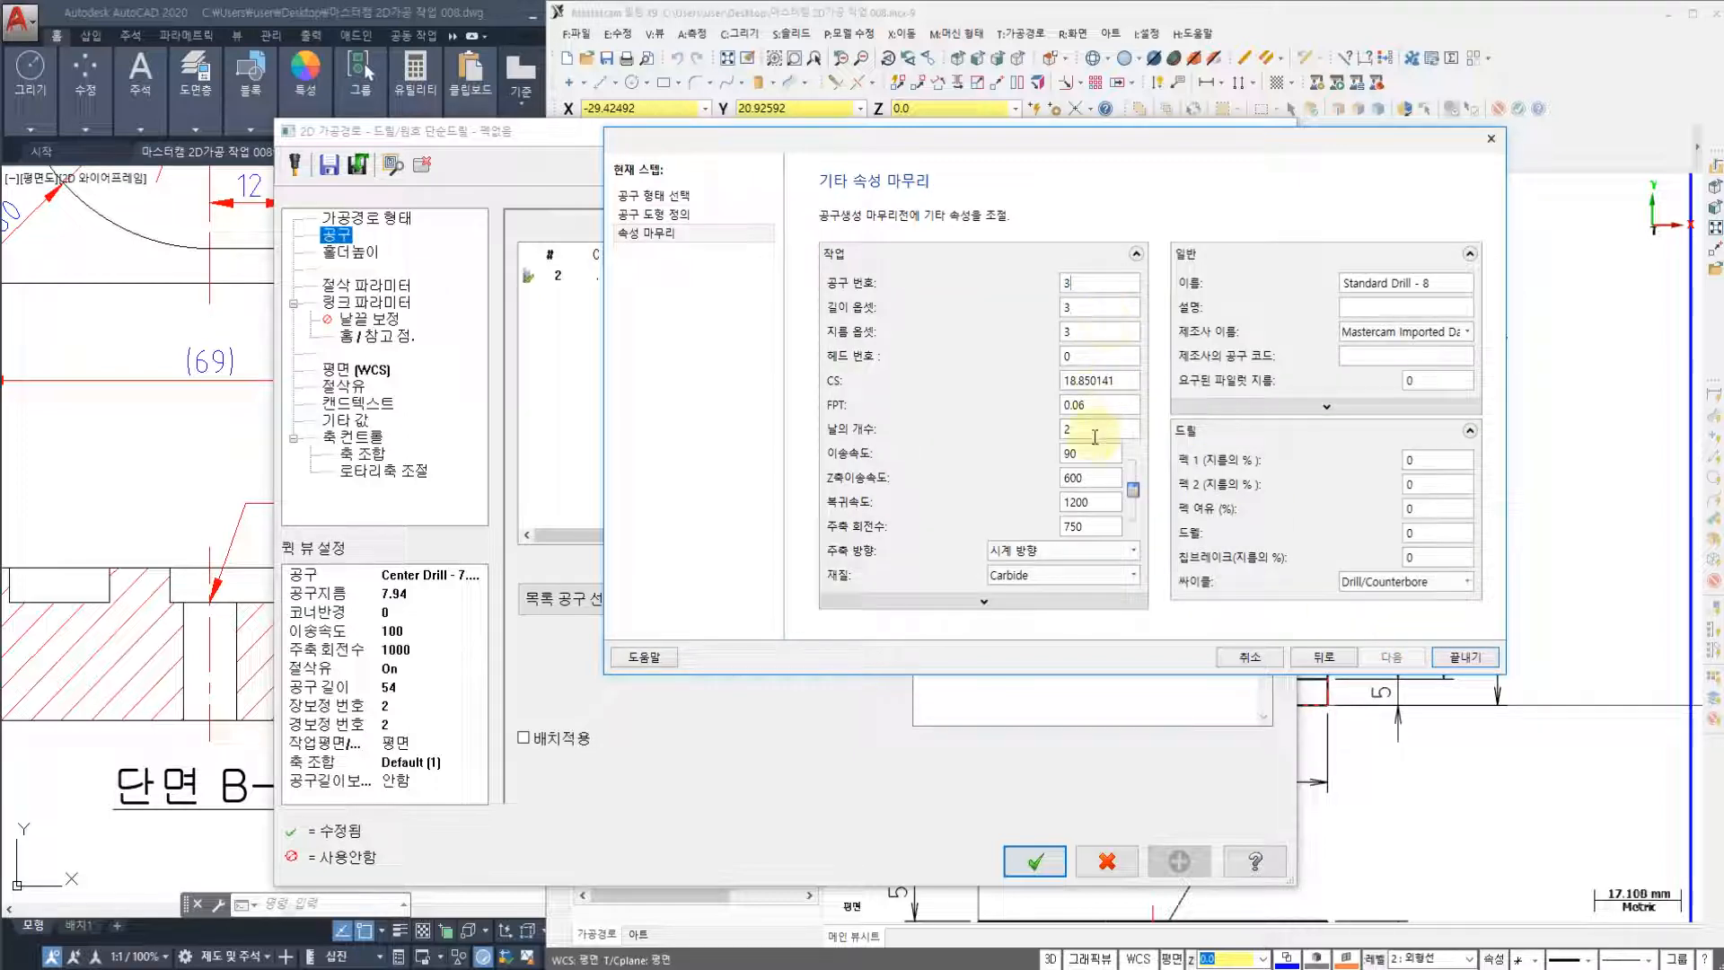
- Switch to the Notepad work notes and check the feed rate and spindle speed listed for drill T03
{"action": "key", "text": "alt+Tab"}
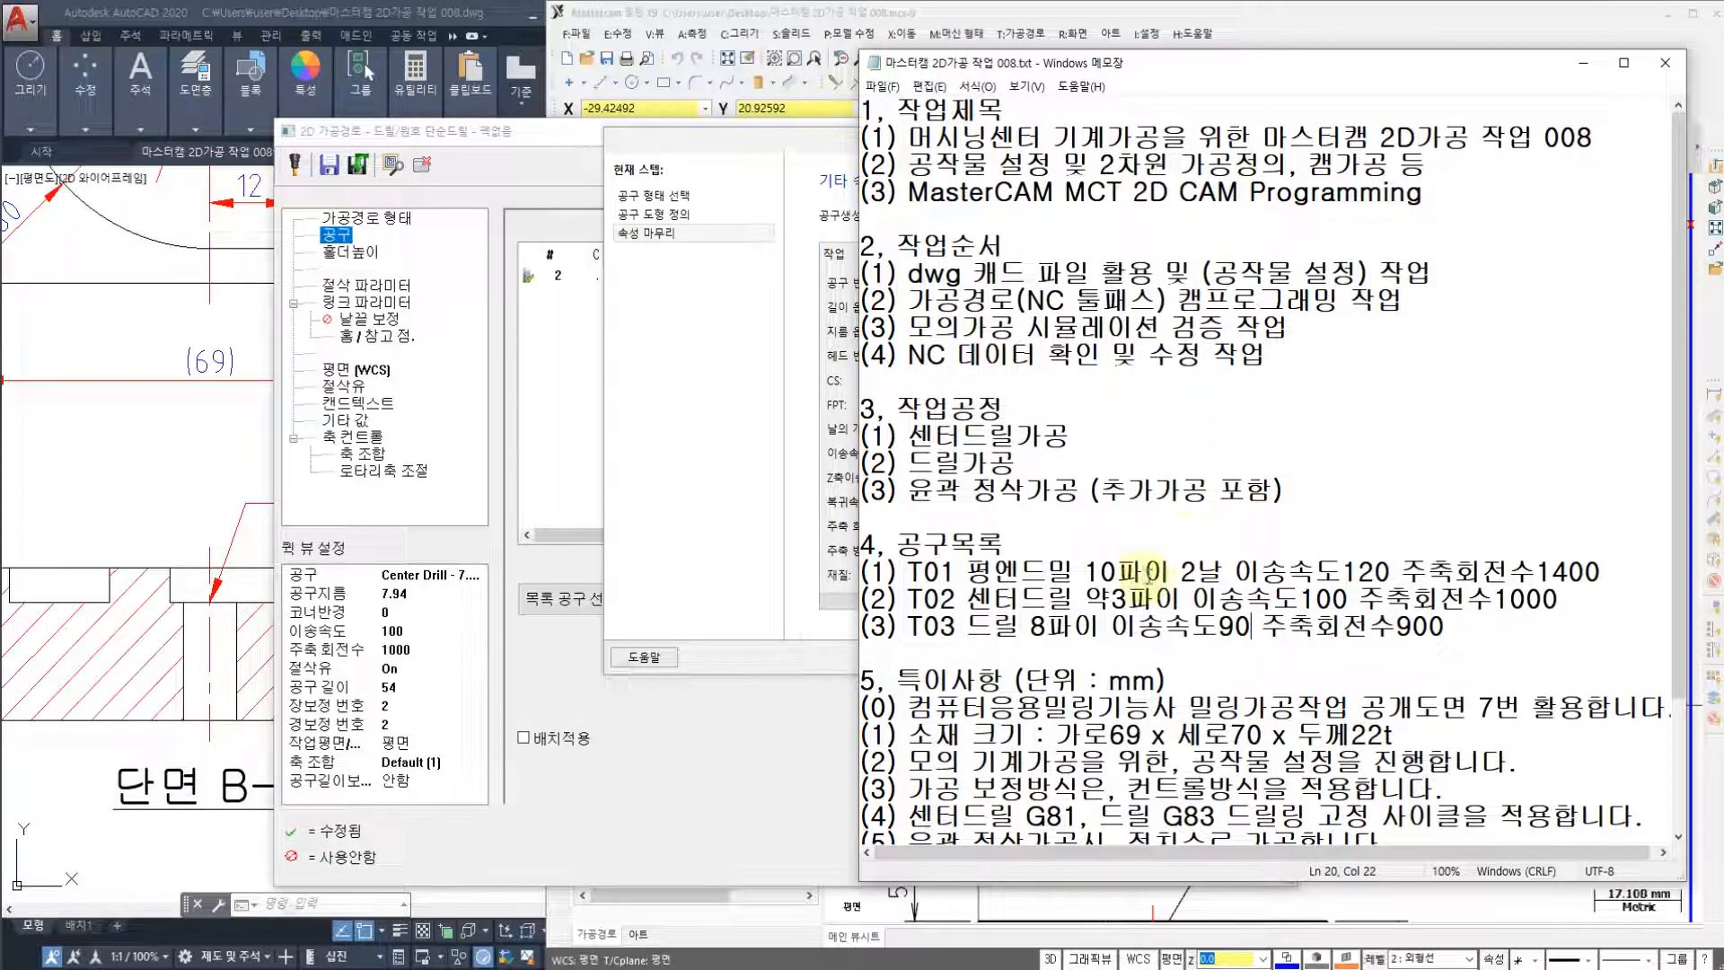
{"action": "left_click", "coordinate": [1085, 626]}
{"action": "left_click", "coordinate": [1230, 626]}
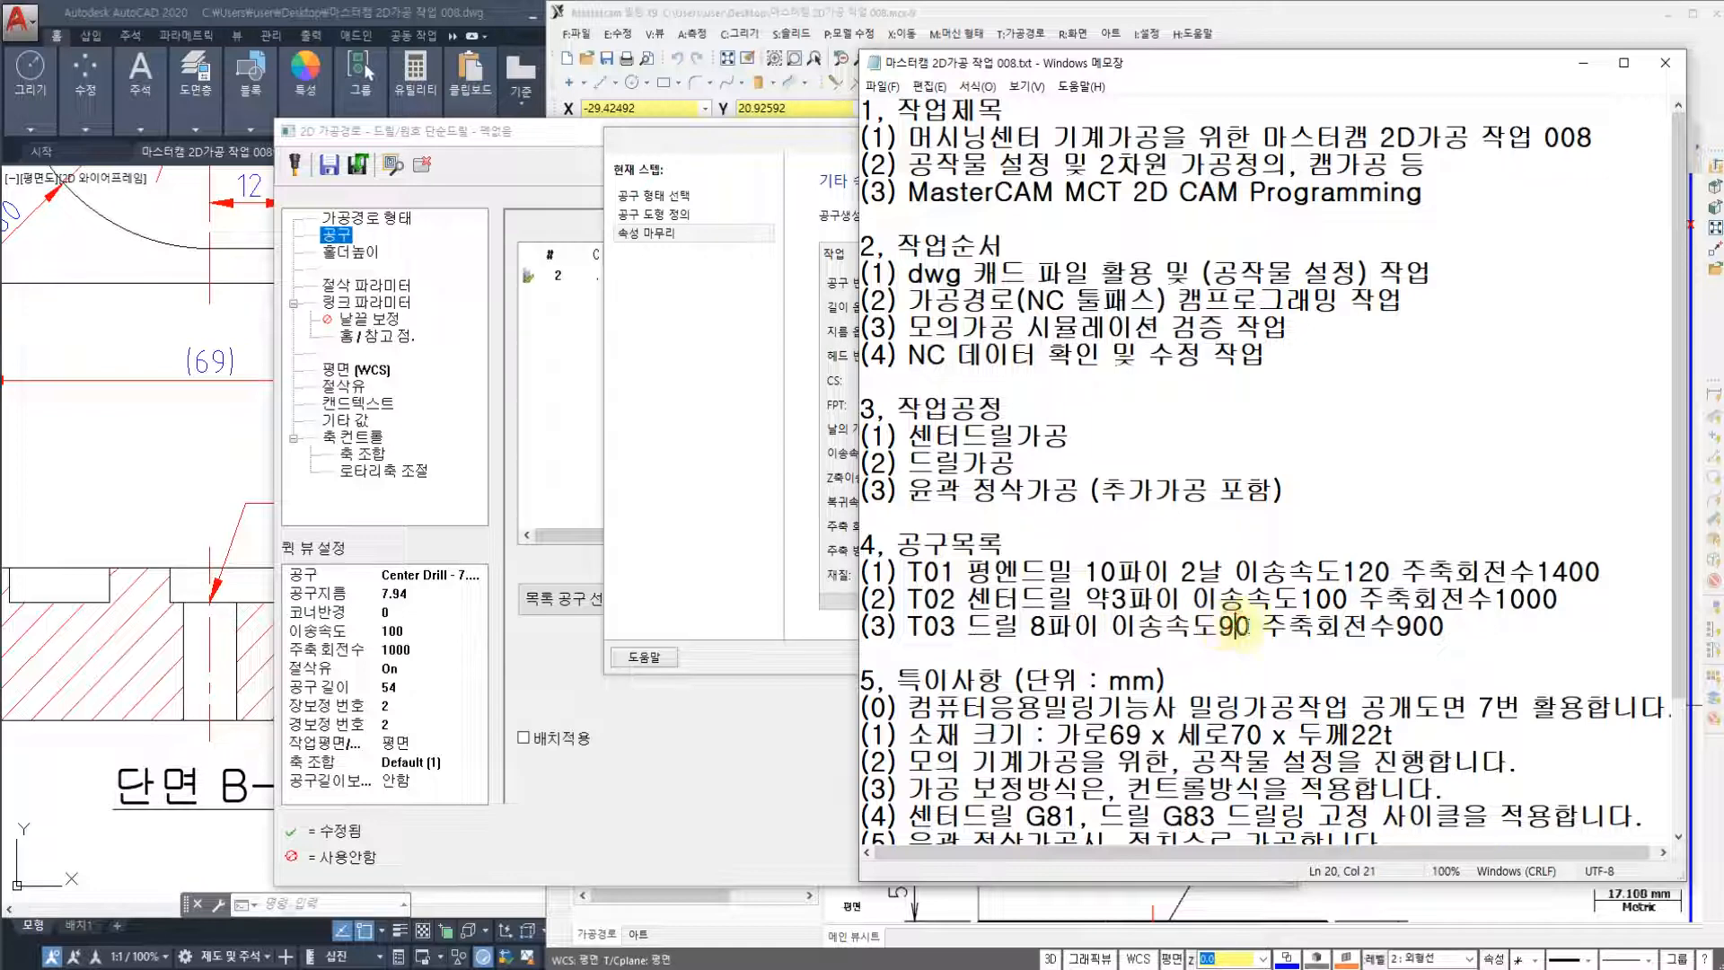
{"action": "left_click_drag", "start_coordinate": [1447, 626], "coordinate": [1112, 626]}
{"action": "left_click", "coordinate": [1234, 626]}
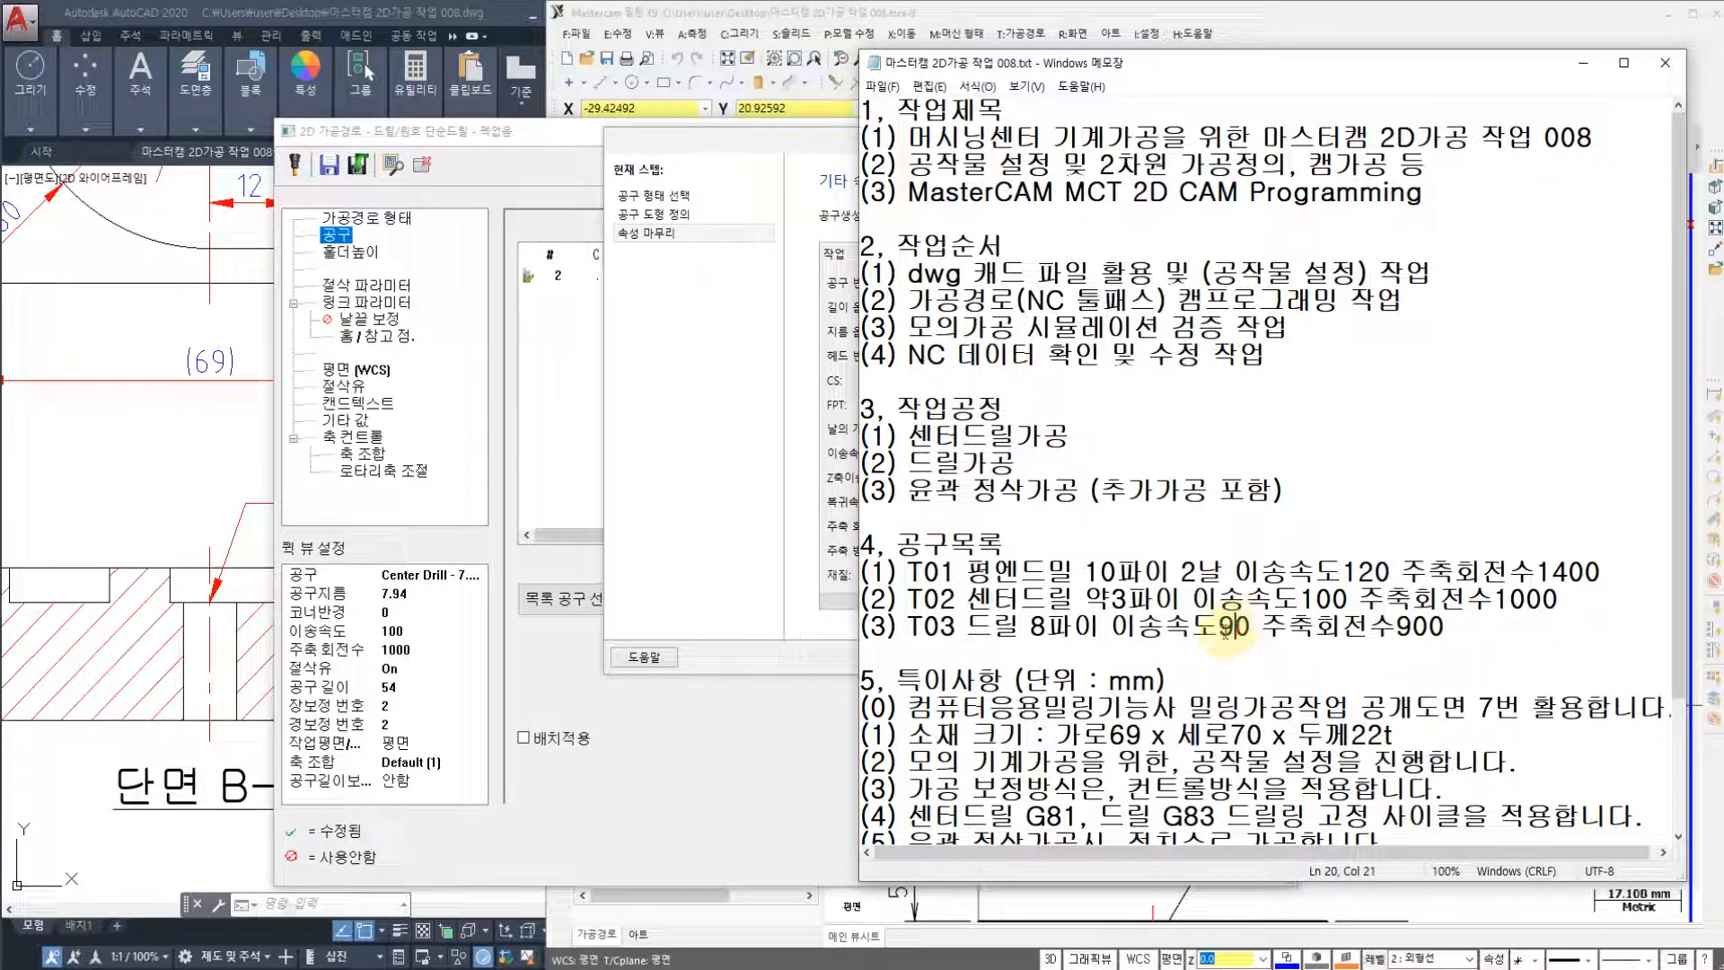
{"action": "left_click", "coordinate": [1374, 626]}
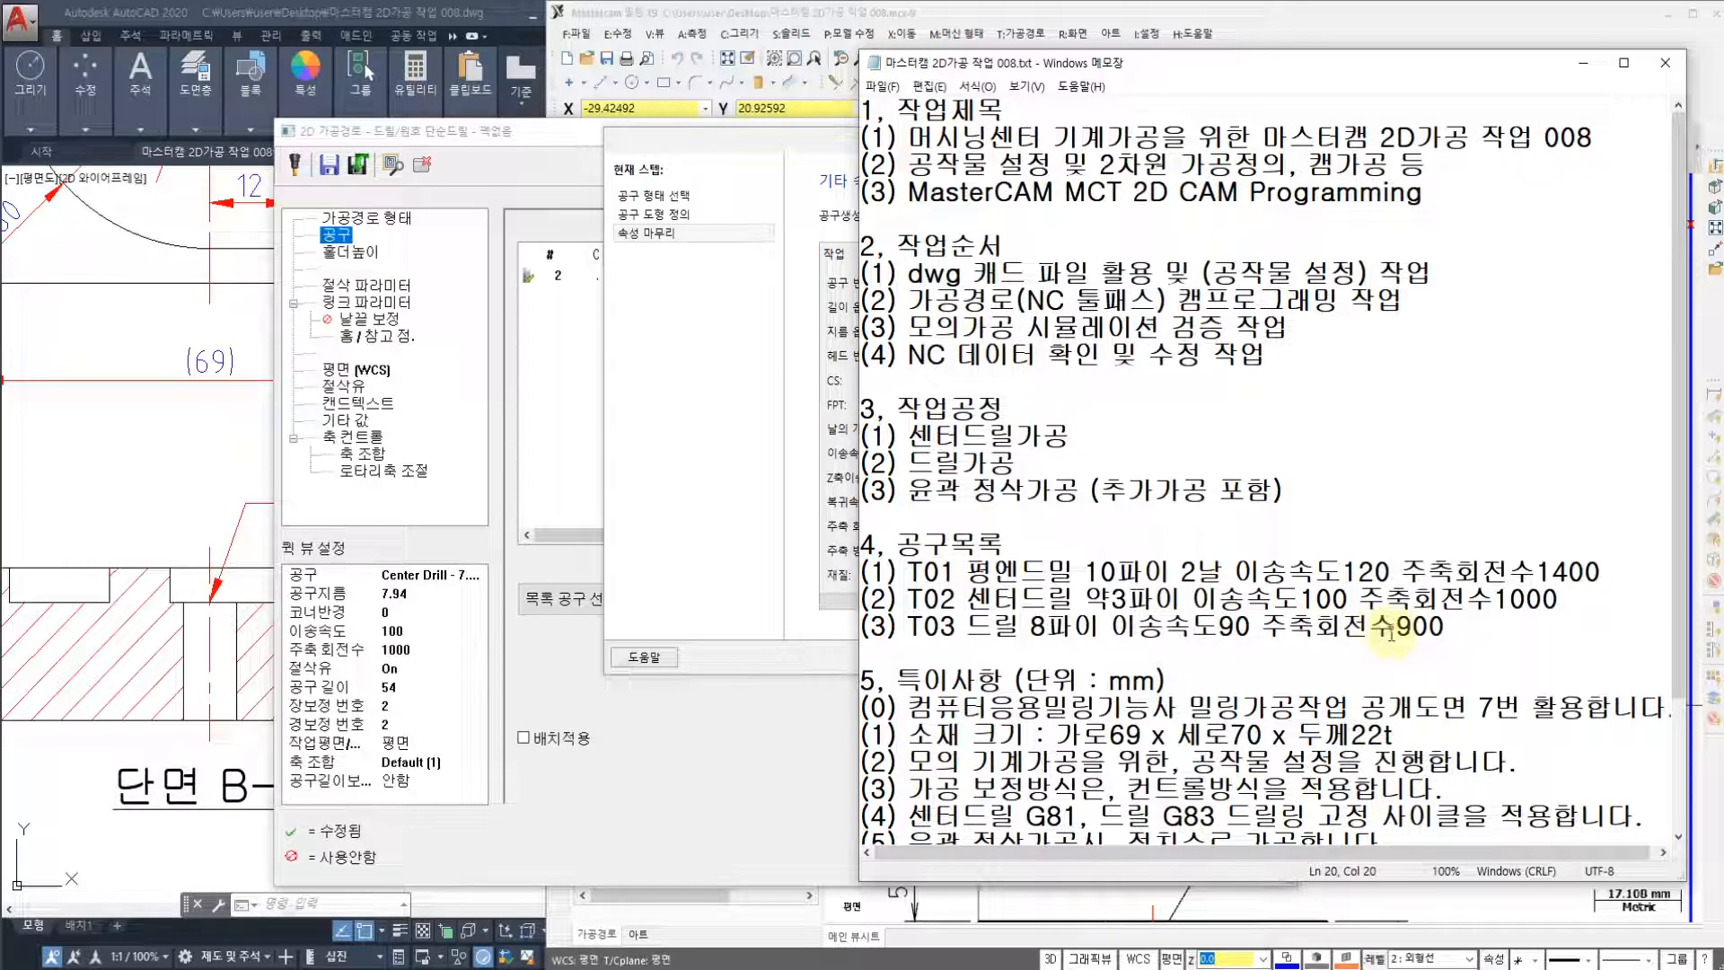
{"action": "left_click", "coordinate": [1588, 64]}
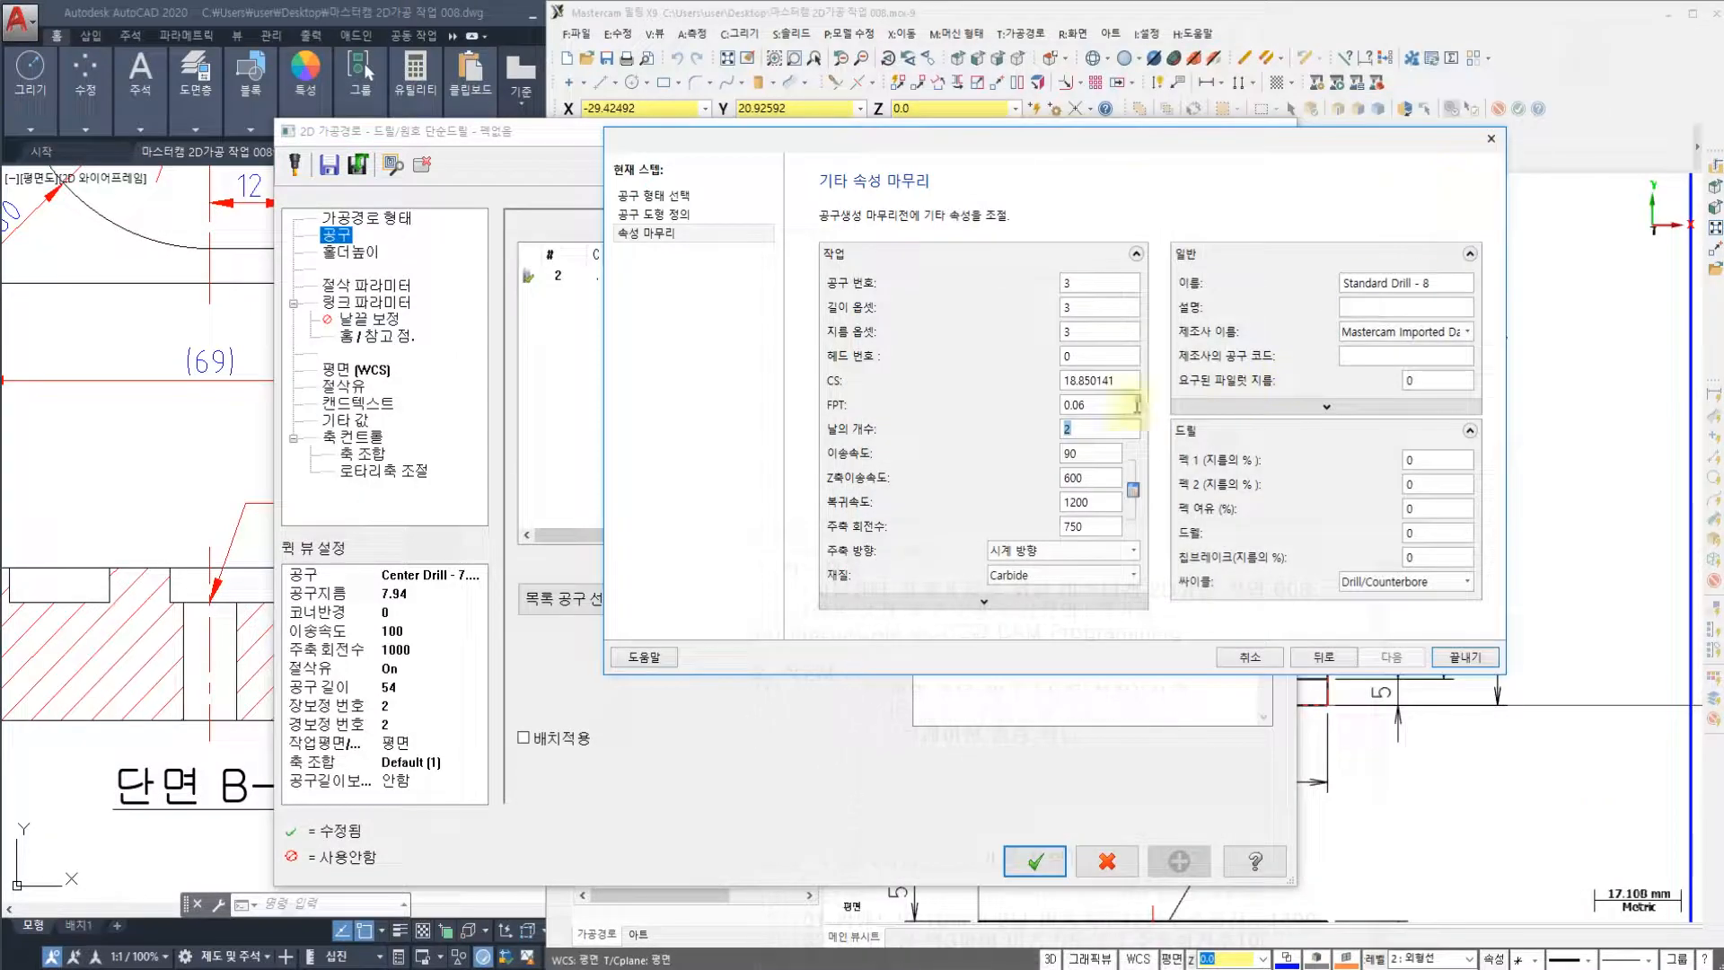
- Set the 8 mm drill's plunge and retract rates to 0 and spindle speed to 900, finish the tool and select it
{"action": "double_click", "coordinate": [1118, 455]}
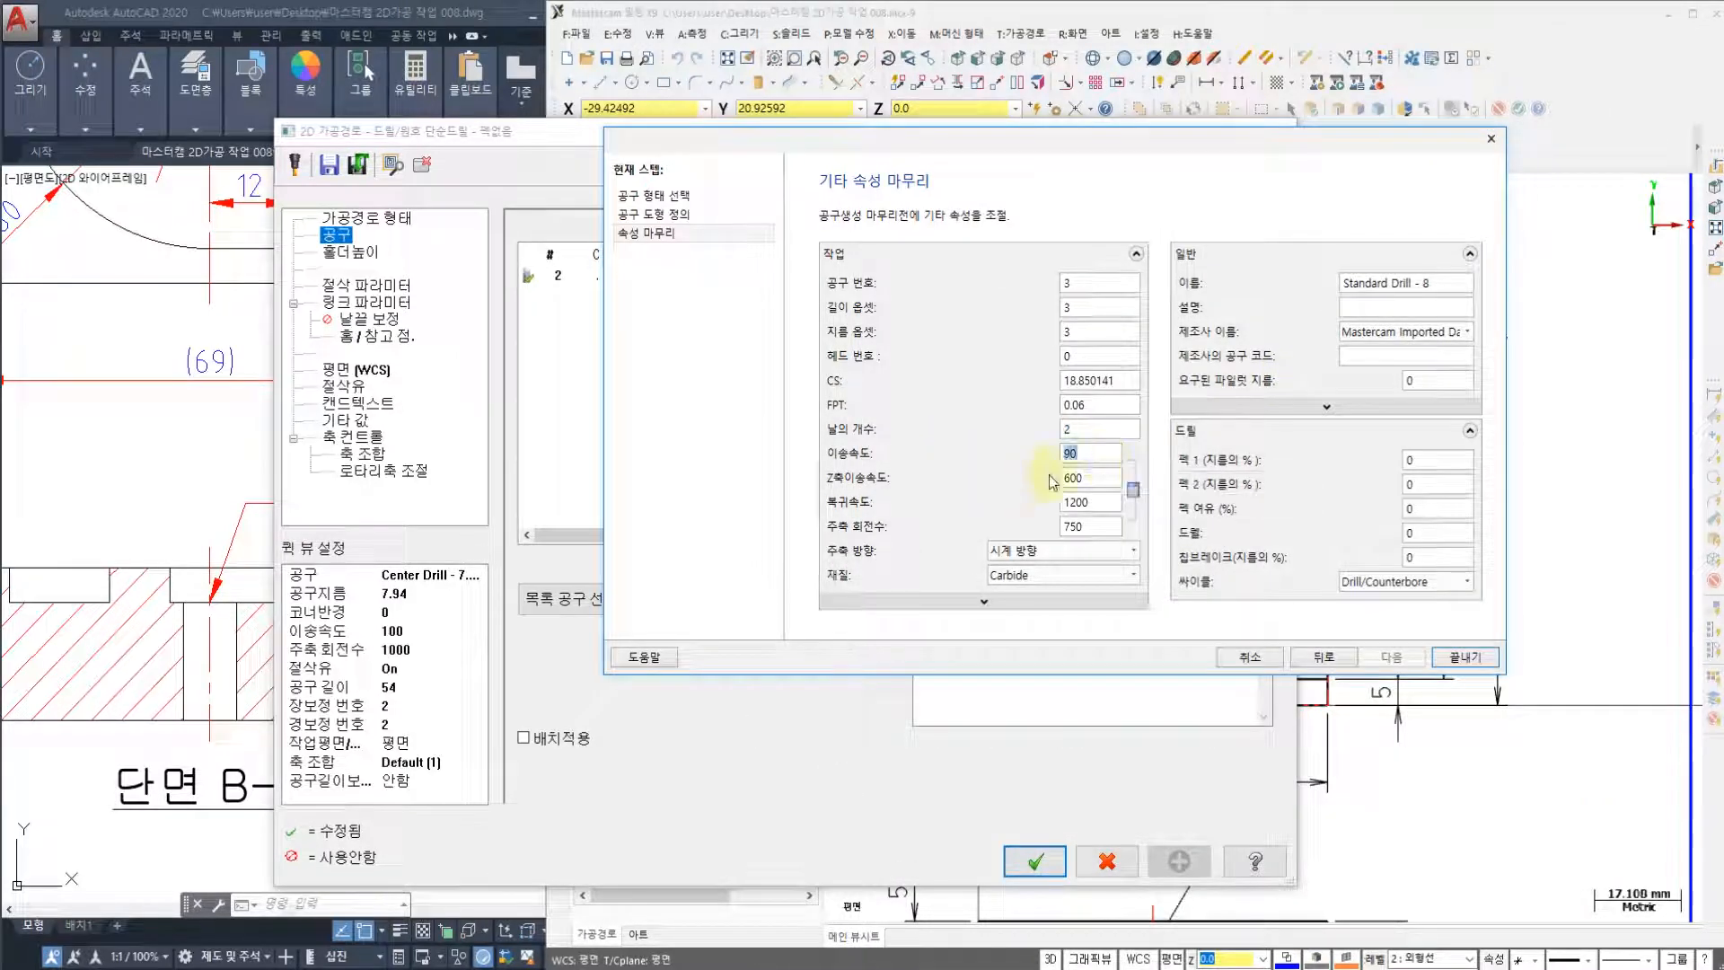
{"action": "double_click", "coordinate": [1096, 477]}
{"action": "type", "text": "0"}
{"action": "double_click", "coordinate": [1091, 501]}
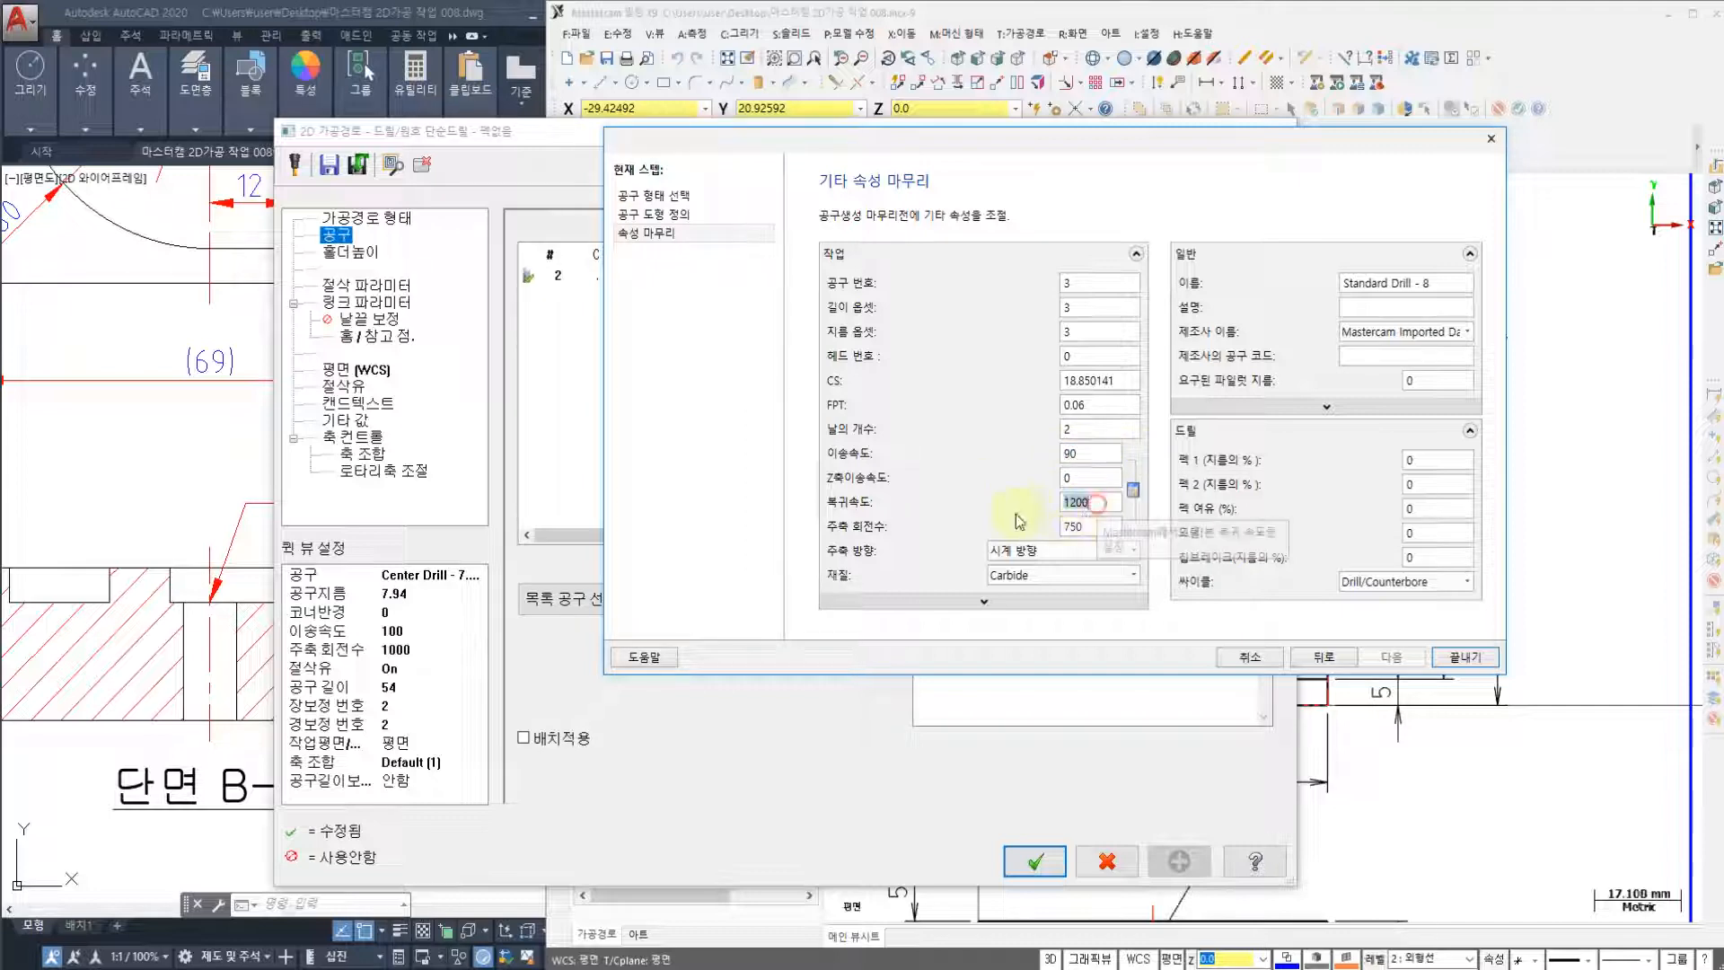
{"action": "type", "text": "0"}
{"action": "double_click", "coordinate": [1082, 527]}
{"action": "type", "text": "90"}
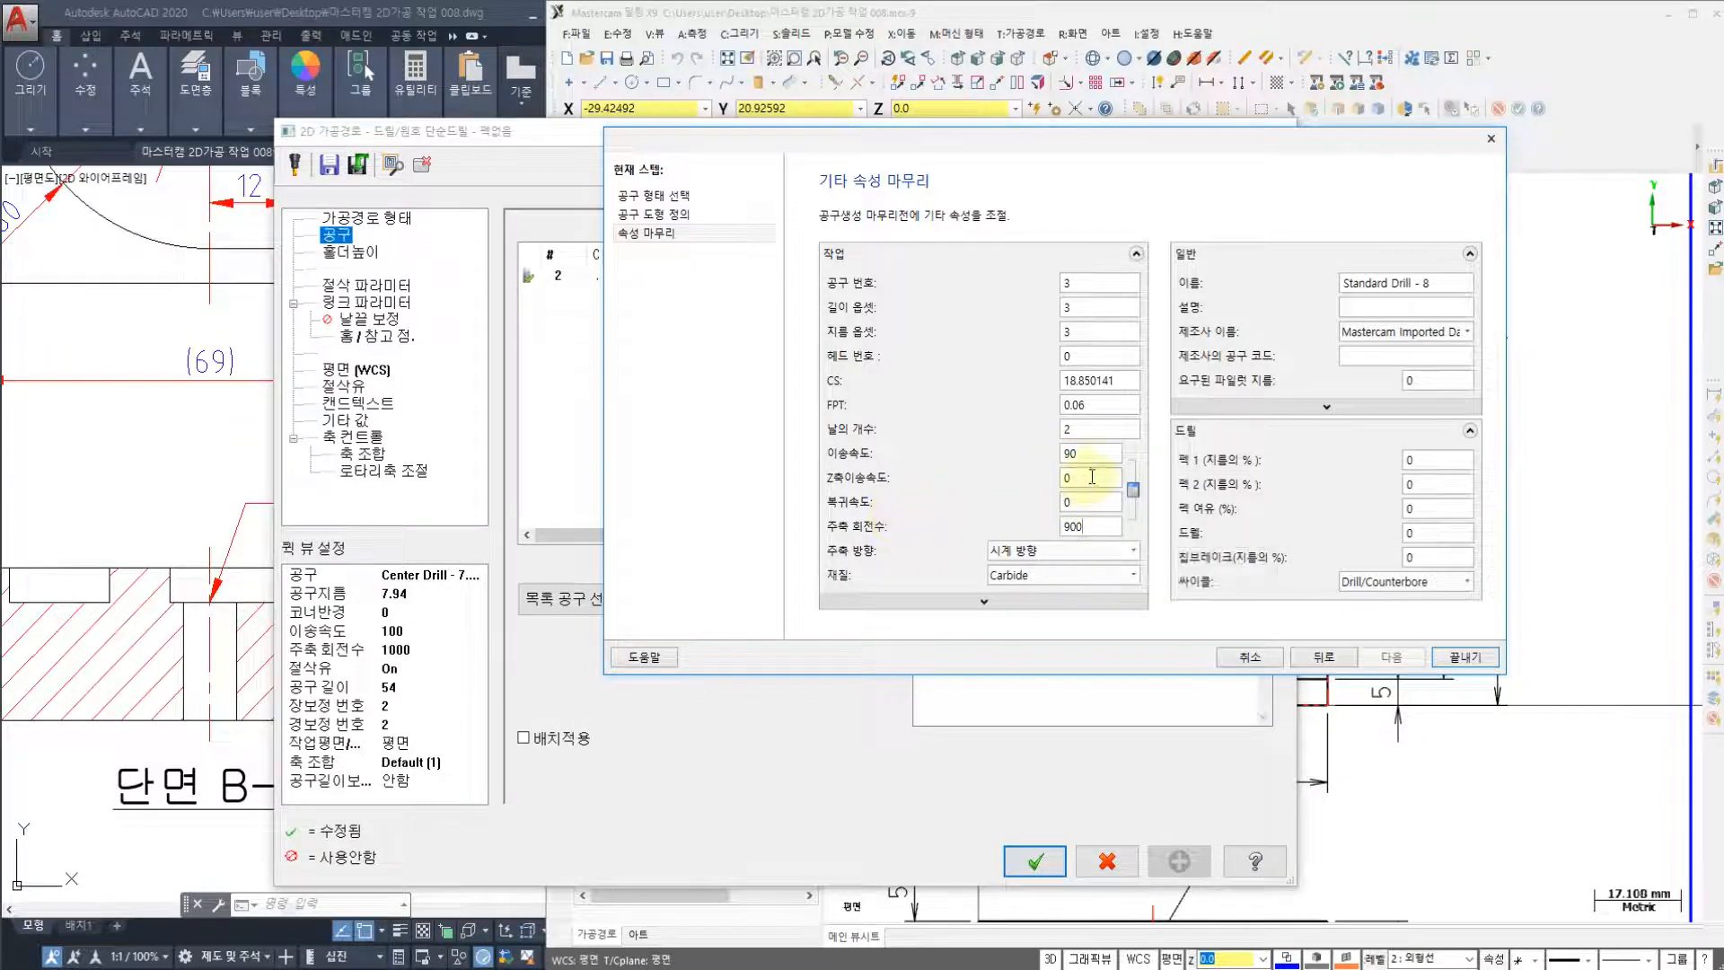
{"action": "type", "text": "0"}
{"action": "left_click", "coordinate": [1091, 458]}
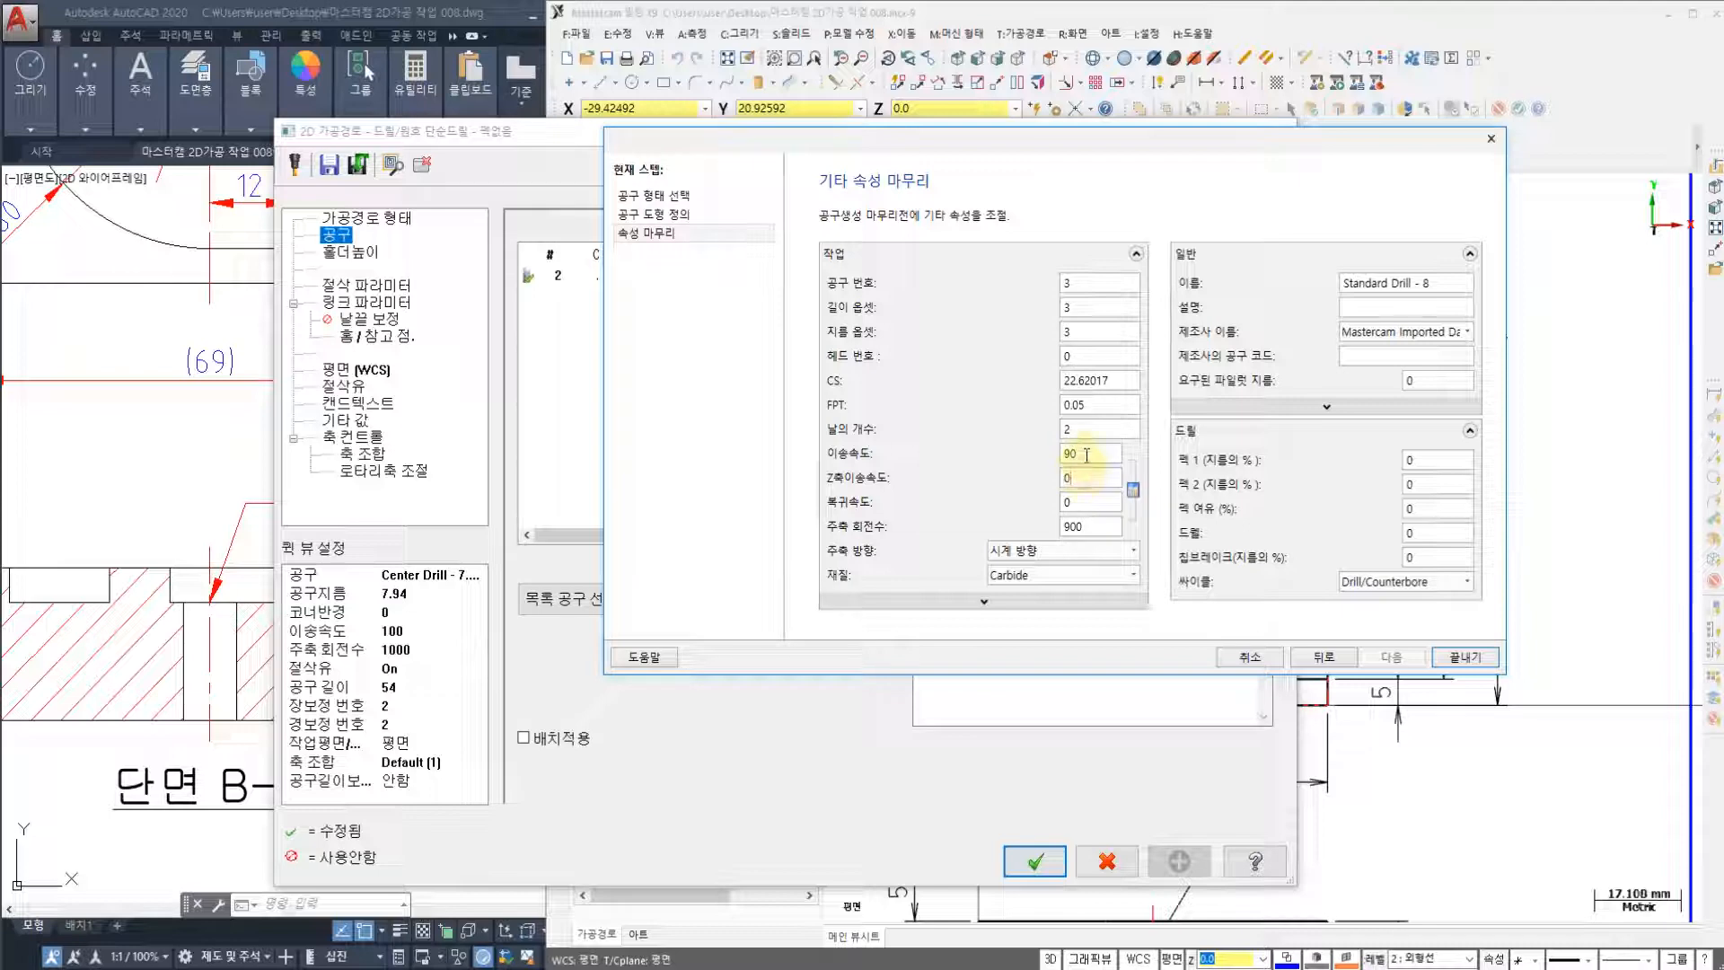
{"action": "left_click", "coordinate": [1465, 657]}
{"action": "left_click", "coordinate": [654, 295]}
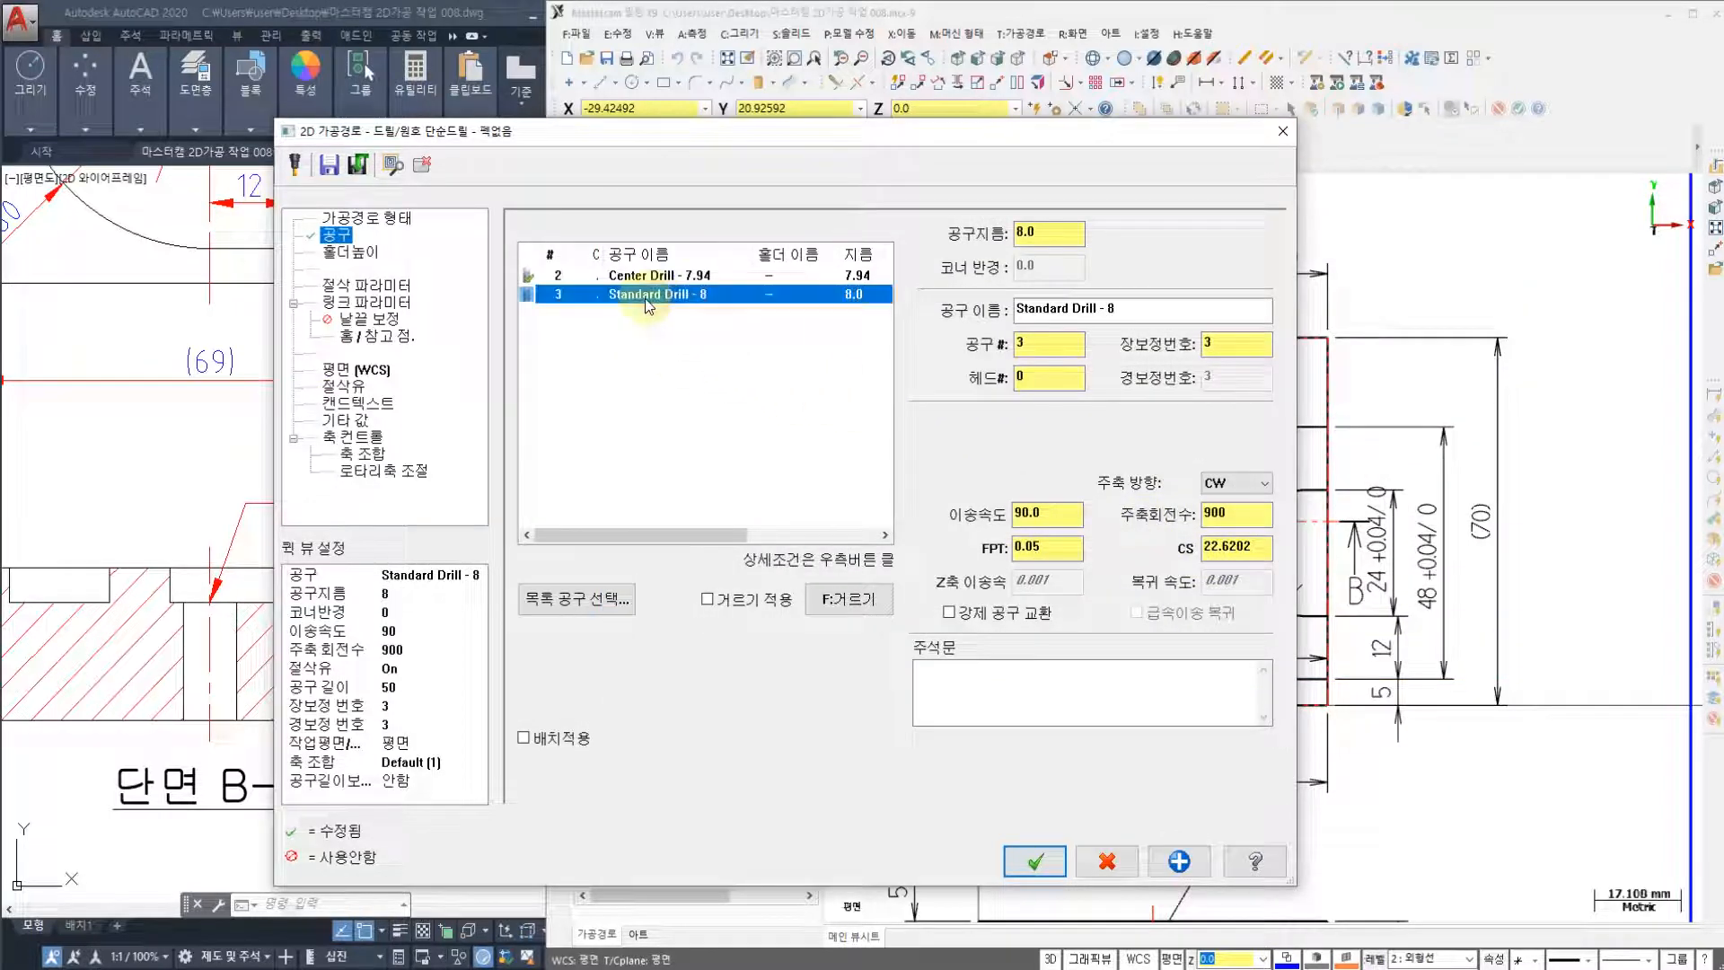
- Set the drilling cycle of the 8 mm drill operation to Peck Drill
{"action": "left_click", "coordinate": [362, 294]}
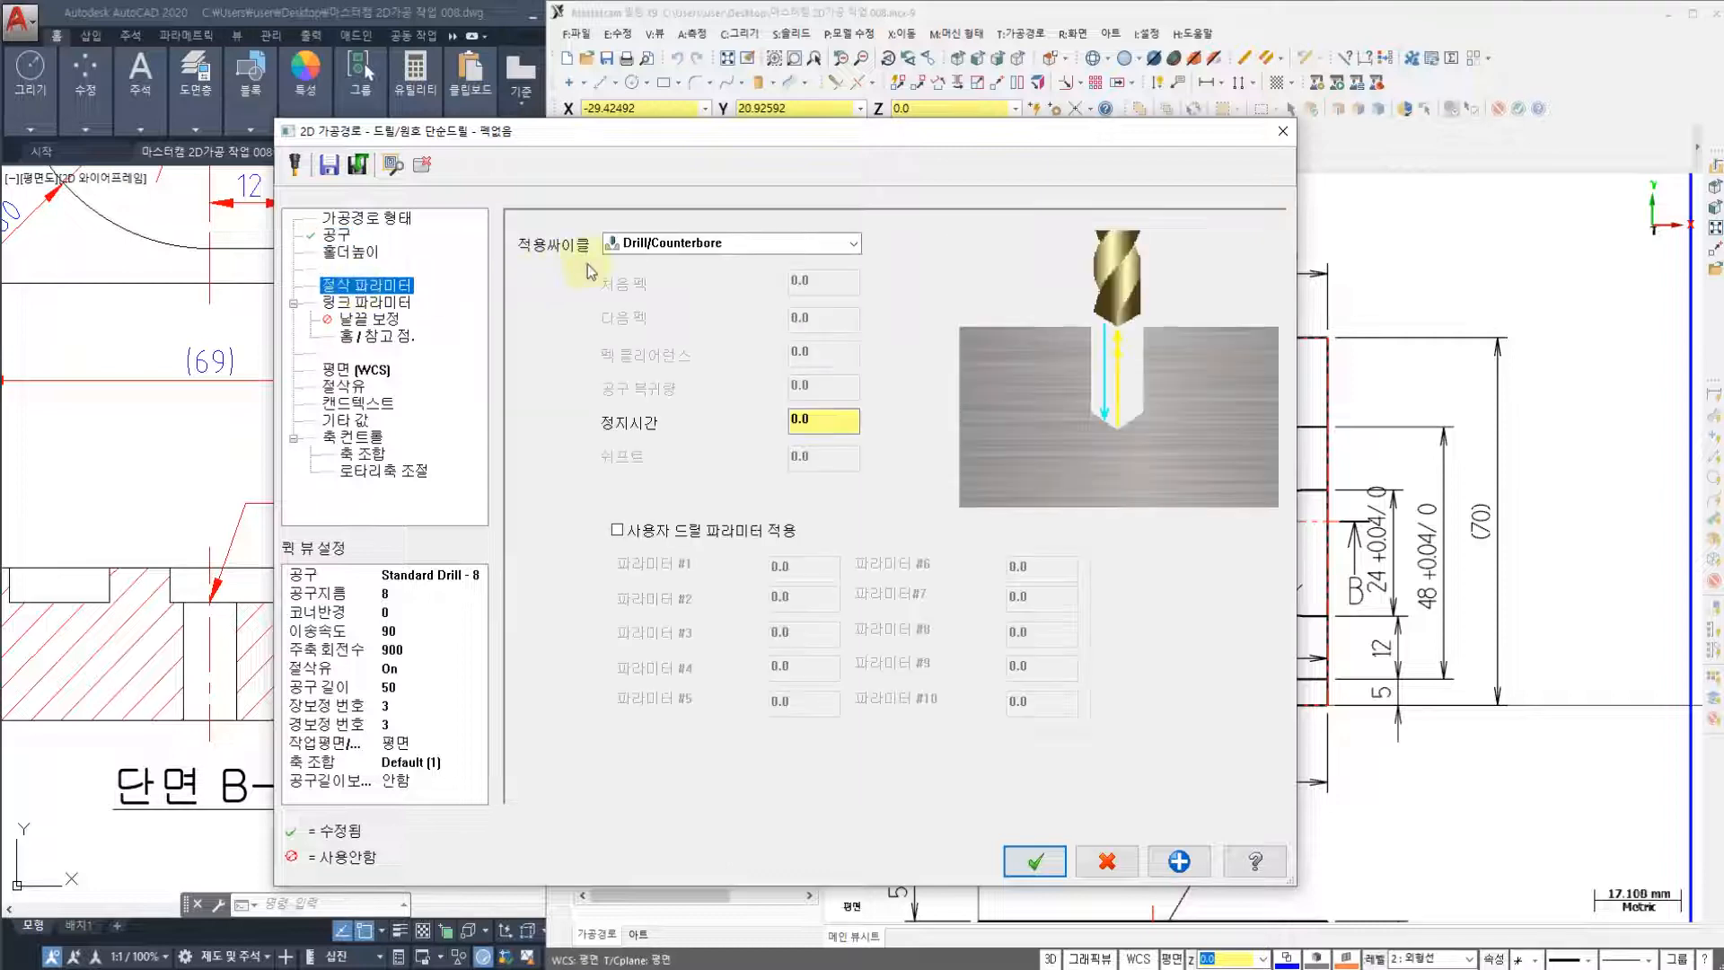
{"action": "left_click", "coordinate": [674, 243]}
{"action": "left_click", "coordinate": [675, 243]}
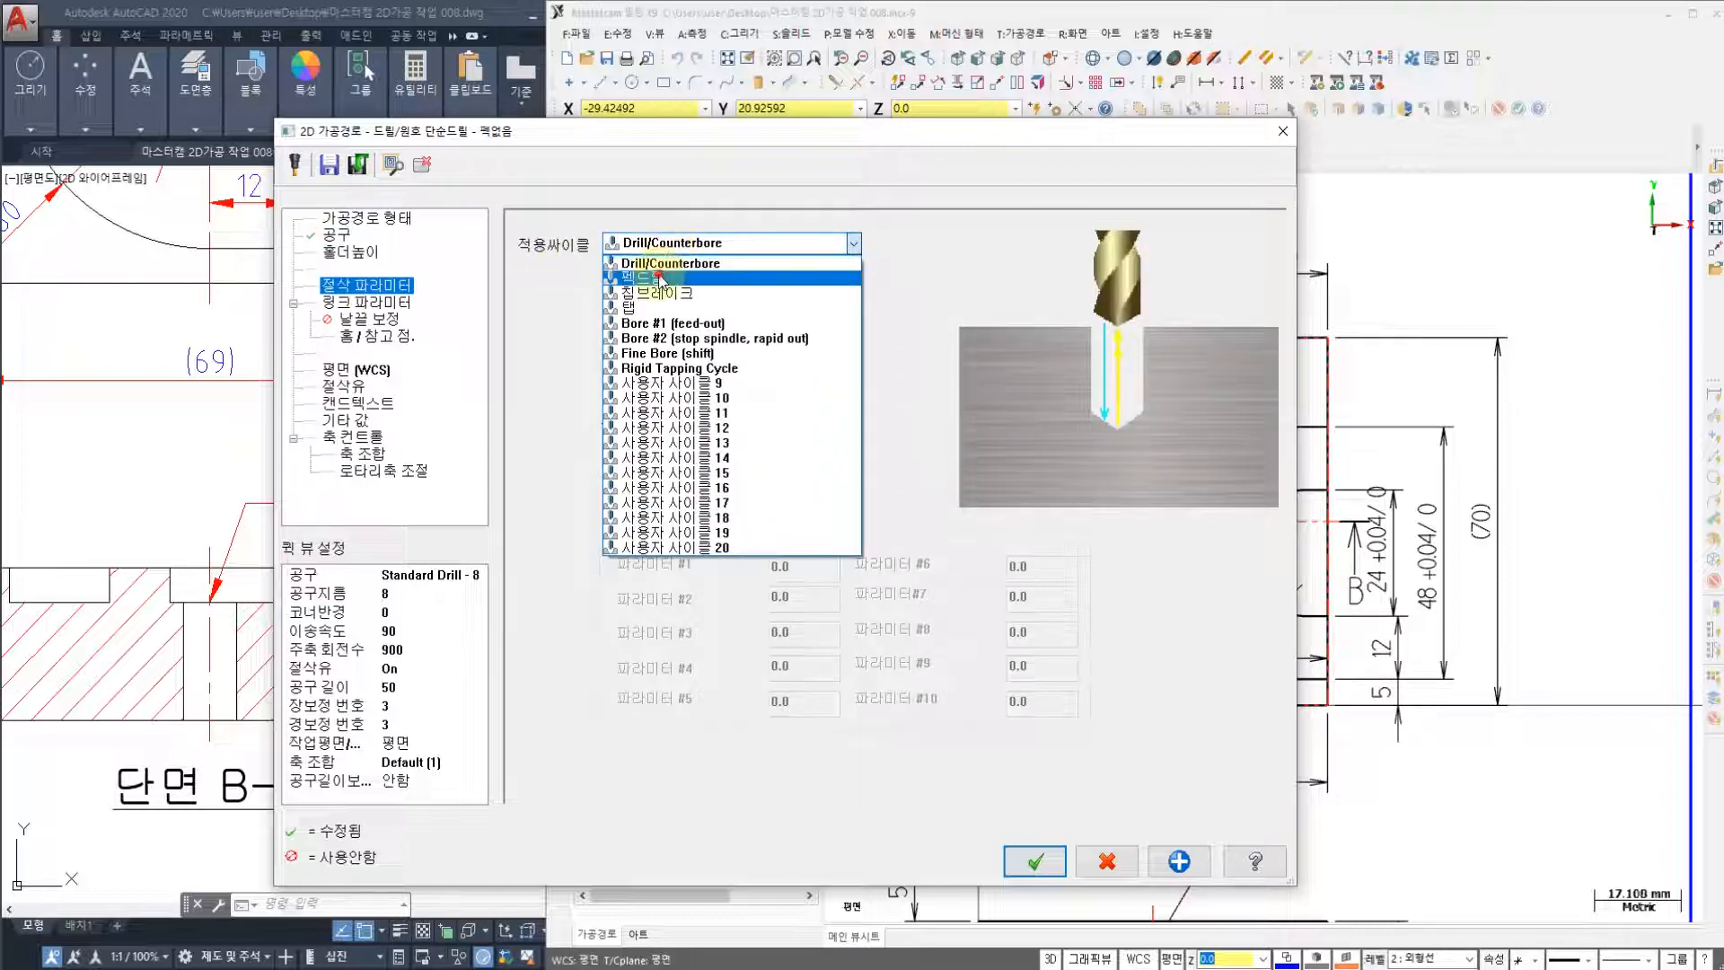
{"action": "left_click", "coordinate": [663, 276]}
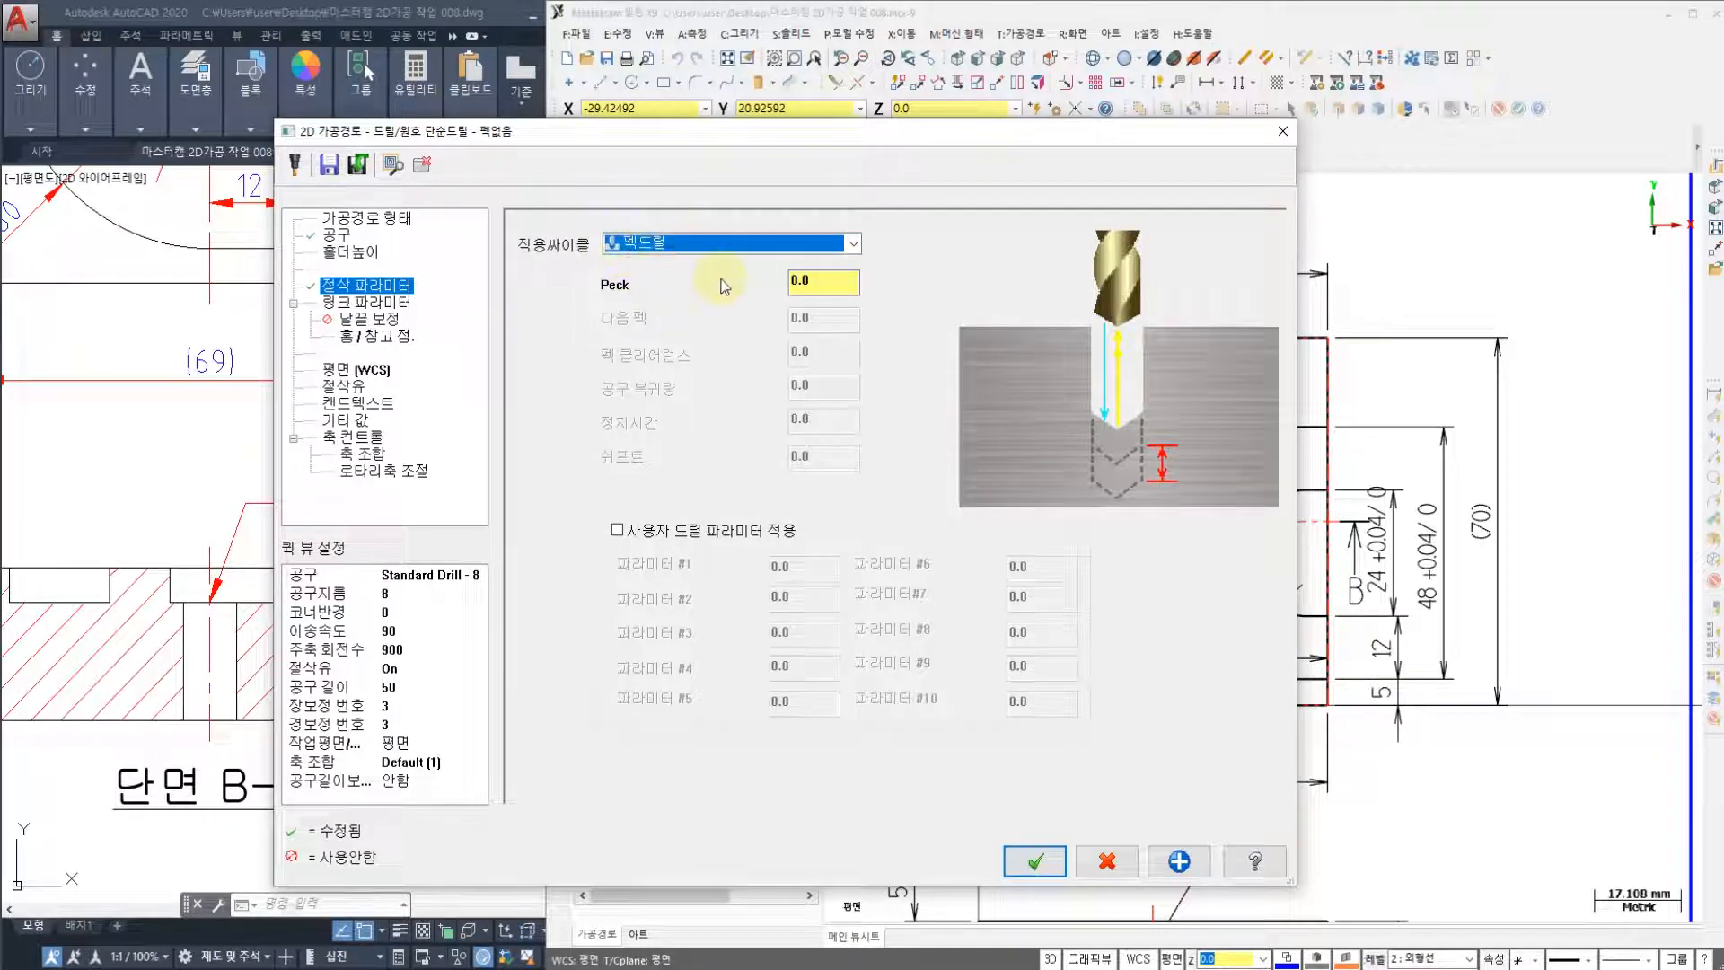
- Enter the peck amount and set the machining depth of the 8 mm drilling operation to -22
{"action": "left_click", "coordinate": [812, 285]}
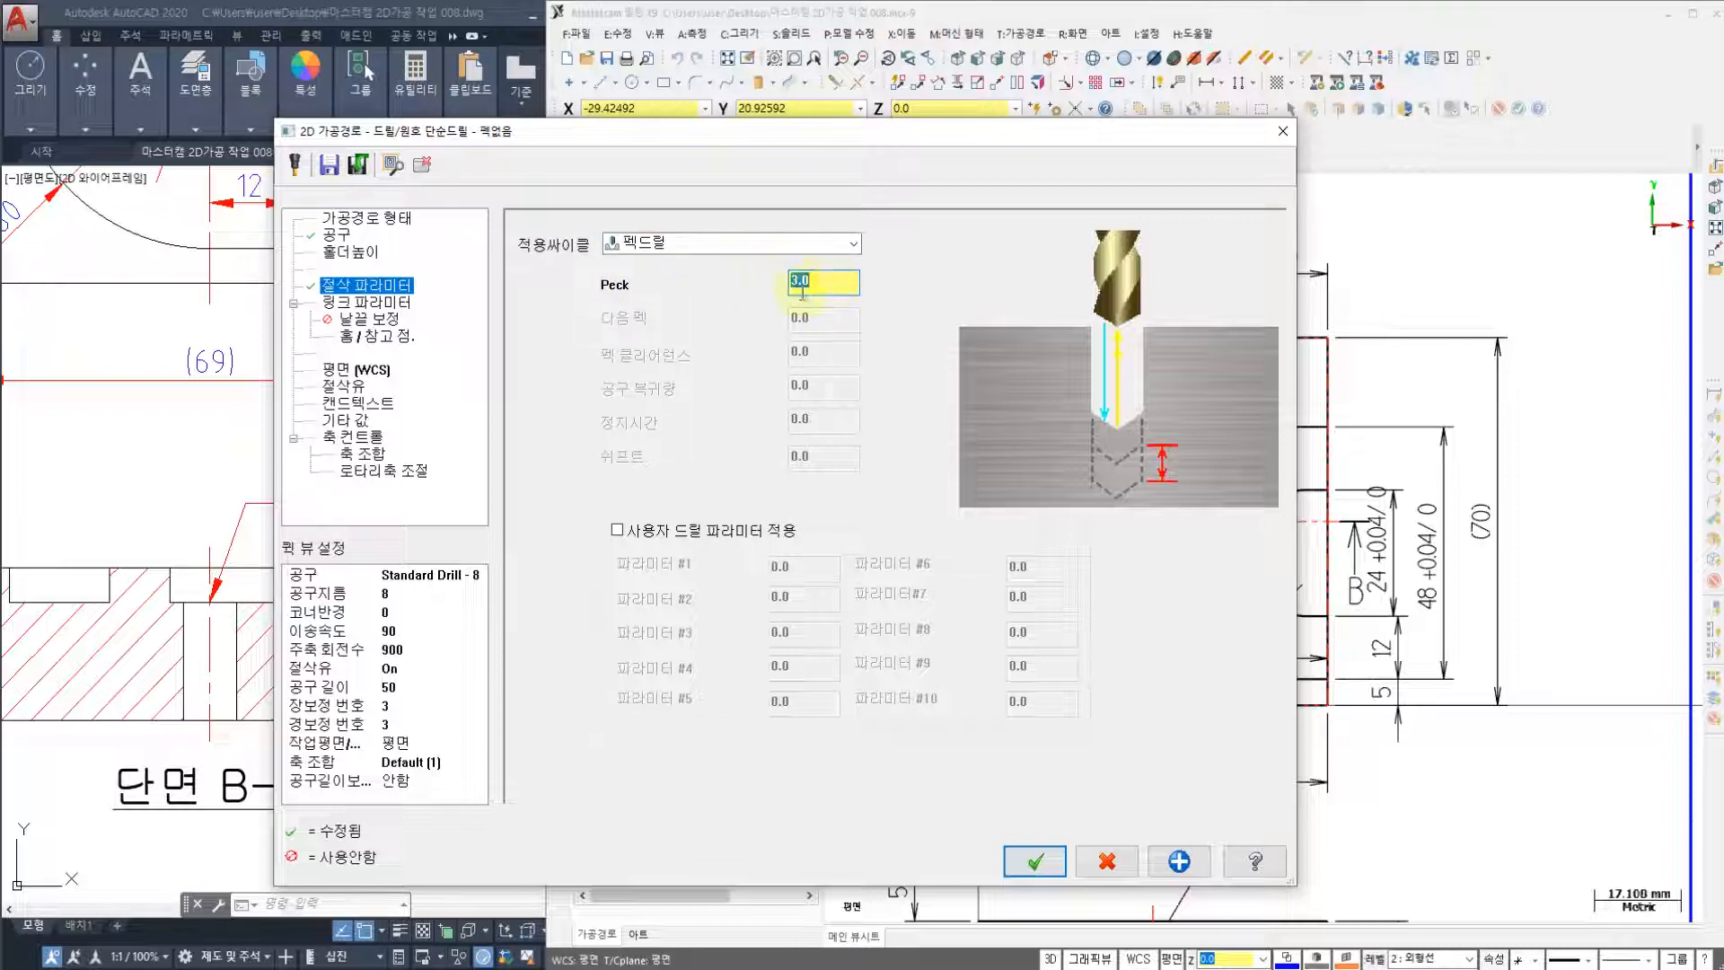
{"action": "left_click", "coordinate": [367, 302]}
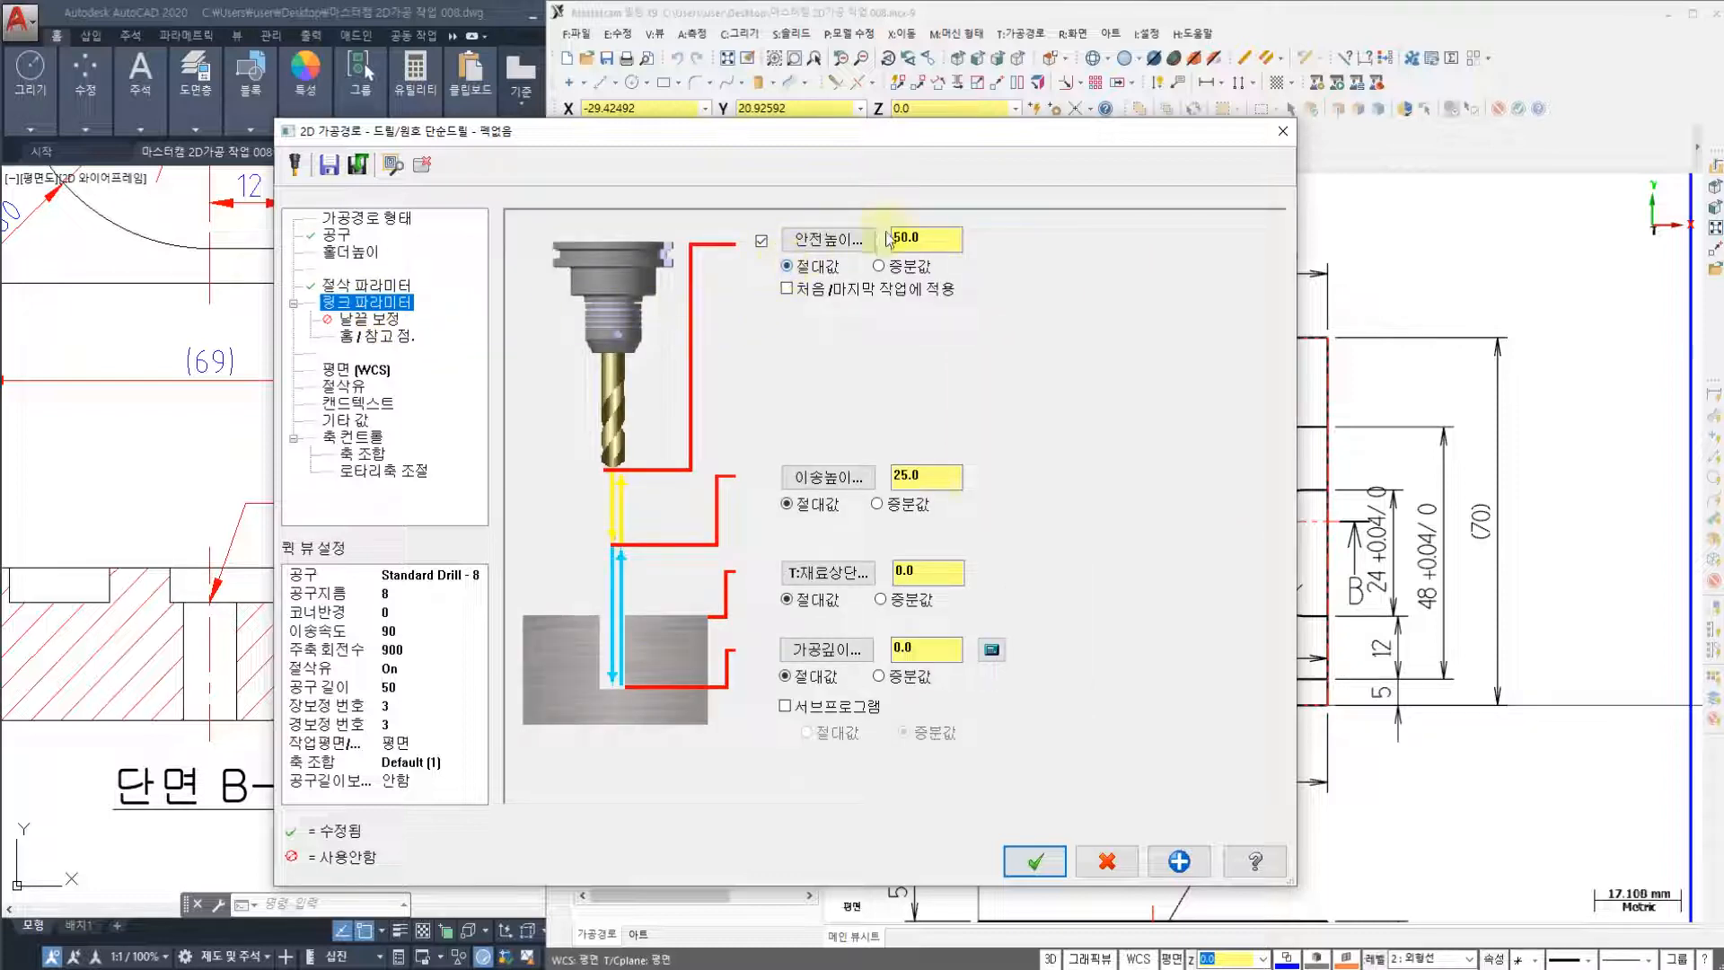
{"action": "left_click", "coordinate": [903, 648]}
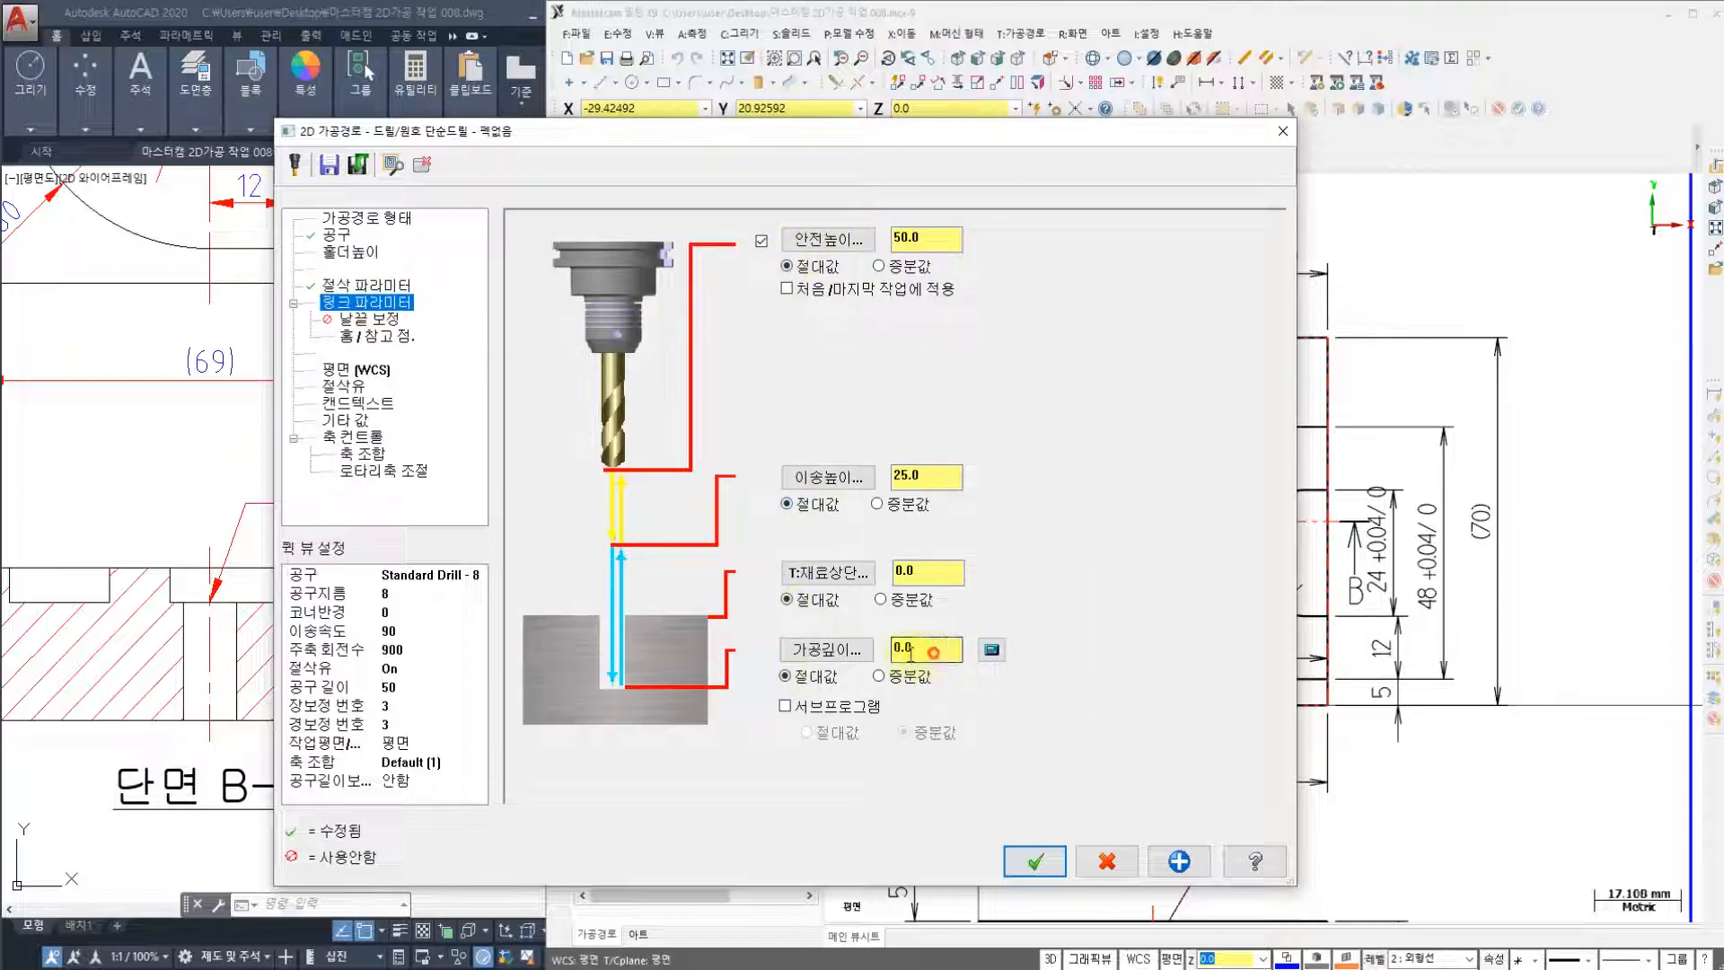
{"action": "left_click_drag", "start_coordinate": [823, 143], "coordinate": [1111, 142]}
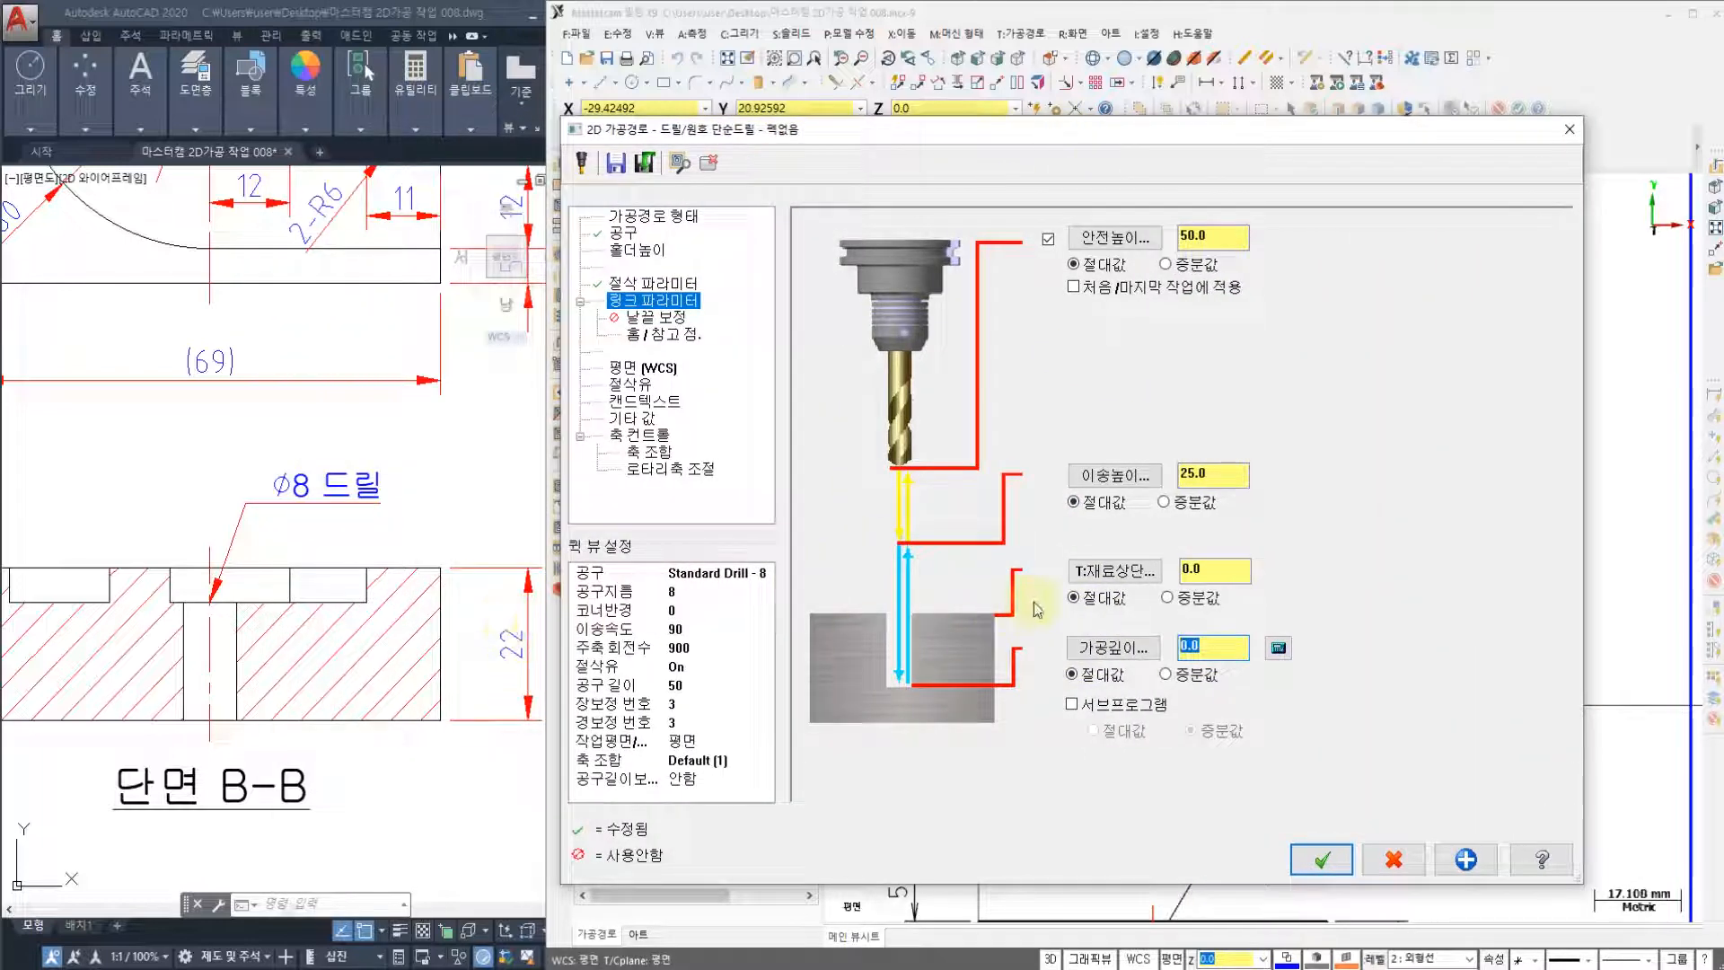
{"action": "type", "text": "-22"}
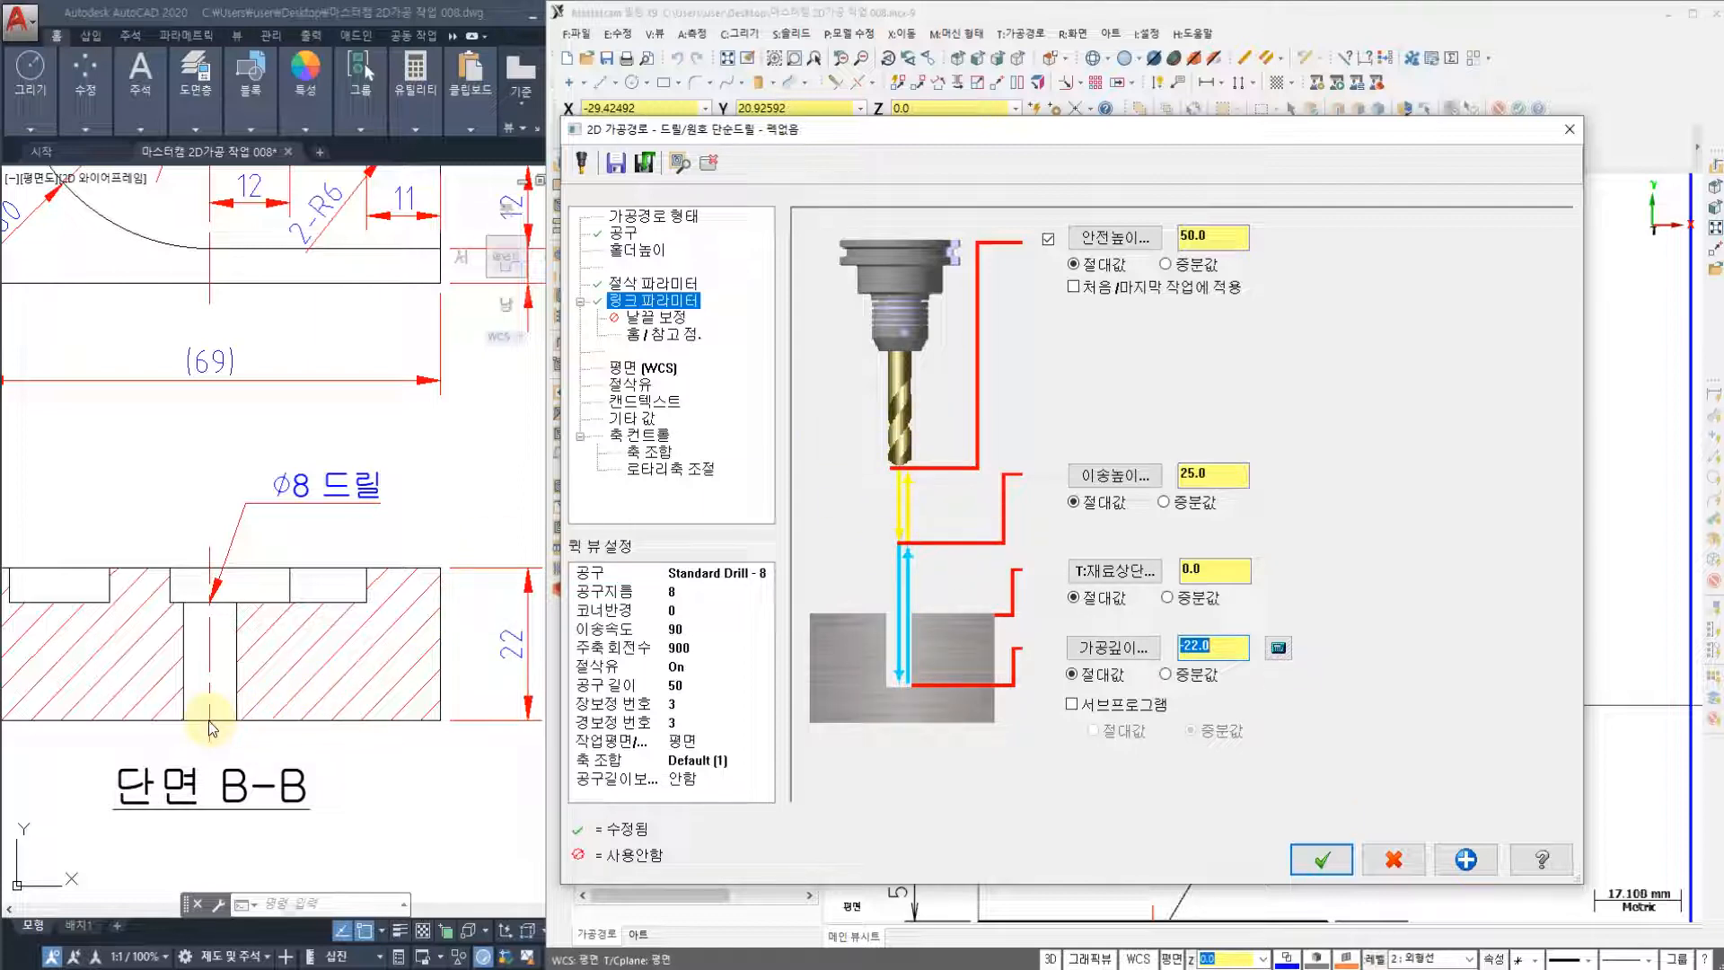
{"action": "left_click", "coordinate": [1234, 645]}
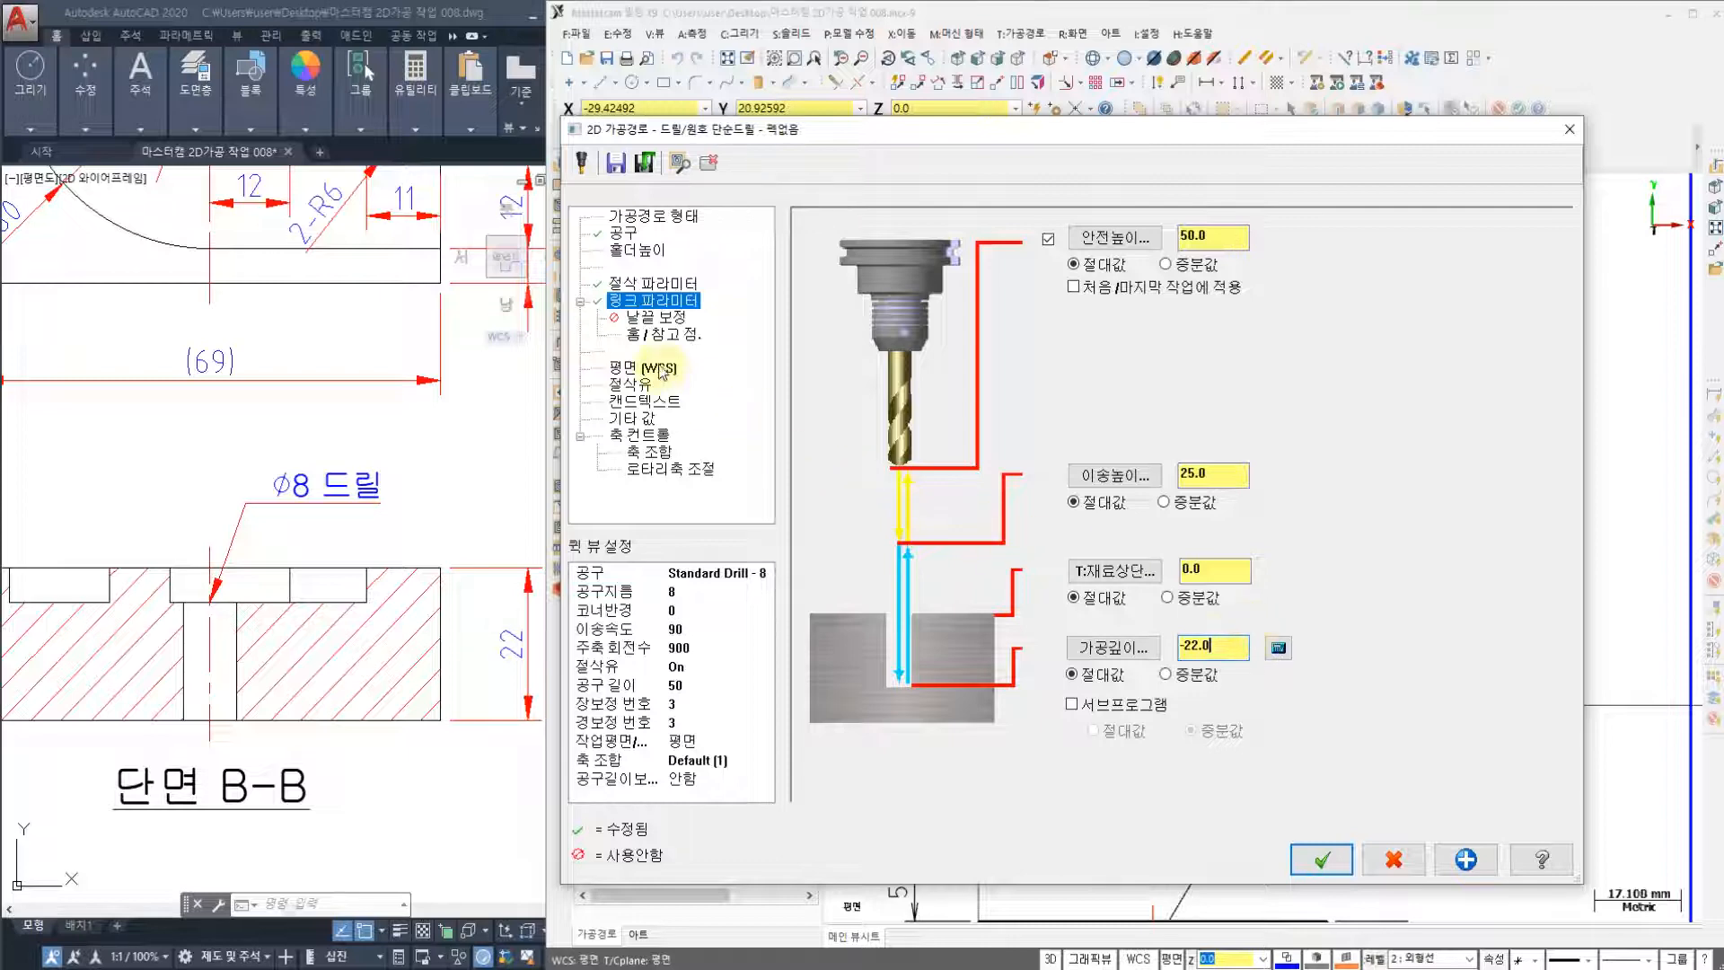
- Enable drill tip compensation for the 8 mm drill and set its breakthrough amount to 1.0
{"action": "left_click", "coordinate": [639, 320]}
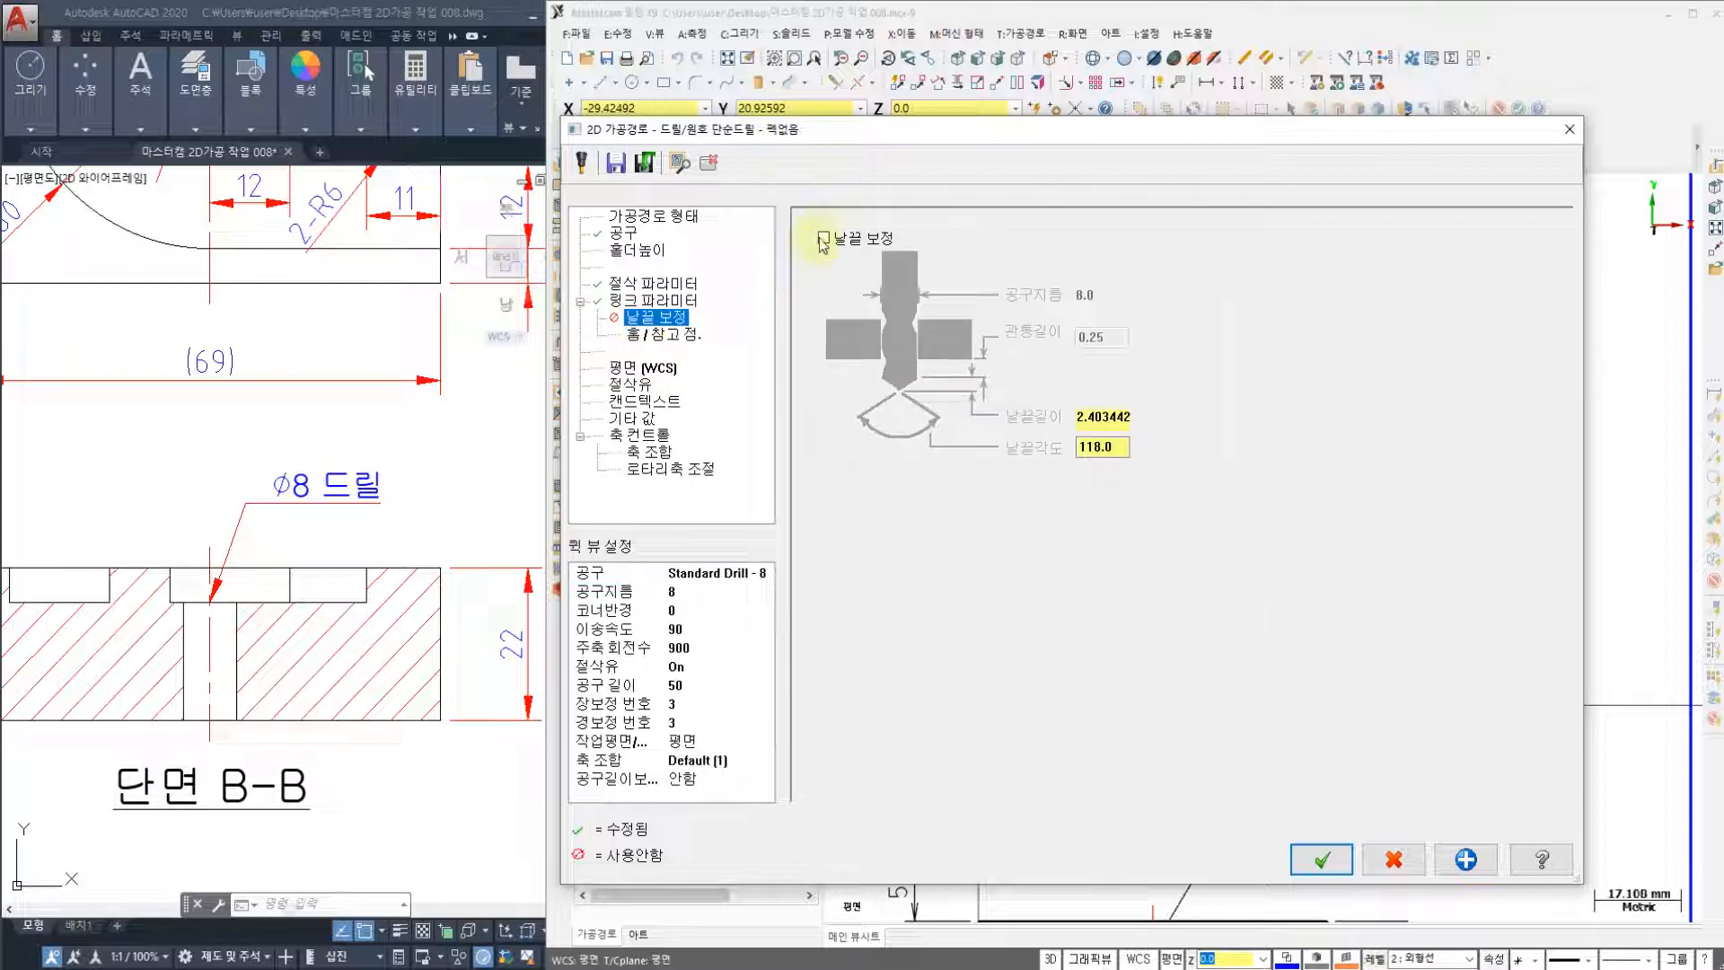
{"action": "left_click", "coordinate": [824, 236]}
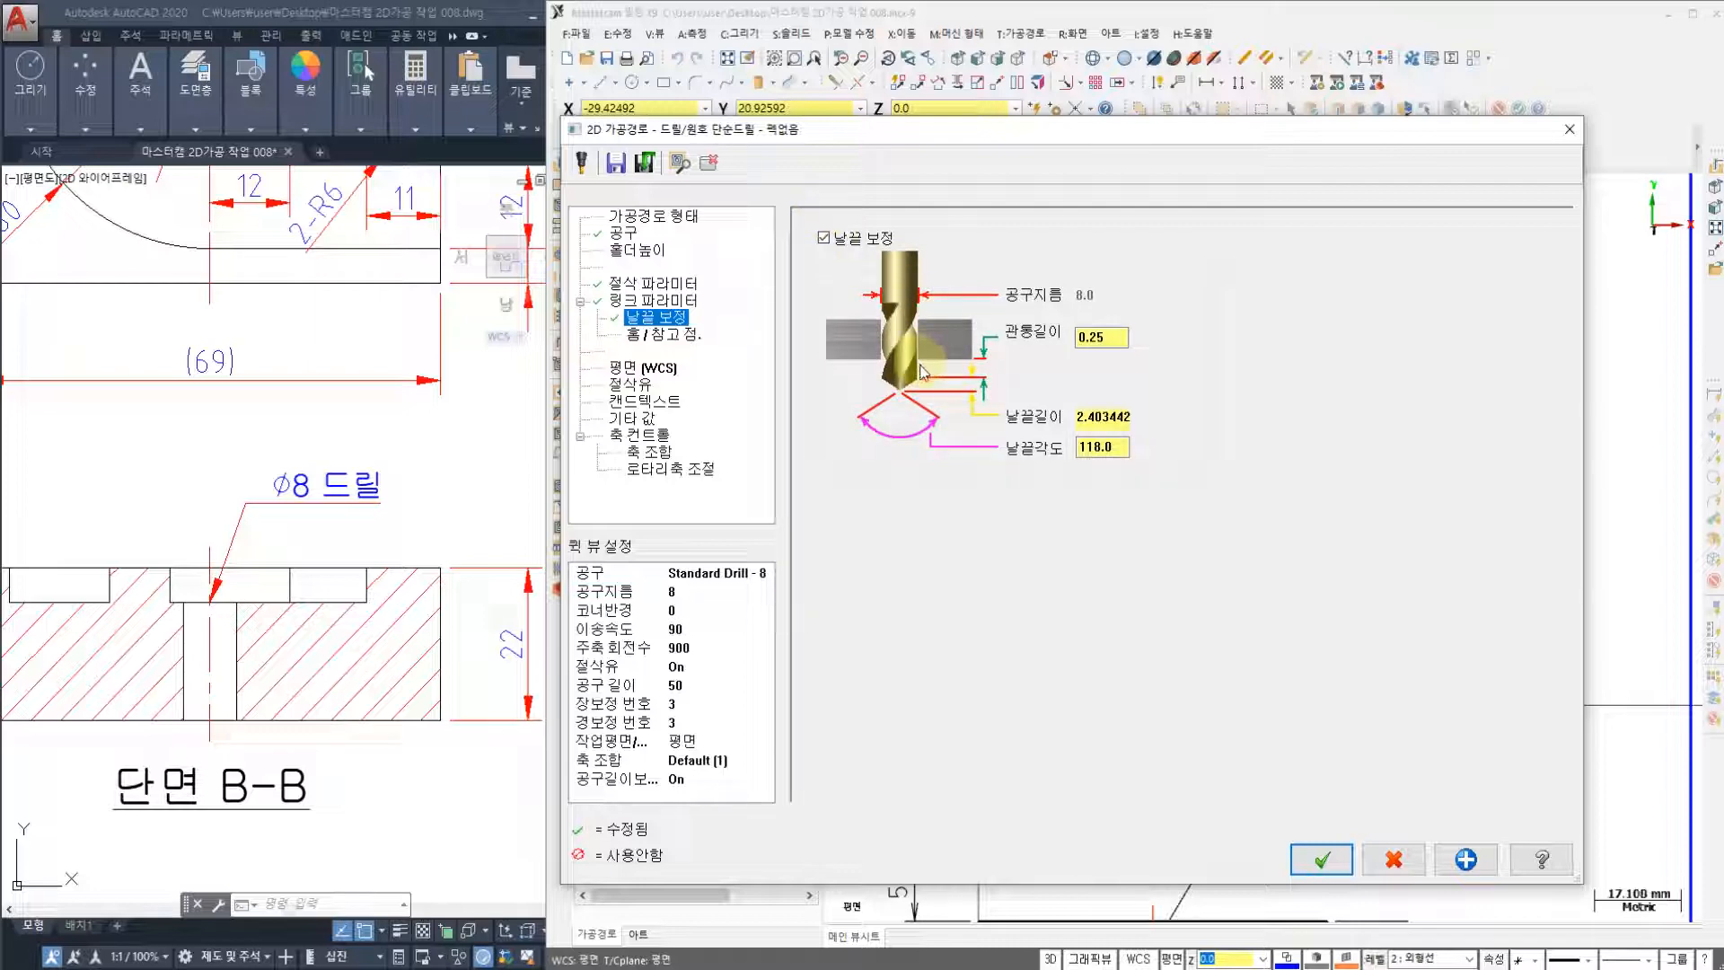
{"action": "double_click", "coordinate": [1122, 447]}
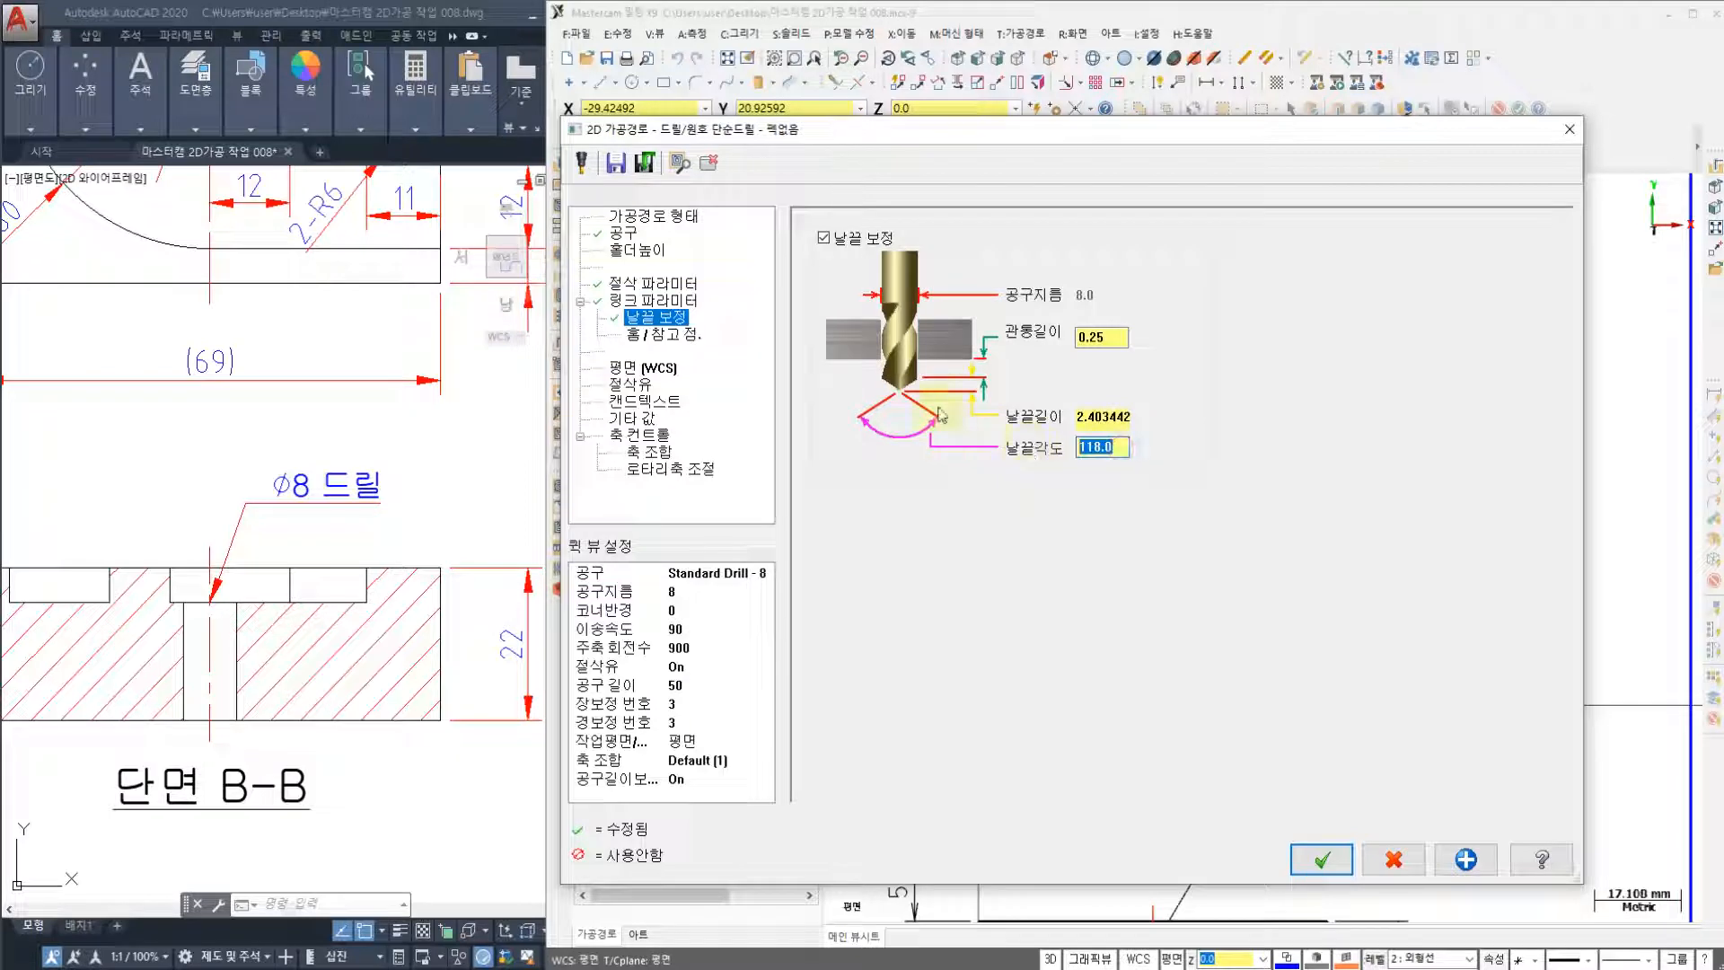
{"action": "left_click", "coordinate": [1121, 336]}
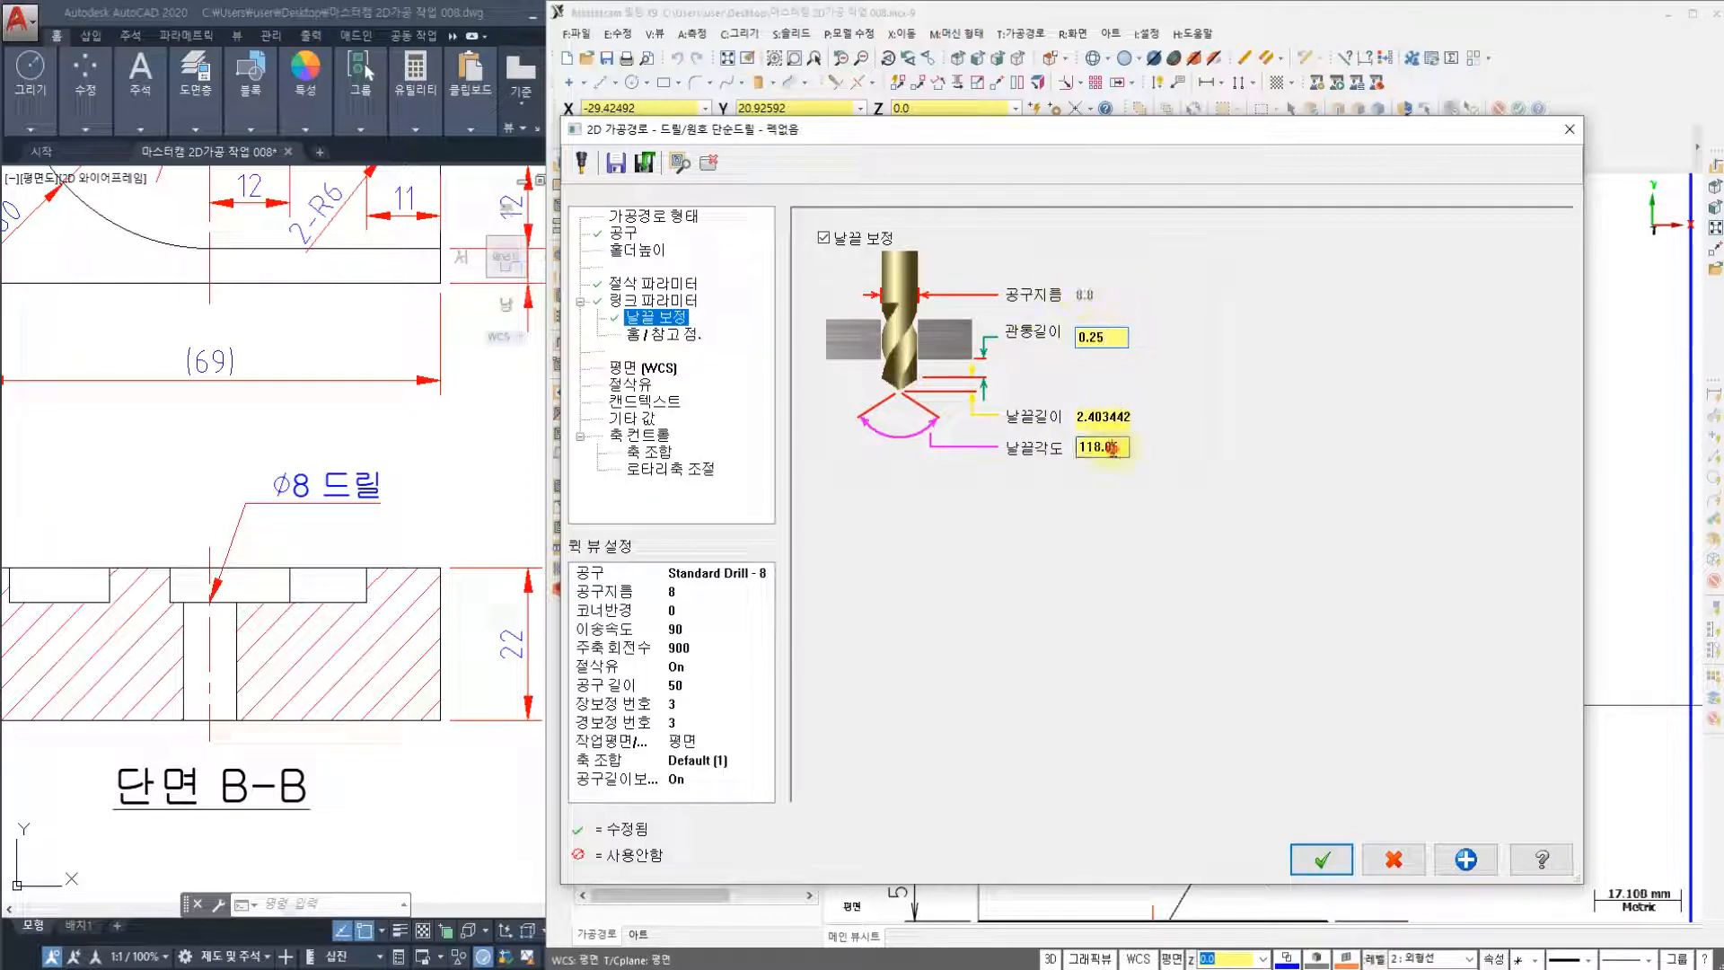
{"action": "left_click", "coordinate": [1115, 337]}
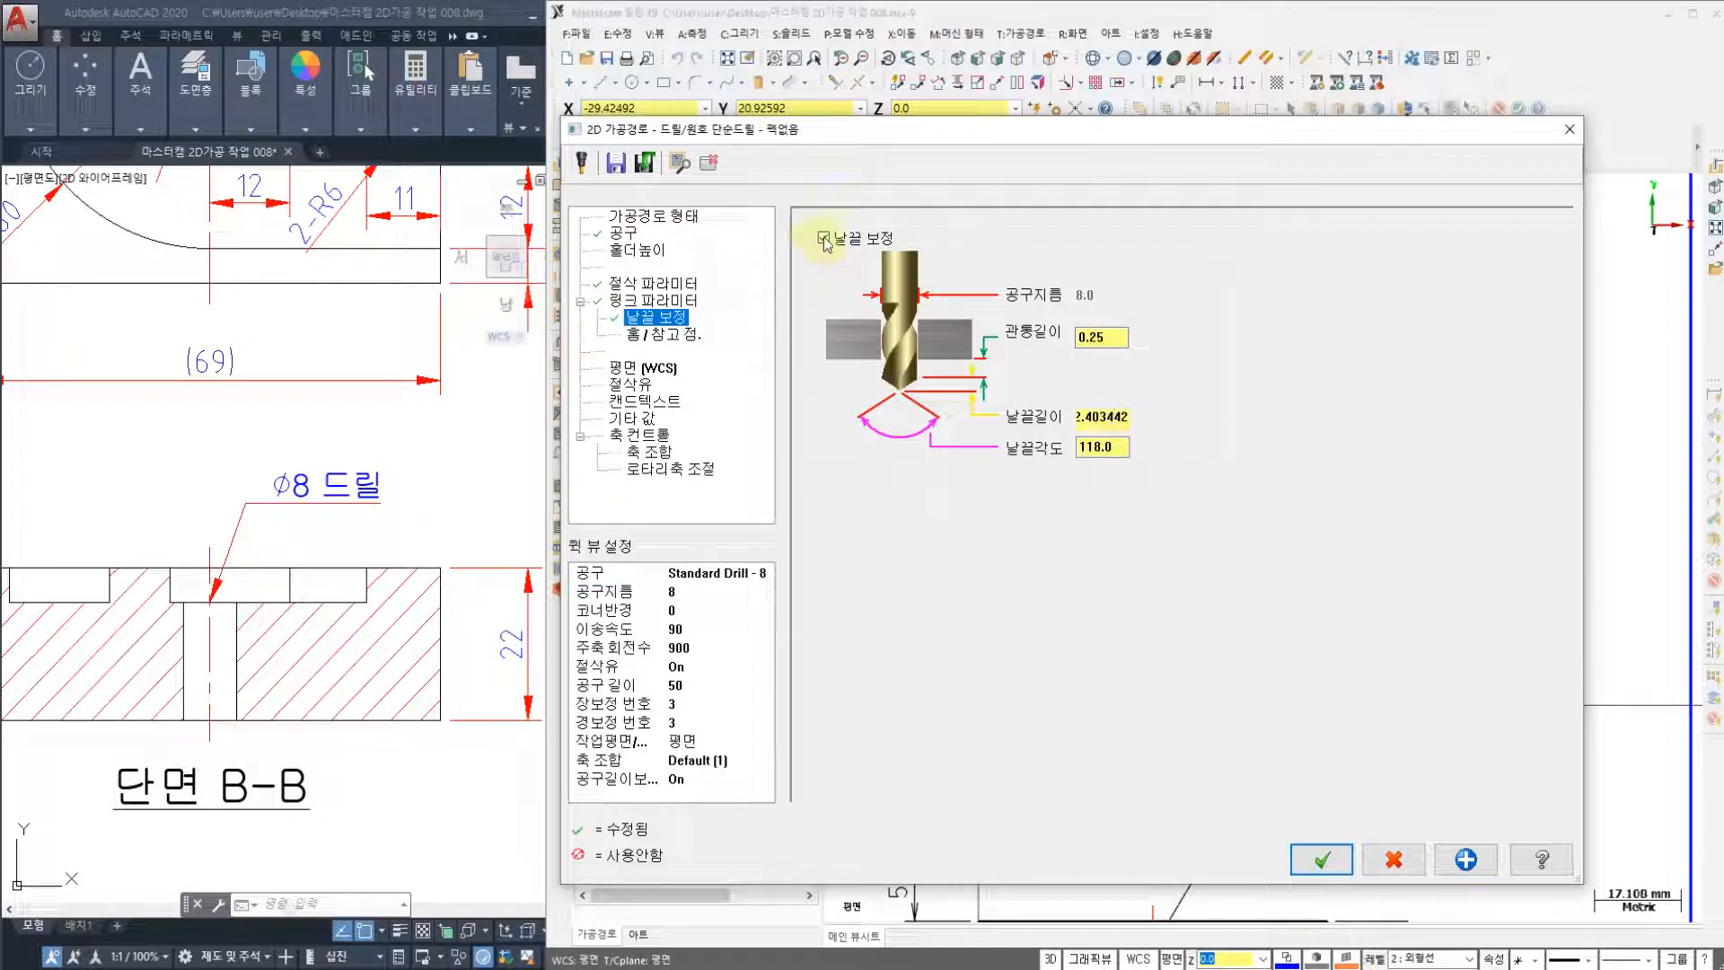
{"action": "double_click", "coordinate": [1093, 336]}
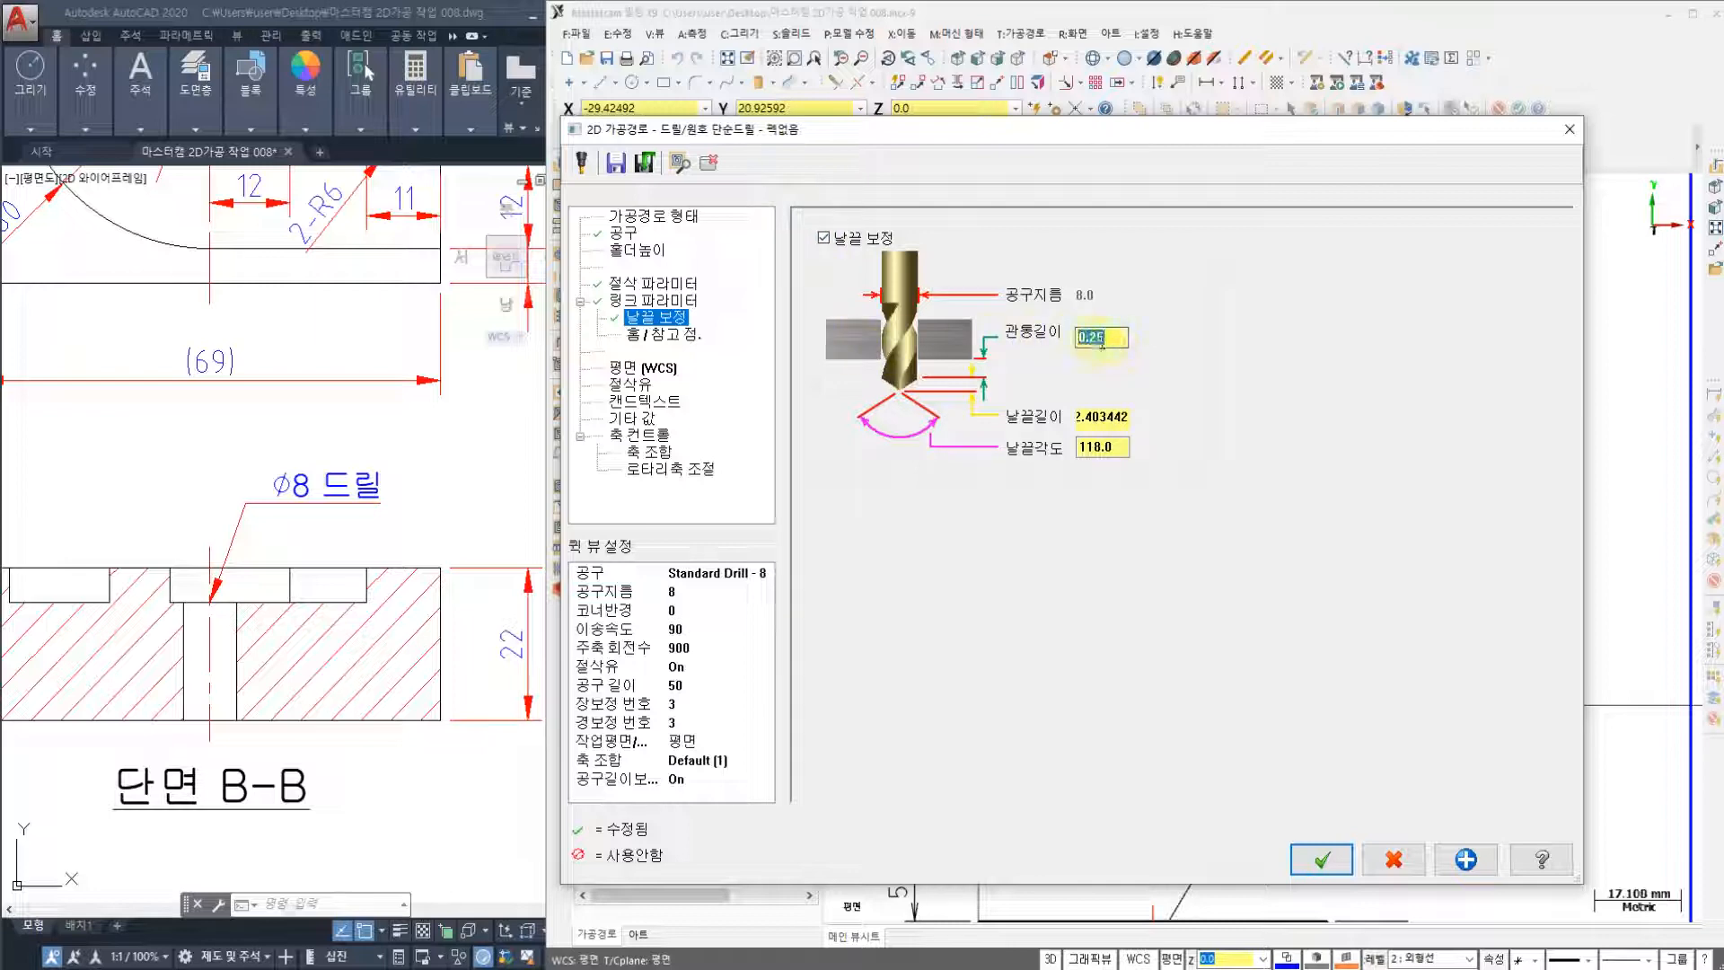
{"action": "key", "text": "Return"}
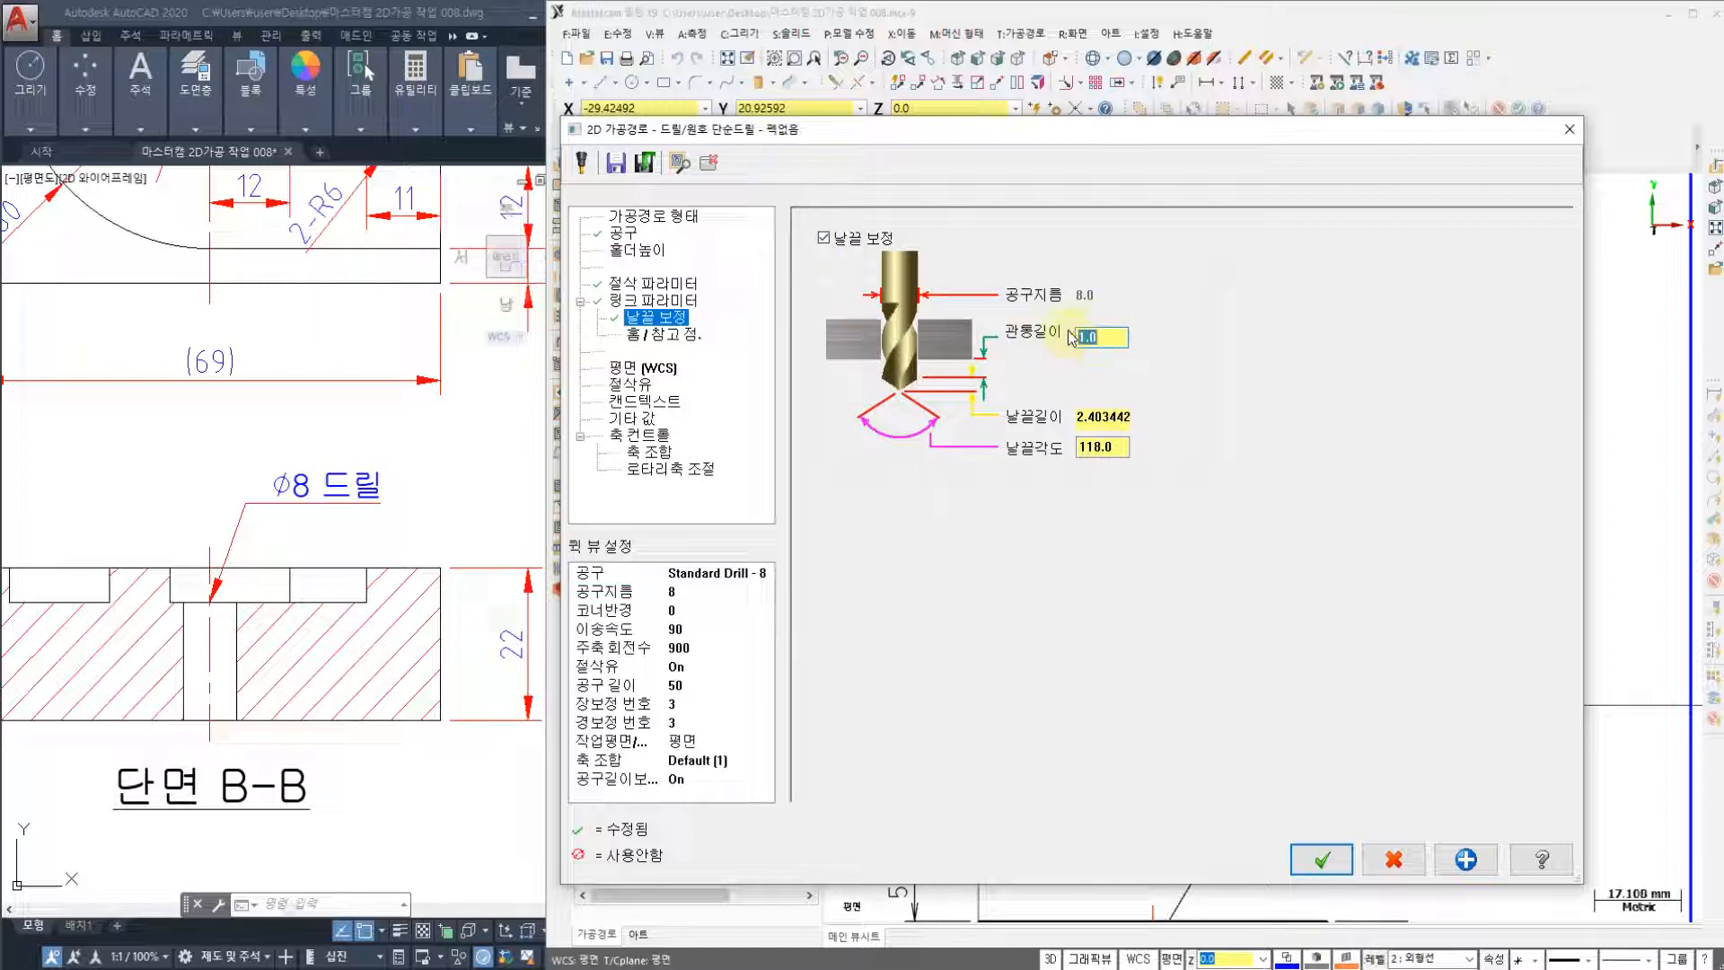
- Recheck the drilling depth, keep Flood coolant on, and accept the 8 mm peck drilling operation
{"action": "left_click", "coordinate": [662, 301]}
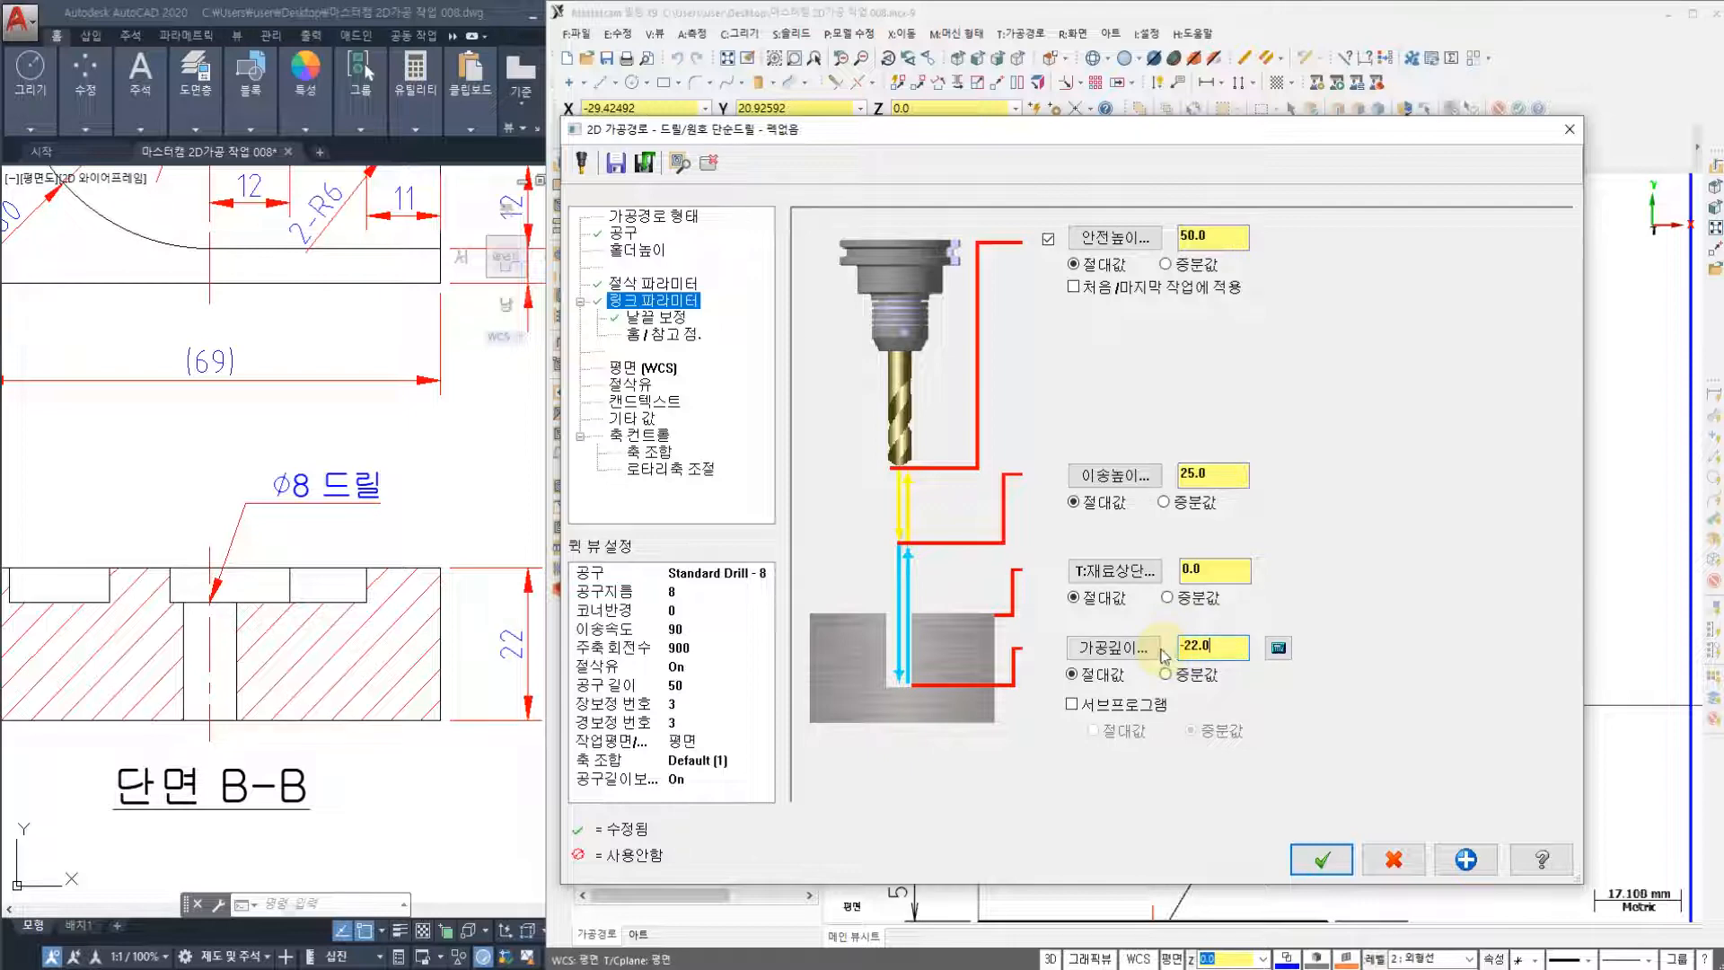
{"action": "left_click", "coordinate": [631, 384]}
{"action": "left_click", "coordinate": [1207, 348]}
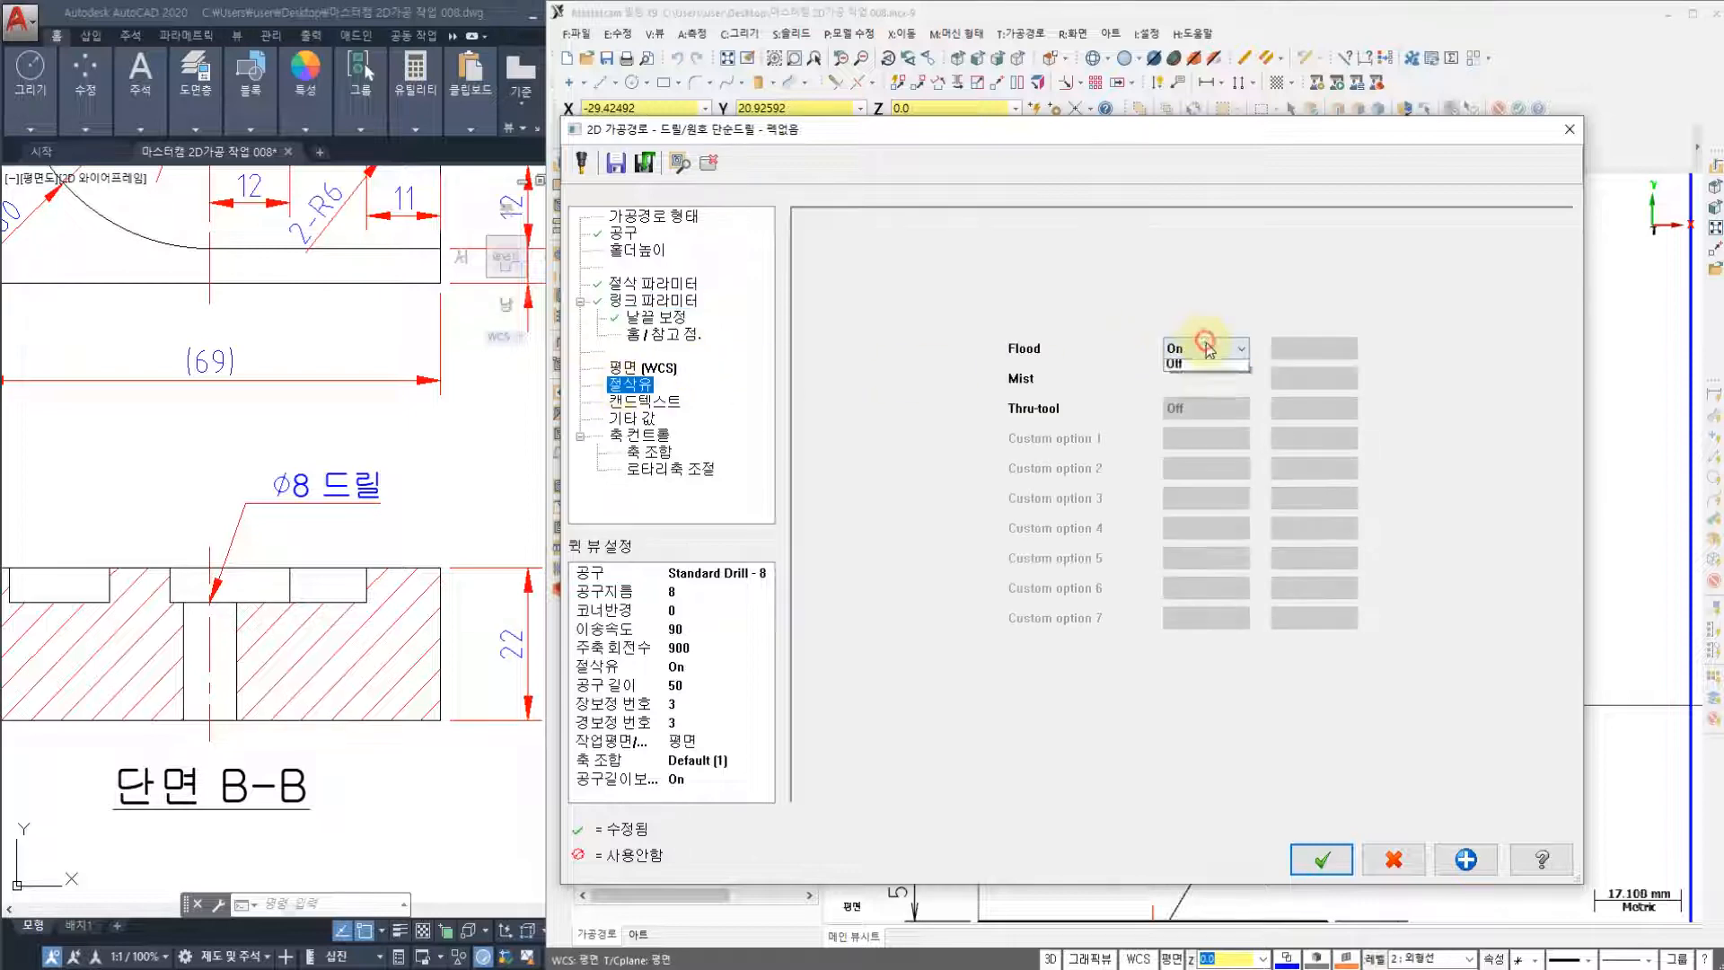
{"action": "left_click", "coordinate": [1195, 363]}
{"action": "left_click", "coordinate": [1321, 860]}
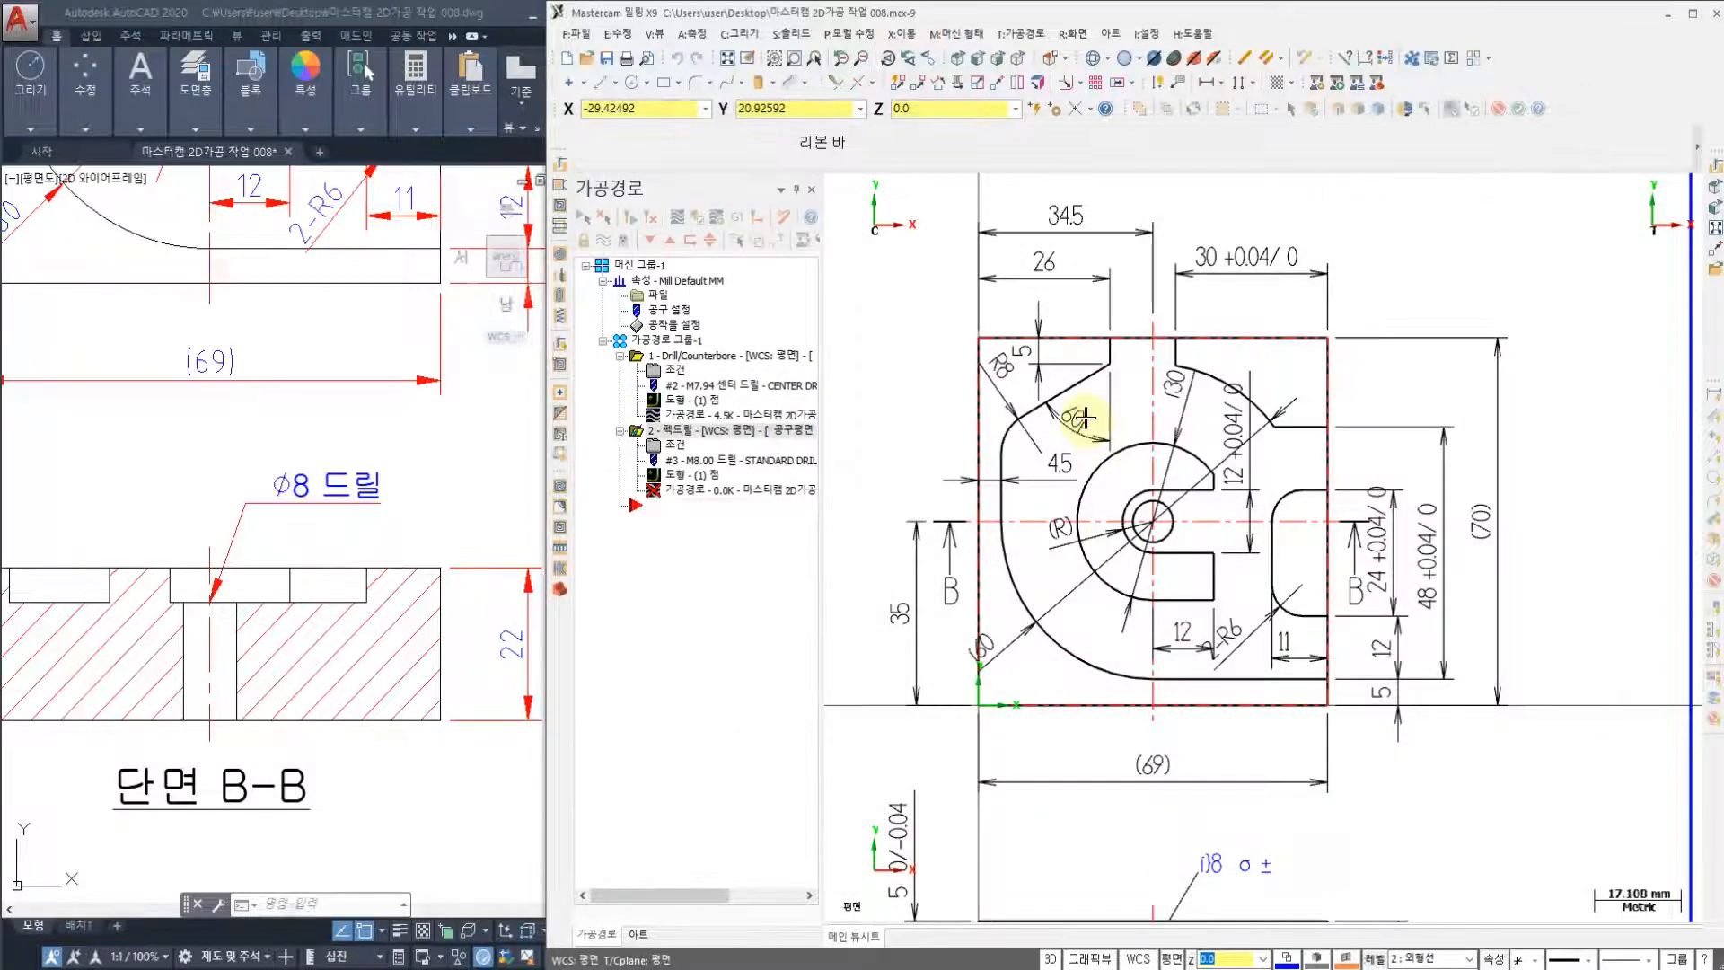
- Backplot the 8 mm peck drilling toolpath in the front view and return to the top view
{"action": "right_click", "coordinate": [912, 364]}
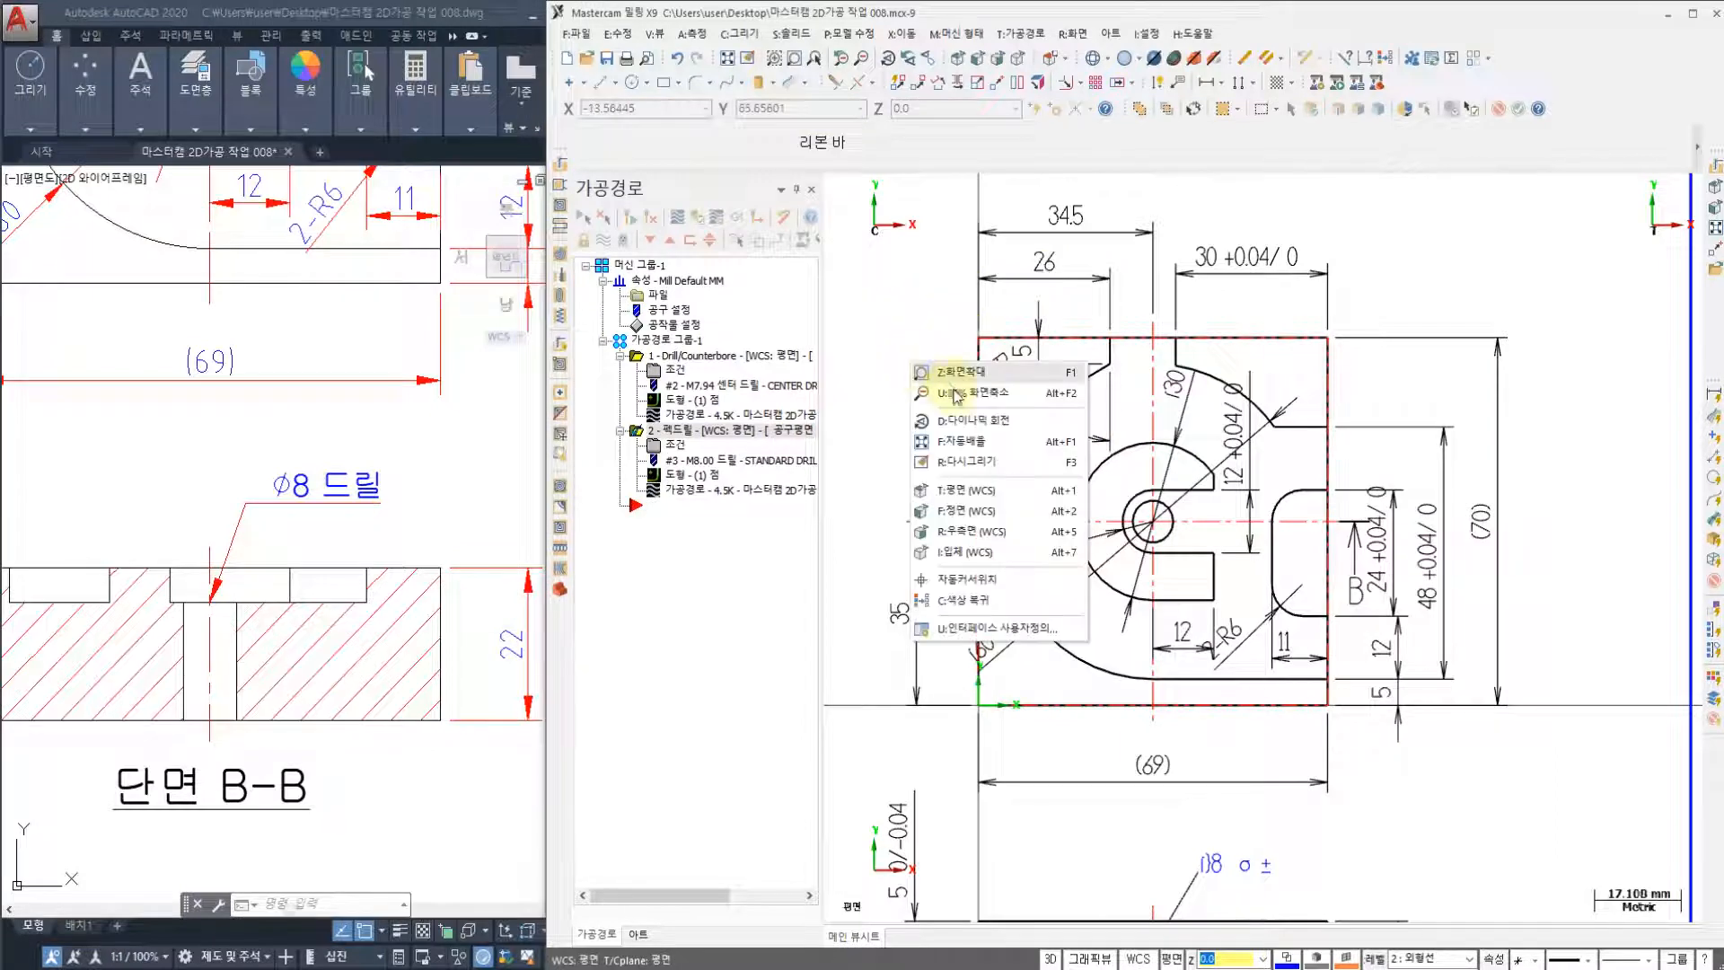
{"action": "left_click", "coordinate": [979, 493]}
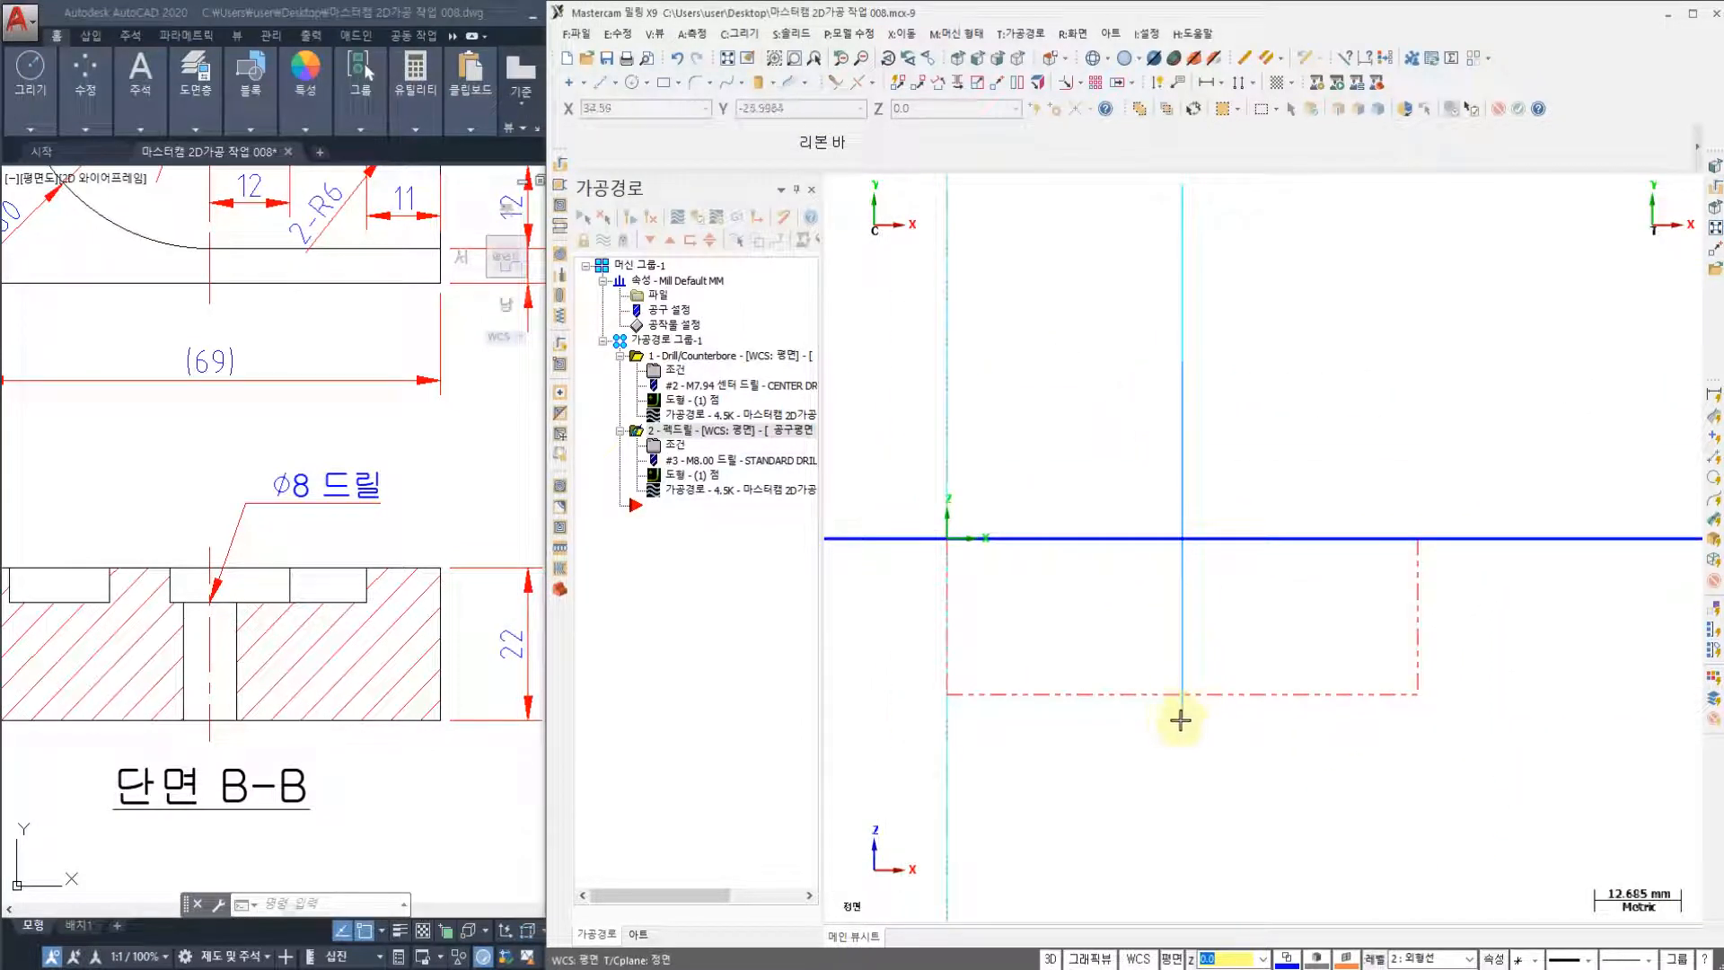
{"action": "left_click", "coordinate": [690, 495]}
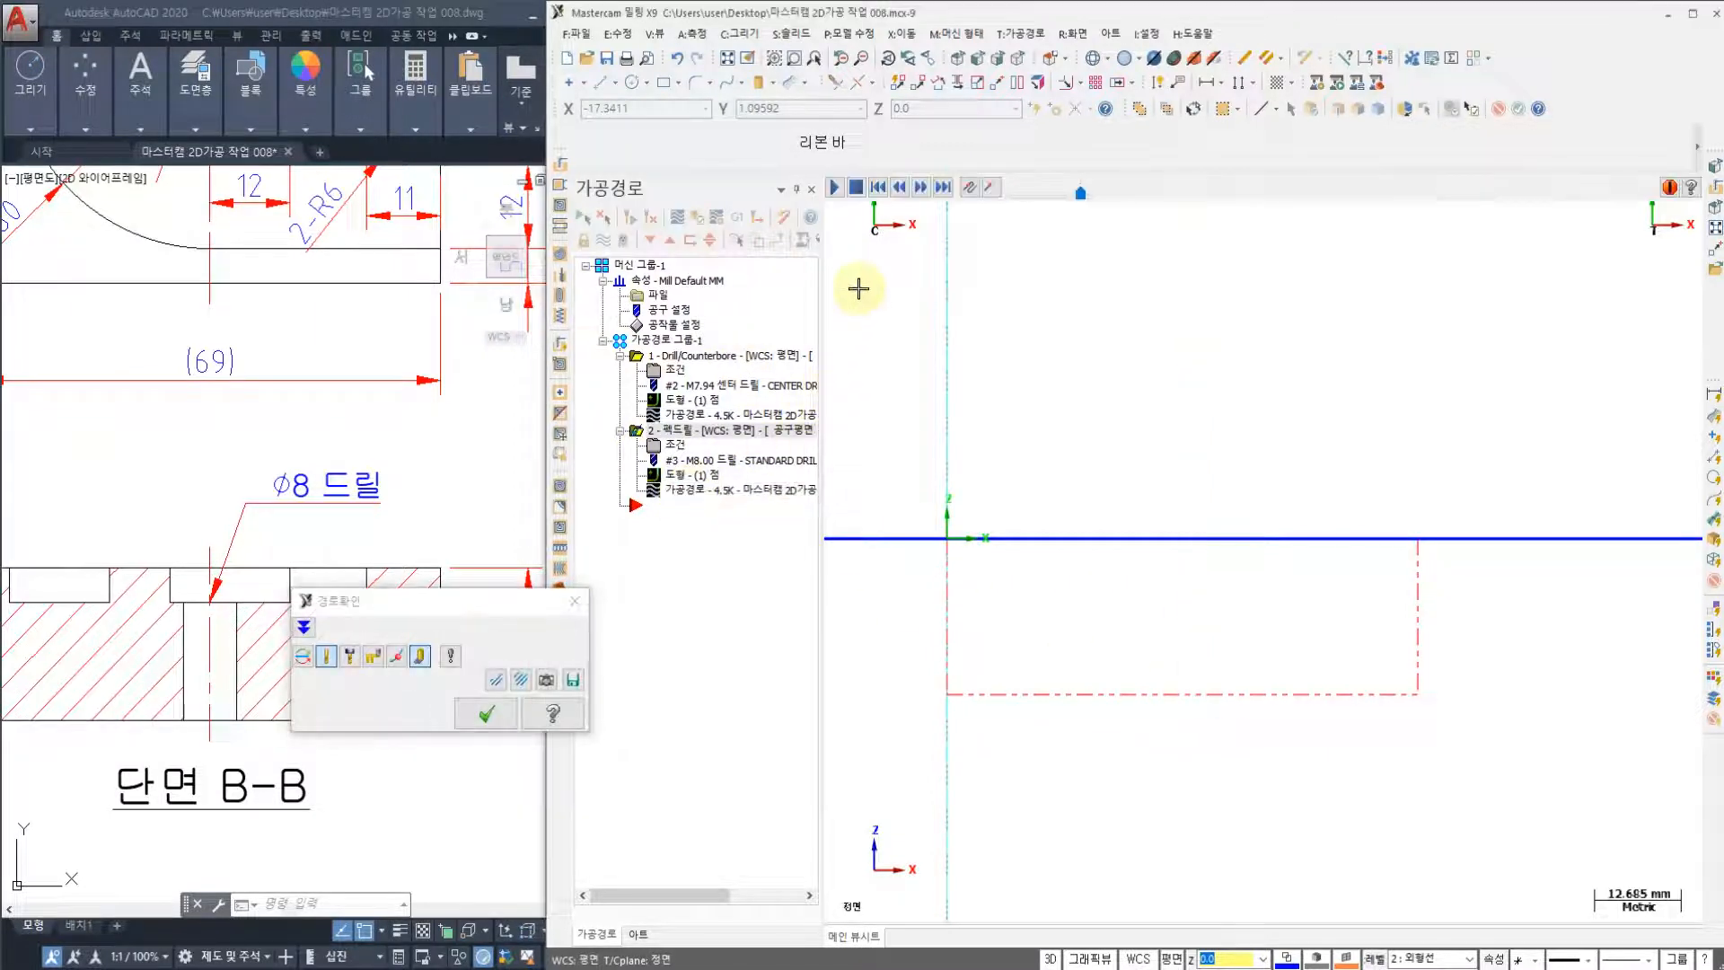
{"action": "left_click", "coordinate": [843, 193]}
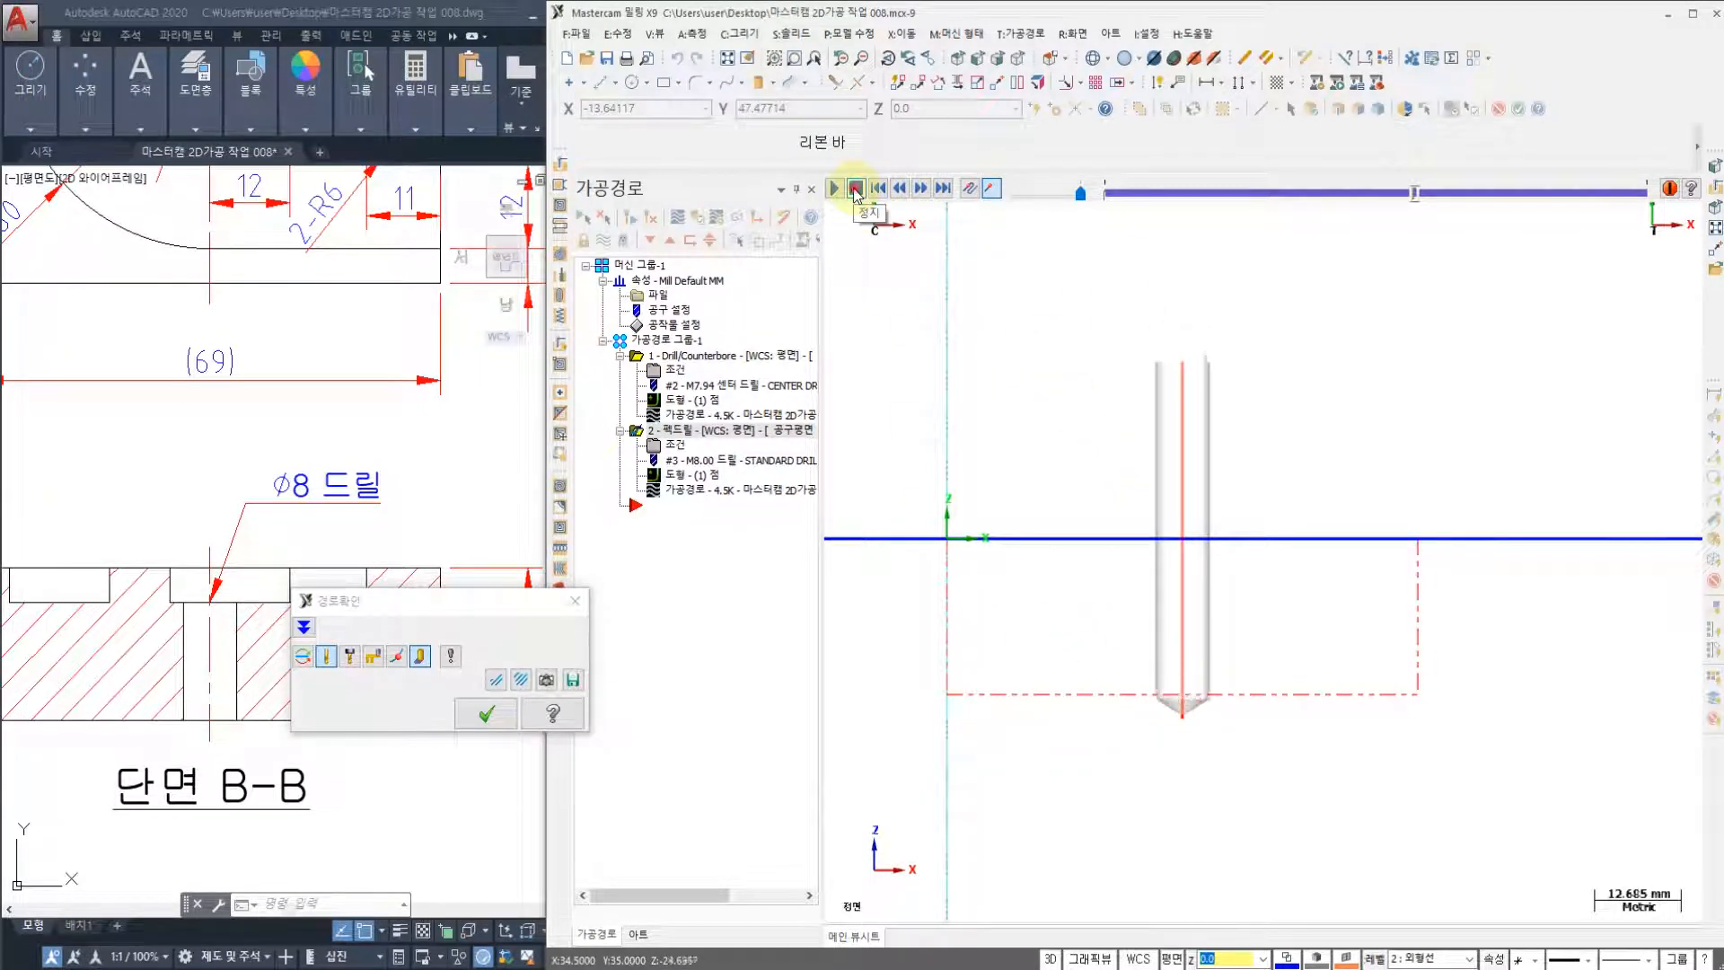
{"action": "left_click", "coordinate": [485, 714]}
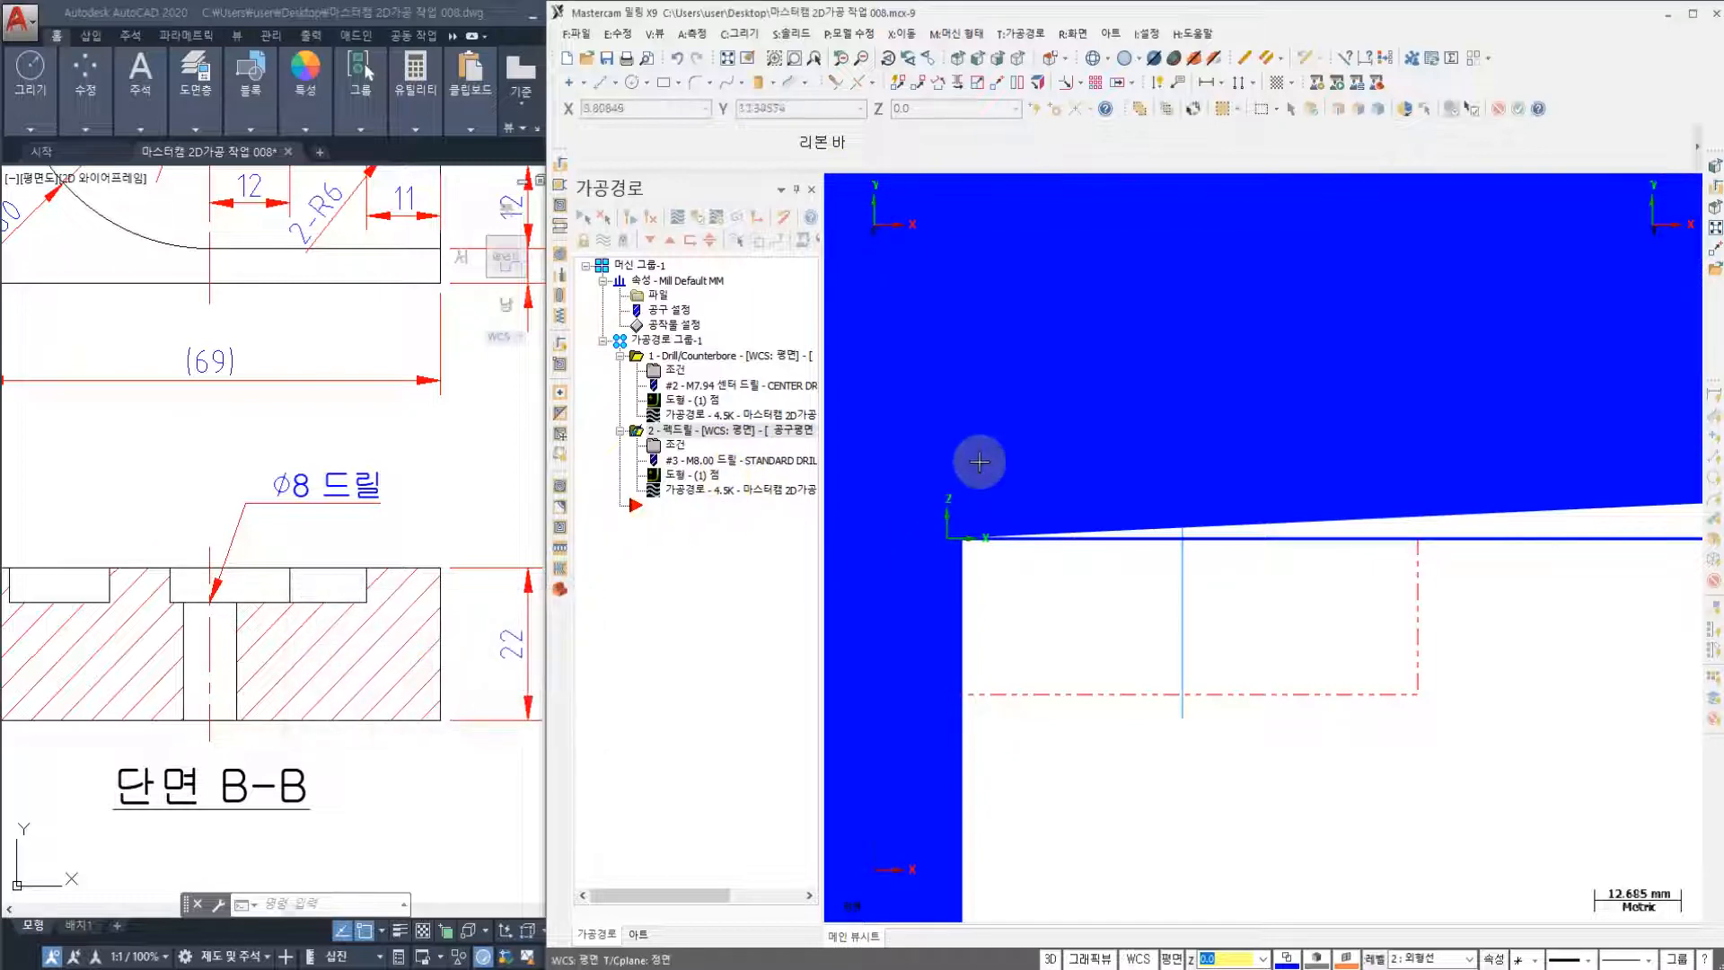
{"action": "scroll", "coordinate": [989, 468], "scroll_direction": "up", "scroll_amount": 2}
{"action": "right_click", "coordinate": [1009, 440]}
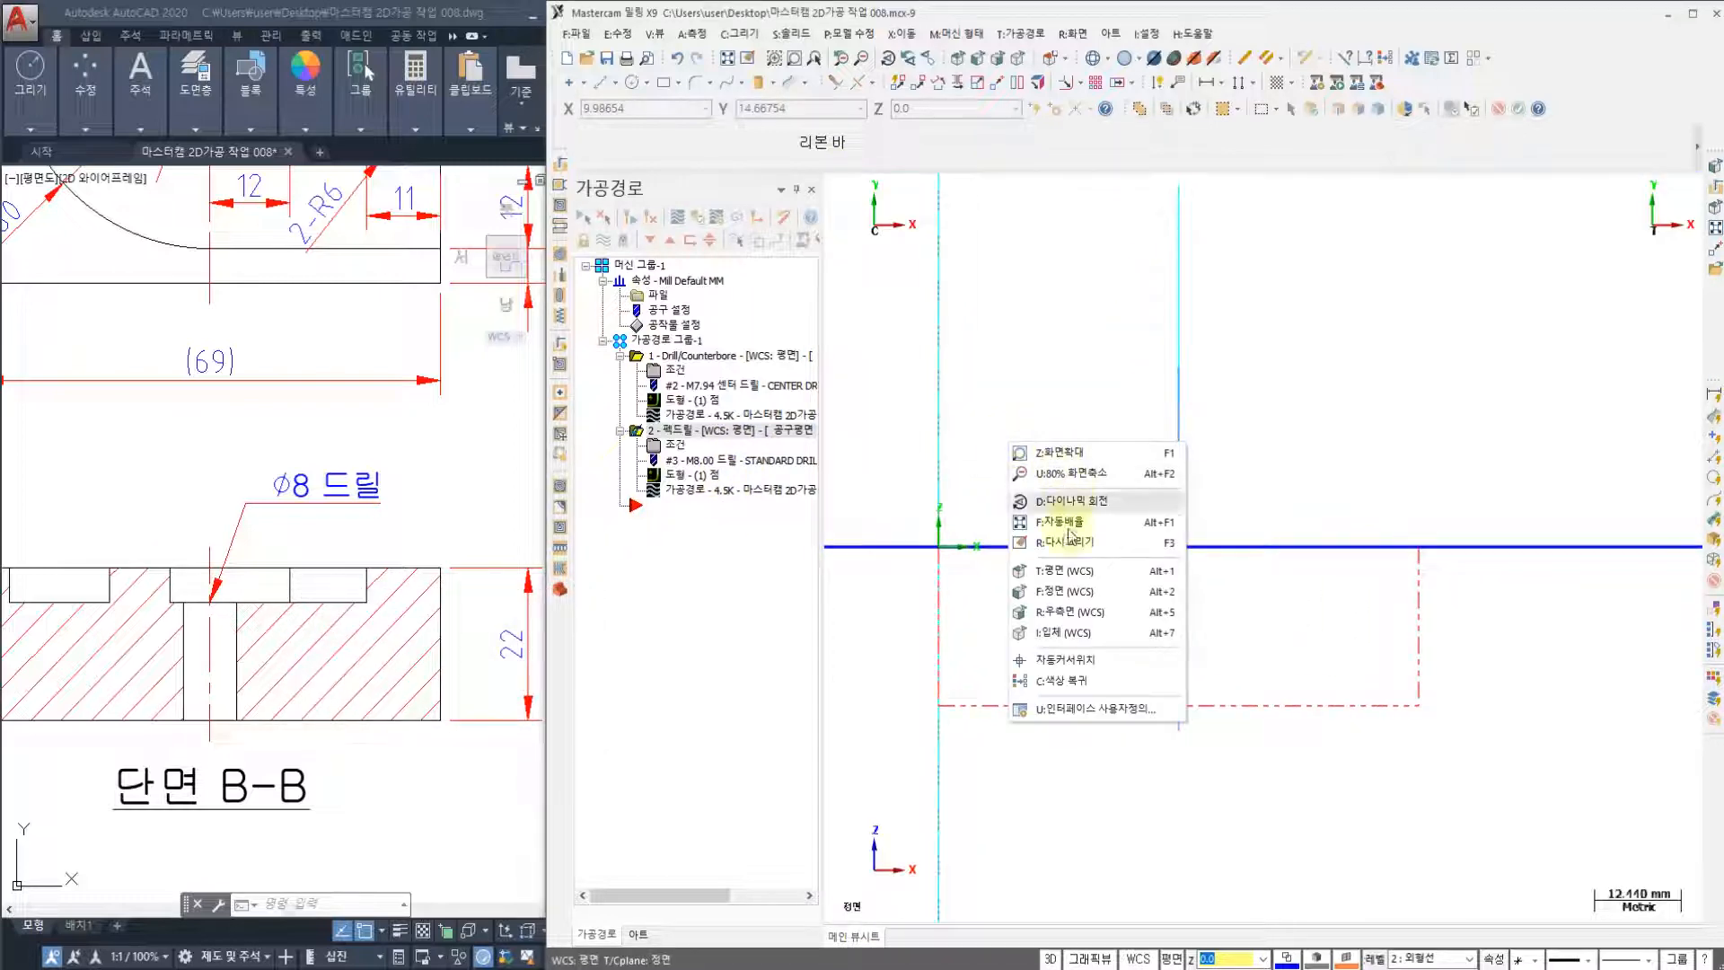
{"action": "left_click", "coordinate": [1062, 580]}
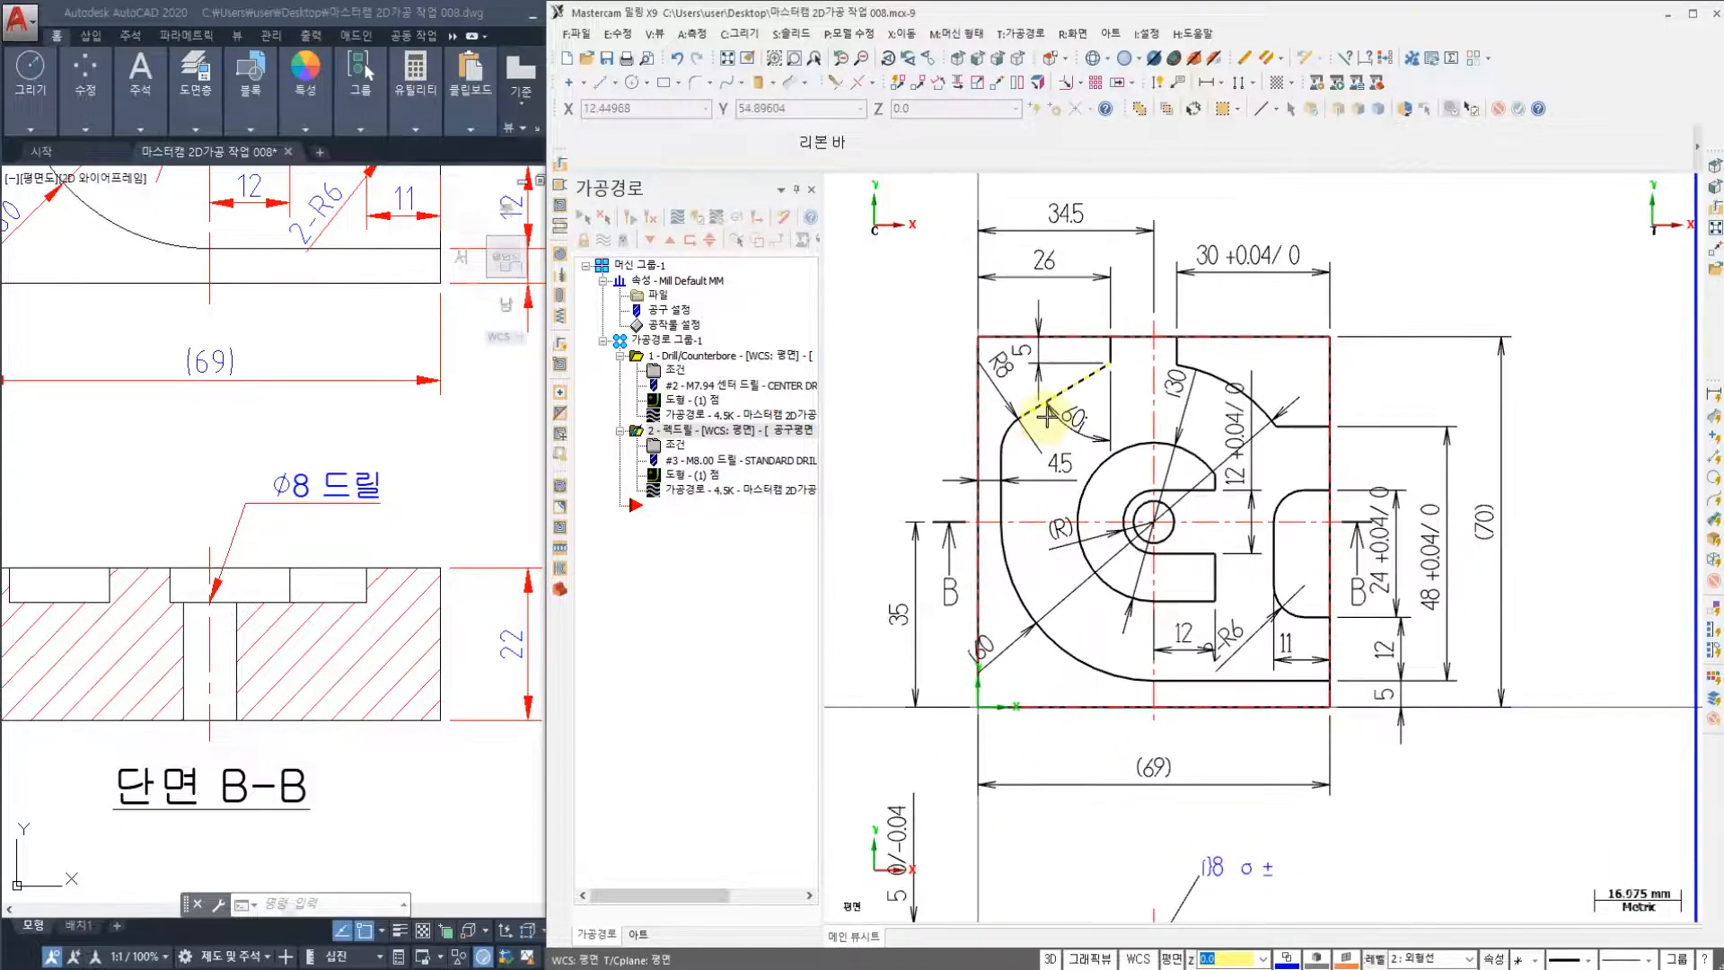
- Start a Contour toolpath and chain the outer profile from the upper notch's left wall around the R8 corner and large arc to the lower right edge
{"action": "scroll", "coordinate": [1149, 295], "scroll_direction": "down", "scroll_amount": 2}
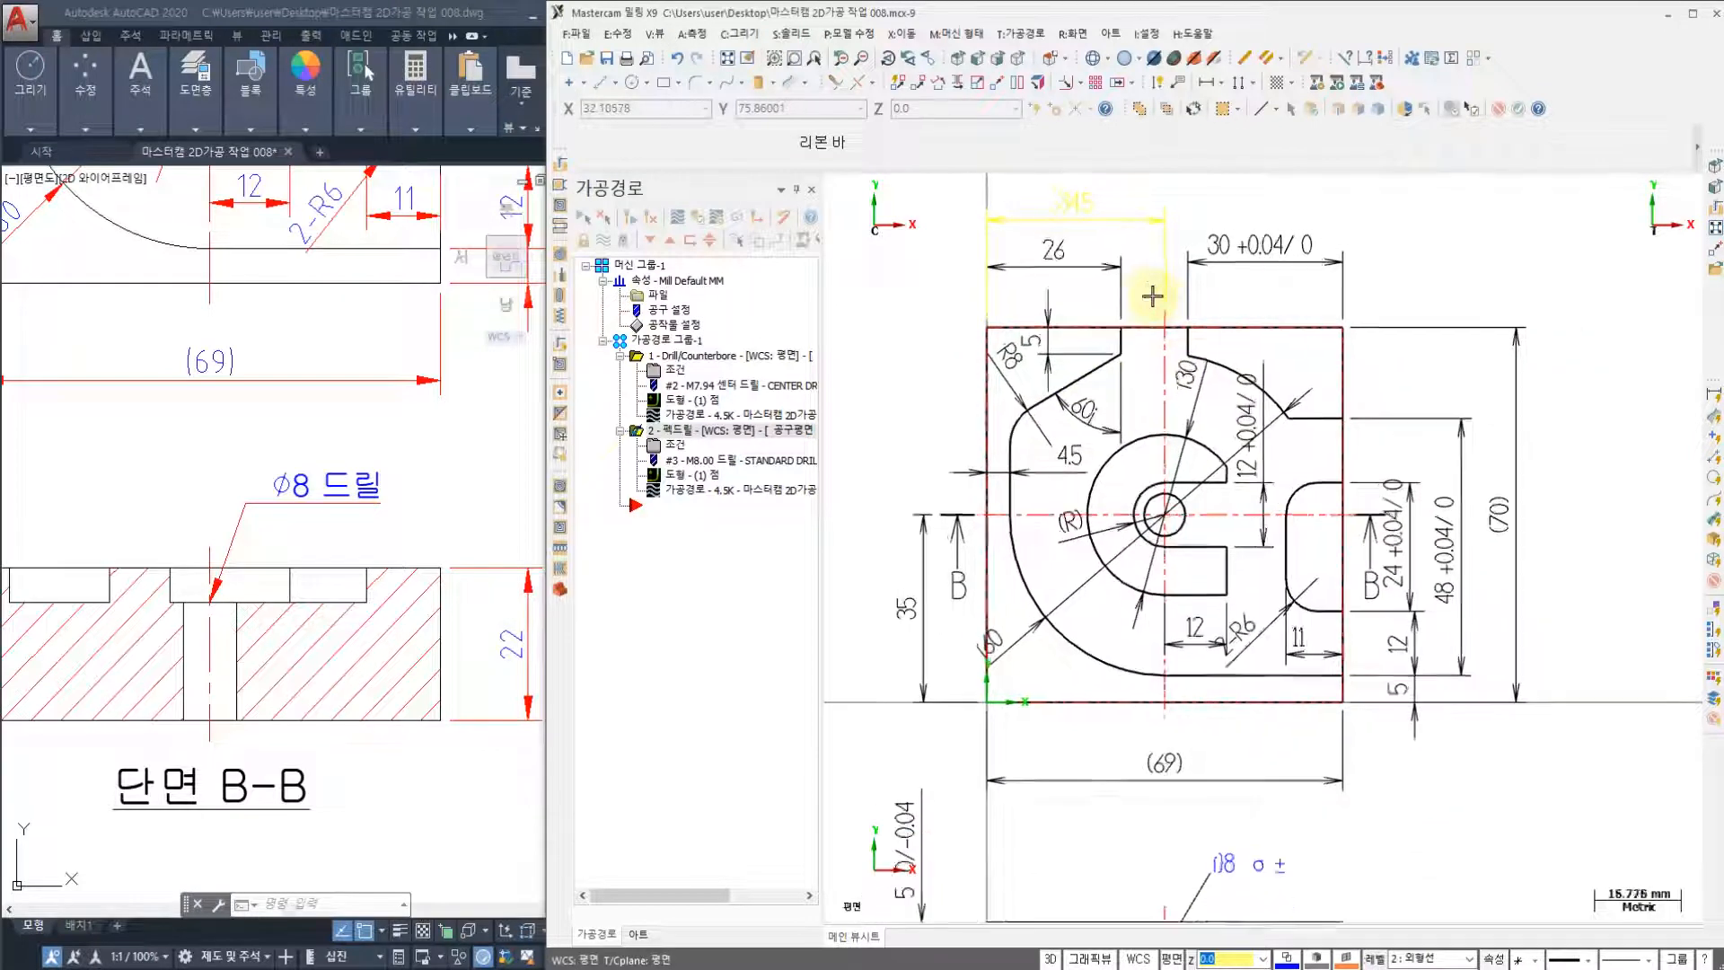
{"action": "scroll", "coordinate": [1148, 296], "scroll_direction": "up", "scroll_amount": 1}
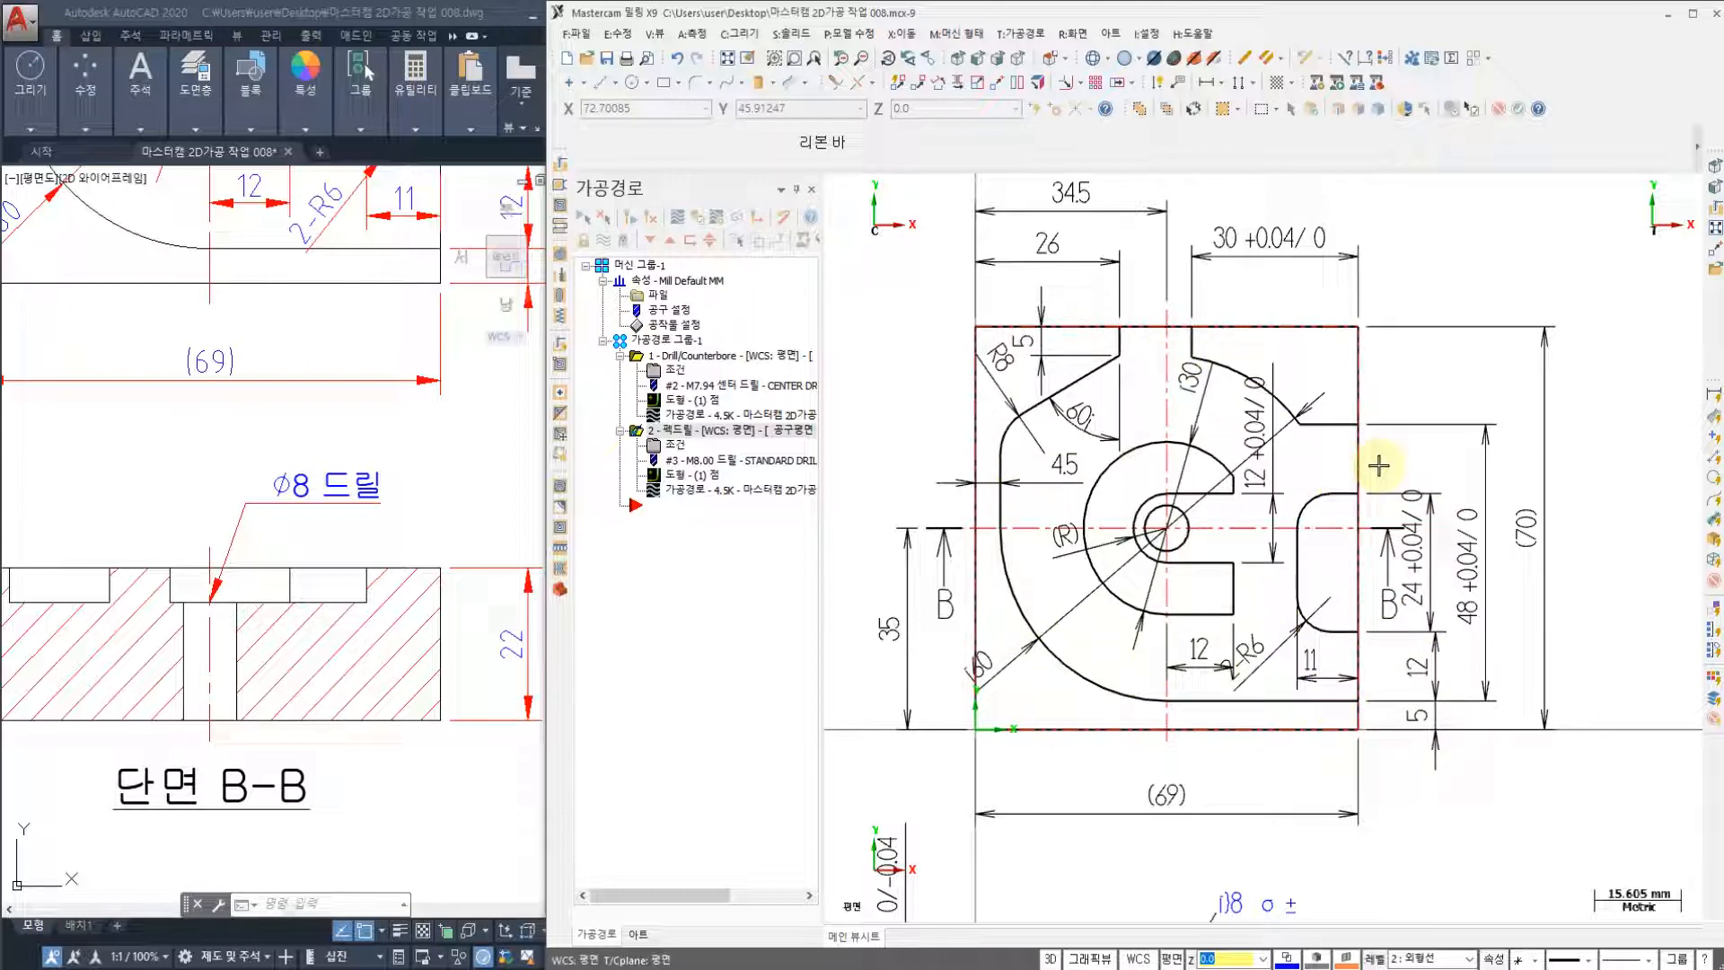
{"action": "left_click", "coordinate": [1022, 34]}
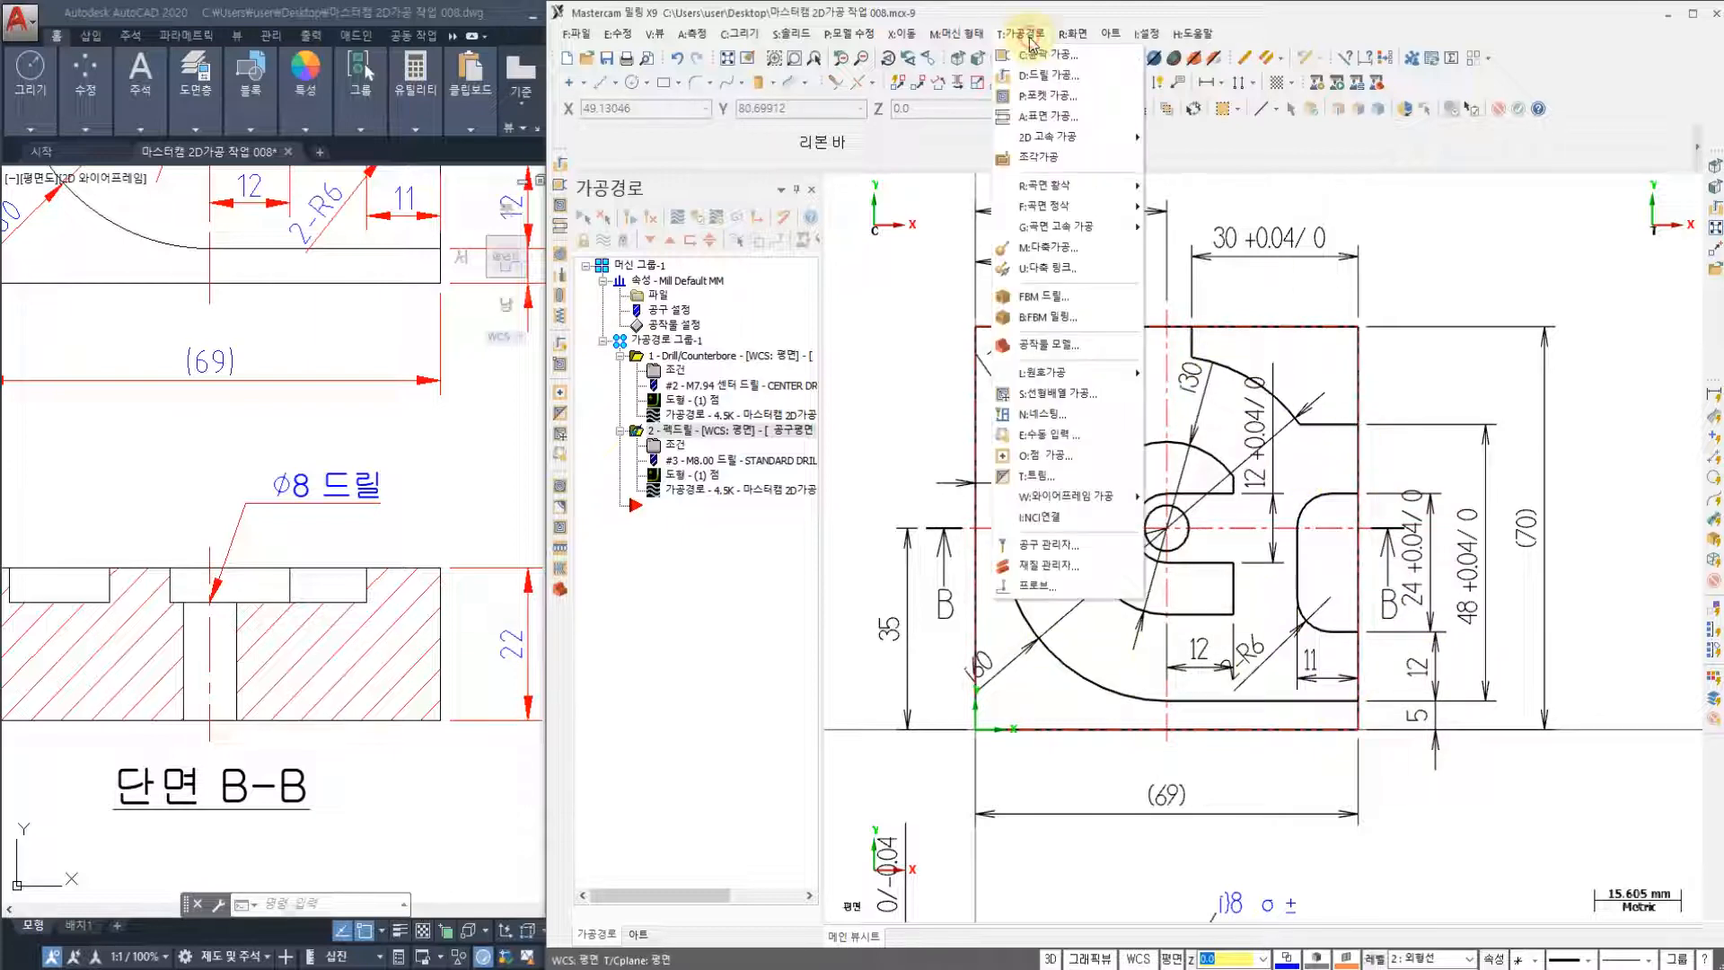
{"action": "left_click", "coordinate": [1033, 55]}
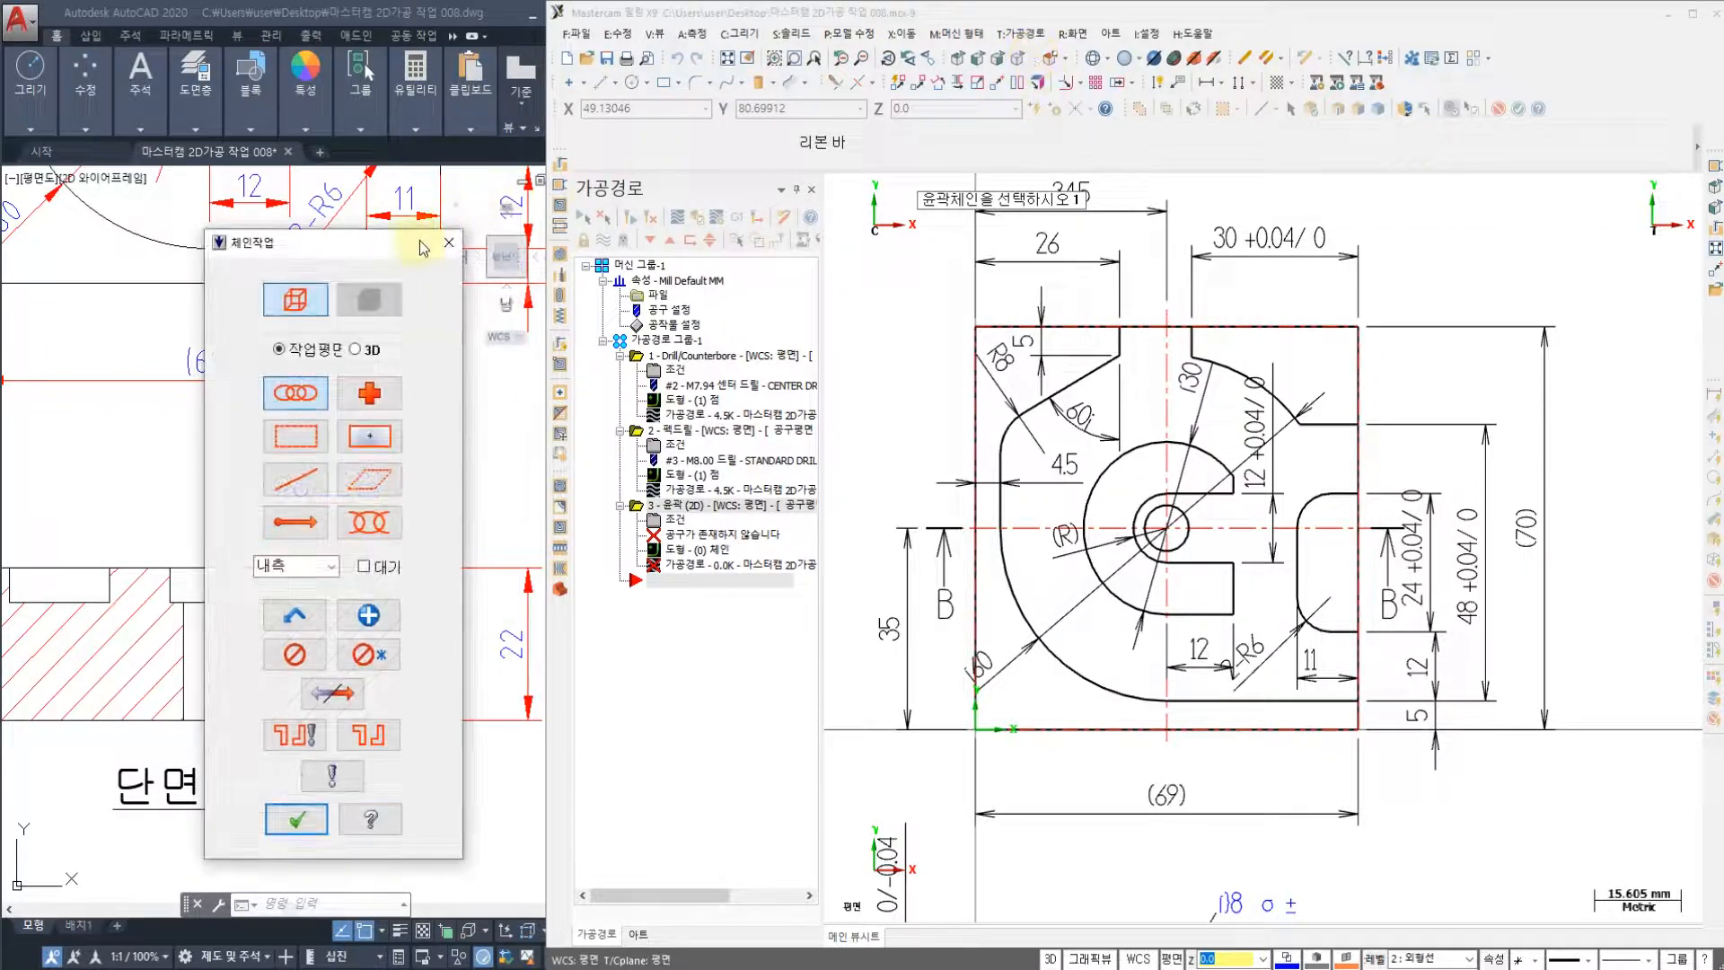
{"action": "left_click_drag", "start_coordinate": [395, 242], "coordinate": [527, 220]}
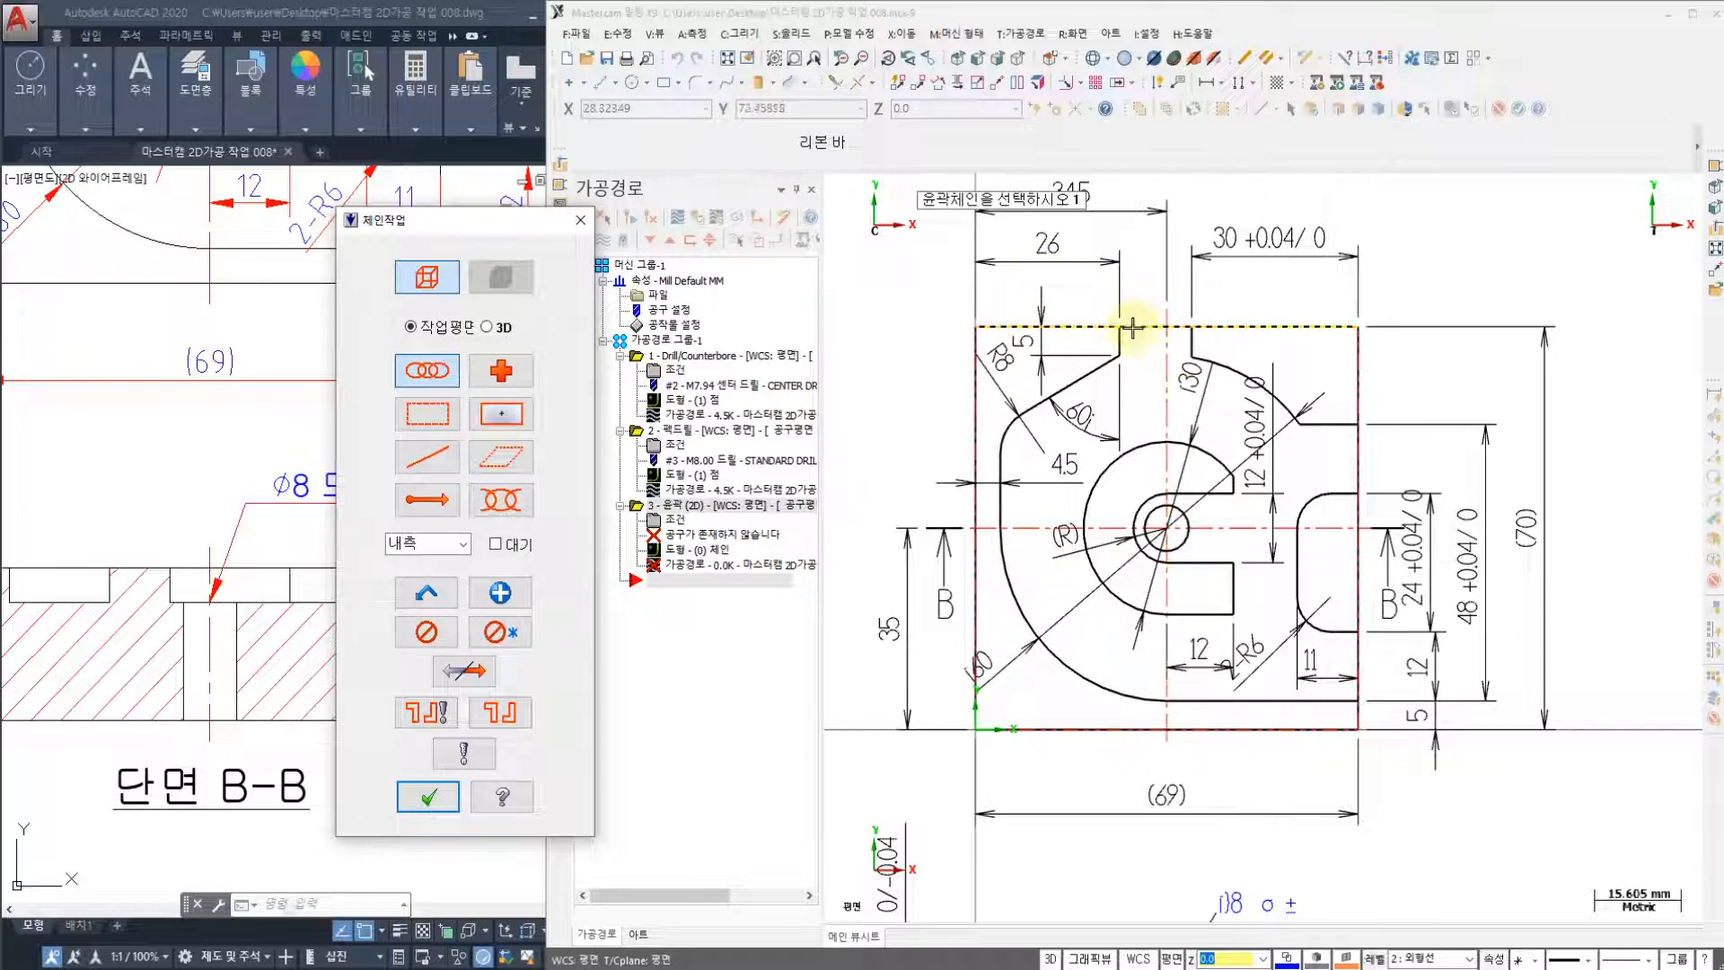
{"action": "scroll", "coordinate": [1137, 334], "scroll_direction": "up", "scroll_amount": 3}
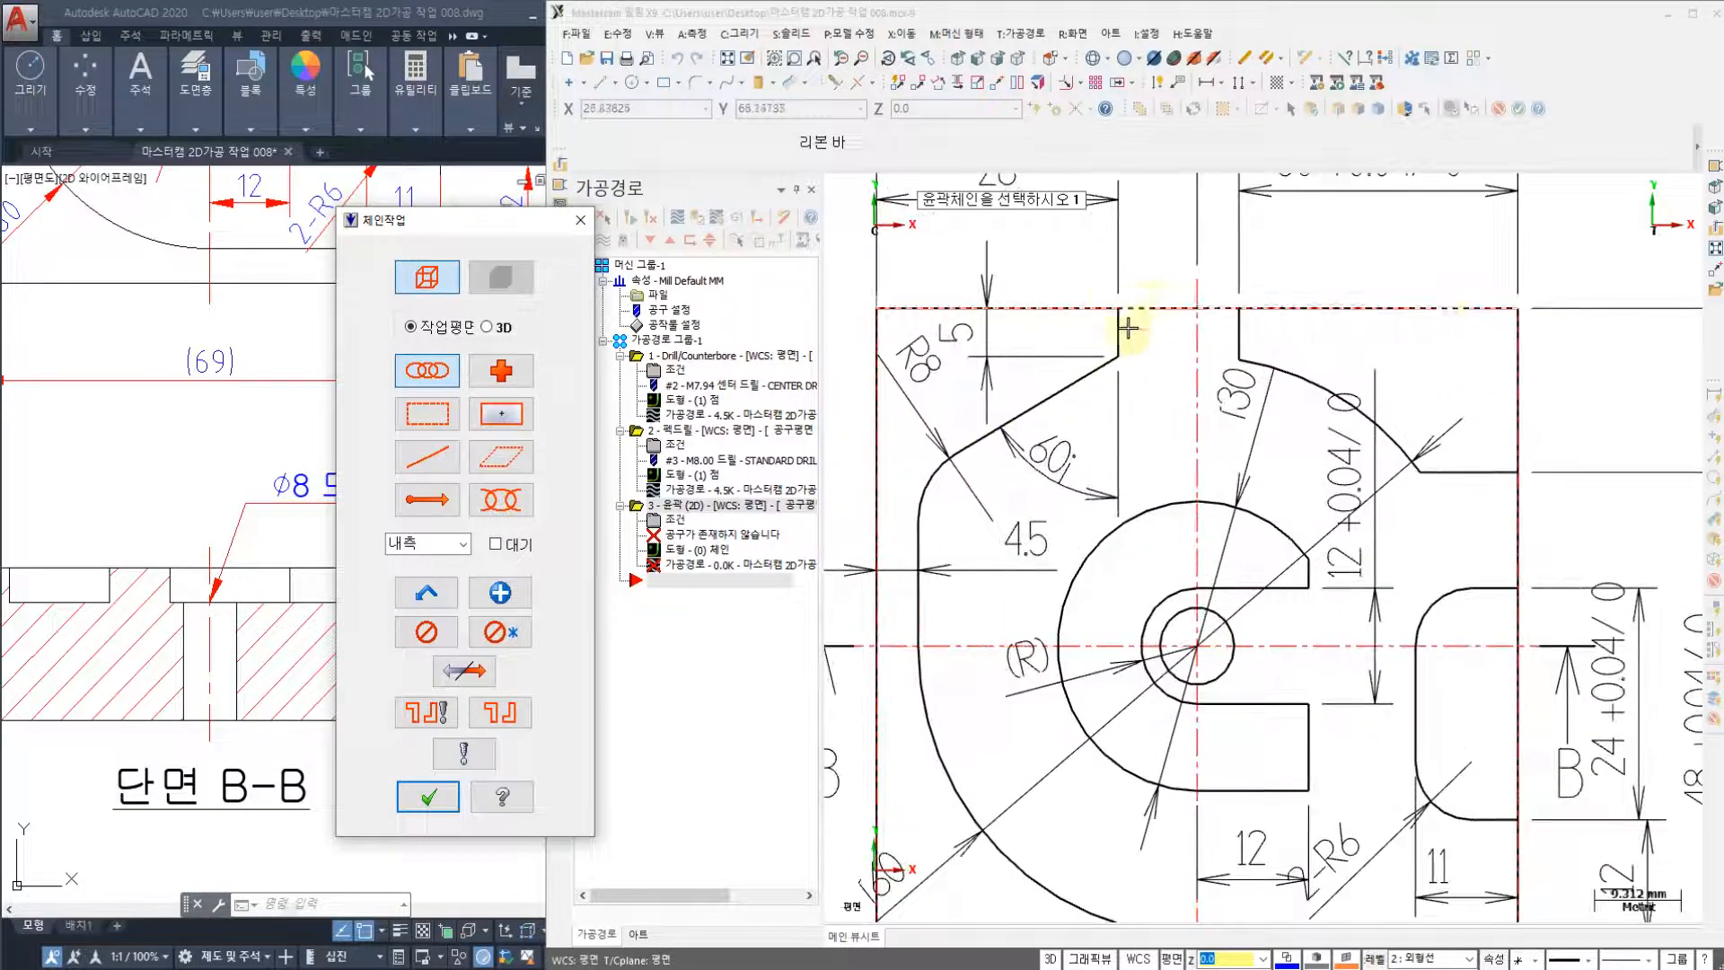
{"action": "scroll", "coordinate": [1157, 314], "scroll_direction": "down", "scroll_amount": 3}
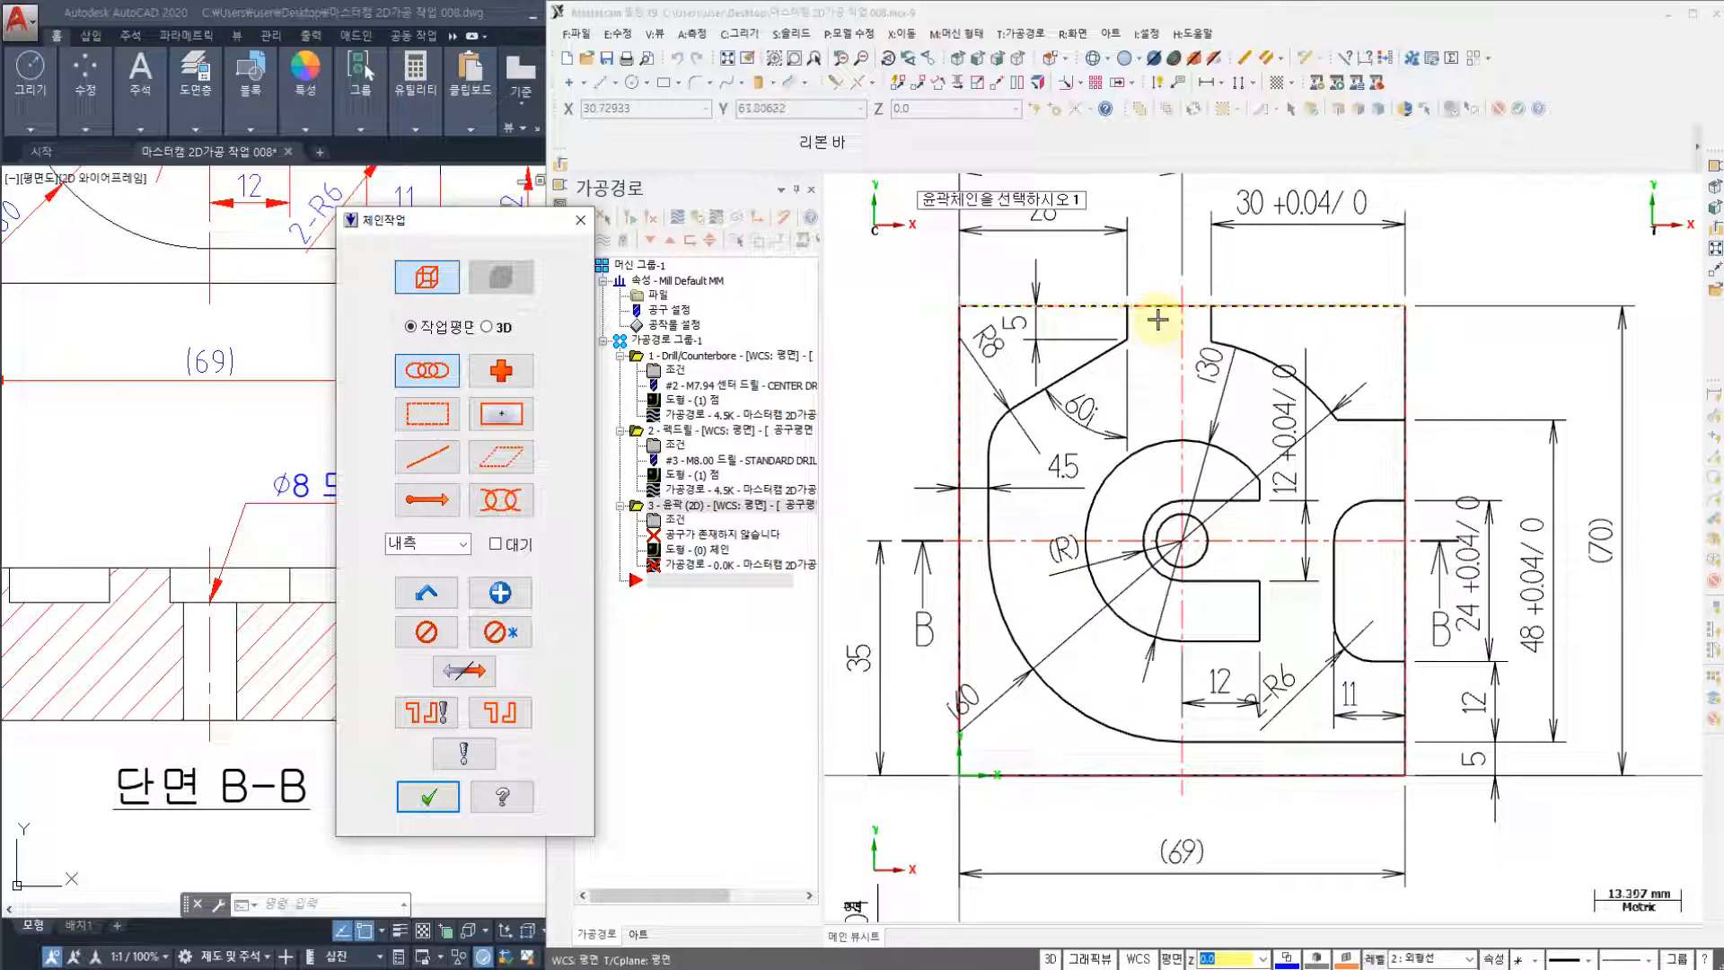
{"action": "scroll", "coordinate": [1132, 320], "scroll_direction": "up", "scroll_amount": 2}
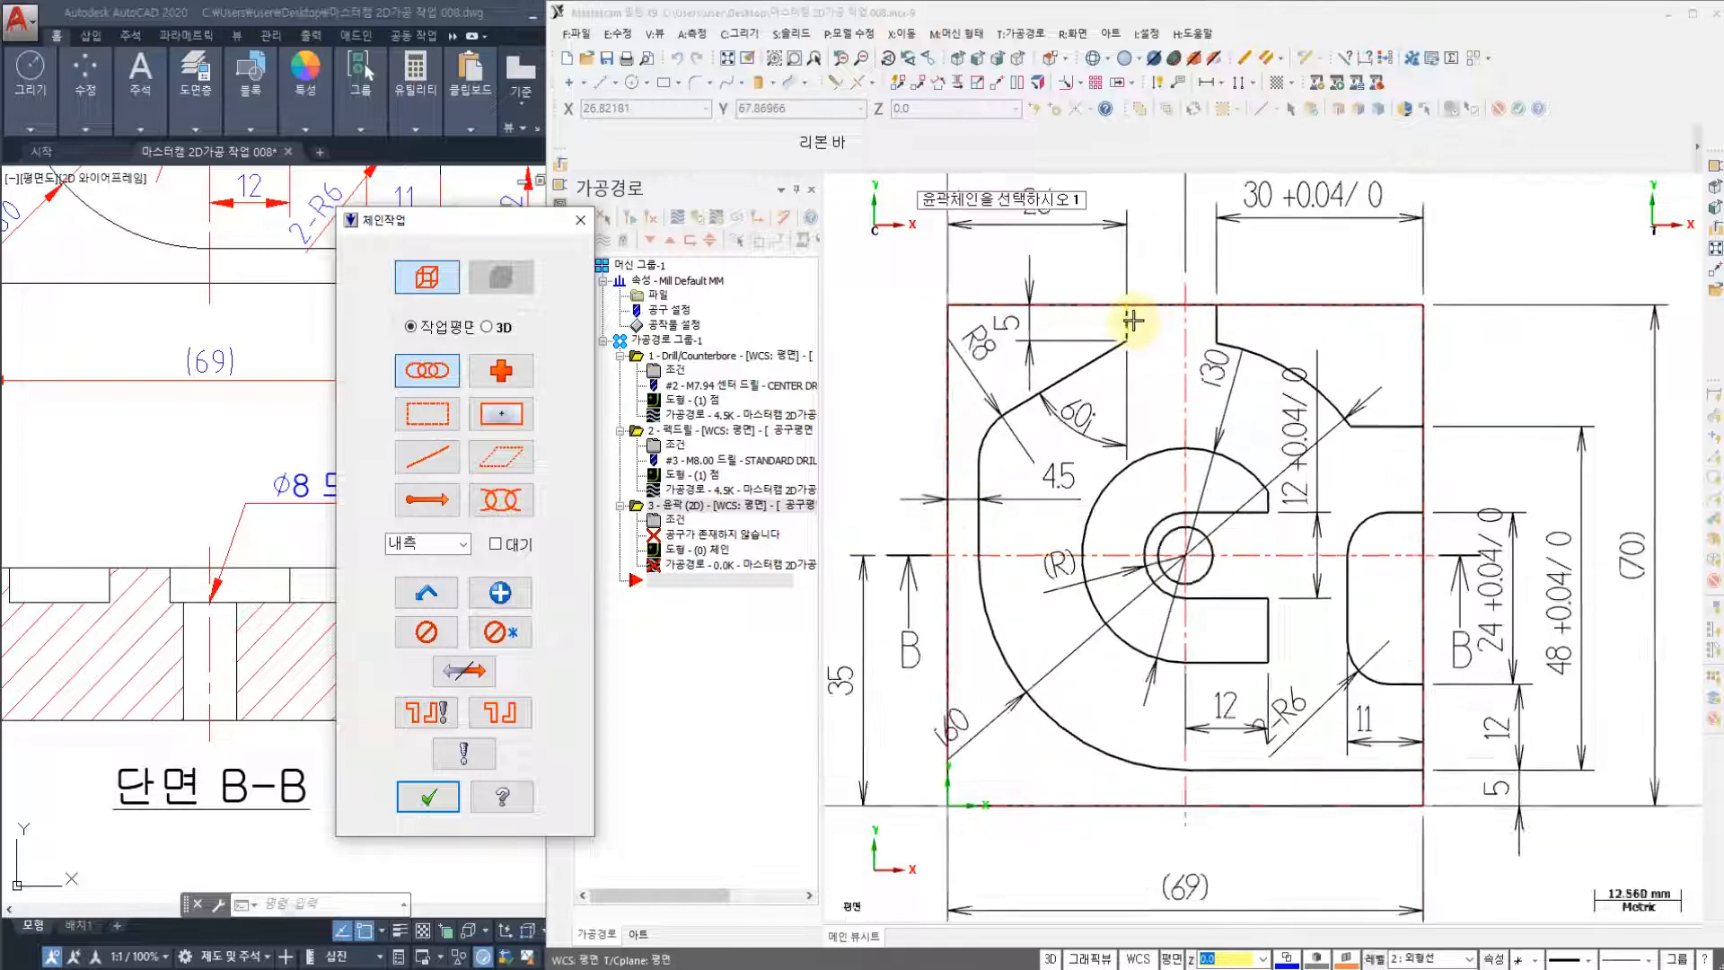
{"action": "left_click", "coordinate": [1121, 324]}
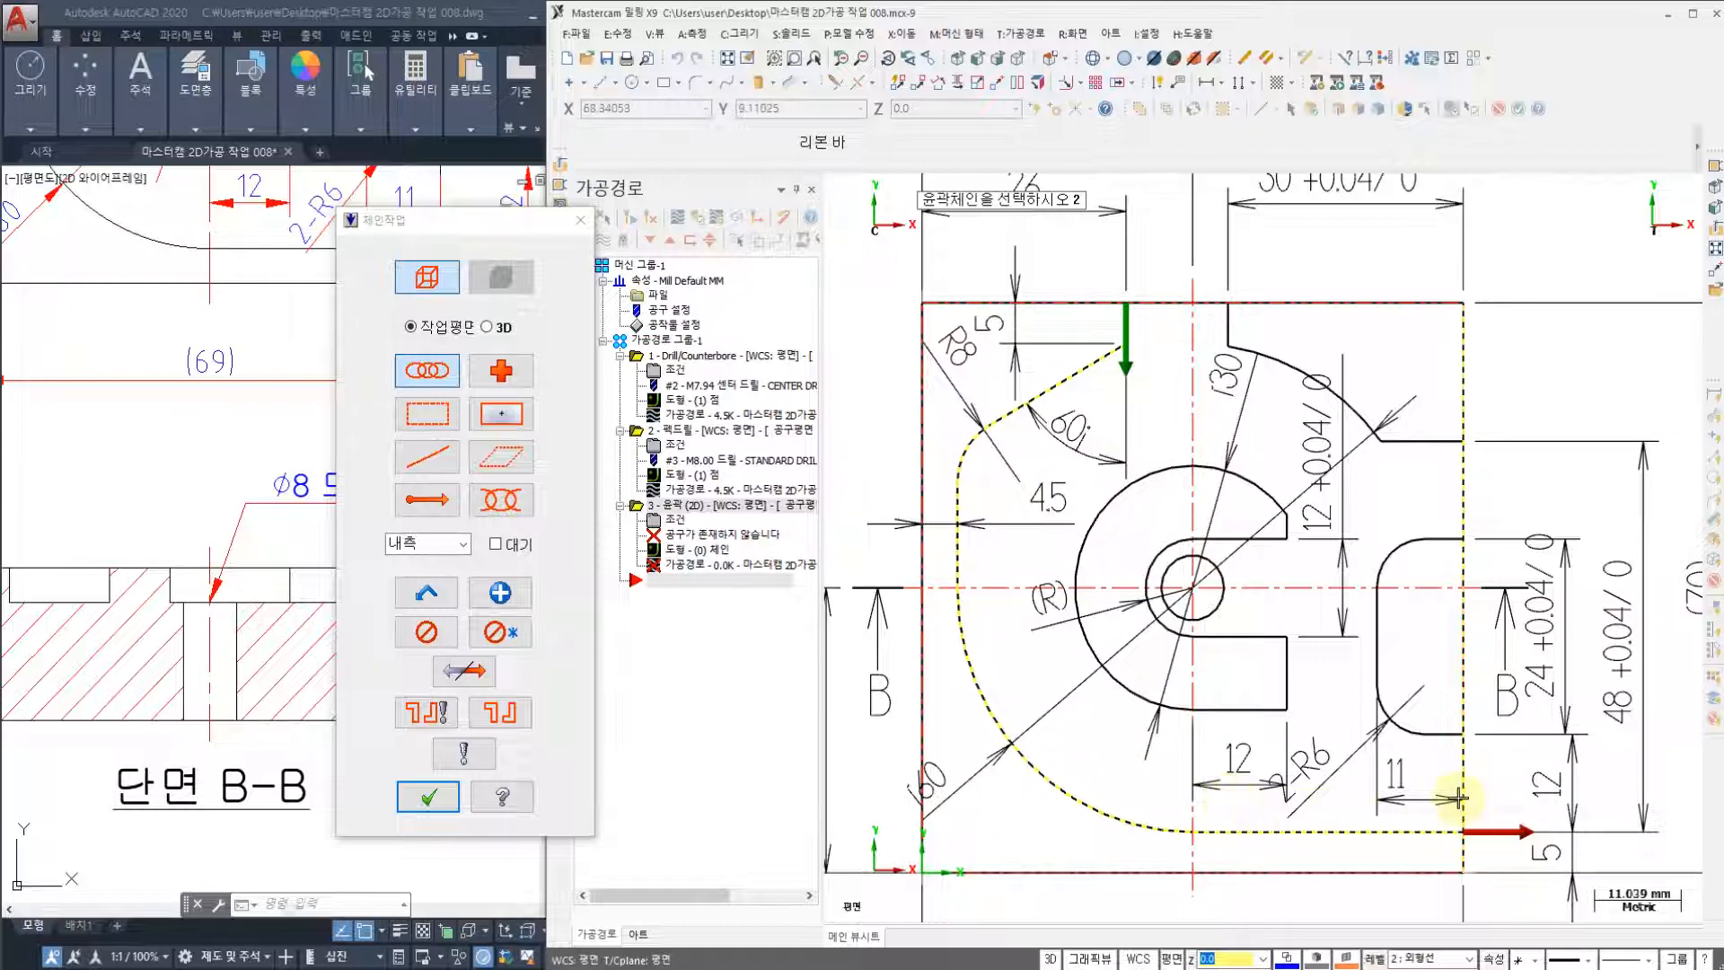
{"action": "scroll", "coordinate": [1459, 804], "scroll_direction": "down", "scroll_amount": 2}
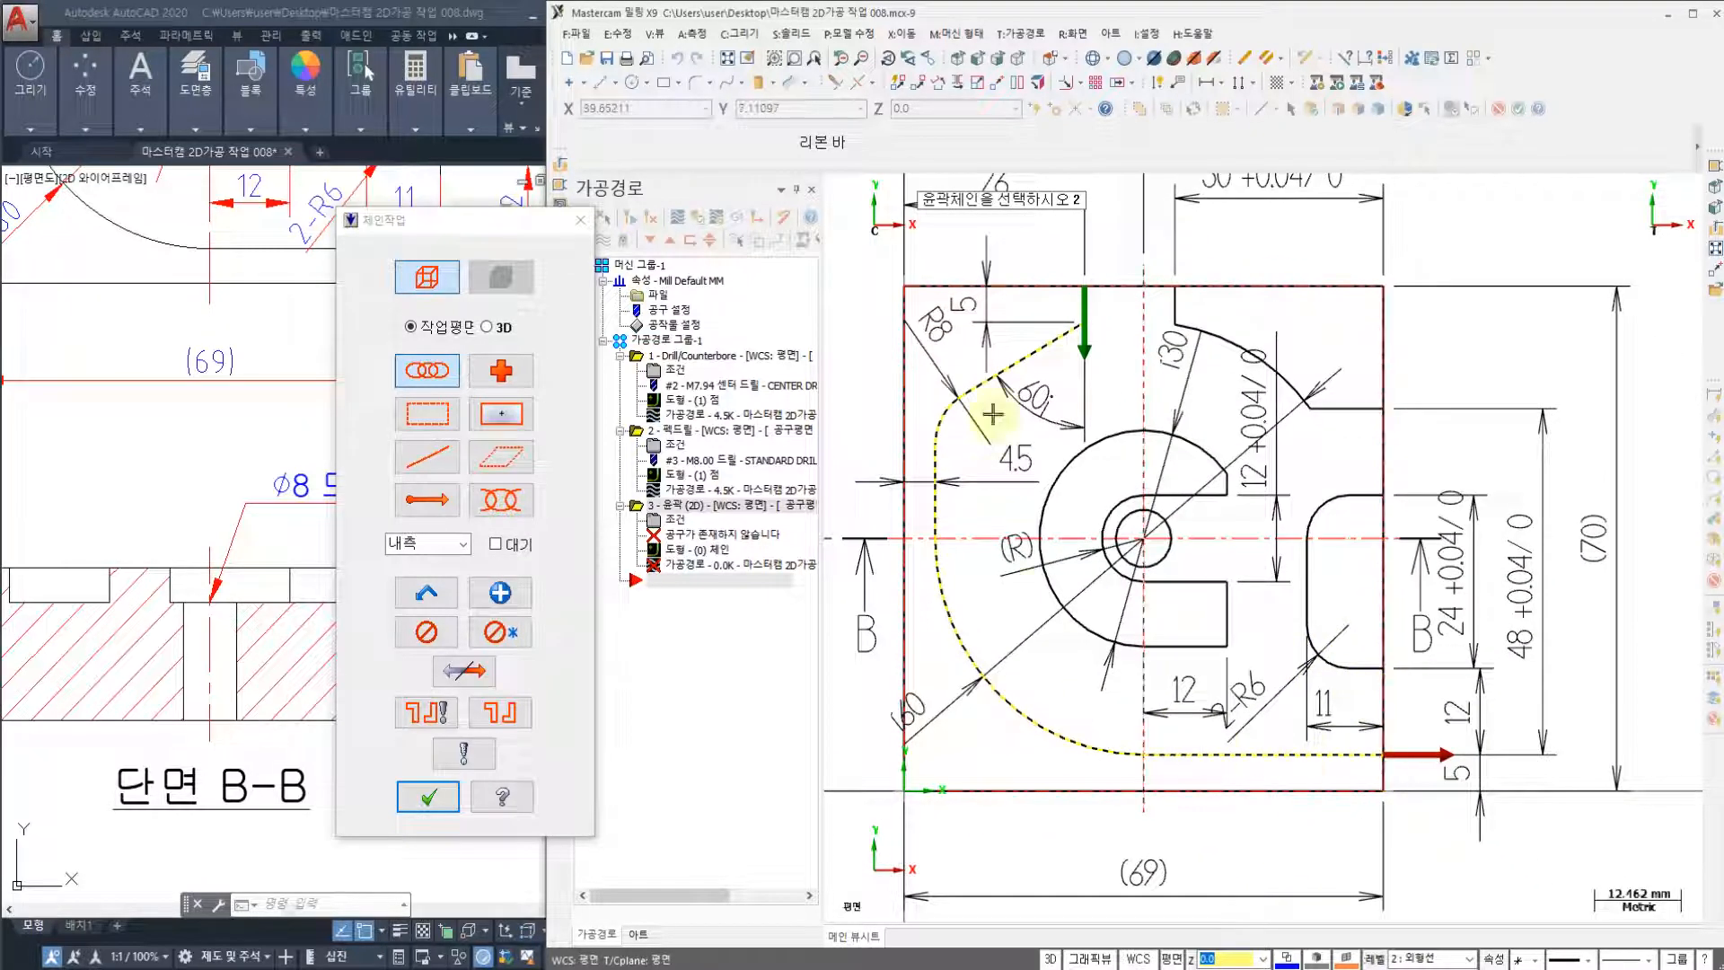
{"action": "left_click", "coordinate": [426, 799]}
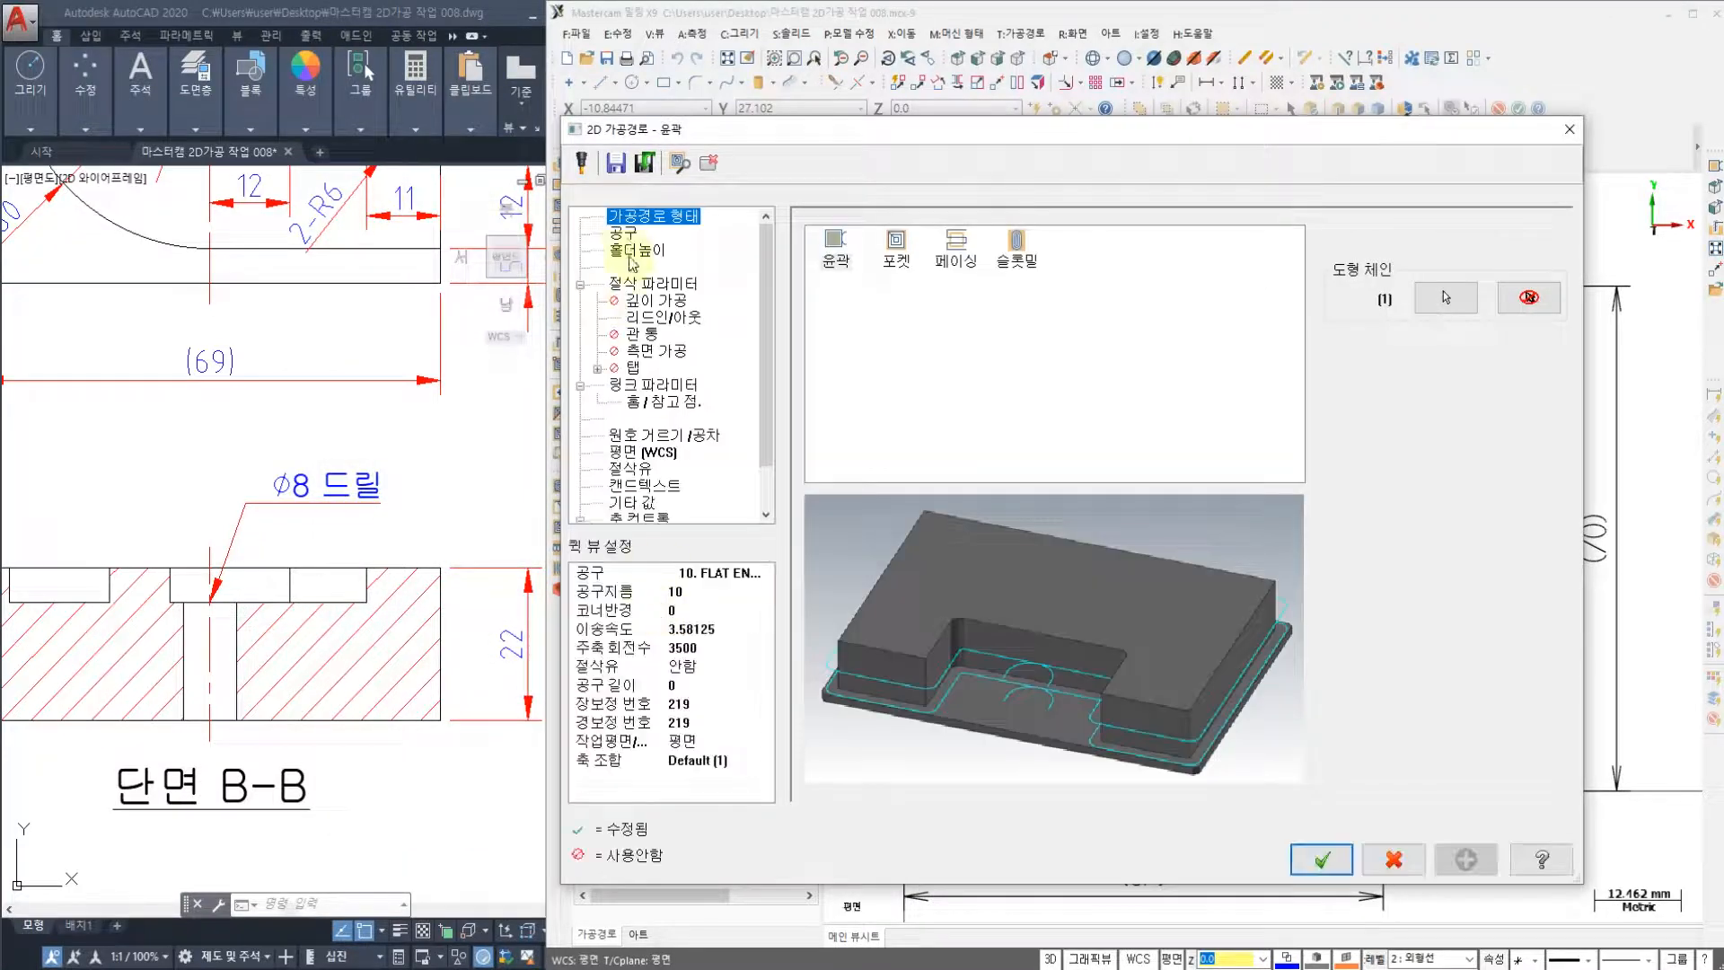
- Begin a new 10 mm flat end mill for the contour toolpath and check the T01 cutting conditions in the job notes
{"action": "left_click", "coordinate": [623, 232]}
{"action": "right_click", "coordinate": [920, 351]}
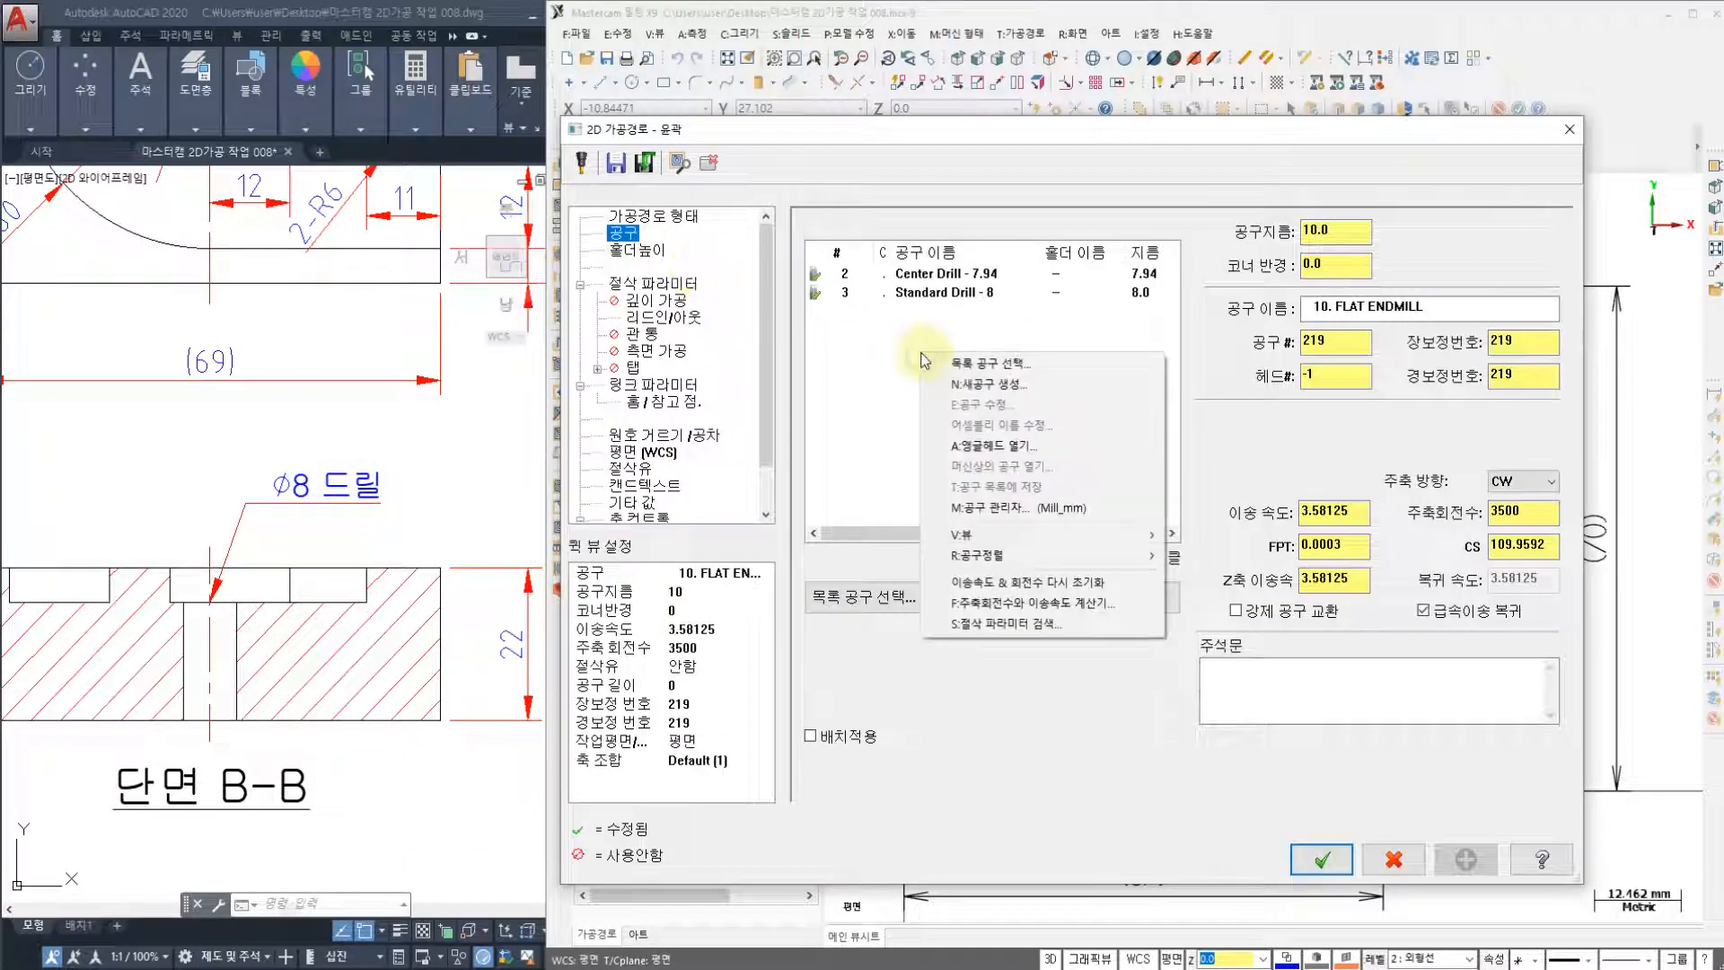
{"action": "left_click", "coordinate": [982, 386]}
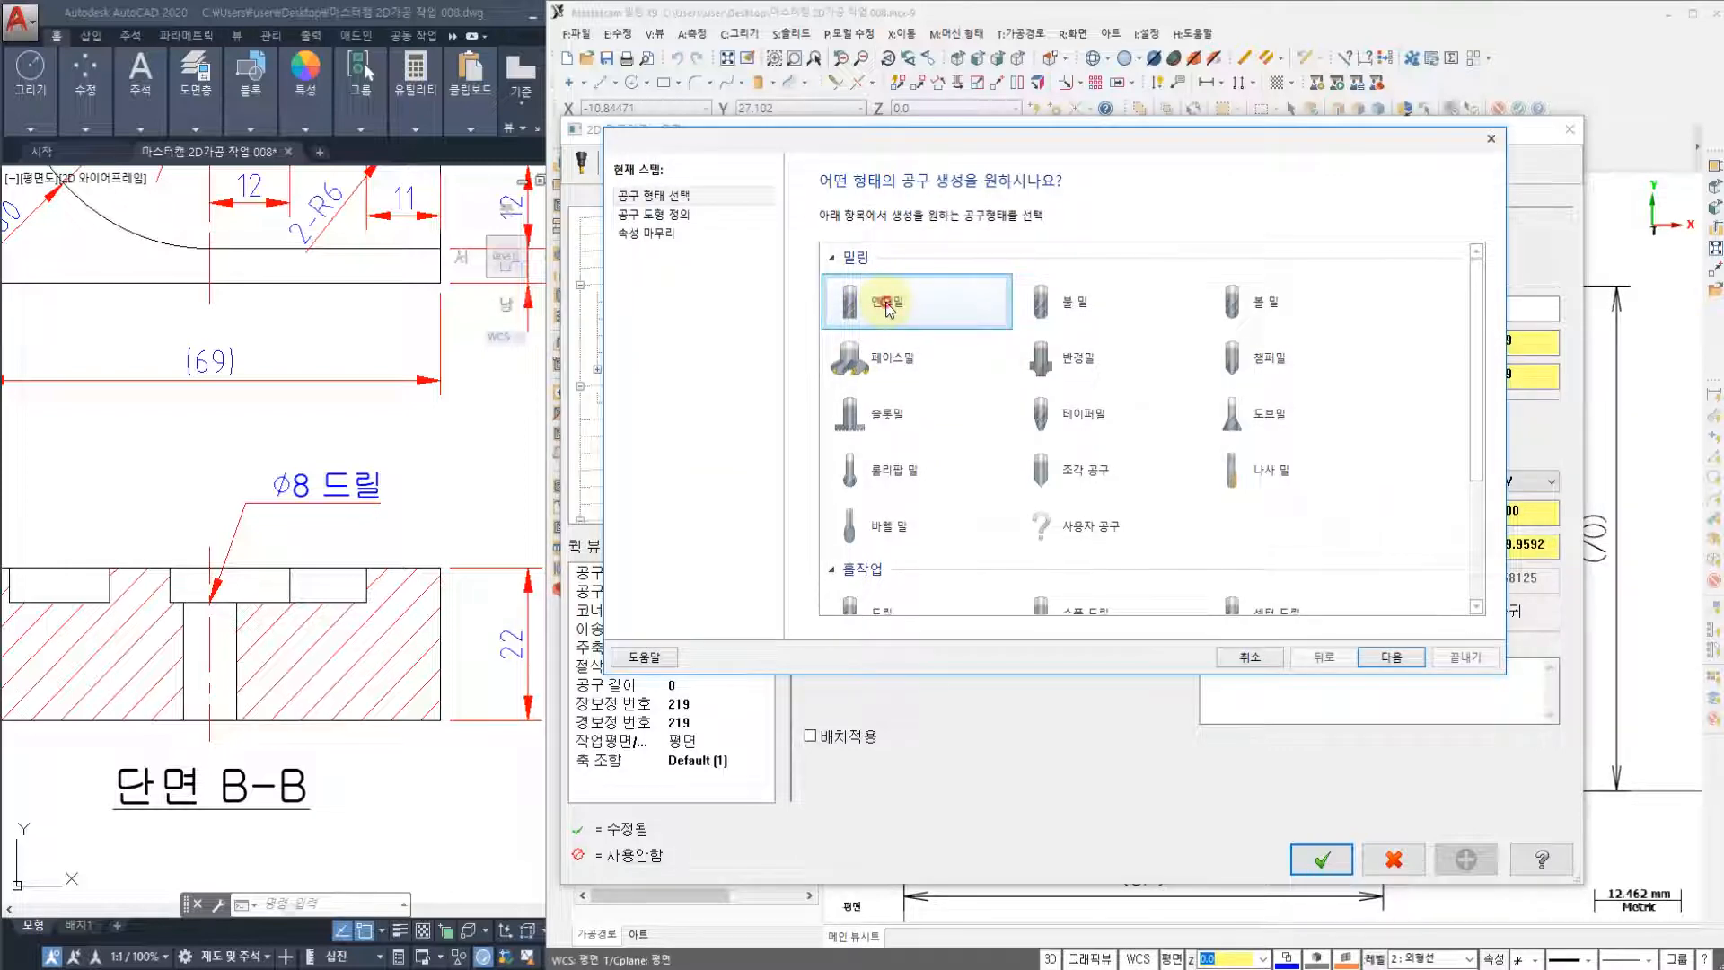
{"action": "double_click", "coordinate": [888, 307]}
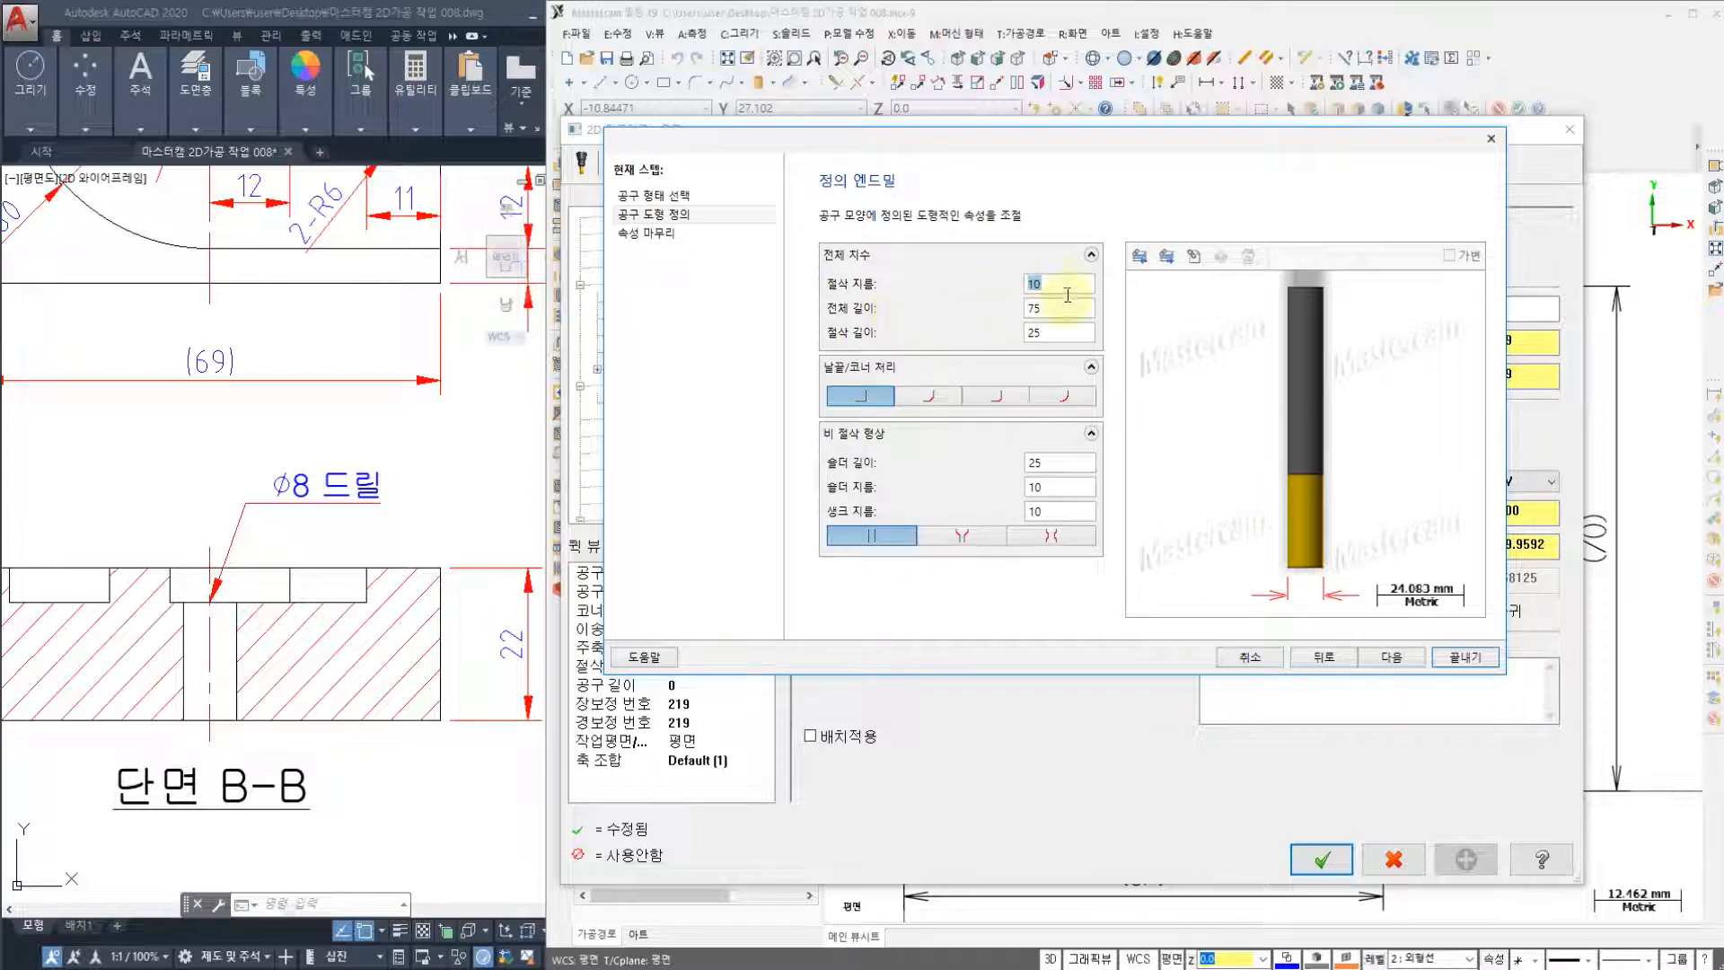
{"action": "key", "text": "alt+Tab"}
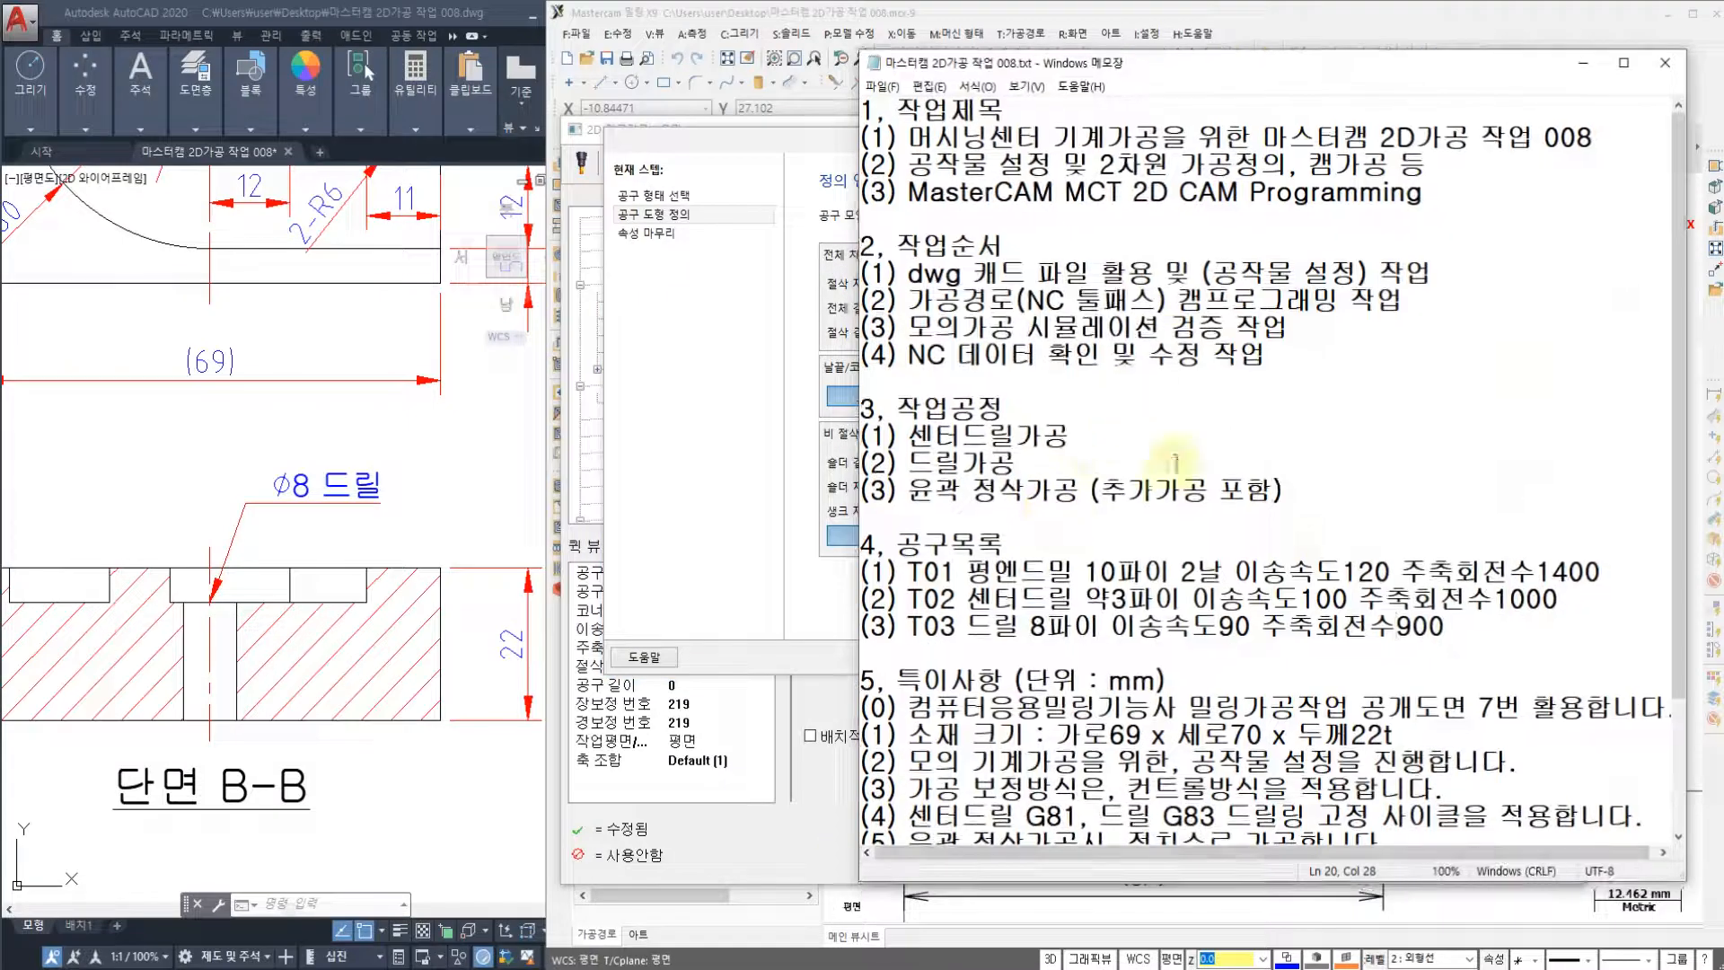
{"action": "left_click_drag", "start_coordinate": [1081, 569], "coordinate": [1444, 626]}
{"action": "left_click", "coordinate": [992, 571]}
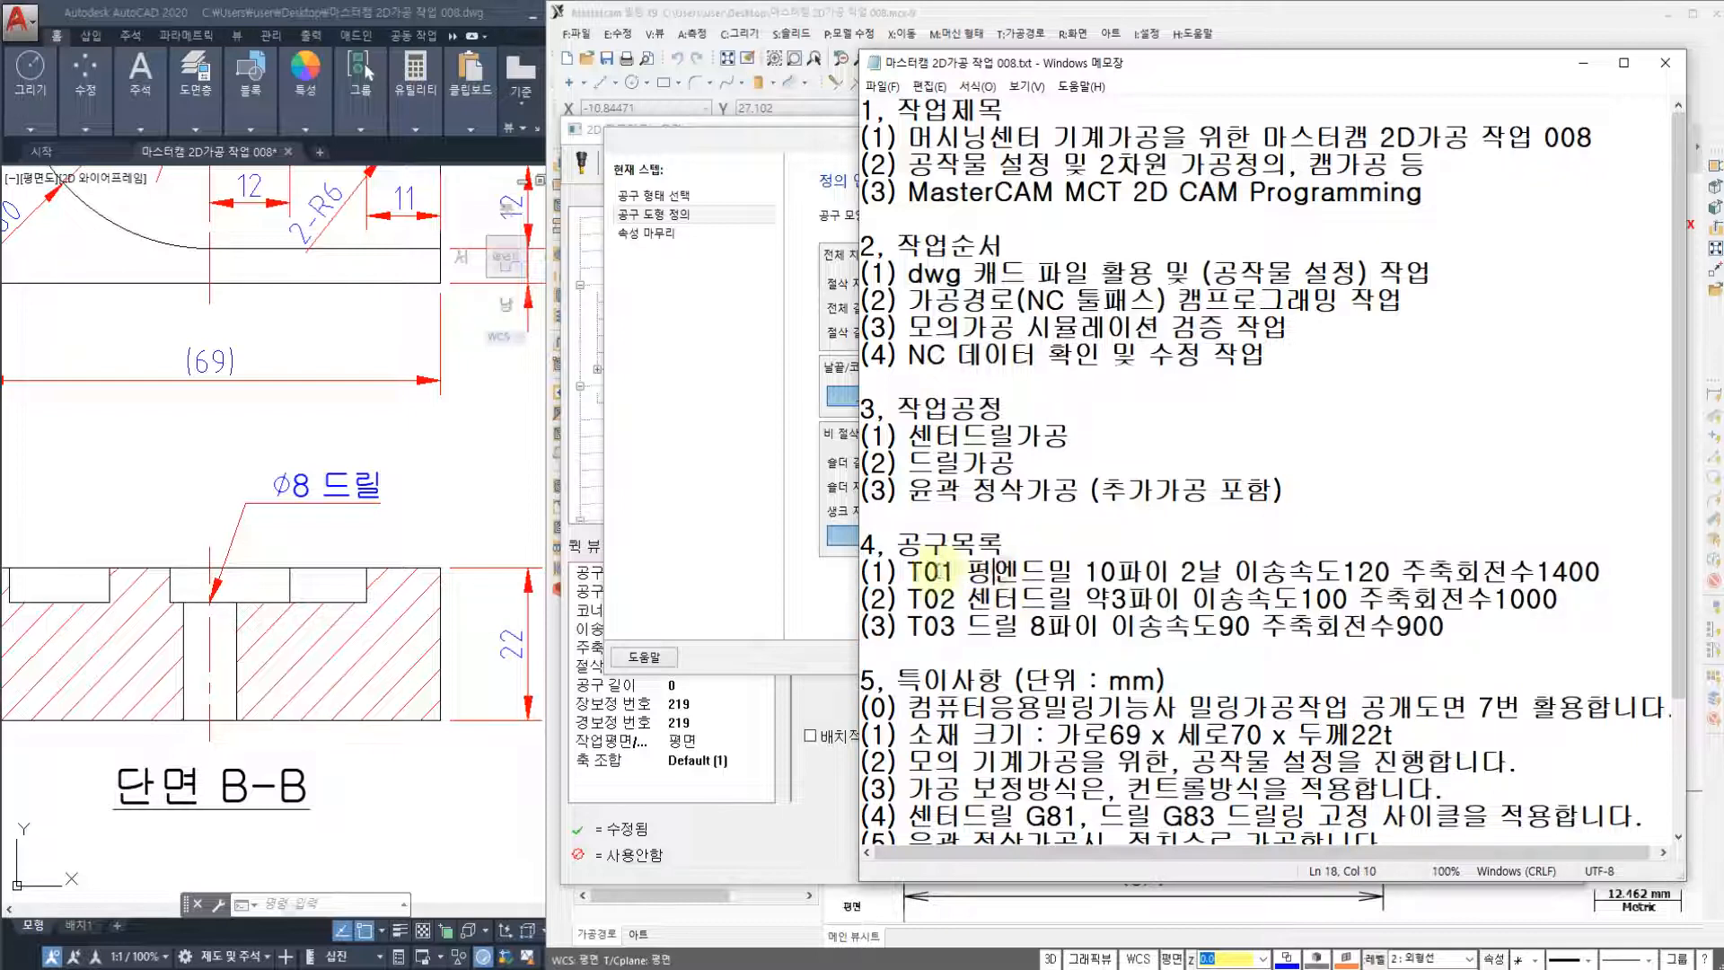
{"action": "left_click_drag", "start_coordinate": [907, 572], "coordinate": [1585, 575]}
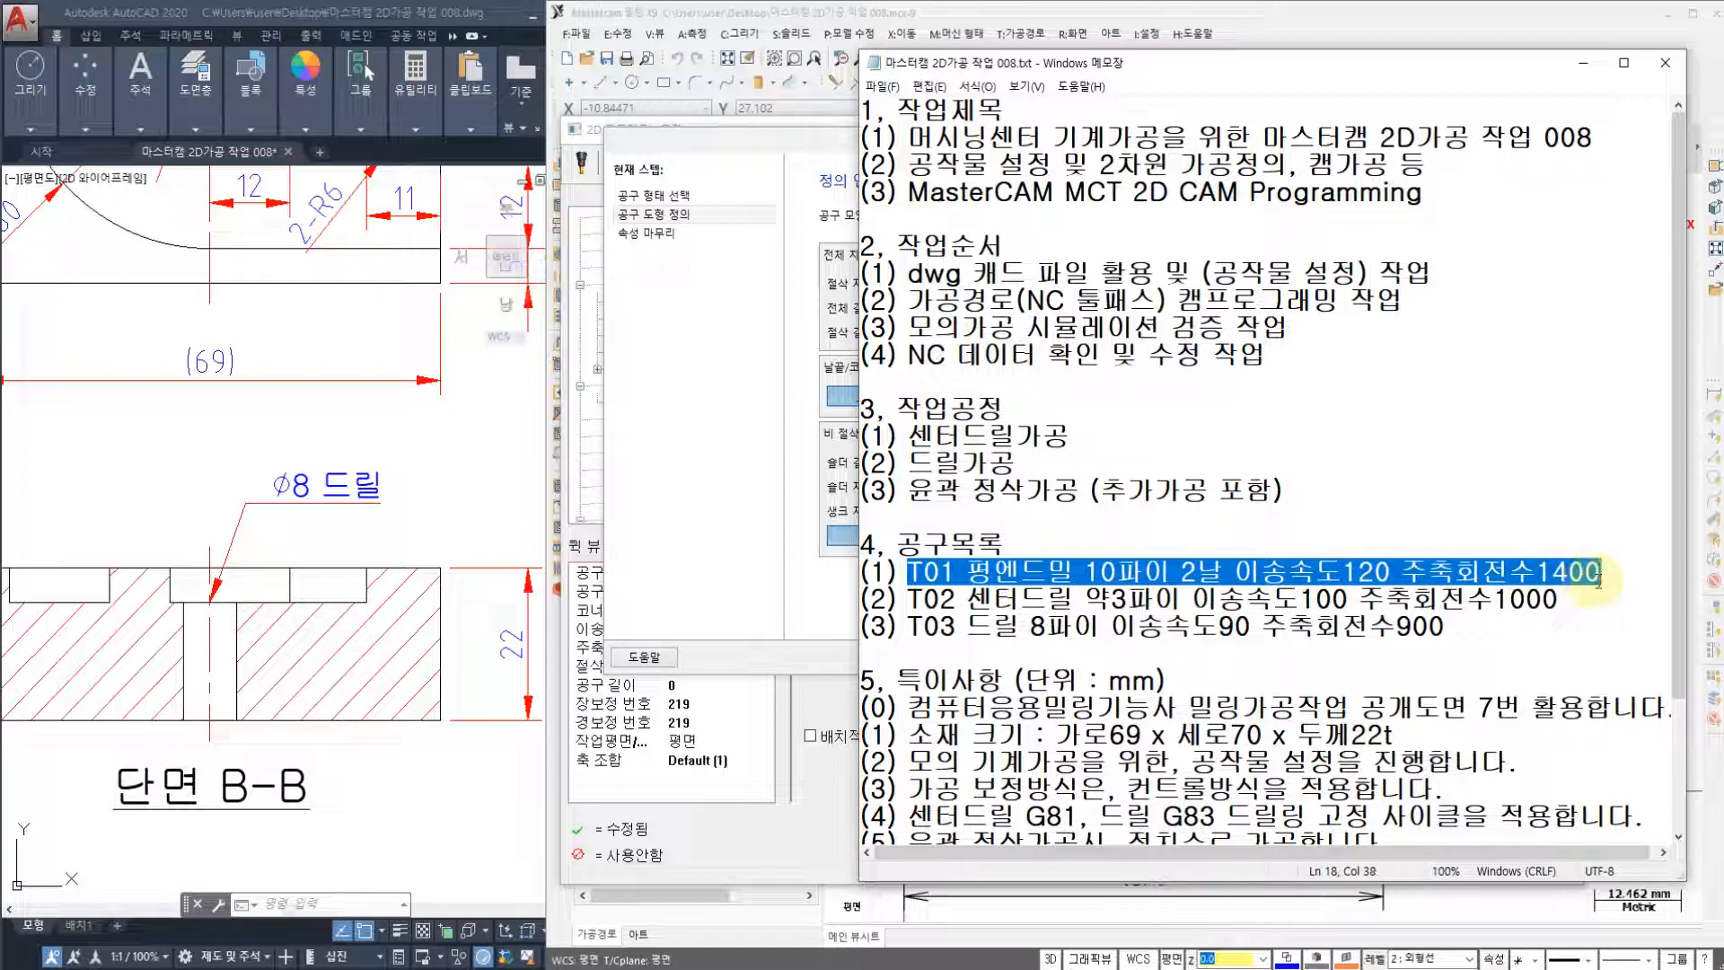
{"action": "left_click", "coordinate": [1583, 62]}
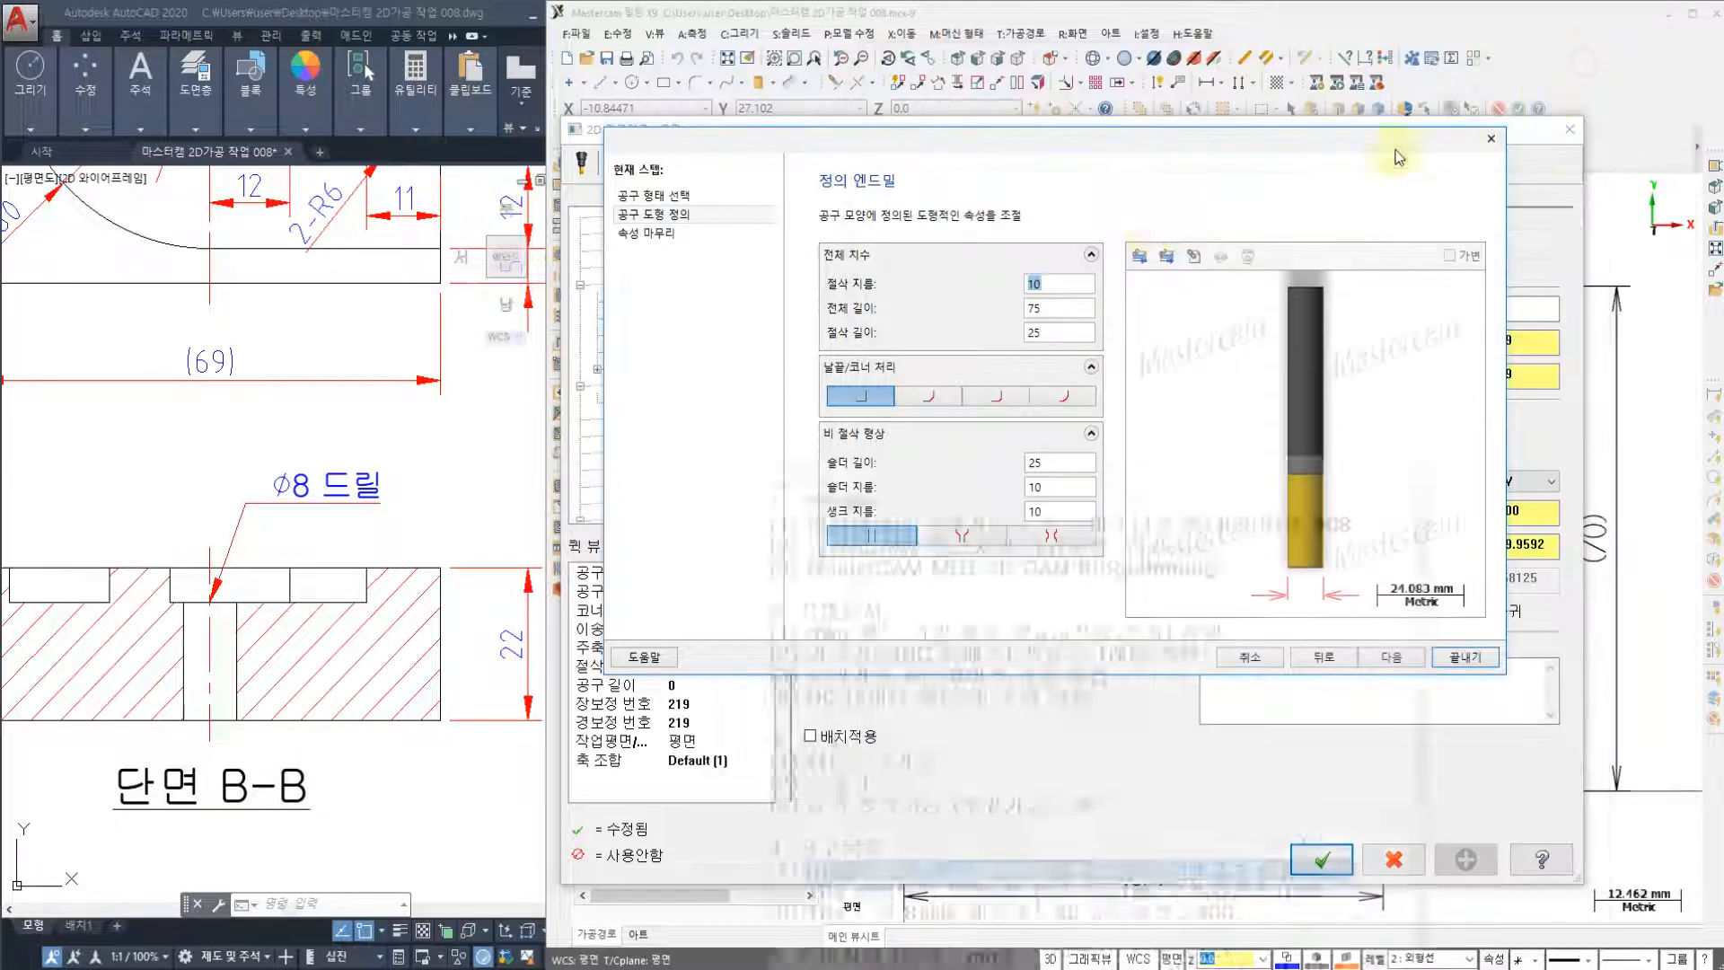
- Set the end mill's feed and plunge rates to 120, retract rate to 0 and spindle speed to 1400, and finish the tool
{"action": "left_click", "coordinate": [1391, 656]}
{"action": "double_click", "coordinate": [1087, 433]}
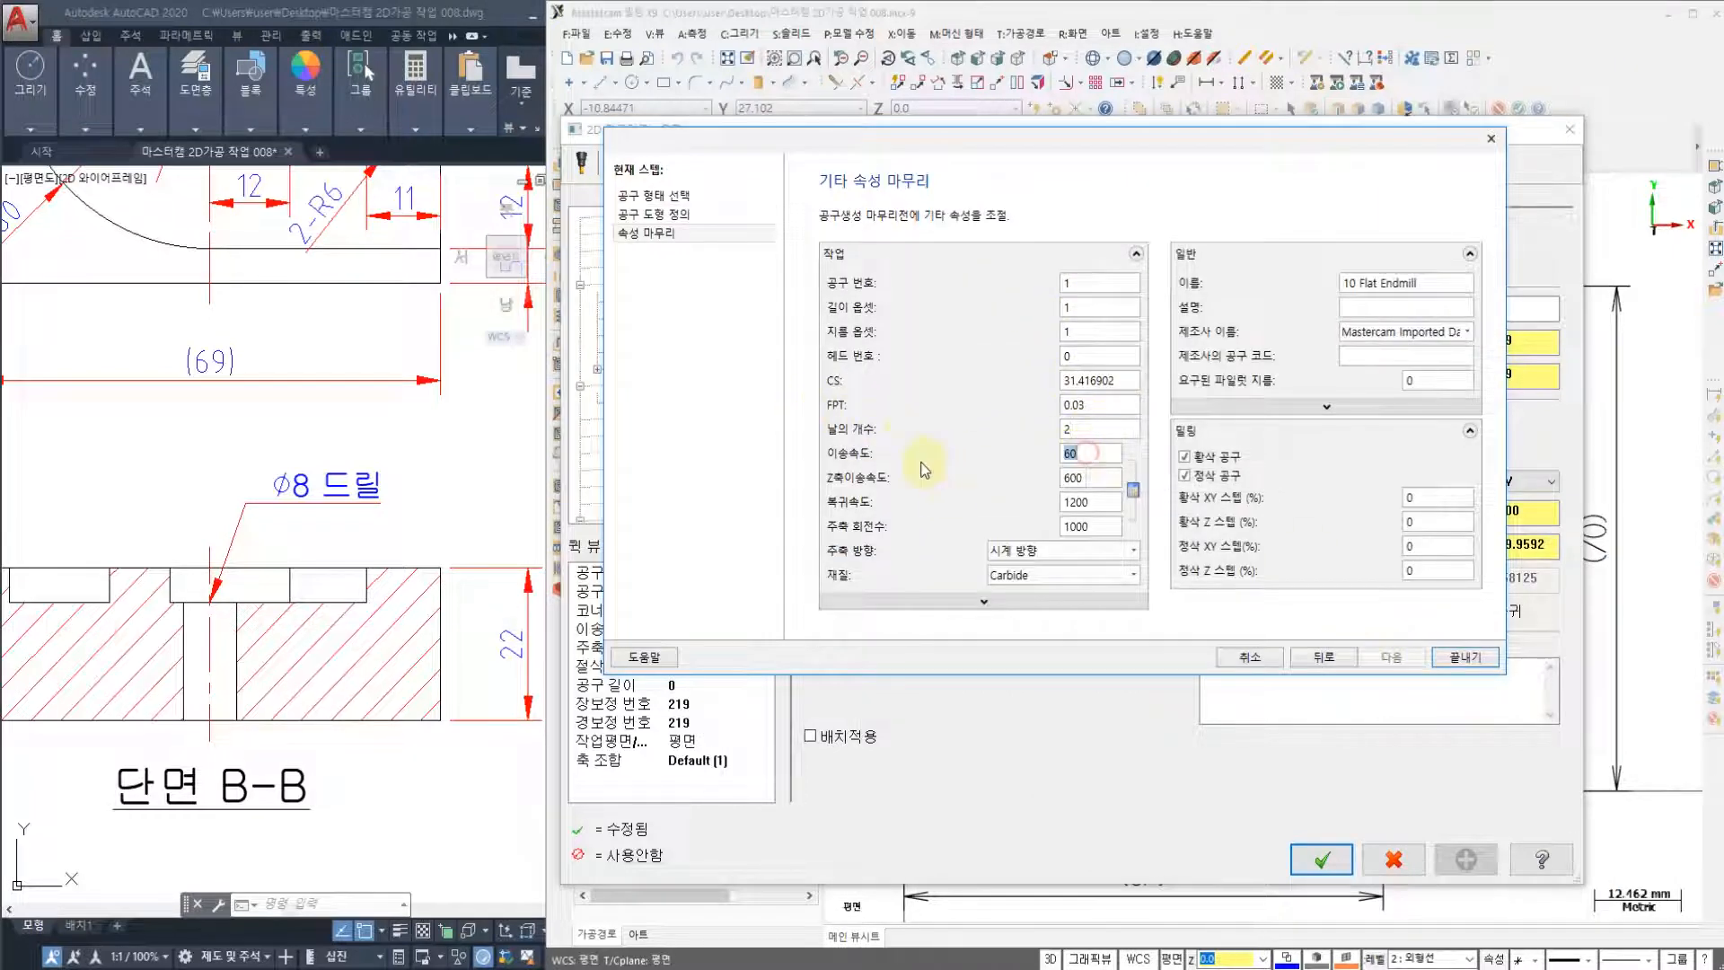
{"action": "double_click", "coordinate": [1105, 485]}
{"action": "type", "text": "120"}
{"action": "key", "text": "Tab"}
{"action": "type", "text": "0"}
{"action": "key", "text": "Tab"}
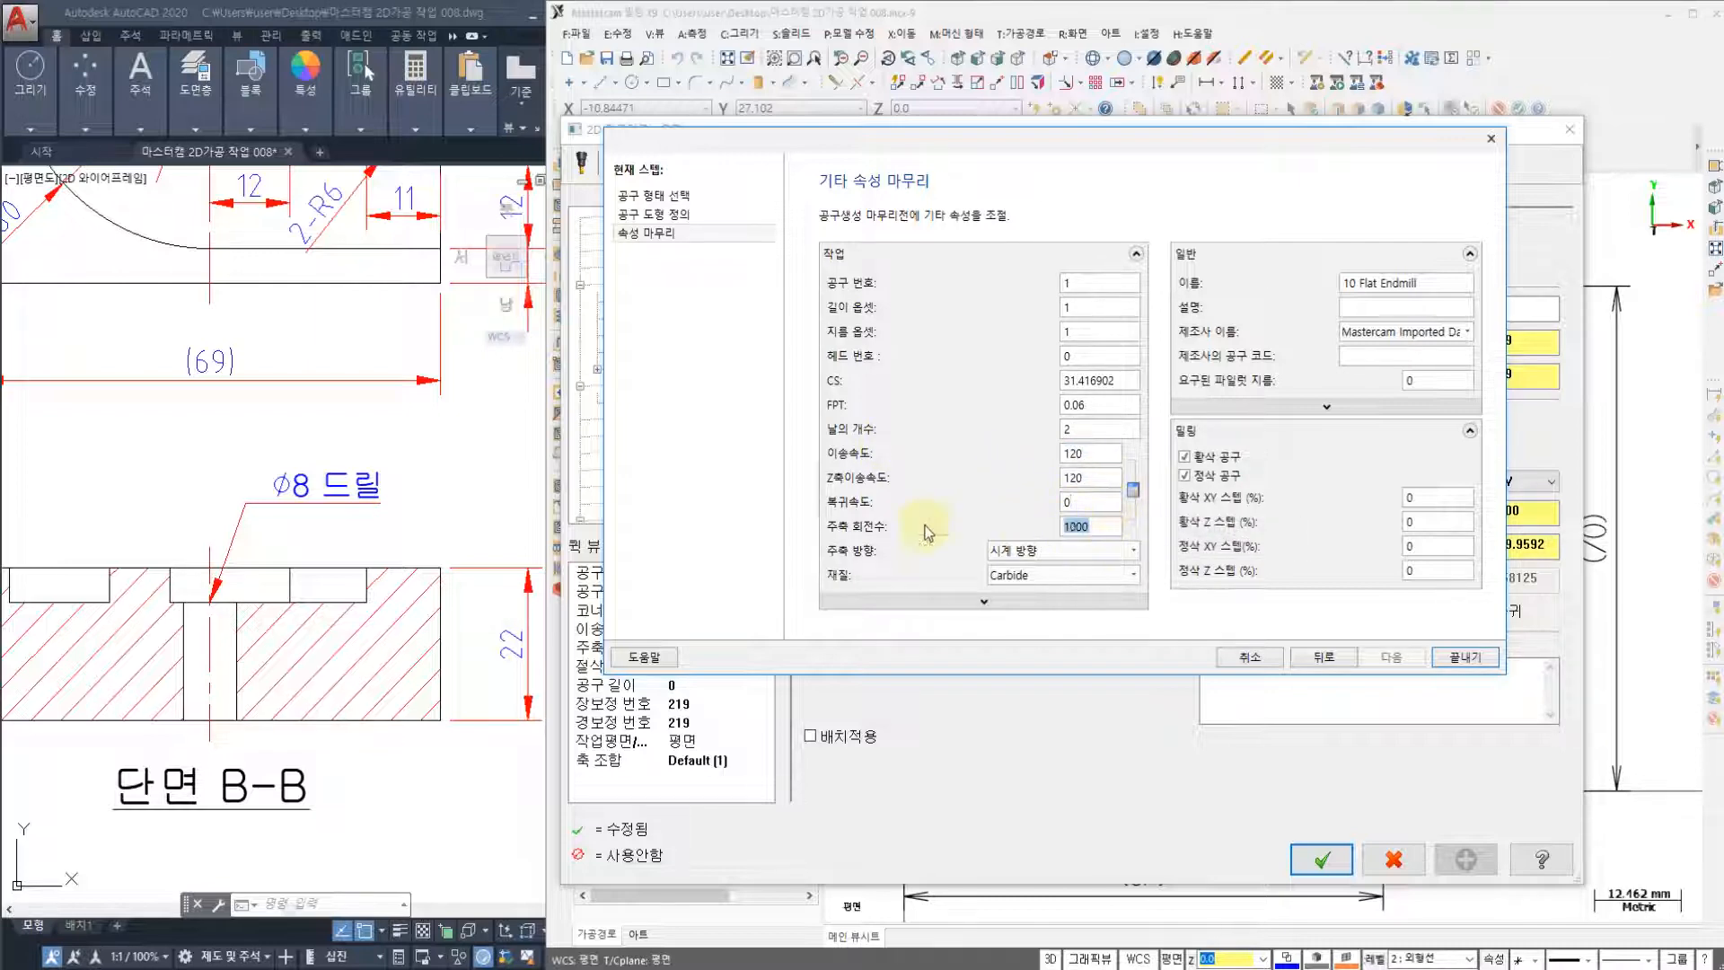
{"action": "type", "text": "1400"}
{"action": "left_click", "coordinate": [1087, 478]}
{"action": "double_click", "coordinate": [1090, 478]}
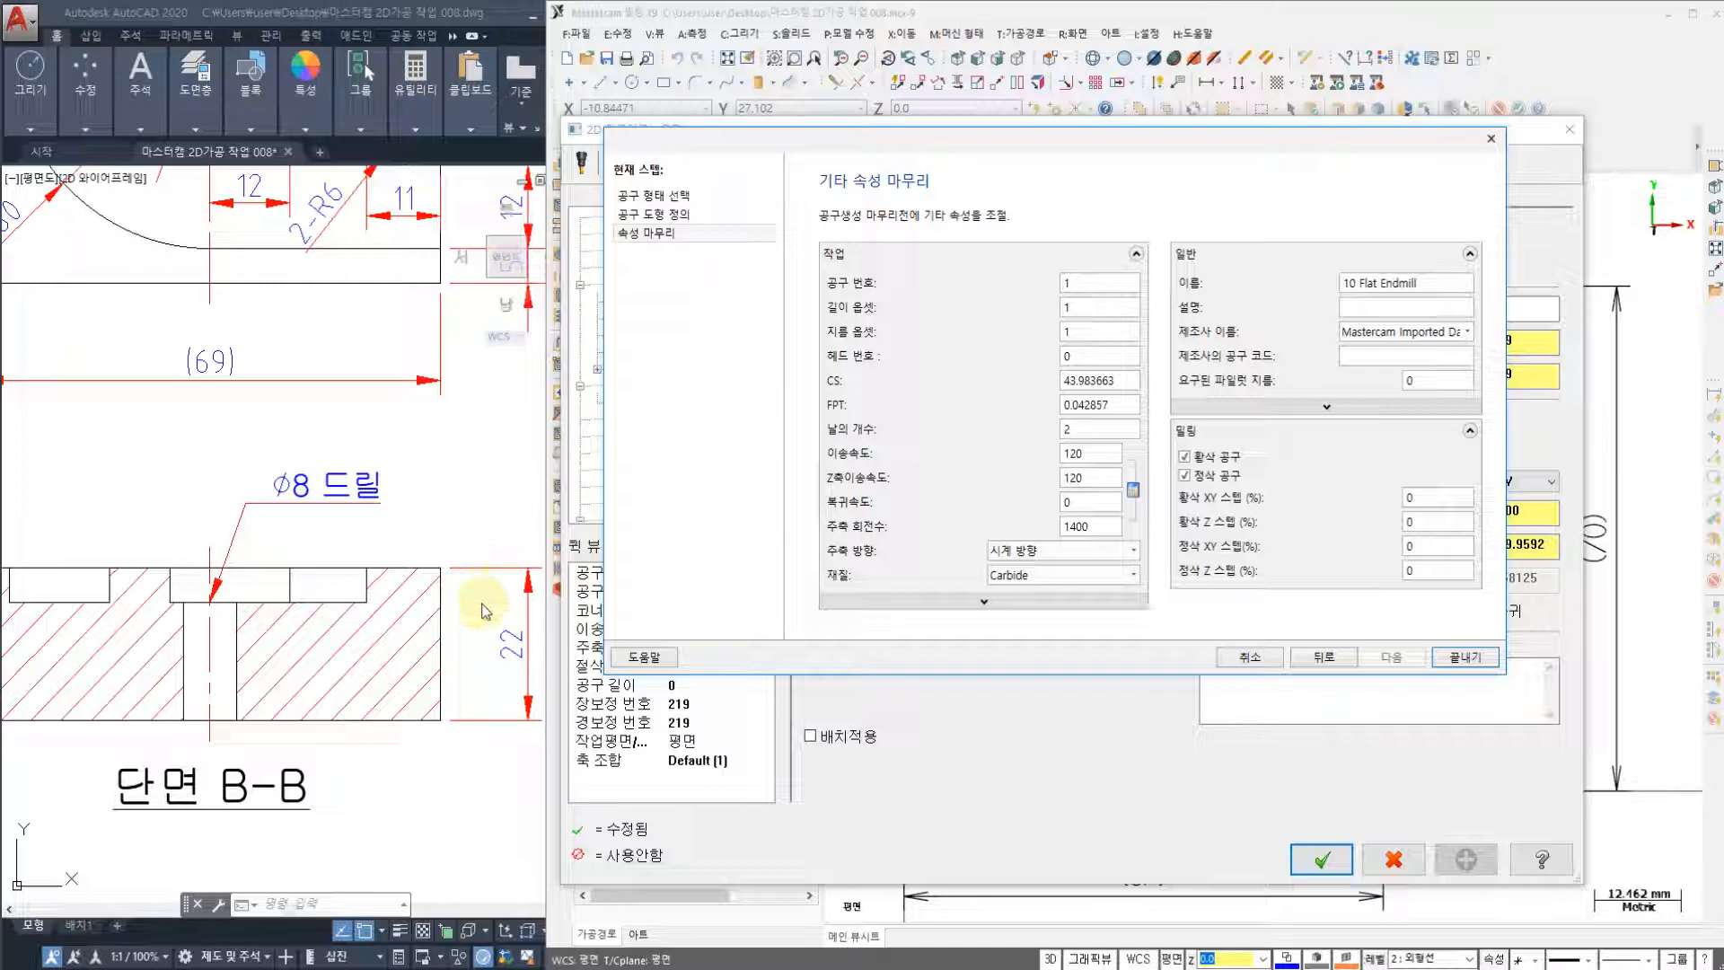
{"action": "double_click", "coordinate": [1098, 486]}
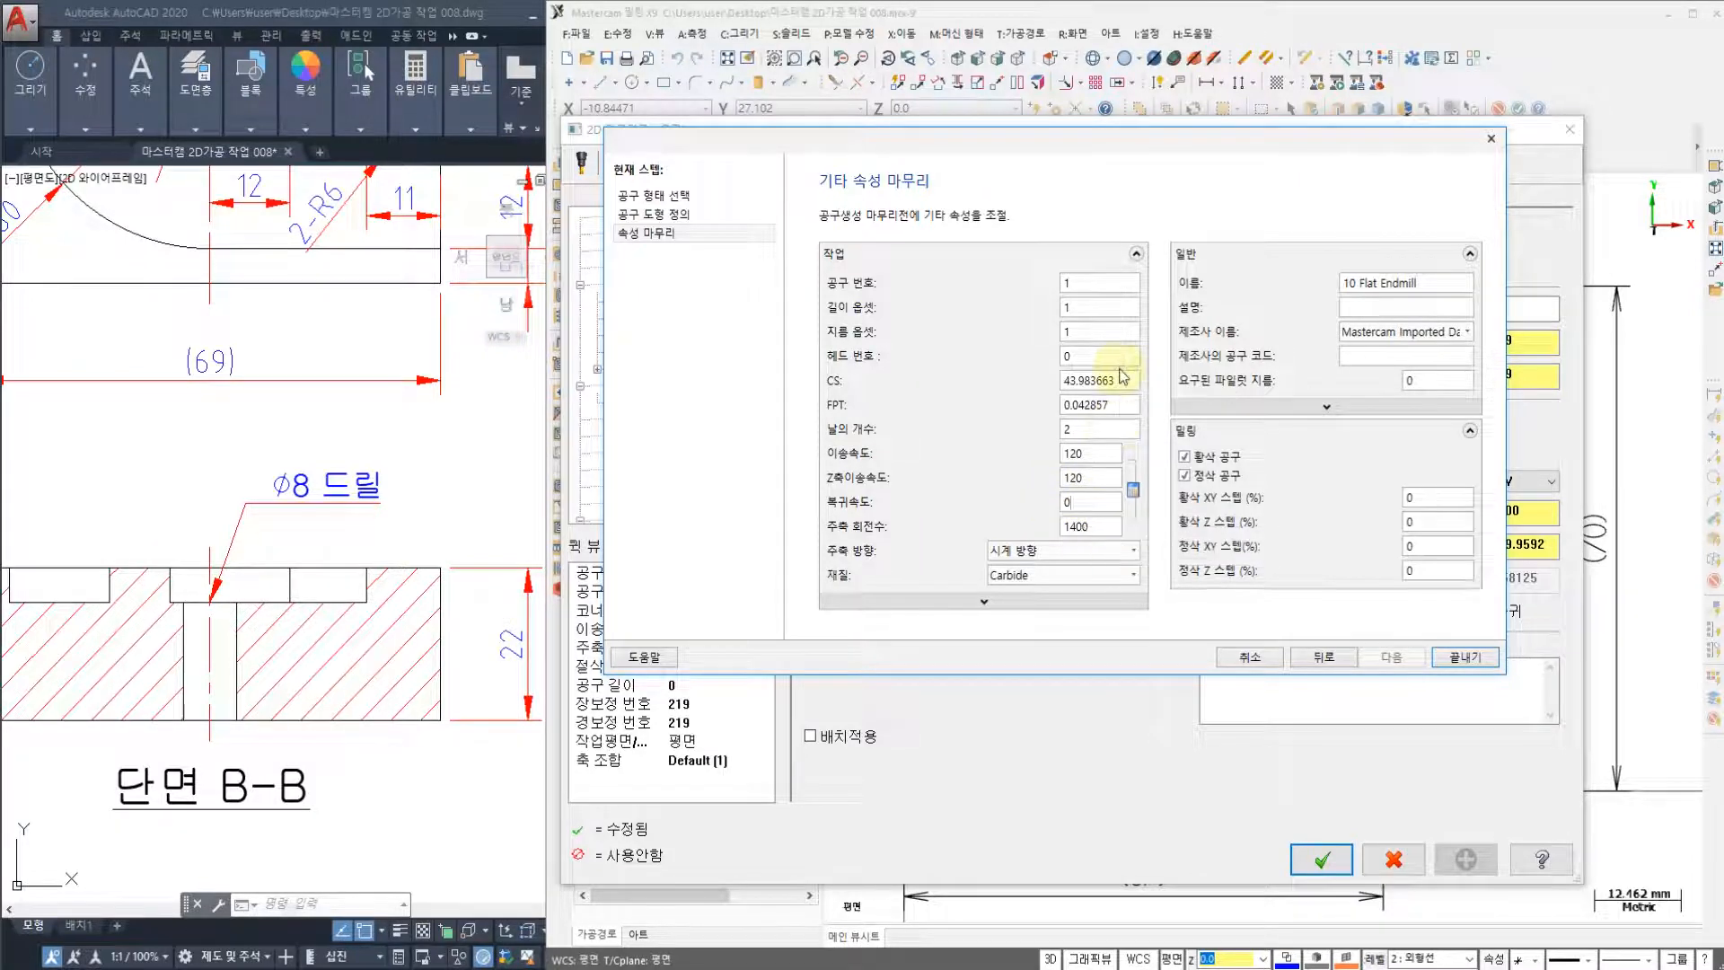
{"action": "left_click", "coordinate": [1092, 530]}
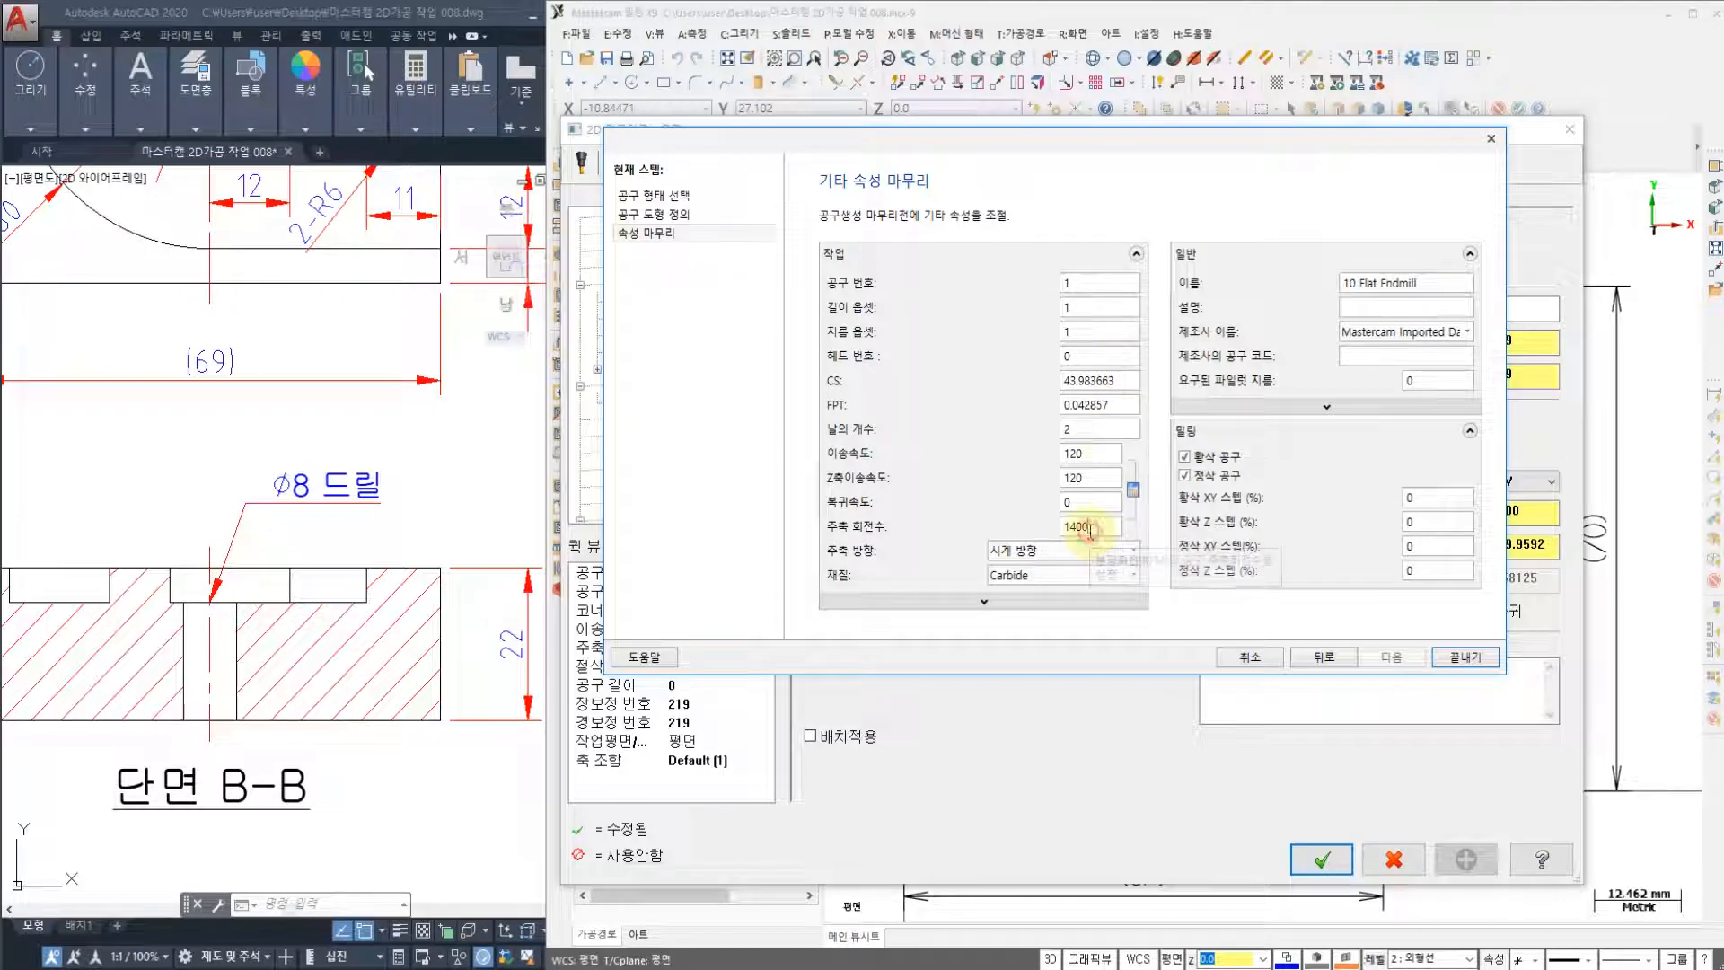
{"action": "left_click", "coordinate": [1466, 659]}
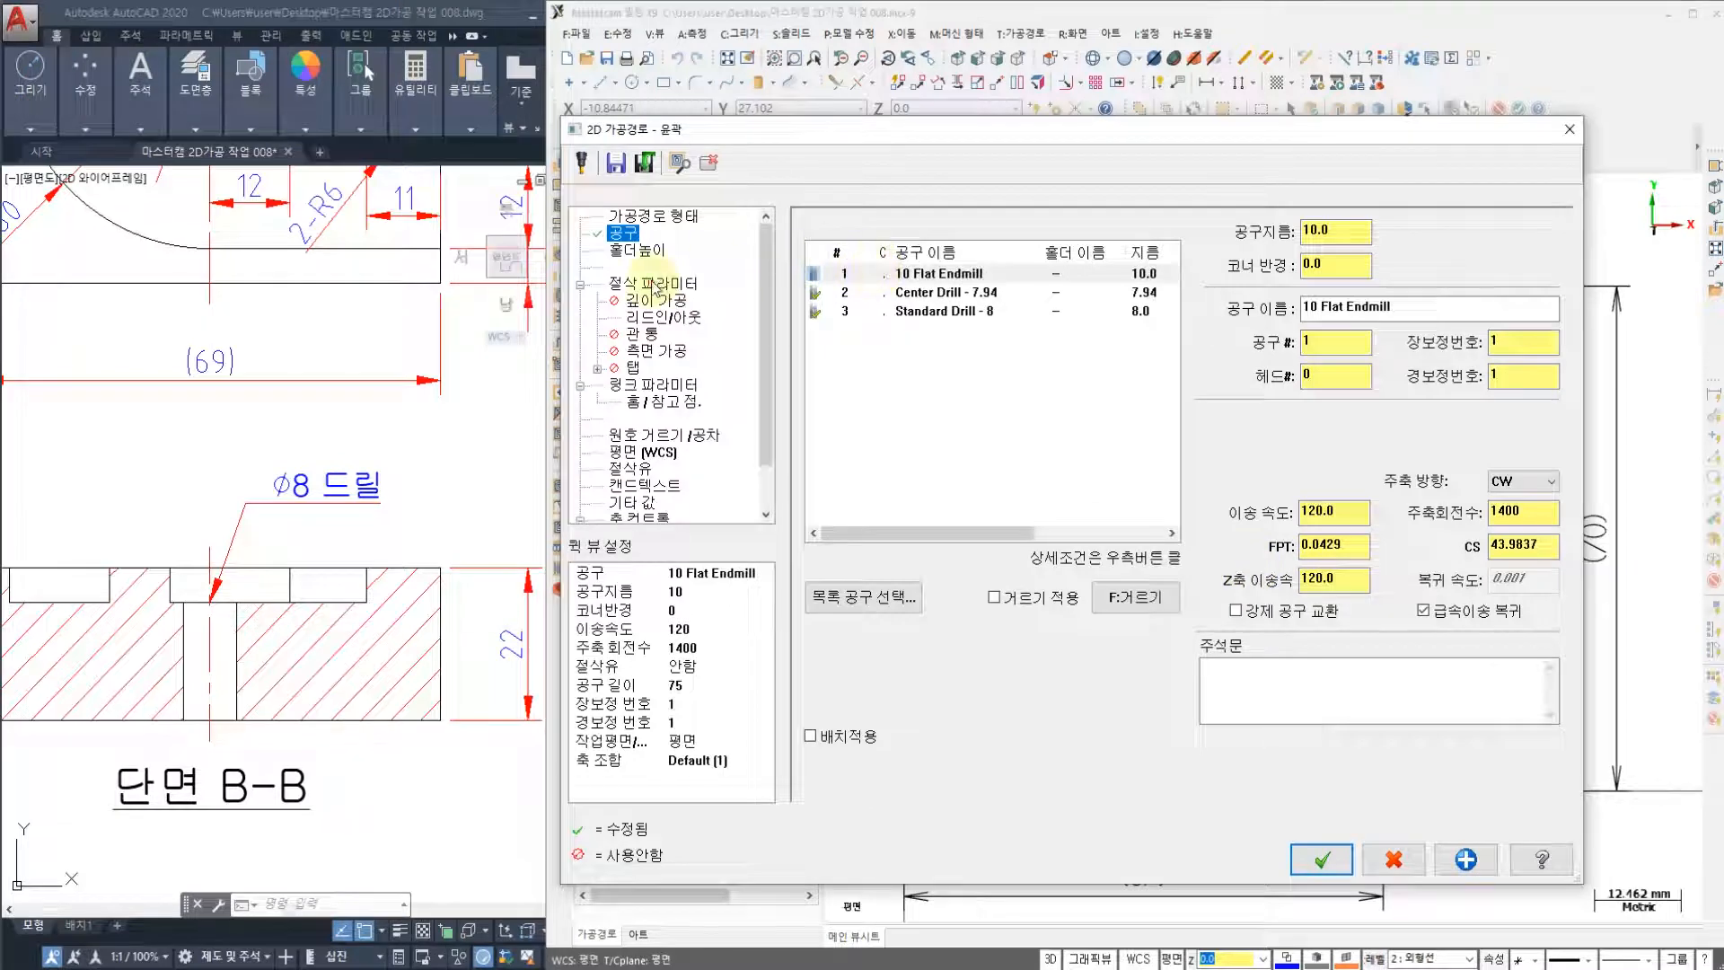
- Set the contour's compensation type to Control and check it against the compensation method in the job notes
{"action": "left_click", "coordinate": [653, 284]}
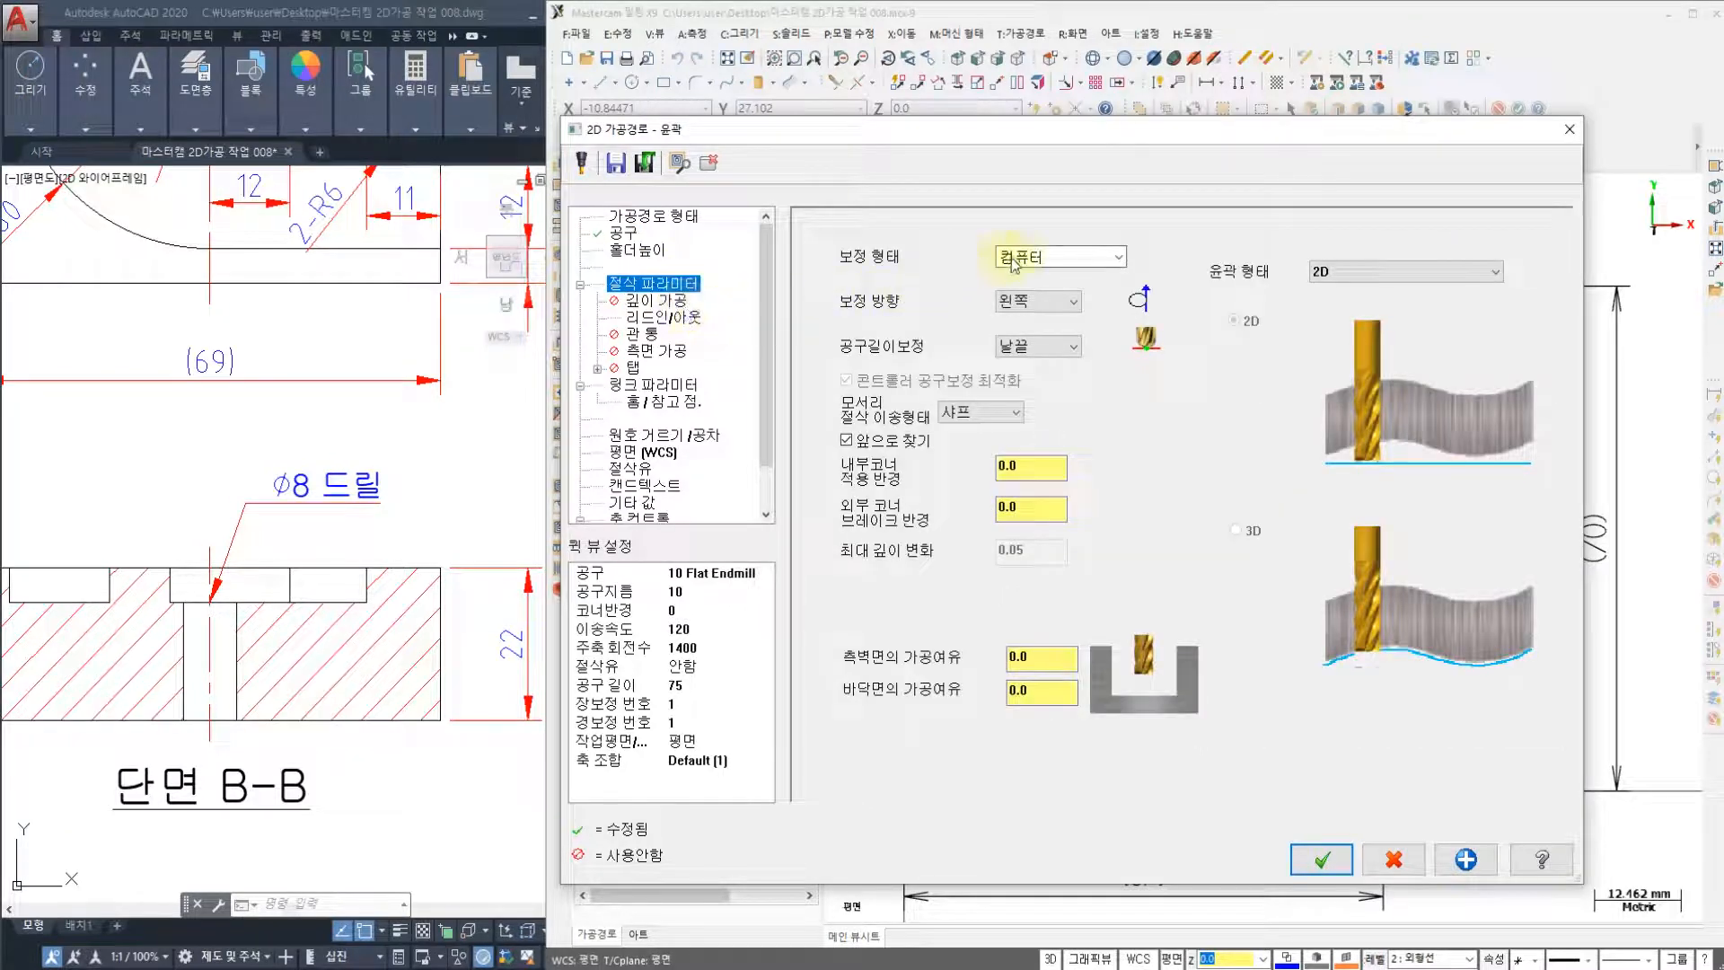
{"action": "left_click", "coordinate": [1013, 263]}
{"action": "left_click", "coordinate": [1033, 278]}
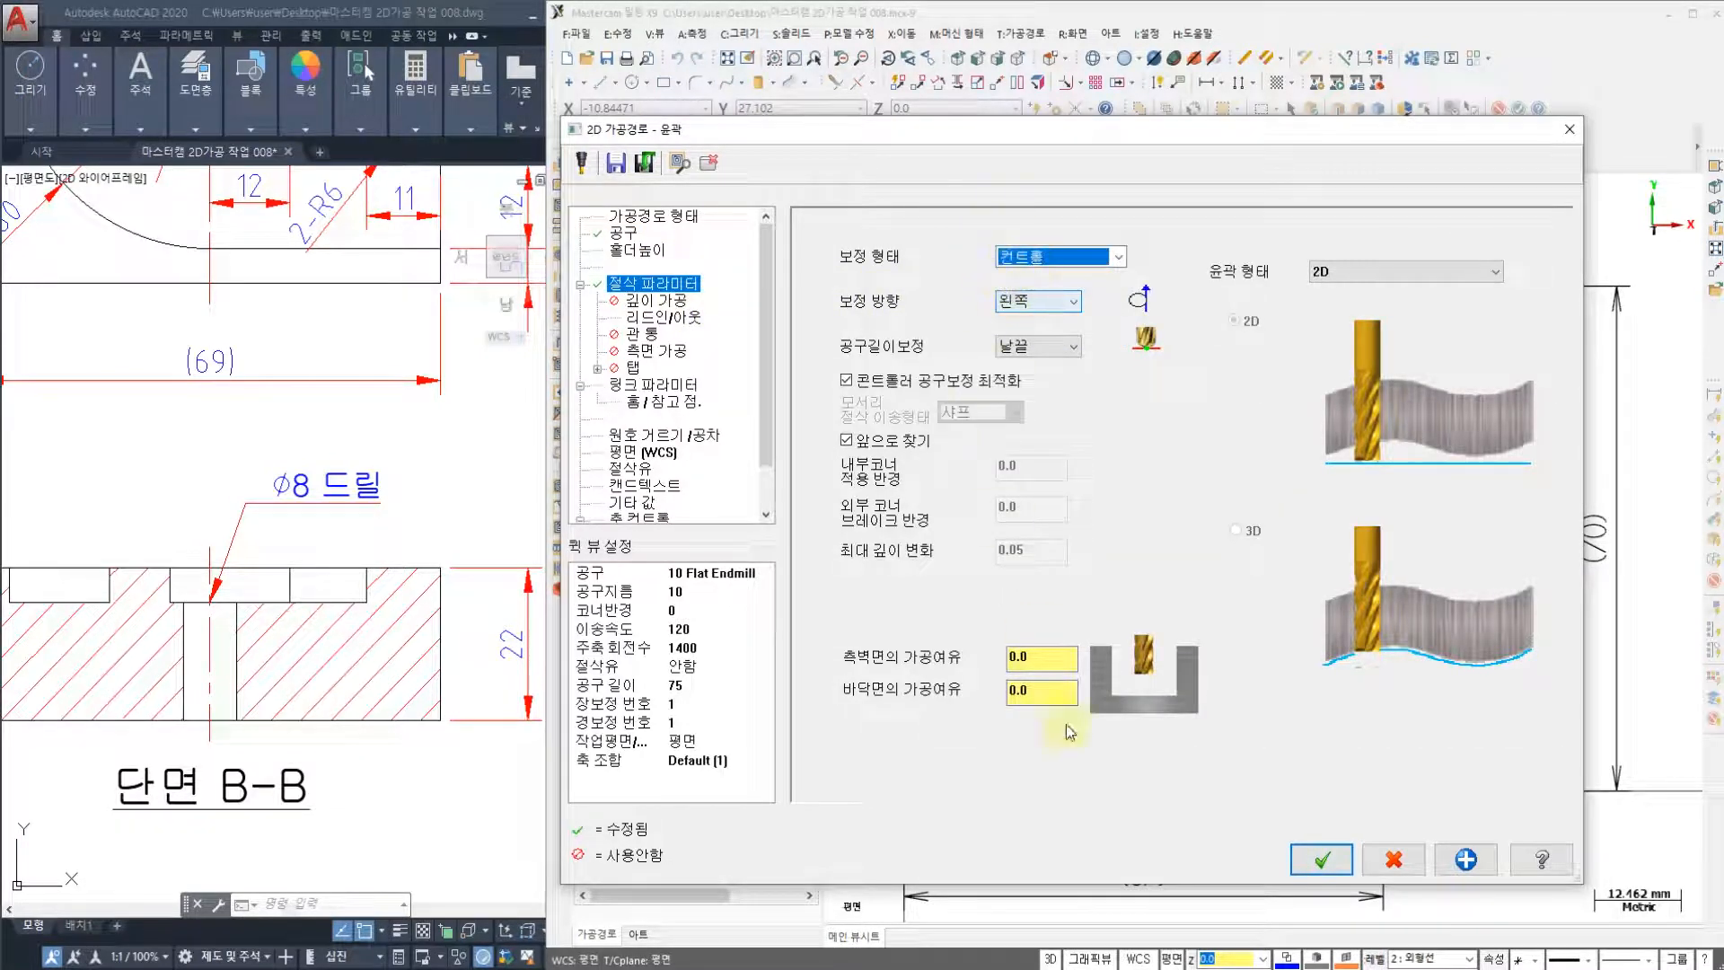
{"action": "key", "text": "alt+Tab"}
{"action": "scroll", "coordinate": [1211, 653], "scroll_direction": "down", "scroll_amount": 1}
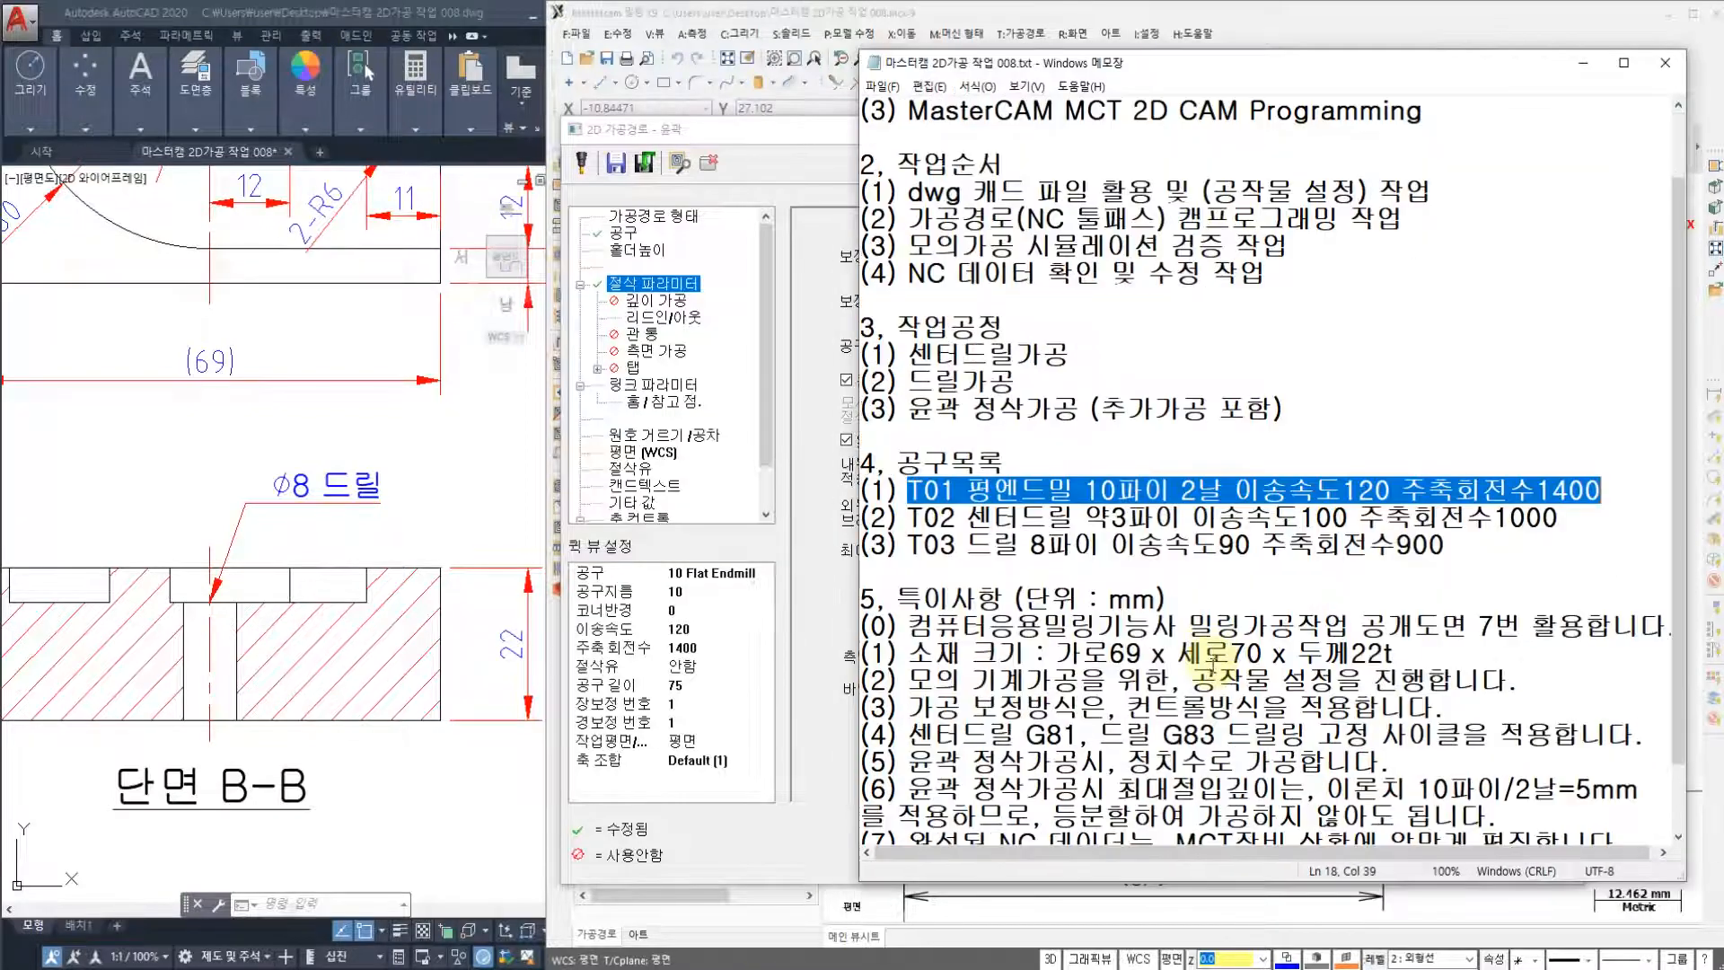
{"action": "left_click_drag", "start_coordinate": [1127, 707], "coordinate": [1207, 707]}
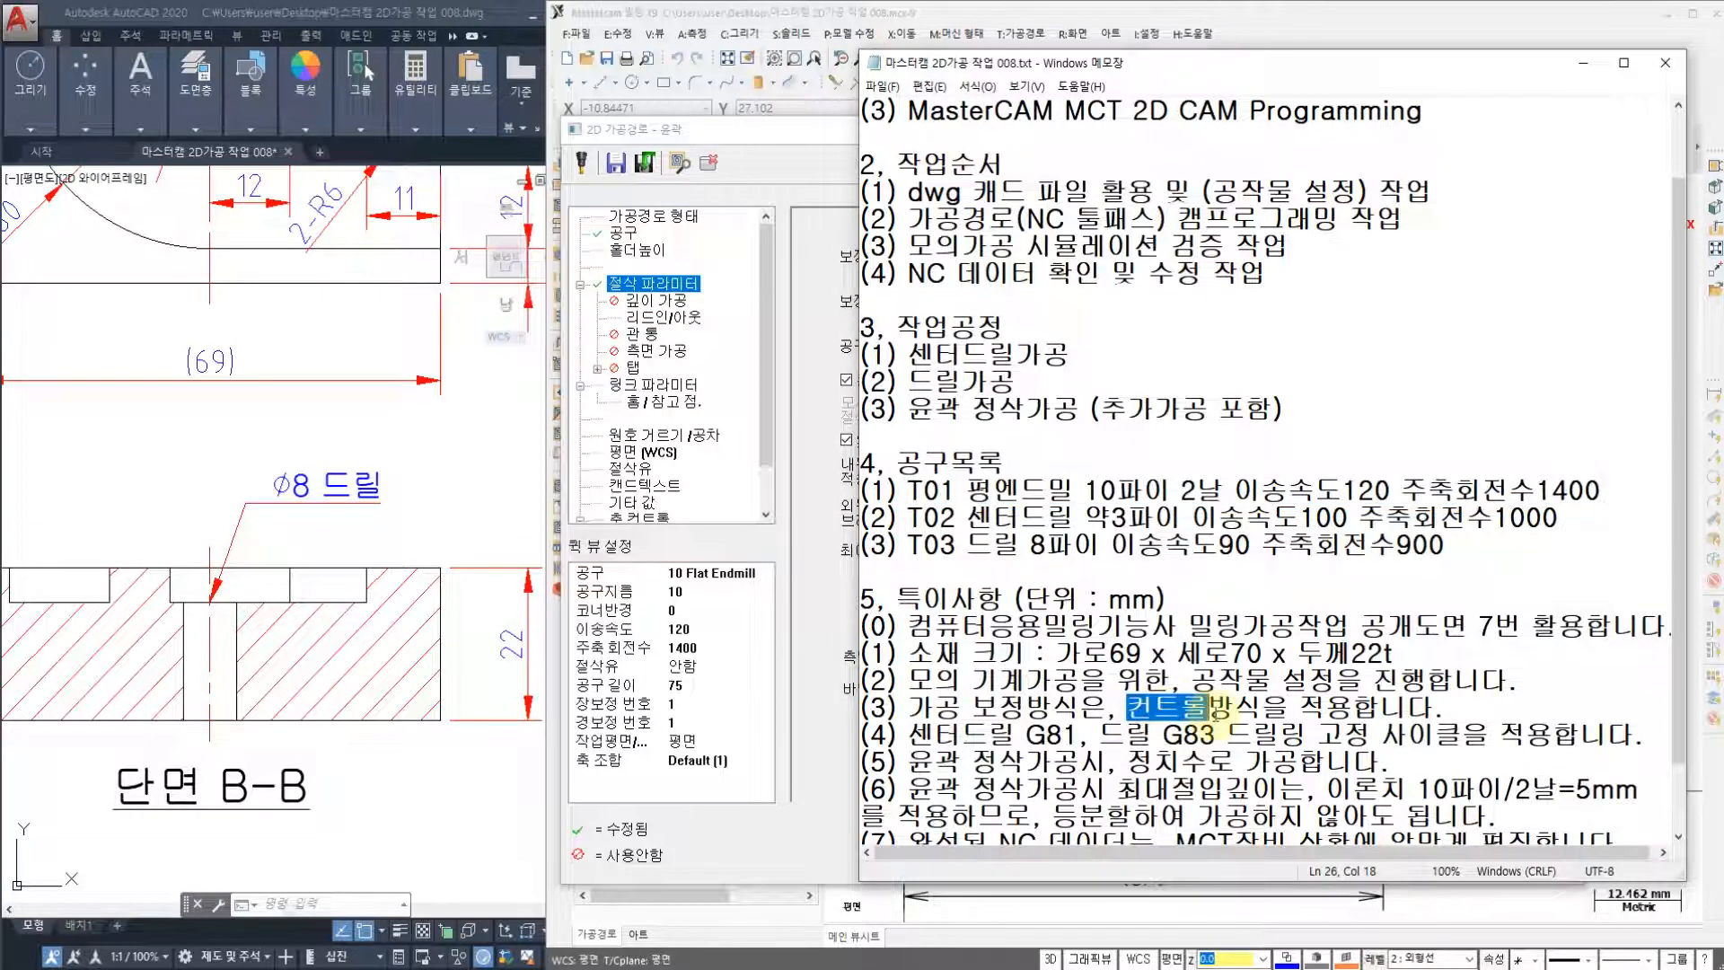
{"action": "left_click", "coordinate": [1586, 66]}
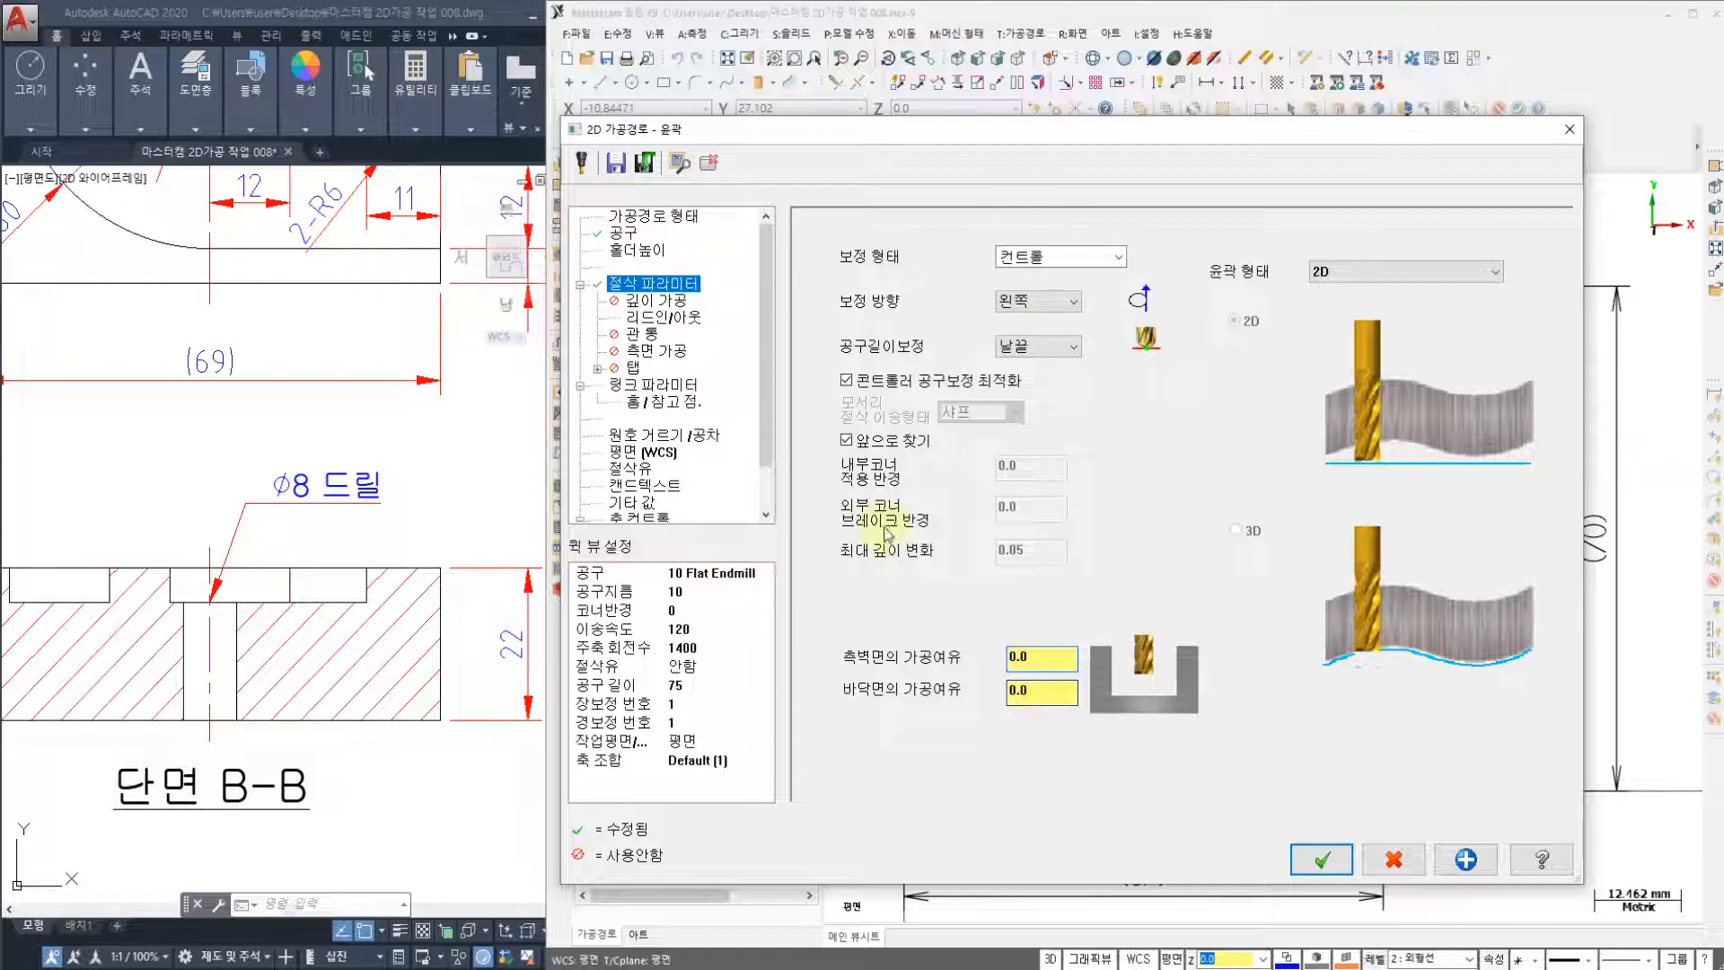
- Compare the contour's depth cut settings with section B-B's pocket depth and the maximum cutting depth rule in the job notes
{"action": "left_click", "coordinate": [655, 300]}
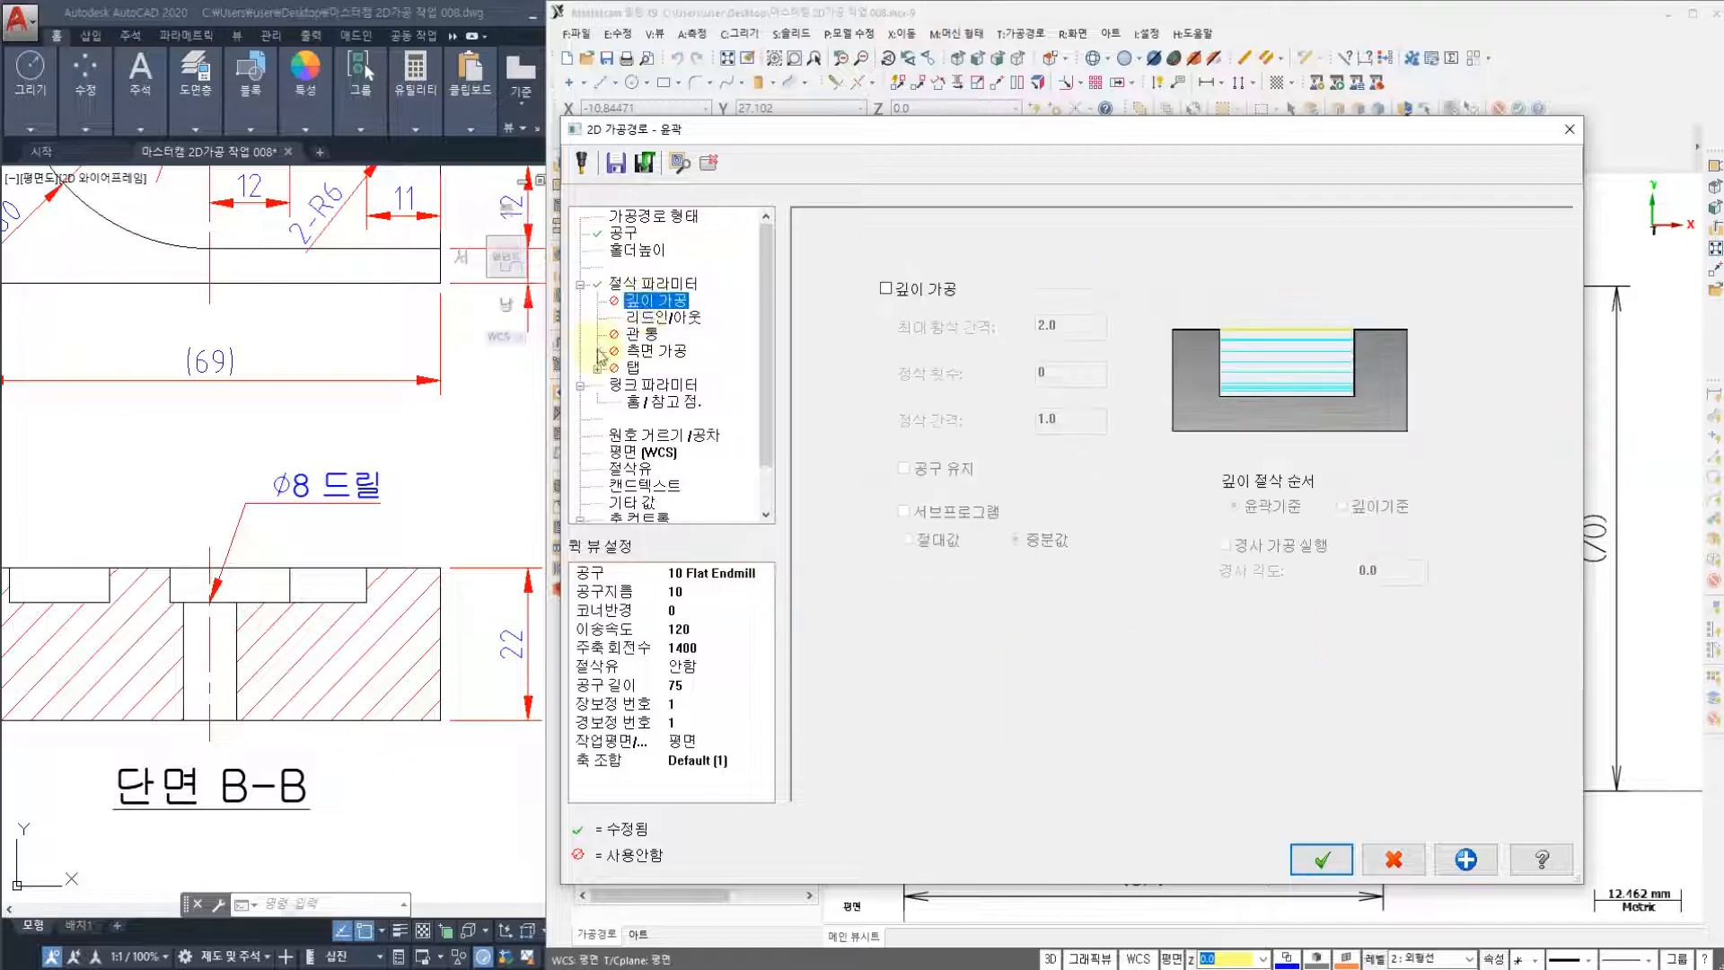
{"action": "left_click", "coordinate": [445, 530]}
{"action": "scroll", "coordinate": [445, 530], "scroll_direction": "down", "scroll_amount": 5}
{"action": "scroll", "coordinate": [203, 545], "scroll_direction": "up", "scroll_amount": 5}
{"action": "middle_click_drag", "start_coordinate": [205, 546], "coordinate": [99, 534]}
{"action": "left_click", "coordinate": [752, 968]}
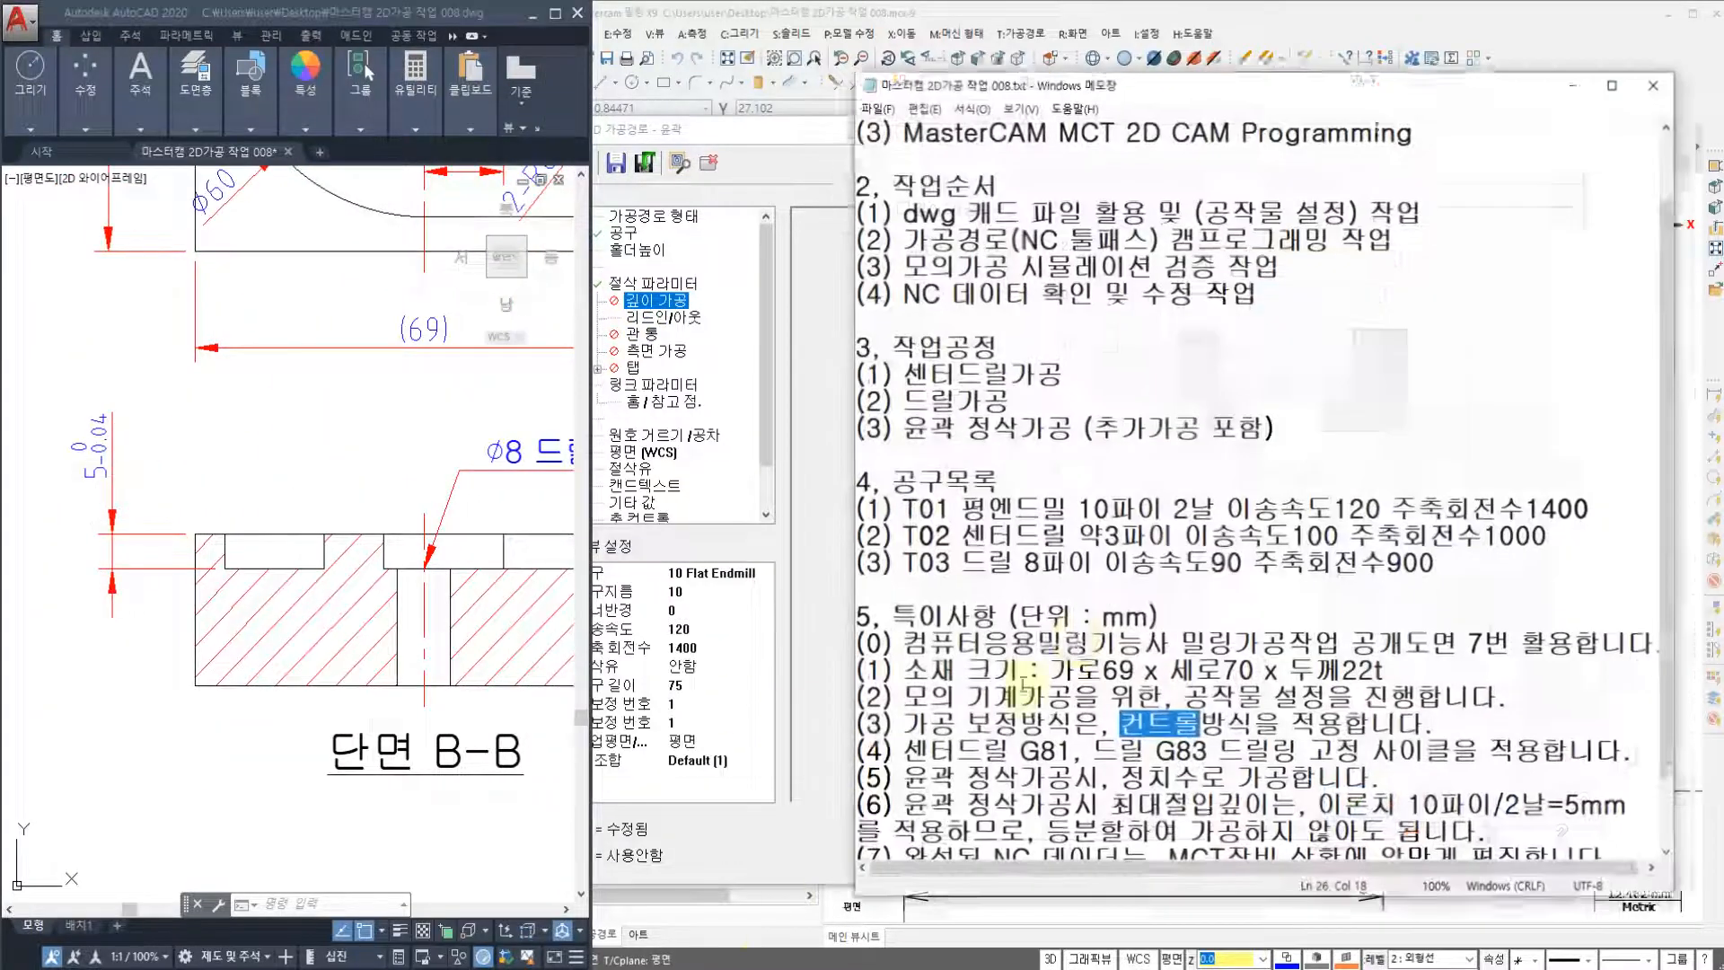
{"action": "scroll", "coordinate": [1023, 683], "scroll_direction": "down", "scroll_amount": 1}
{"action": "left_click", "coordinate": [1049, 709]}
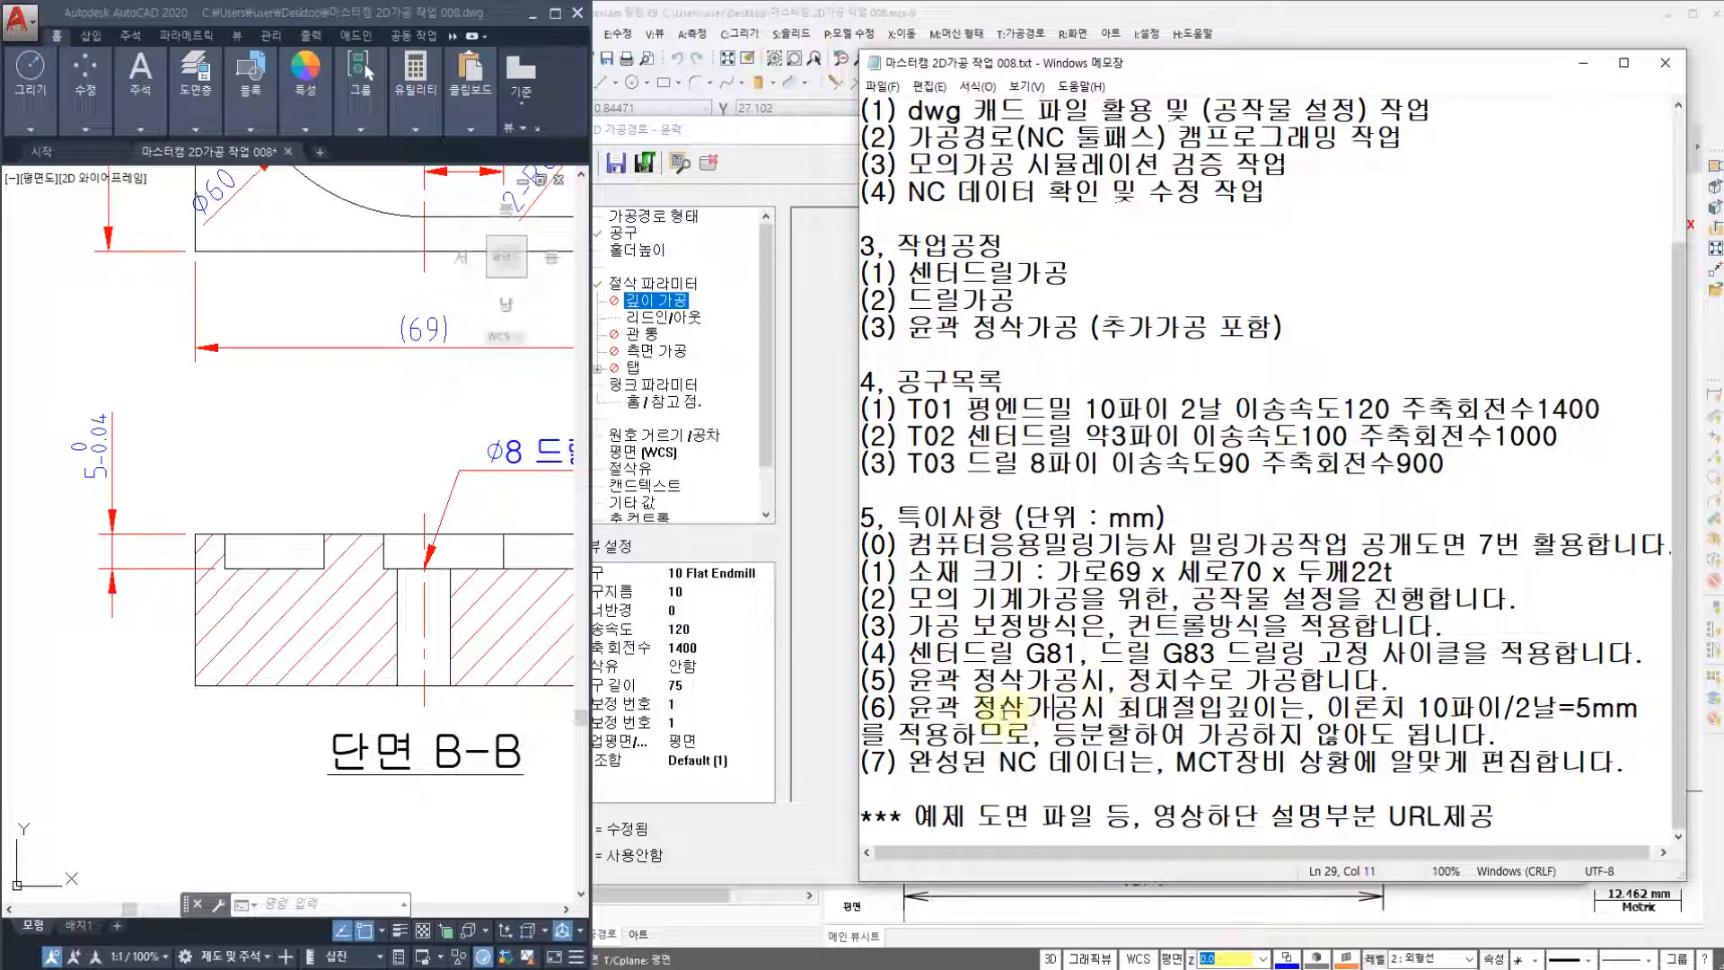
{"action": "left_click_drag", "start_coordinate": [1118, 707], "coordinate": [1286, 708]}
{"action": "left_click_drag", "start_coordinate": [1417, 707], "coordinate": [1561, 707]}
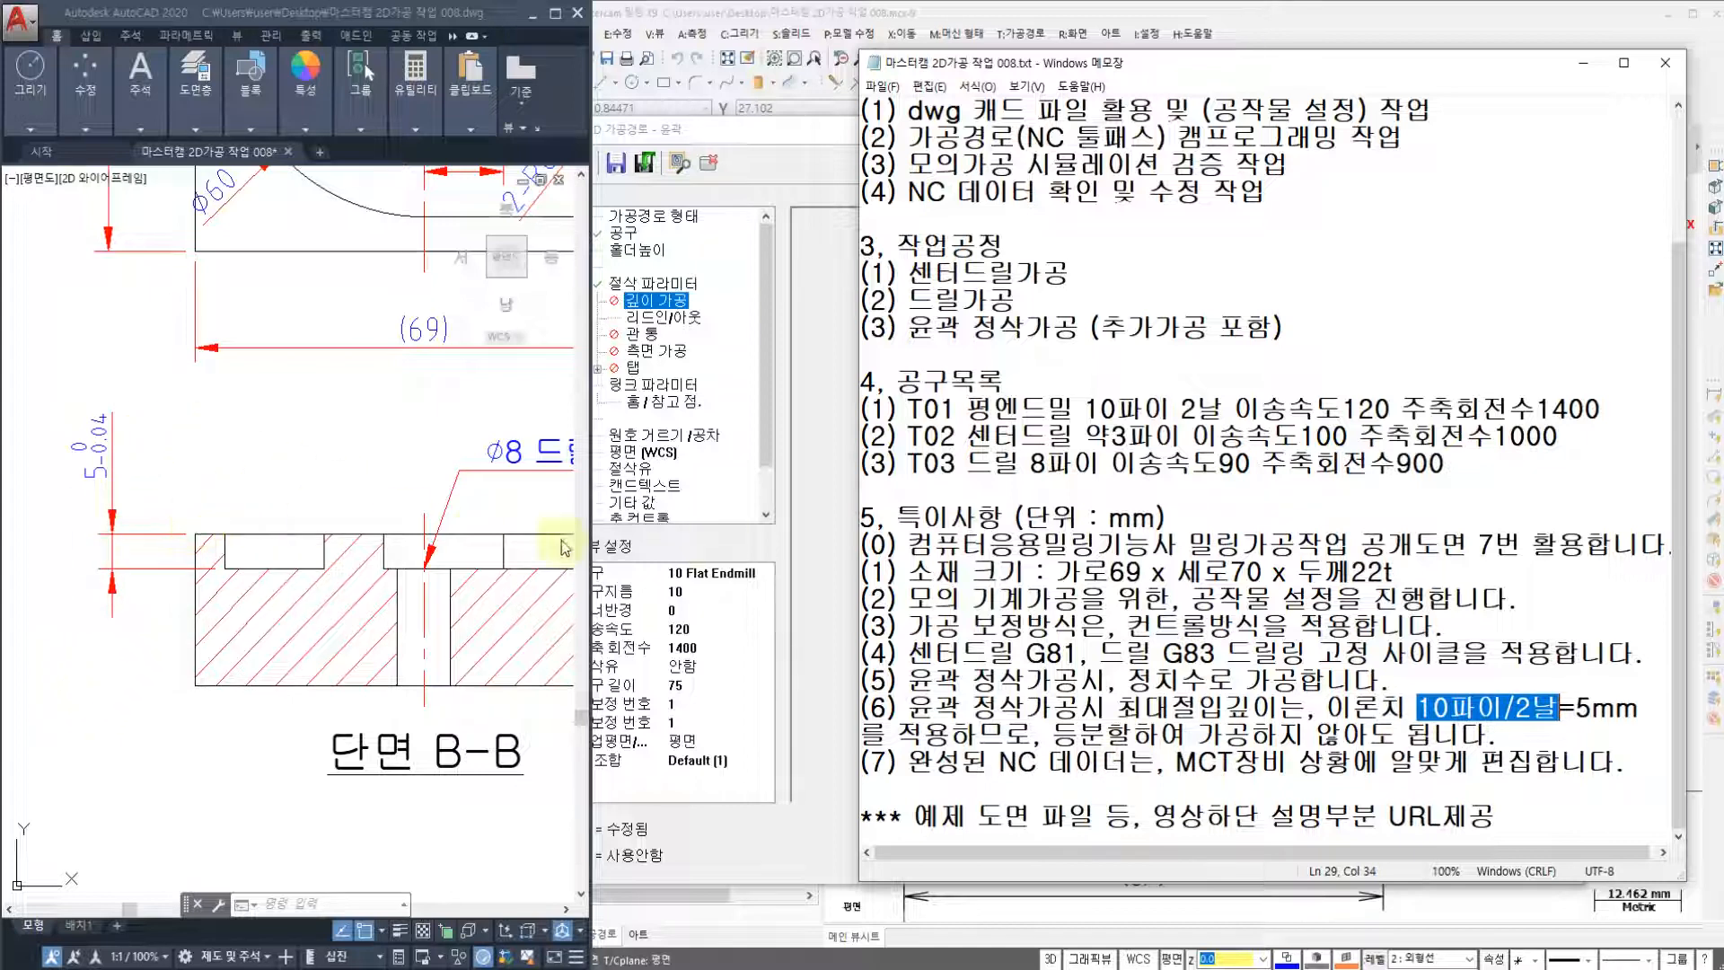
{"action": "left_click", "coordinate": [1416, 709]}
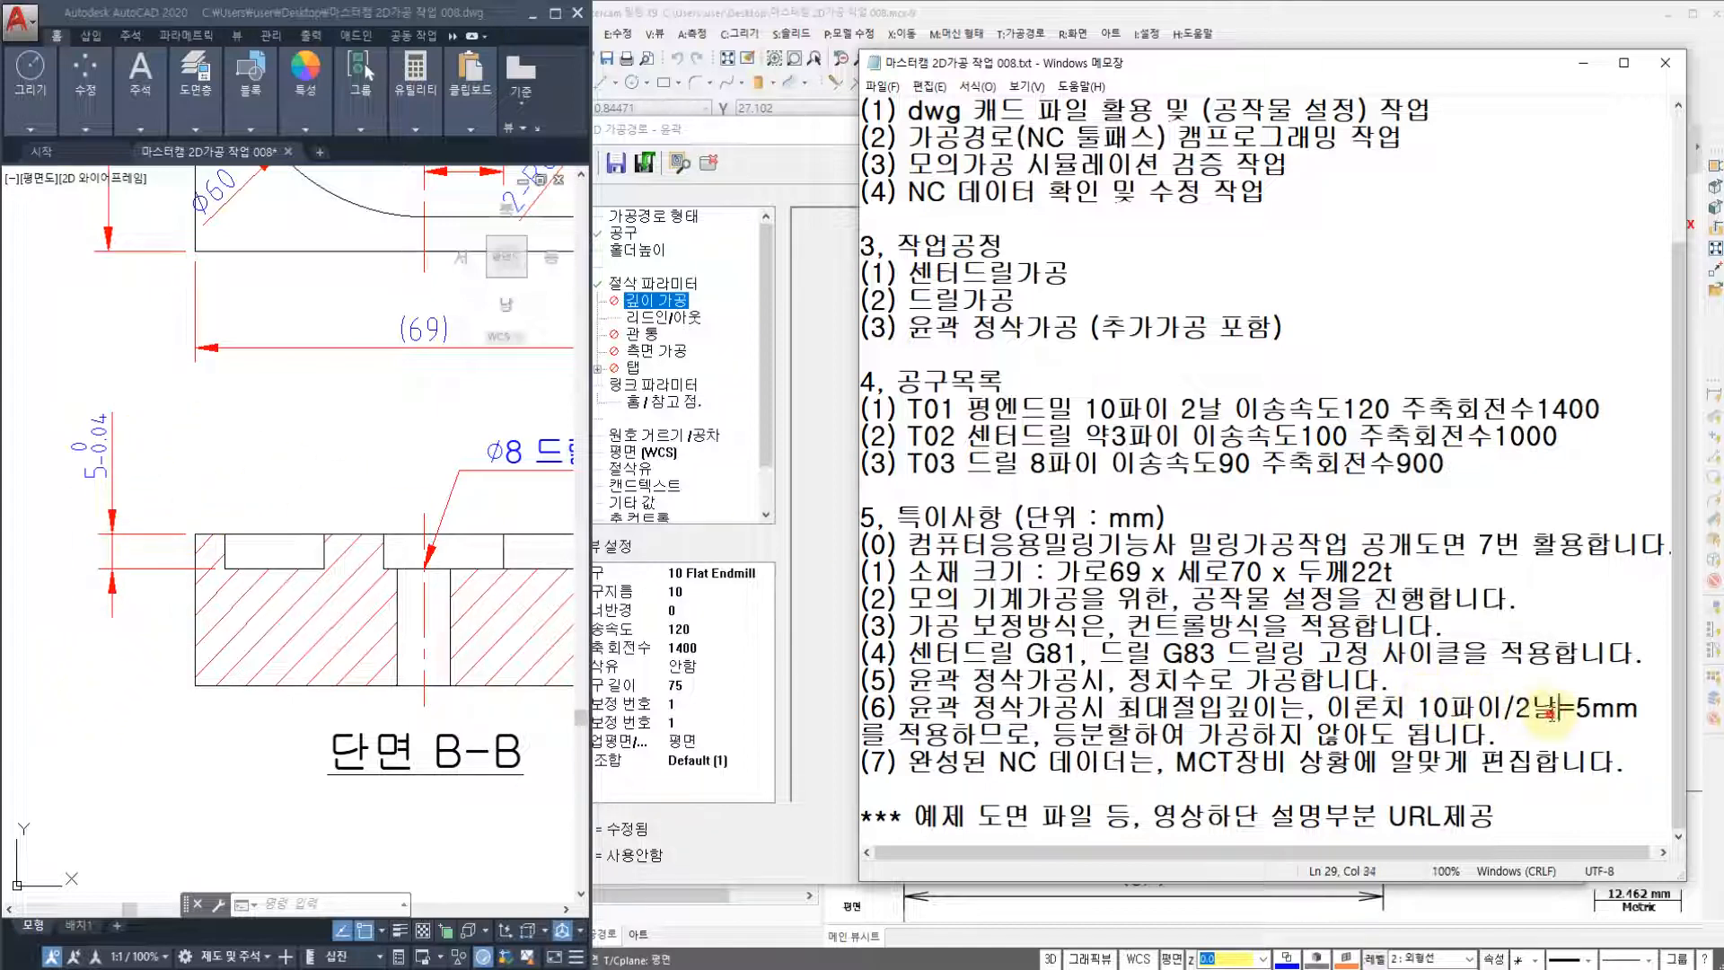
{"action": "left_click_drag", "start_coordinate": [1551, 713], "coordinate": [1419, 709]}
{"action": "left_click", "coordinate": [1581, 709]}
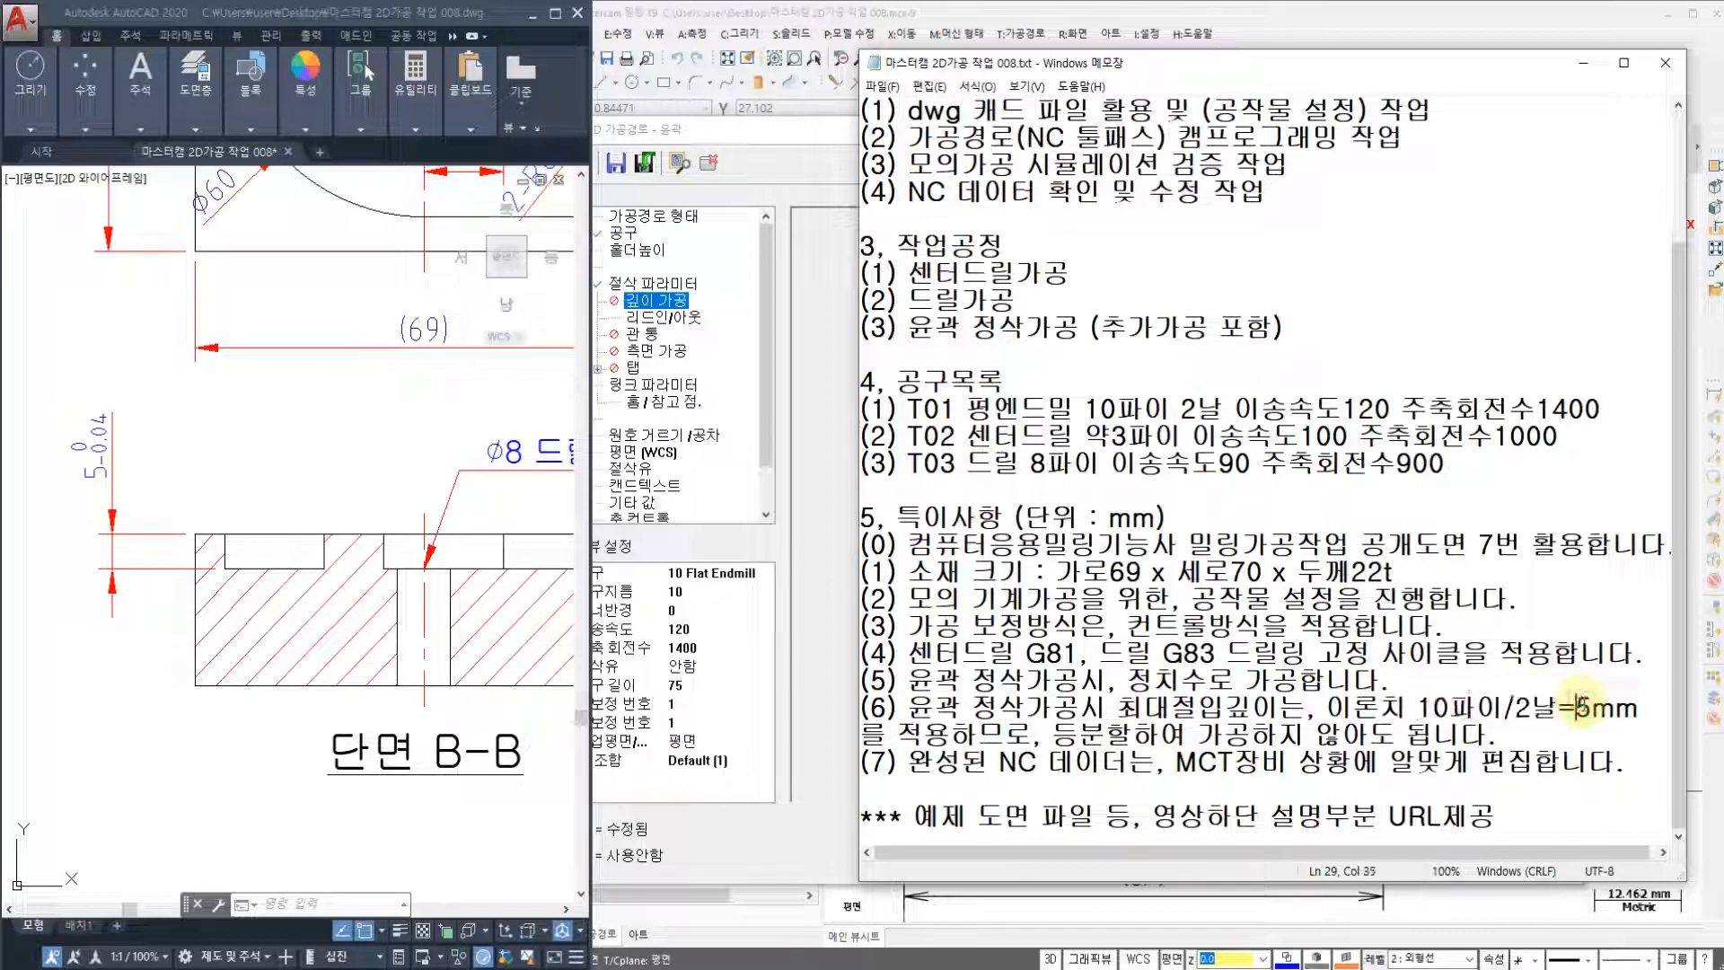
{"action": "left_click_drag", "start_coordinate": [1581, 710], "coordinate": [1642, 709]}
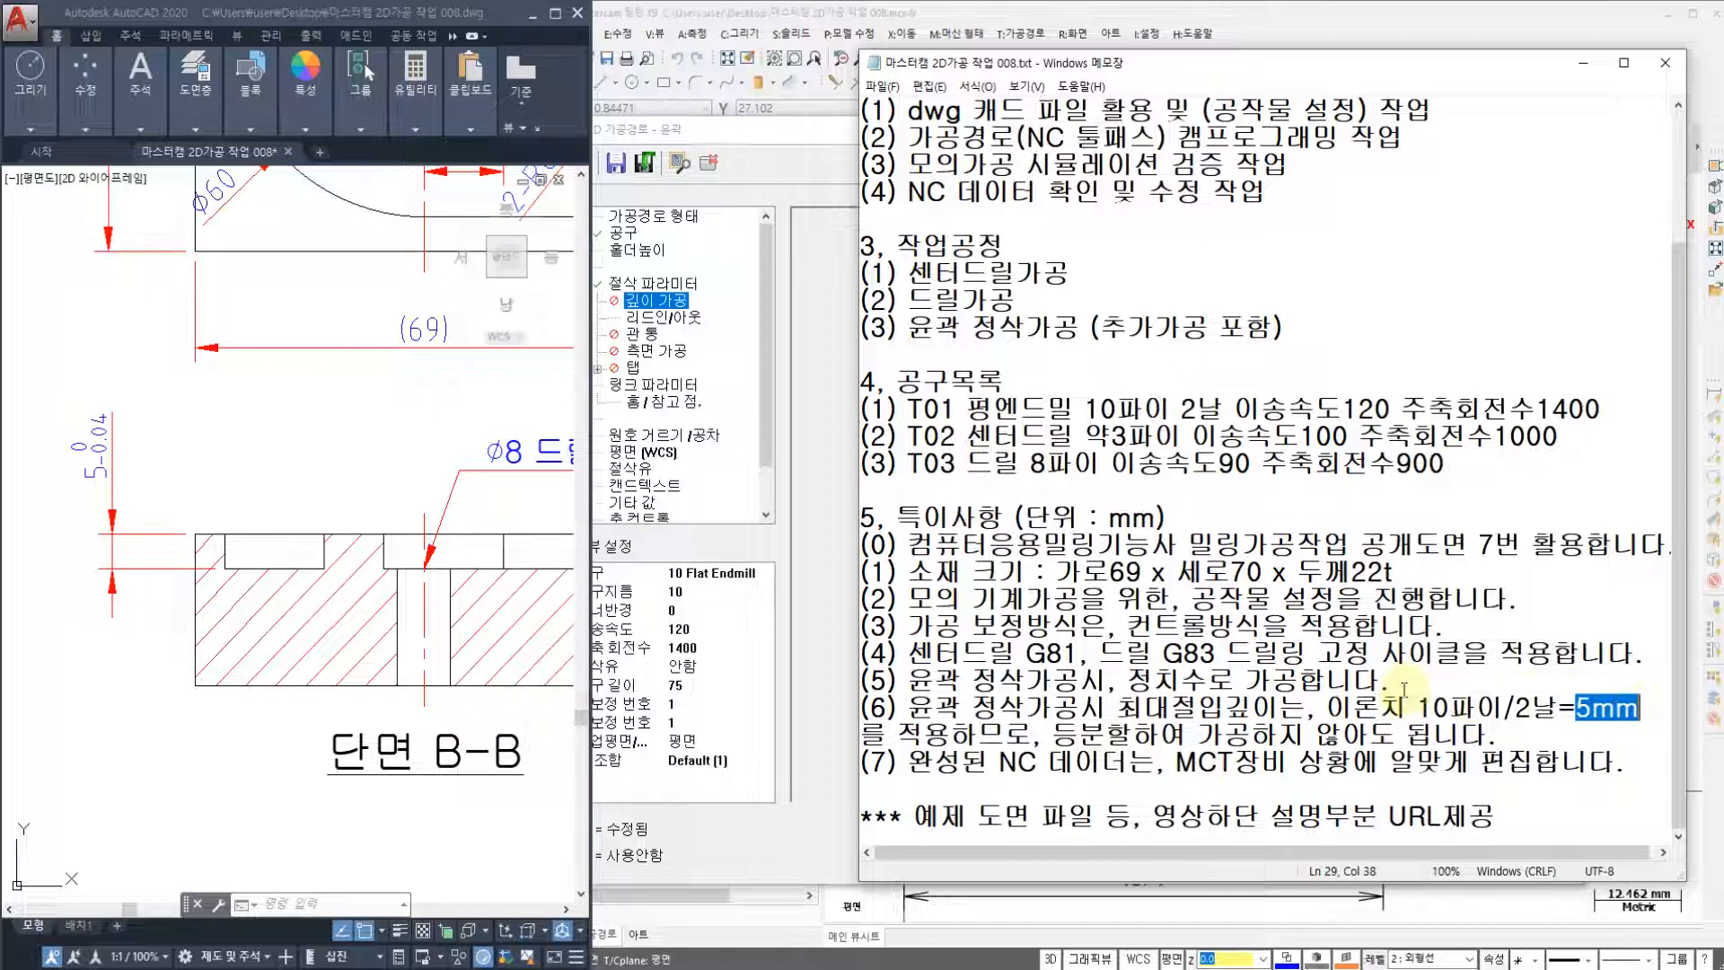
{"action": "left_click_drag", "start_coordinate": [1325, 709], "coordinate": [1405, 708]}
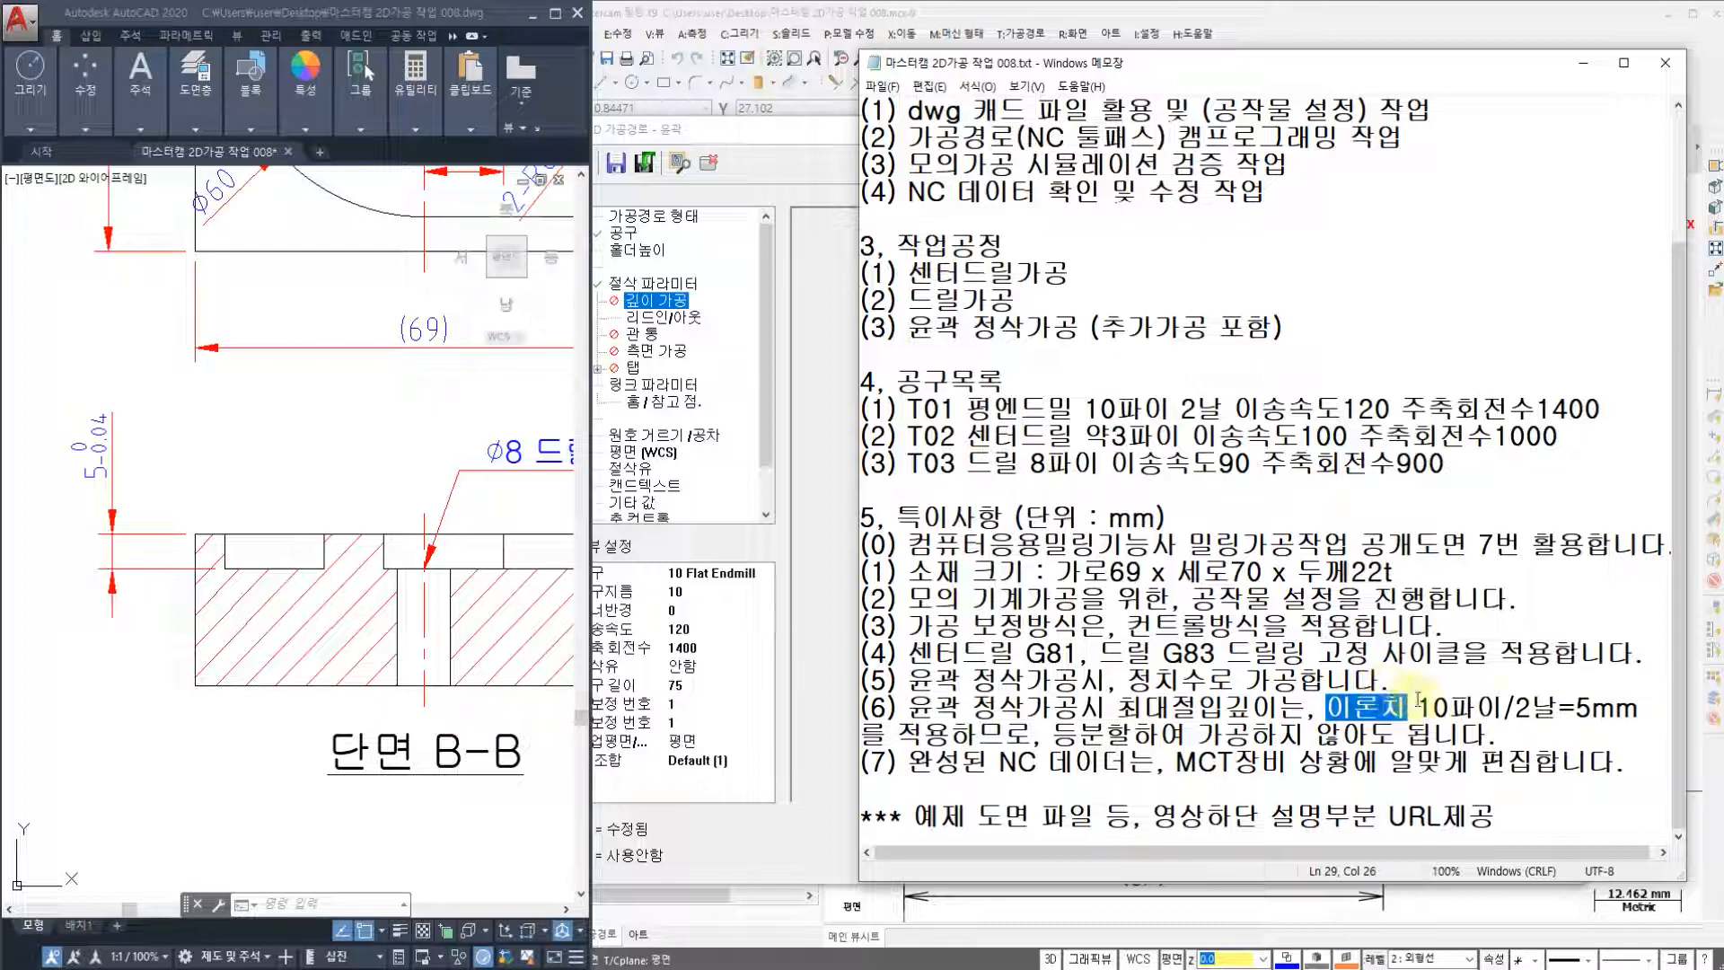
{"action": "left_click_drag", "start_coordinate": [1595, 709], "coordinate": [1576, 710]}
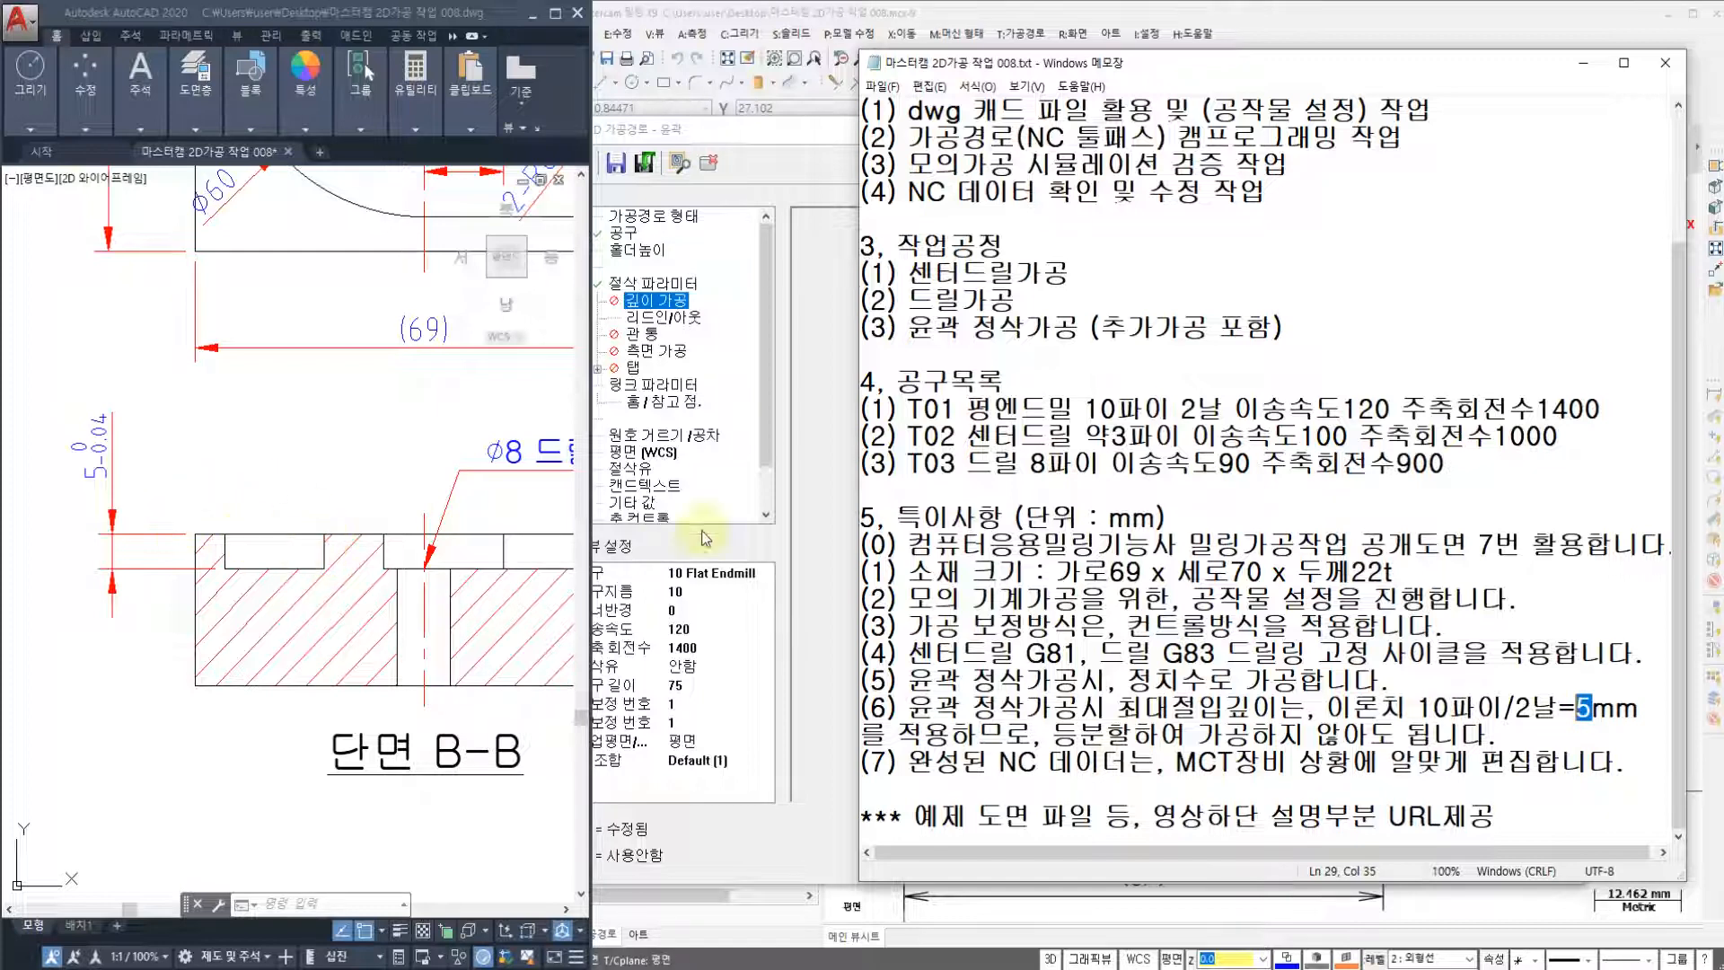
{"action": "left_click", "coordinate": [1583, 63]}
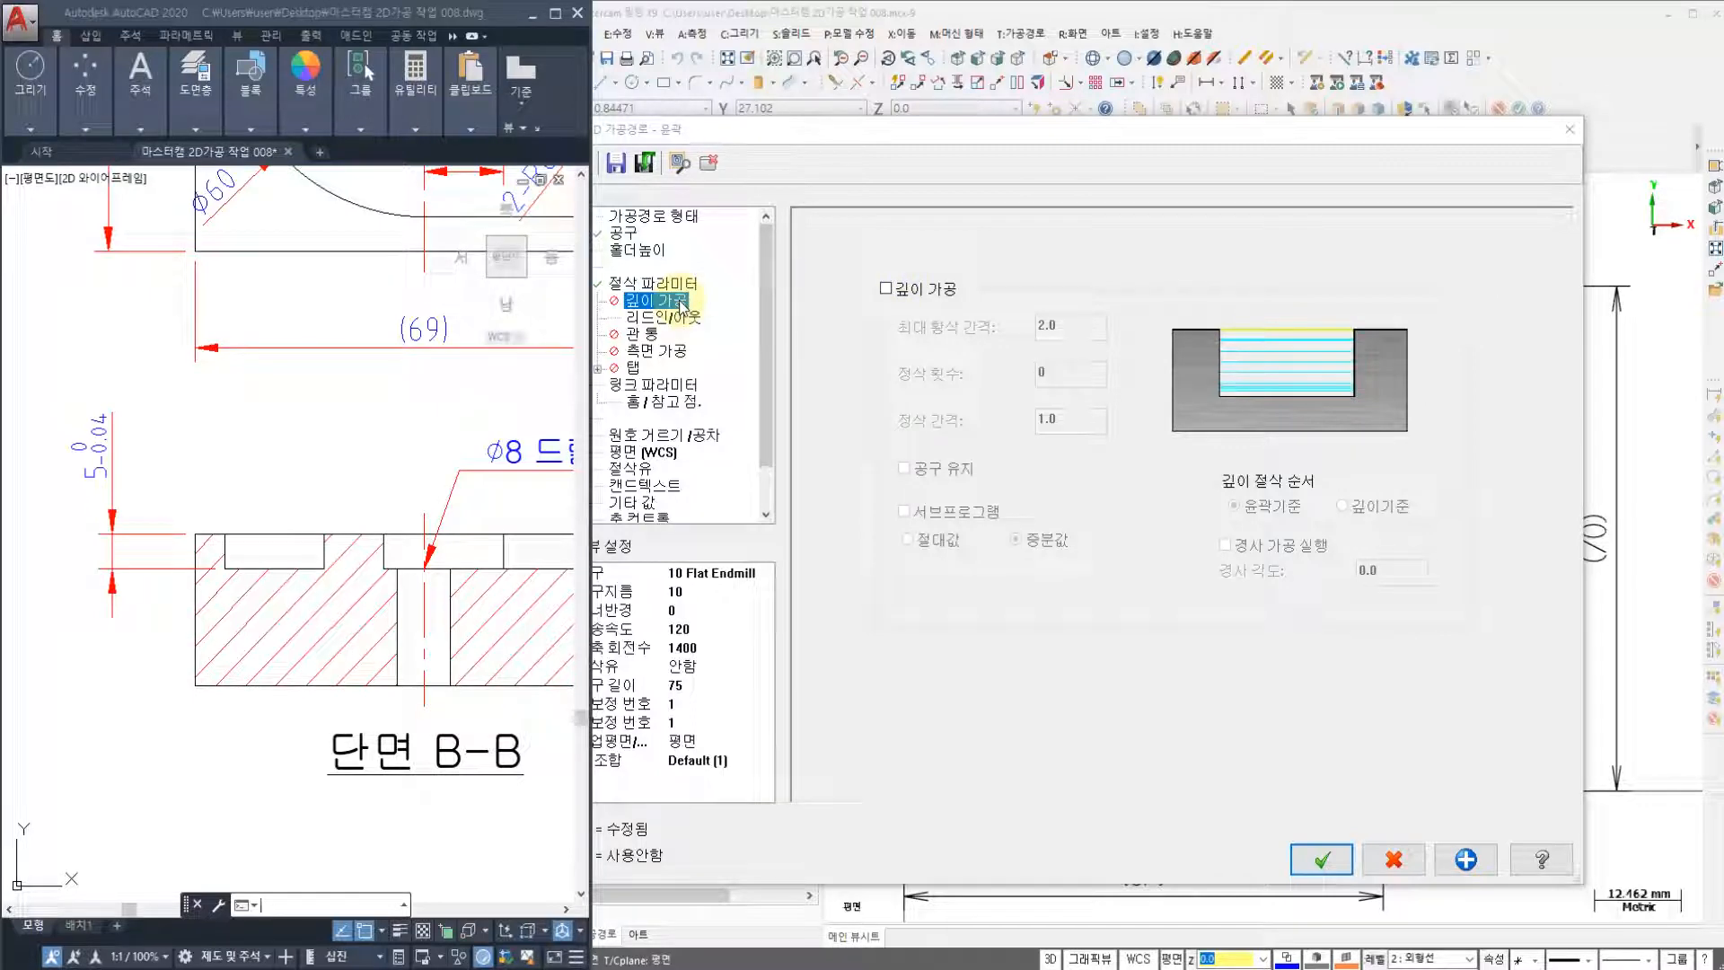
{"action": "left_click", "coordinate": [15, 514]}
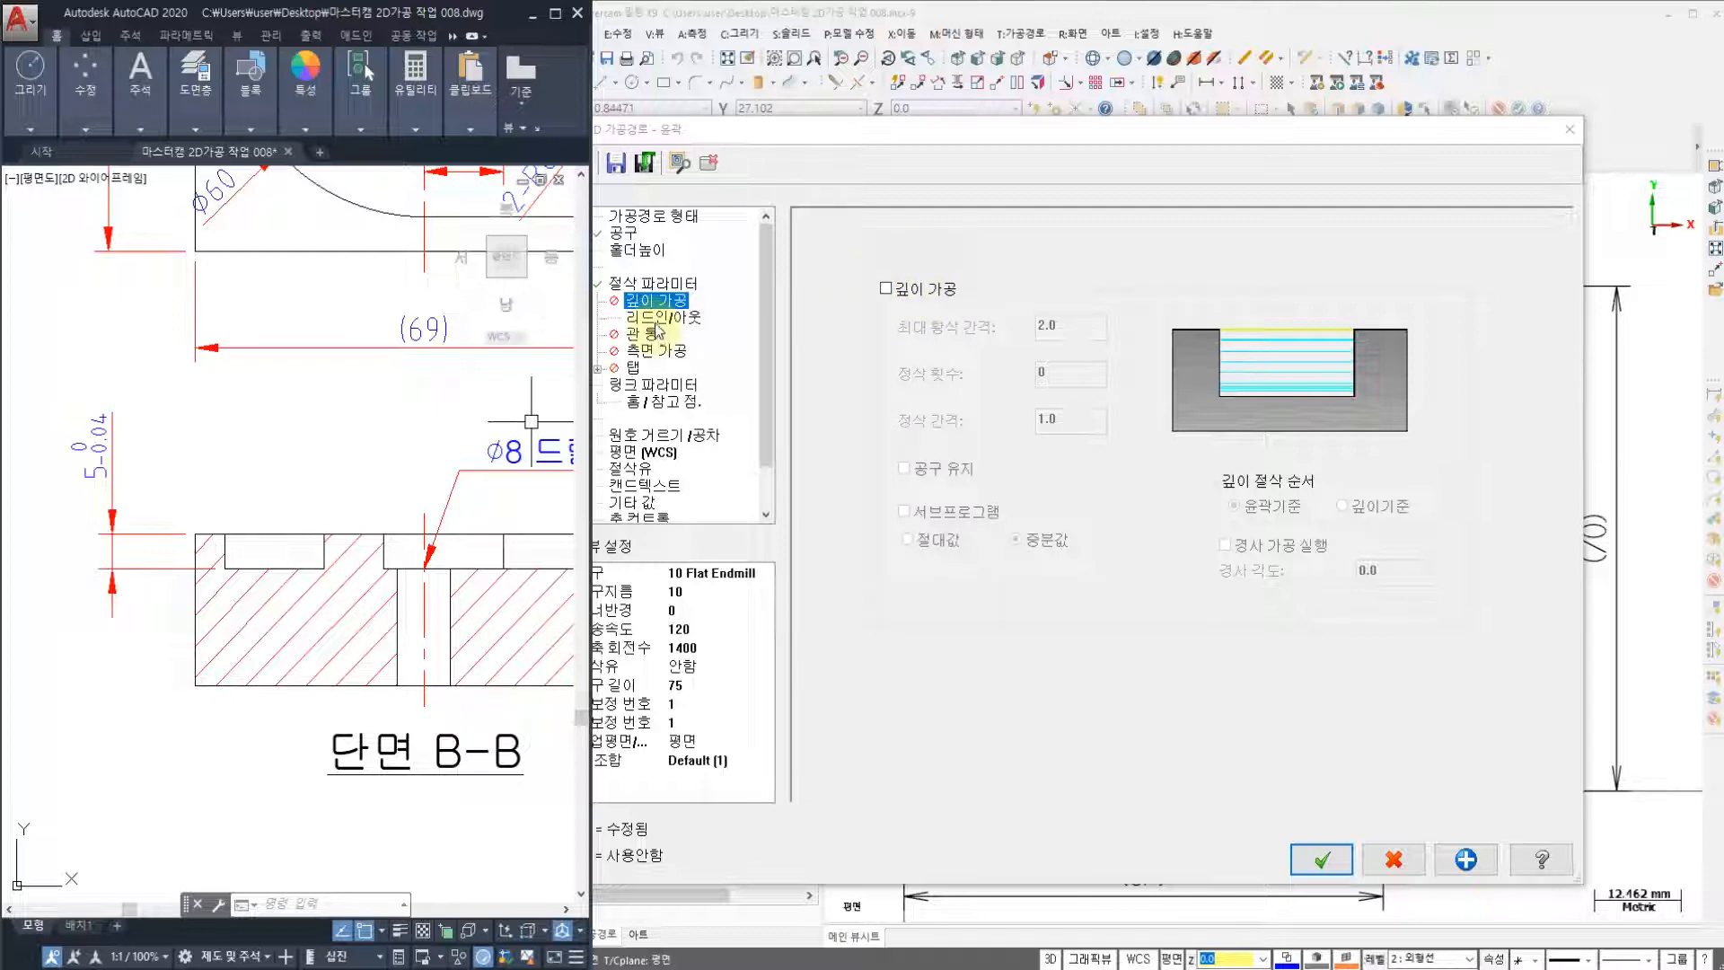
- Enable the 50.0 clearance height, make the retract, feed plane and depth values absolute, and set the contour depth to -5.0
{"action": "left_click", "coordinate": [662, 318]}
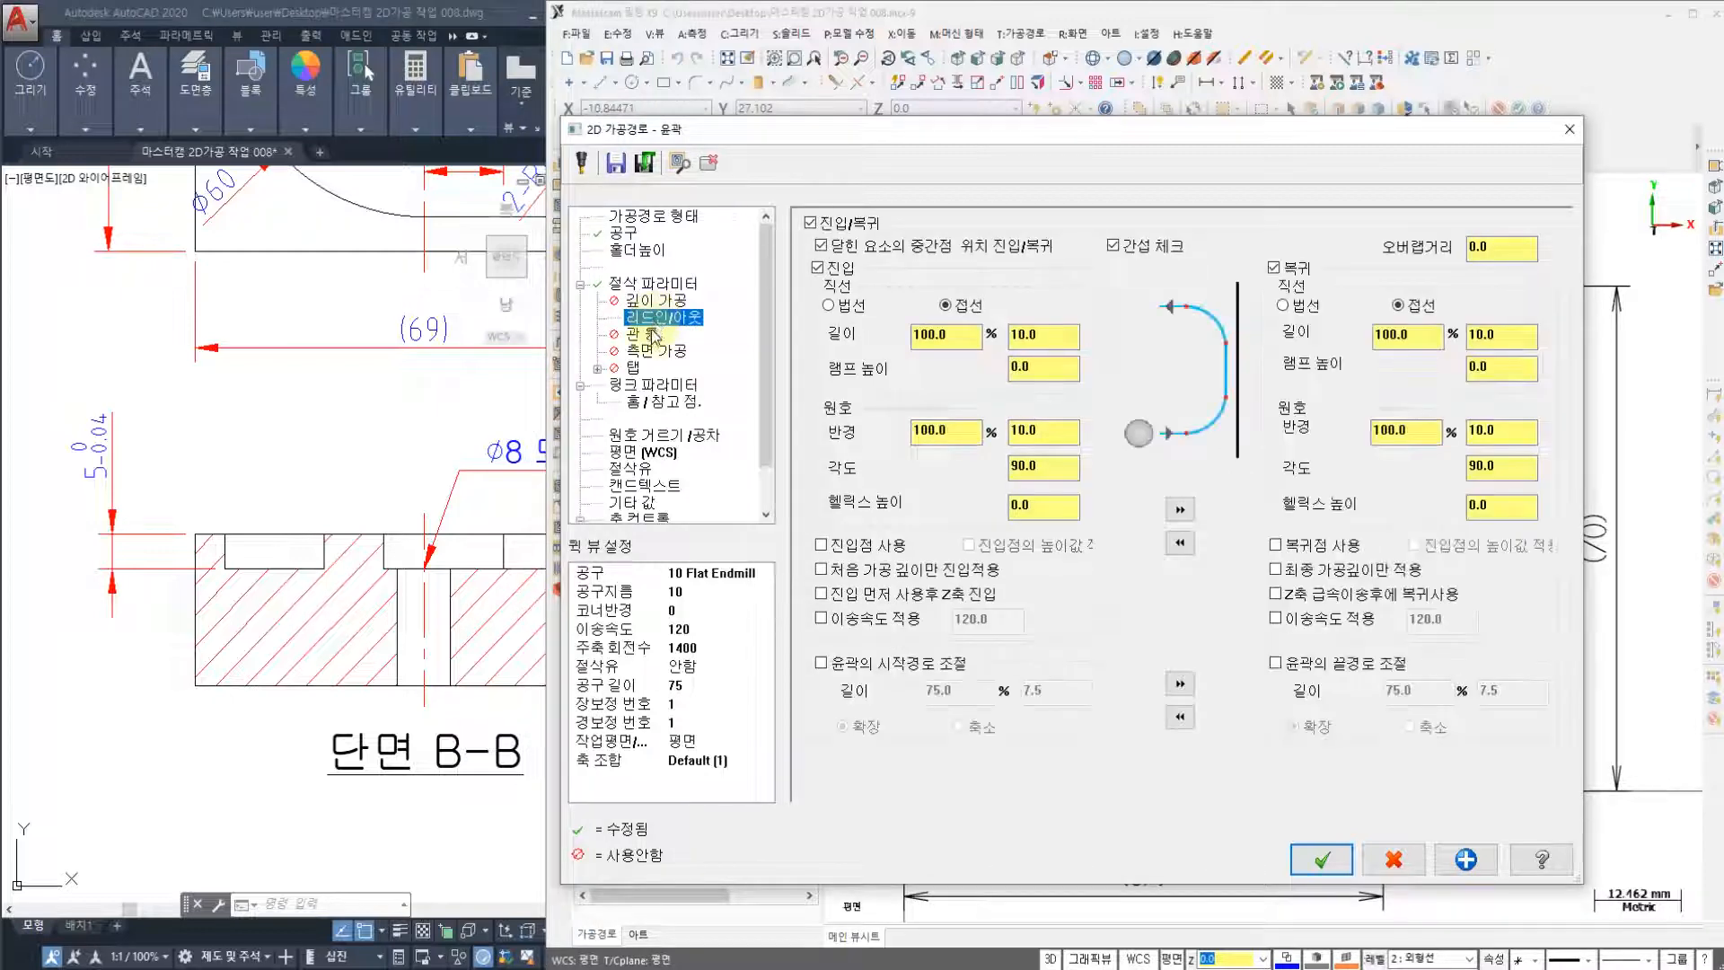
{"action": "left_click", "coordinate": [652, 335]}
{"action": "left_click", "coordinate": [651, 353]}
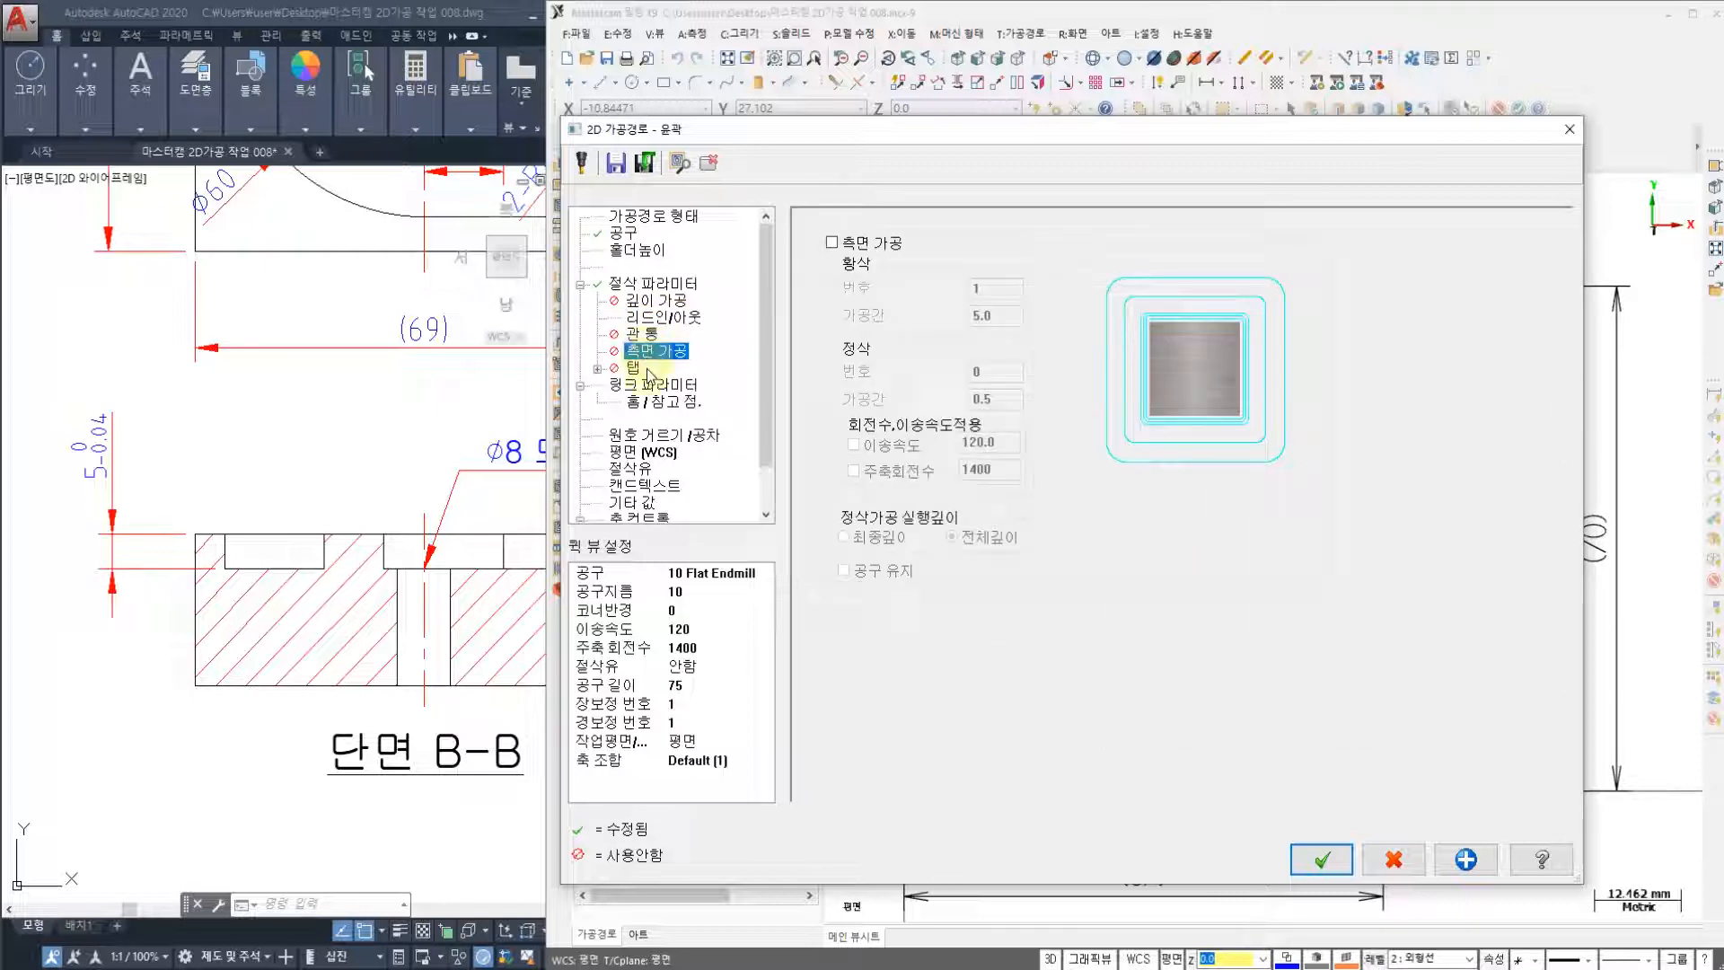
{"action": "left_click", "coordinate": [653, 384]}
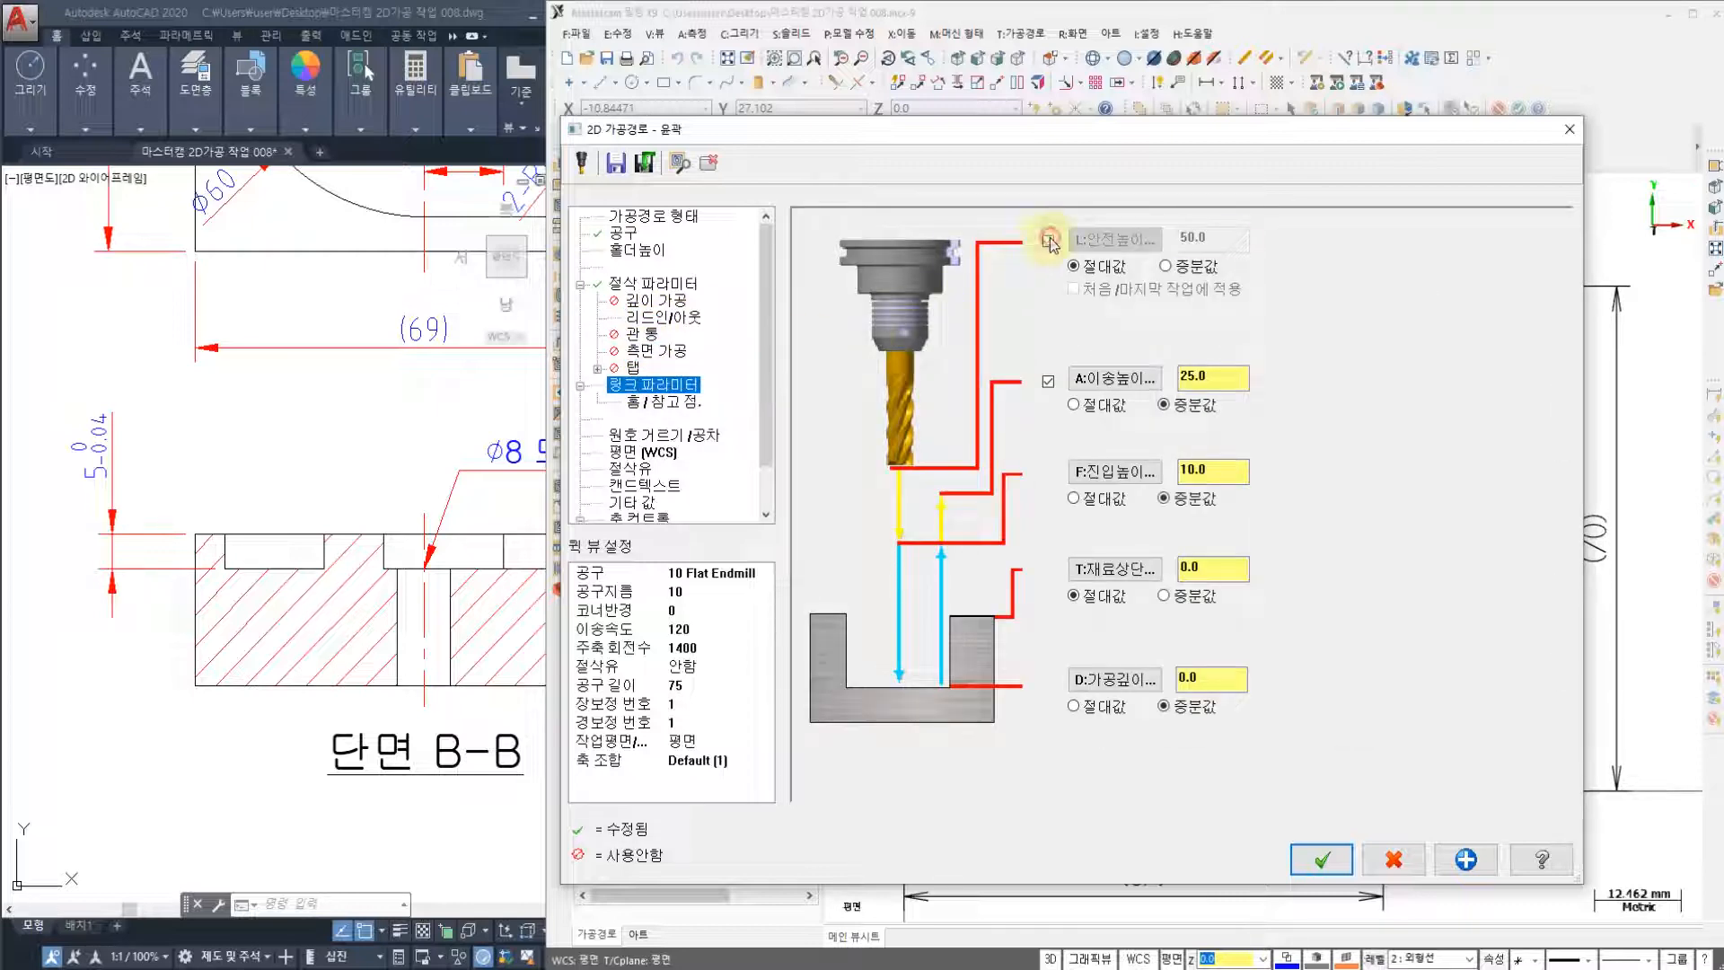
{"action": "left_click", "coordinate": [1049, 240]}
{"action": "left_click", "coordinate": [1089, 405]}
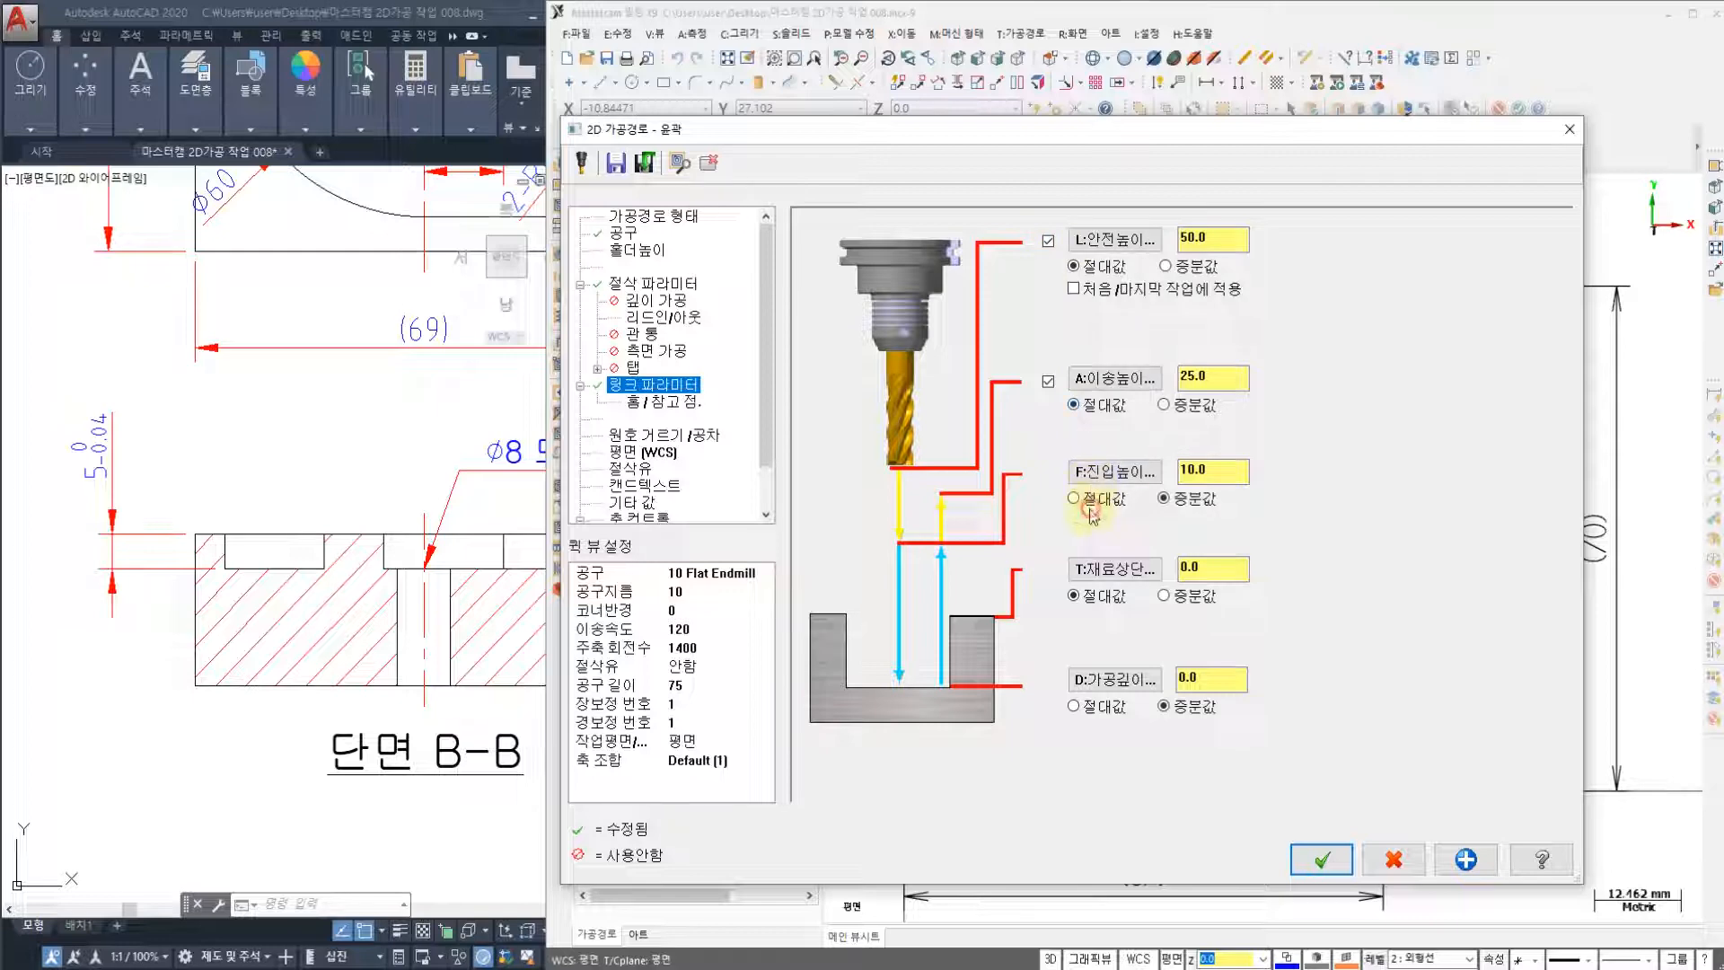
{"action": "left_click", "coordinate": [1091, 705]}
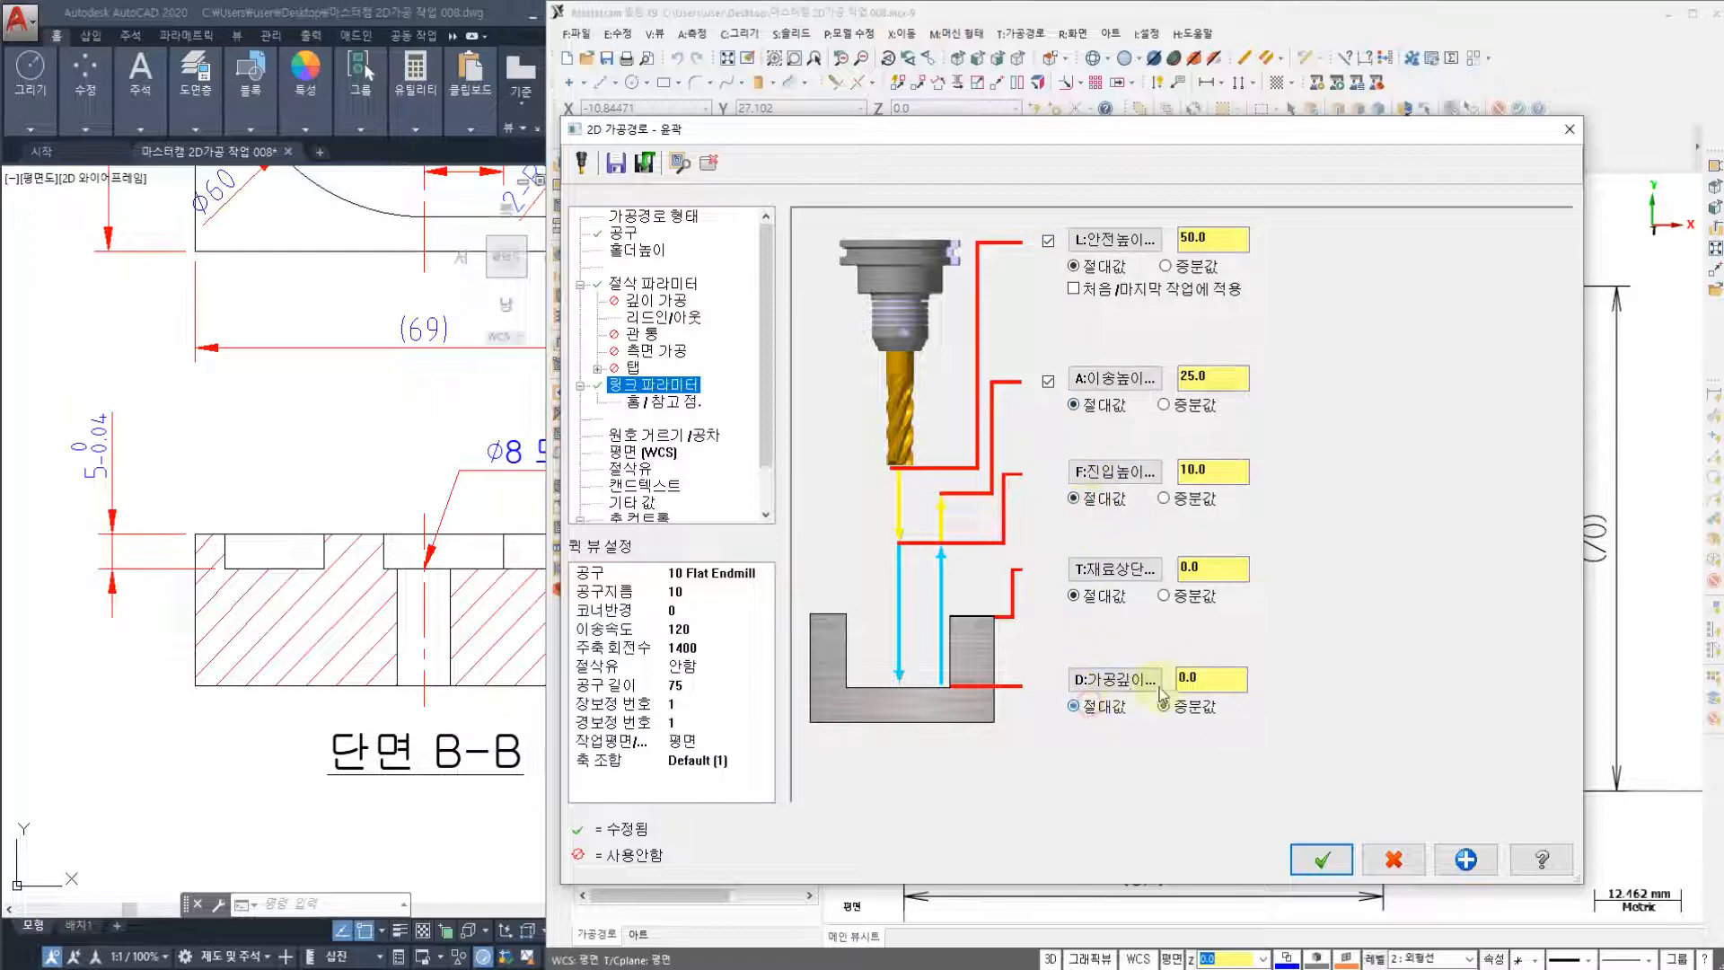
{"action": "double_click", "coordinate": [1187, 679]}
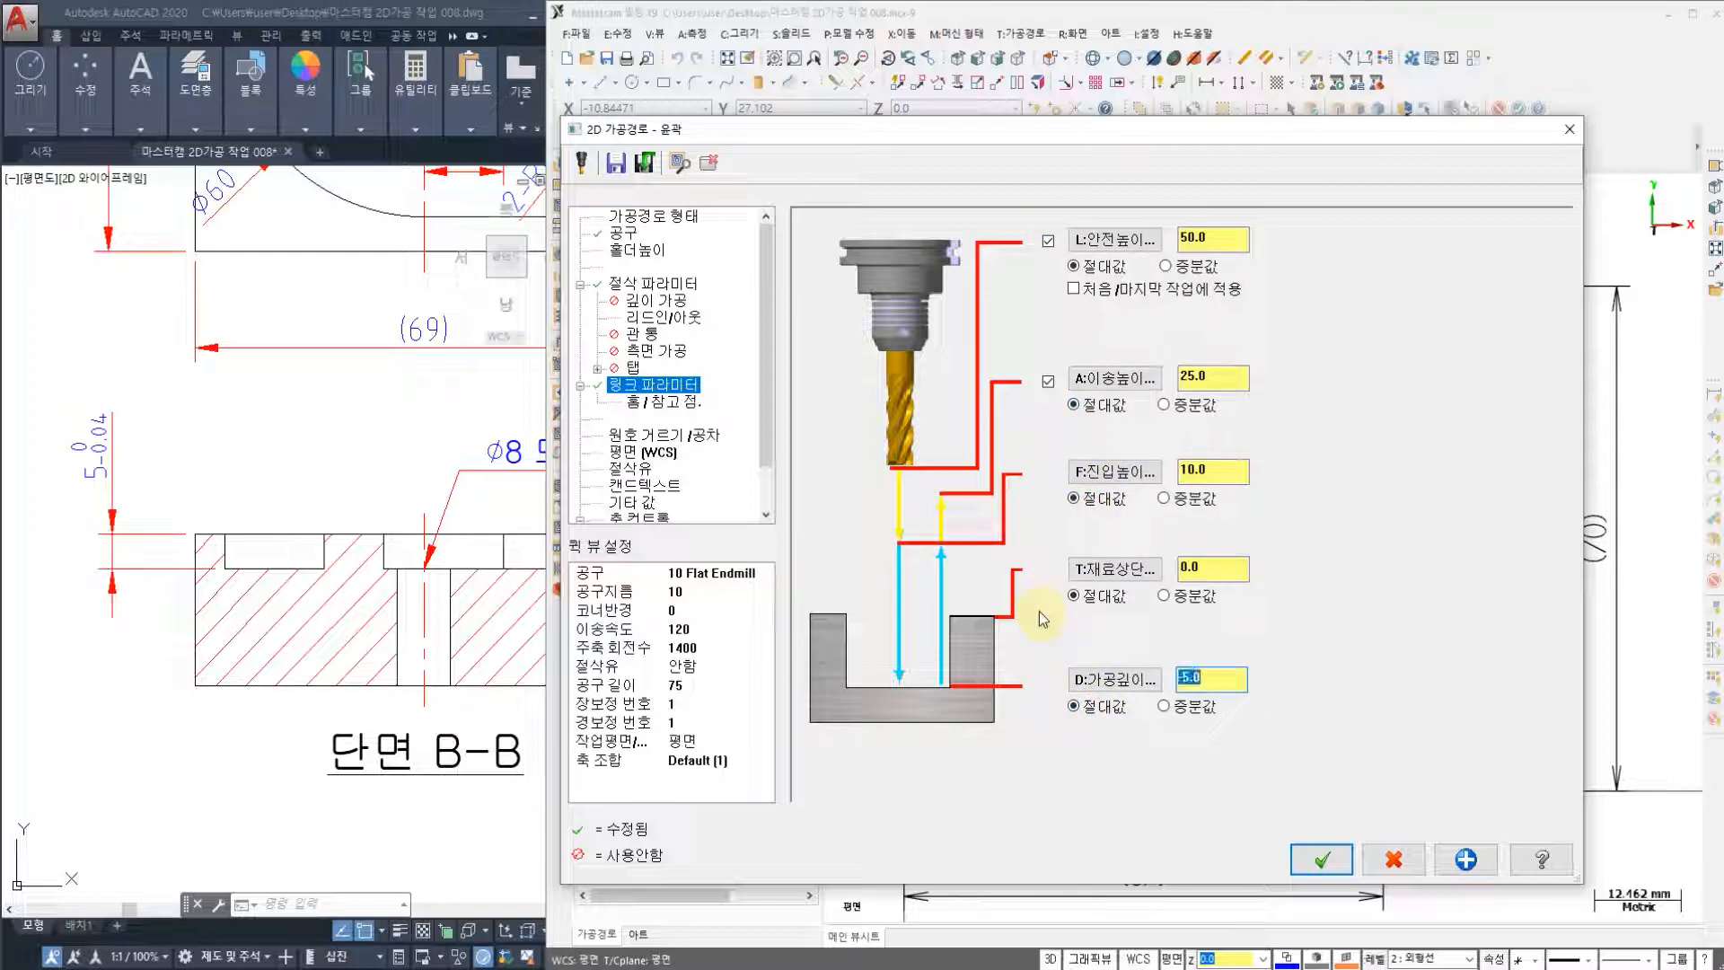
- Turn Flood coolant on for the outer-profile contour and accept its toolpath parameters
{"action": "left_click", "coordinate": [631, 468]}
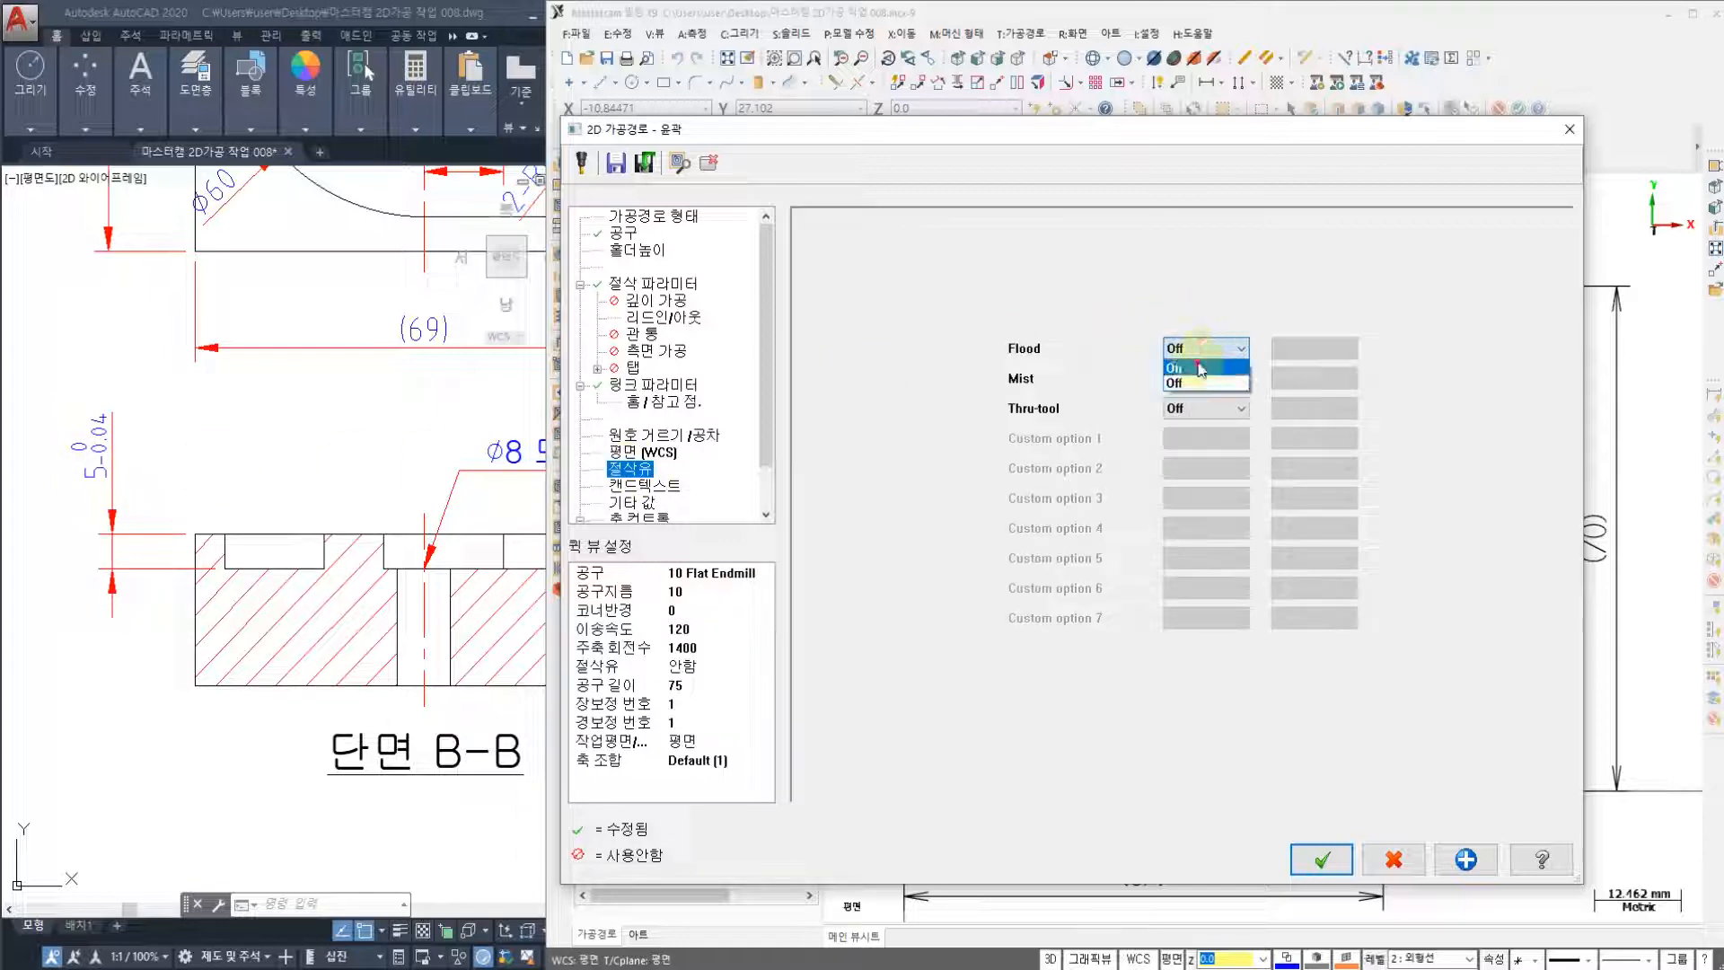
{"action": "left_click", "coordinate": [1203, 377]}
{"action": "left_click", "coordinate": [1324, 859]}
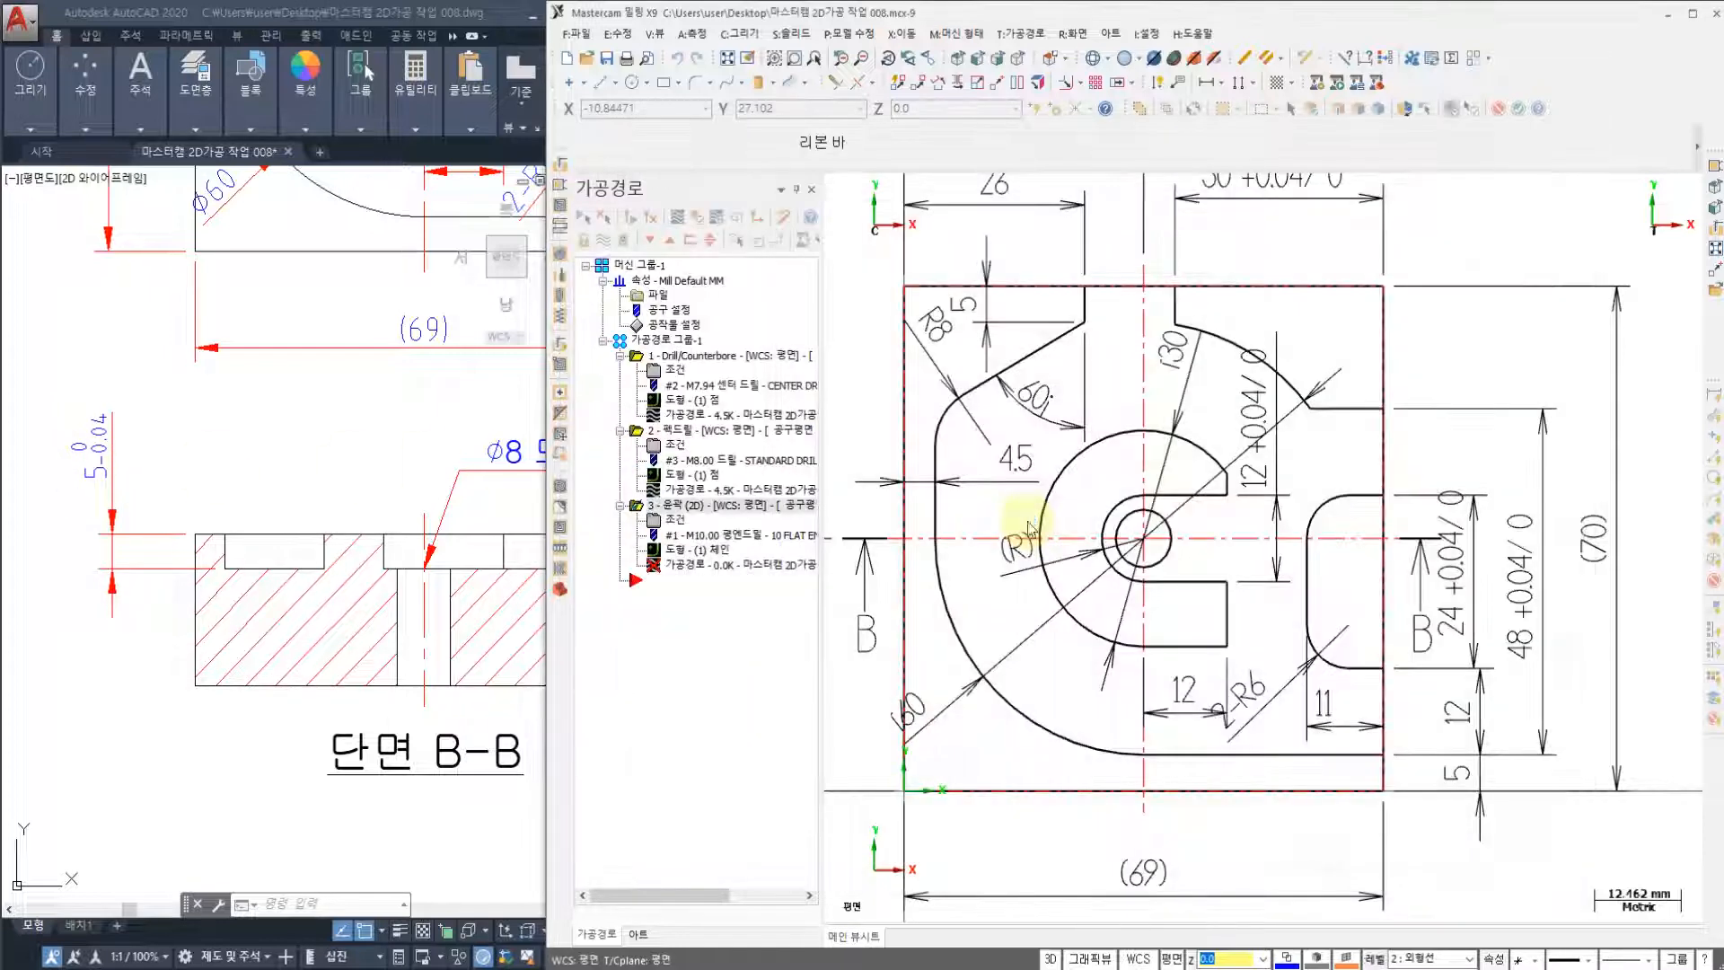
- Backplot the contour toolpath and examine the tool's lead-in and lead-out at the slot opening and the part's right edge
{"action": "scroll", "coordinate": [1037, 514], "scroll_direction": "down", "scroll_amount": 2}
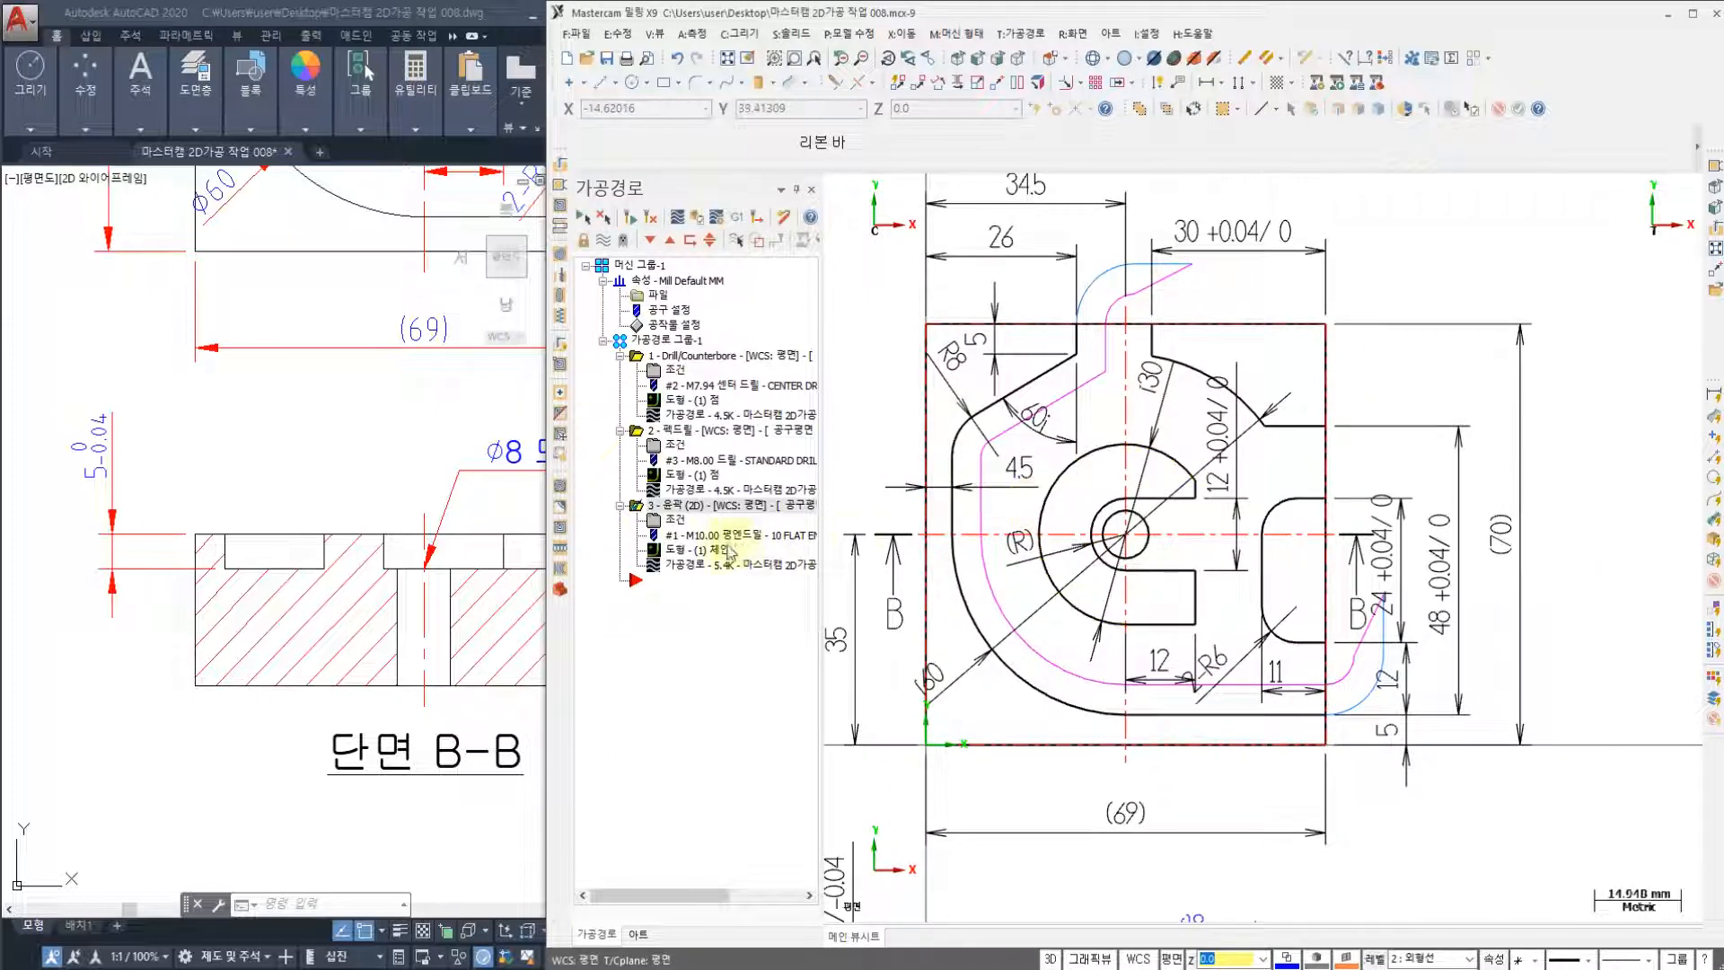
{"action": "left_click", "coordinate": [676, 564]}
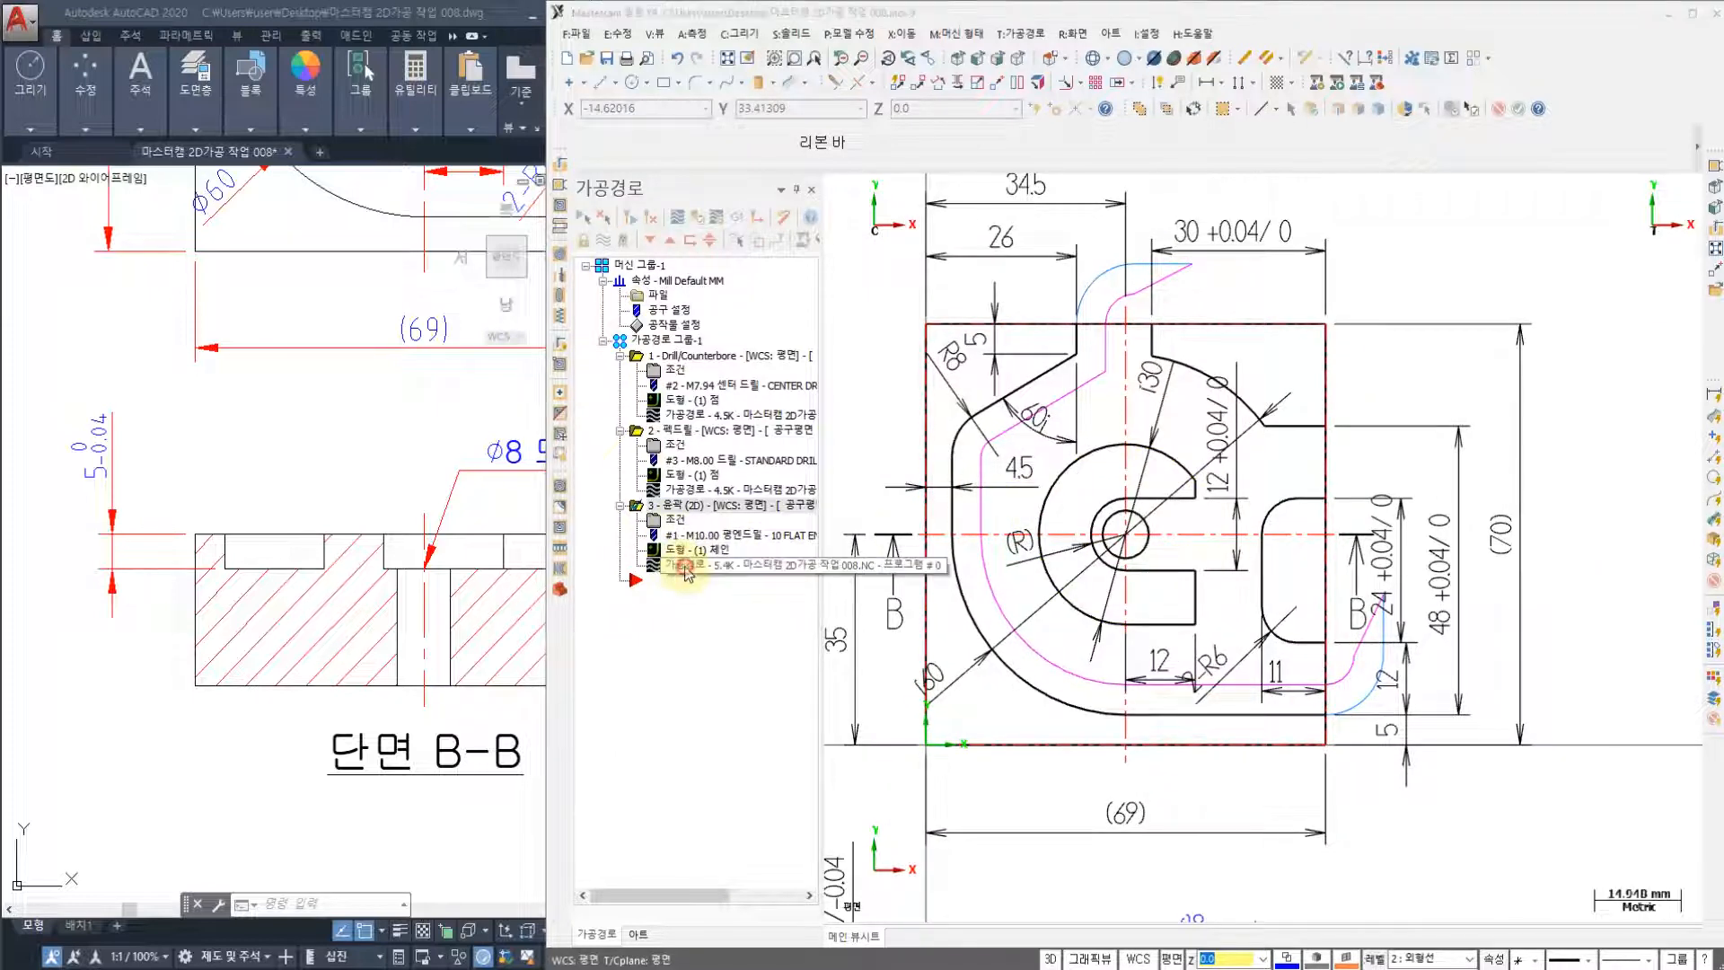
{"action": "left_click", "coordinate": [835, 189]}
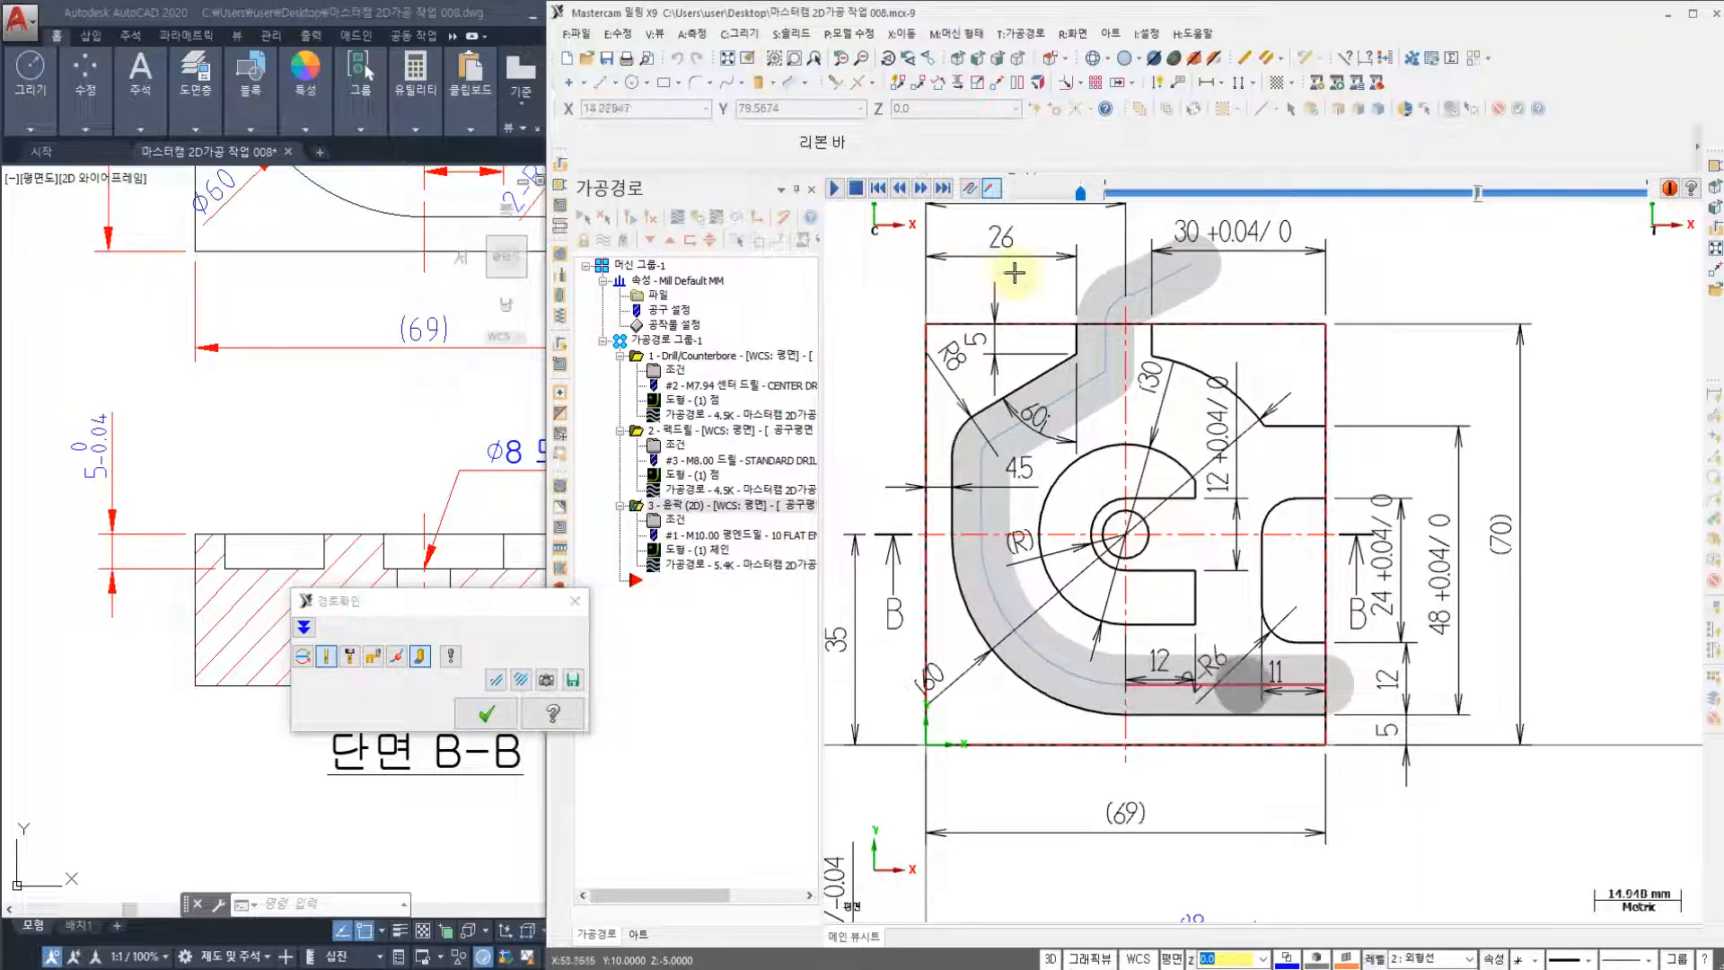
{"action": "scroll", "coordinate": [1348, 611], "scroll_direction": "up", "scroll_amount": 6}
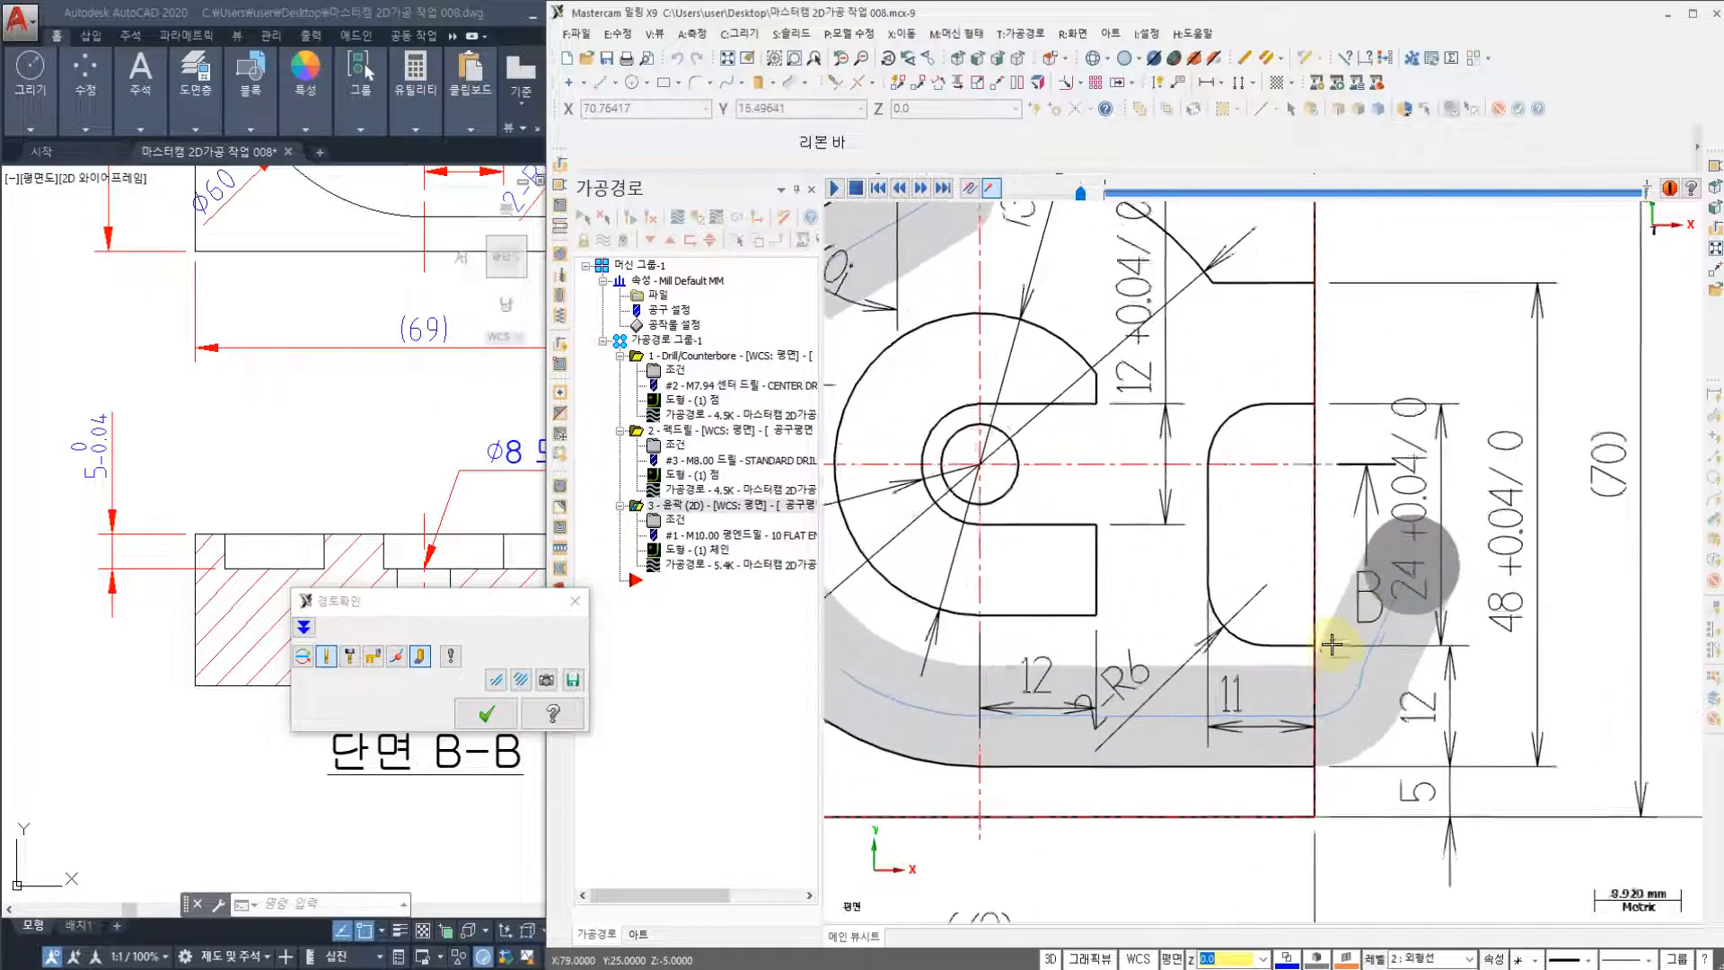
{"action": "scroll", "coordinate": [1257, 562], "scroll_direction": "down", "scroll_amount": 4}
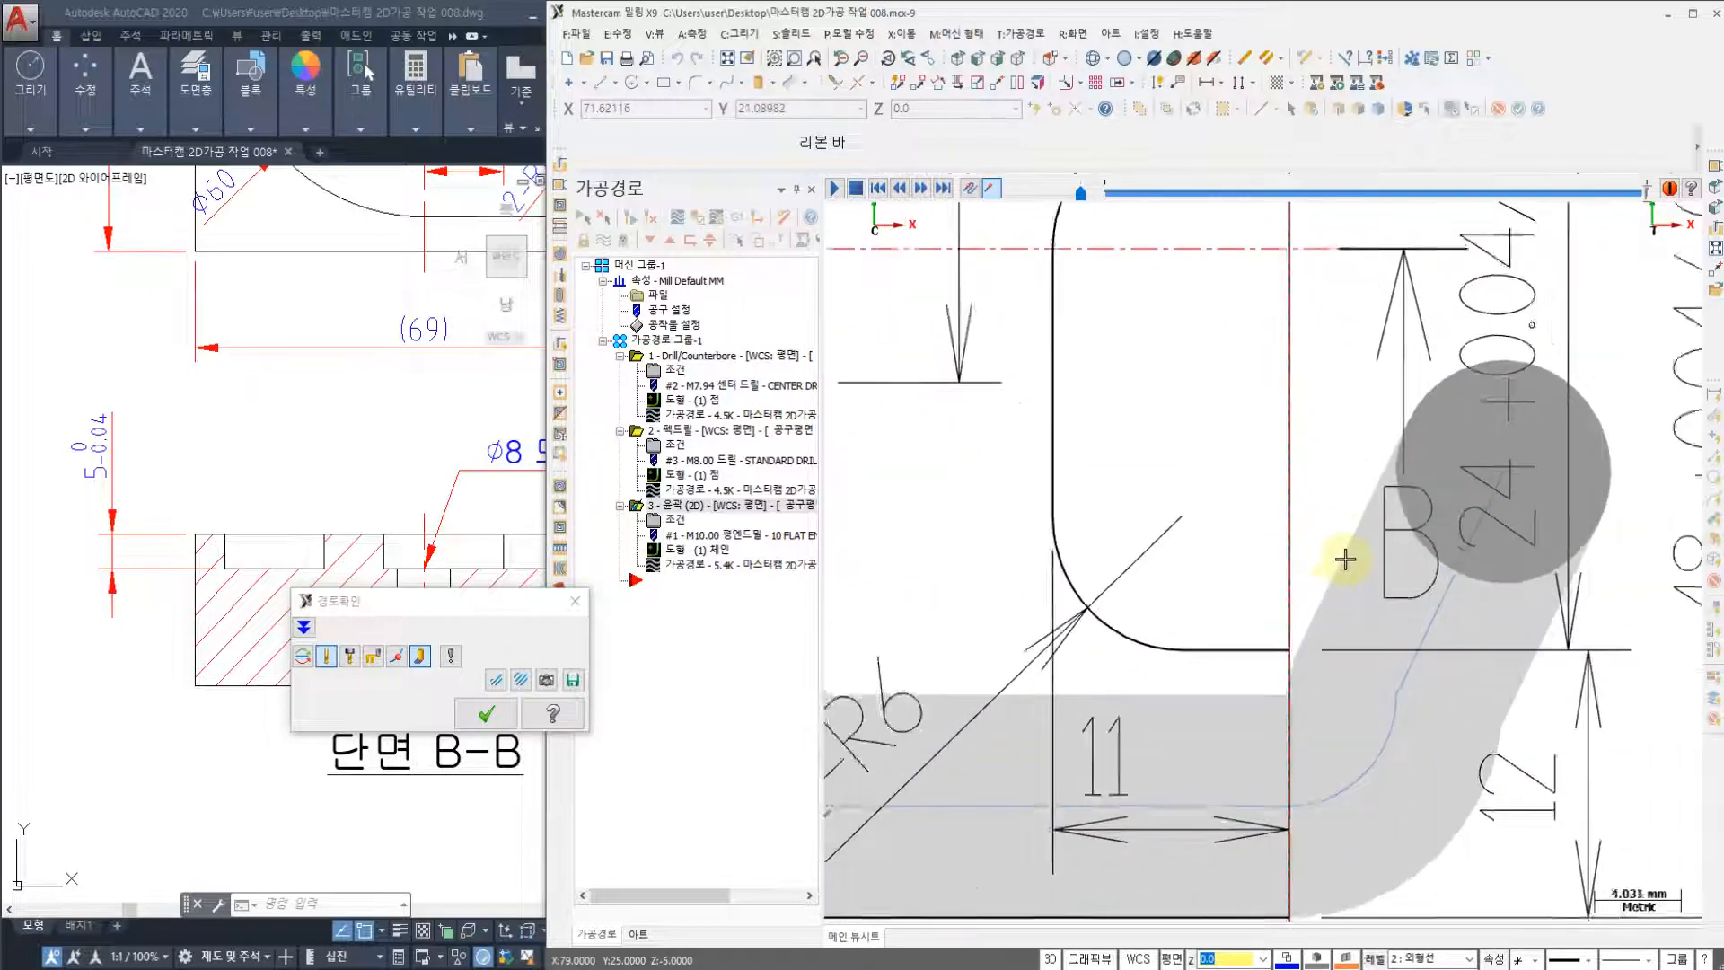
{"action": "scroll", "coordinate": [1170, 517], "scroll_direction": "down", "scroll_amount": 2}
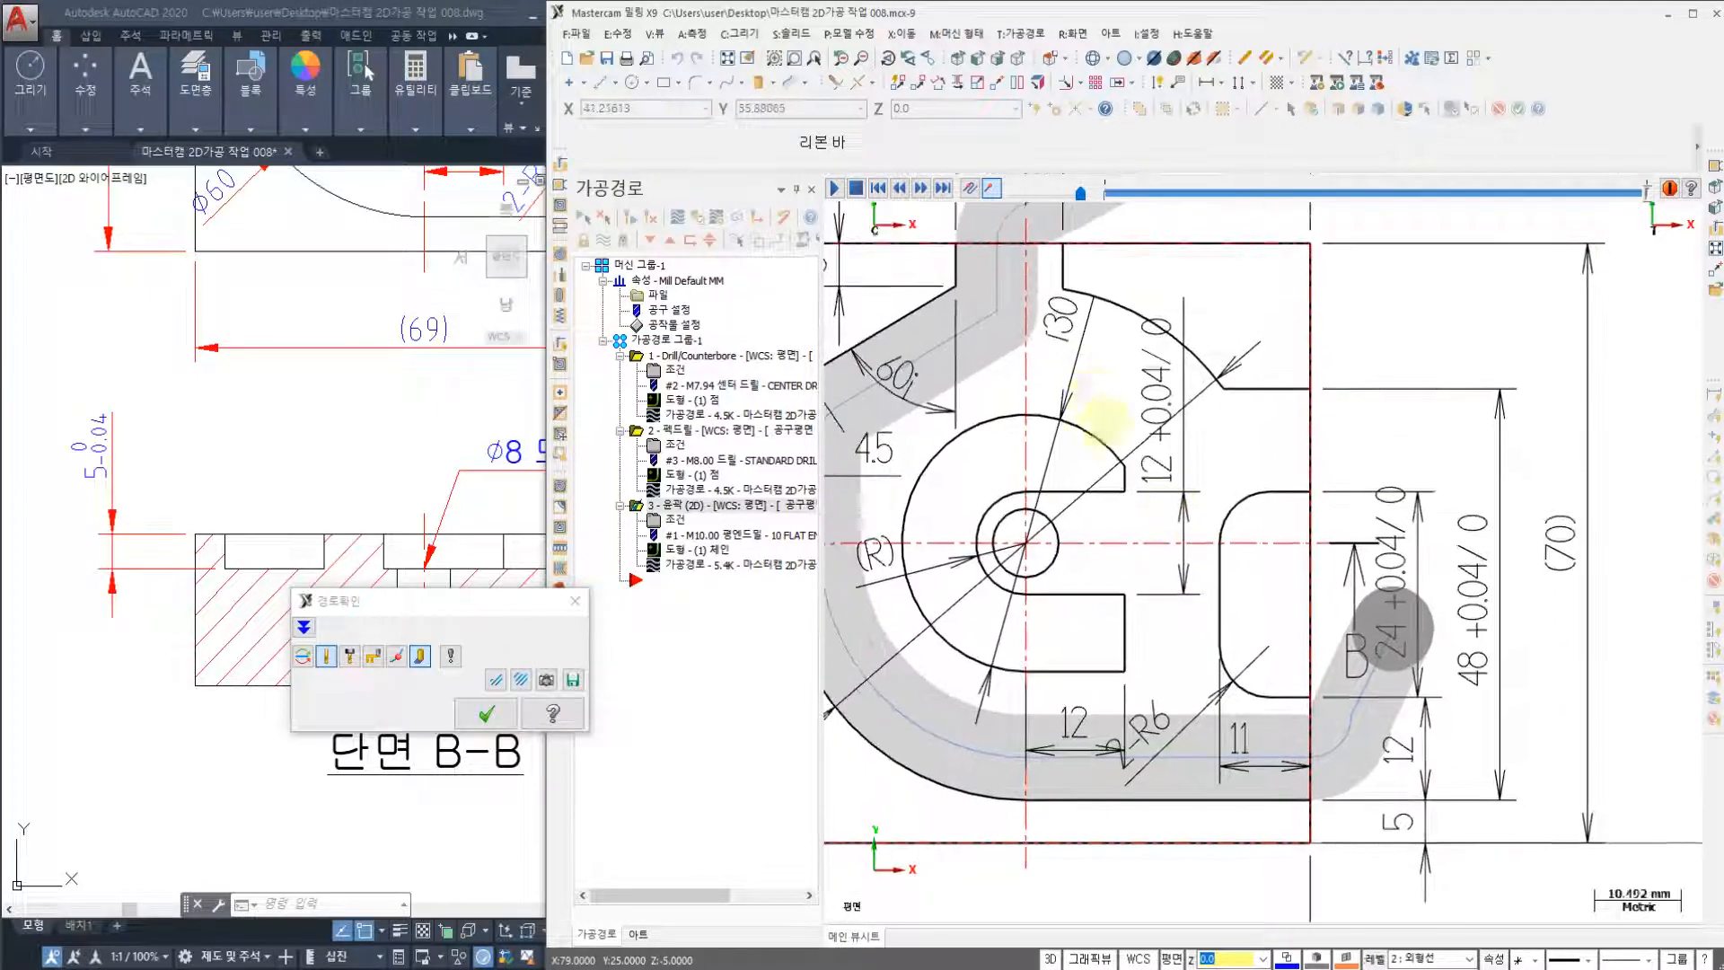
{"action": "scroll", "coordinate": [1122, 449], "scroll_direction": "up", "scroll_amount": 1}
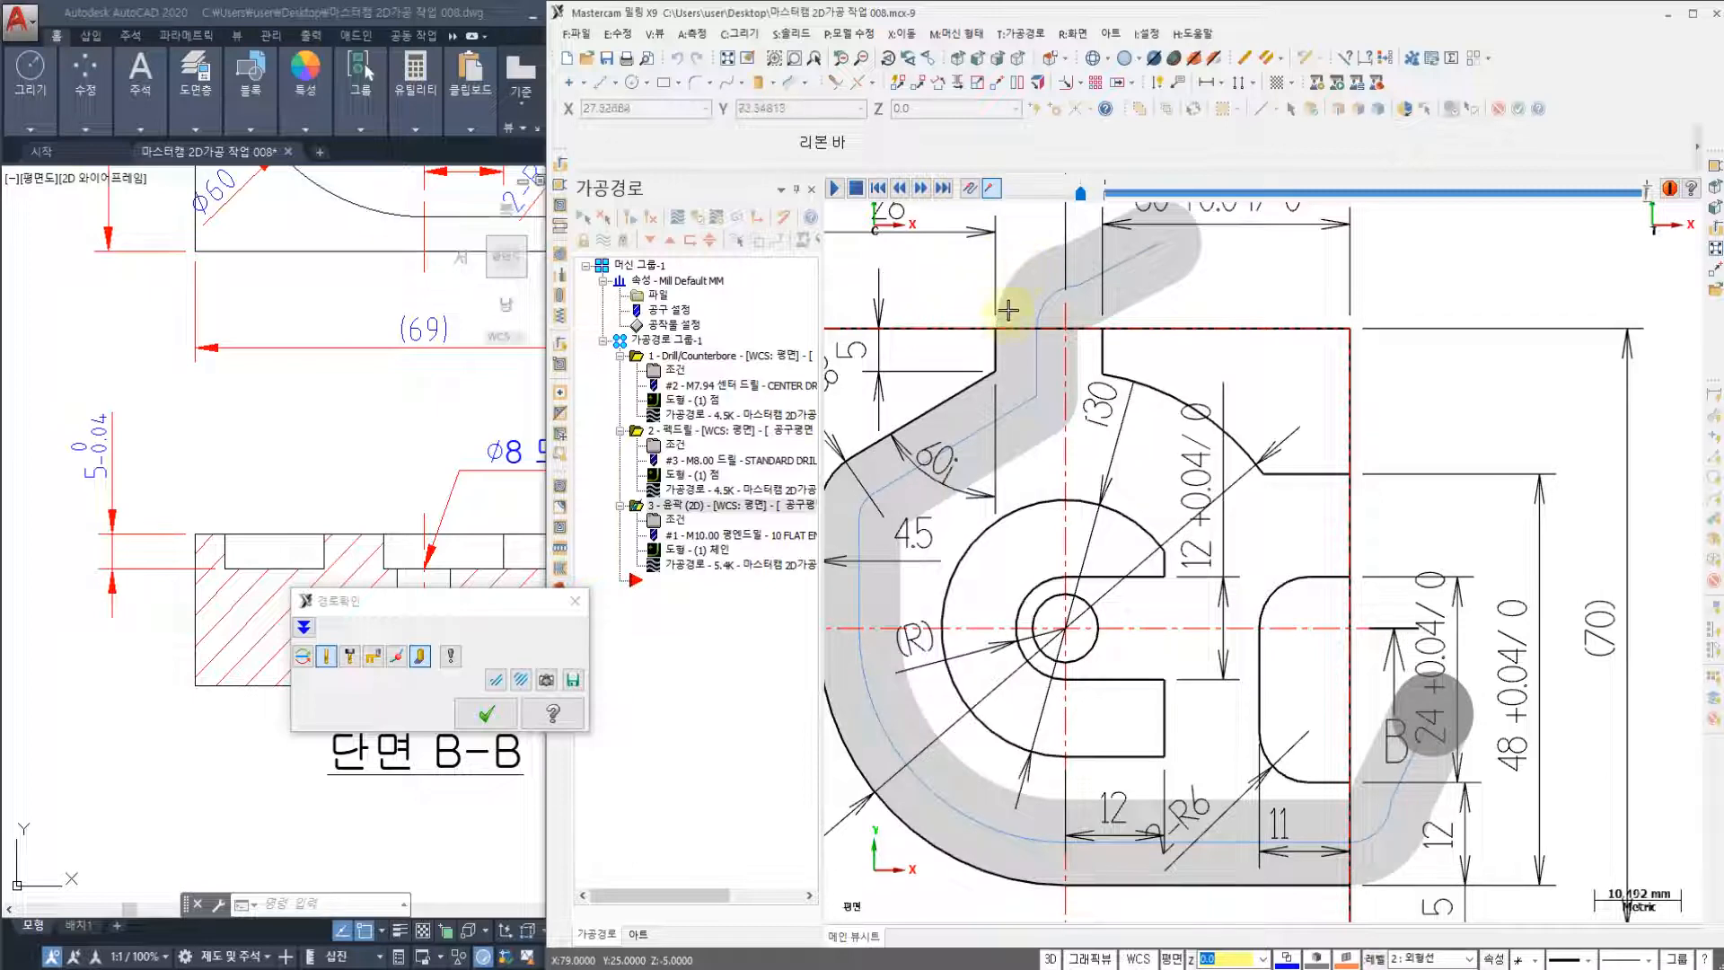
{"action": "left_click", "coordinate": [499, 718]}
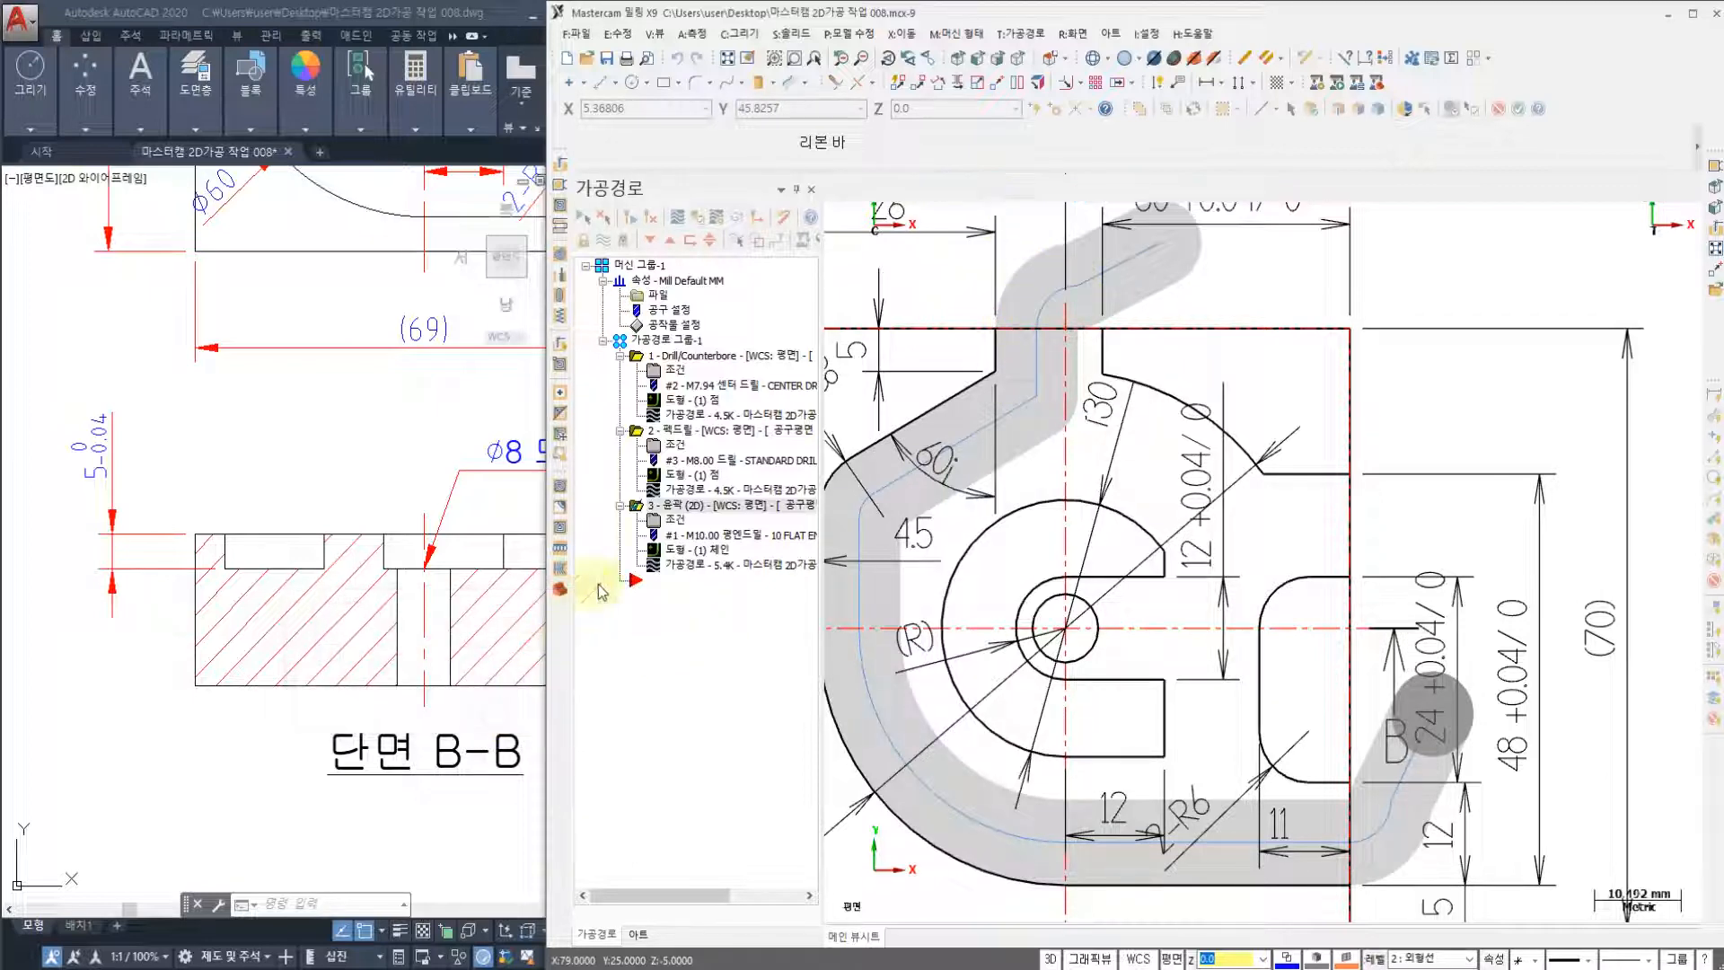
- Set the contour's lead-in and lead-out arc radii to 0 and regenerate the toolpath
{"action": "left_click", "coordinate": [673, 528]}
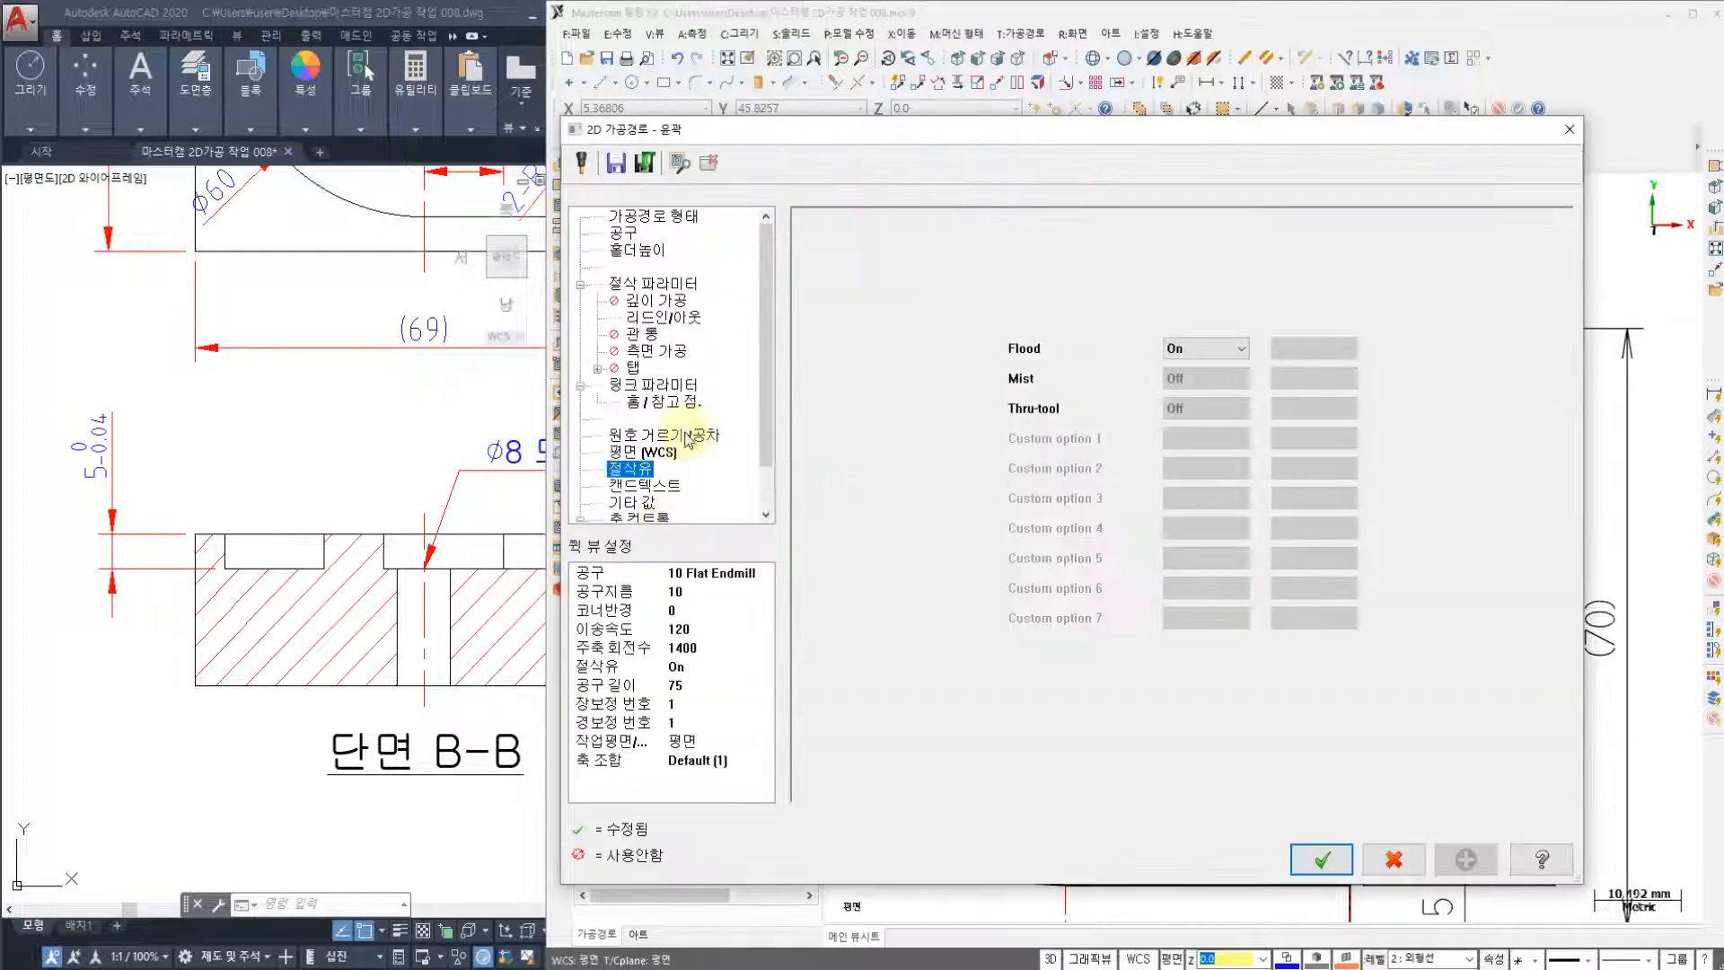
{"action": "left_click", "coordinate": [664, 318]}
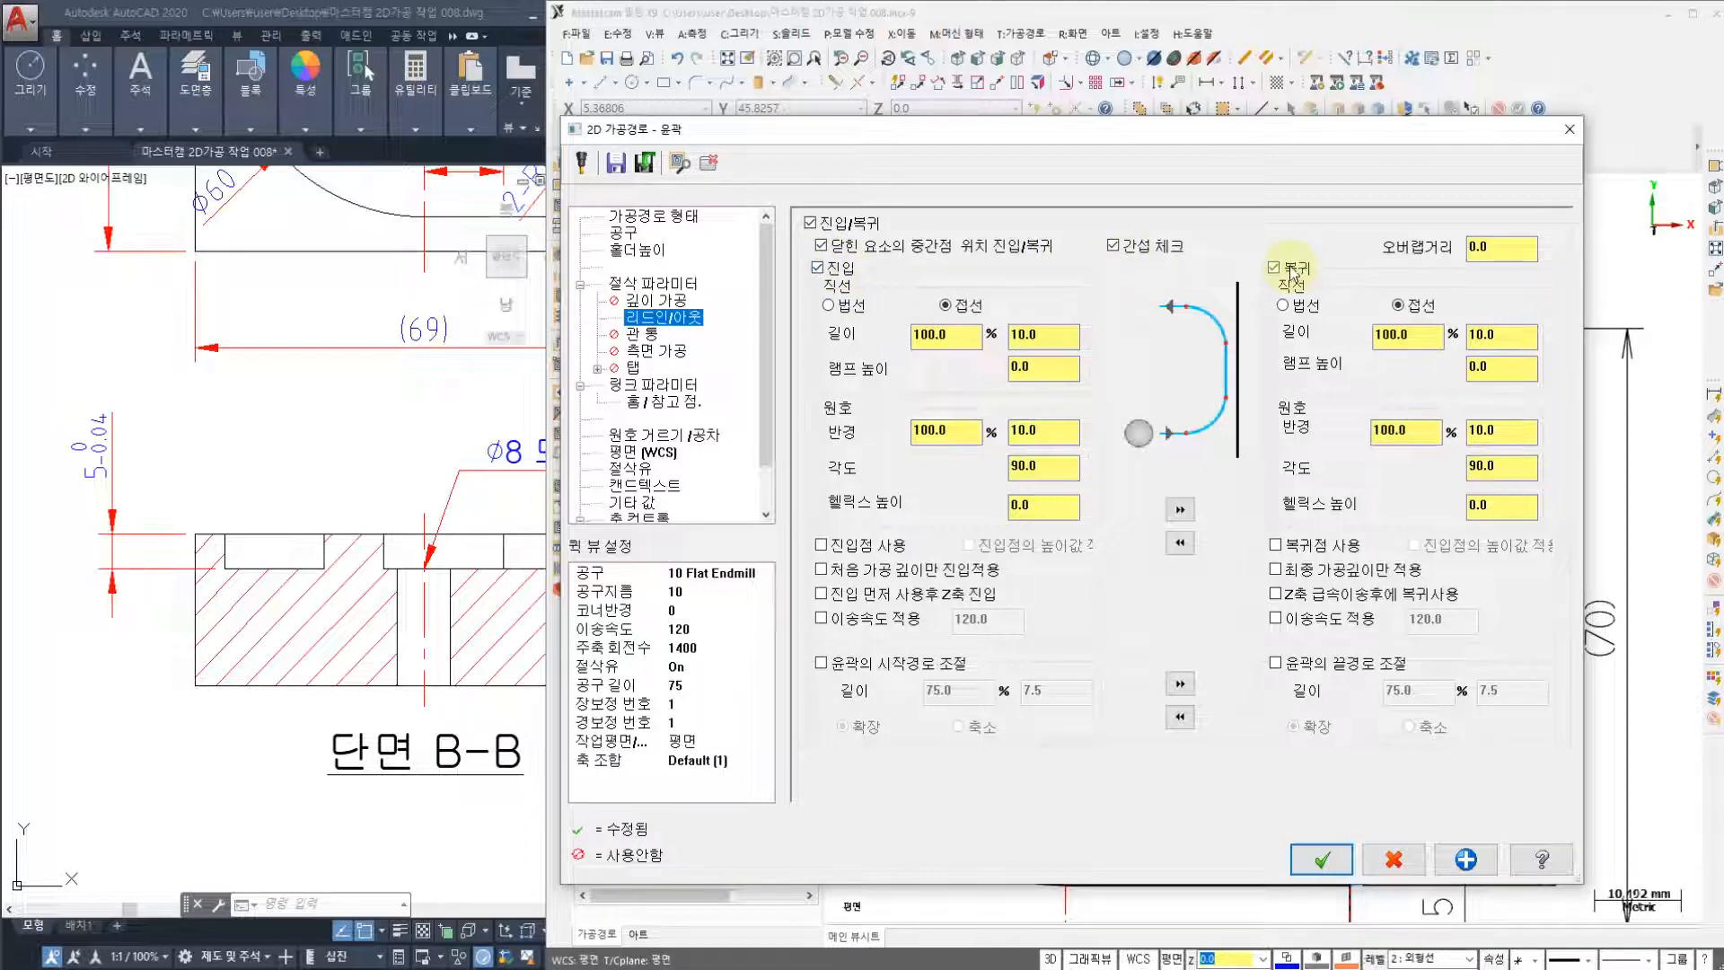
{"action": "double_click", "coordinate": [971, 432]}
{"action": "type", "text": "0"}
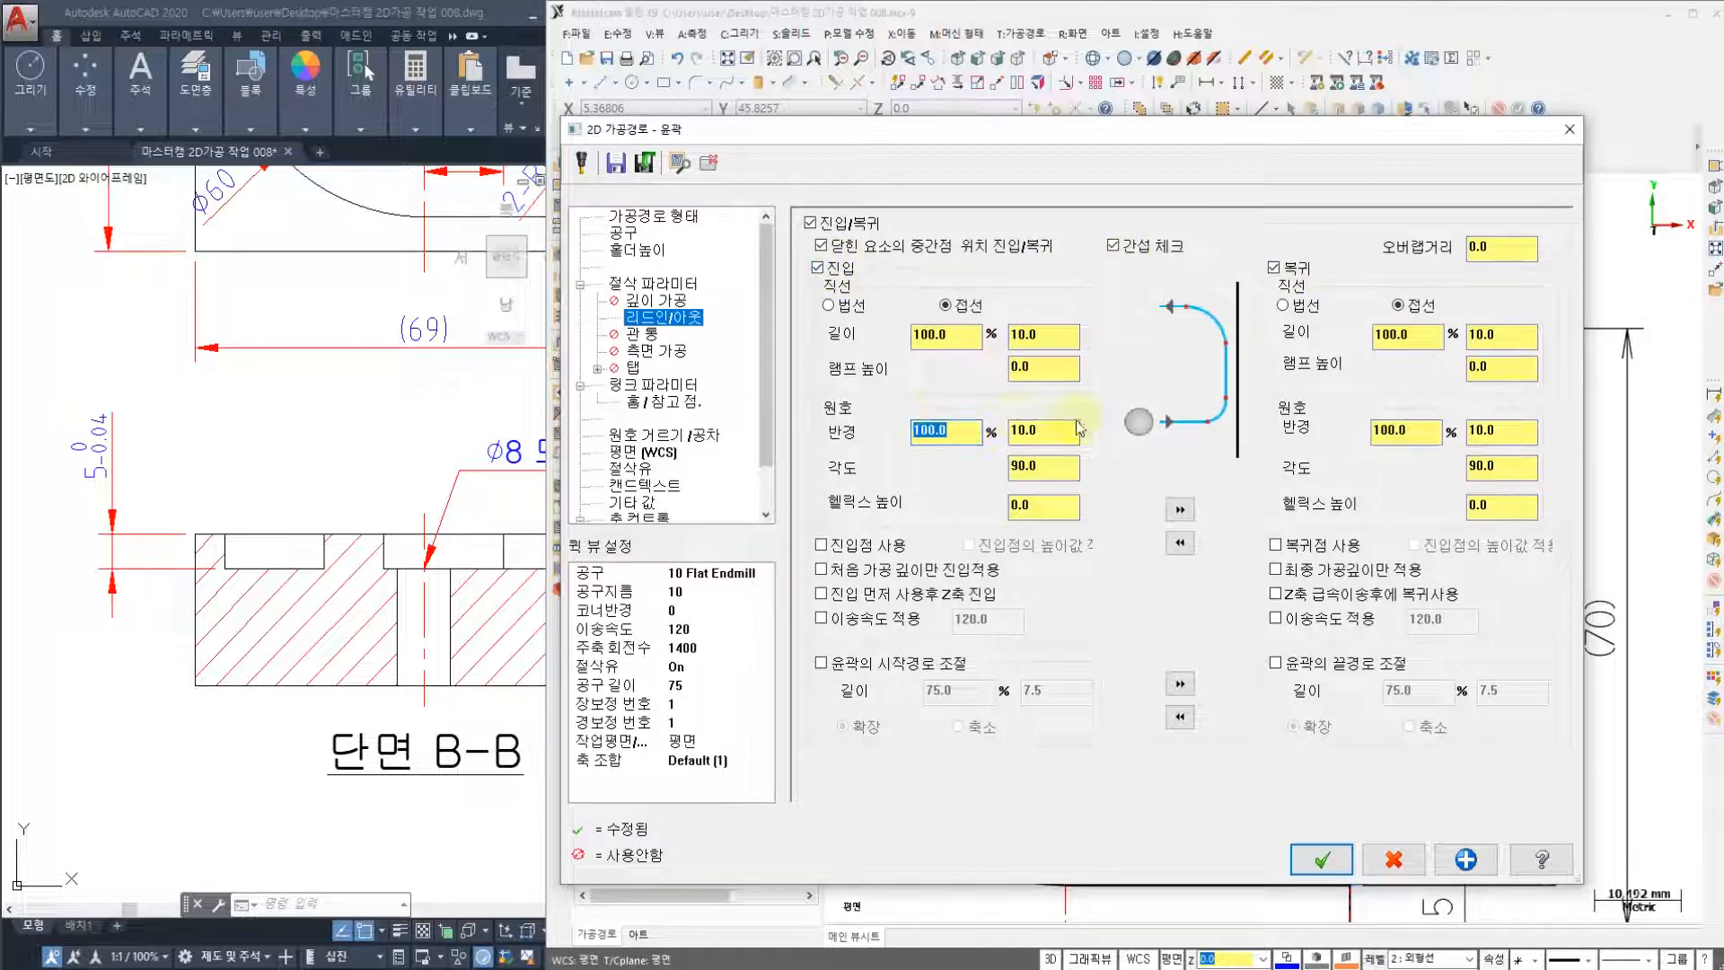
{"action": "type", "text": "0"}
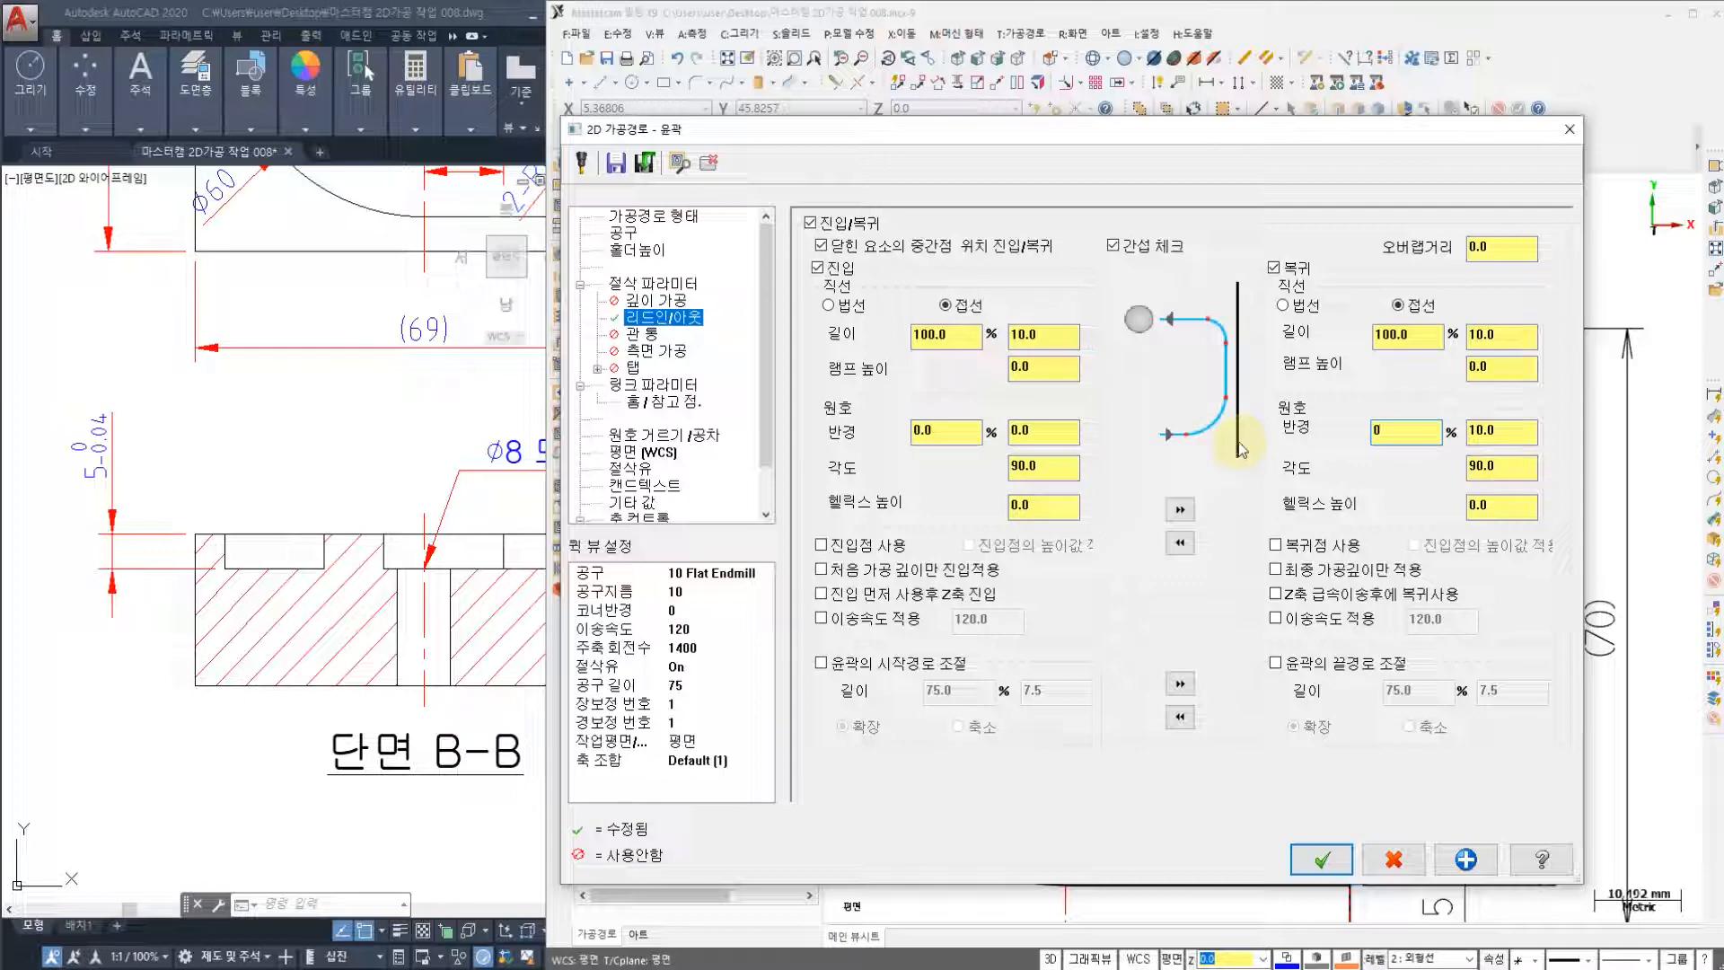
{"action": "left_click", "coordinate": [1322, 858]}
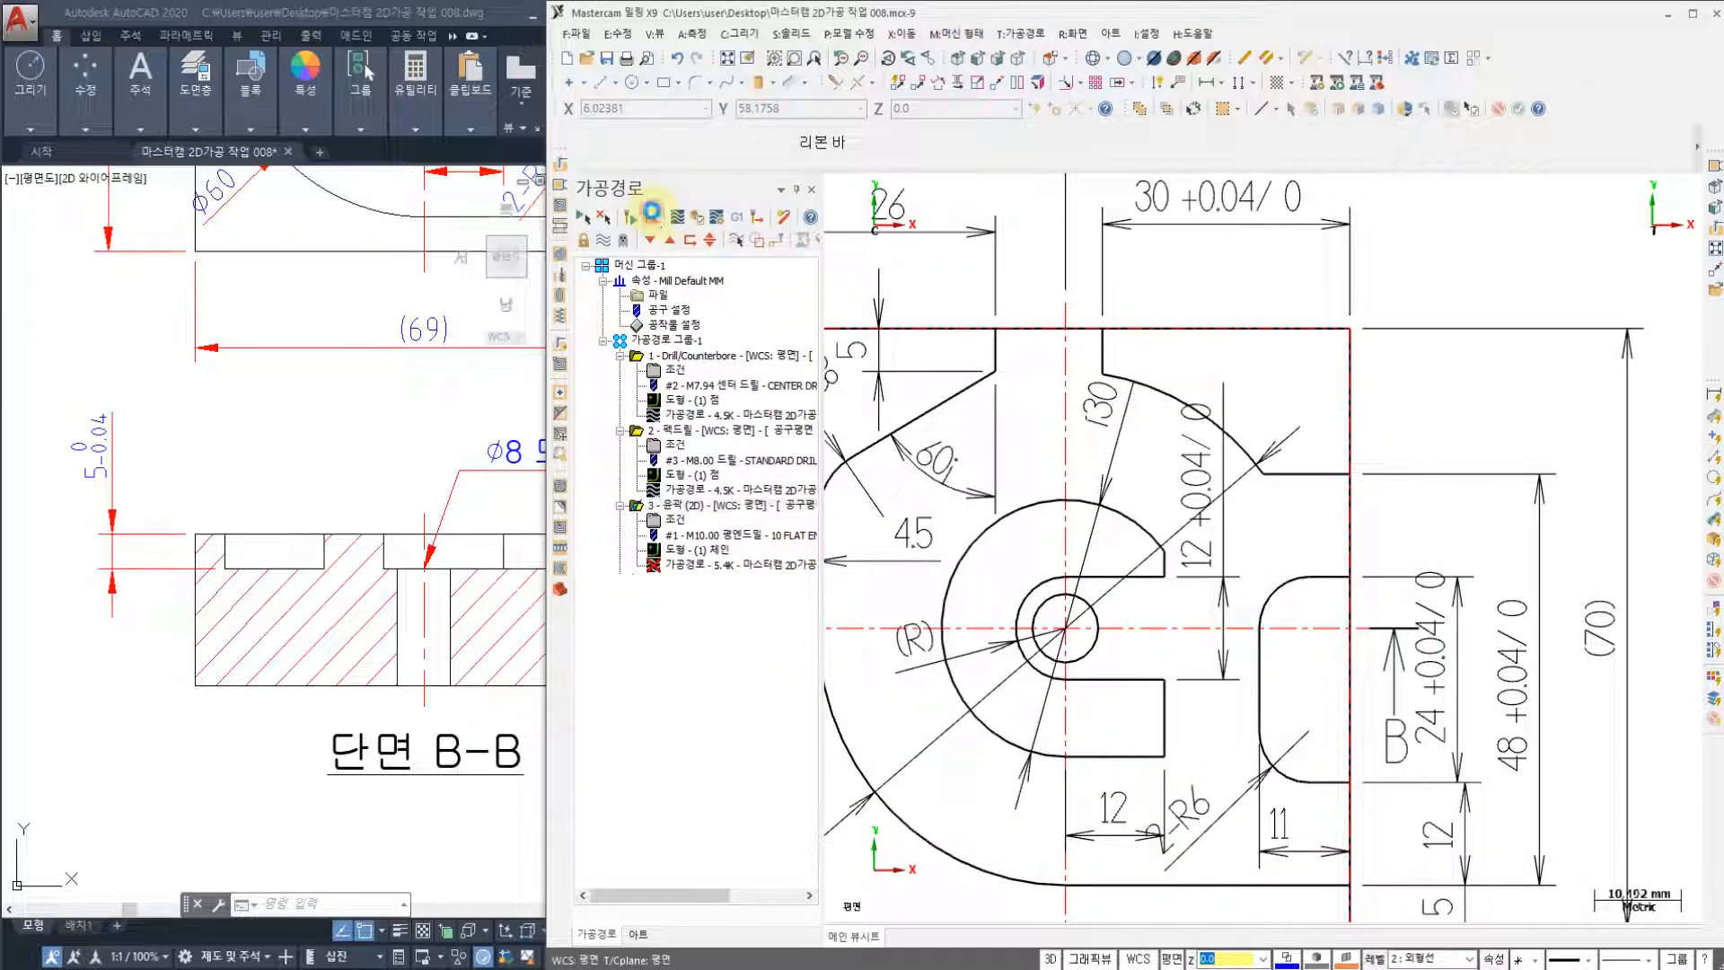
{"action": "left_click", "coordinate": [652, 213]}
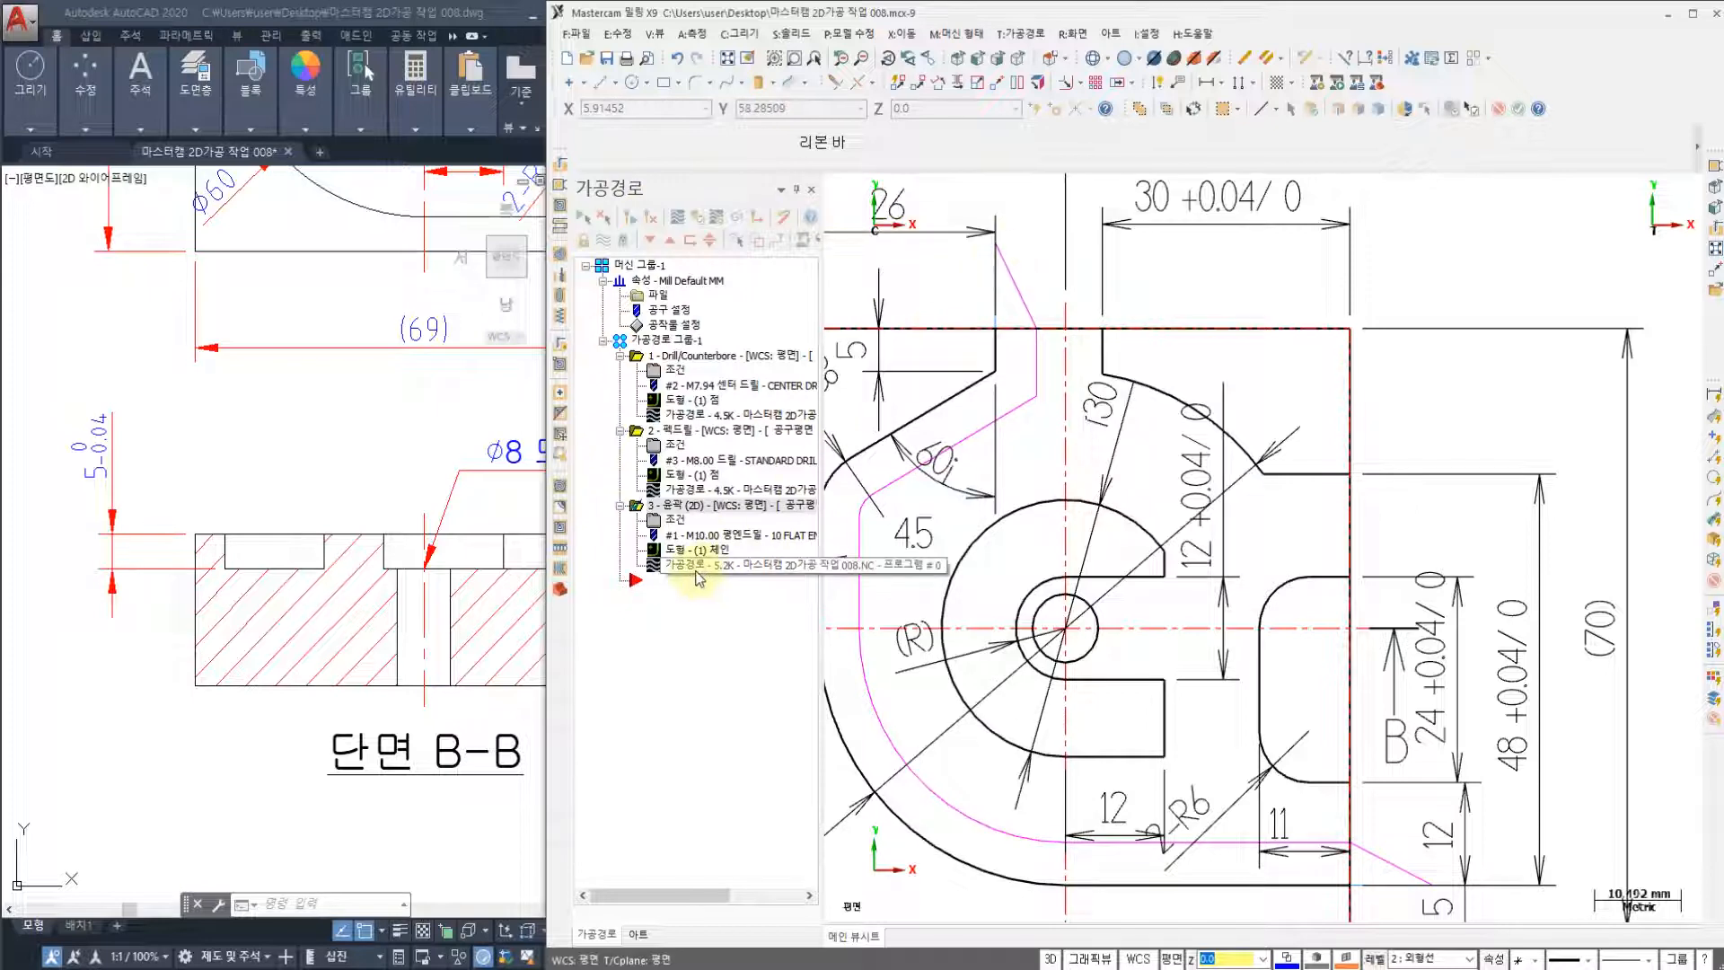
- Backplot the regenerated contour and inspect how the straight exit move leaves the part's lower right corner
{"action": "left_click", "coordinate": [811, 219]}
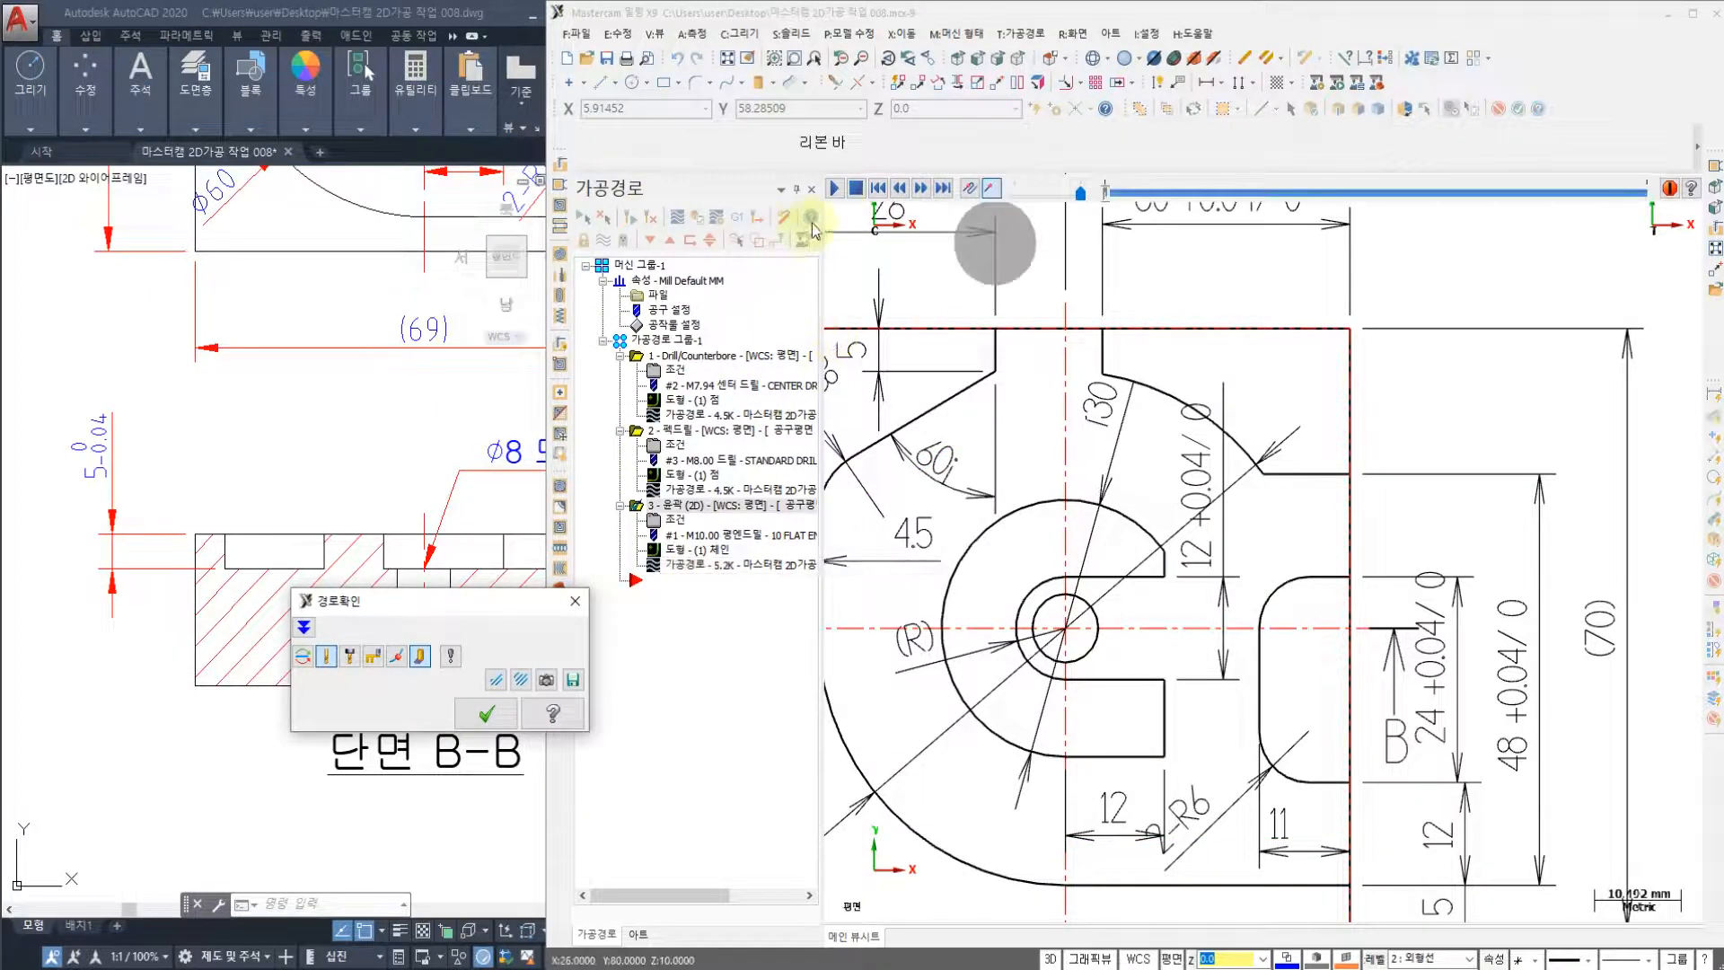
{"action": "left_click", "coordinate": [833, 188]}
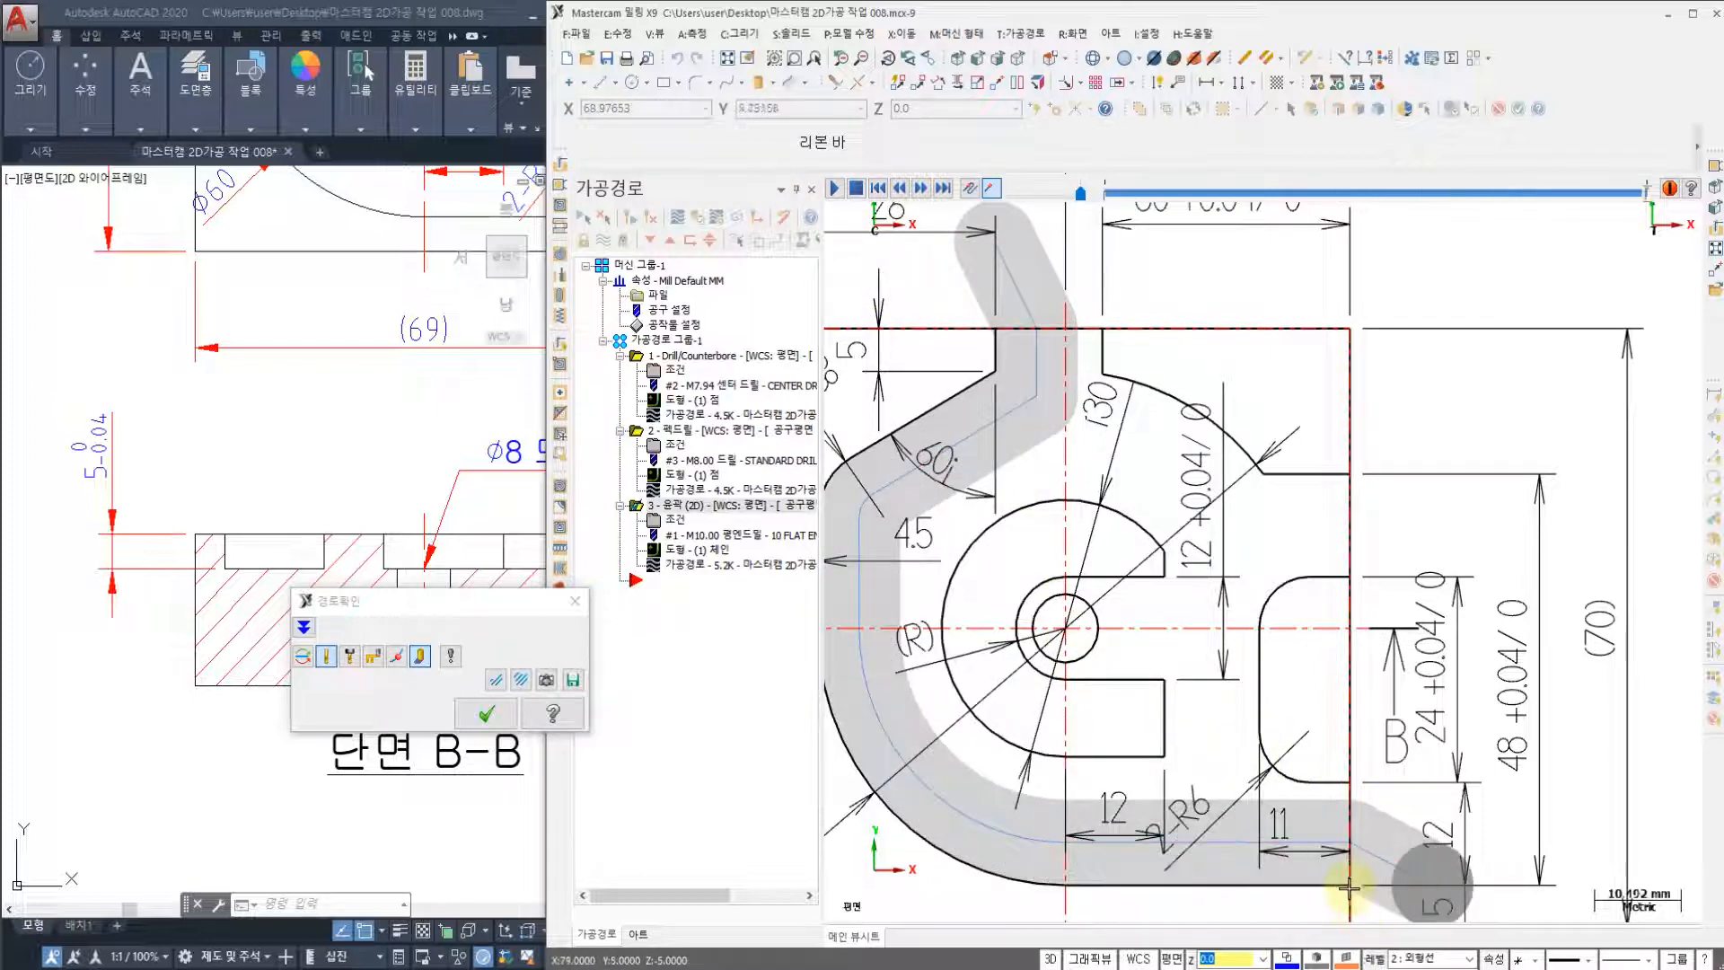
{"action": "scroll", "coordinate": [1349, 886], "scroll_direction": "up", "scroll_amount": 6}
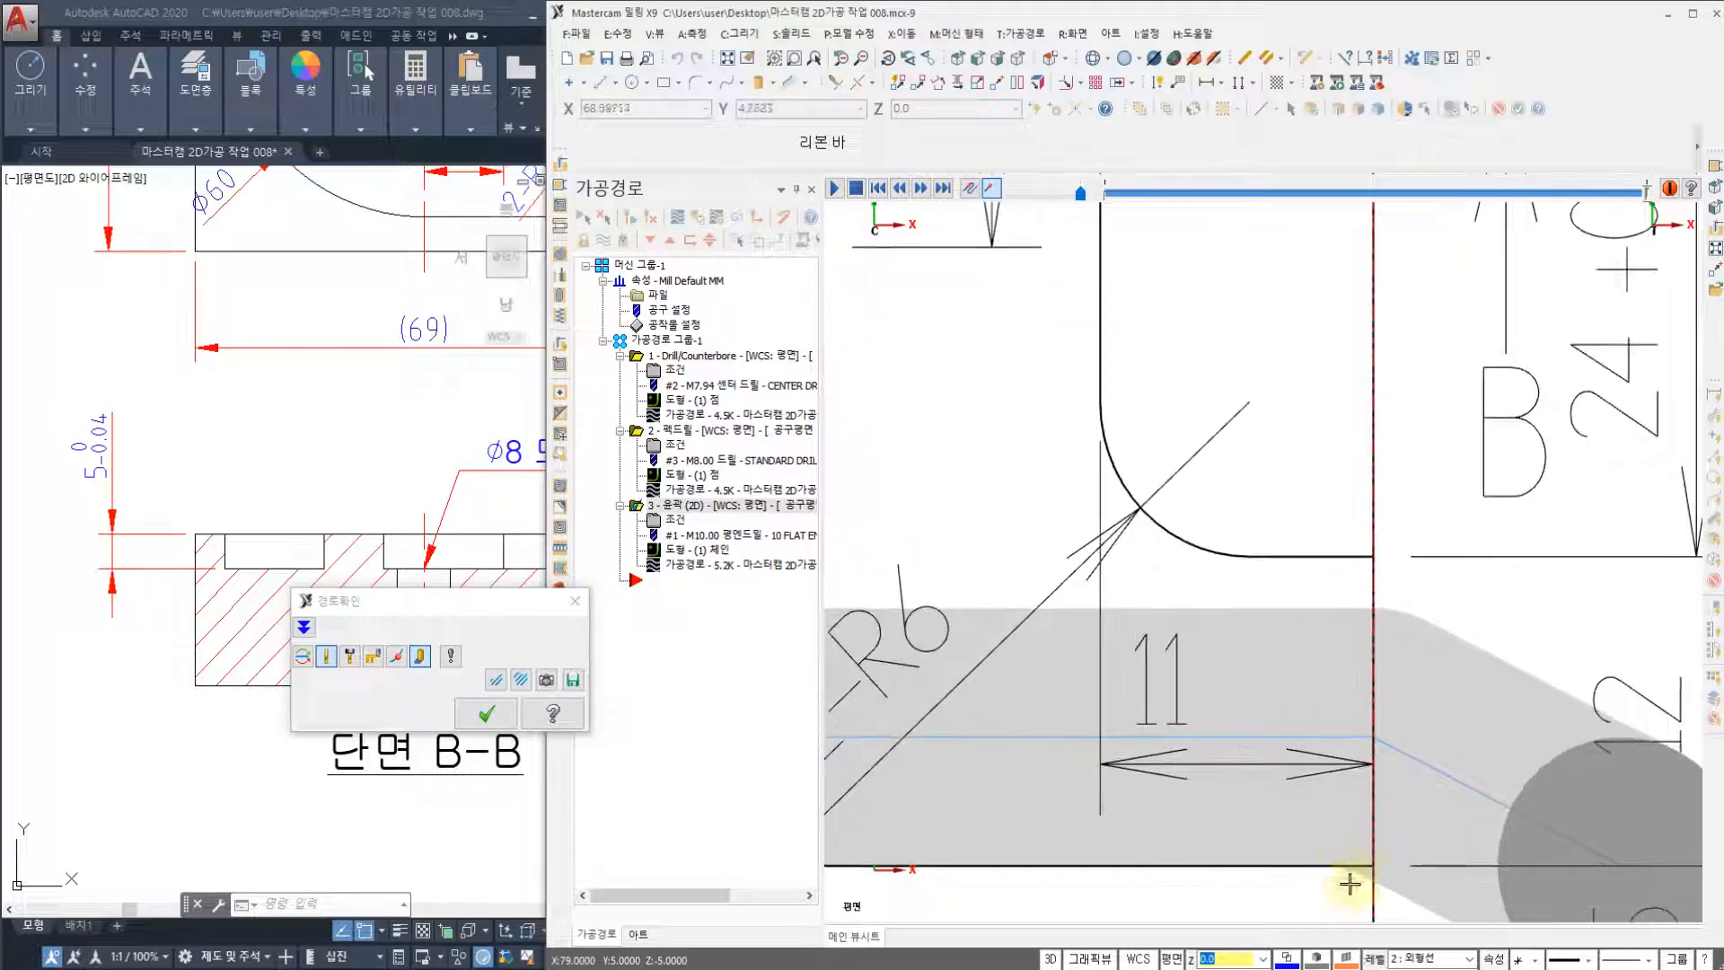
{"action": "scroll", "coordinate": [1275, 759], "scroll_direction": "down", "scroll_amount": 3}
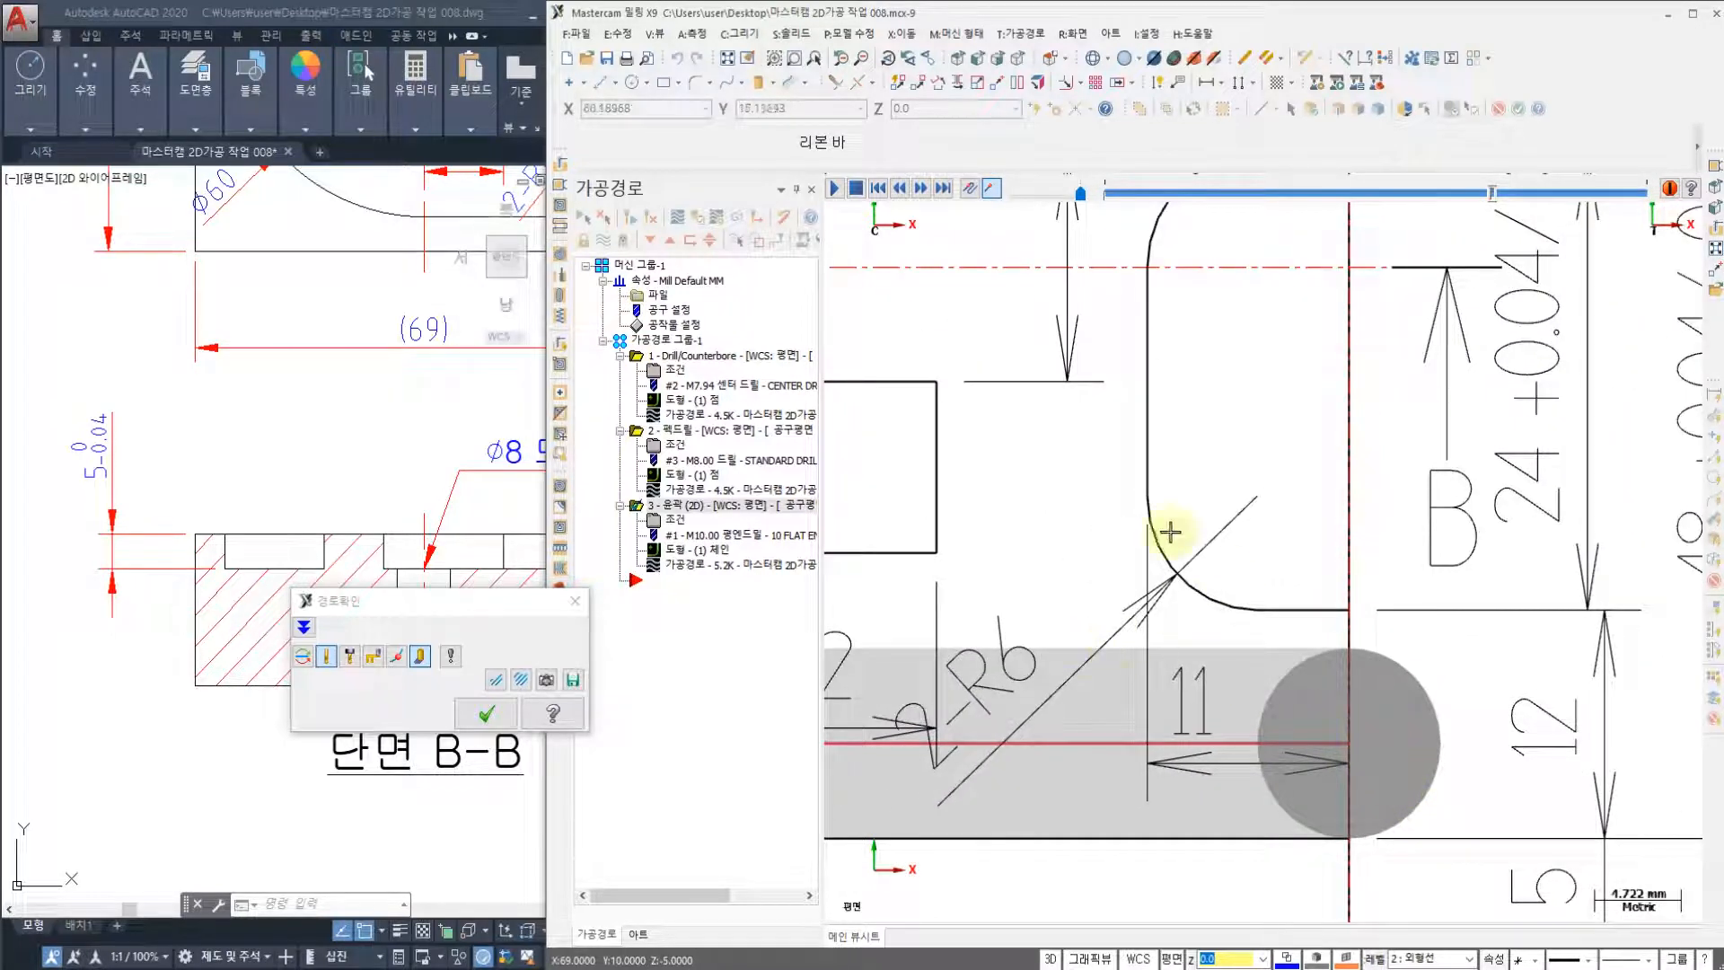
{"action": "left_click", "coordinate": [486, 714]}
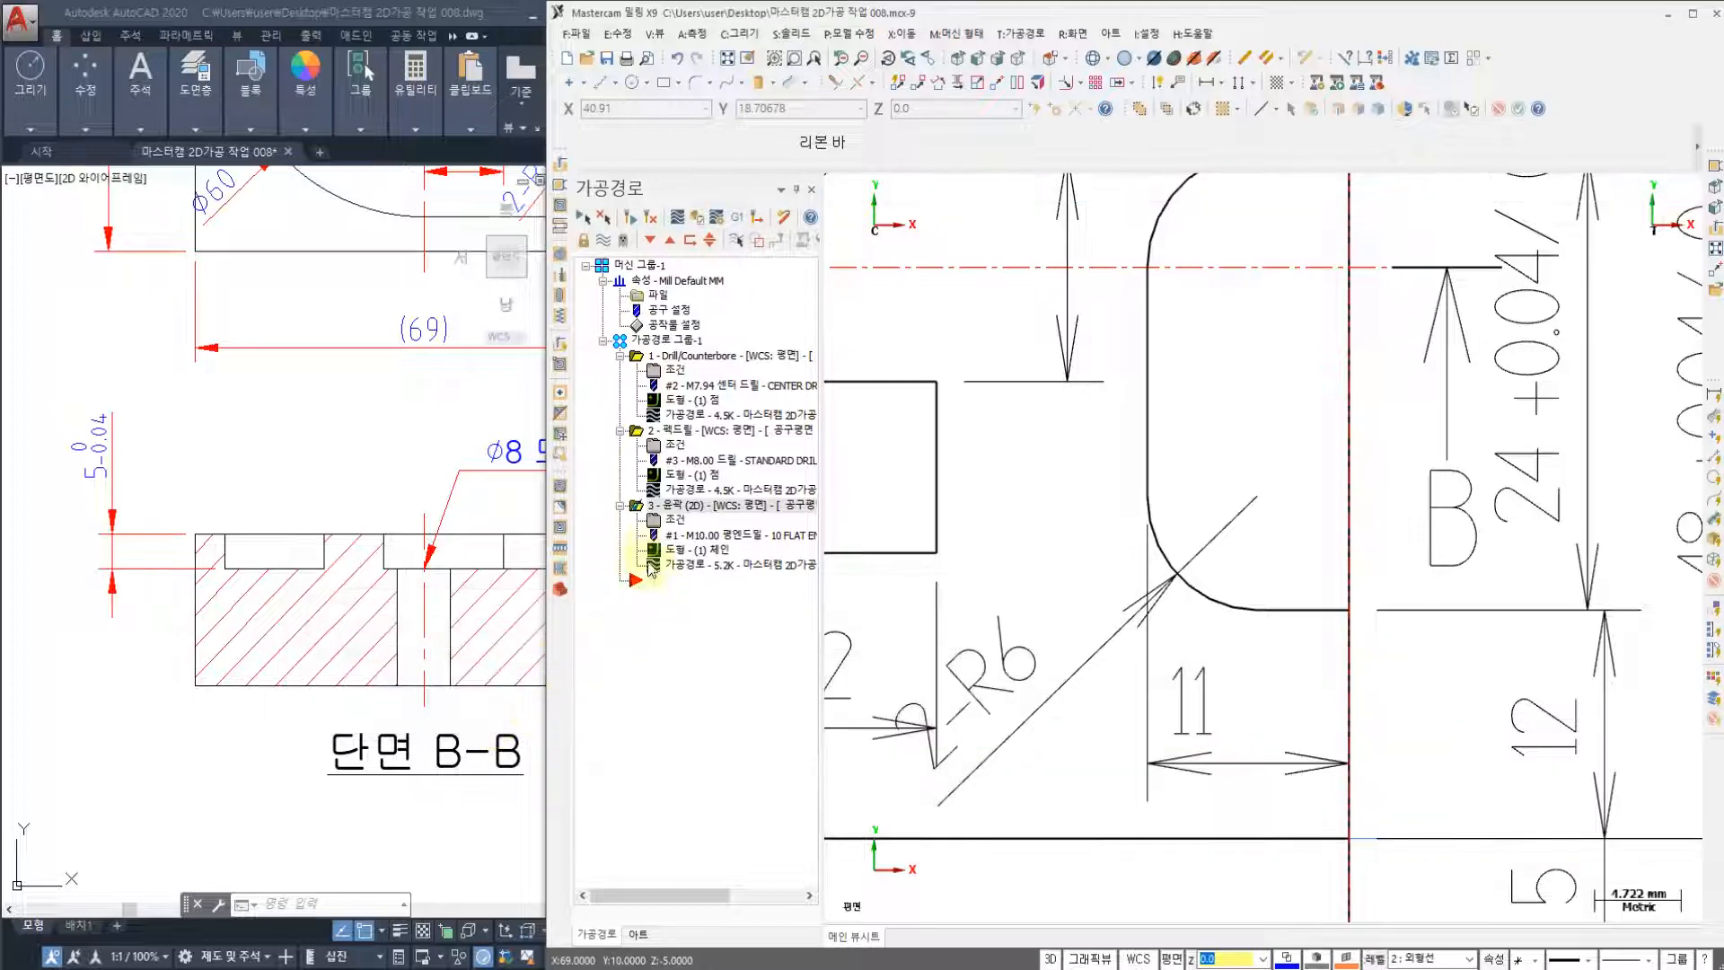
- Enable extension of the contour's start and end by 75% of the tool diameter (7.5) and regenerate the toolpath
{"action": "left_click", "coordinate": [673, 521]}
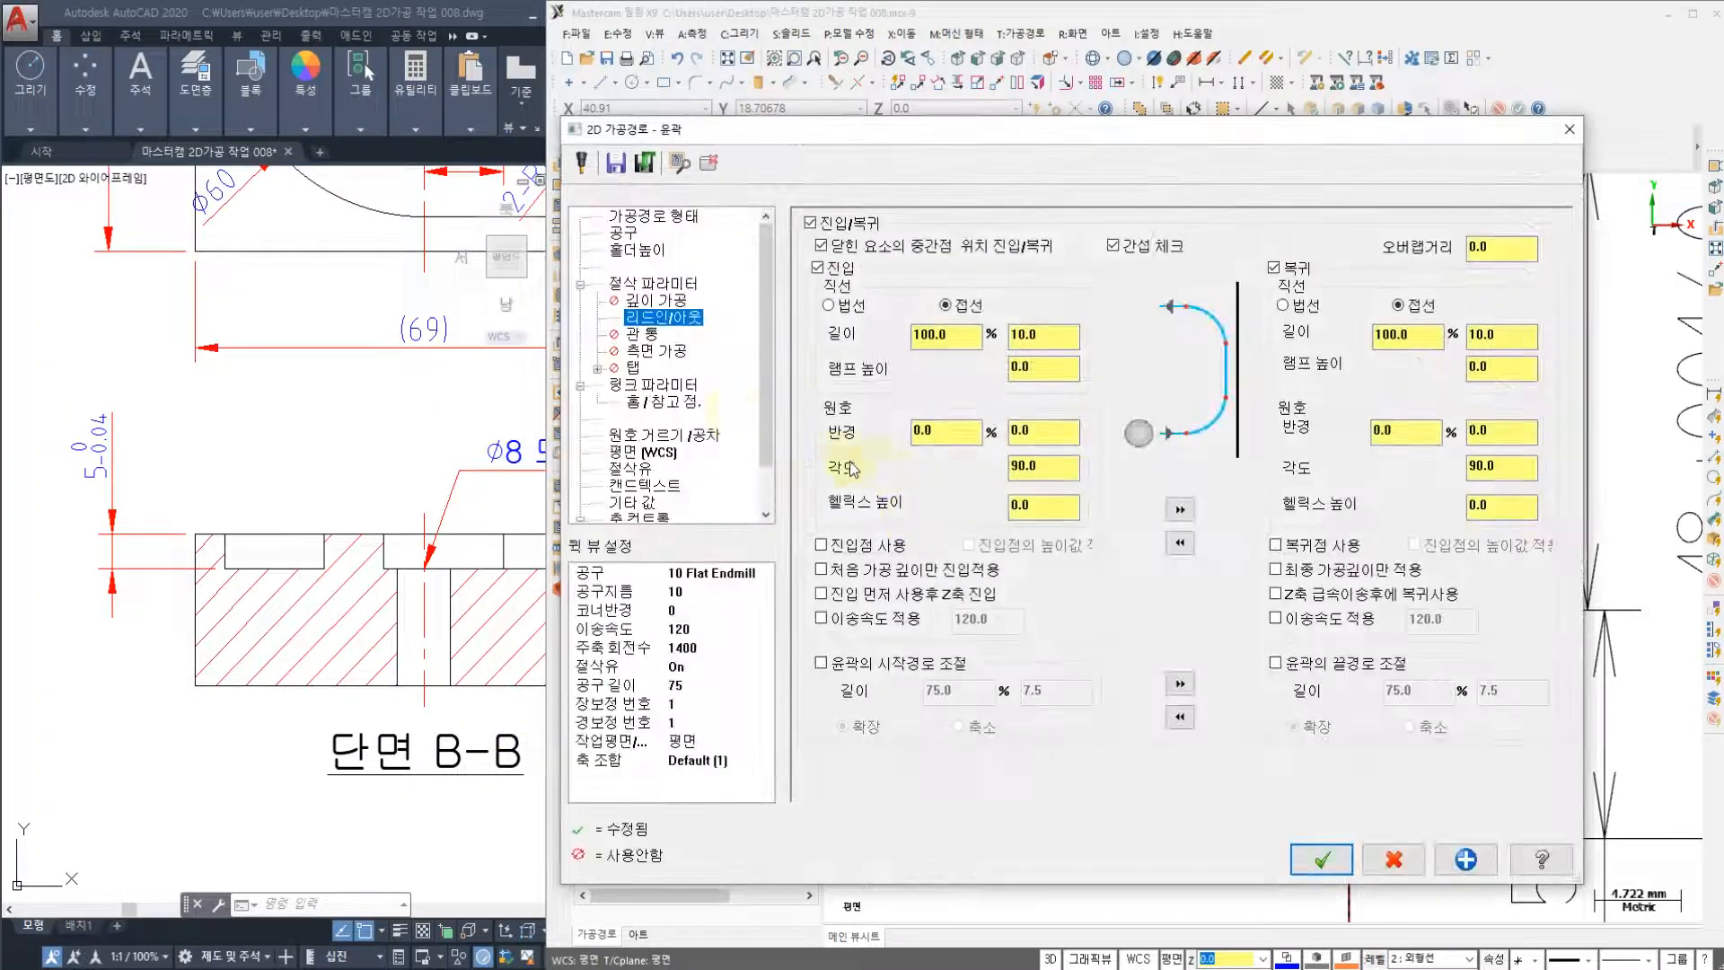
{"action": "left_click", "coordinate": [831, 665]}
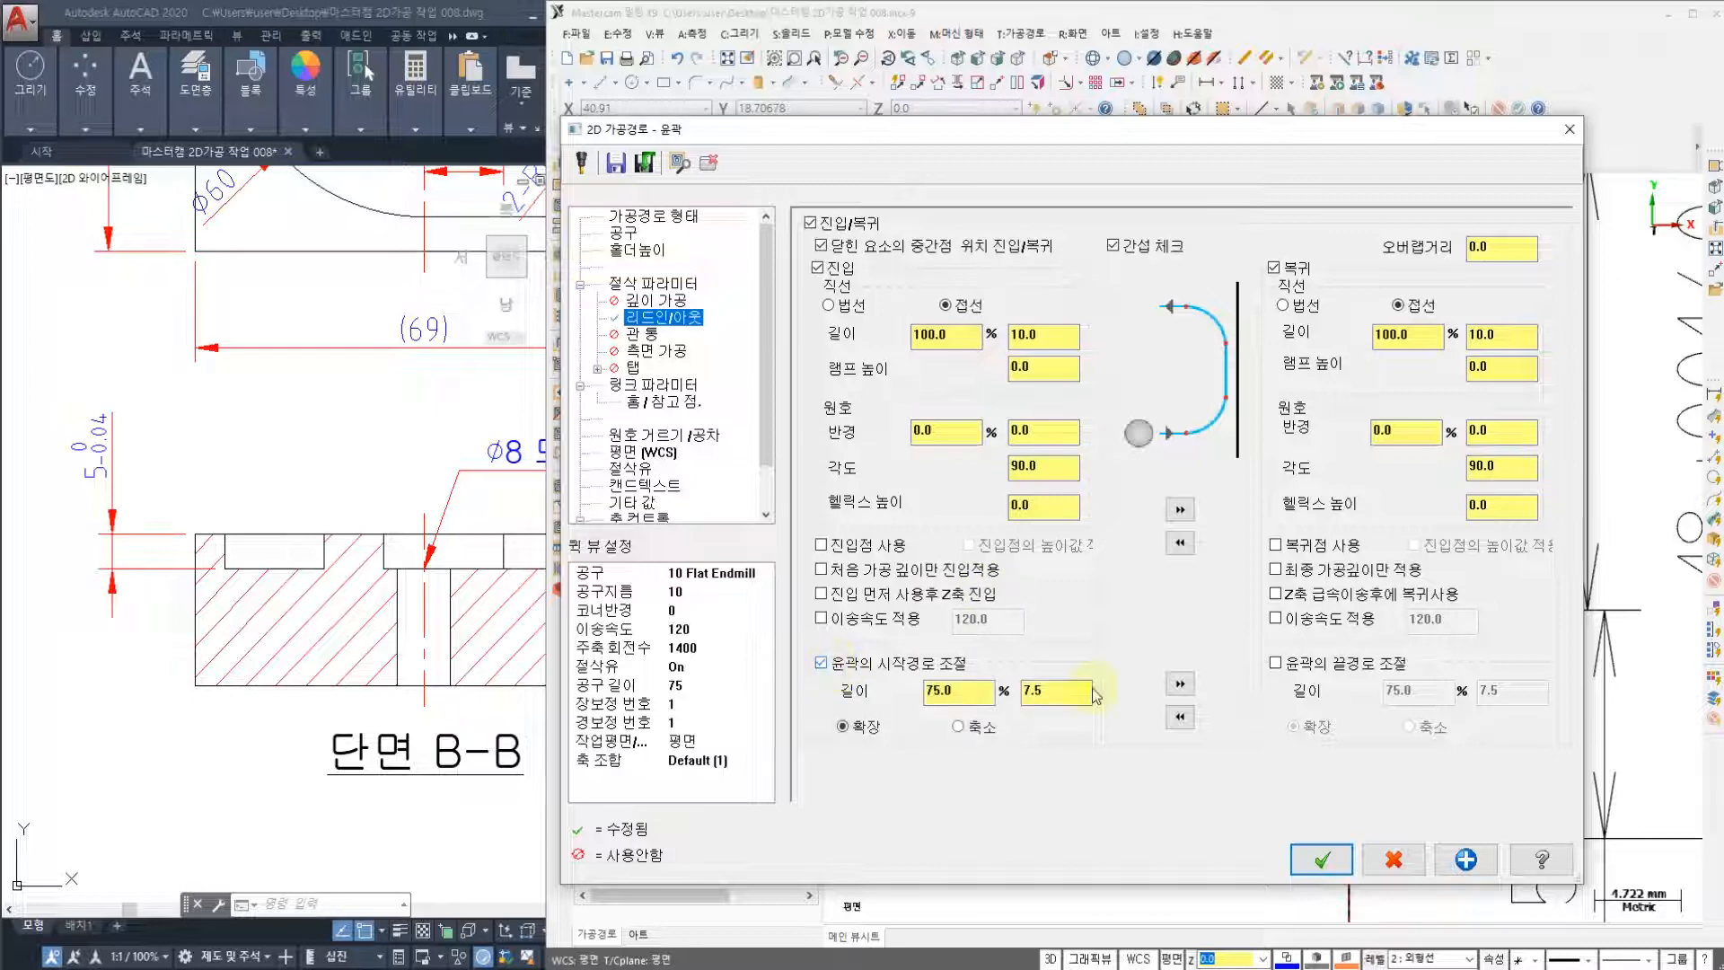
{"action": "left_click", "coordinate": [1300, 664]}
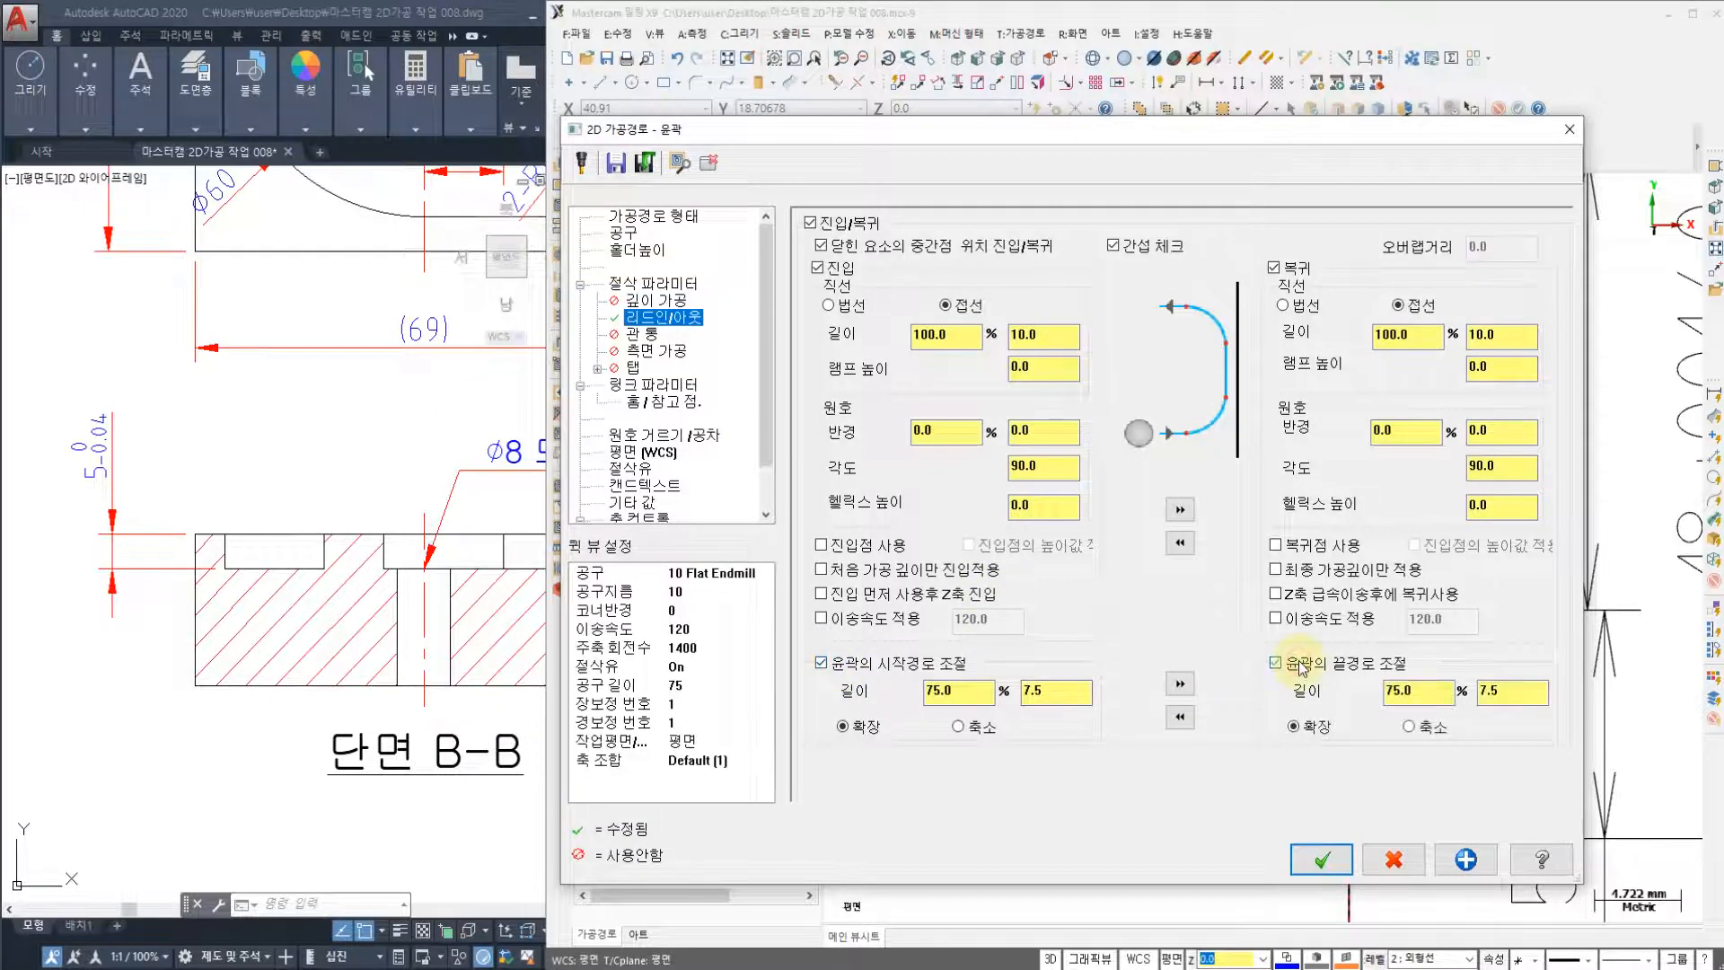
{"action": "left_click", "coordinate": [1323, 860]}
{"action": "scroll", "coordinate": [1111, 583], "scroll_direction": "down", "scroll_amount": 3}
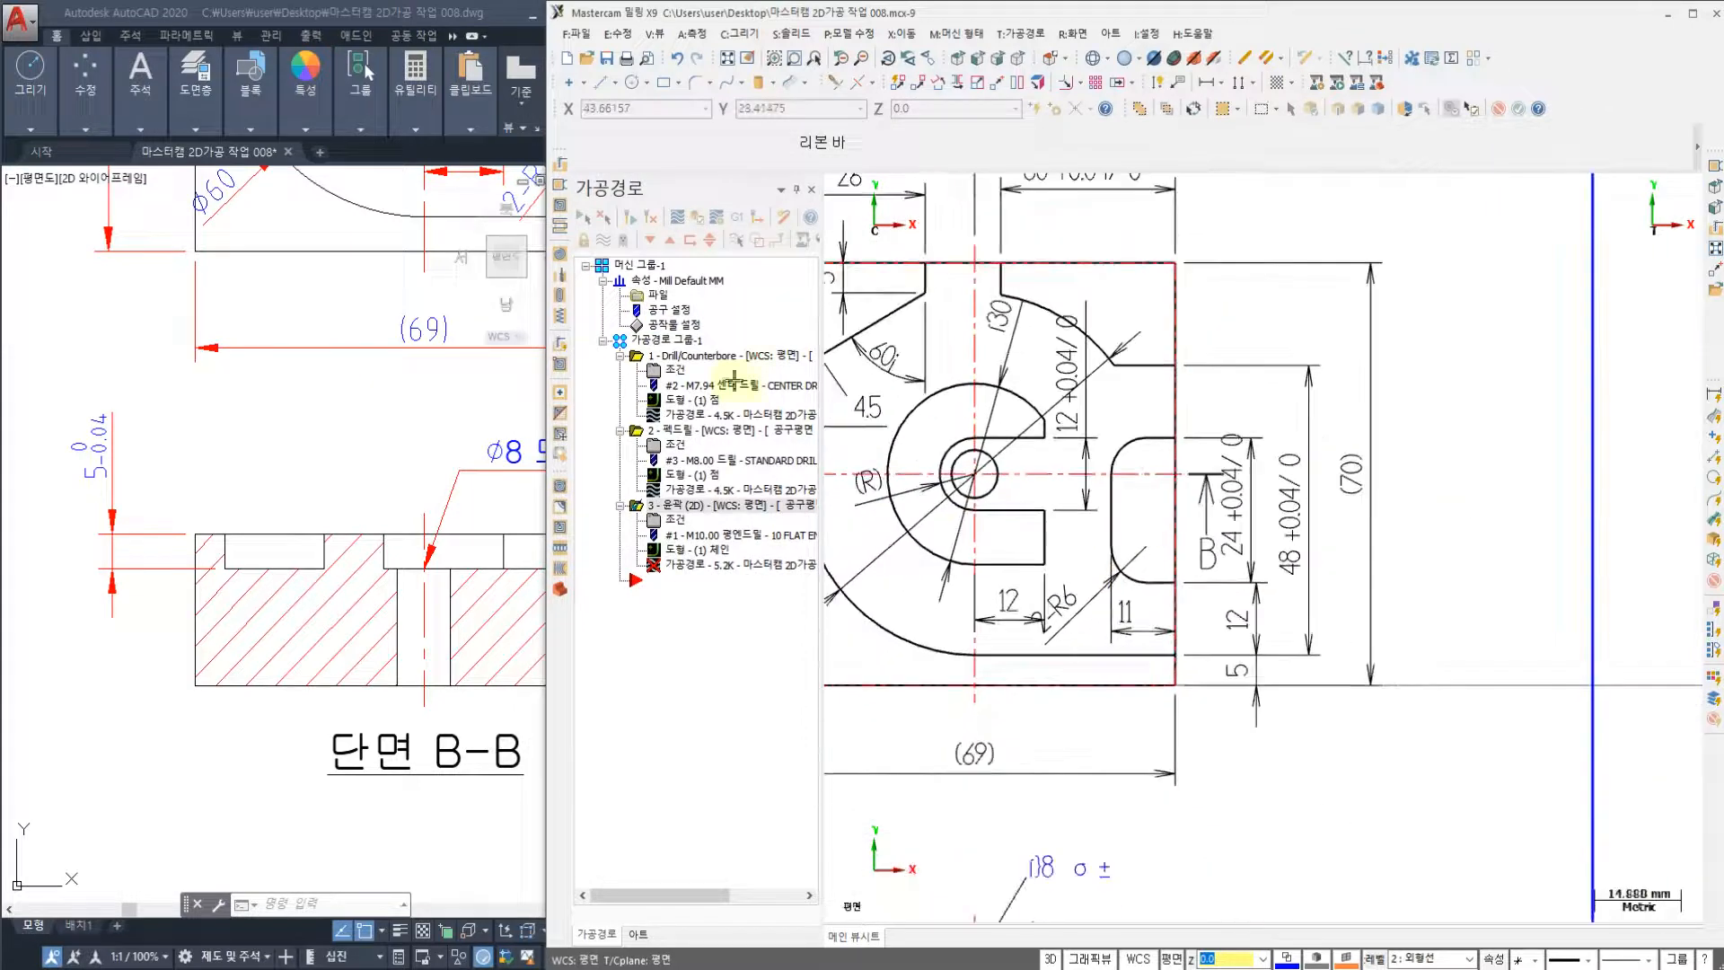
{"action": "left_click", "coordinate": [643, 218]}
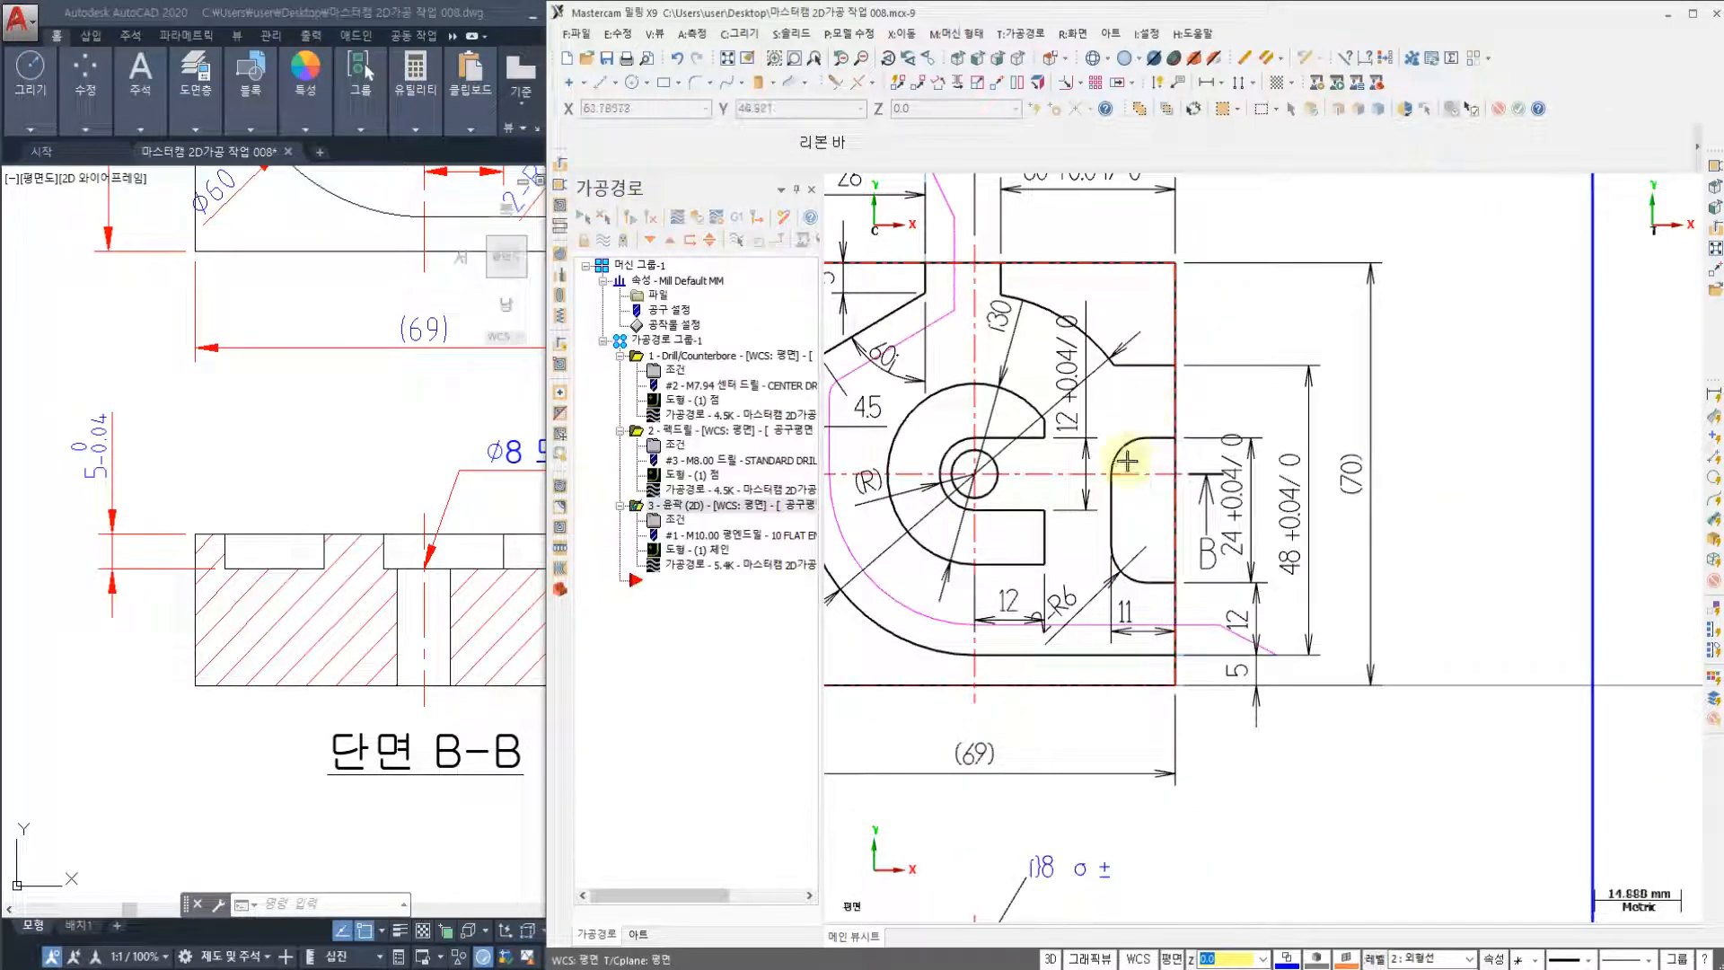
- Backplot the extended contour and check that the tool enters and exits clear of the part edges
{"action": "scroll", "coordinate": [1078, 404], "scroll_direction": "down", "scroll_amount": 1}
{"action": "middle_click_drag", "start_coordinate": [942, 231], "coordinate": [1005, 328]}
{"action": "scroll", "coordinate": [1005, 328], "scroll_direction": "up", "scroll_amount": 1}
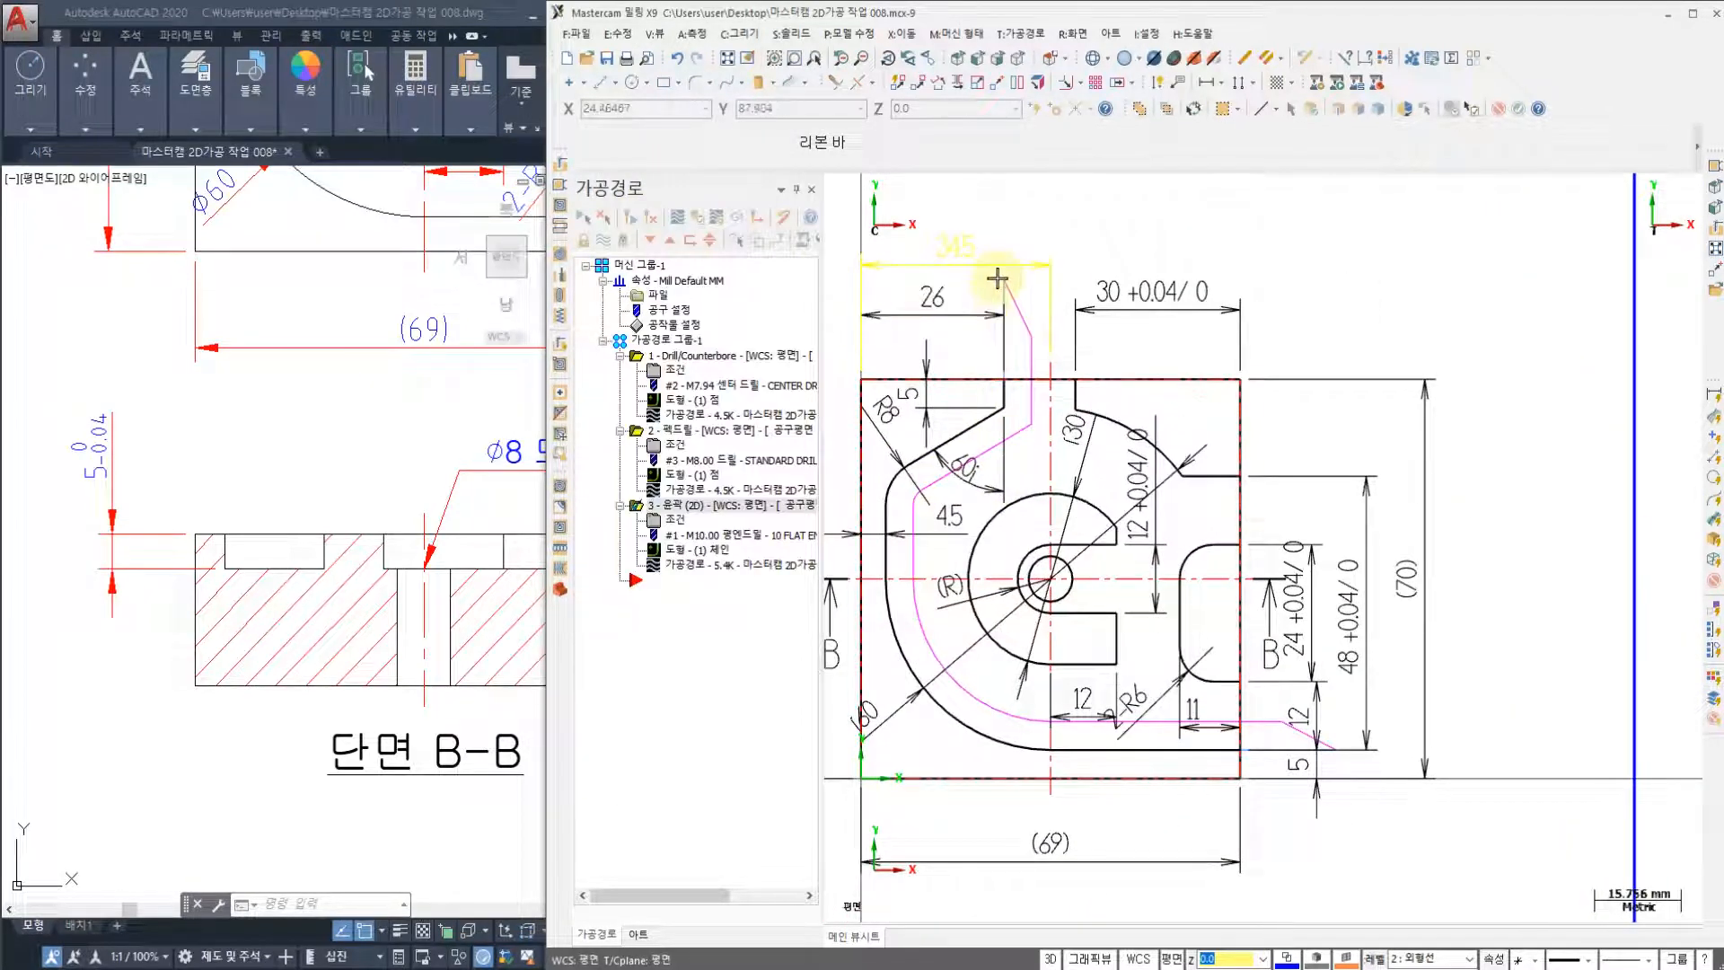
{"action": "left_click", "coordinate": [687, 567]}
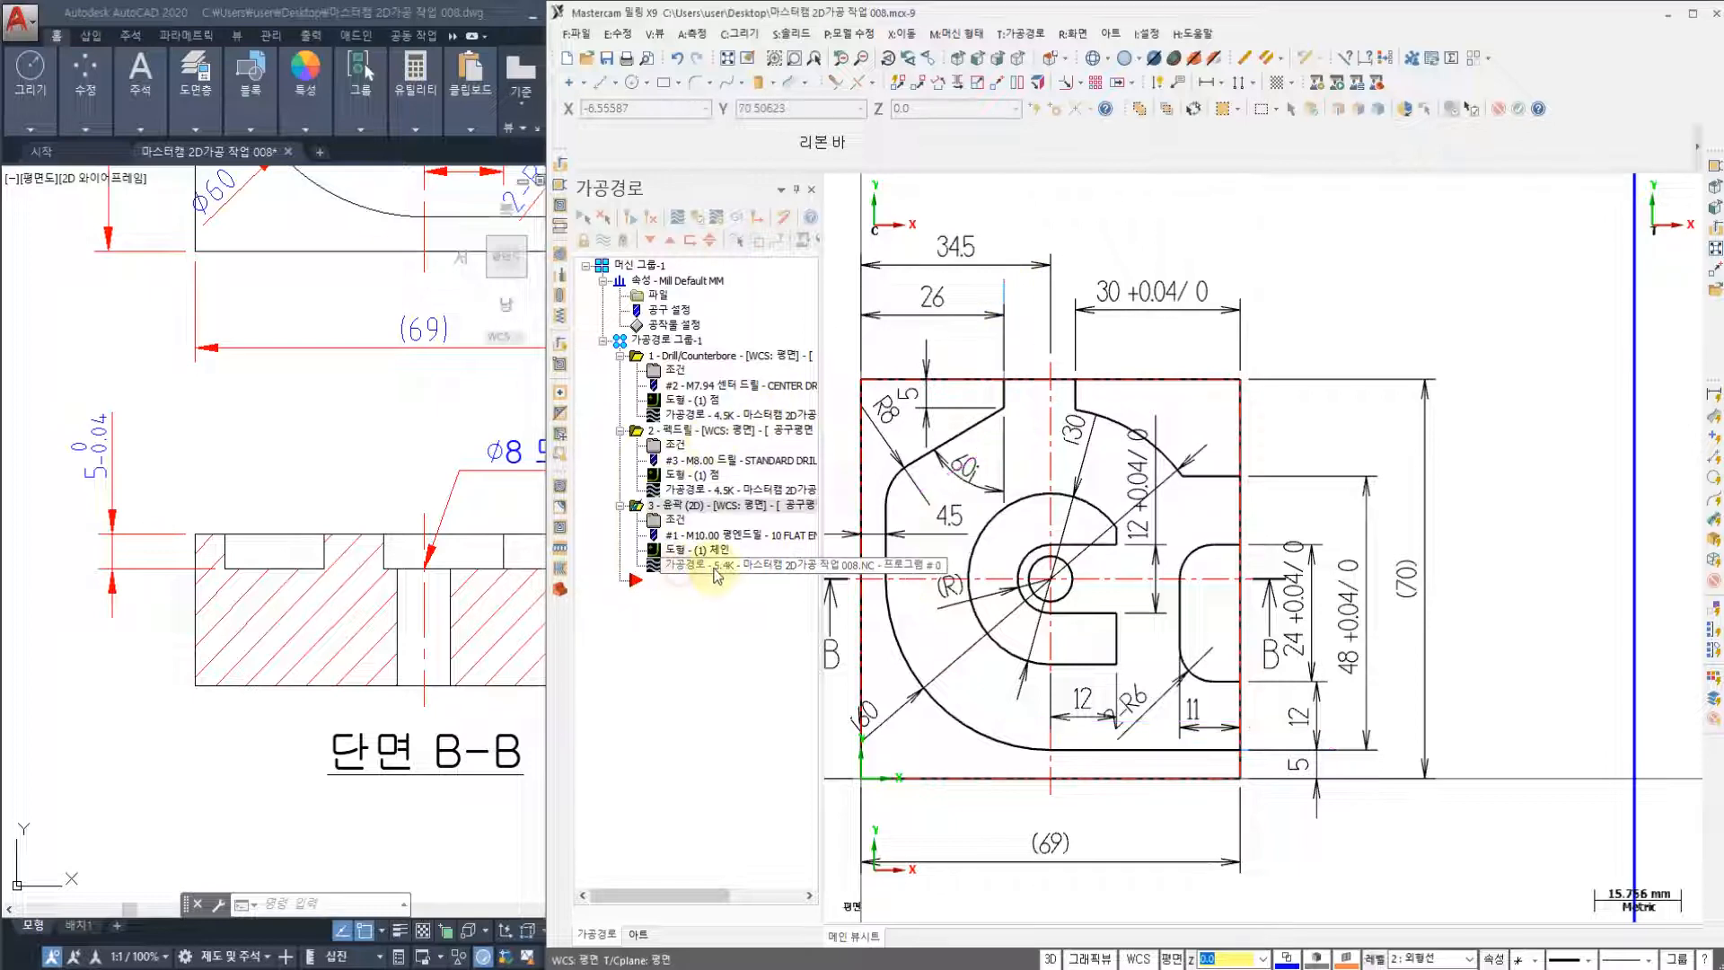
{"action": "left_click", "coordinate": [834, 189]}
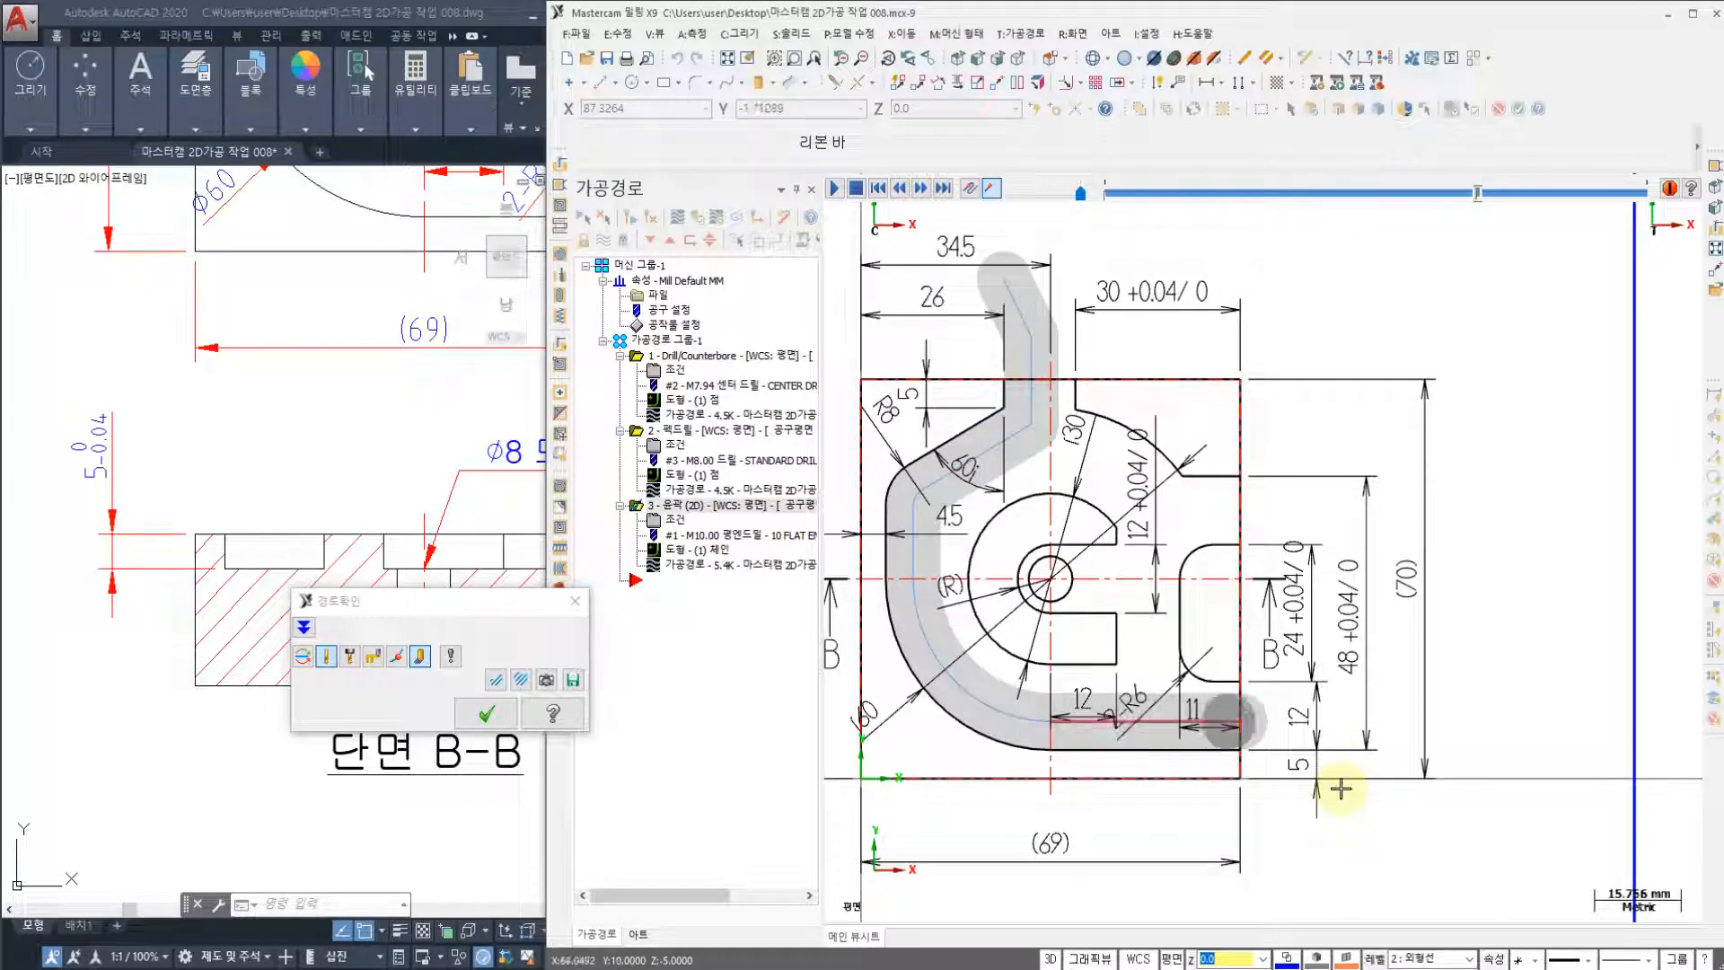
{"action": "scroll", "coordinate": [1146, 691], "scroll_direction": "up", "scroll_amount": 1}
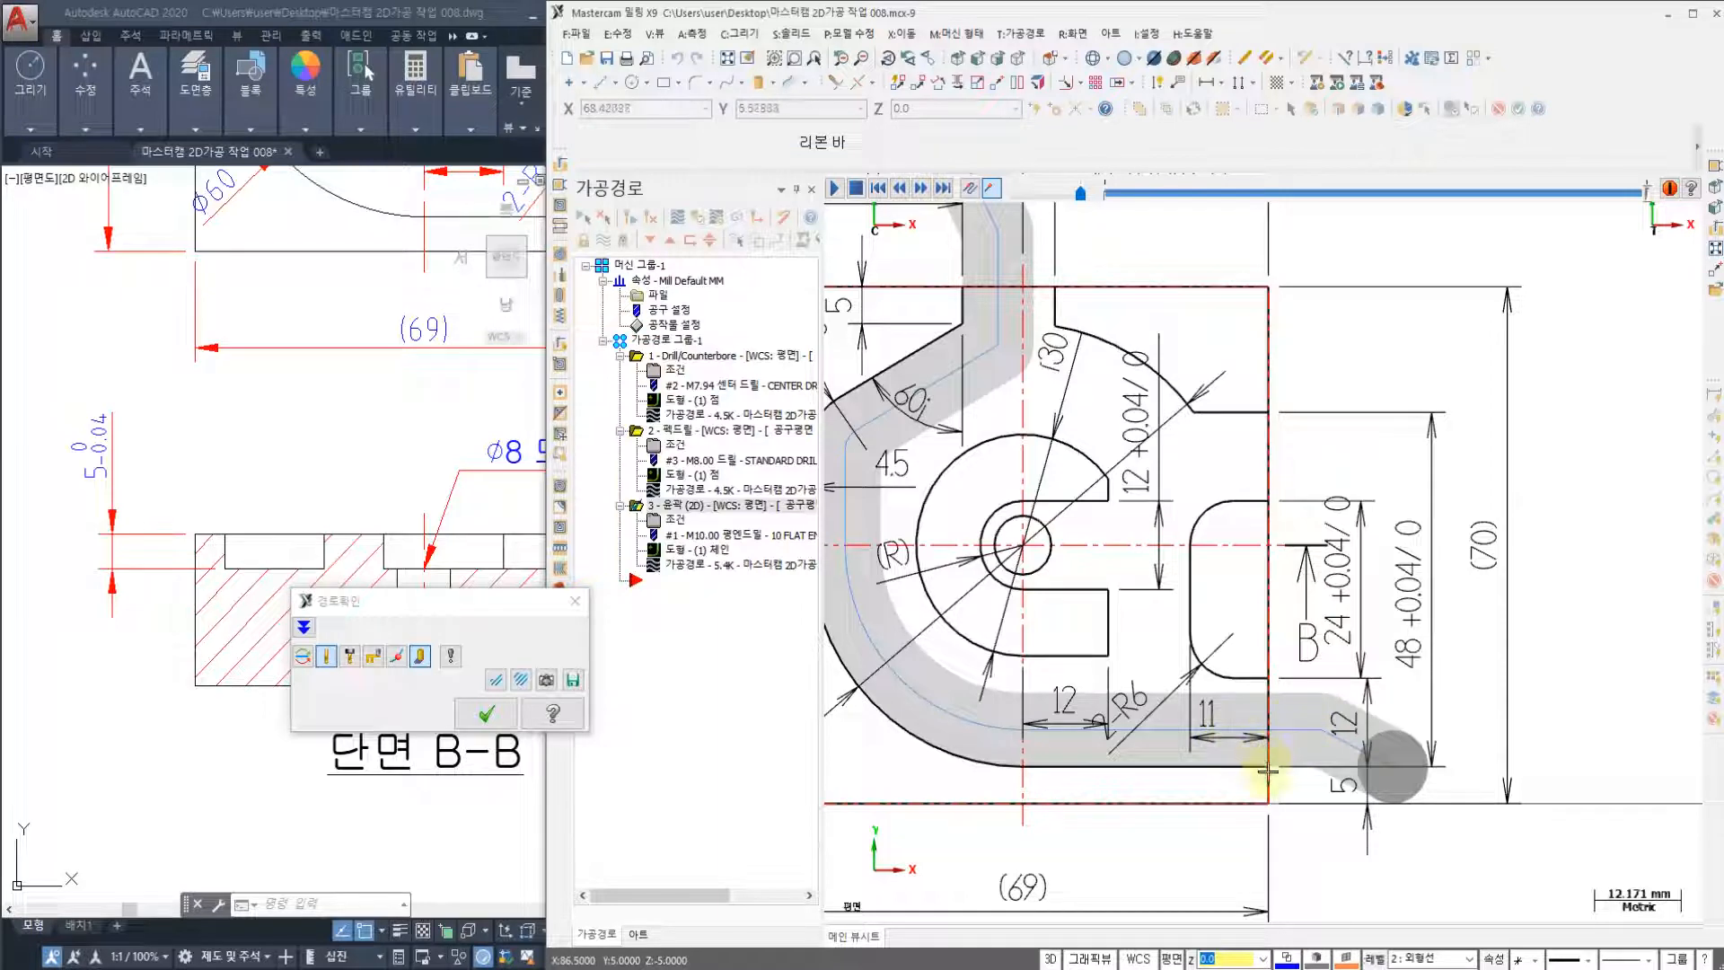
{"action": "middle_click_drag", "start_coordinate": [957, 321], "coordinate": [980, 377]}
{"action": "scroll", "coordinate": [983, 341], "scroll_direction": "down", "scroll_amount": 1}
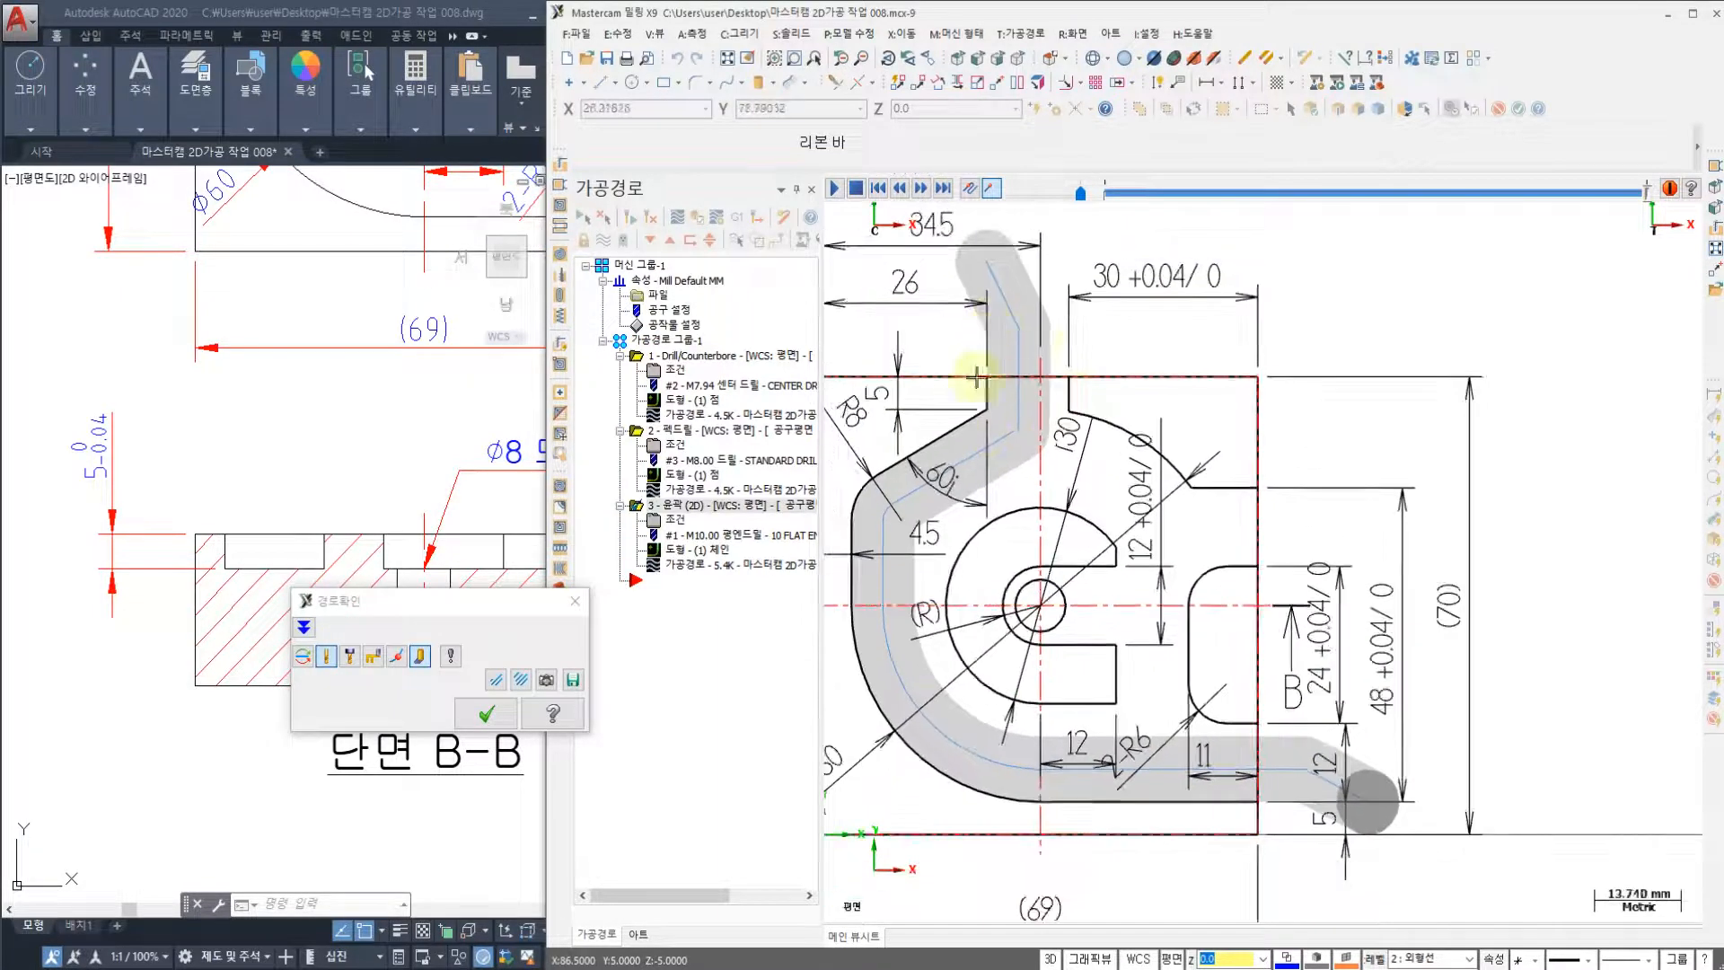
{"action": "scroll", "coordinate": [1327, 305], "scroll_direction": "down", "scroll_amount": 1}
- Check the contour's cutting depth in the front view, return to the top view and close the backplot
{"action": "right_click", "coordinate": [1328, 307]}
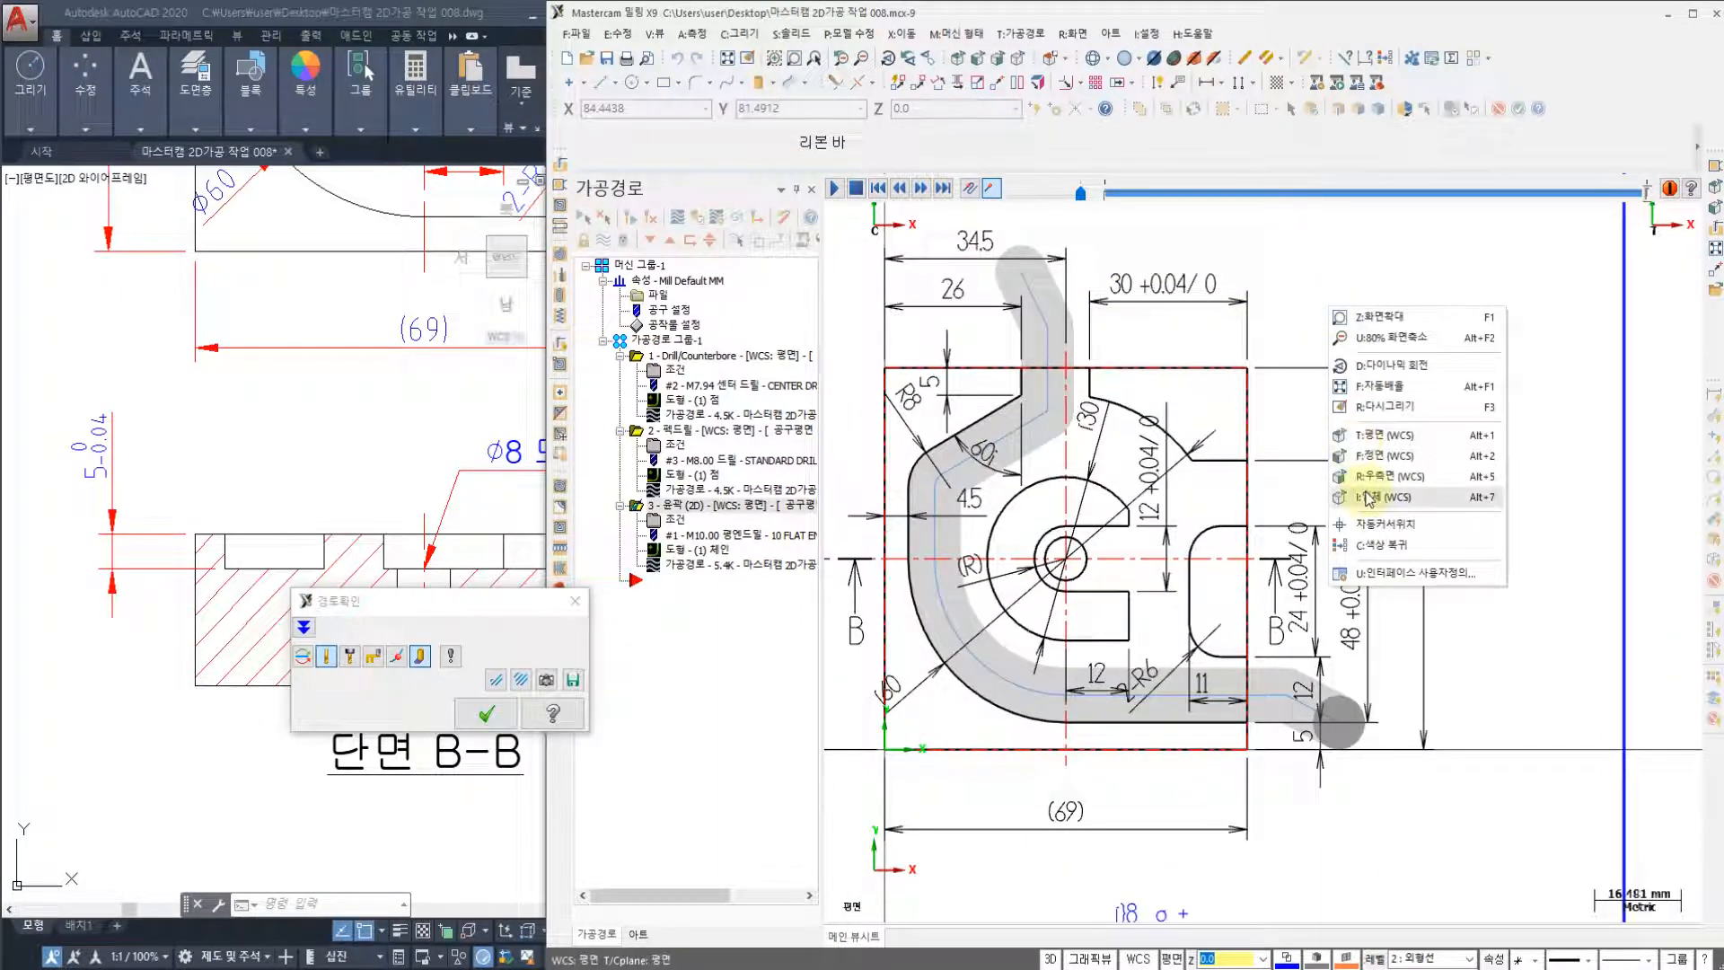
{"action": "left_click", "coordinate": [1374, 457]}
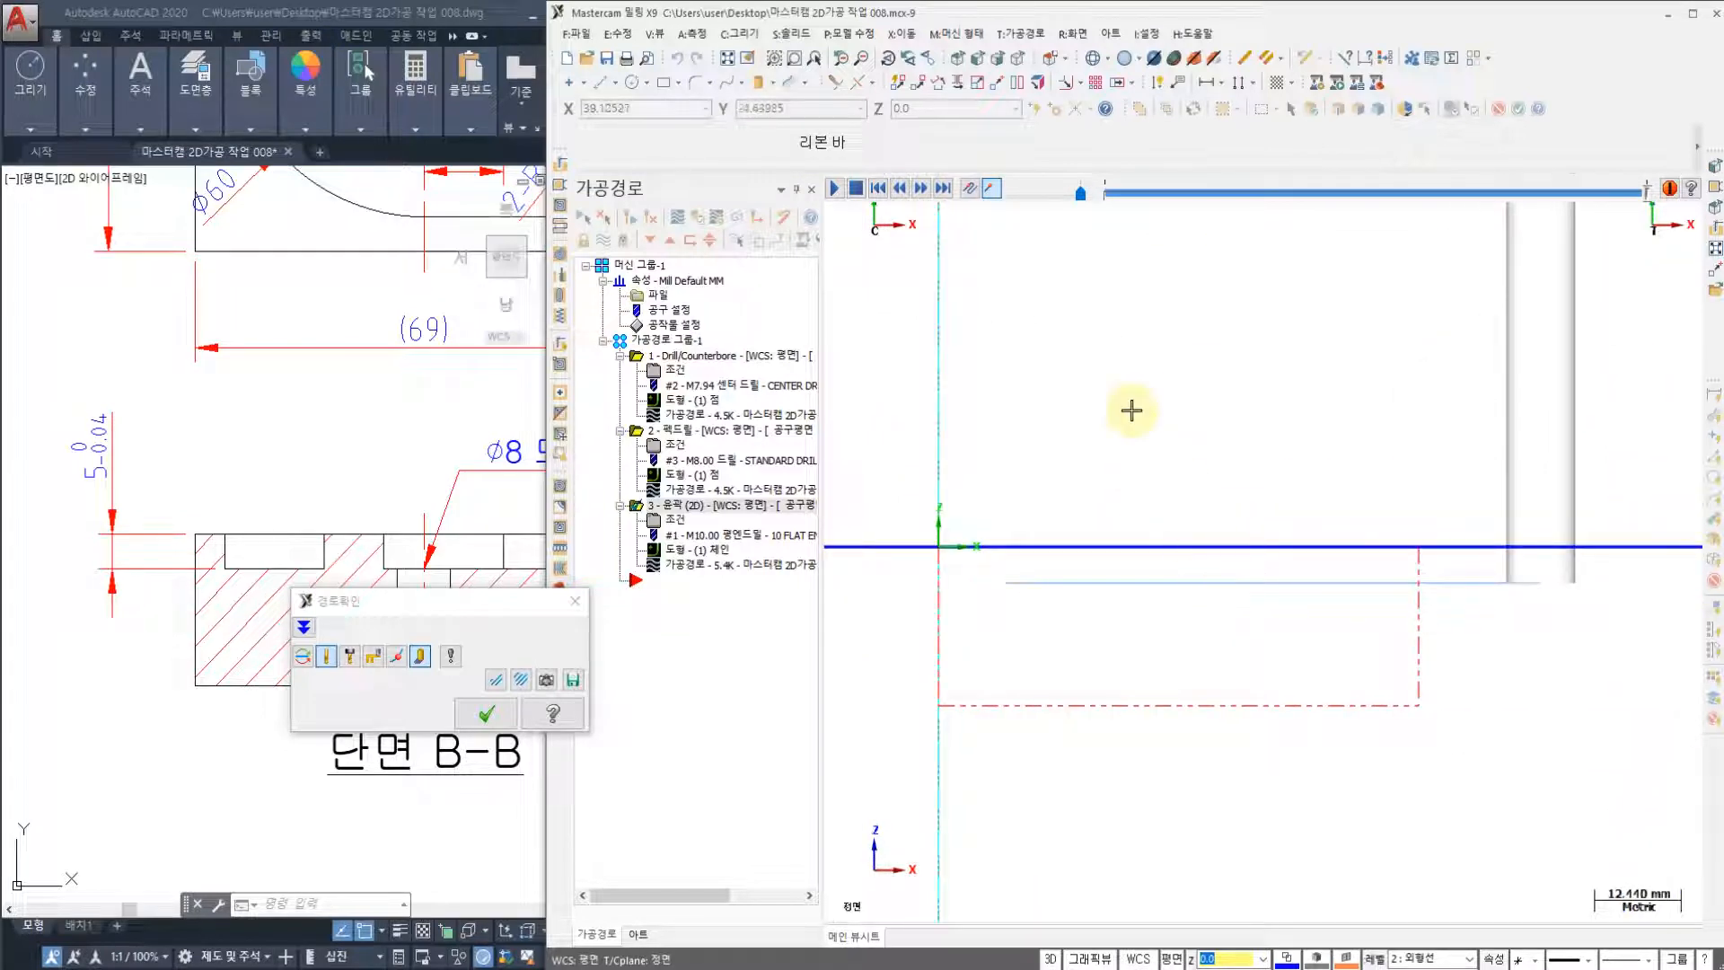
{"action": "right_click", "coordinate": [1113, 386]}
{"action": "left_click", "coordinate": [1167, 521]}
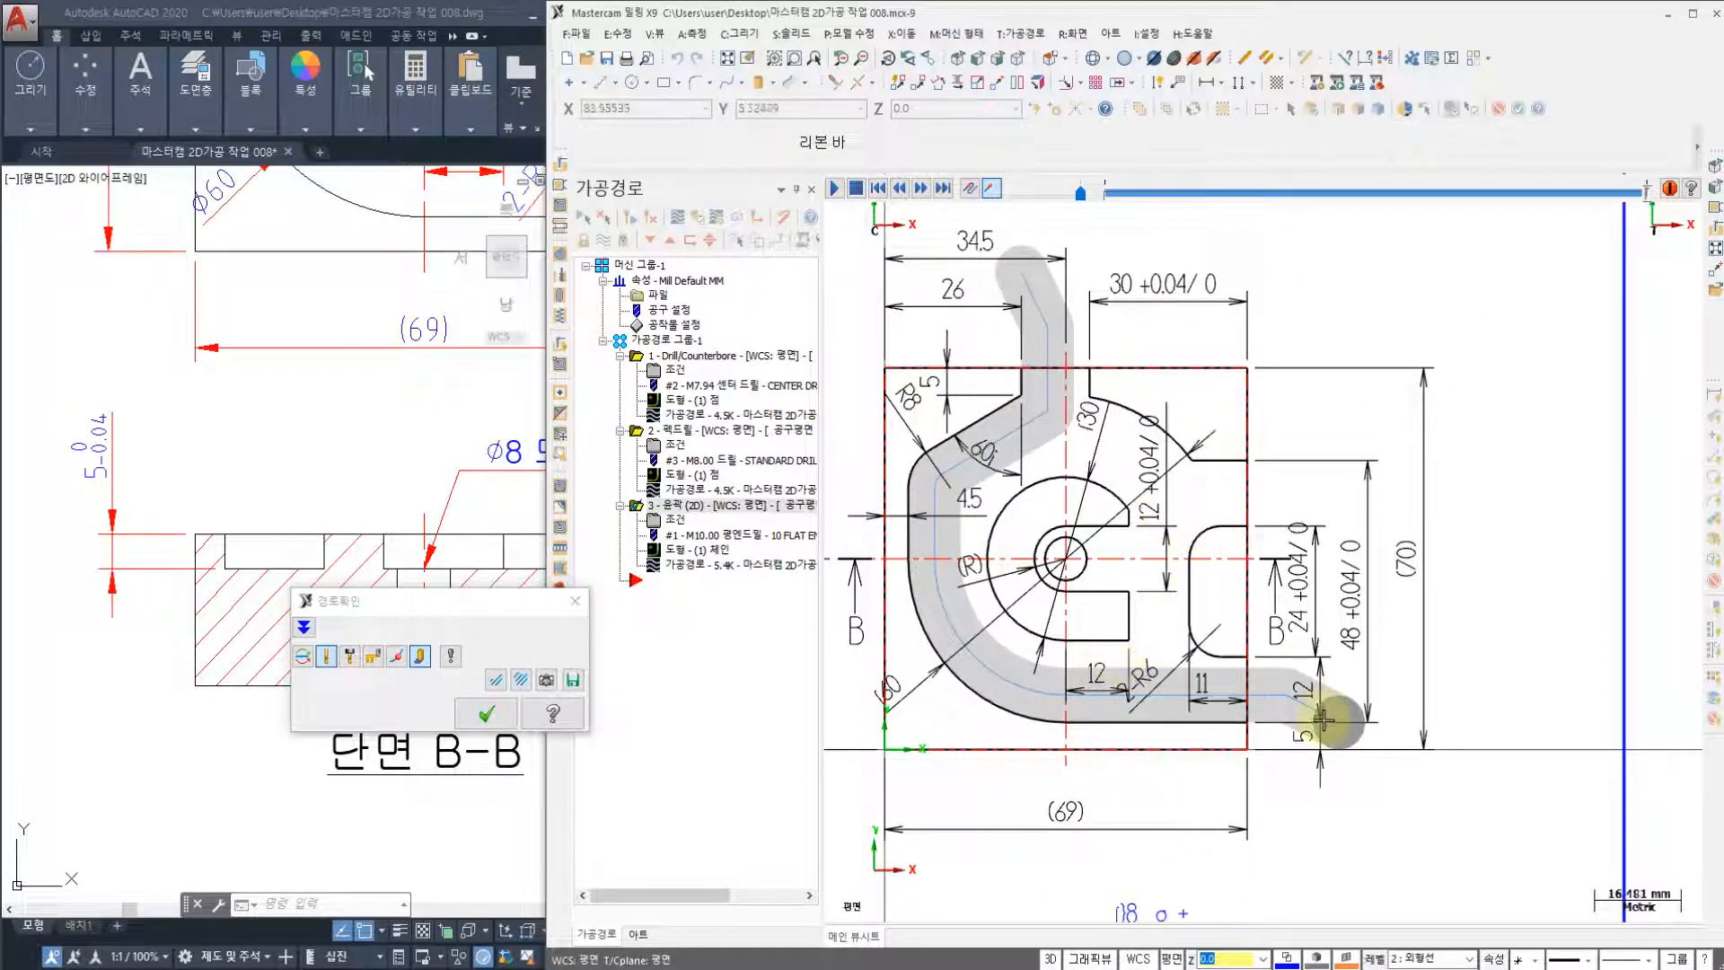
{"action": "left_click", "coordinate": [486, 714]}
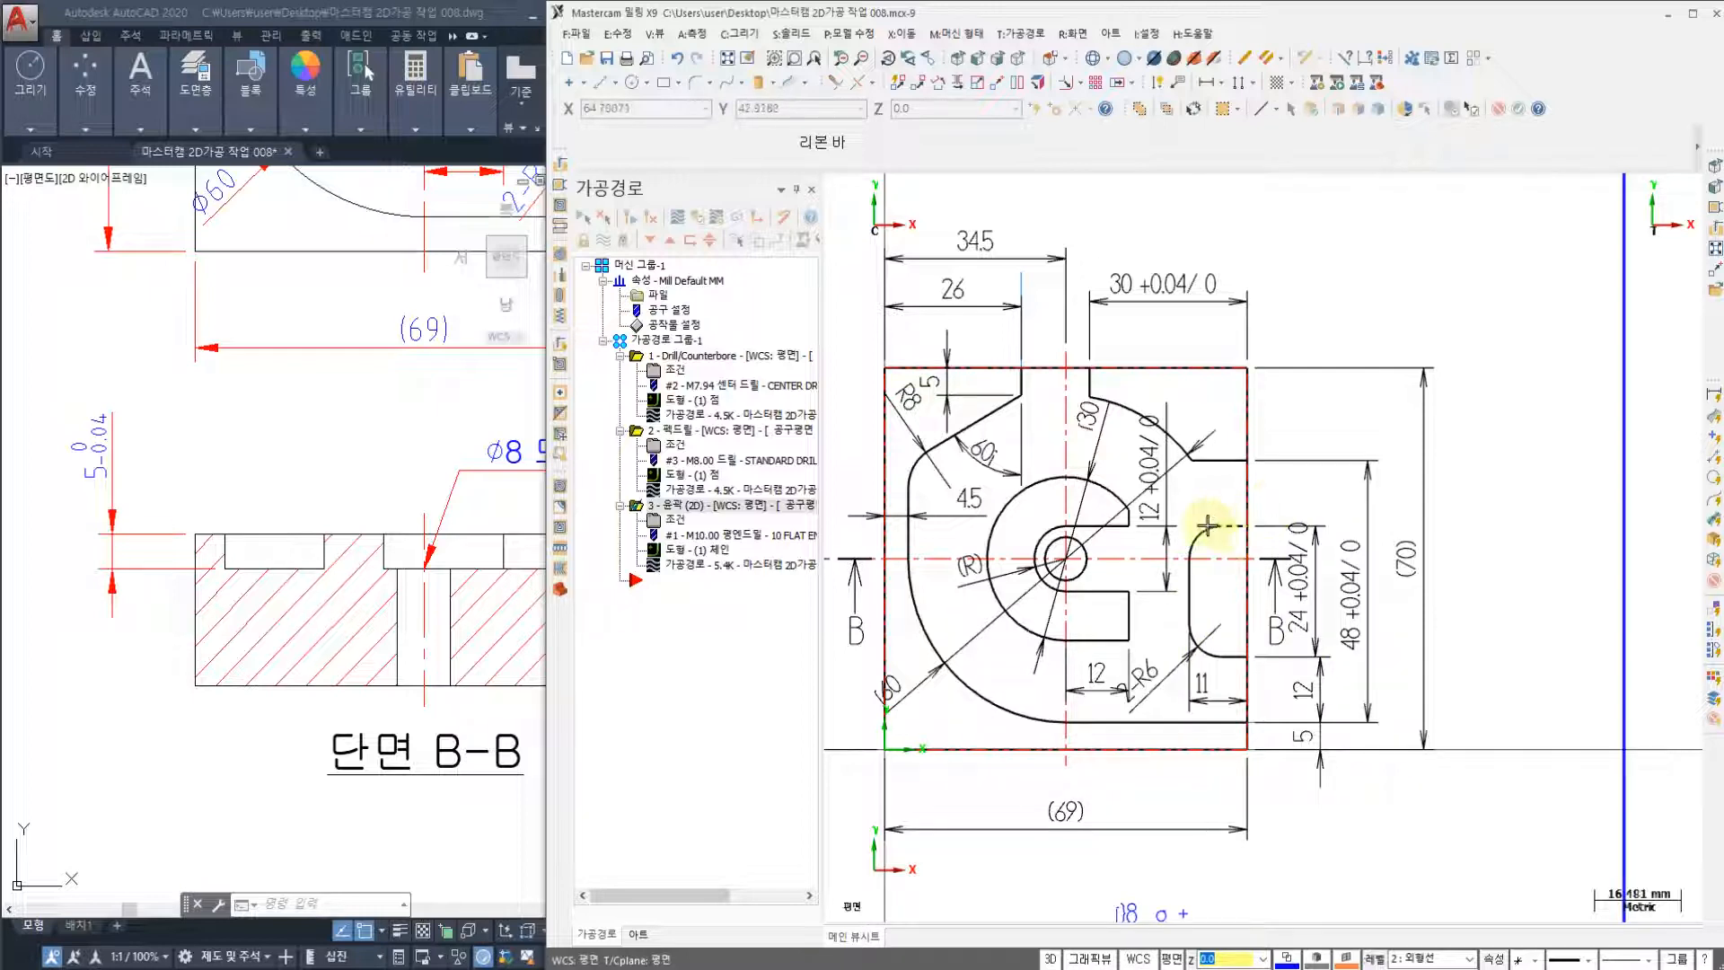
{"action": "left_click", "coordinate": [1030, 43]}
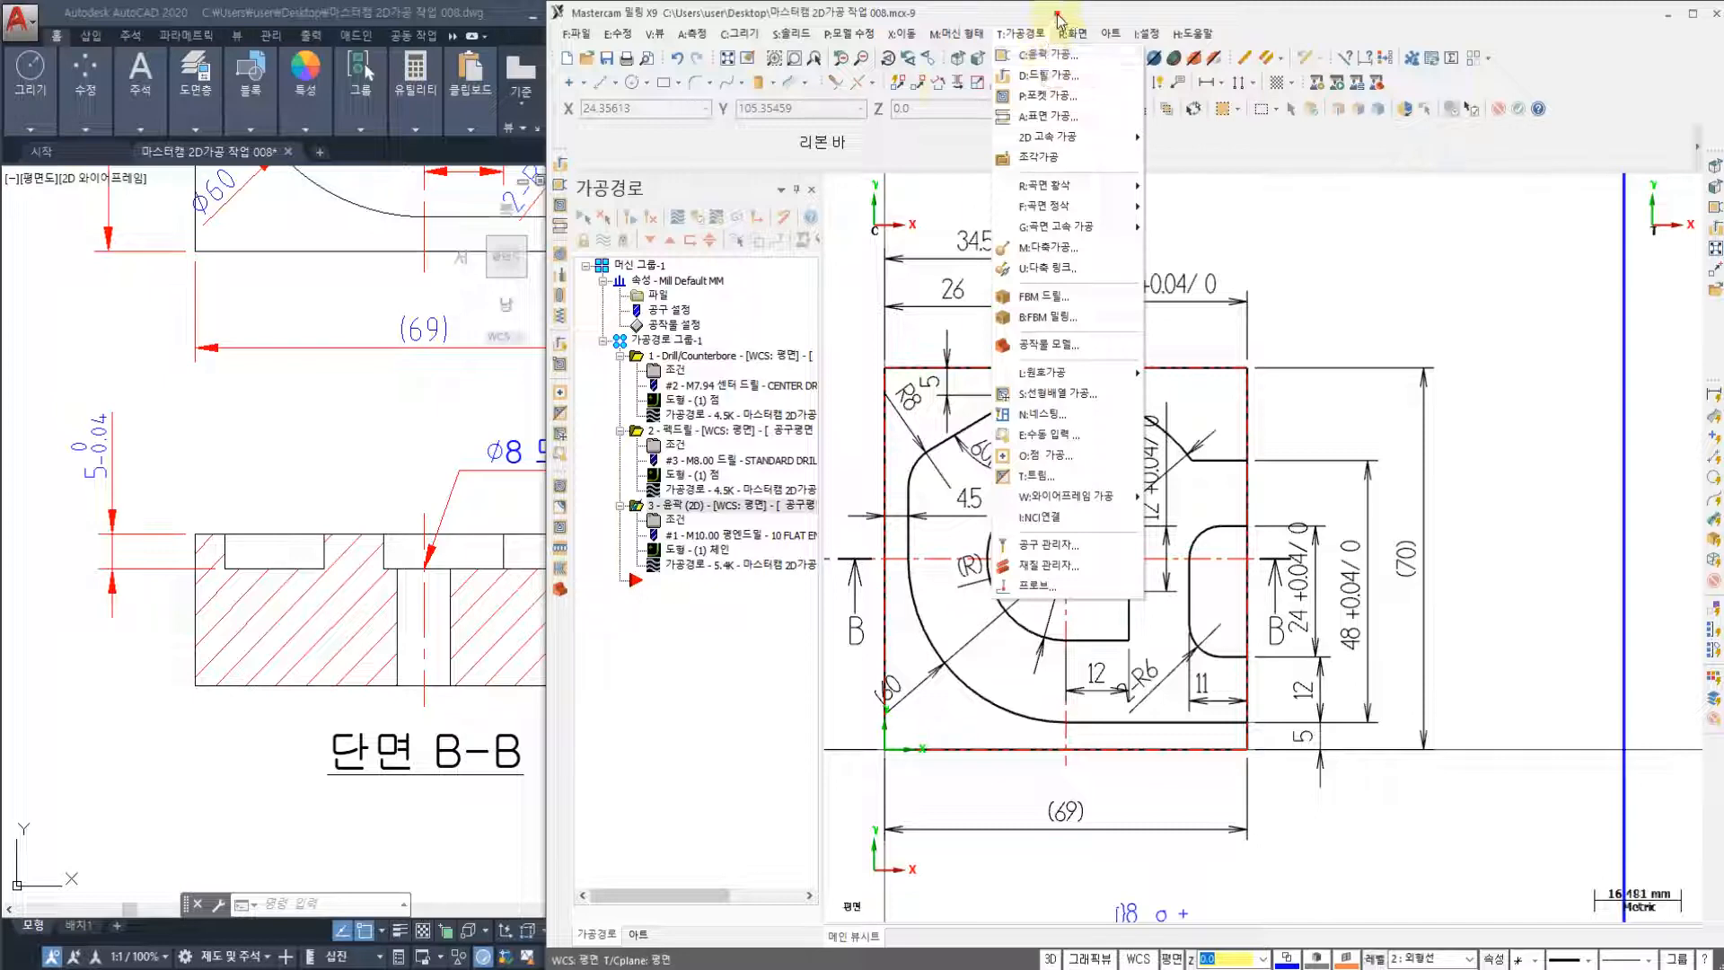
{"action": "left_click", "coordinate": [1056, 14]}
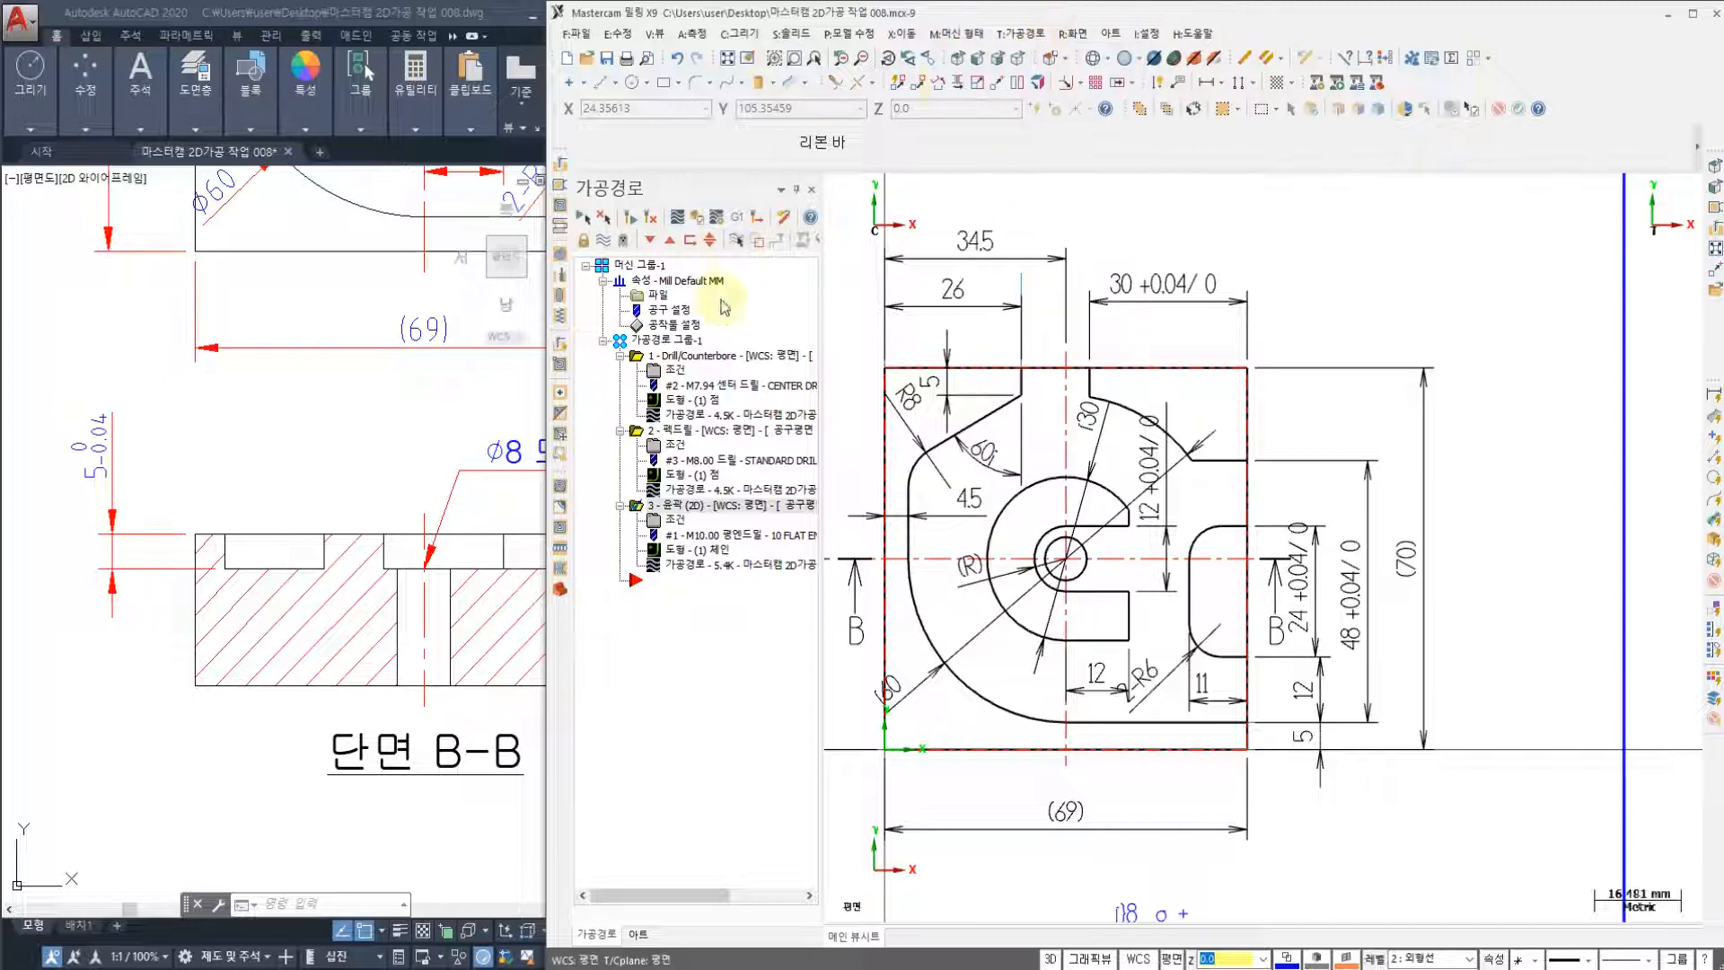
- Add the upper-right open profile, from the right edge round the arc to the top edge, as a second chain of the outer contour
{"action": "left_click", "coordinate": [696, 550]}
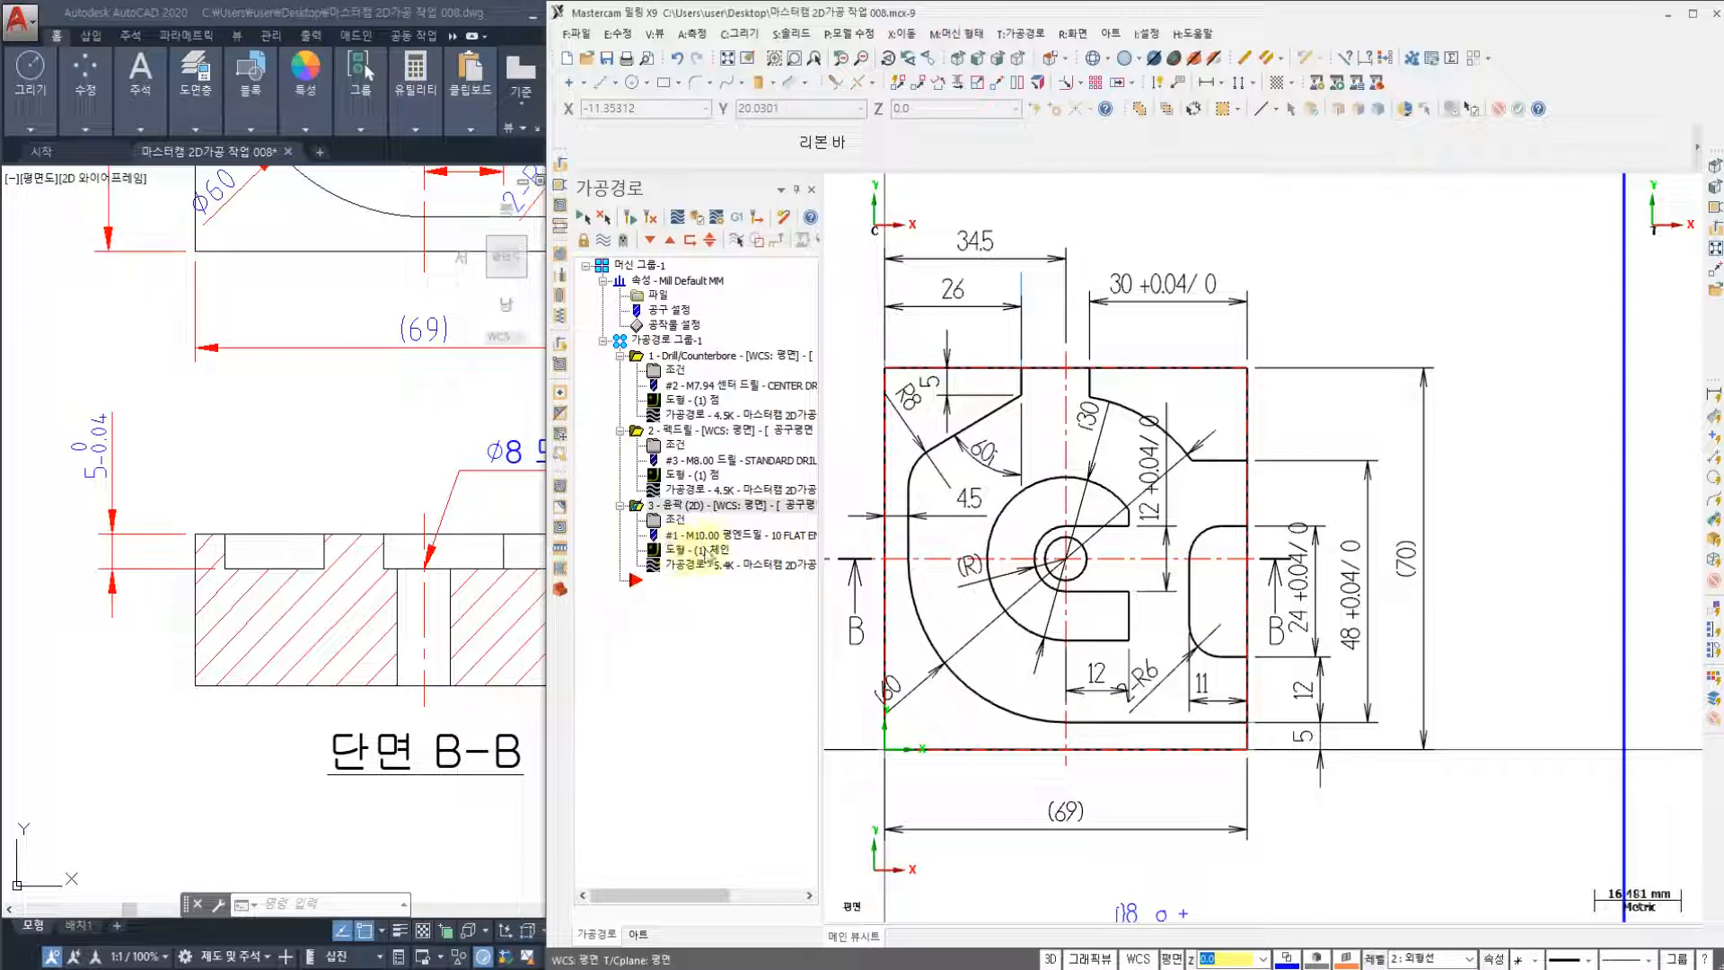
{"action": "left_click", "coordinate": [709, 554]}
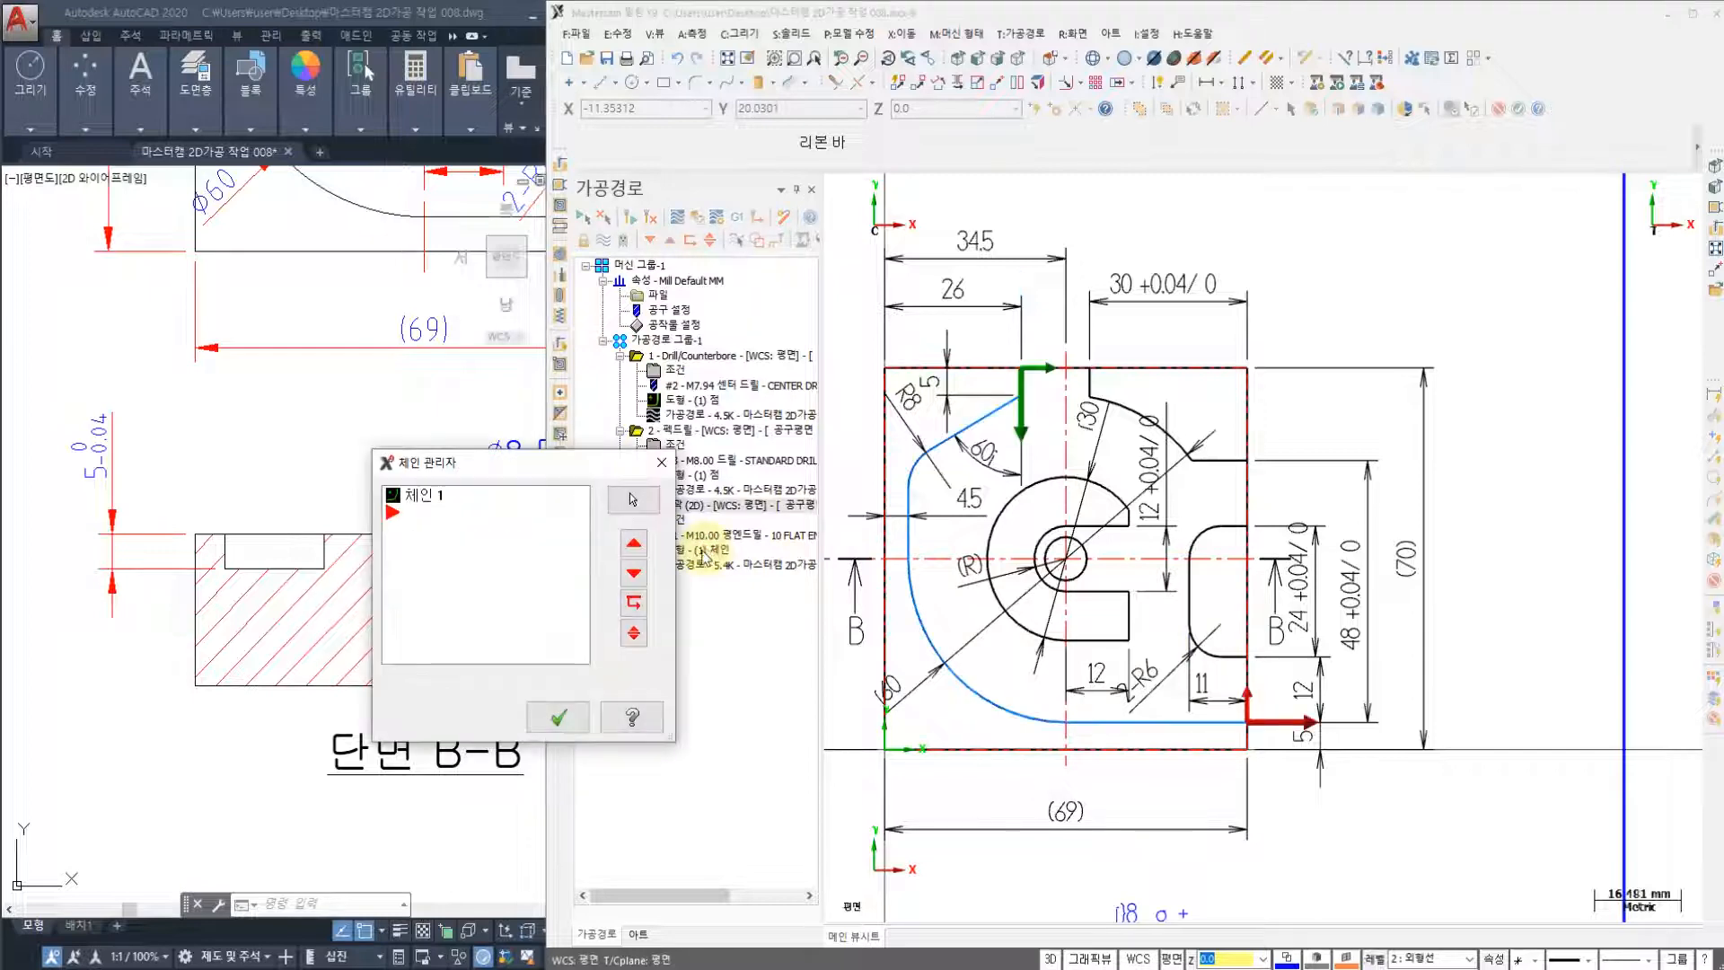
{"action": "left_click", "coordinate": [426, 497]}
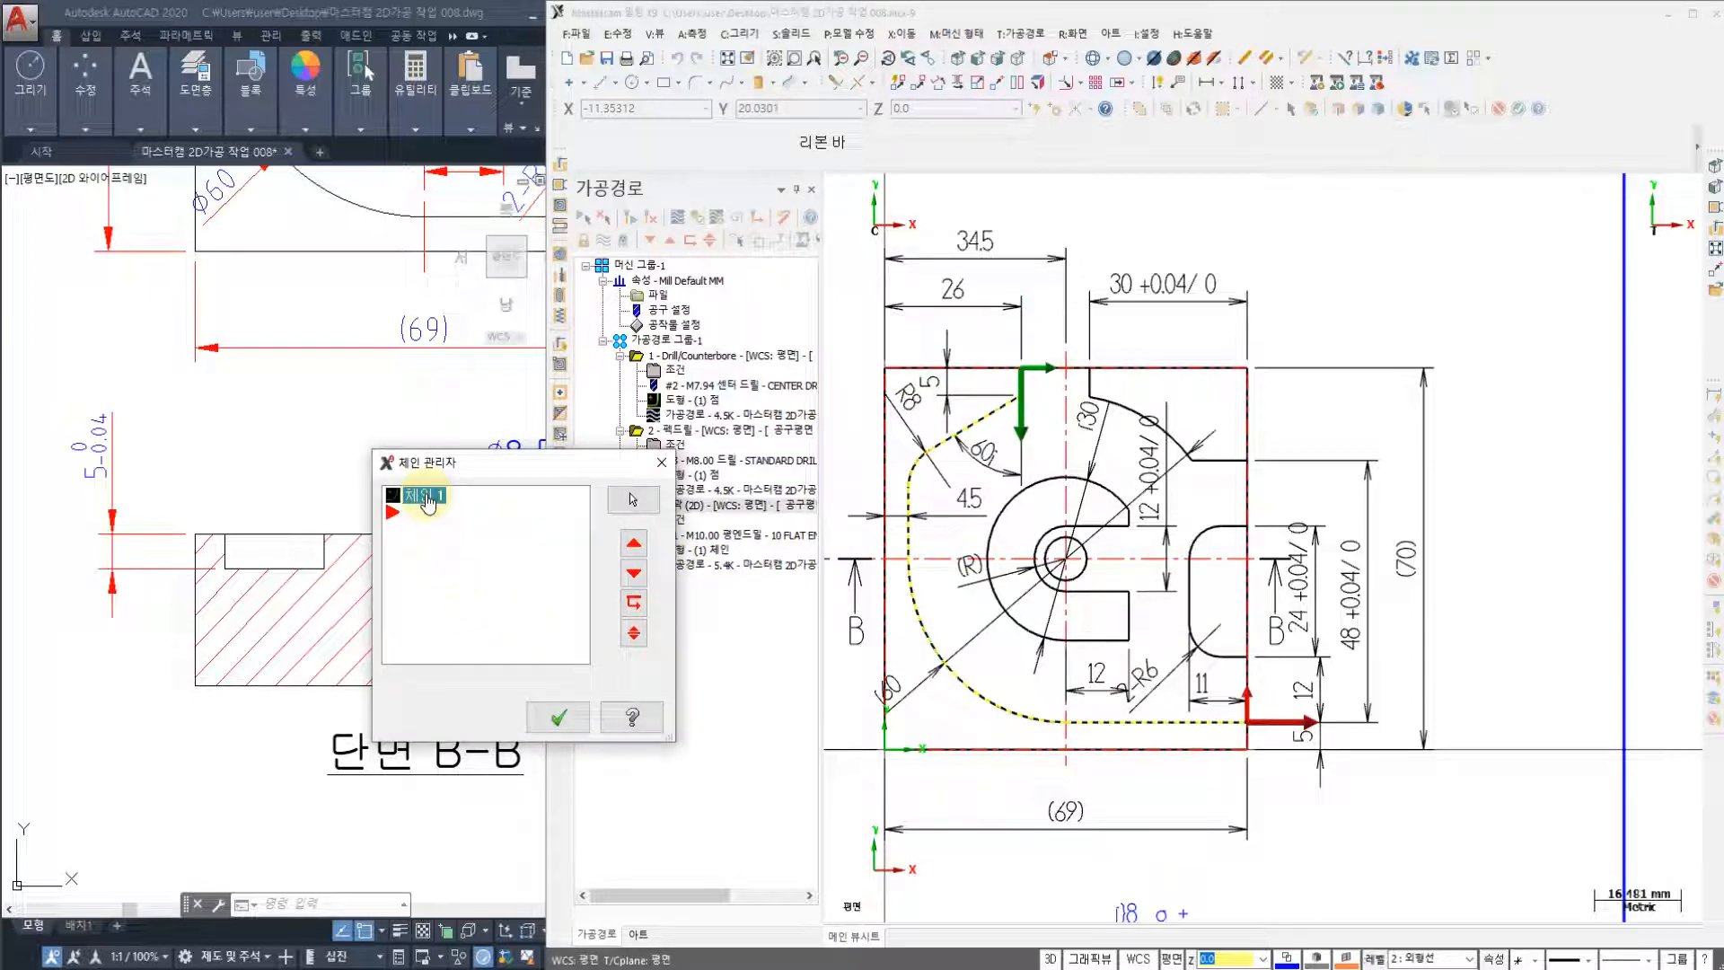
{"action": "right_click", "coordinate": [463, 532]}
{"action": "left_click", "coordinate": [526, 543]}
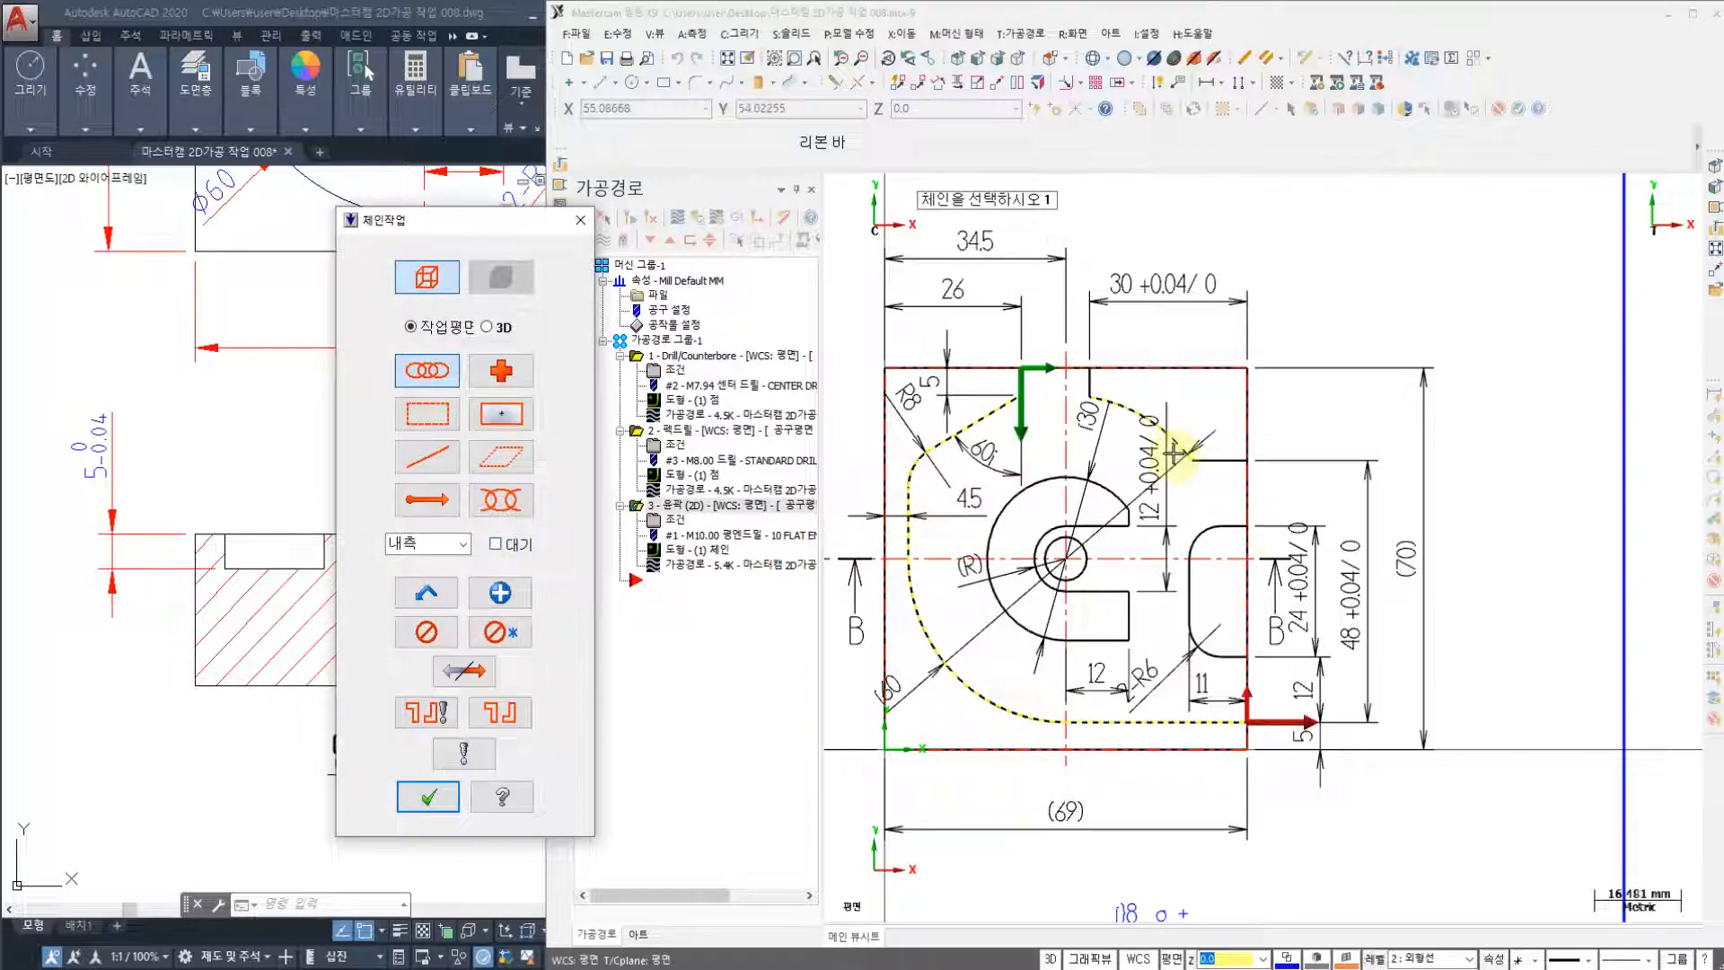
{"action": "scroll", "coordinate": [1199, 454], "scroll_direction": "up", "scroll_amount": 1}
{"action": "left_click", "coordinate": [1271, 460]}
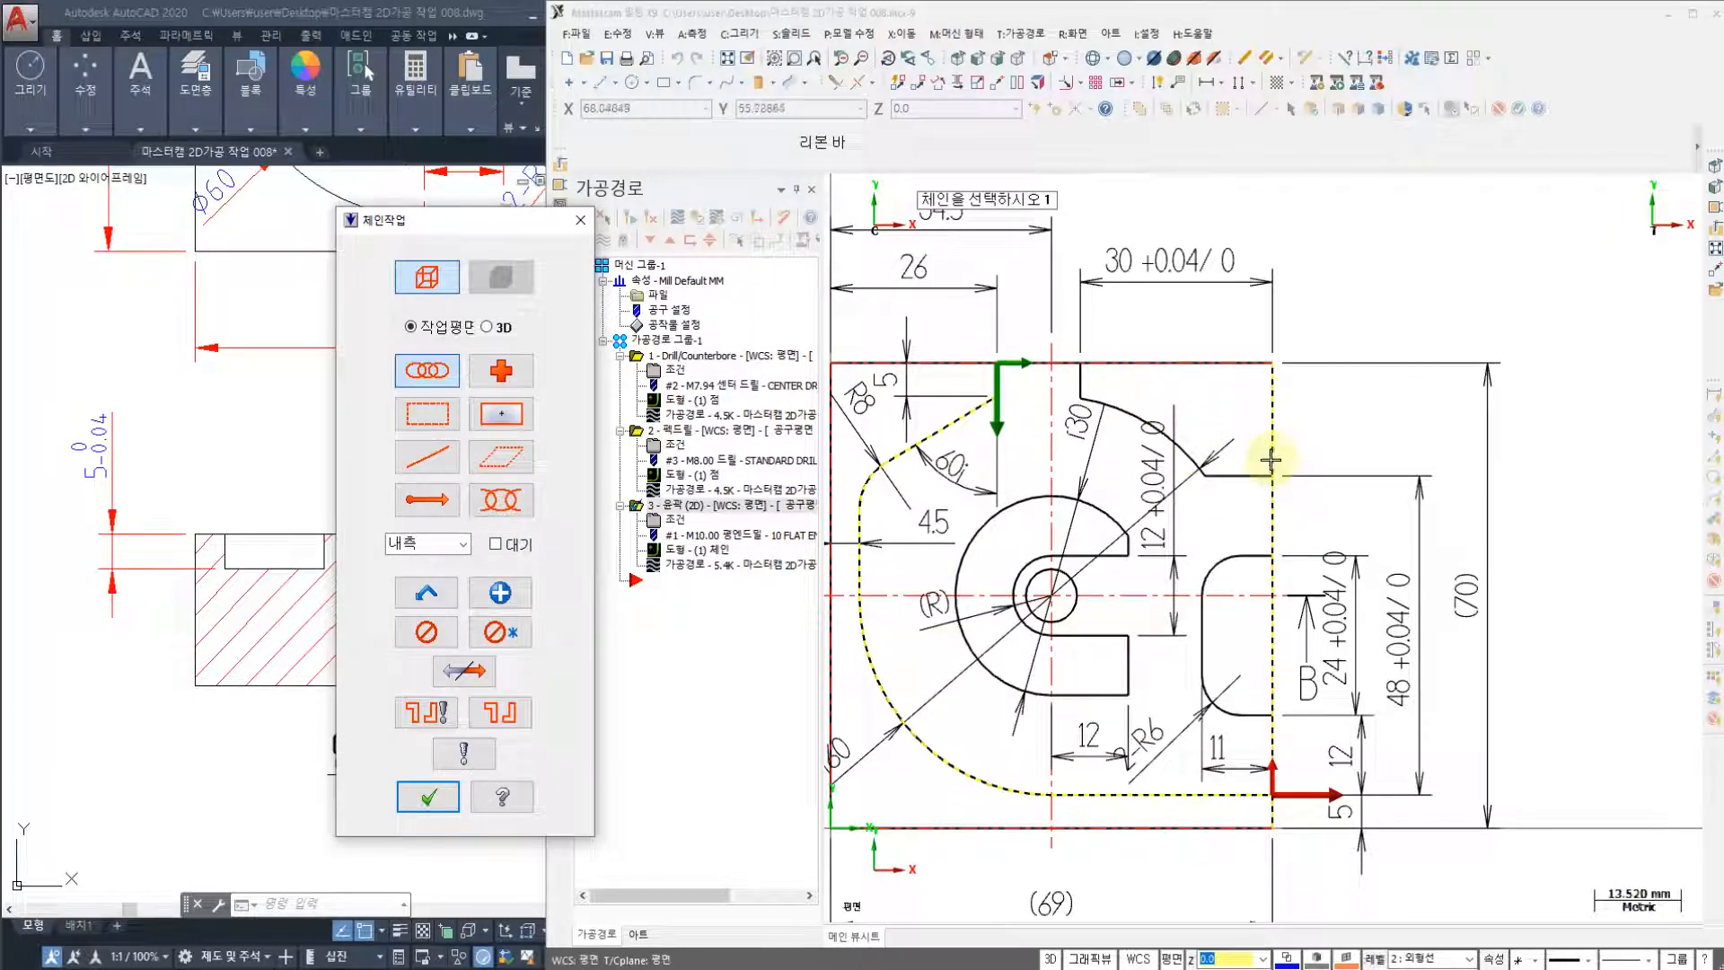
{"action": "left_click", "coordinate": [1271, 493]}
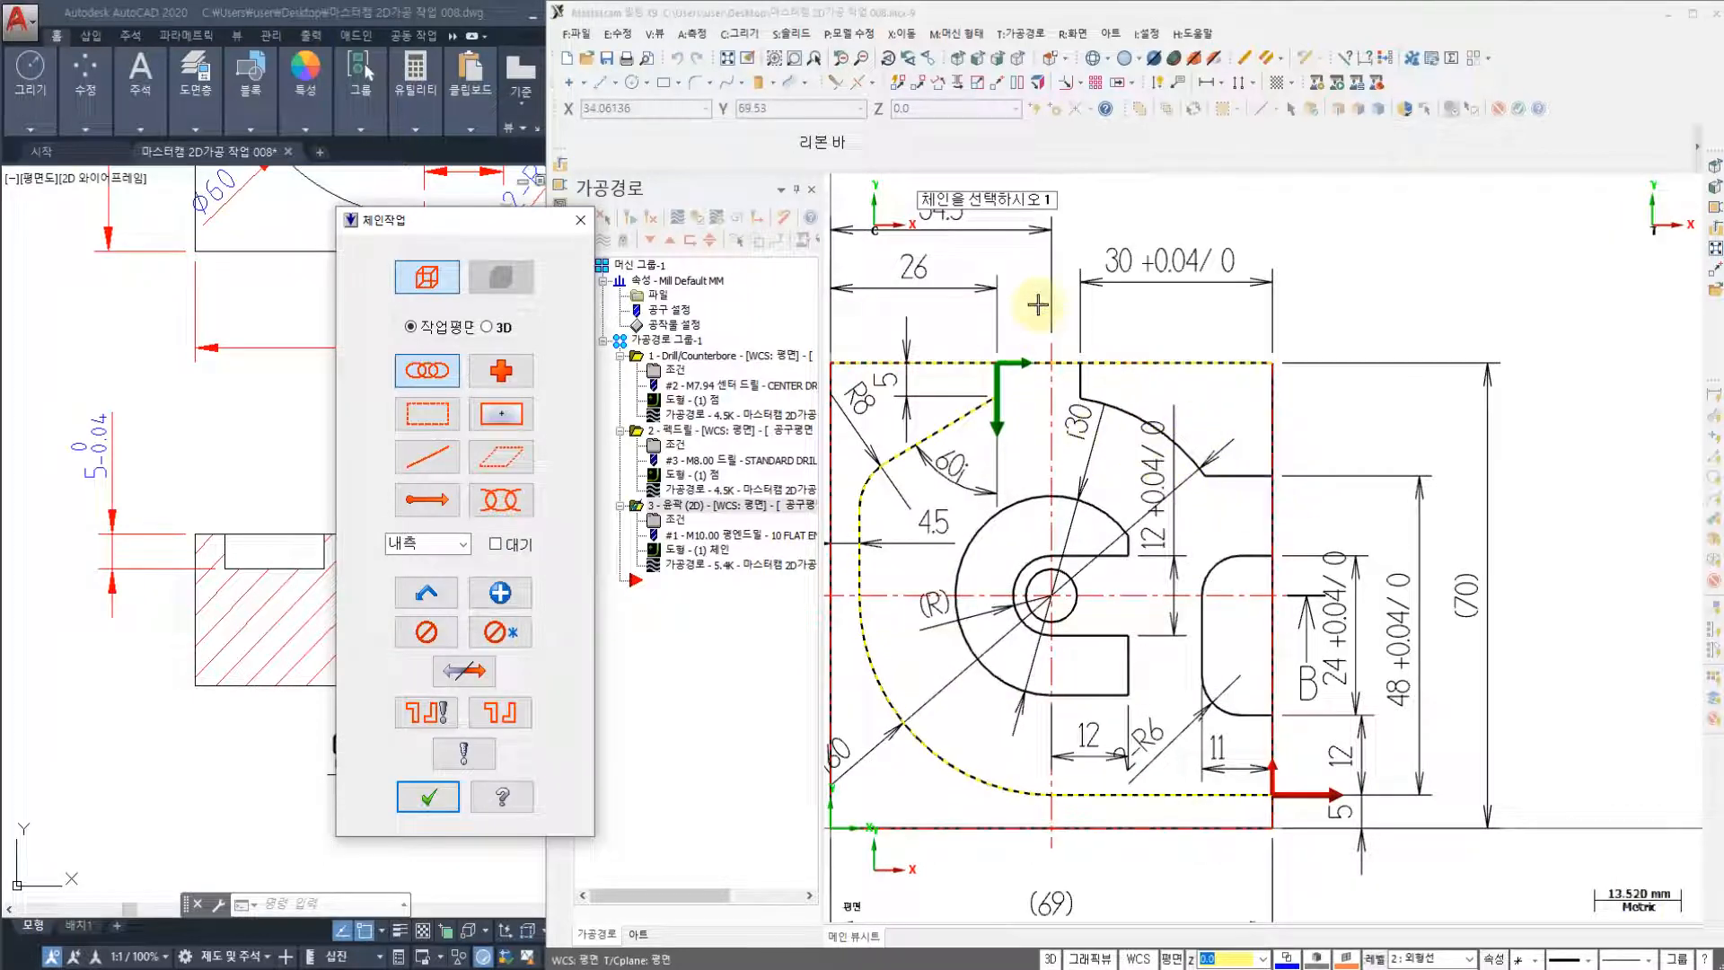
{"action": "left_click", "coordinate": [1261, 479]}
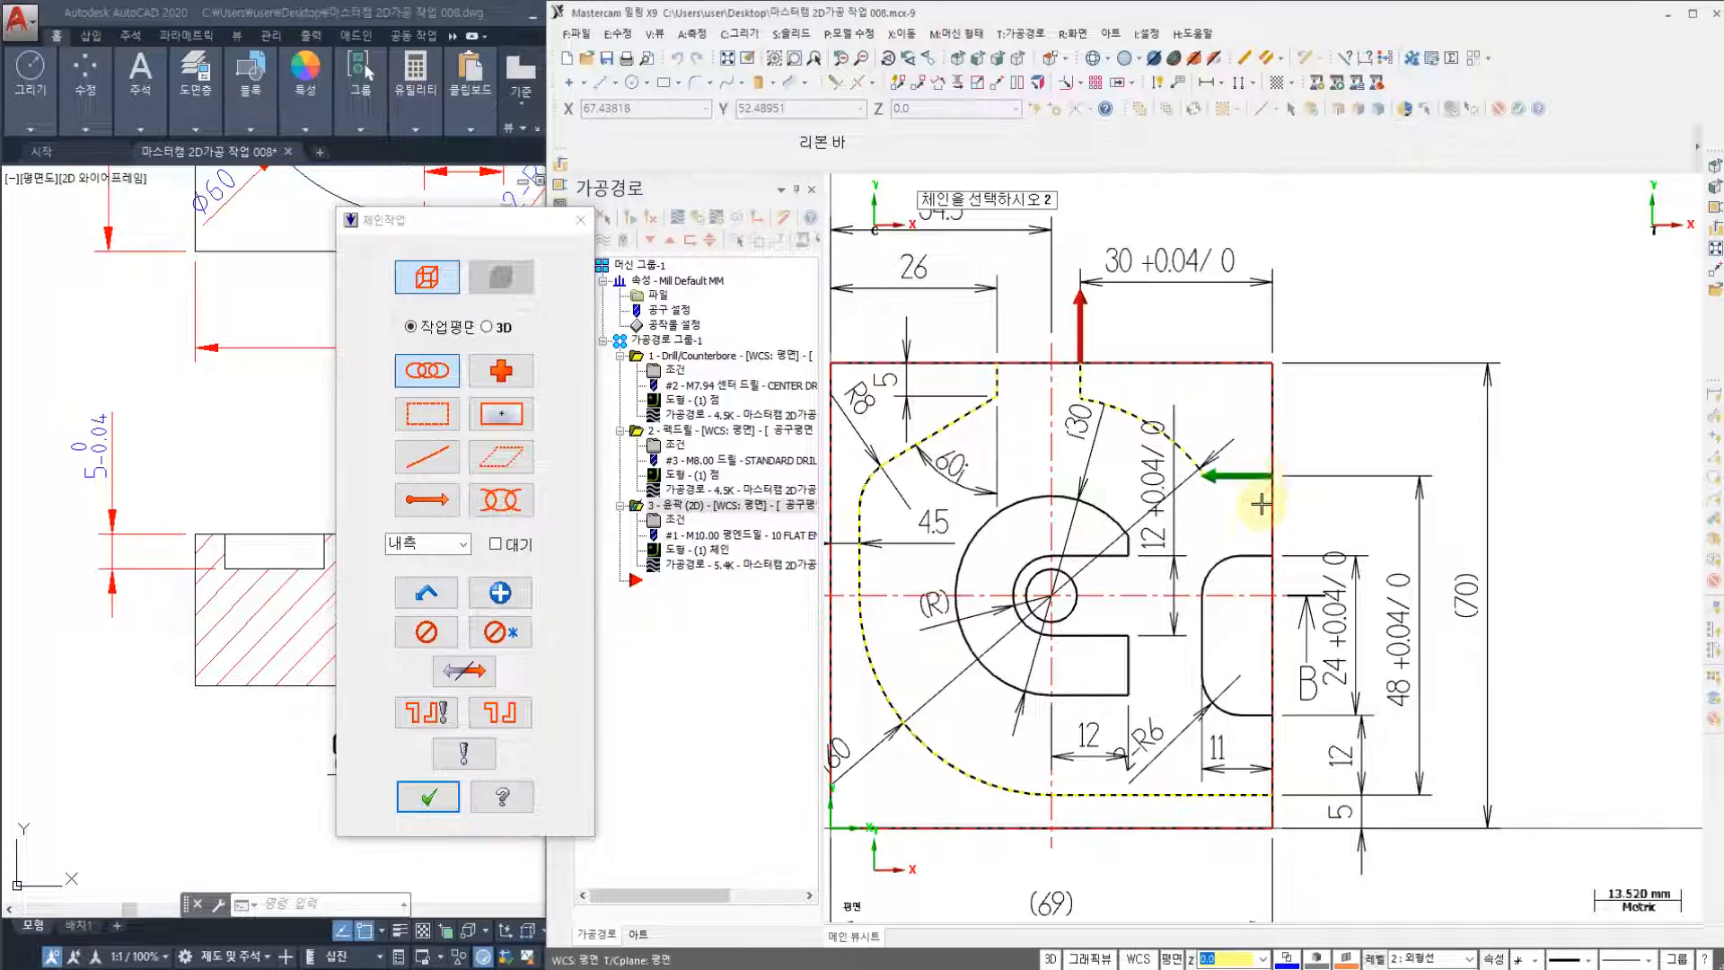
{"action": "left_click", "coordinate": [1082, 359]}
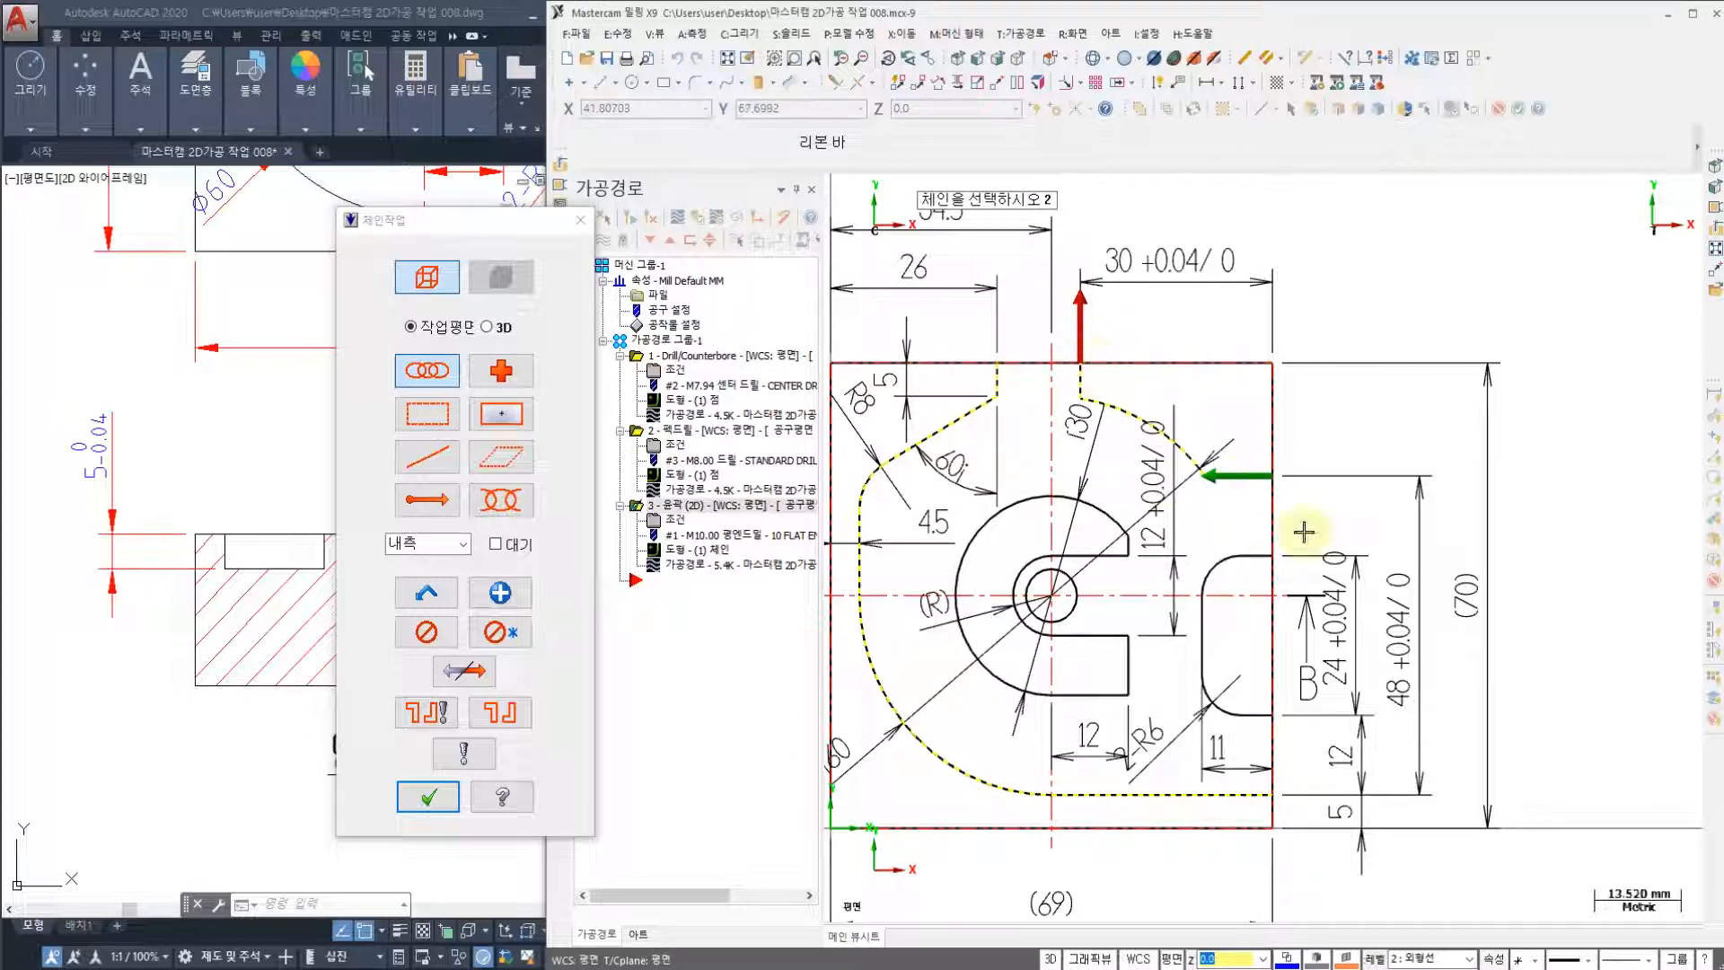
- Add the right-edge notch with the 2-R6 corners as a third chain, starting from its lower edge, and regenerate the contour
{"action": "left_click", "coordinate": [1265, 716]}
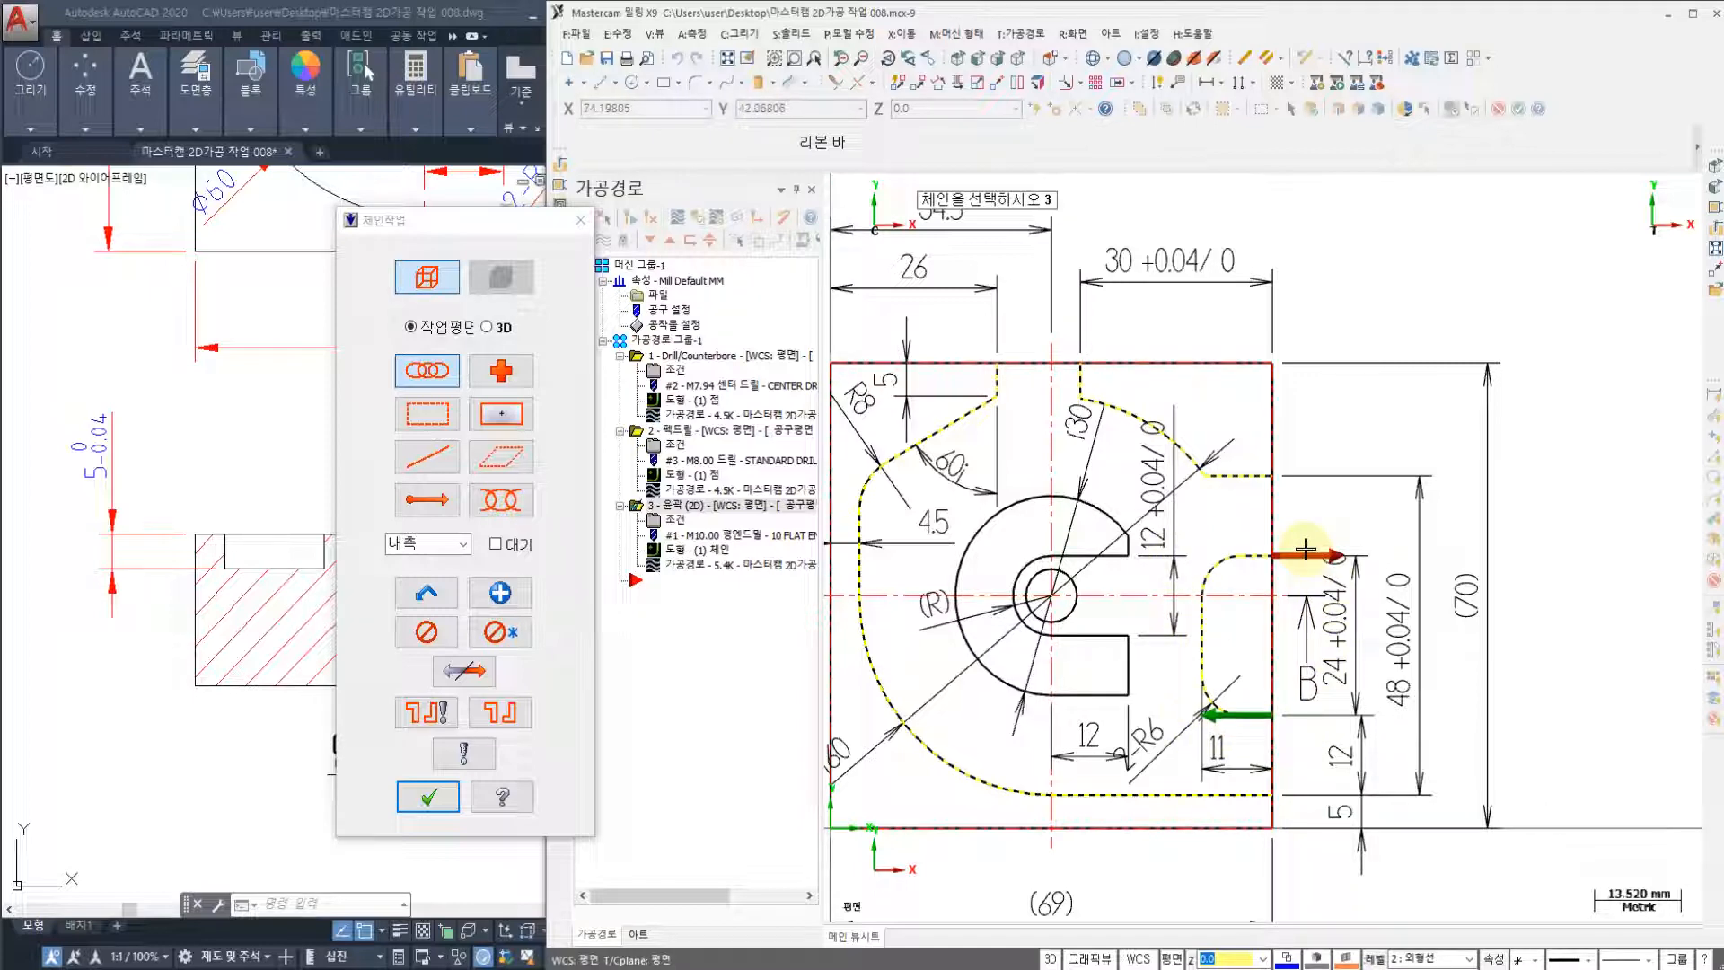
{"action": "left_click", "coordinate": [428, 800]}
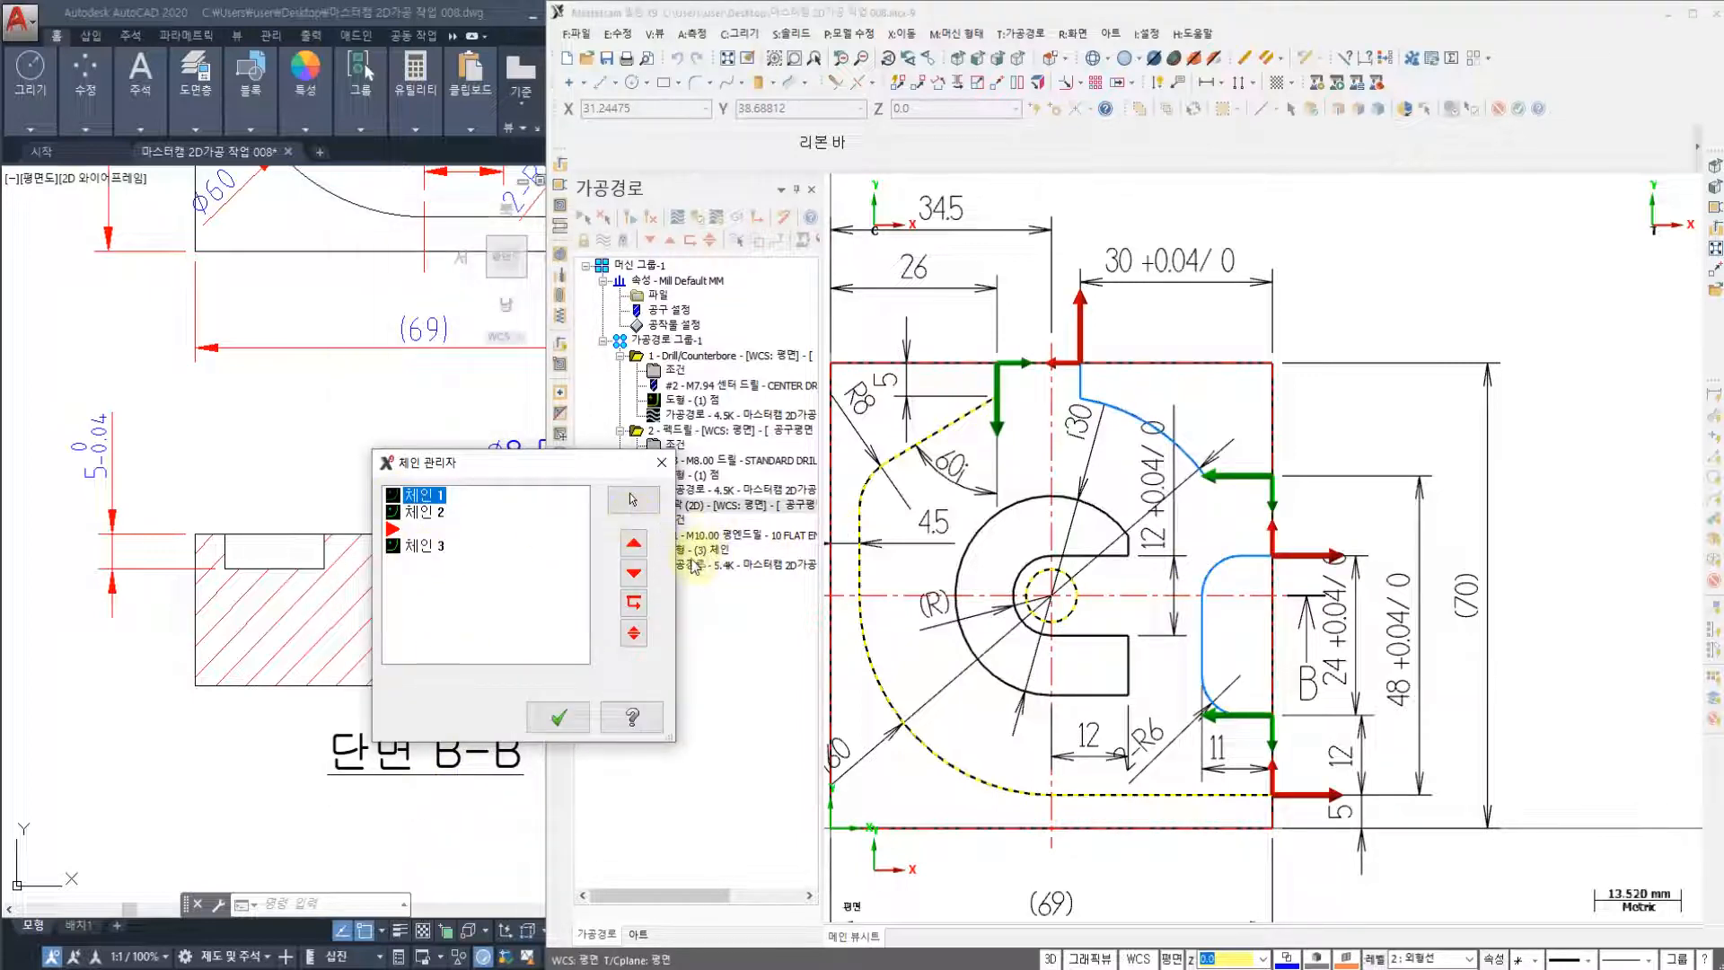
{"action": "left_click", "coordinate": [559, 717]}
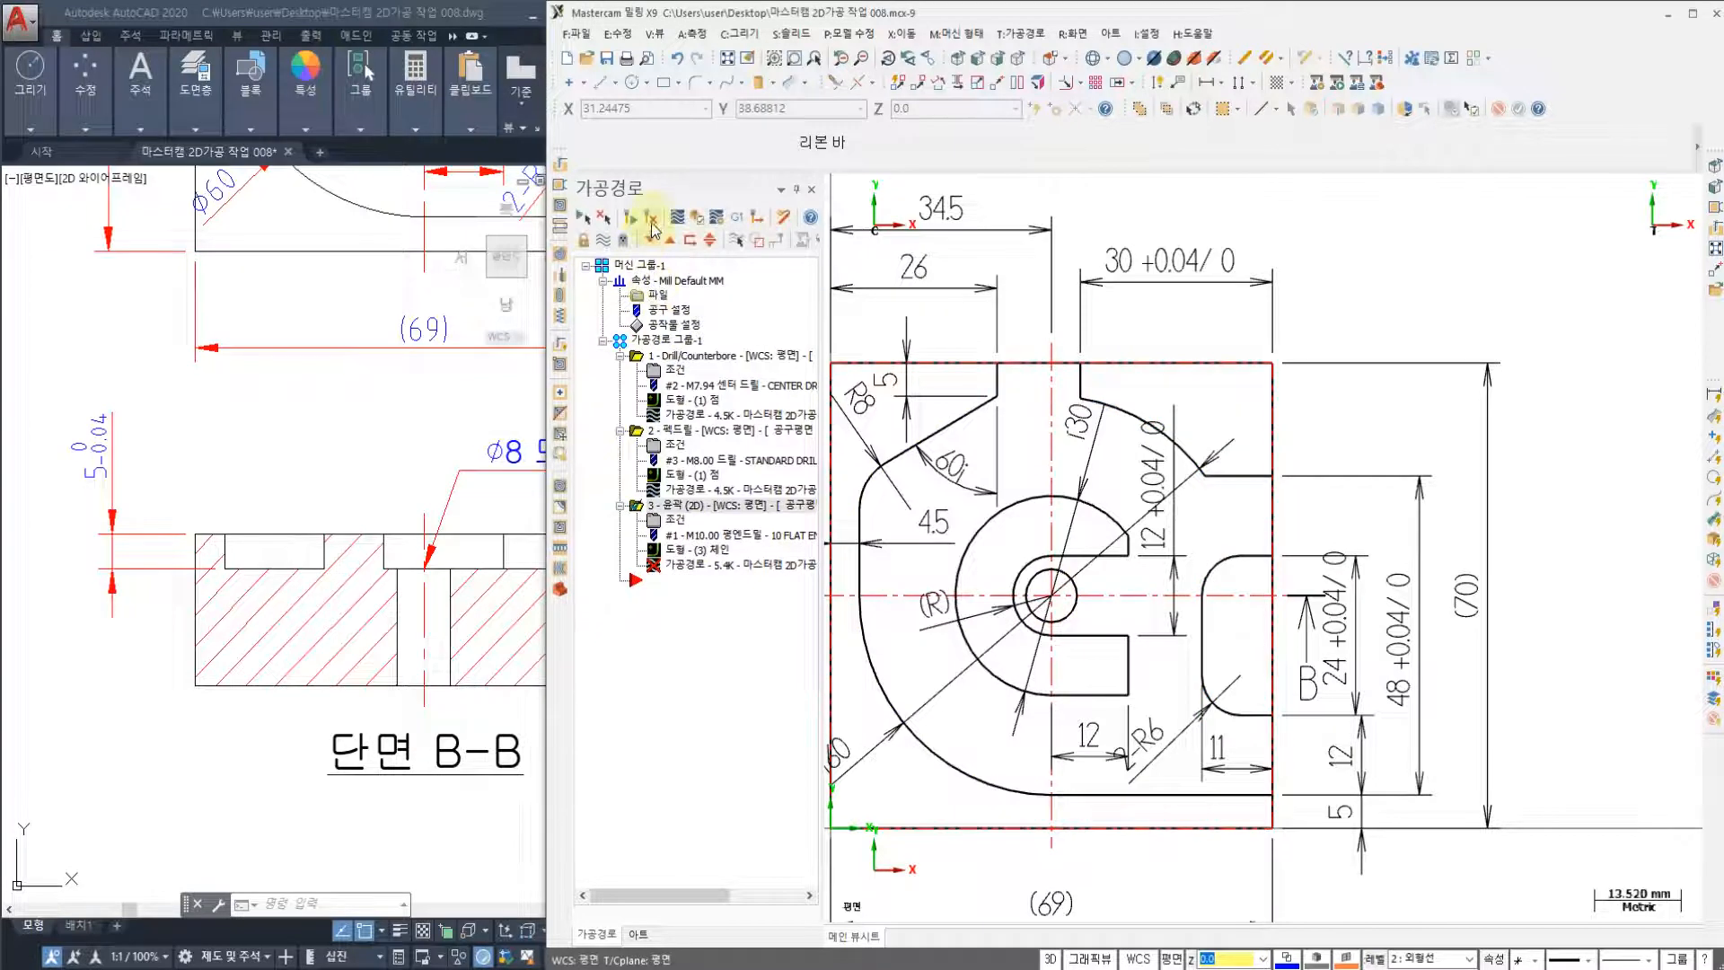
{"action": "left_click", "coordinate": [653, 222]}
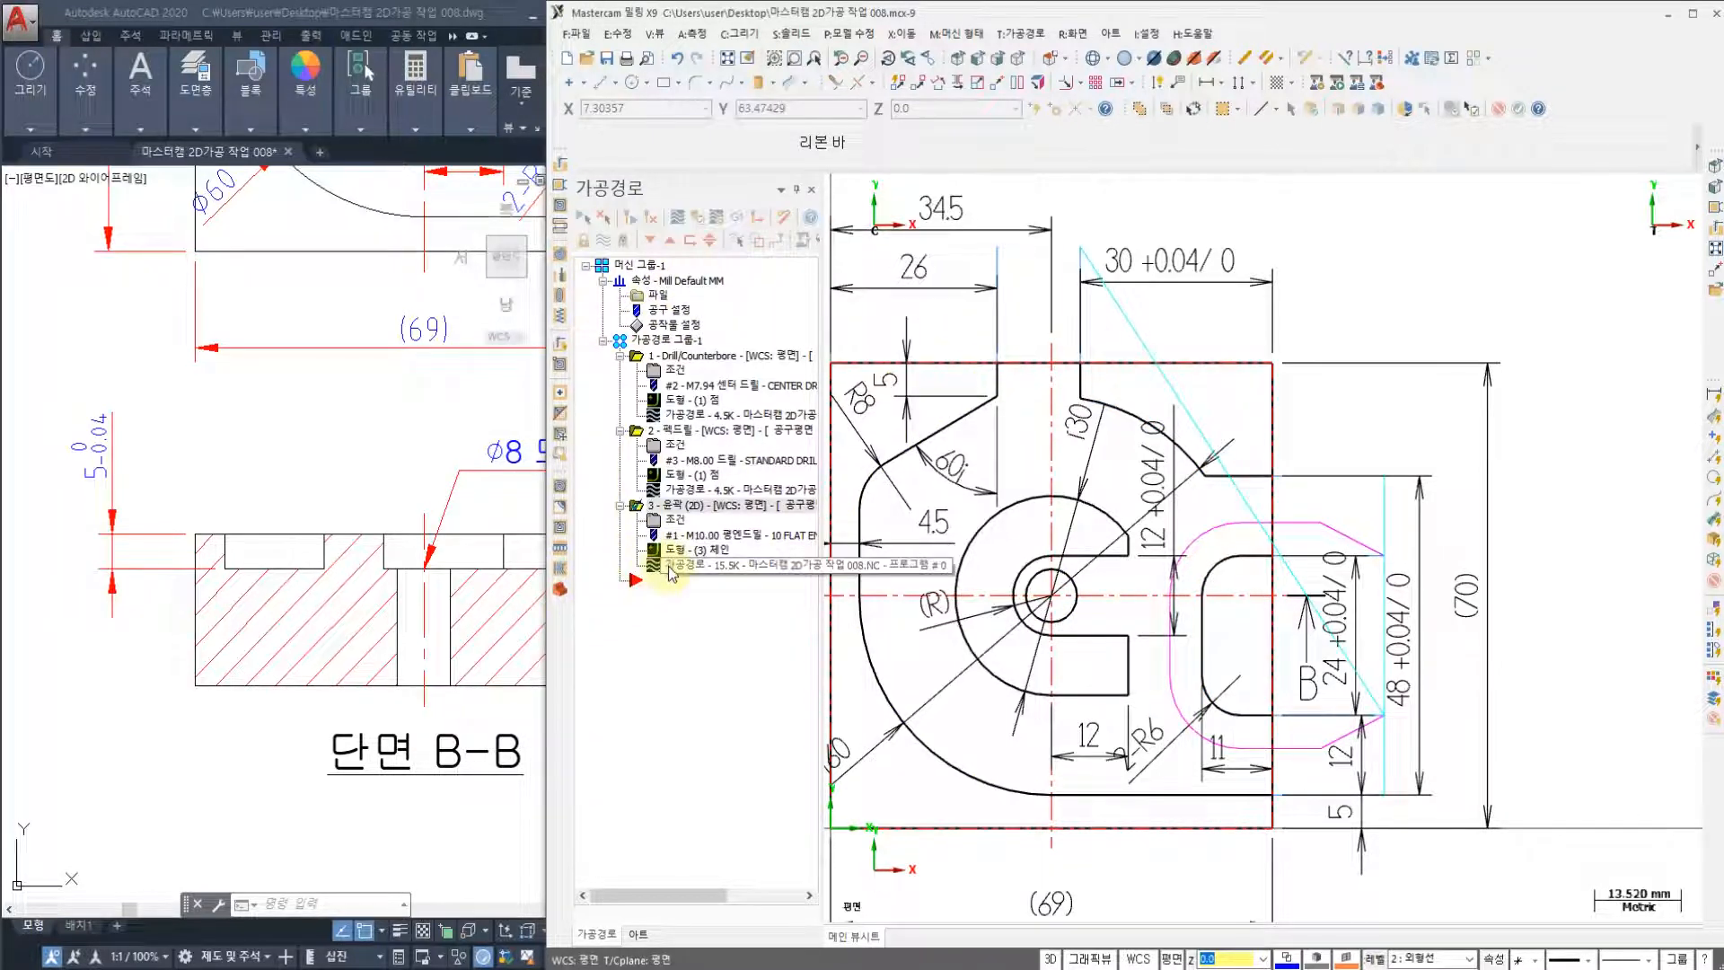
- Backplot the three-chain contour at an adjusted playback speed, check the tool's sweep along each profile, and close the backplot
{"action": "left_click", "coordinate": [669, 567]}
{"action": "left_click", "coordinate": [834, 189]}
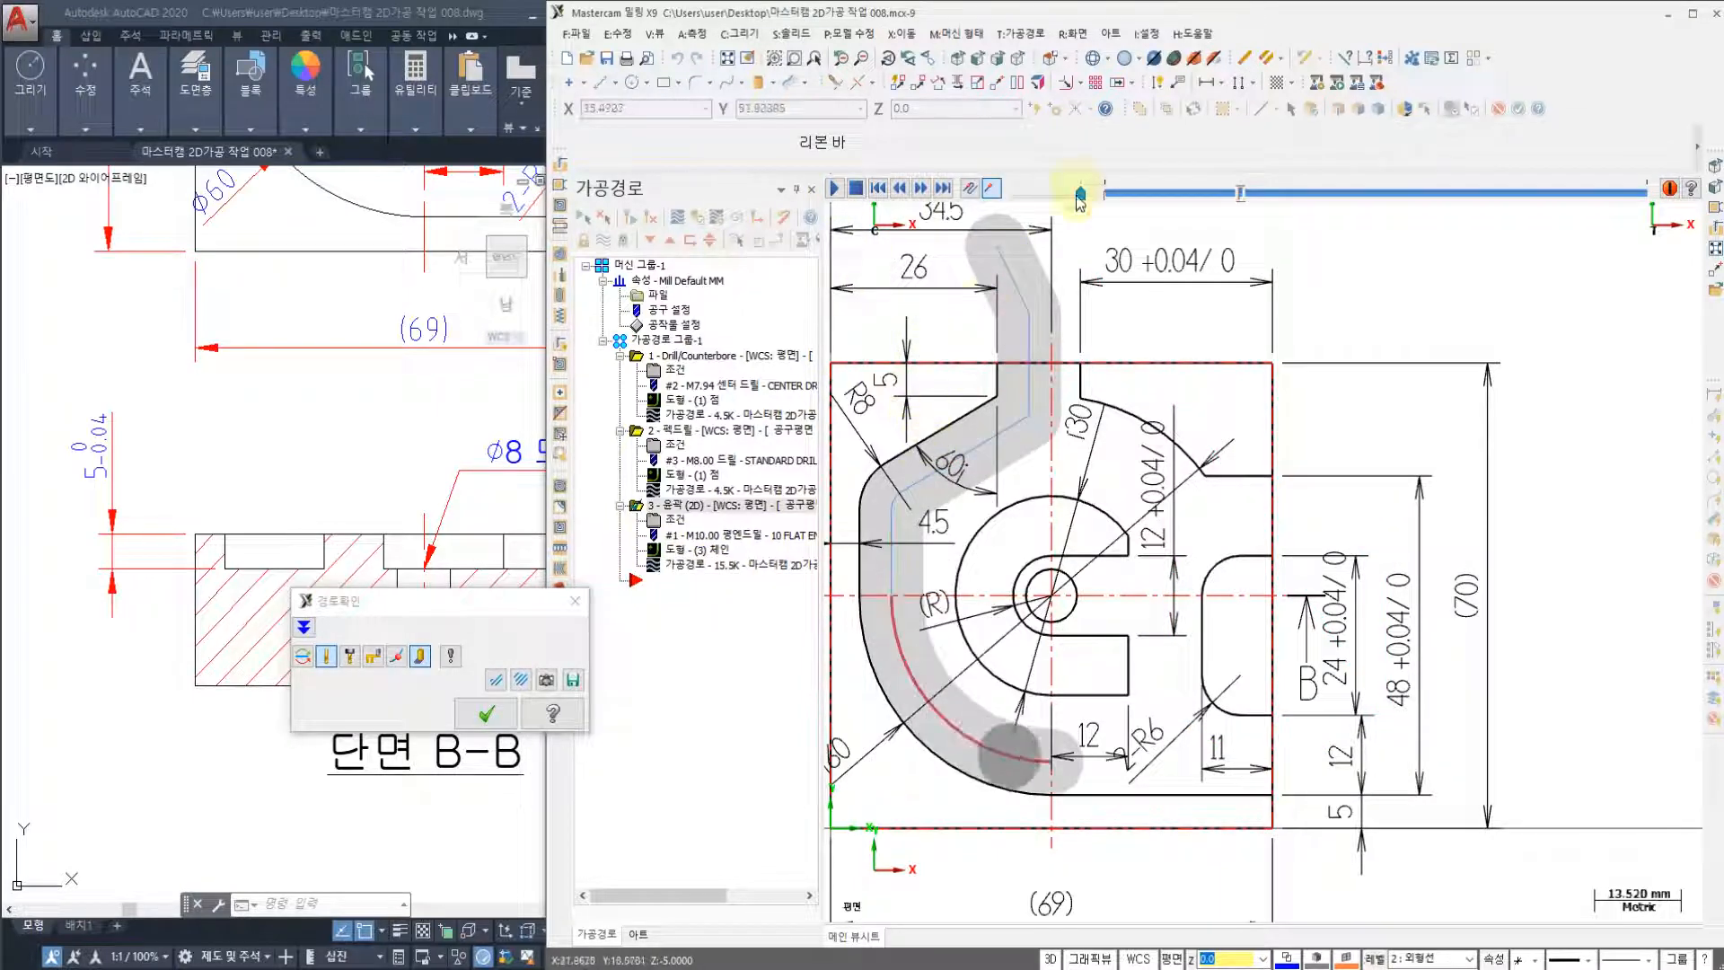
{"action": "left_click_drag", "start_coordinate": [1068, 203], "coordinate": [1057, 200]}
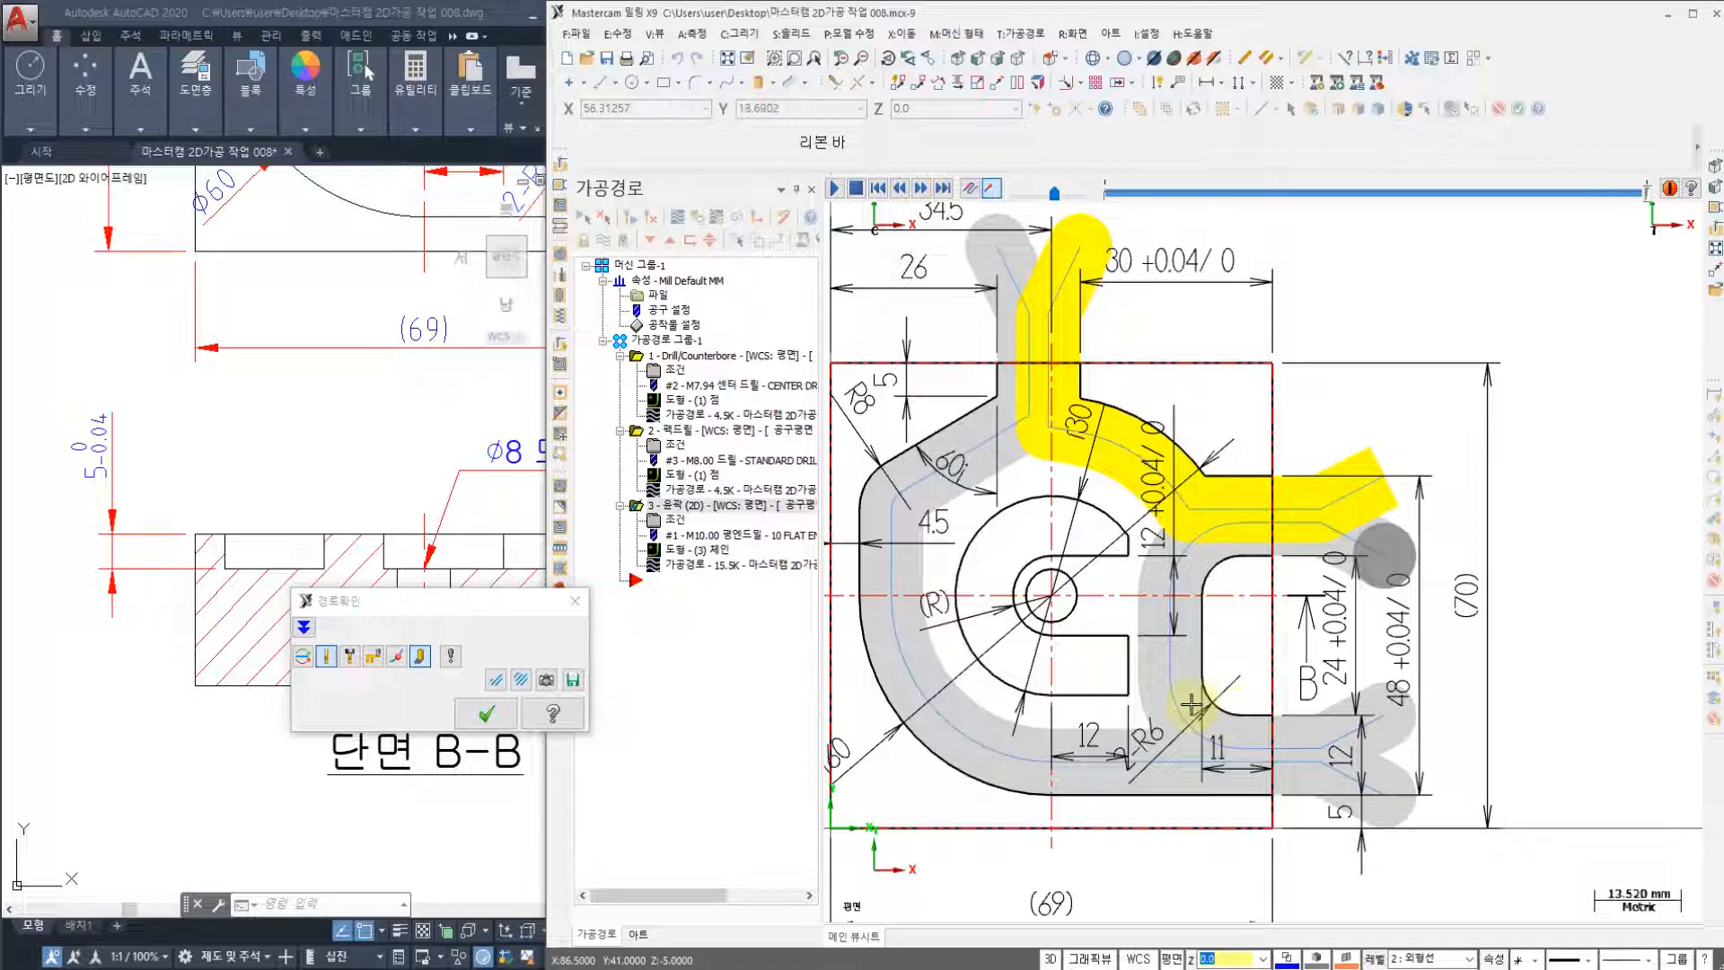
{"action": "left_click", "coordinate": [488, 723]}
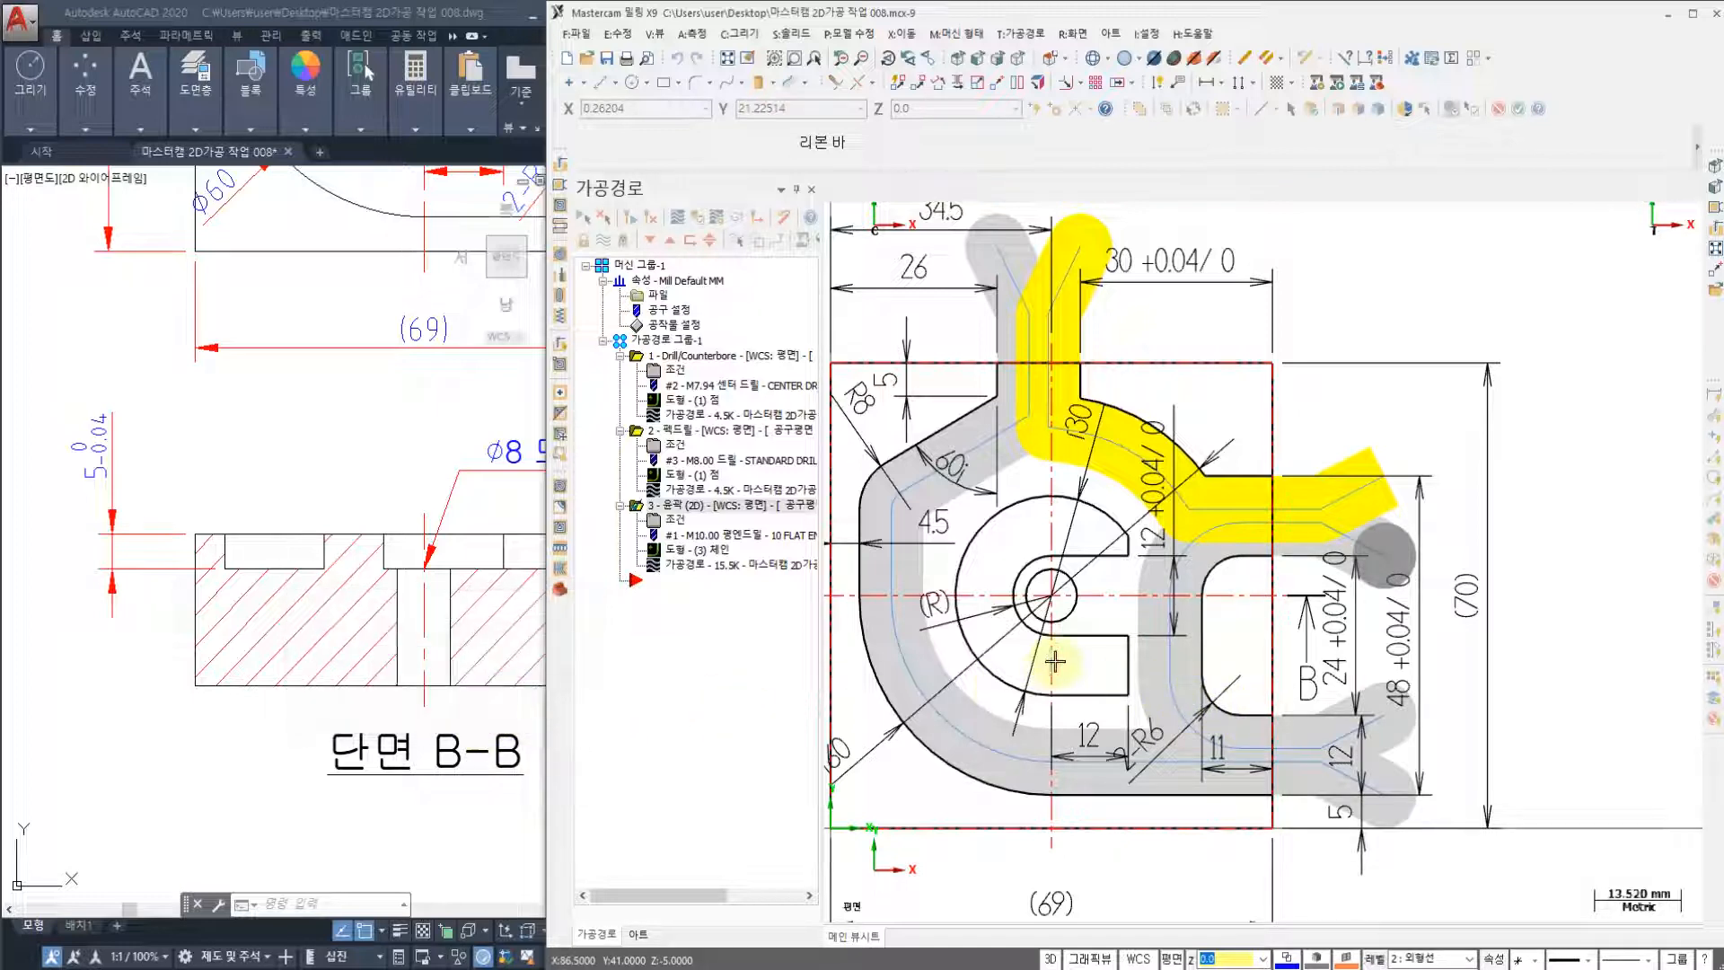
- Create a new 2D contour toolpath on the C-shaped island, chaining it clockwise from its straight lower edge
{"action": "scroll", "coordinate": [1033, 629], "scroll_direction": "up", "scroll_amount": 3}
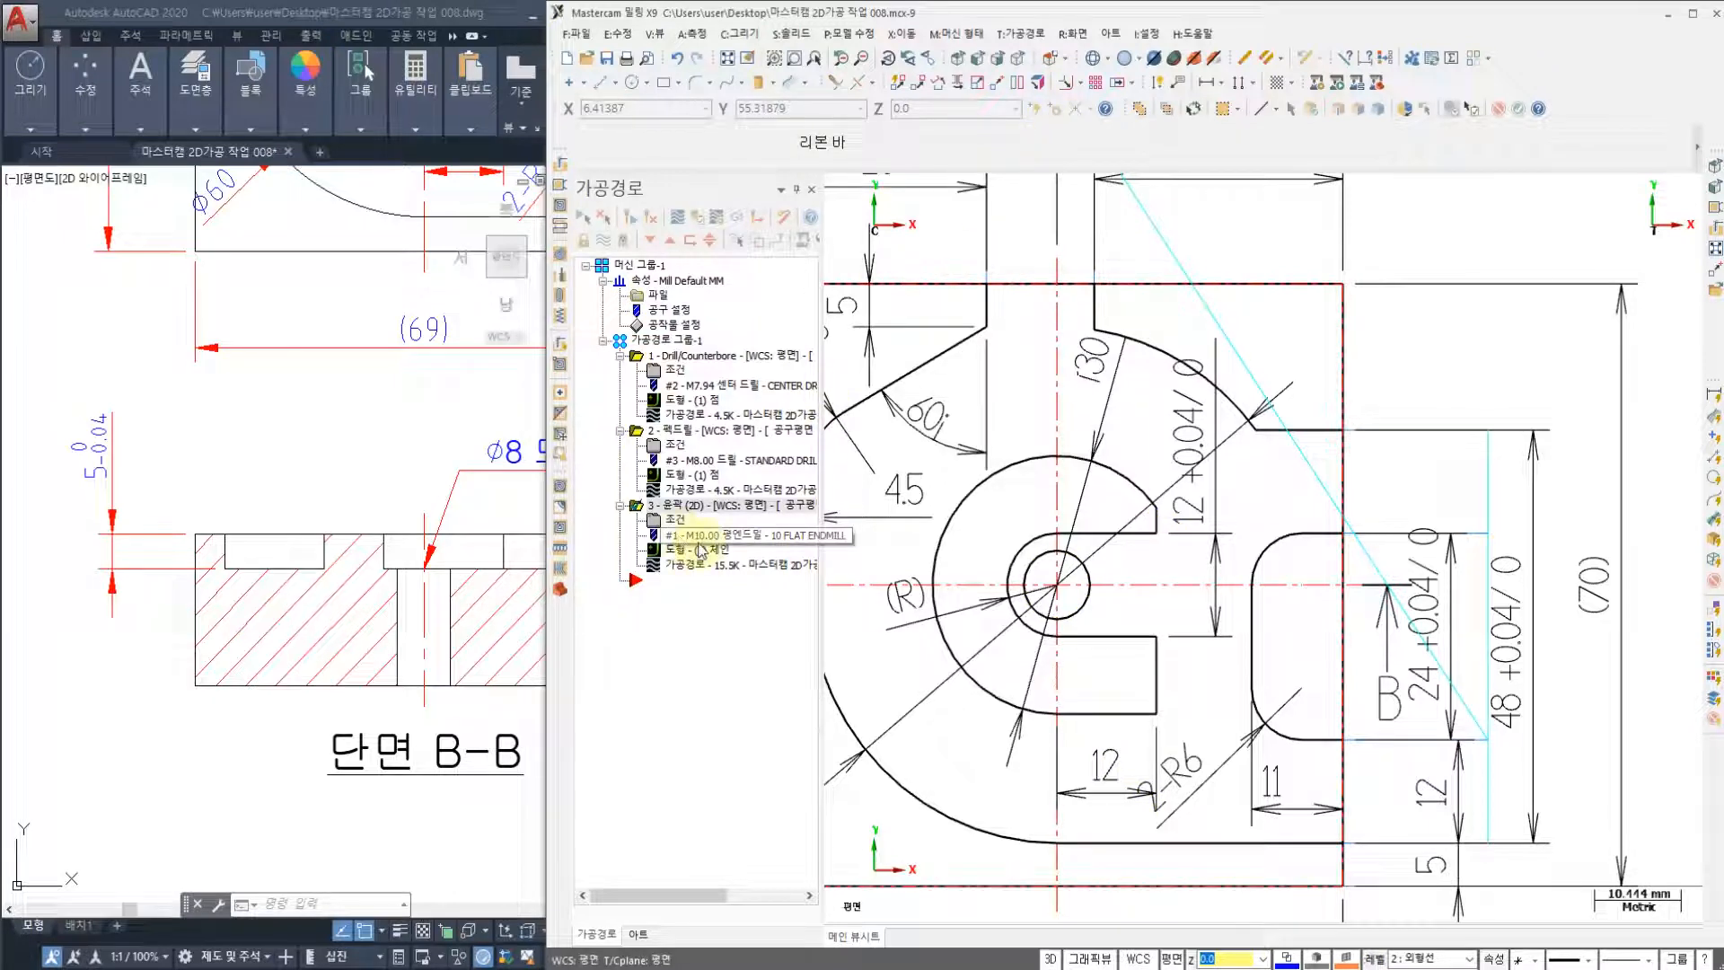
{"action": "scroll", "coordinate": [1076, 517], "scroll_direction": "down", "scroll_amount": 1}
{"action": "left_click", "coordinate": [987, 222]}
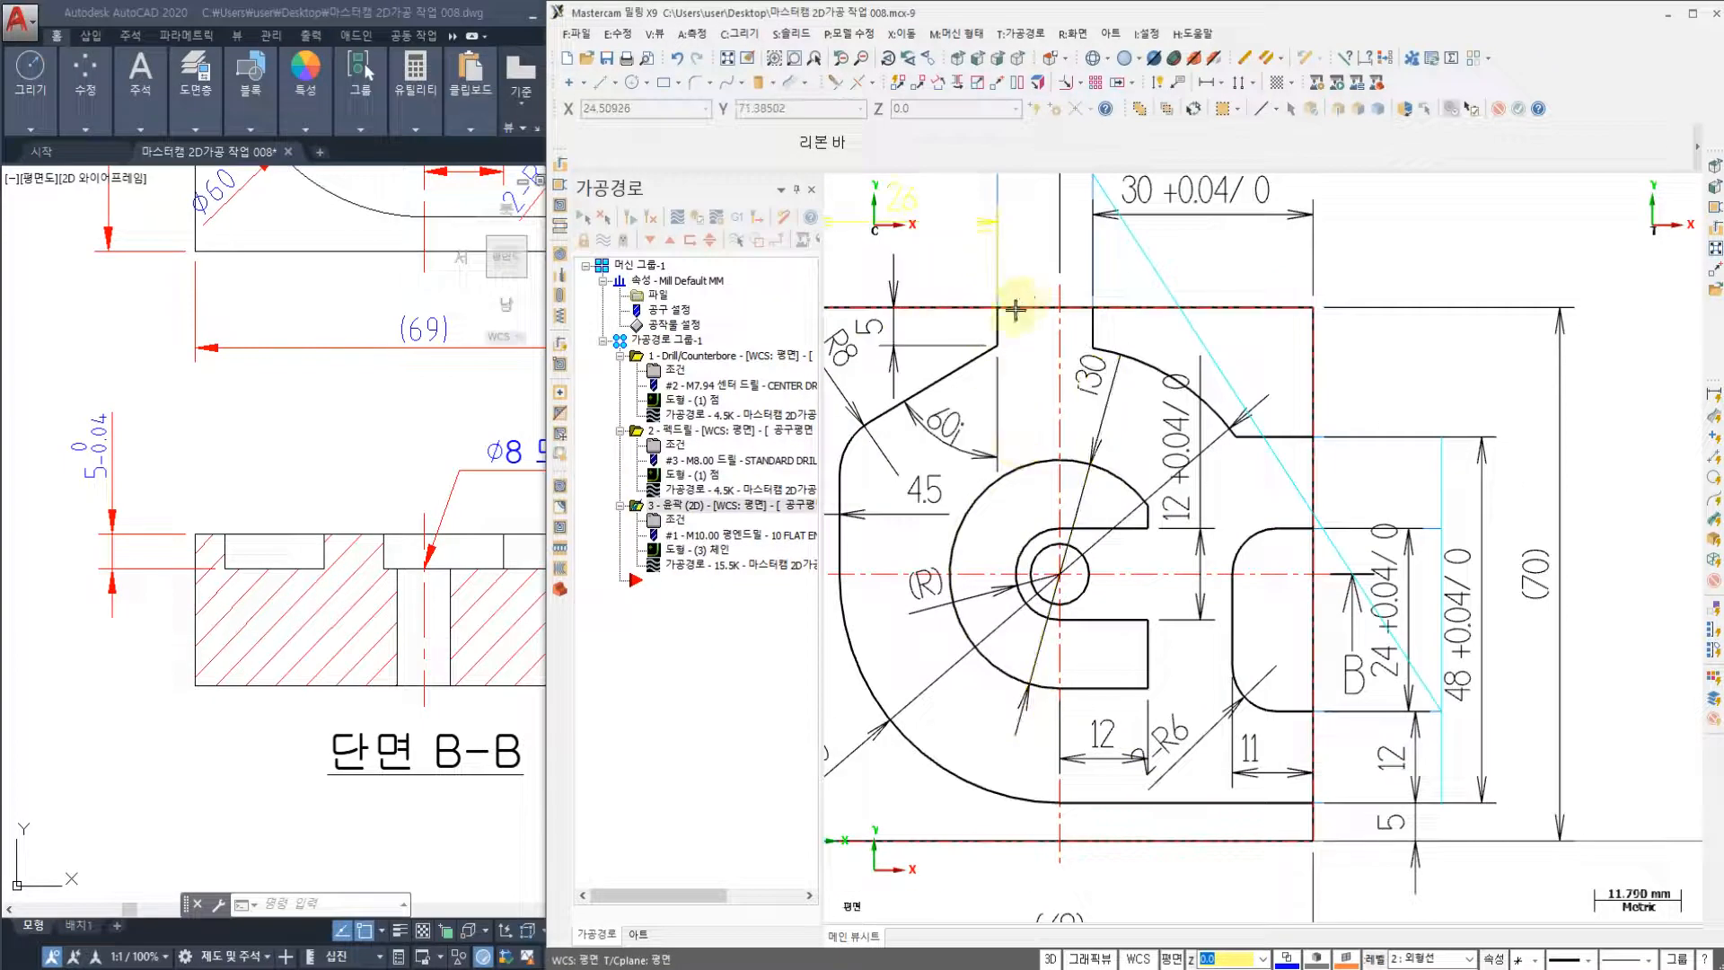
{"action": "left_click", "coordinate": [1030, 35]}
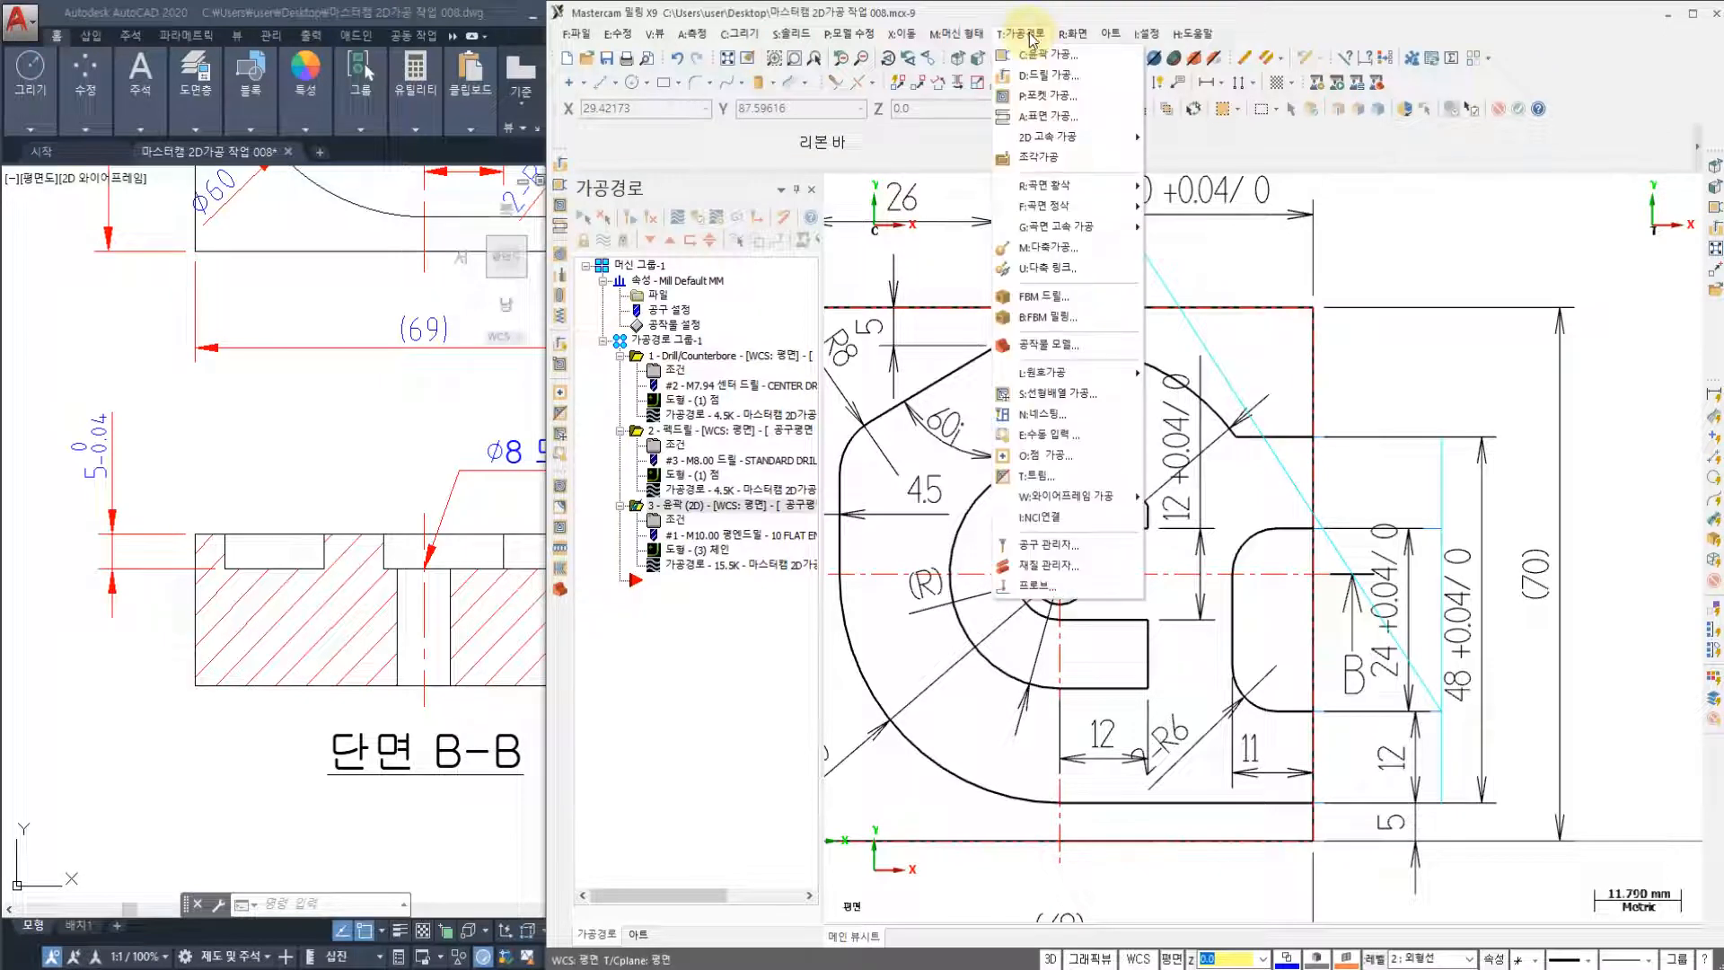
{"action": "left_click", "coordinate": [1046, 54]}
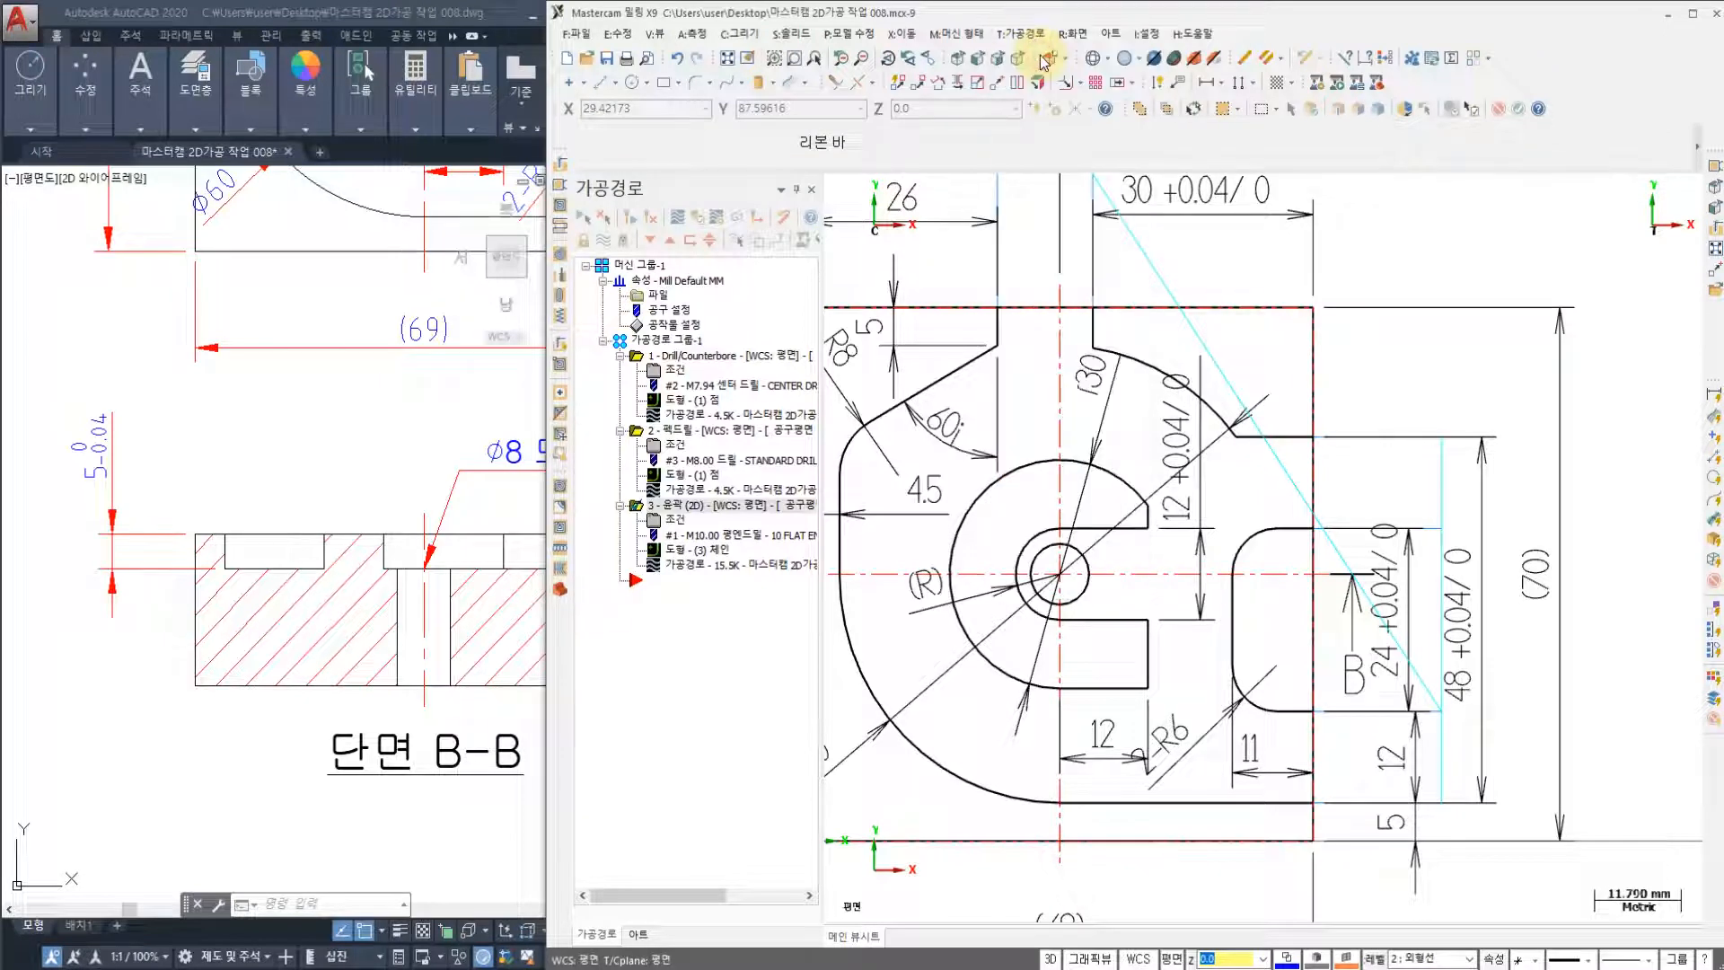
{"action": "left_click", "coordinate": [1132, 694]}
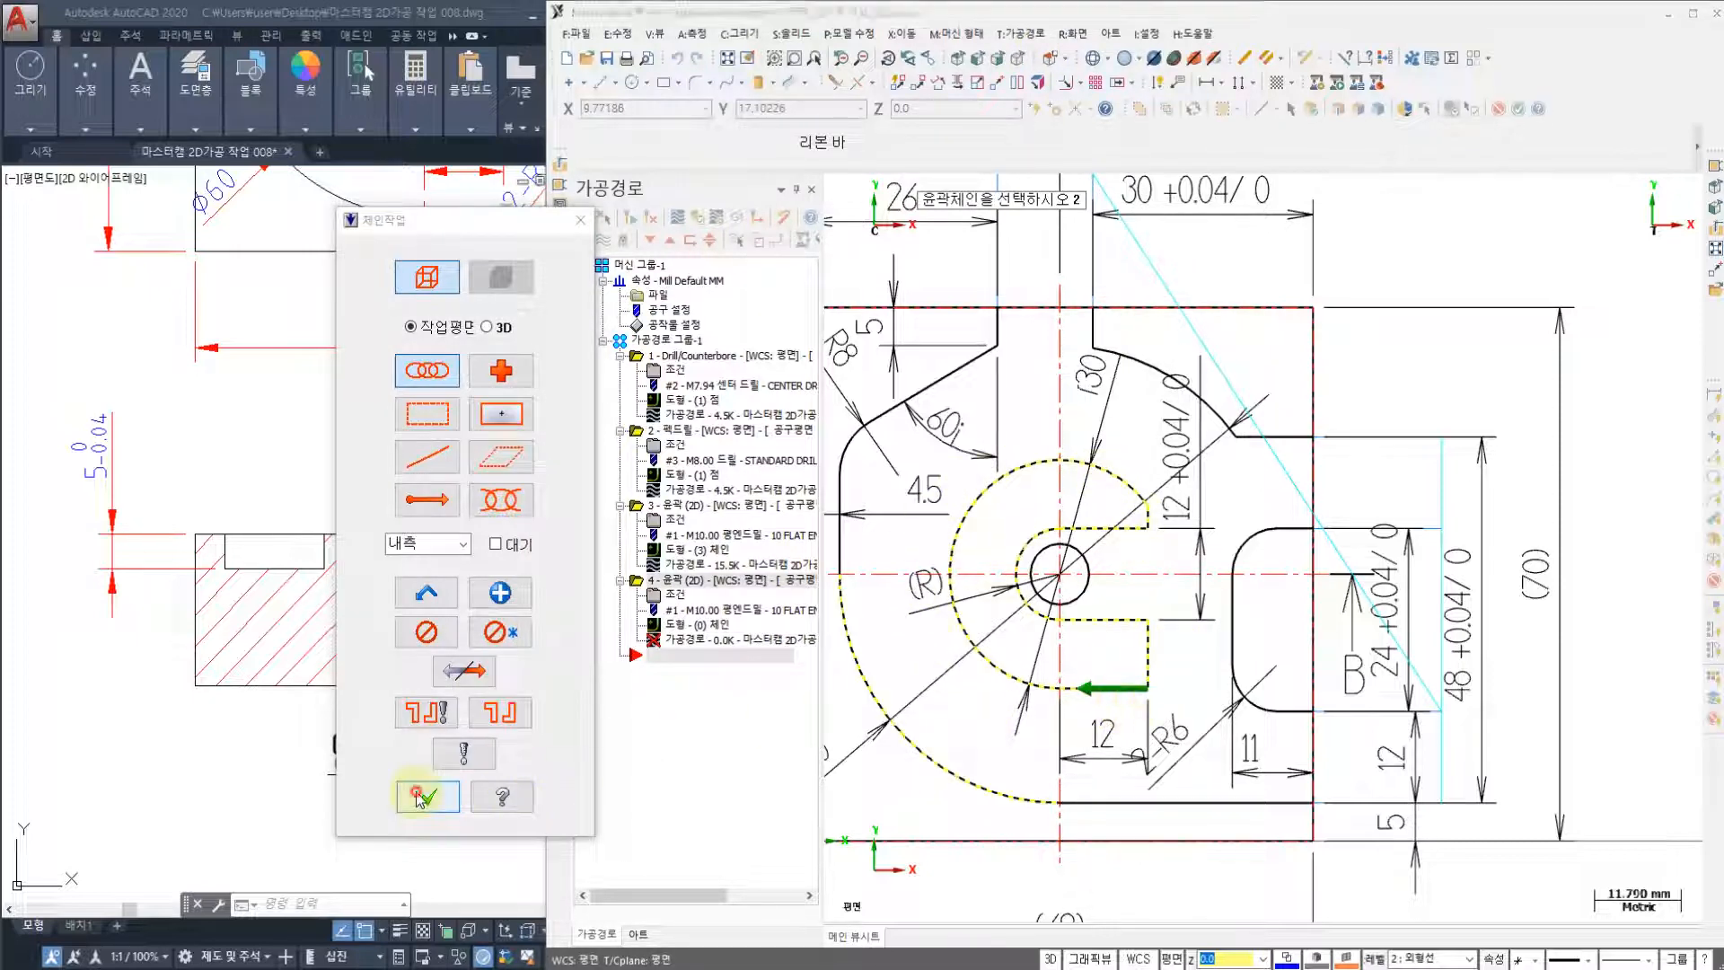
{"action": "left_click", "coordinate": [428, 796]}
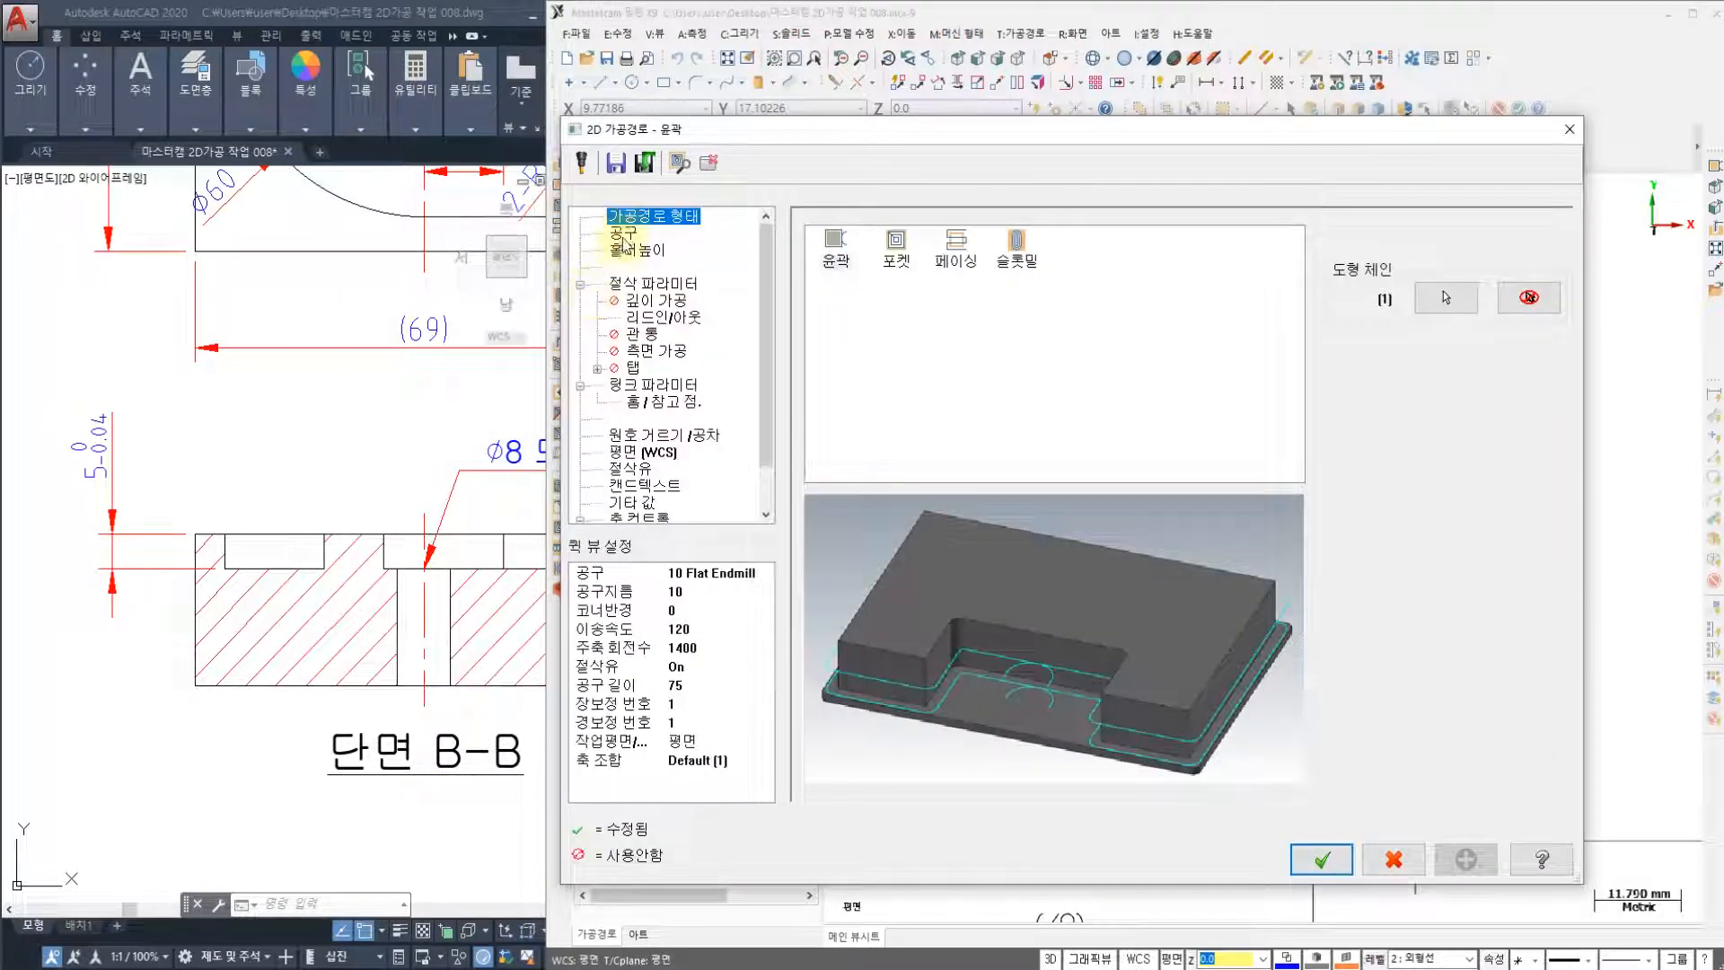
- Assign the 10 mm flat end mill to the island contour, set an absolute cutting depth of -5, and generate the toolpath
{"action": "left_click", "coordinate": [628, 235]}
{"action": "left_click", "coordinate": [862, 274]}
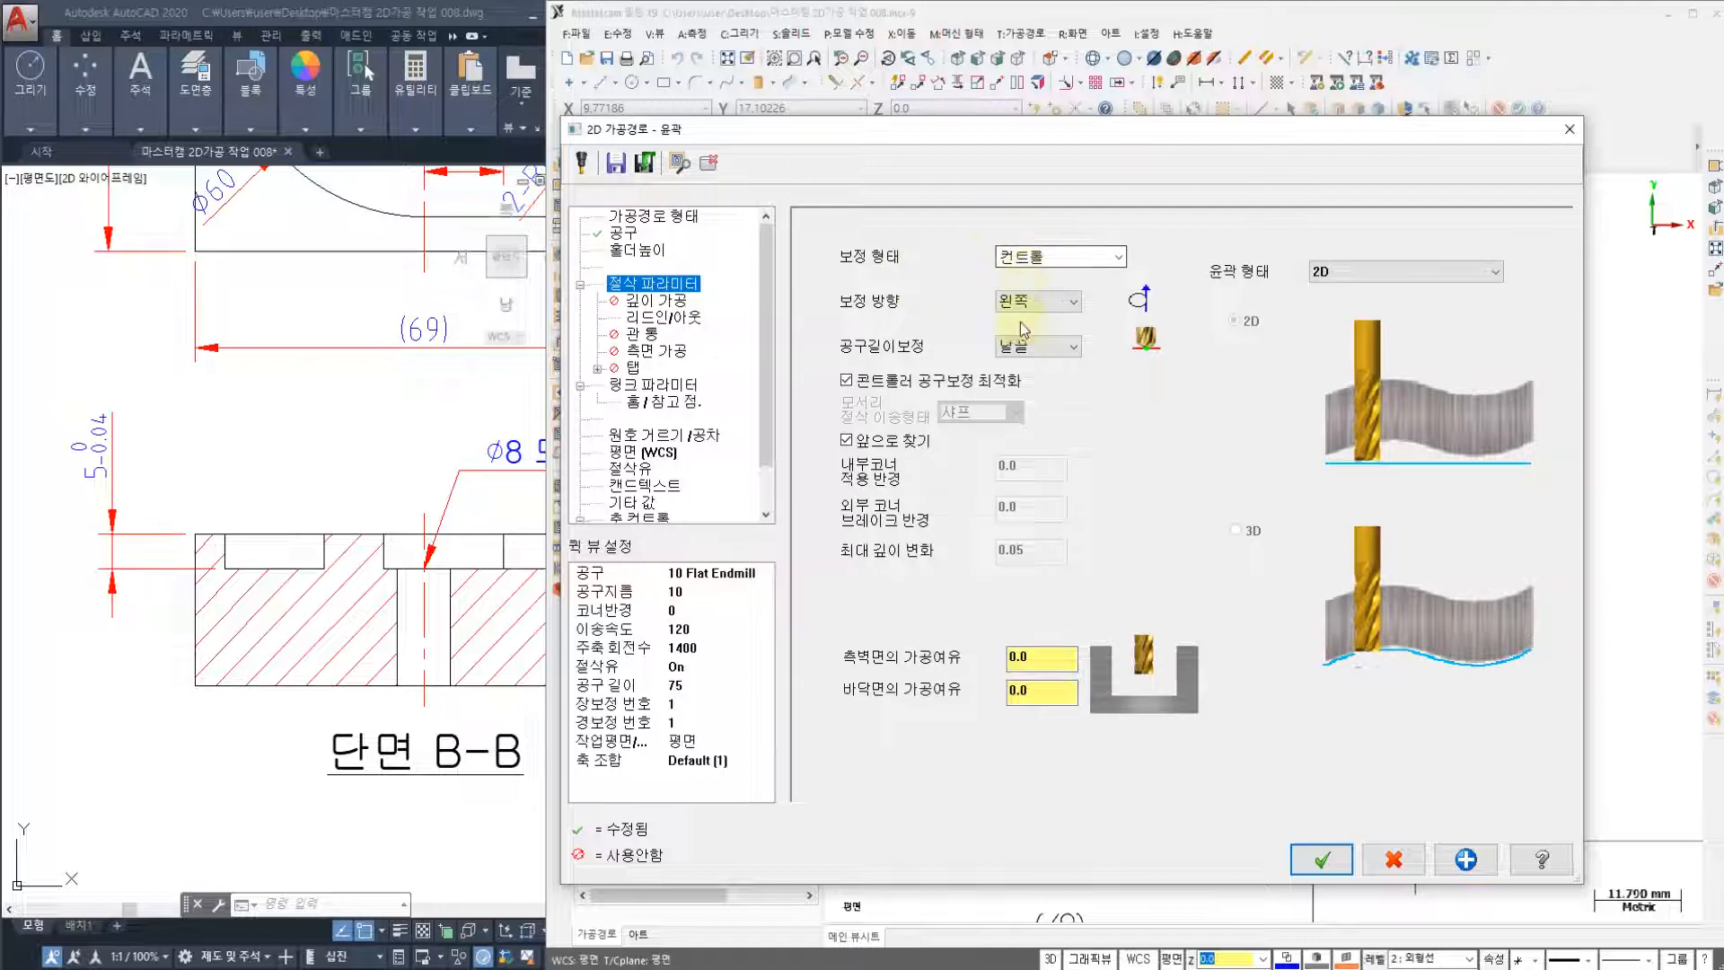
{"action": "left_click", "coordinate": [642, 301]}
{"action": "left_click", "coordinate": [660, 317]}
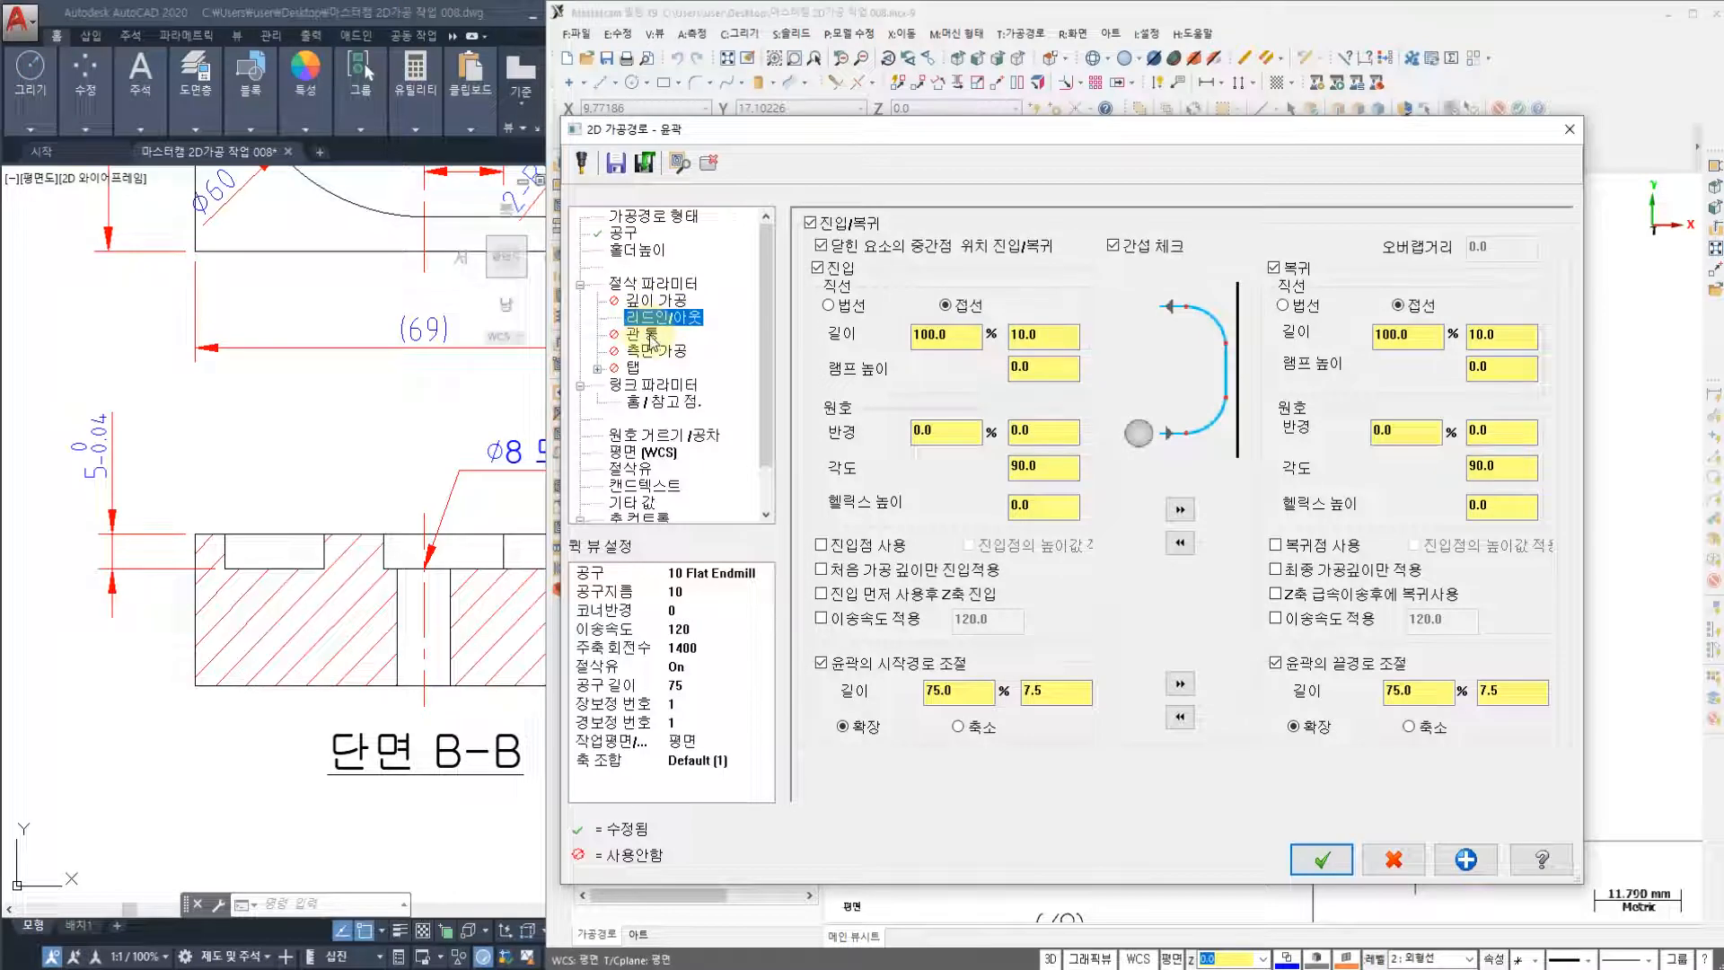
{"action": "left_click", "coordinate": [651, 384]}
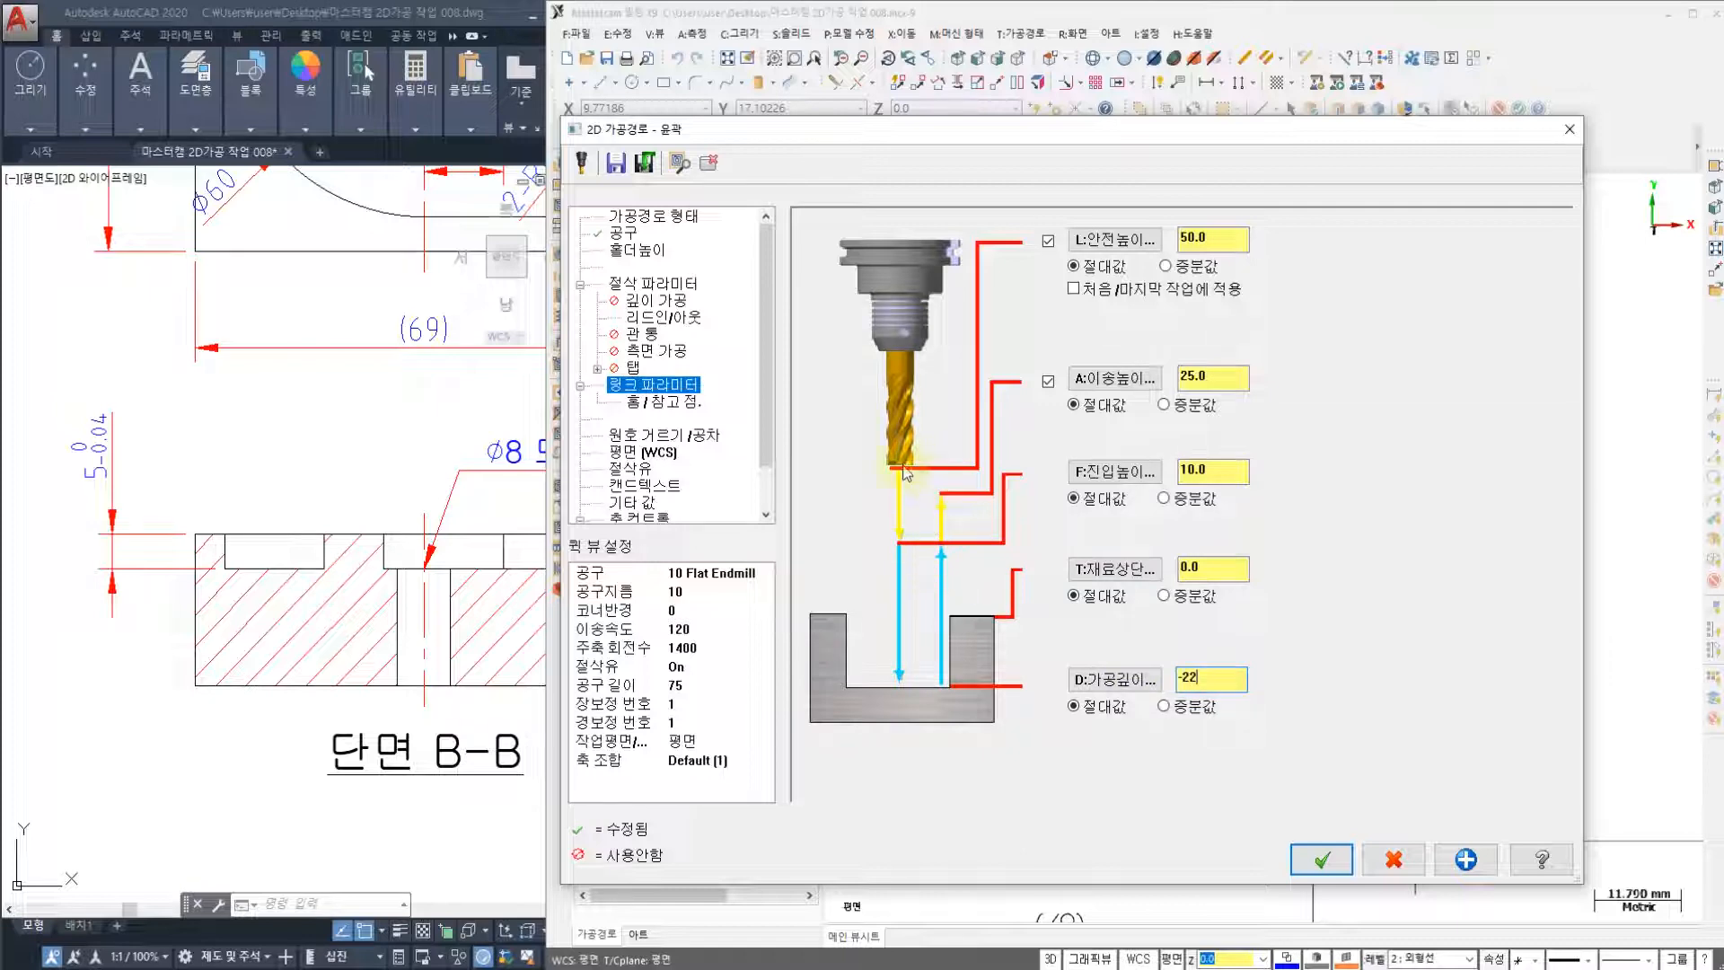
{"action": "type", "text": "-5"}
{"action": "key", "text": "Return"}
{"action": "left_click", "coordinate": [647, 469]}
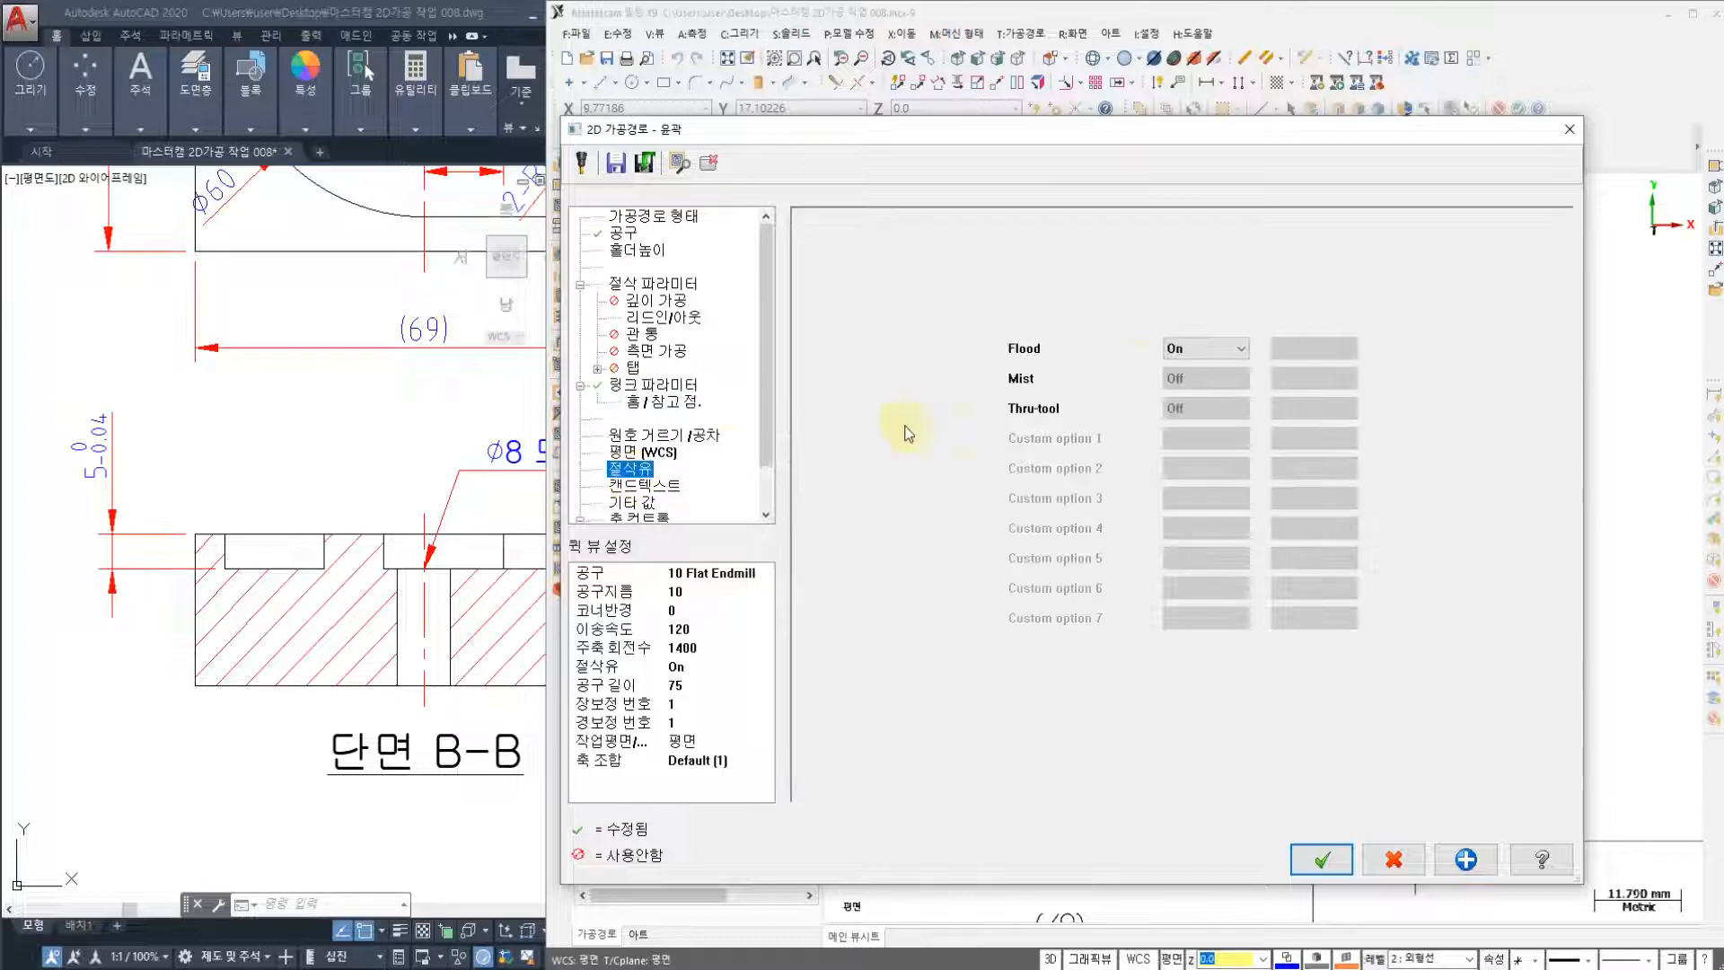
{"action": "left_click", "coordinate": [1320, 857]}
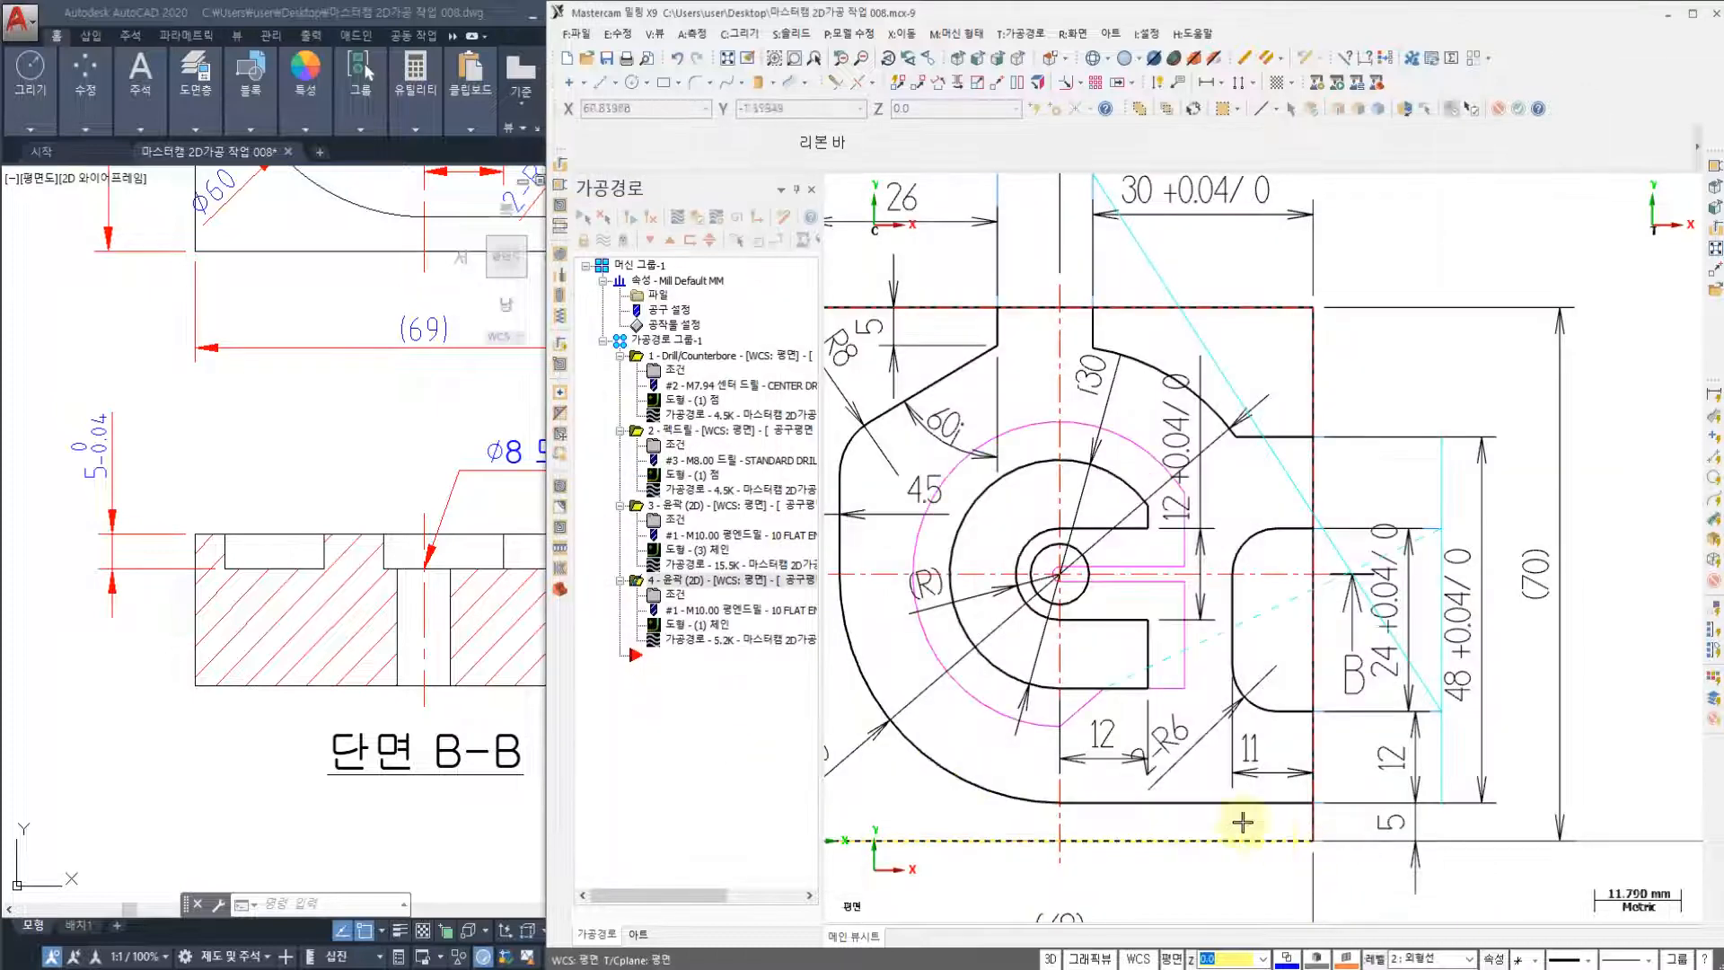
- Backplot the island contour at a faster playback speed, check its entry, exit and sweep around the C shape, and close the backplot
{"action": "left_click", "coordinate": [676, 643]}
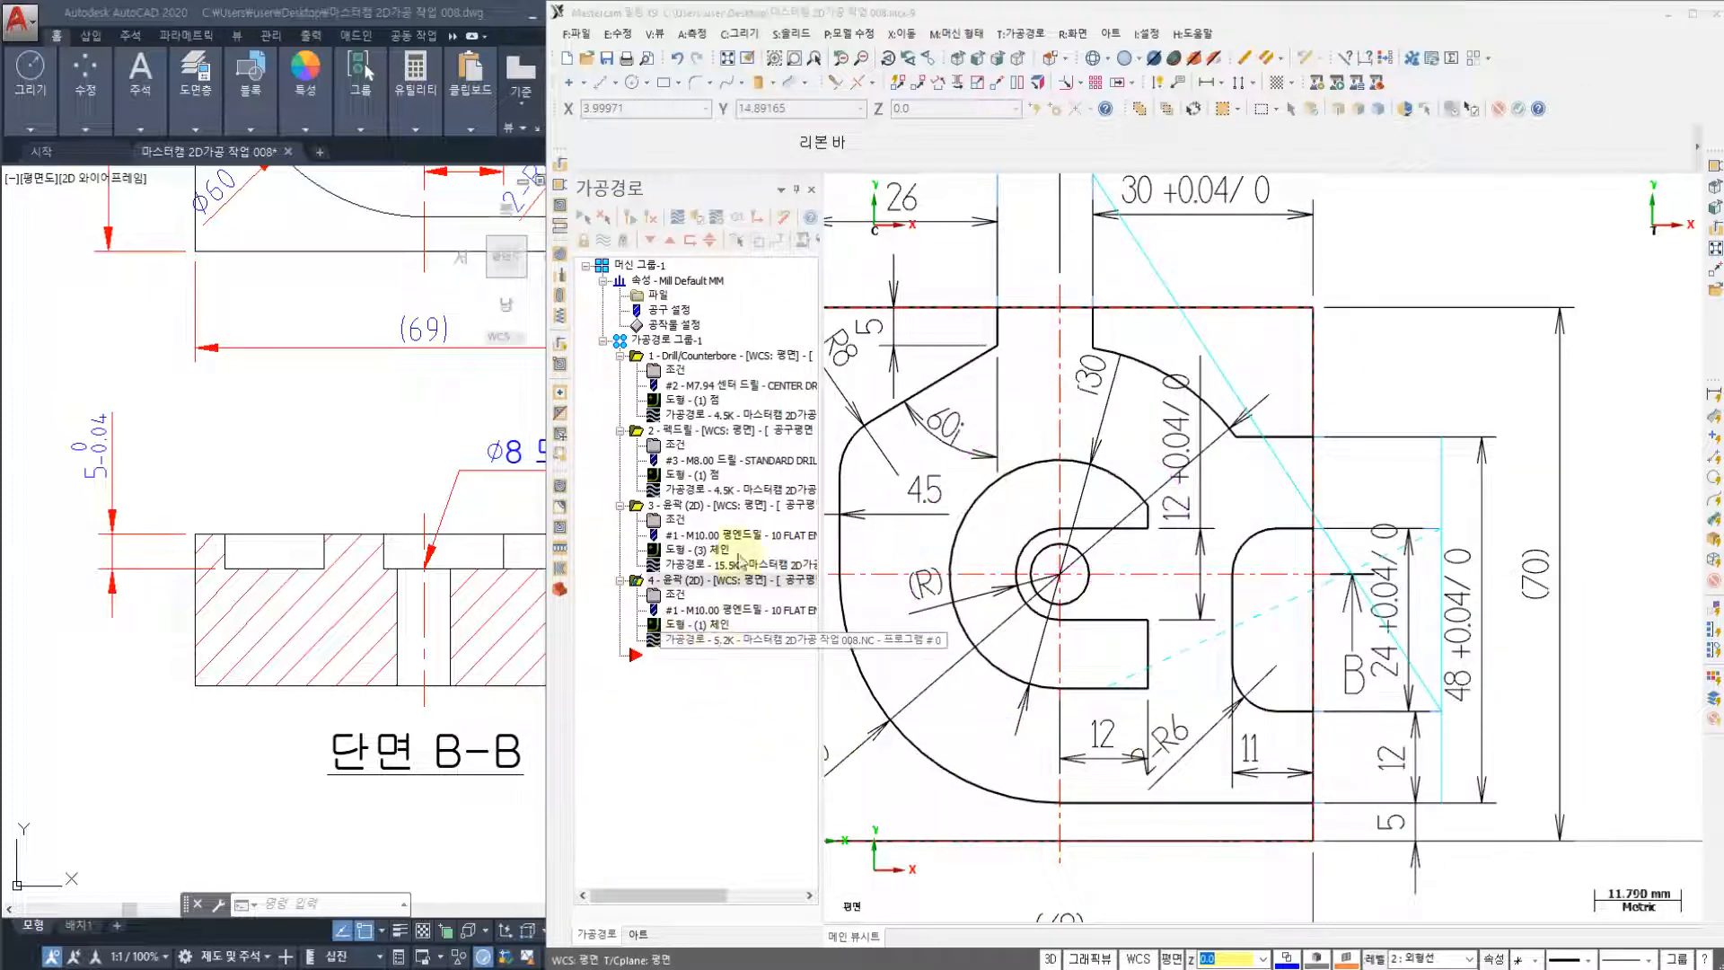
{"action": "left_click", "coordinate": [836, 189]}
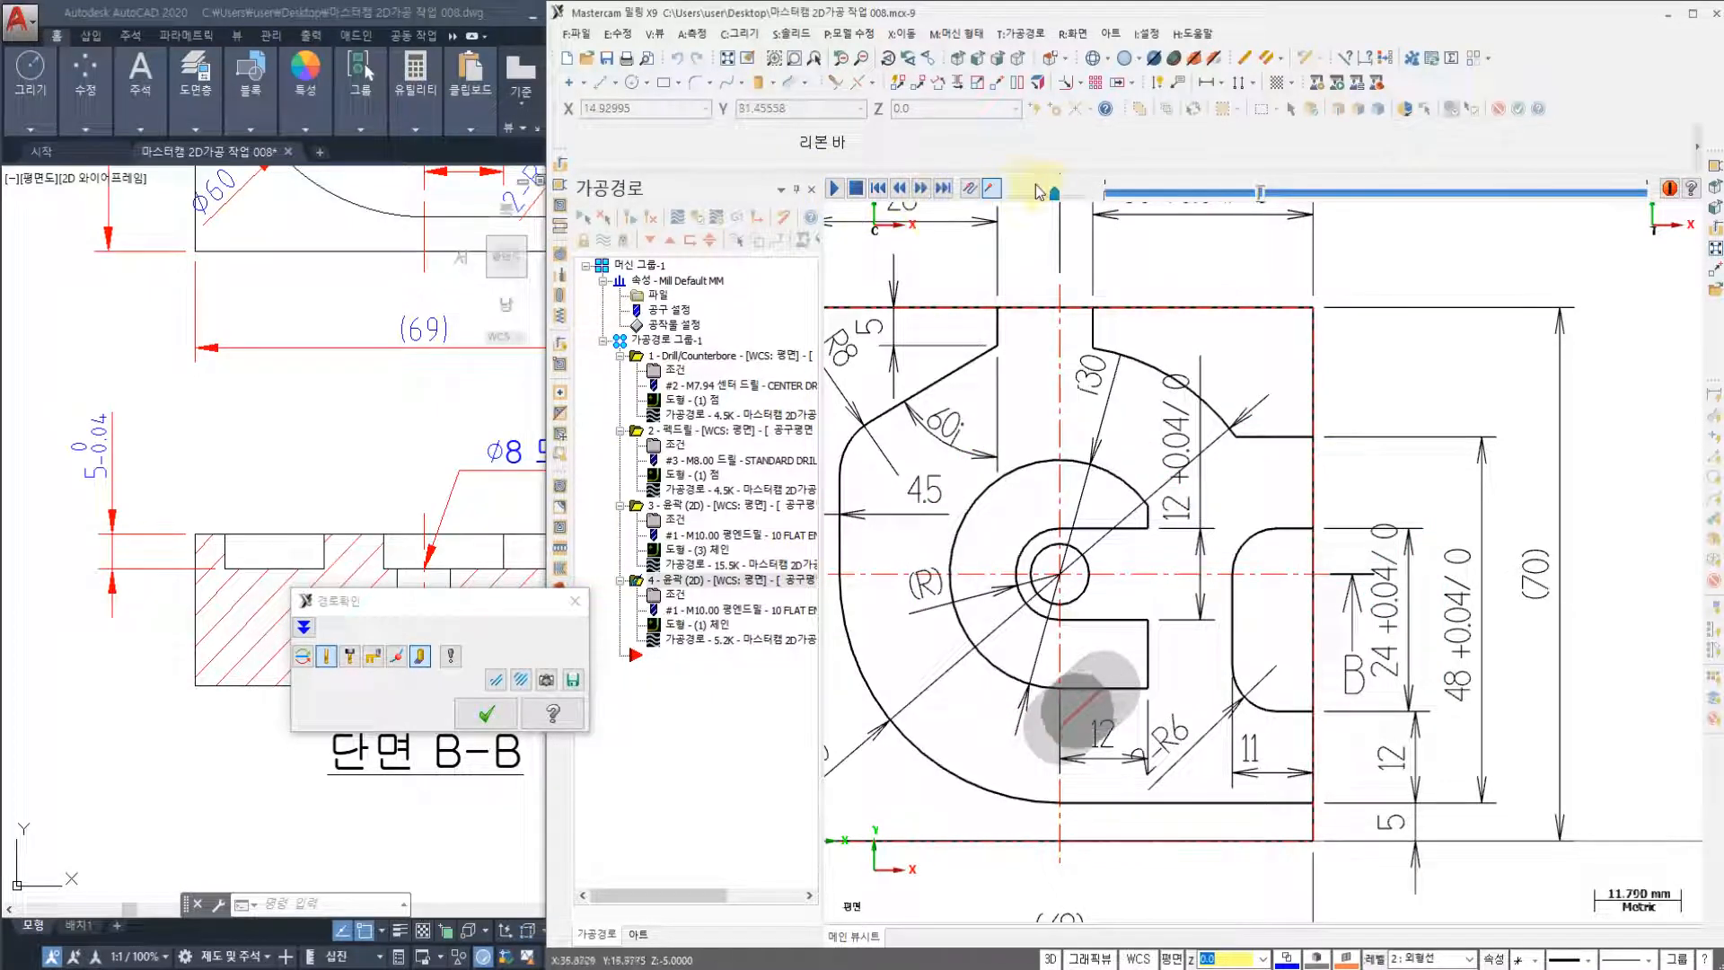
{"action": "left_click_drag", "start_coordinate": [1057, 193], "coordinate": [1087, 197]}
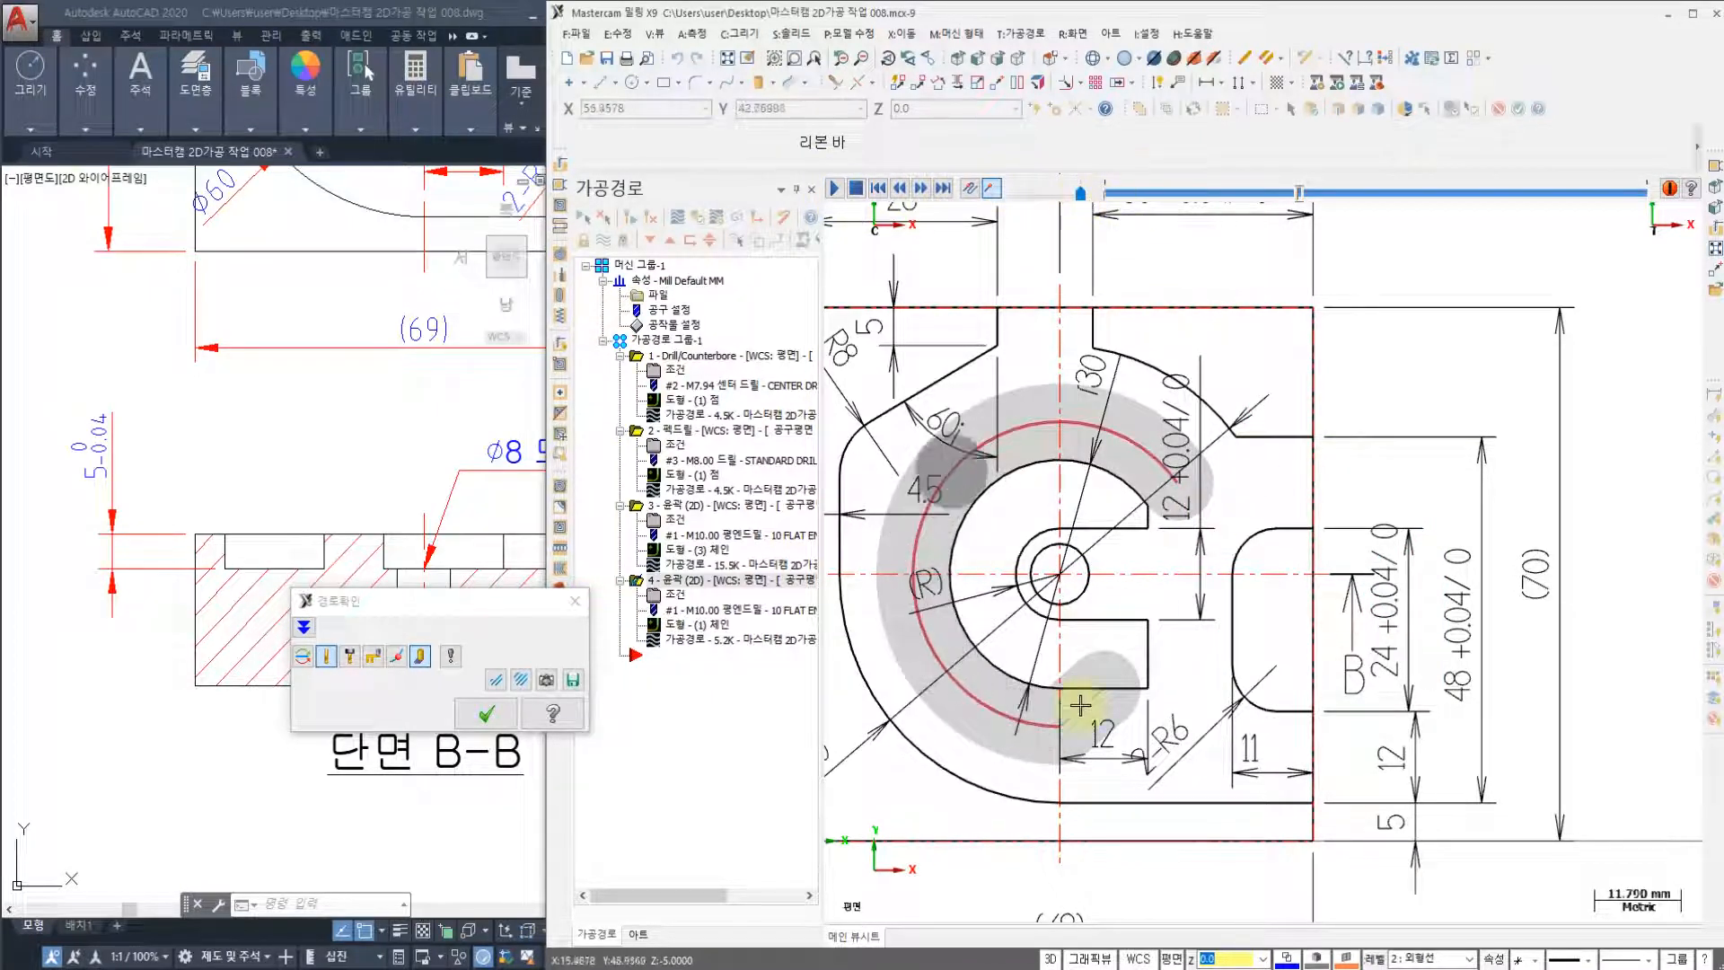
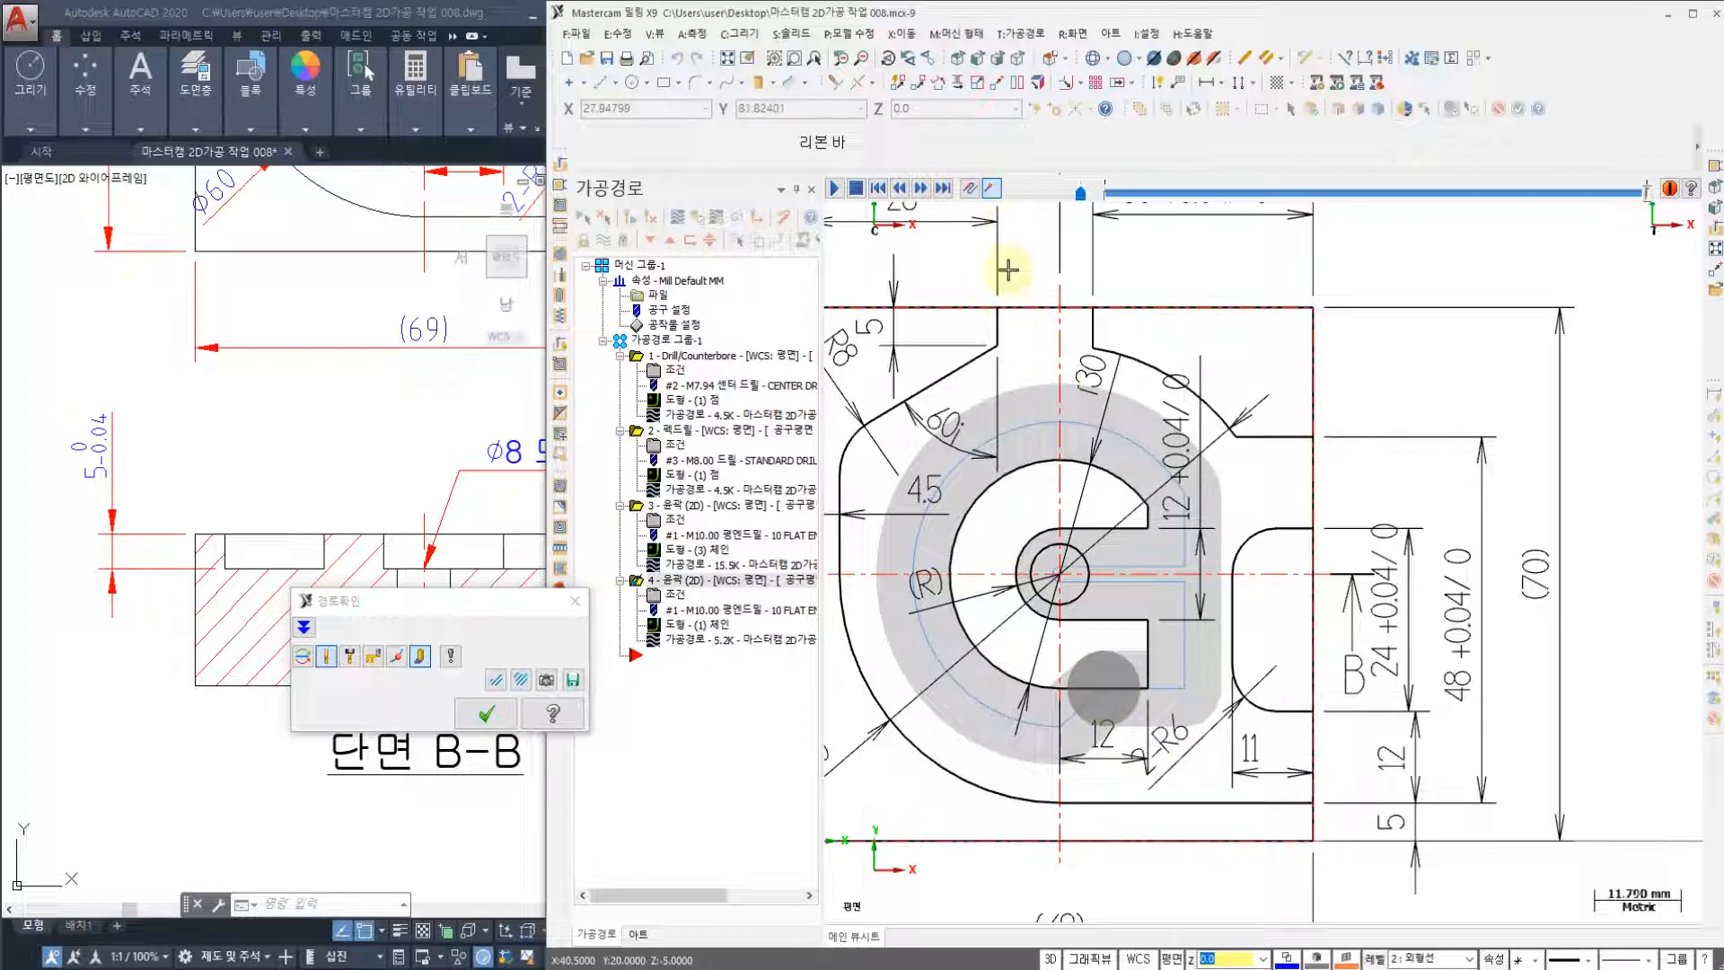
{"action": "left_click", "coordinate": [501, 713]}
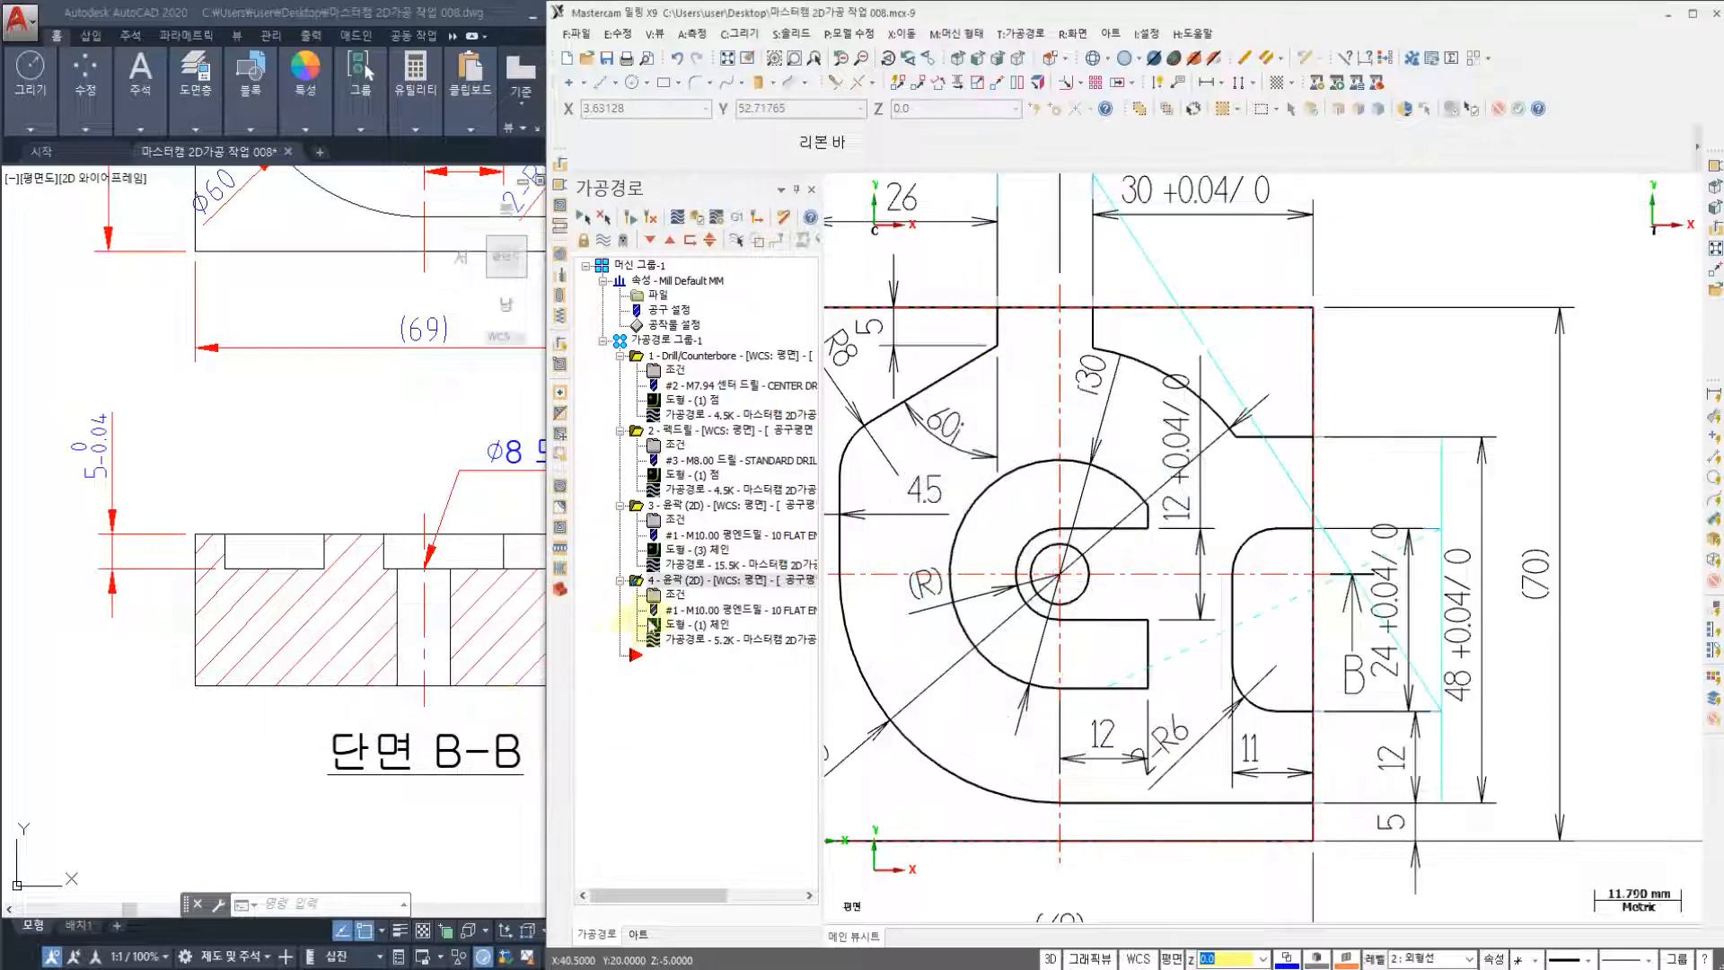
- Switch the island contour's lead-in and lead-out lines from tangent to perpendicular (법선) and regenerate the toolpath
{"action": "left_click", "coordinate": [675, 596]}
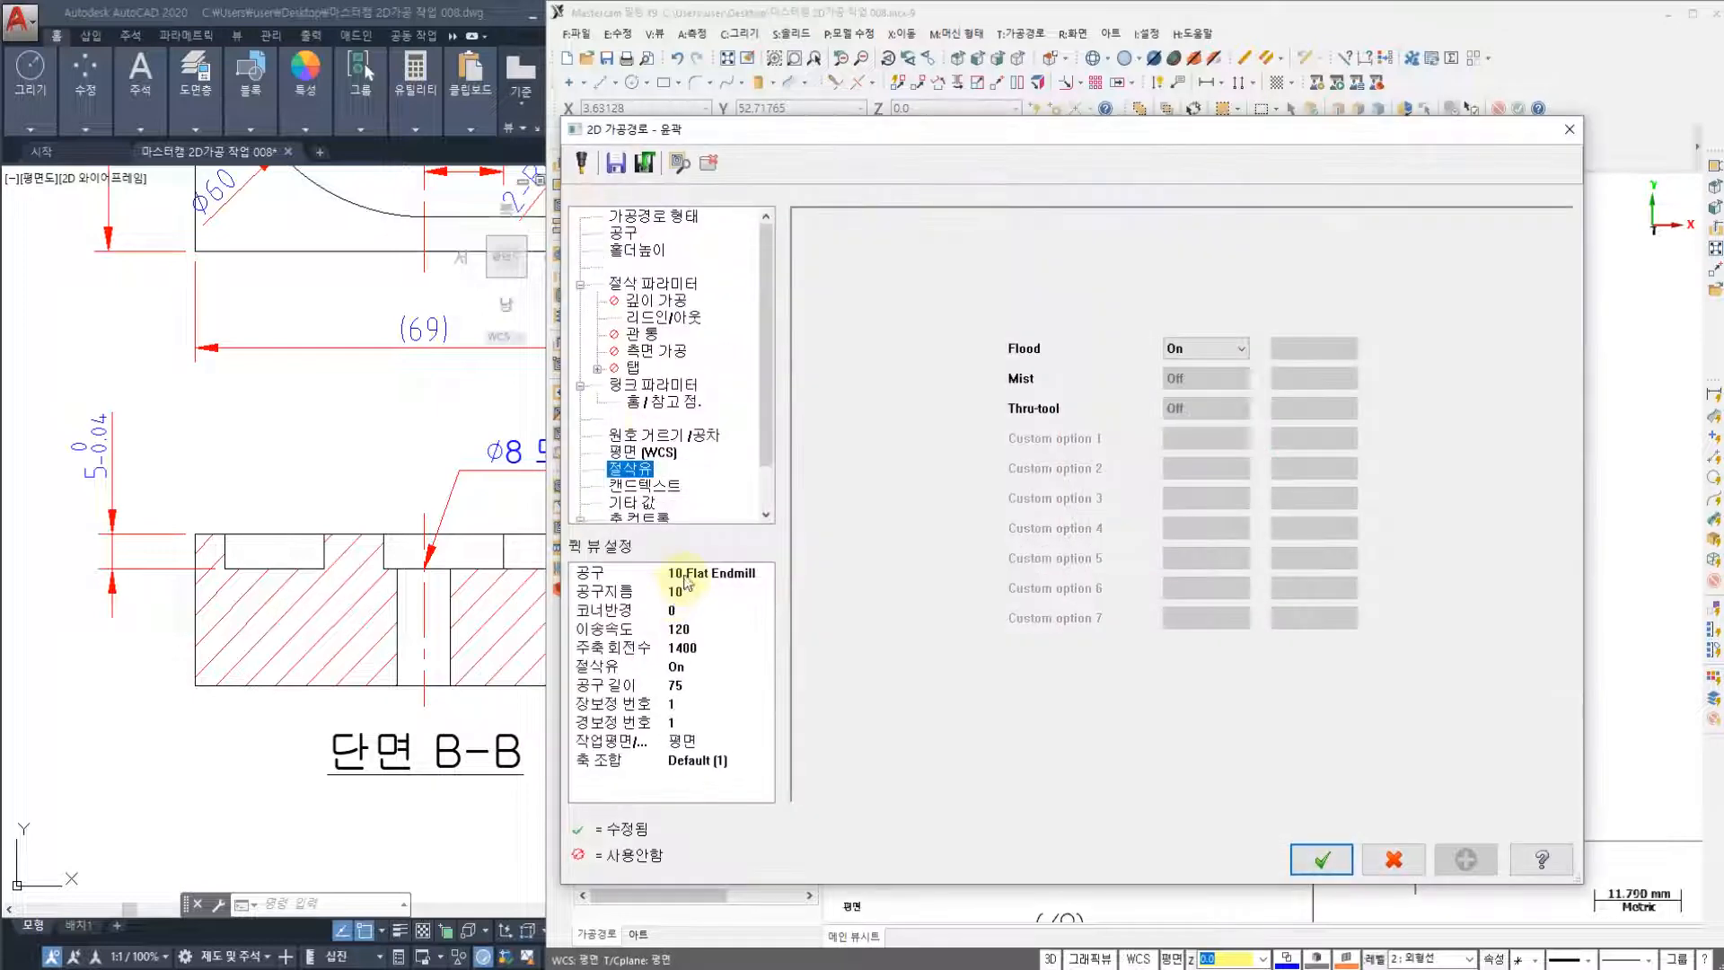
{"action": "left_click", "coordinate": [667, 318]}
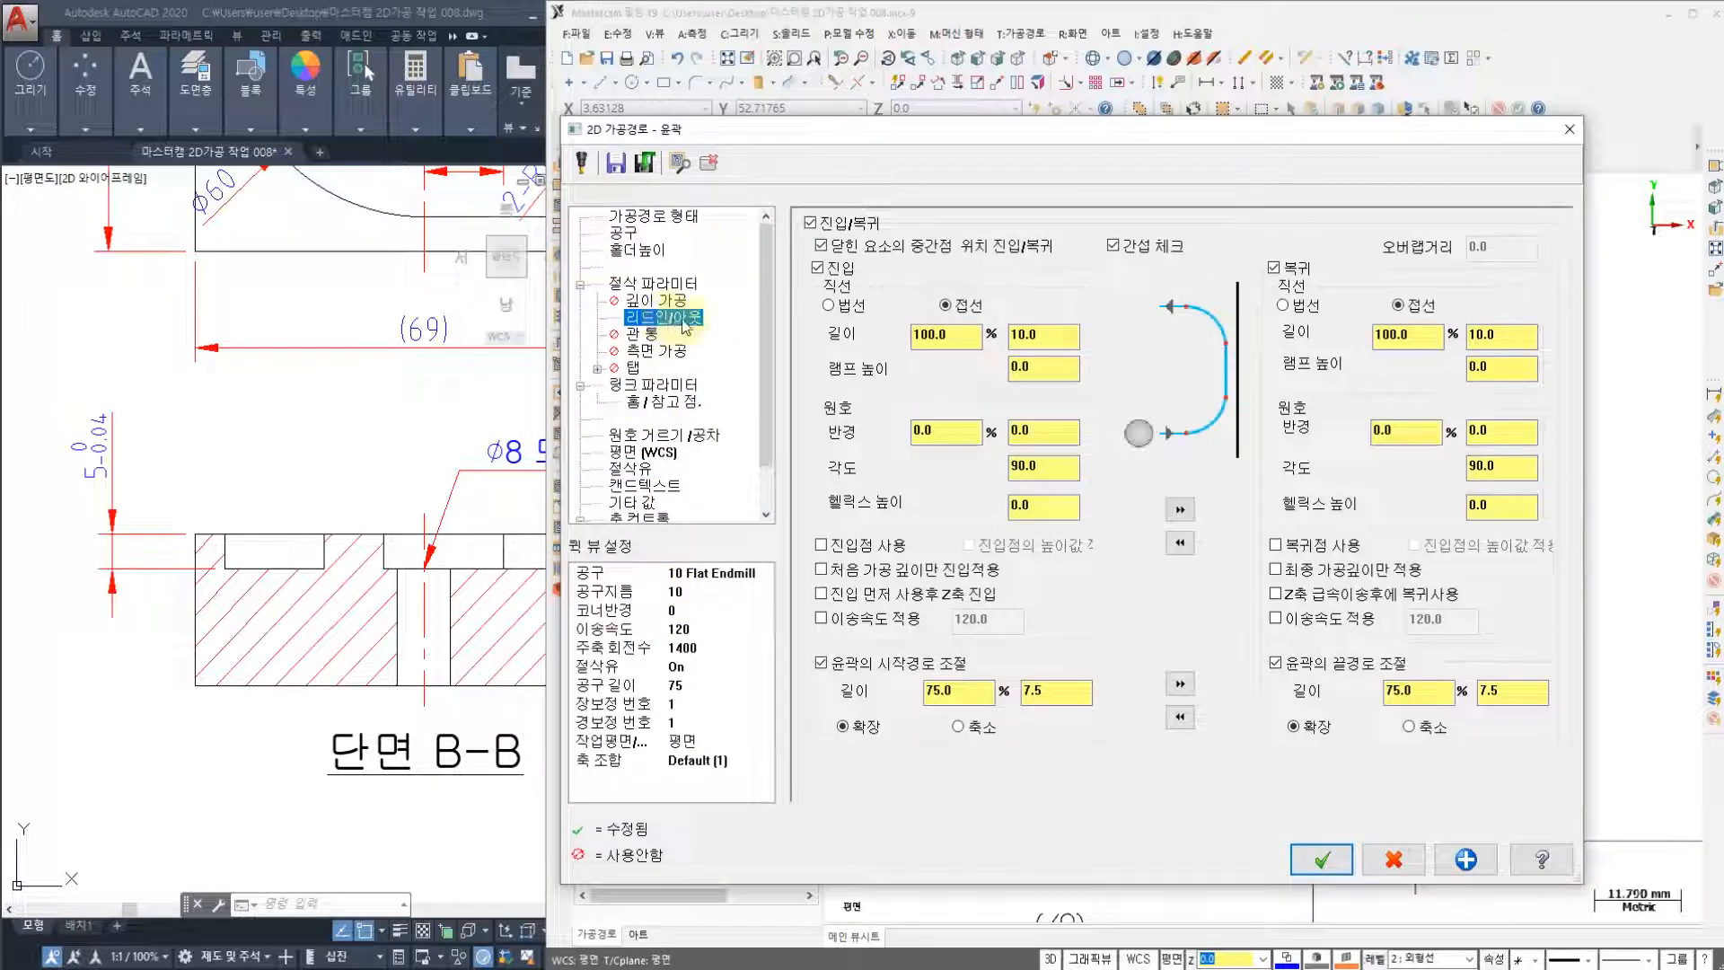
{"action": "left_click", "coordinate": [831, 309]}
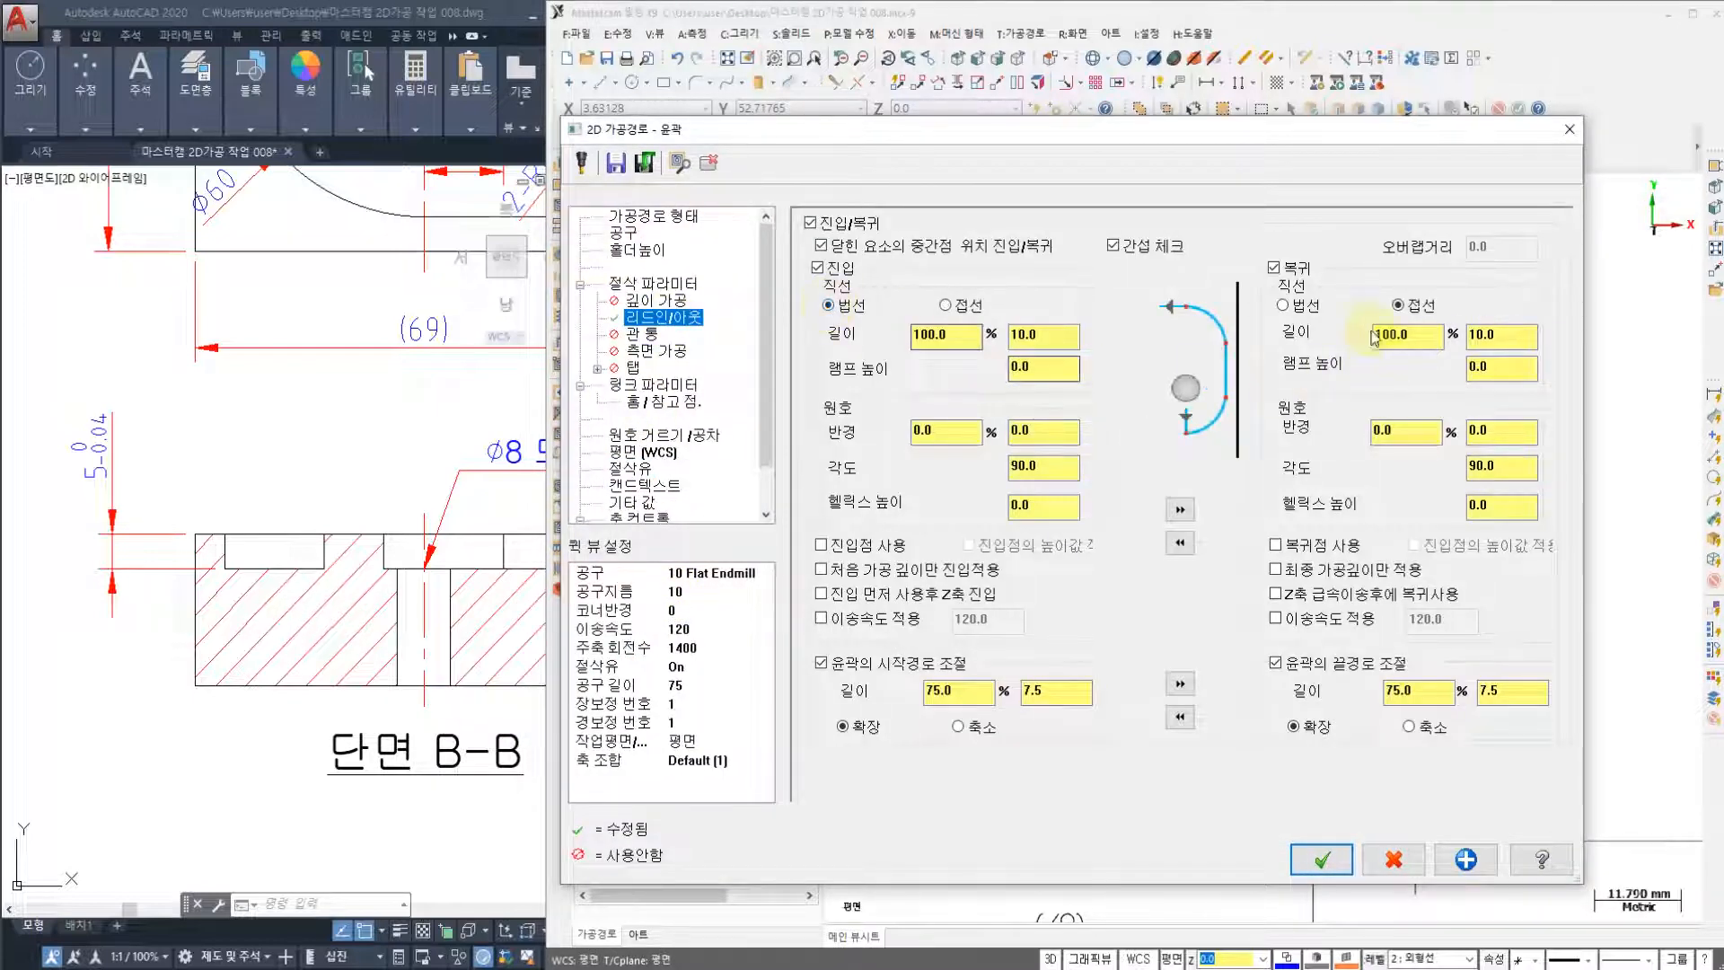
{"action": "left_click", "coordinate": [1302, 313]}
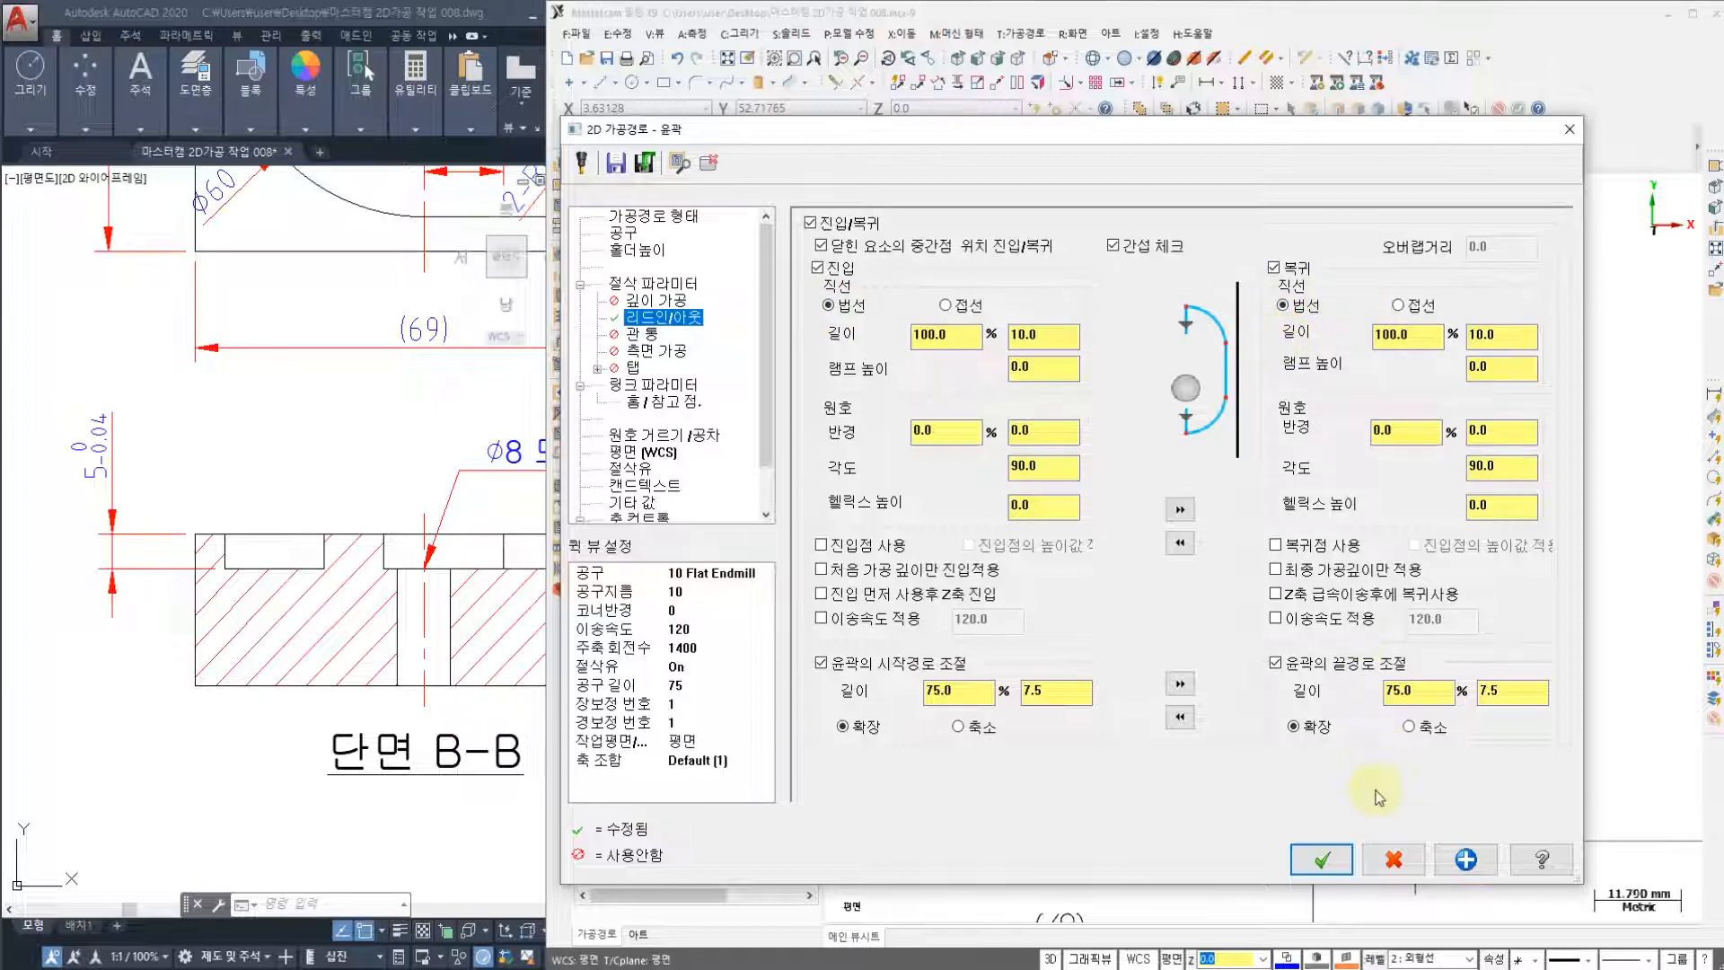
{"action": "left_click", "coordinate": [1317, 862]}
{"action": "left_click", "coordinate": [651, 221]}
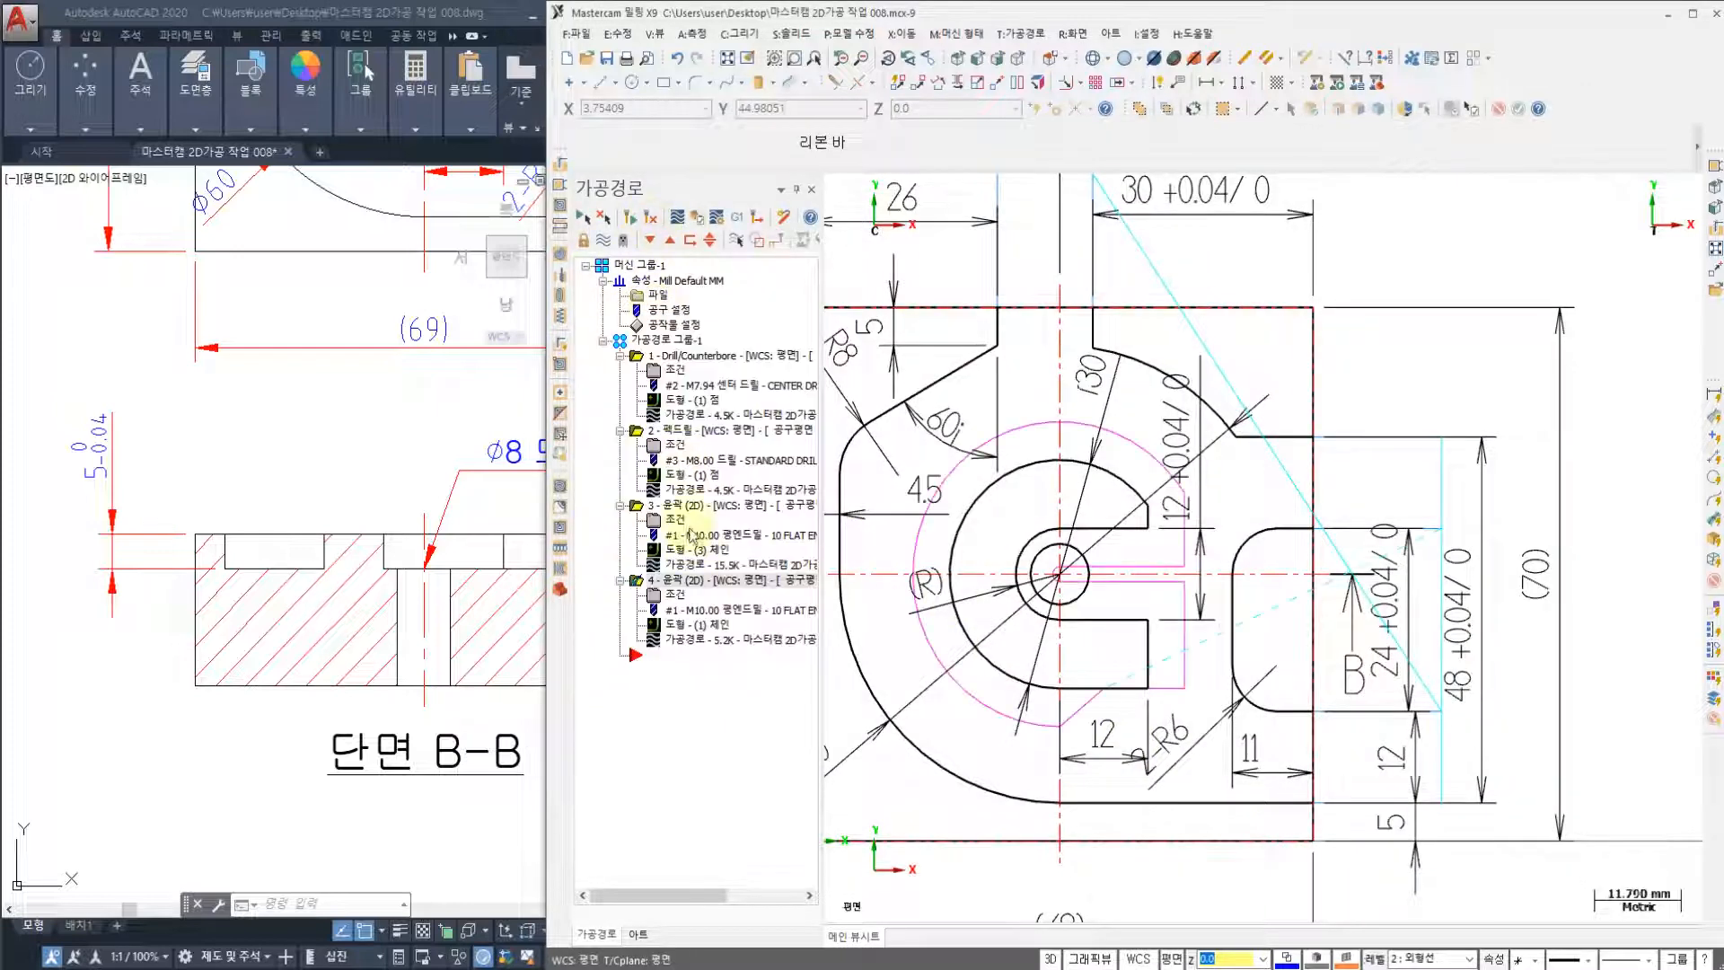
- Backplot the island contour with its perpendicular leads, check the tool's entry and exit, and close the backplot
{"action": "left_click", "coordinate": [698, 641]}
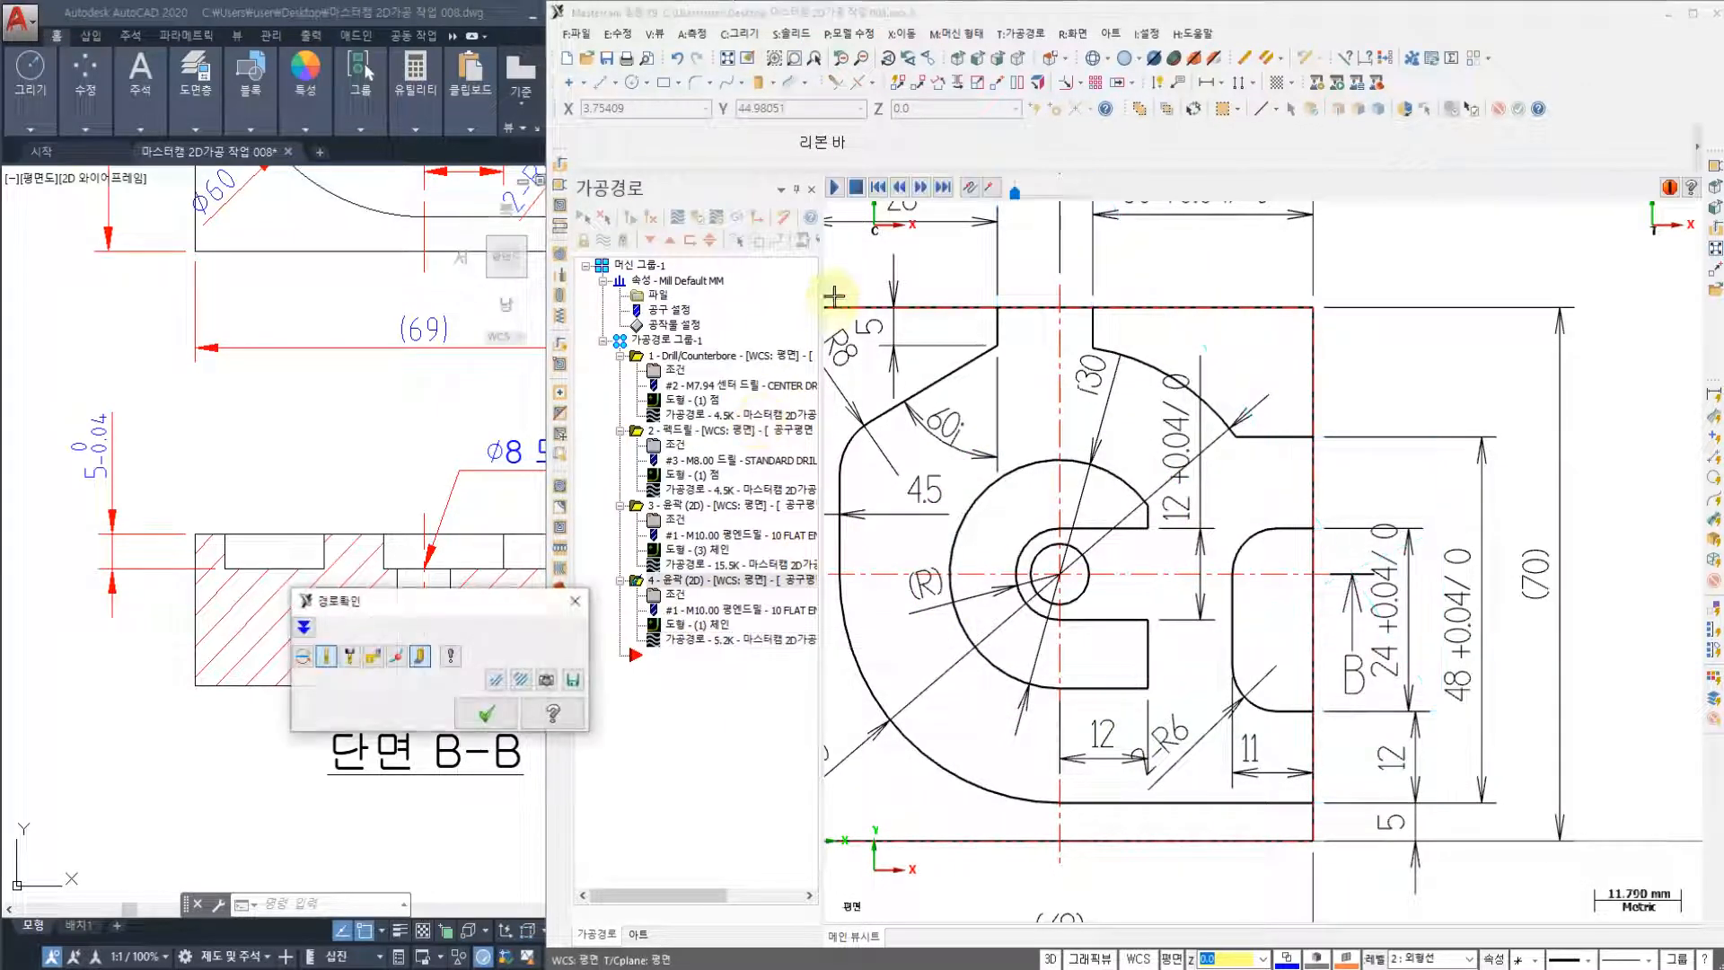
{"action": "left_click", "coordinate": [834, 190]}
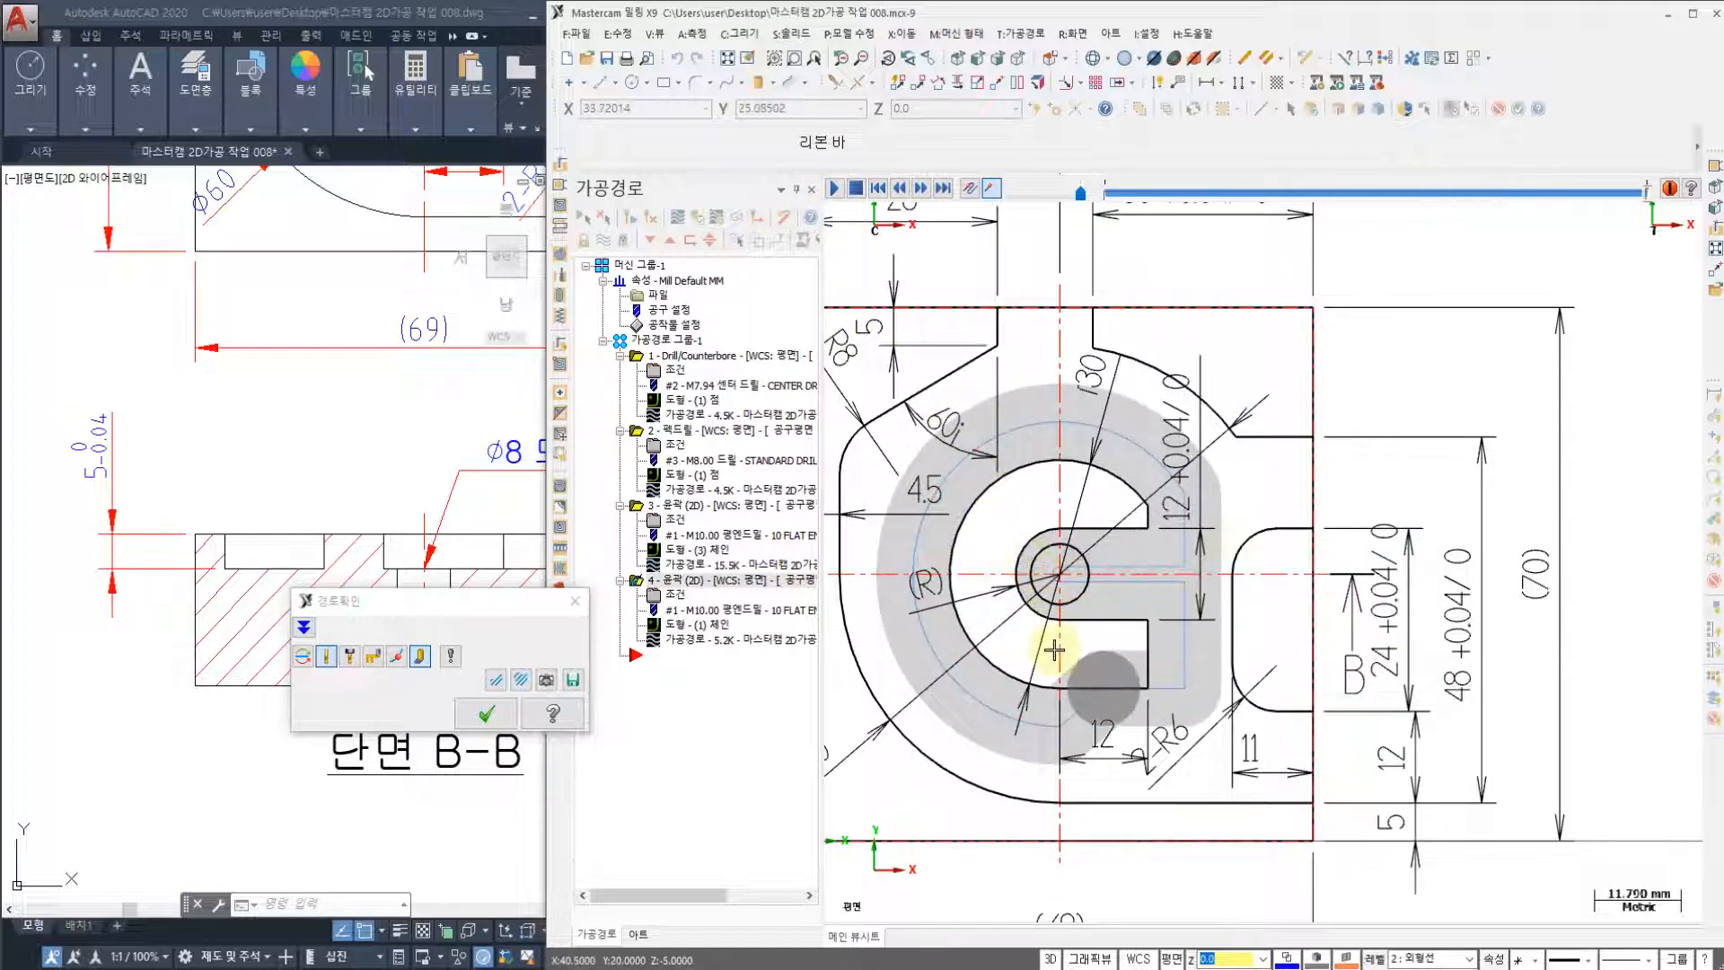
{"action": "left_click", "coordinate": [483, 716]}
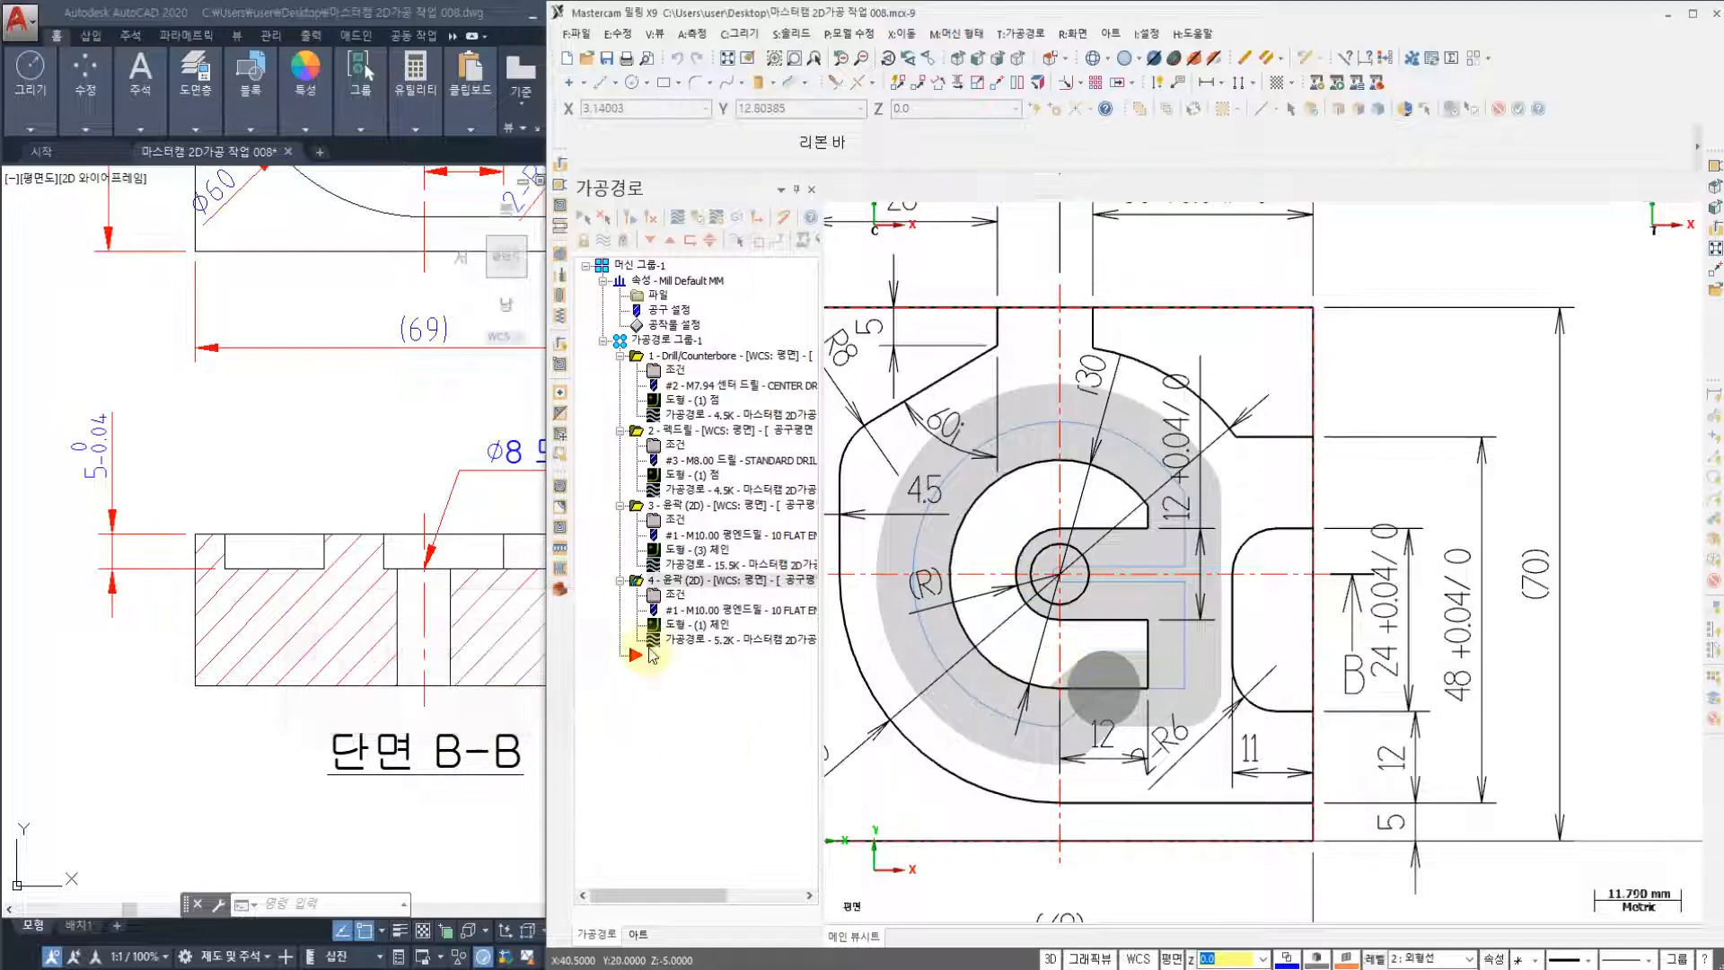
- Turn off the start and end extension of the island contour in its lead-in/out parameters and regenerate the toolpath
{"action": "left_click", "coordinate": [676, 596]}
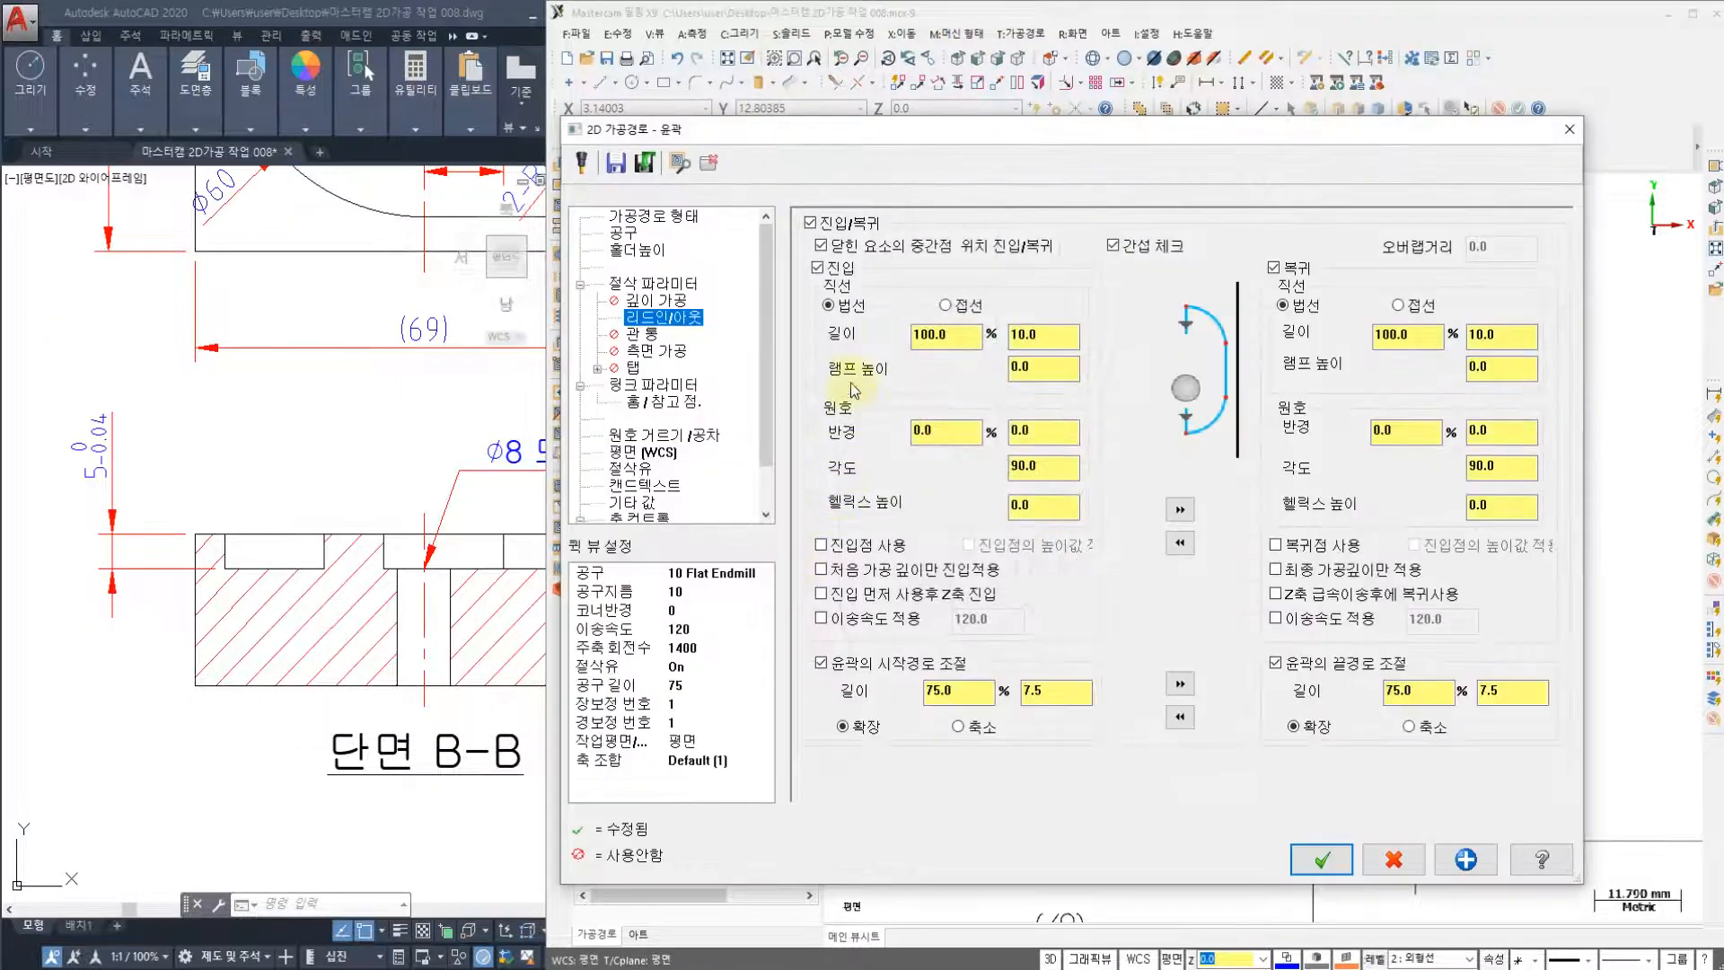
{"action": "left_click", "coordinate": [821, 662]}
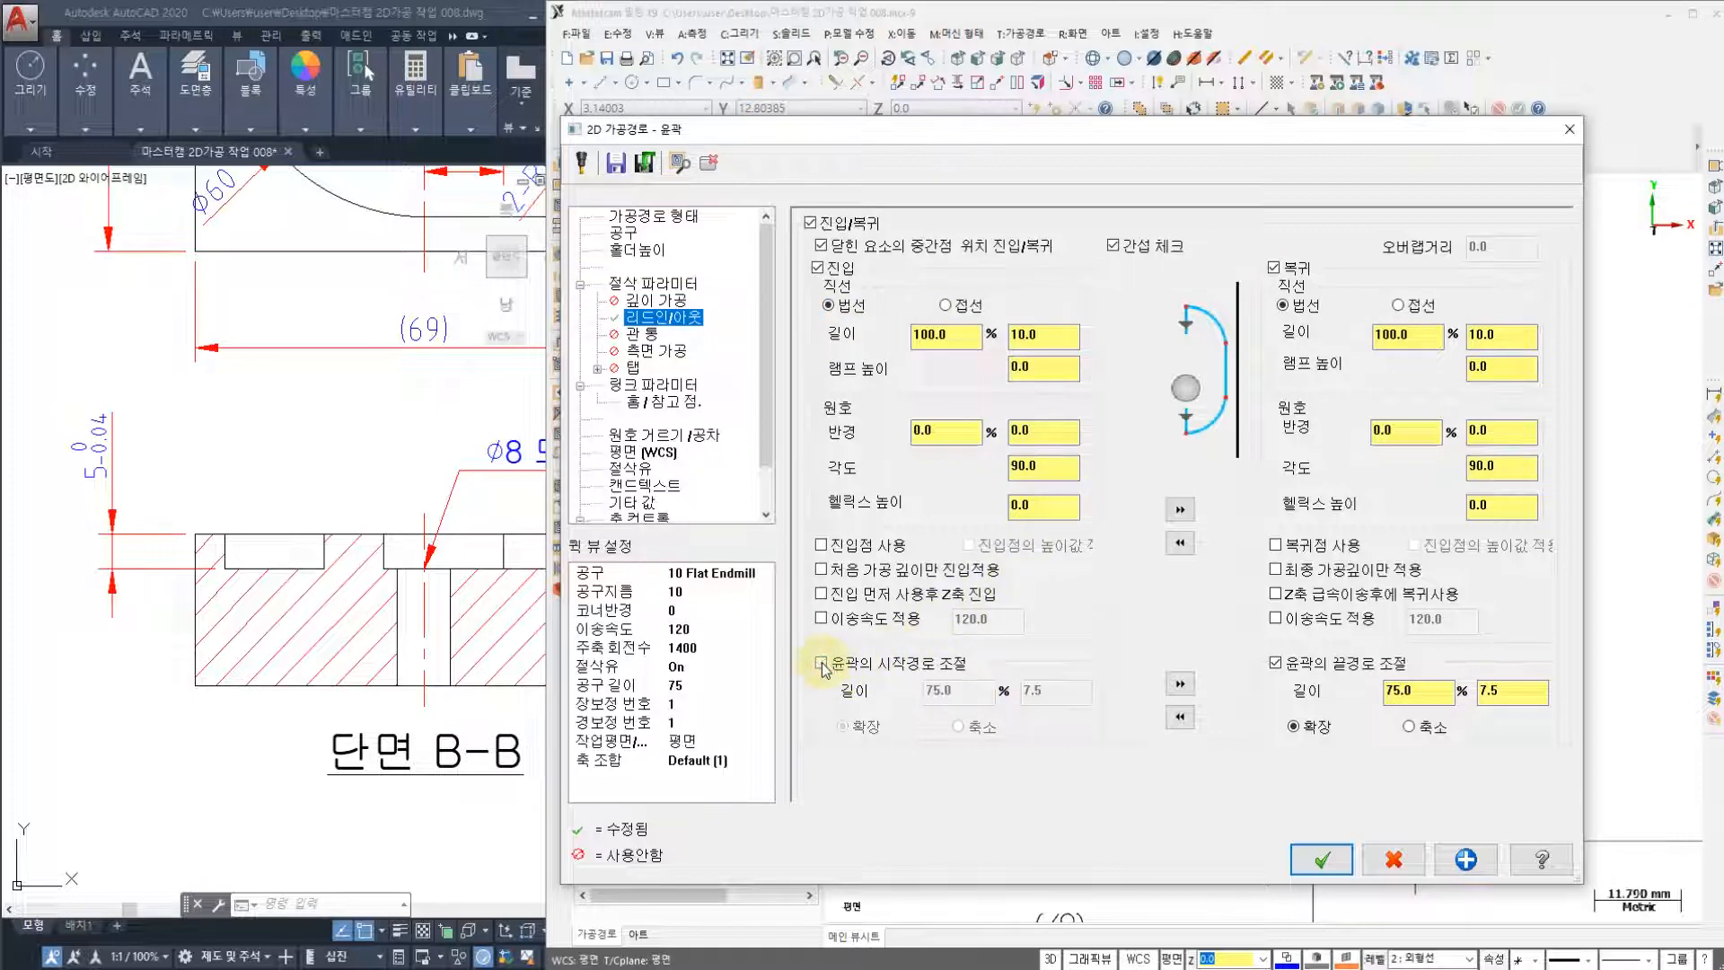
{"action": "left_click", "coordinate": [1275, 663]}
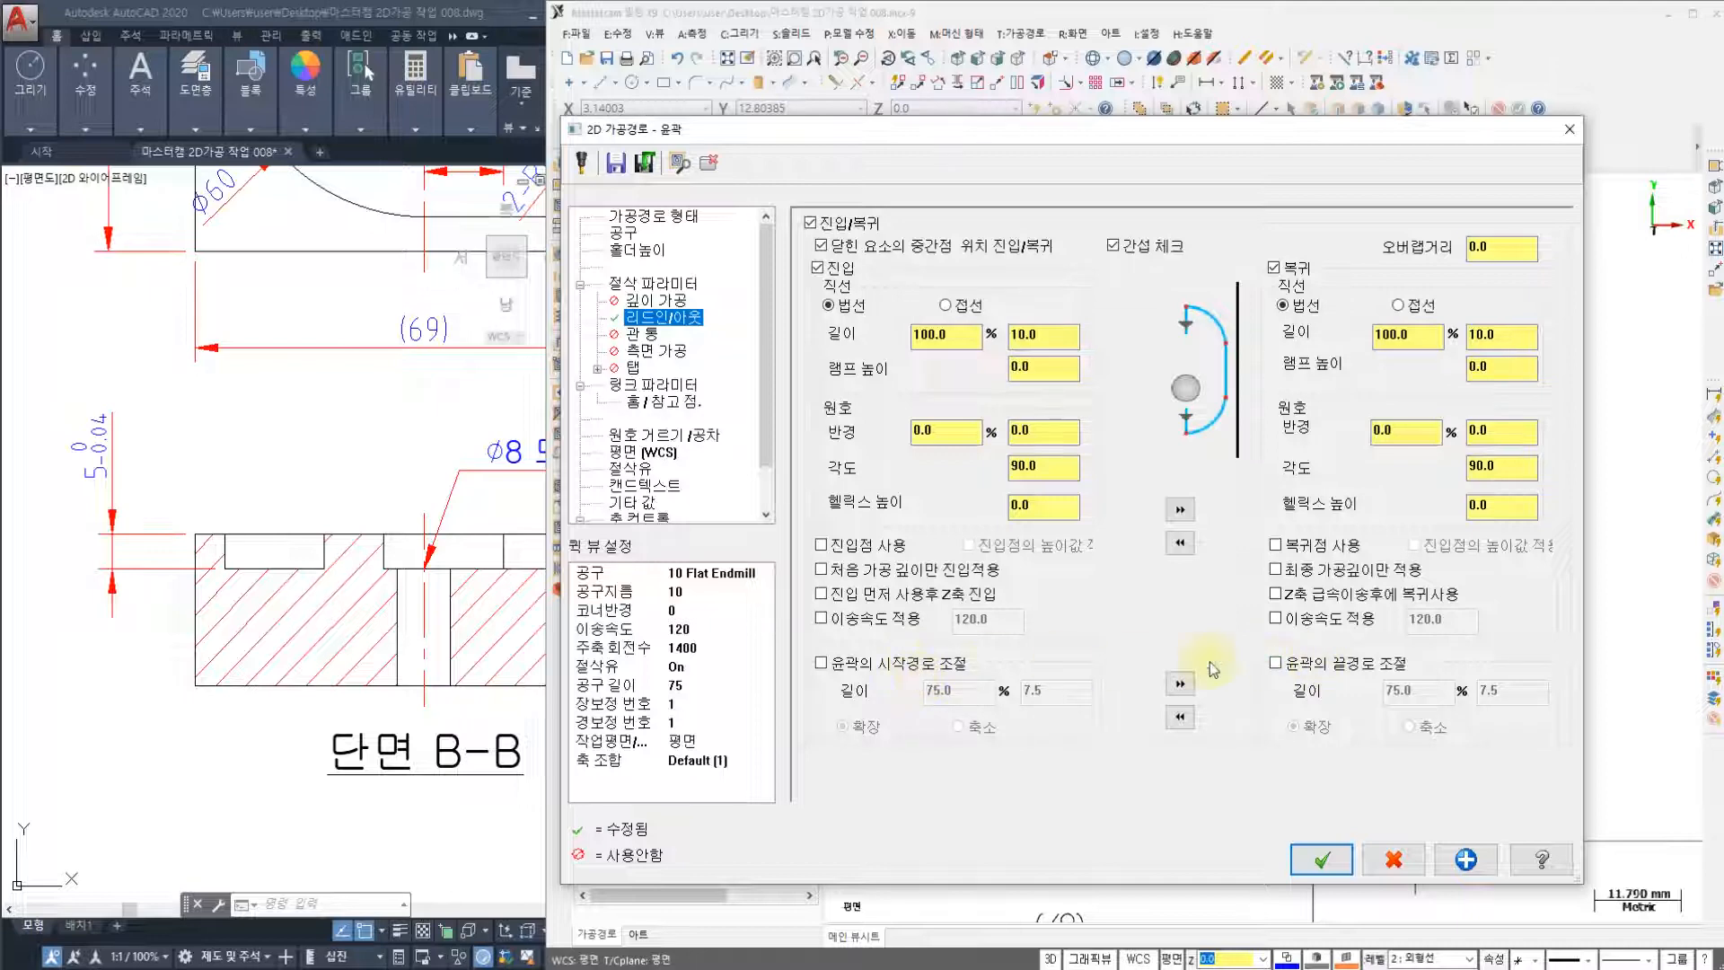
{"action": "left_click", "coordinate": [1322, 860]}
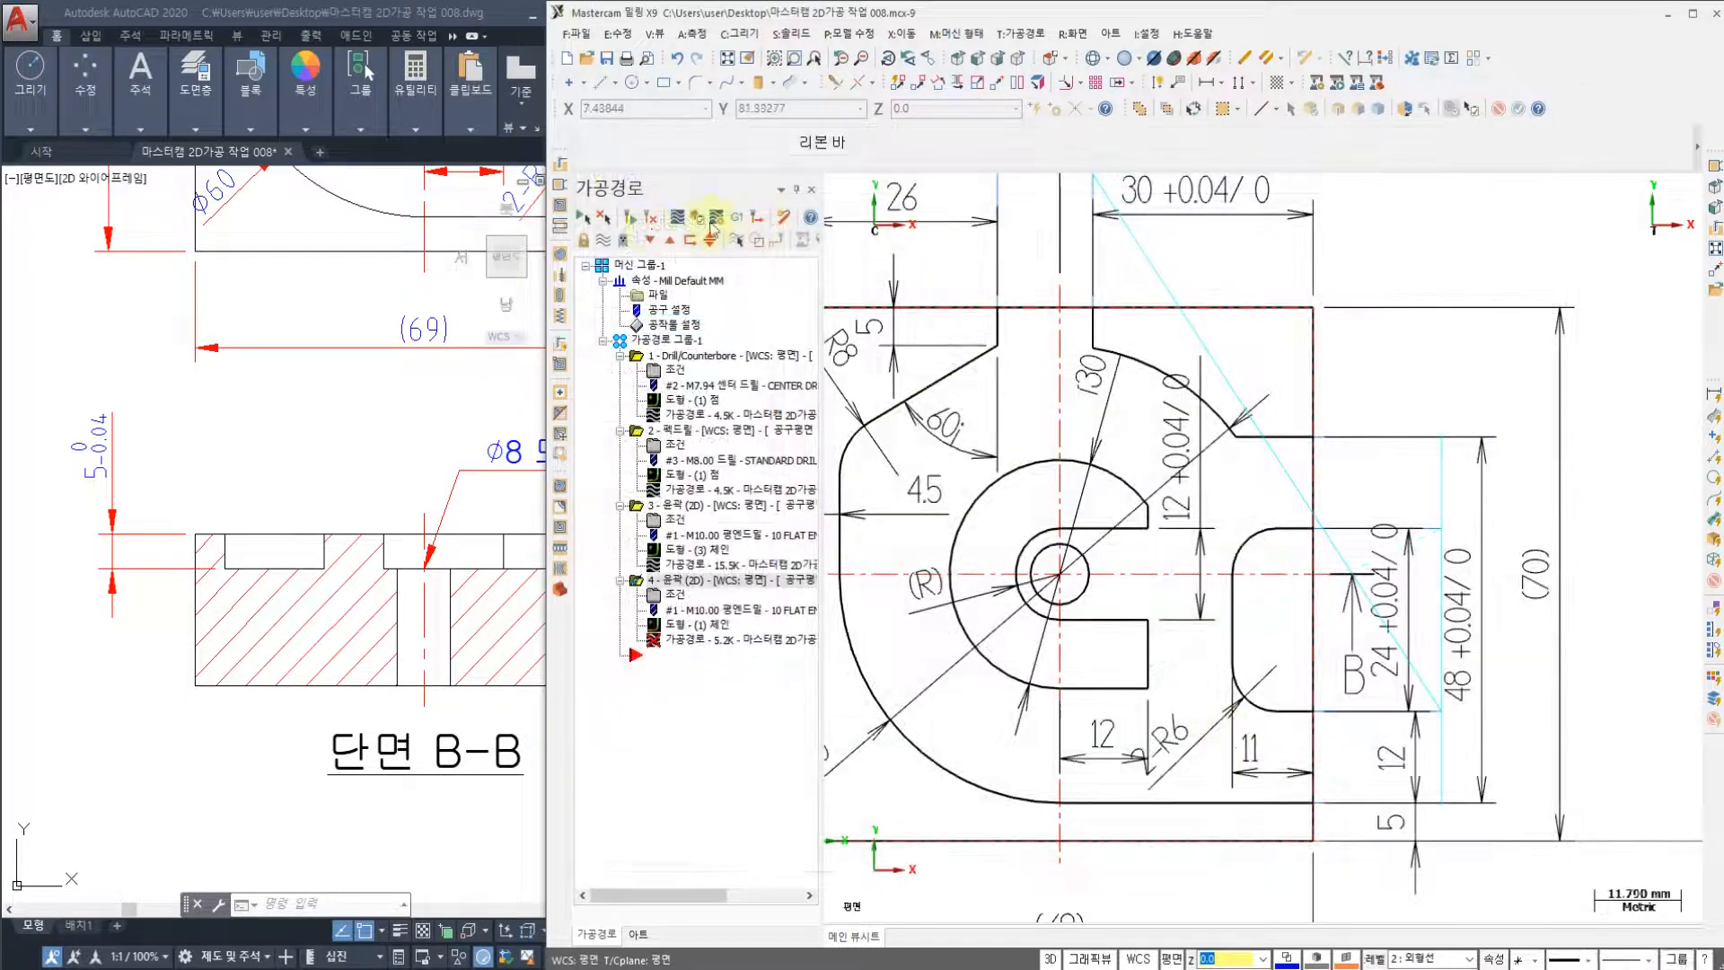
{"action": "left_click", "coordinate": [651, 224]}
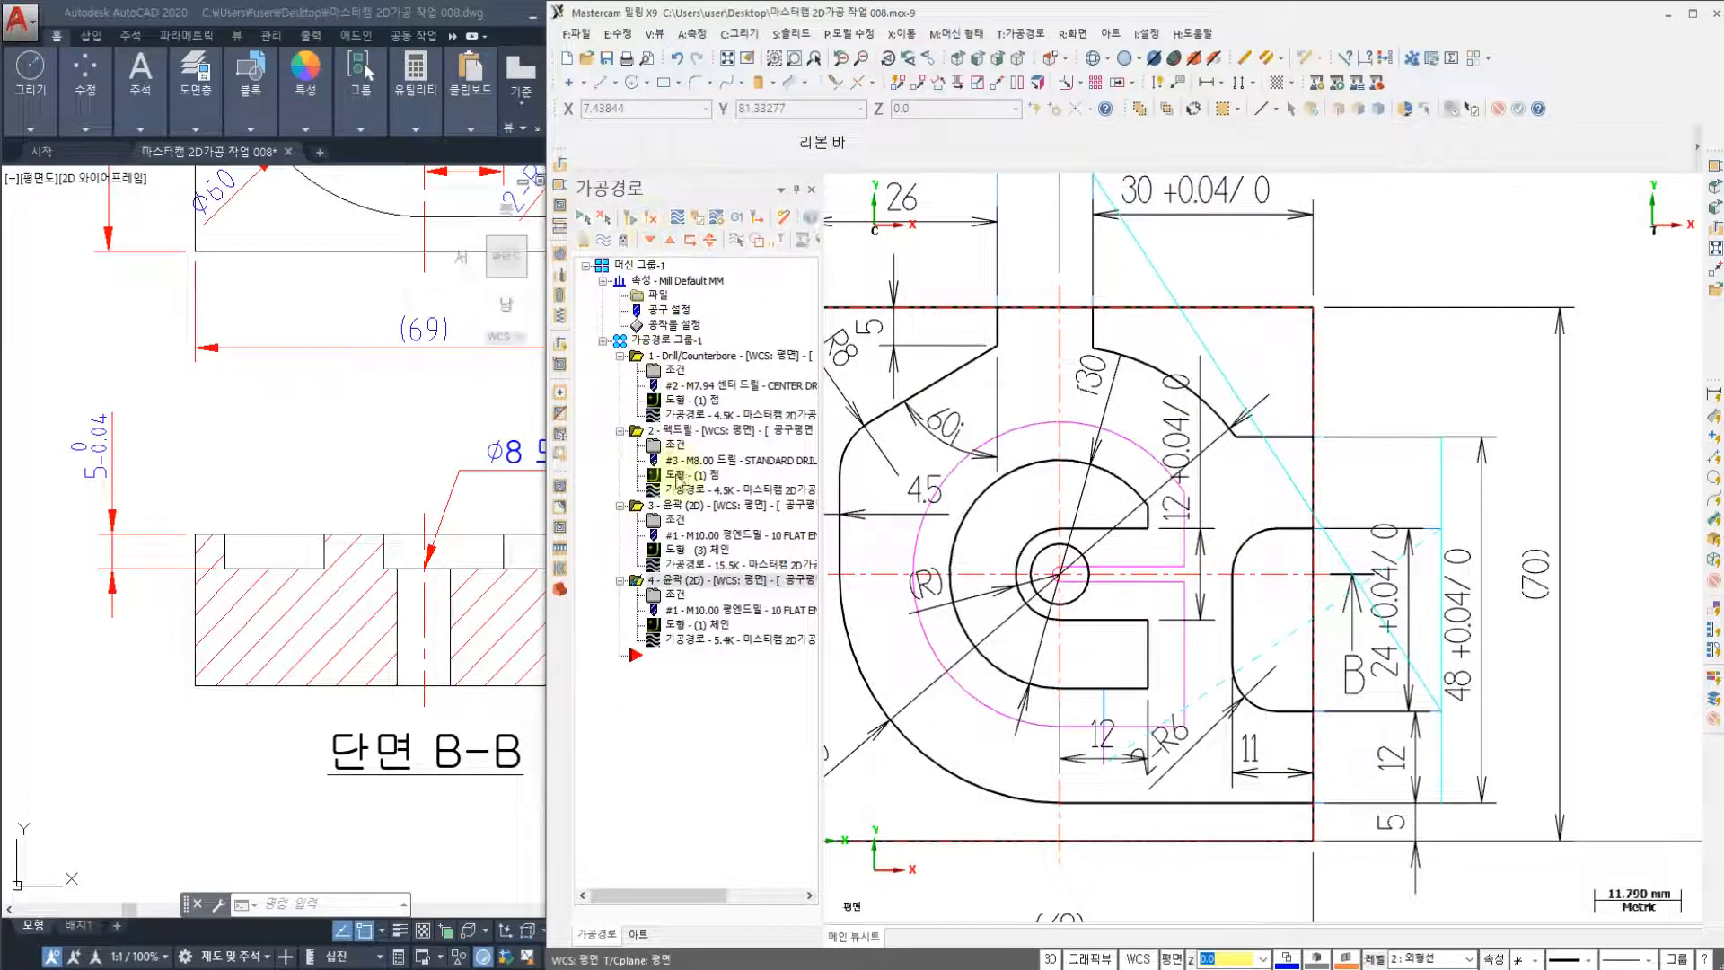
- Backplot the island contour and examine the tool's clearance to the outer profile's lower edge at entry and exit
{"action": "left_click", "coordinate": [680, 643]}
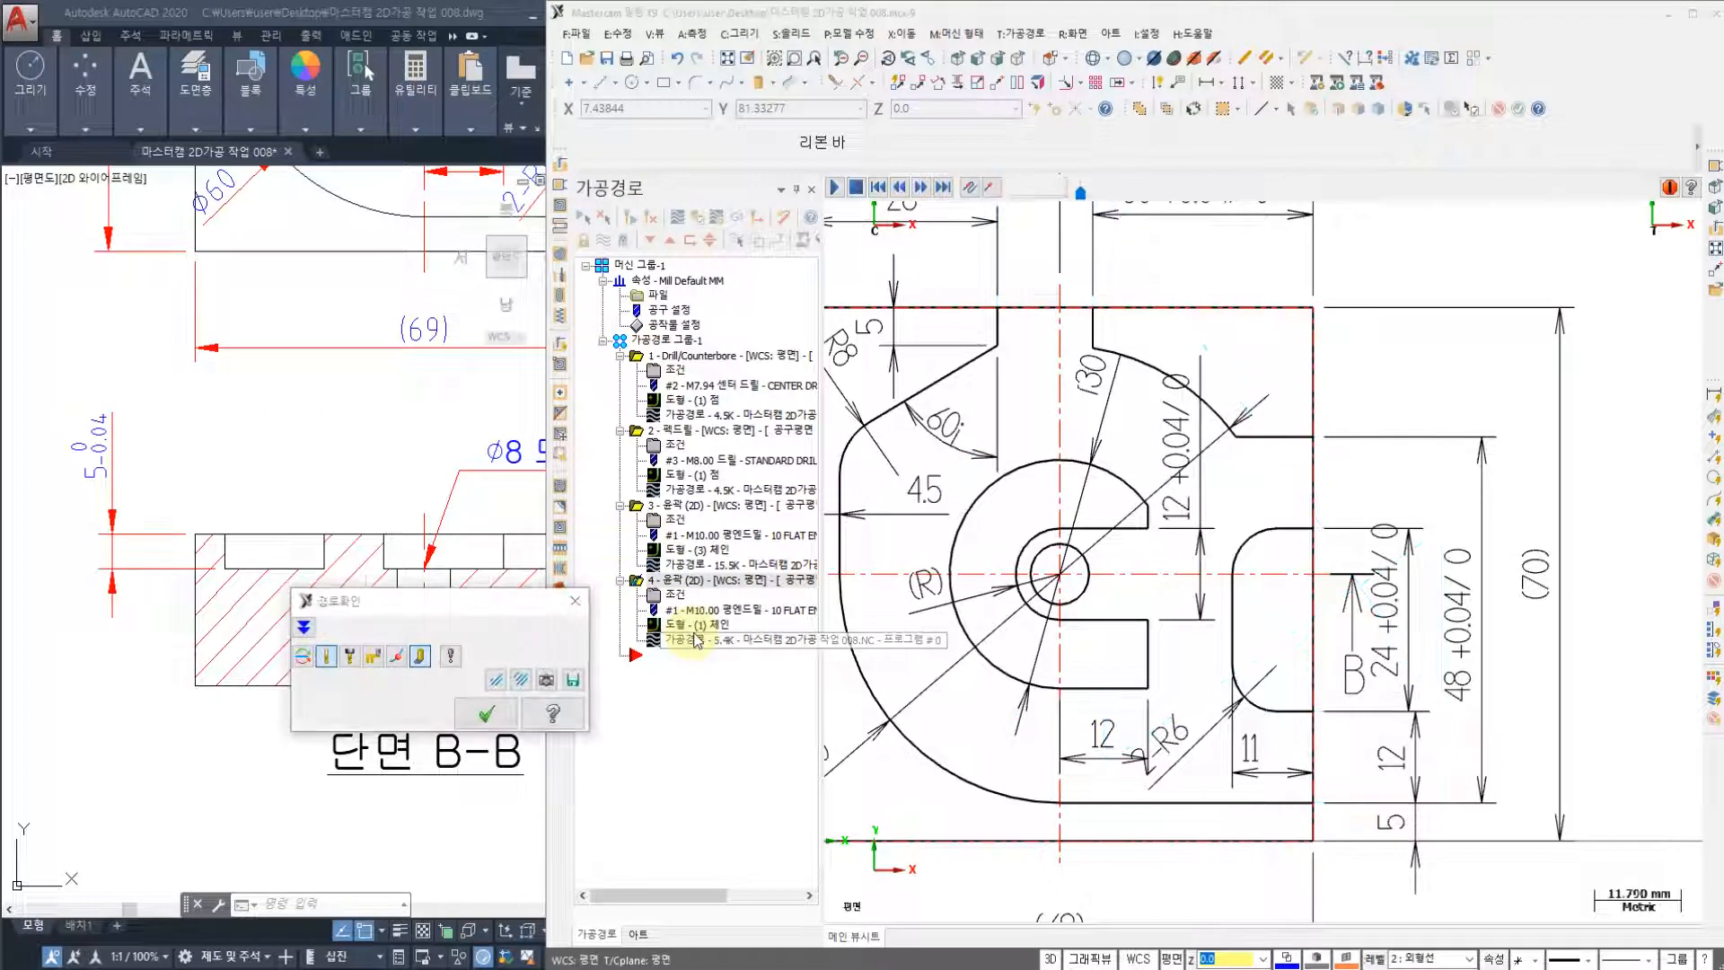
{"action": "left_click", "coordinate": [834, 187]}
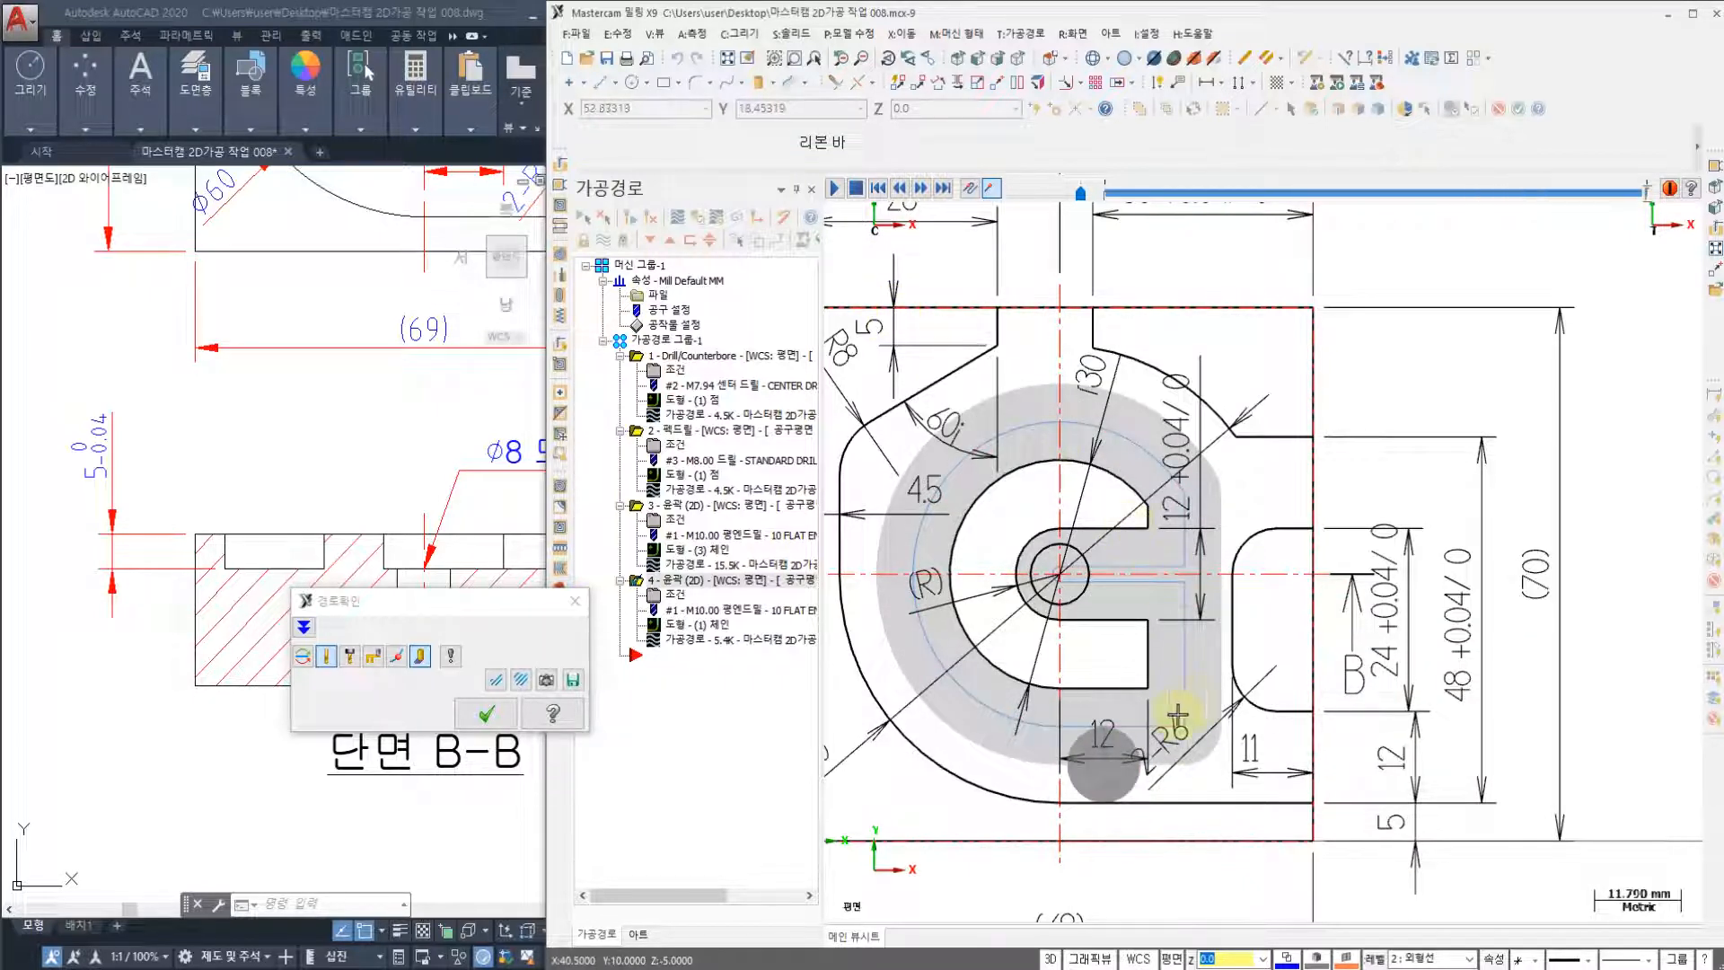
{"action": "scroll", "coordinate": [1097, 831], "scroll_direction": "up", "scroll_amount": 1}
{"action": "scroll", "coordinate": [1097, 832], "scroll_direction": "up", "scroll_amount": 8}
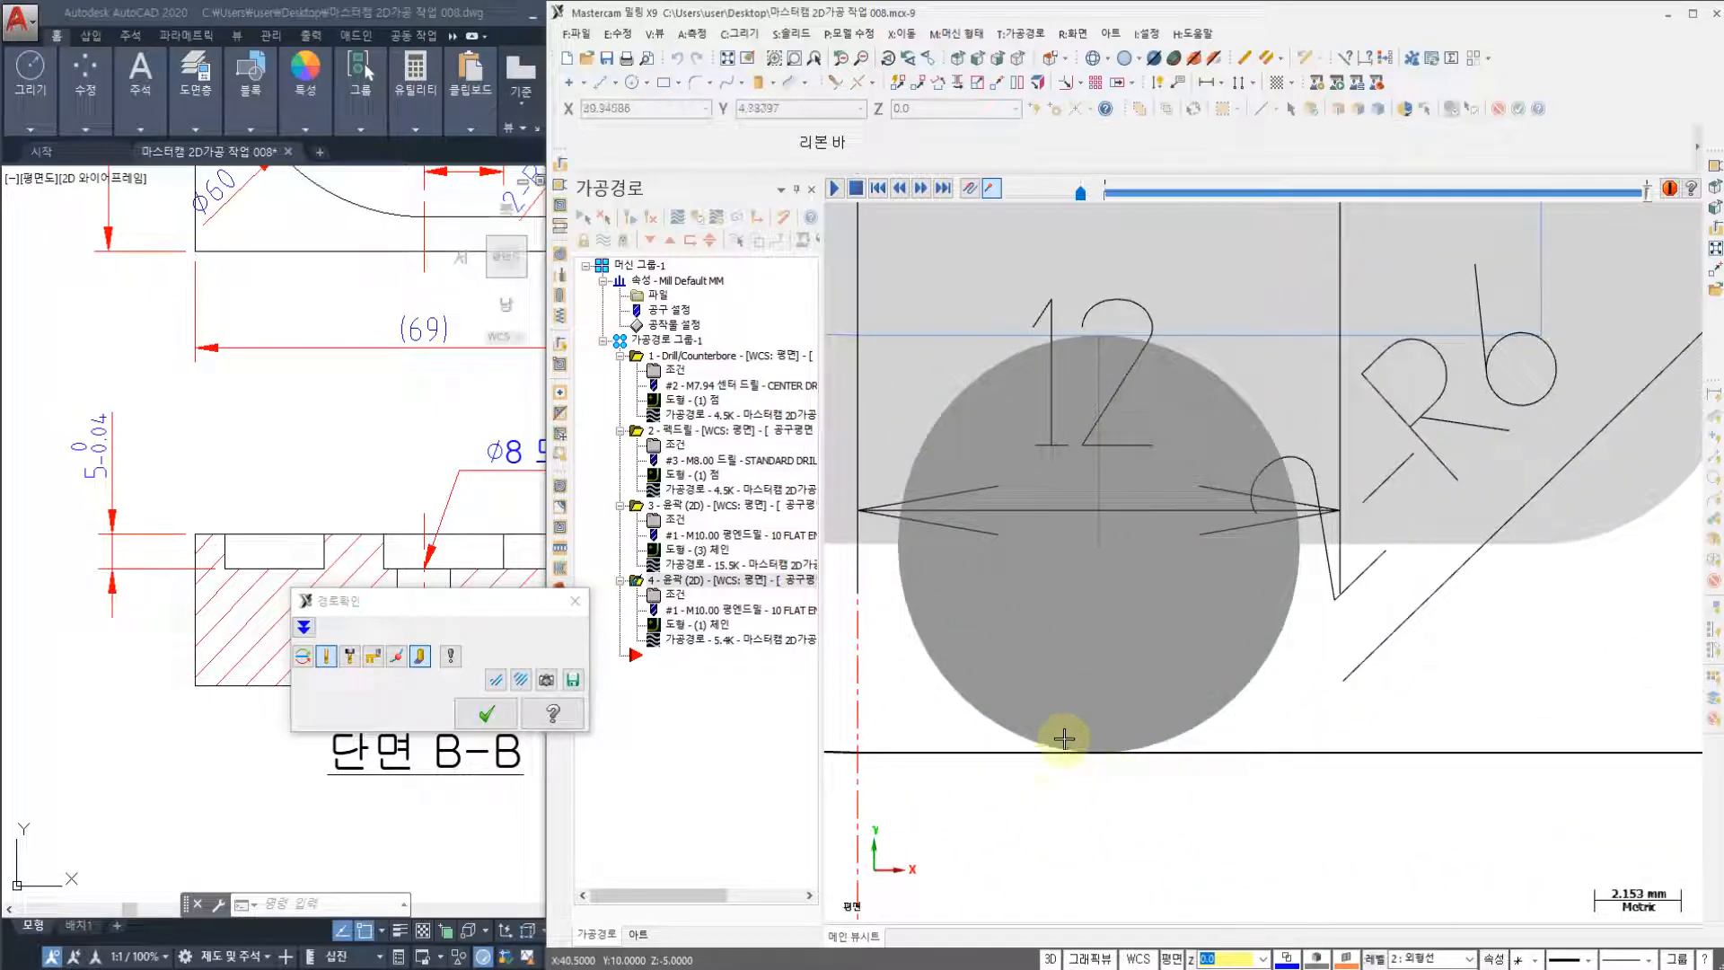
{"action": "scroll", "coordinate": [1101, 728], "scroll_direction": "down", "scroll_amount": 6}
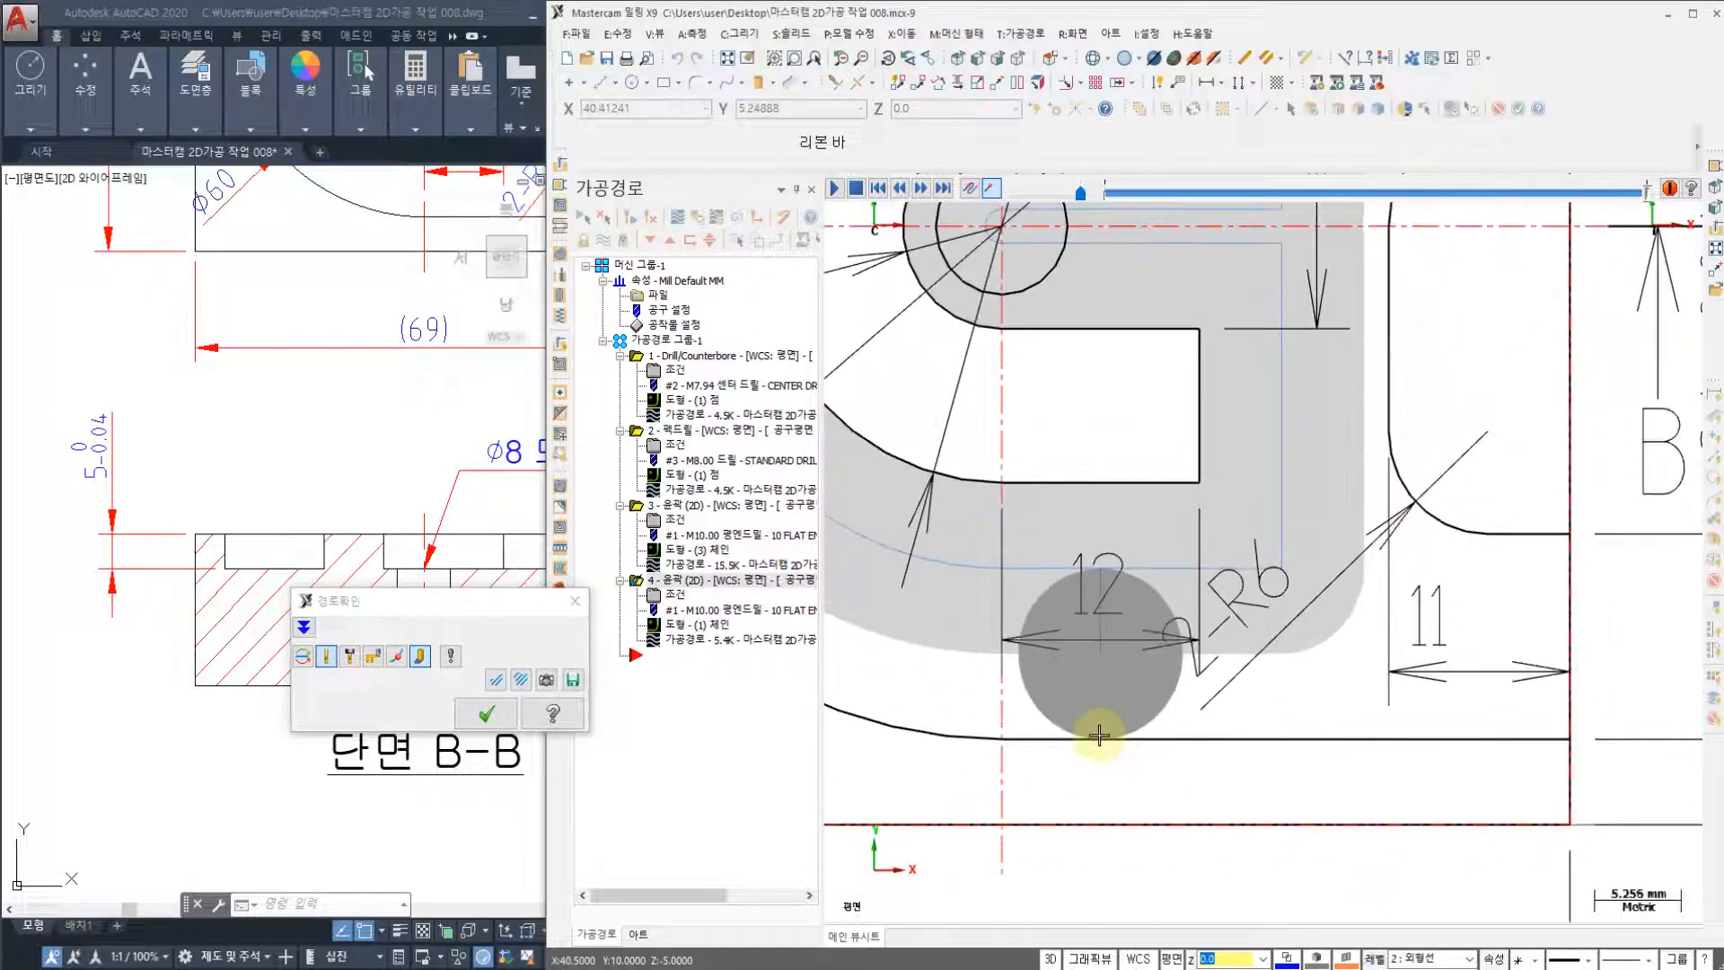
{"action": "left_click", "coordinate": [482, 715]}
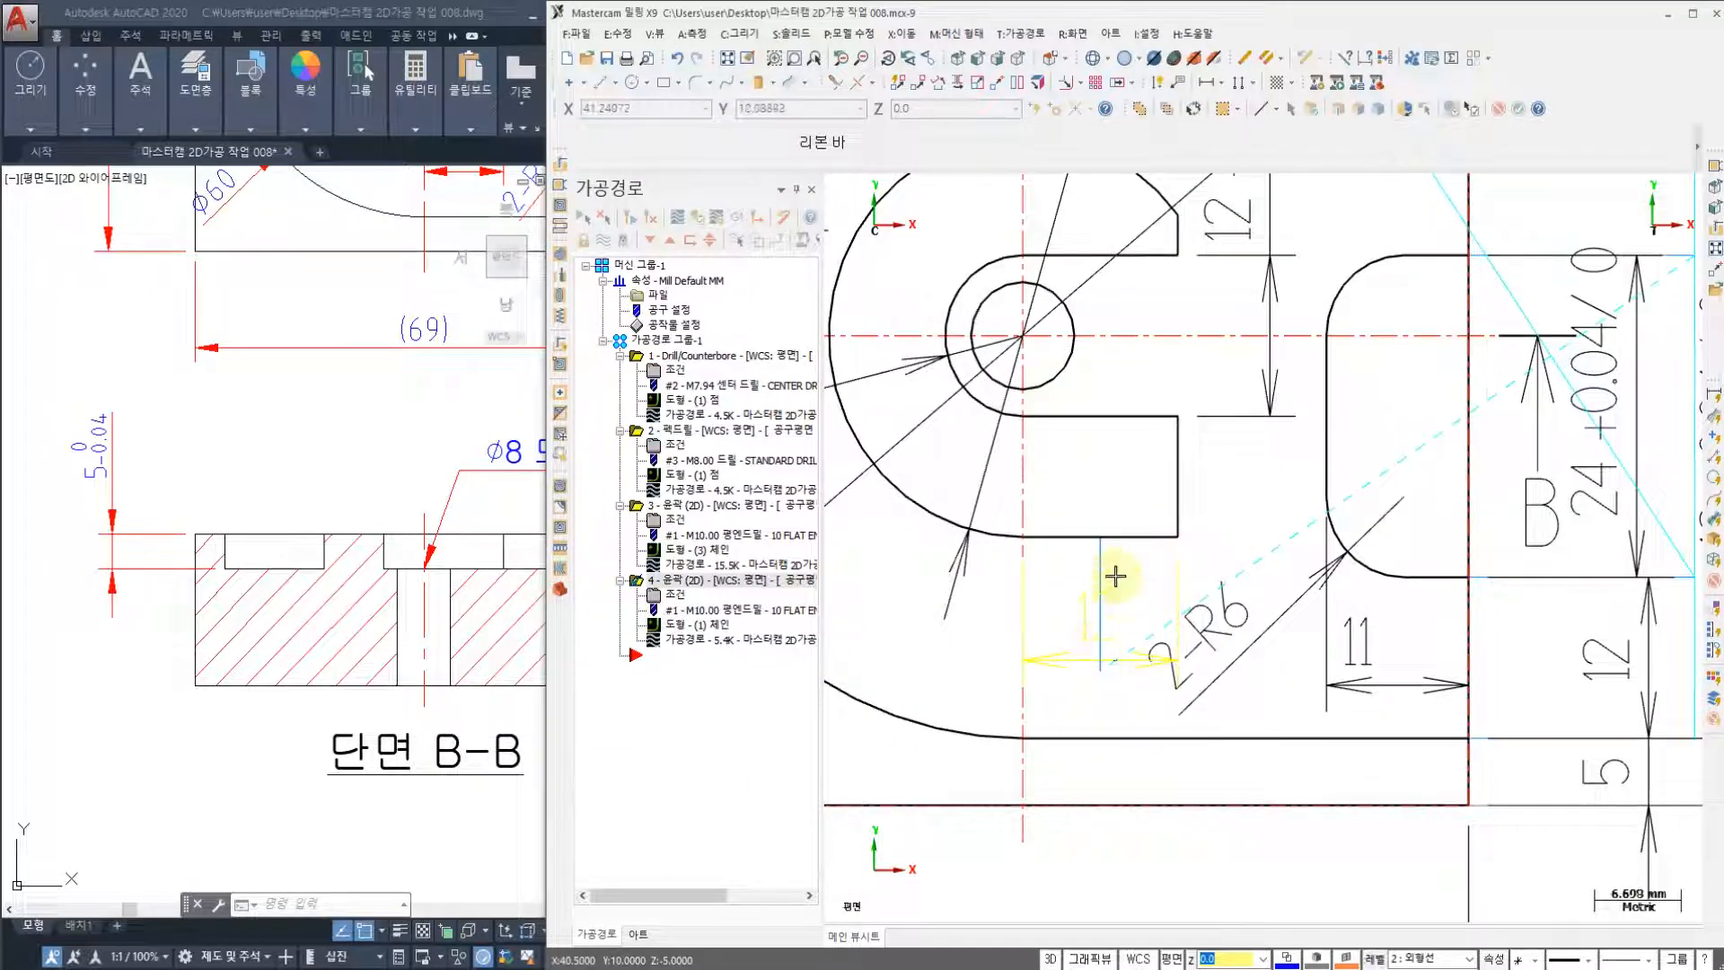
{"action": "left_click", "coordinate": [1097, 696]}
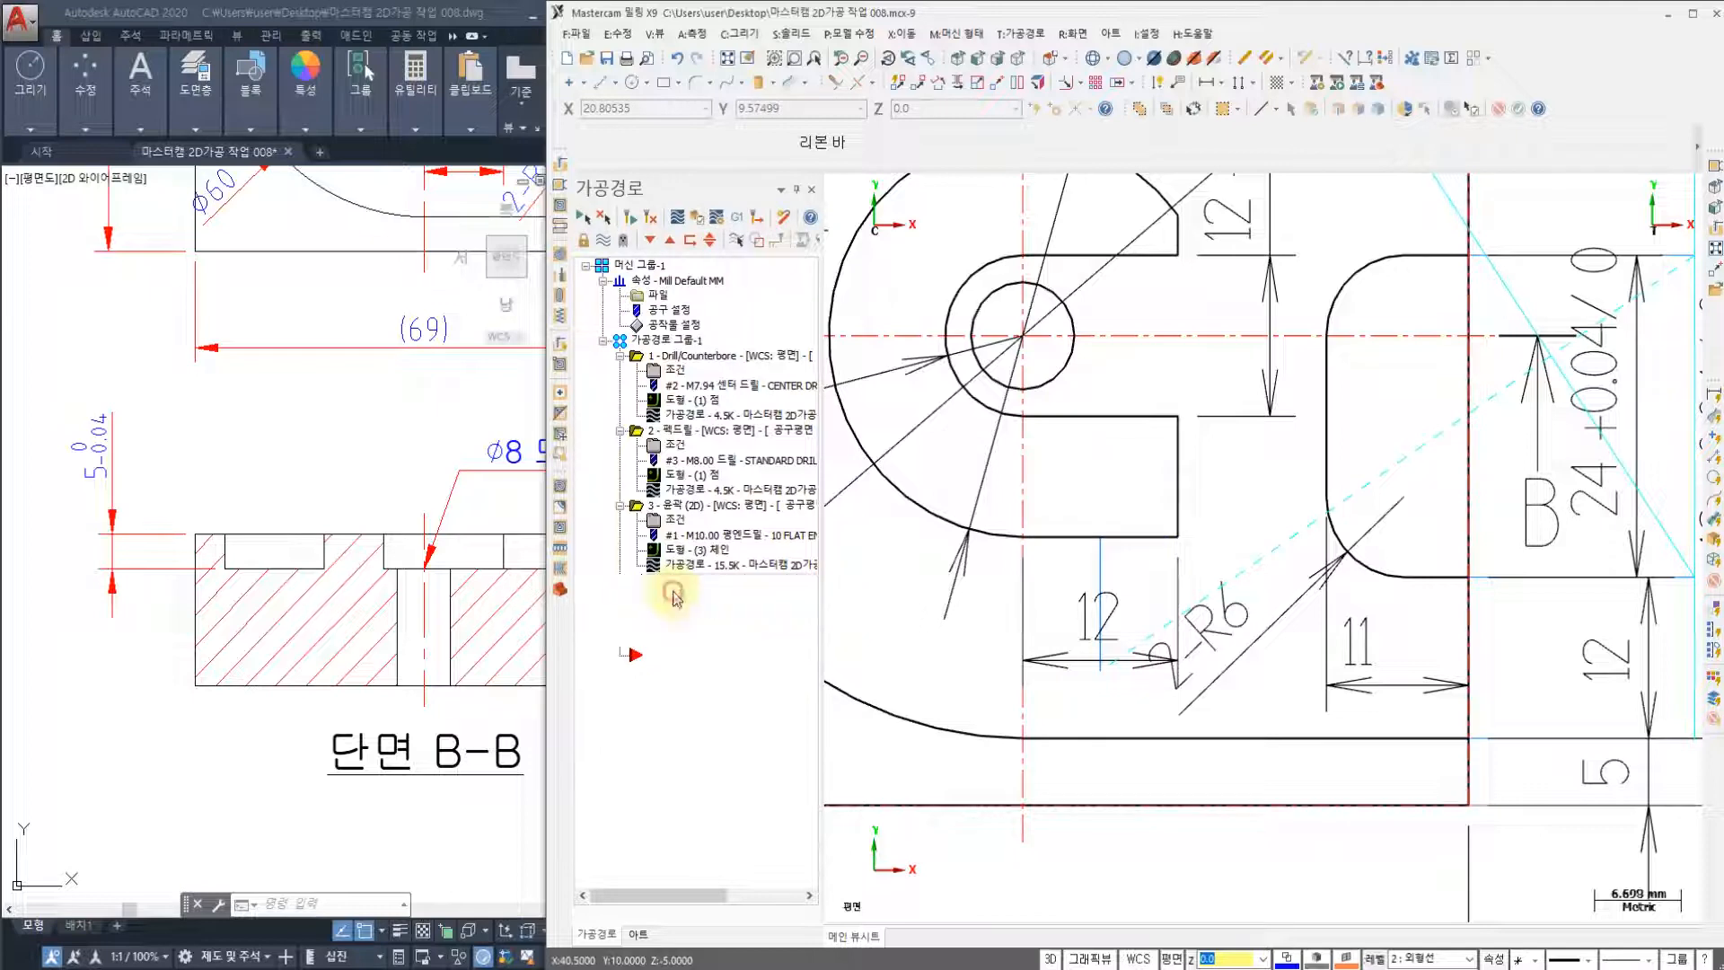
- Set the island contour's lead-in and lead-out line lengths to 80% of the tool diameter and regenerate the toolpath
{"action": "left_click", "coordinate": [743, 597]}
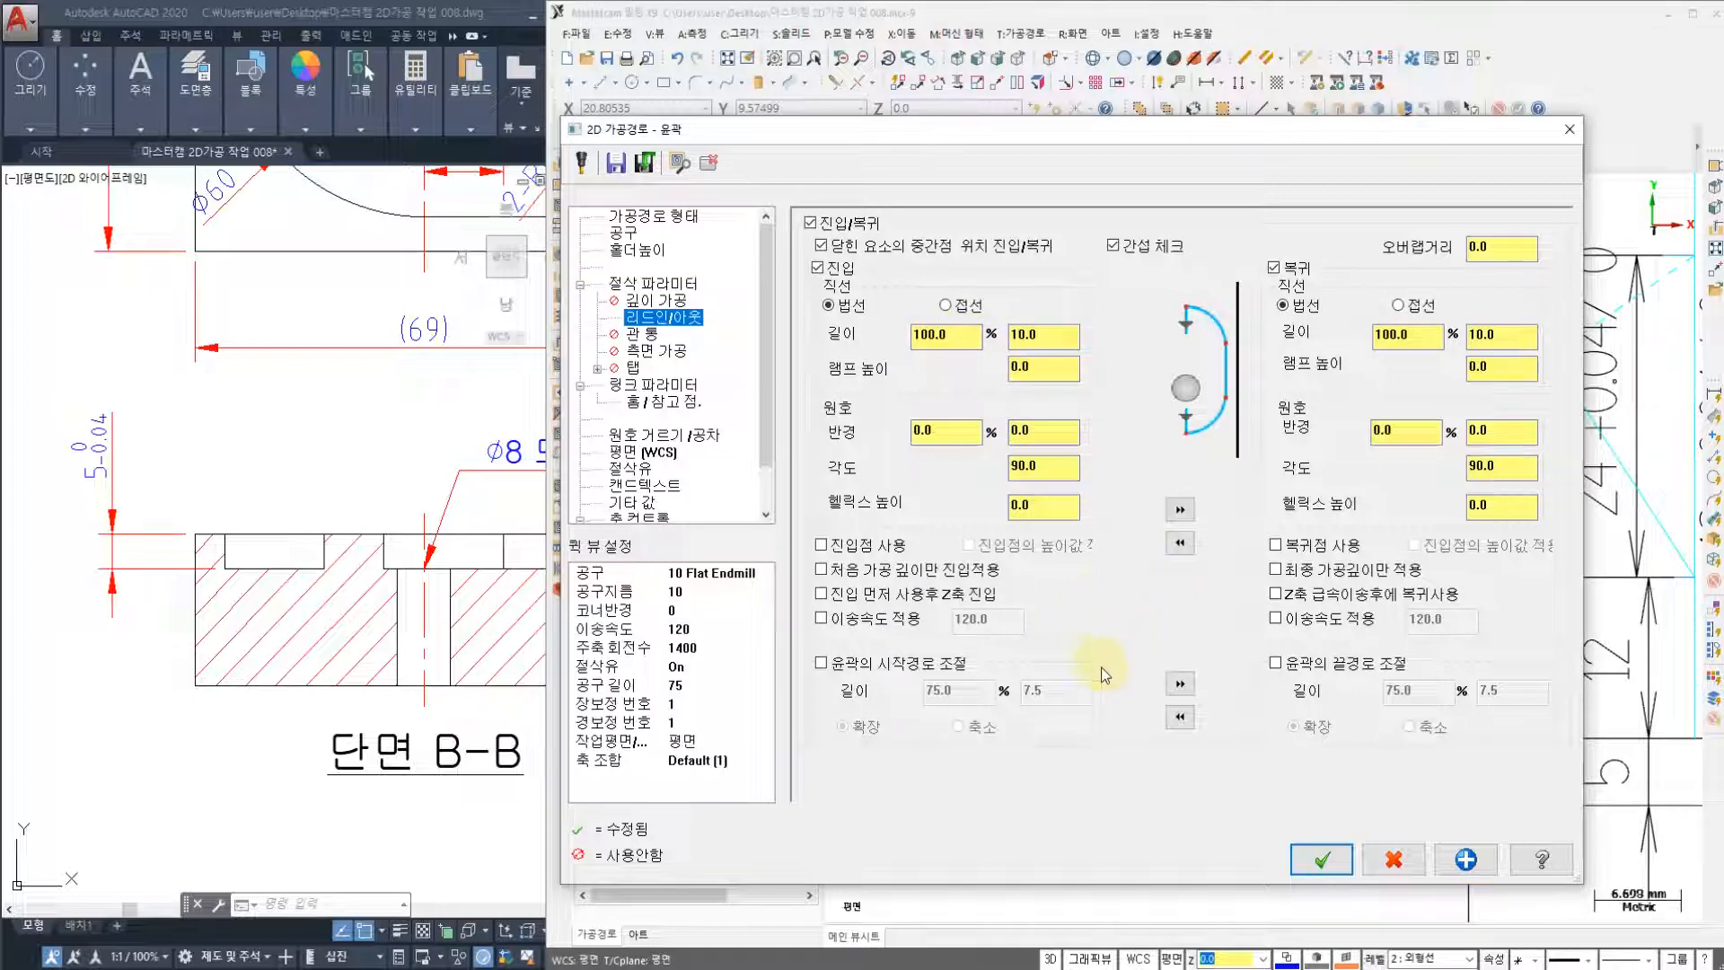
{"action": "double_click", "coordinate": [952, 337]}
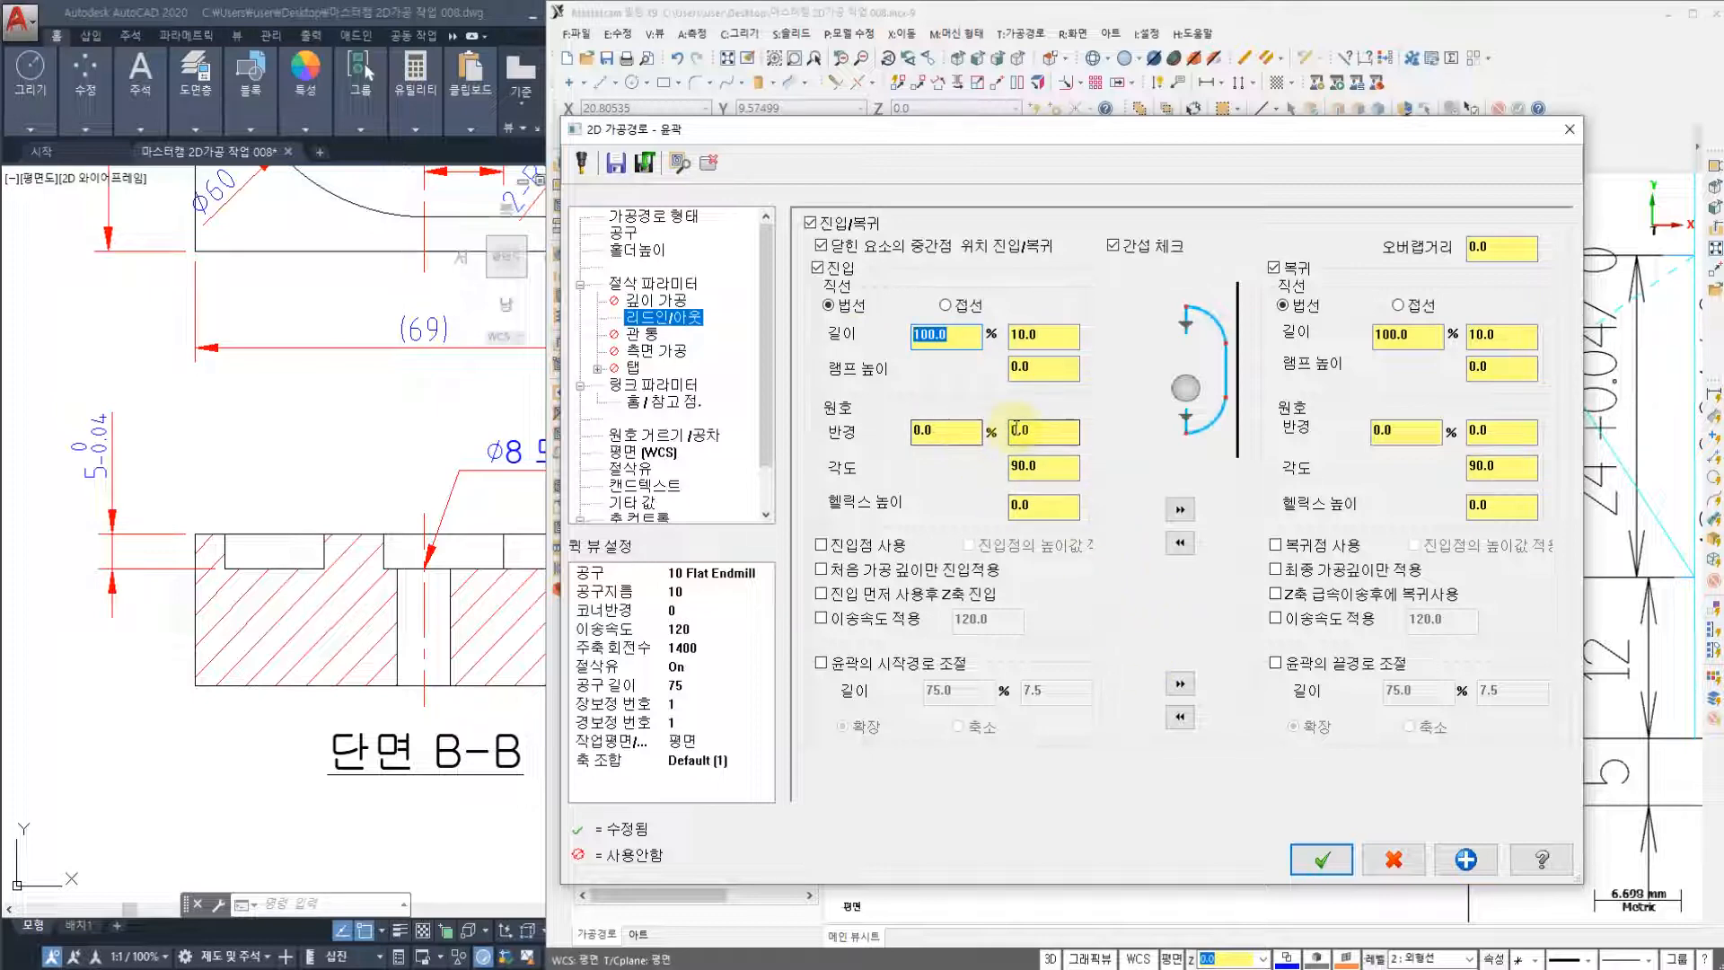
{"action": "type", "text": "80"}
{"action": "type", "text": "80"}
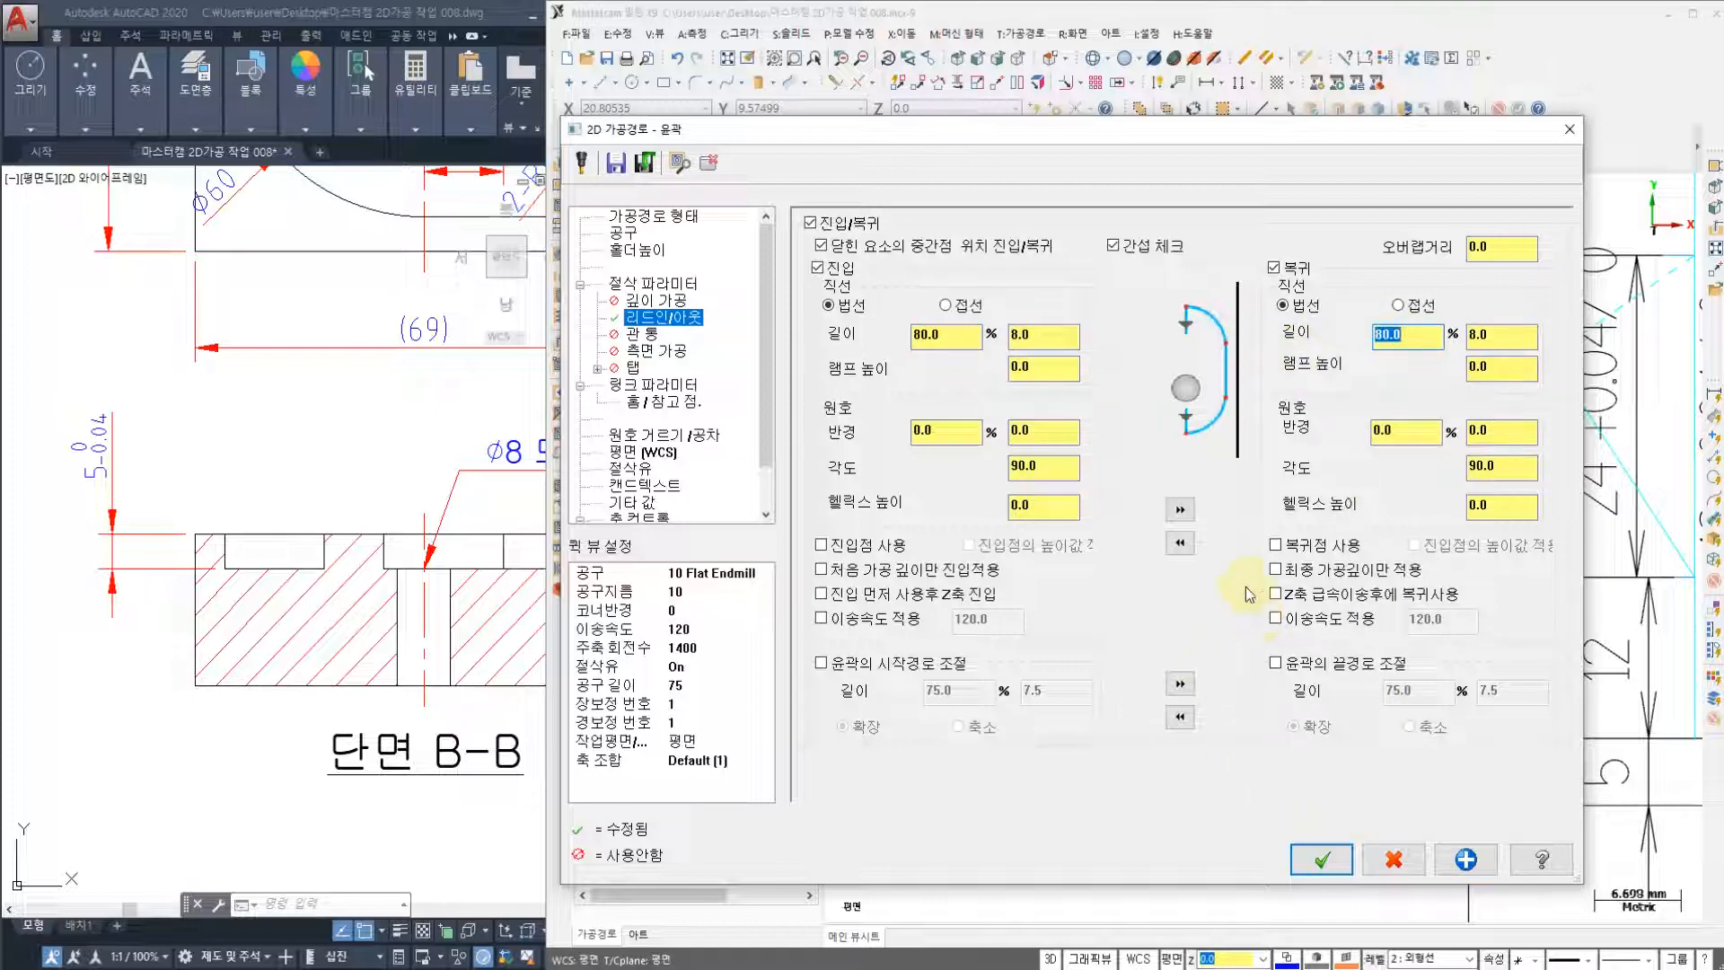
{"action": "left_click", "coordinate": [1321, 859]}
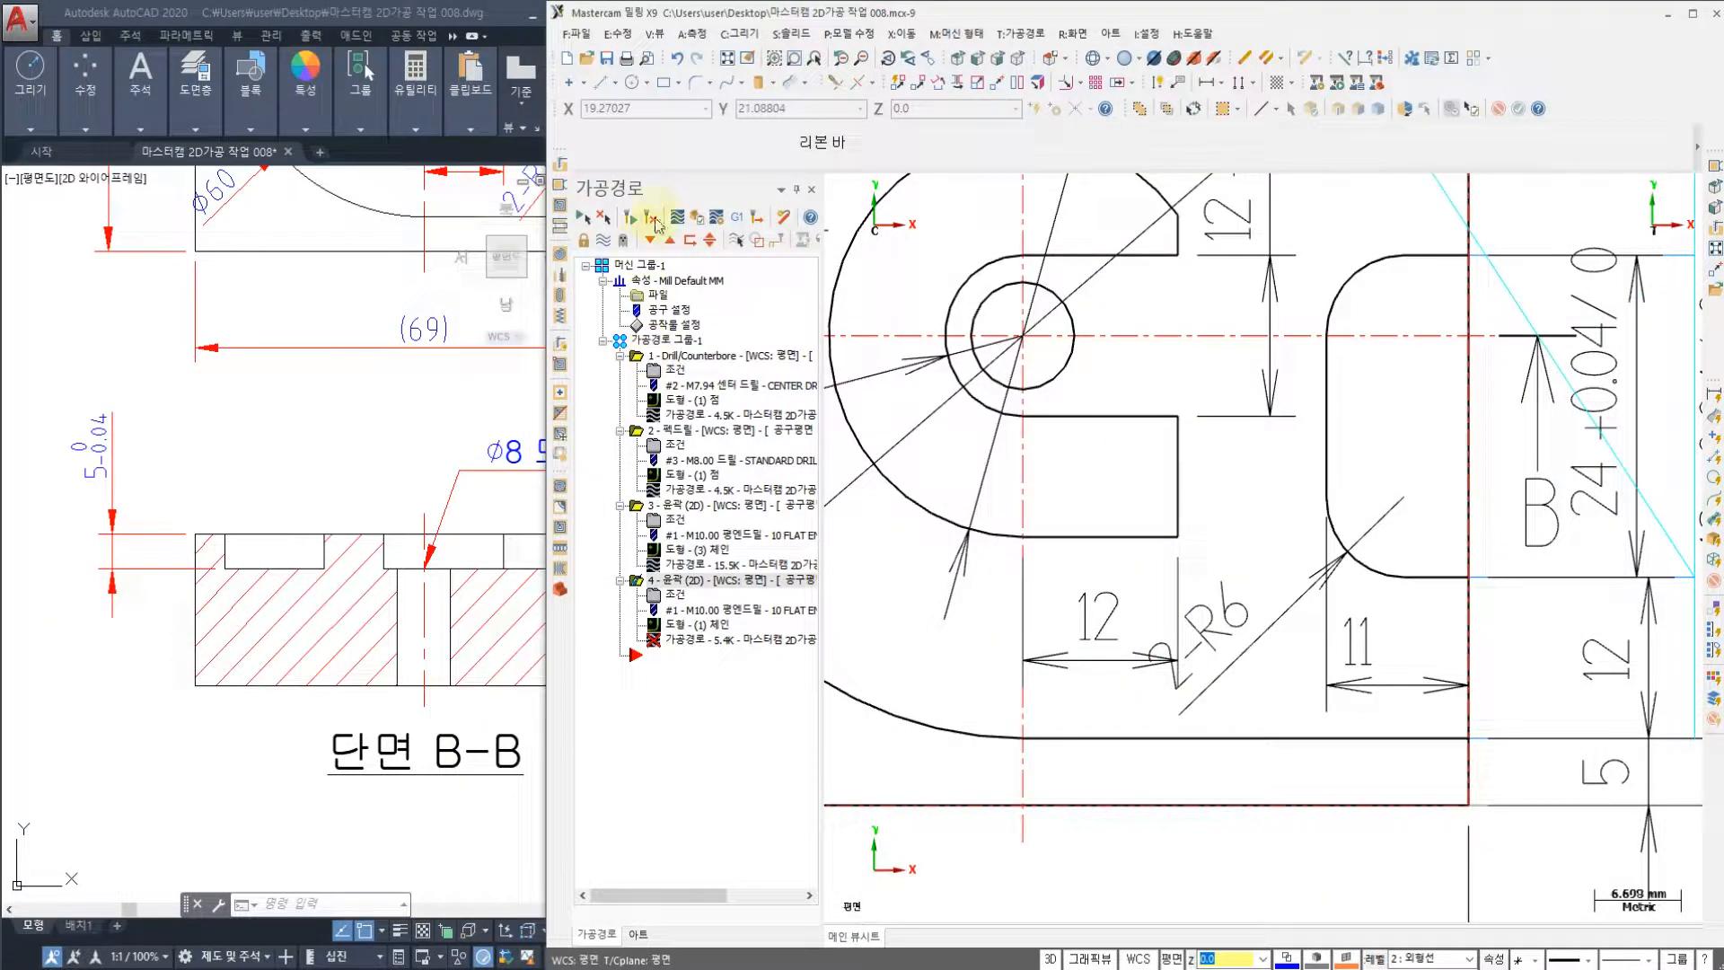
{"action": "left_click", "coordinate": [654, 220]}
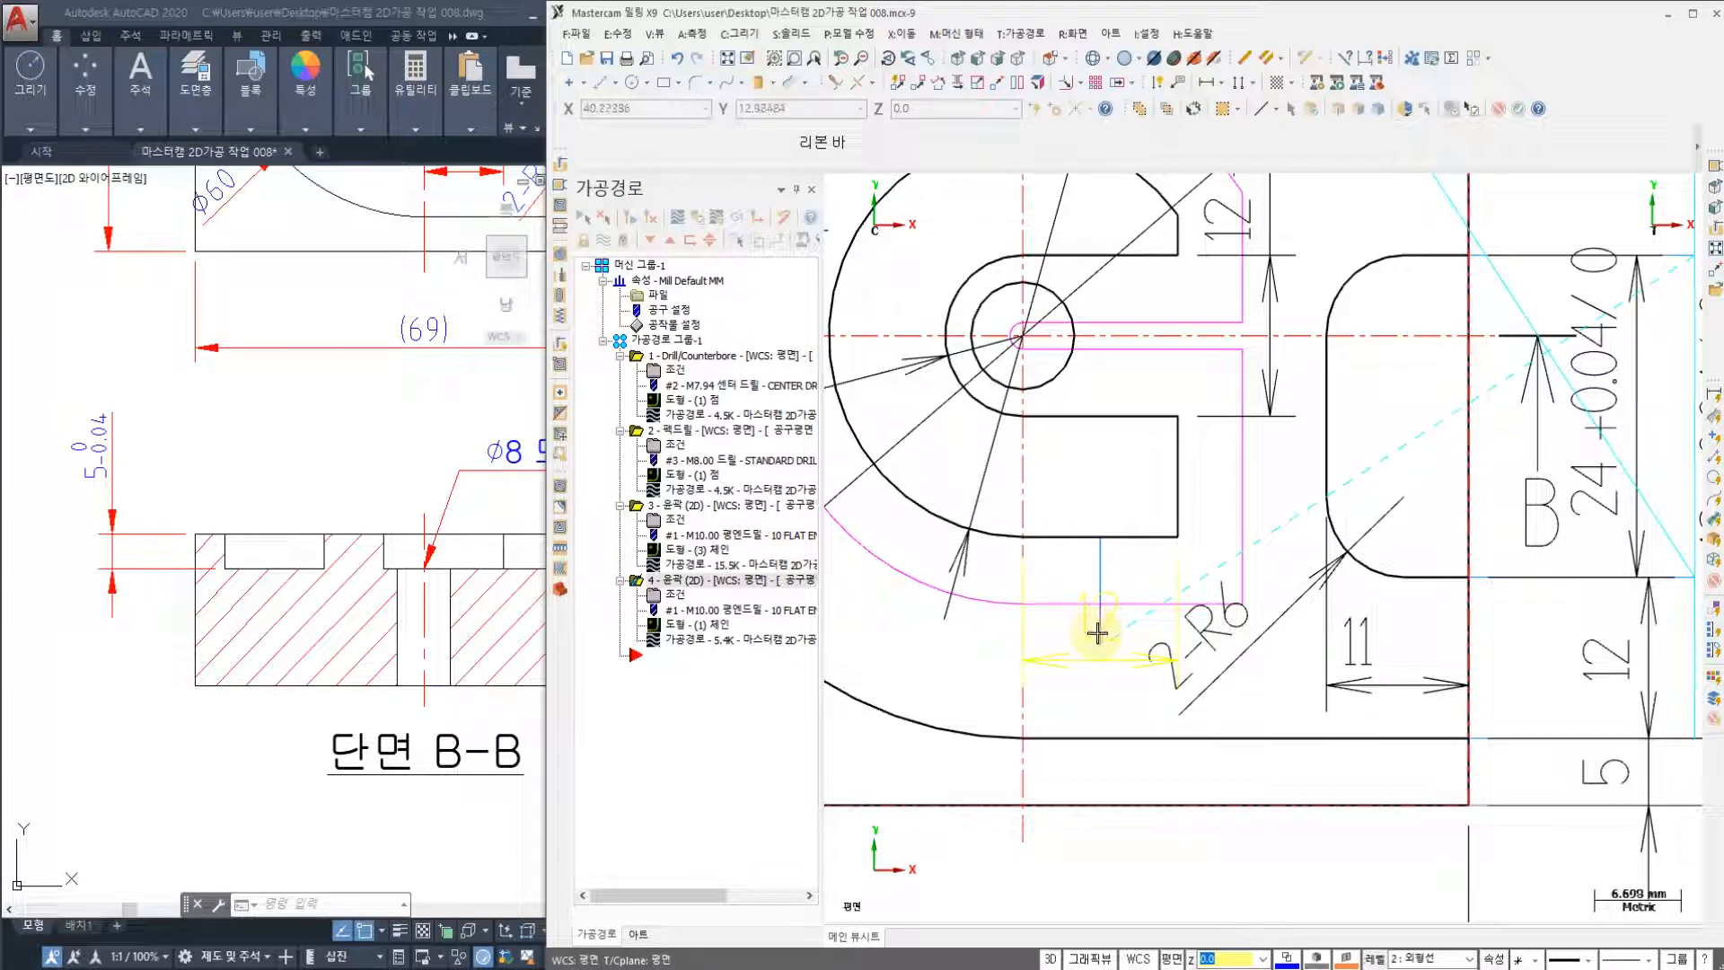
- Backplot the island contour with the shortened leads, check the tool's clearance around its entry point, and close the backplot
{"action": "left_click", "coordinate": [677, 639]}
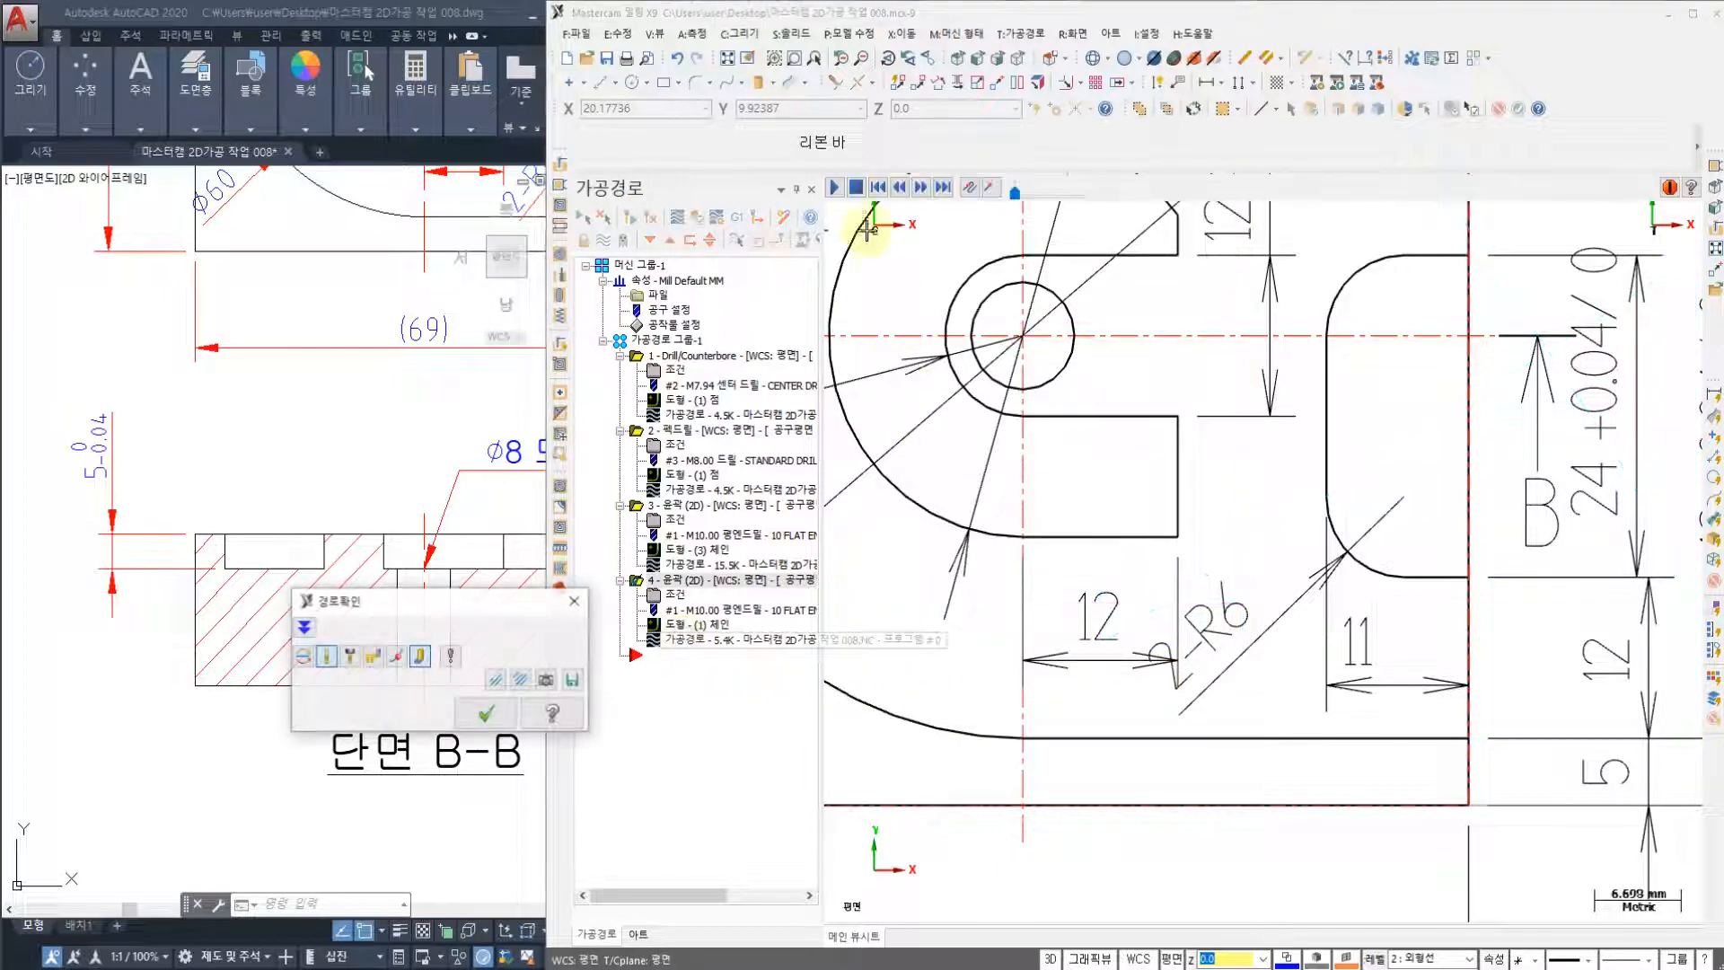
{"action": "left_click", "coordinate": [836, 189]}
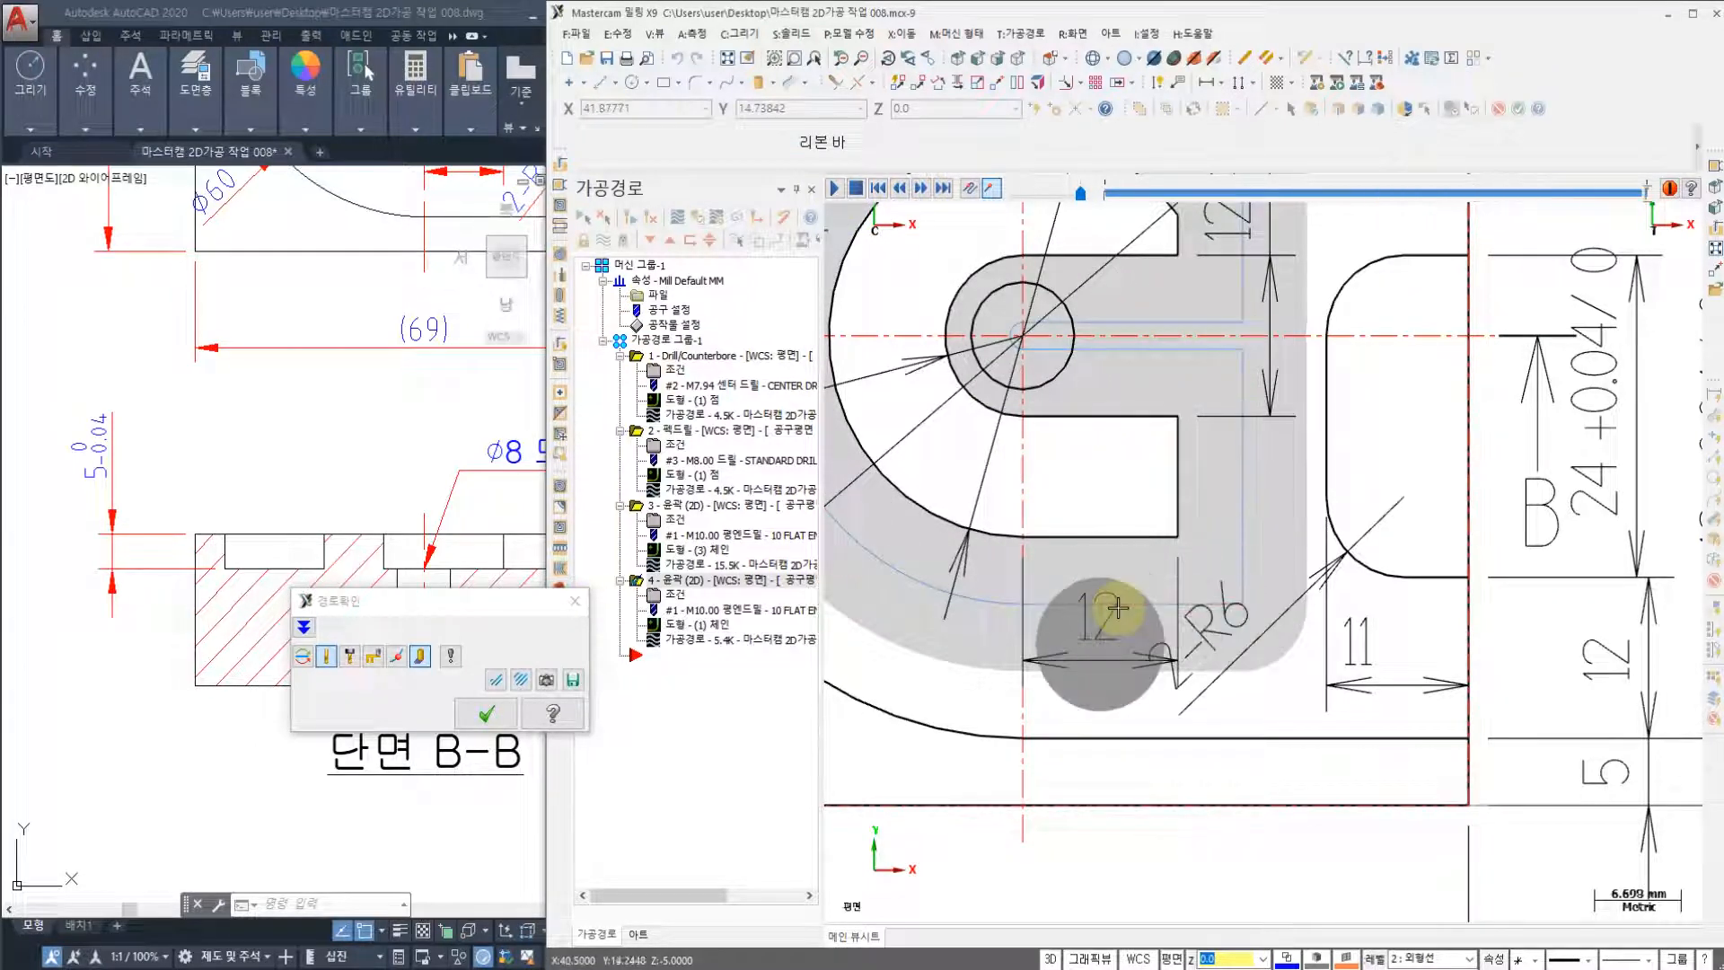
{"action": "scroll", "coordinate": [1099, 645], "scroll_direction": "up", "scroll_amount": 1}
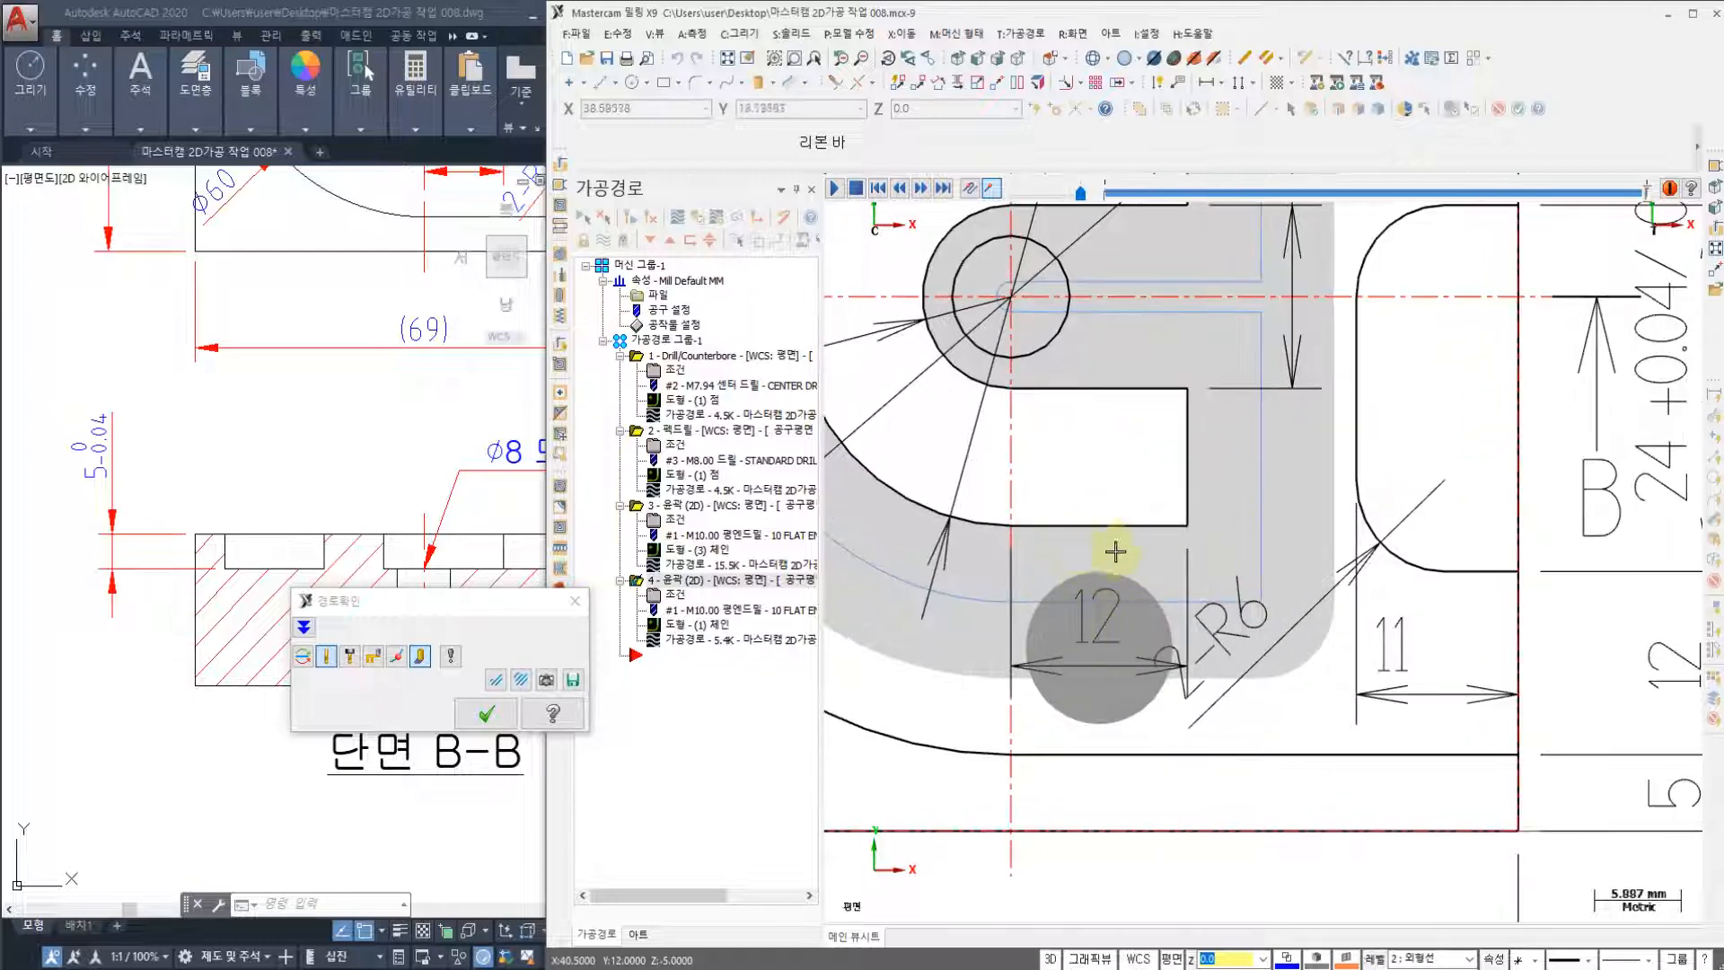
{"action": "scroll", "coordinate": [1113, 543], "scroll_direction": "down", "scroll_amount": 1}
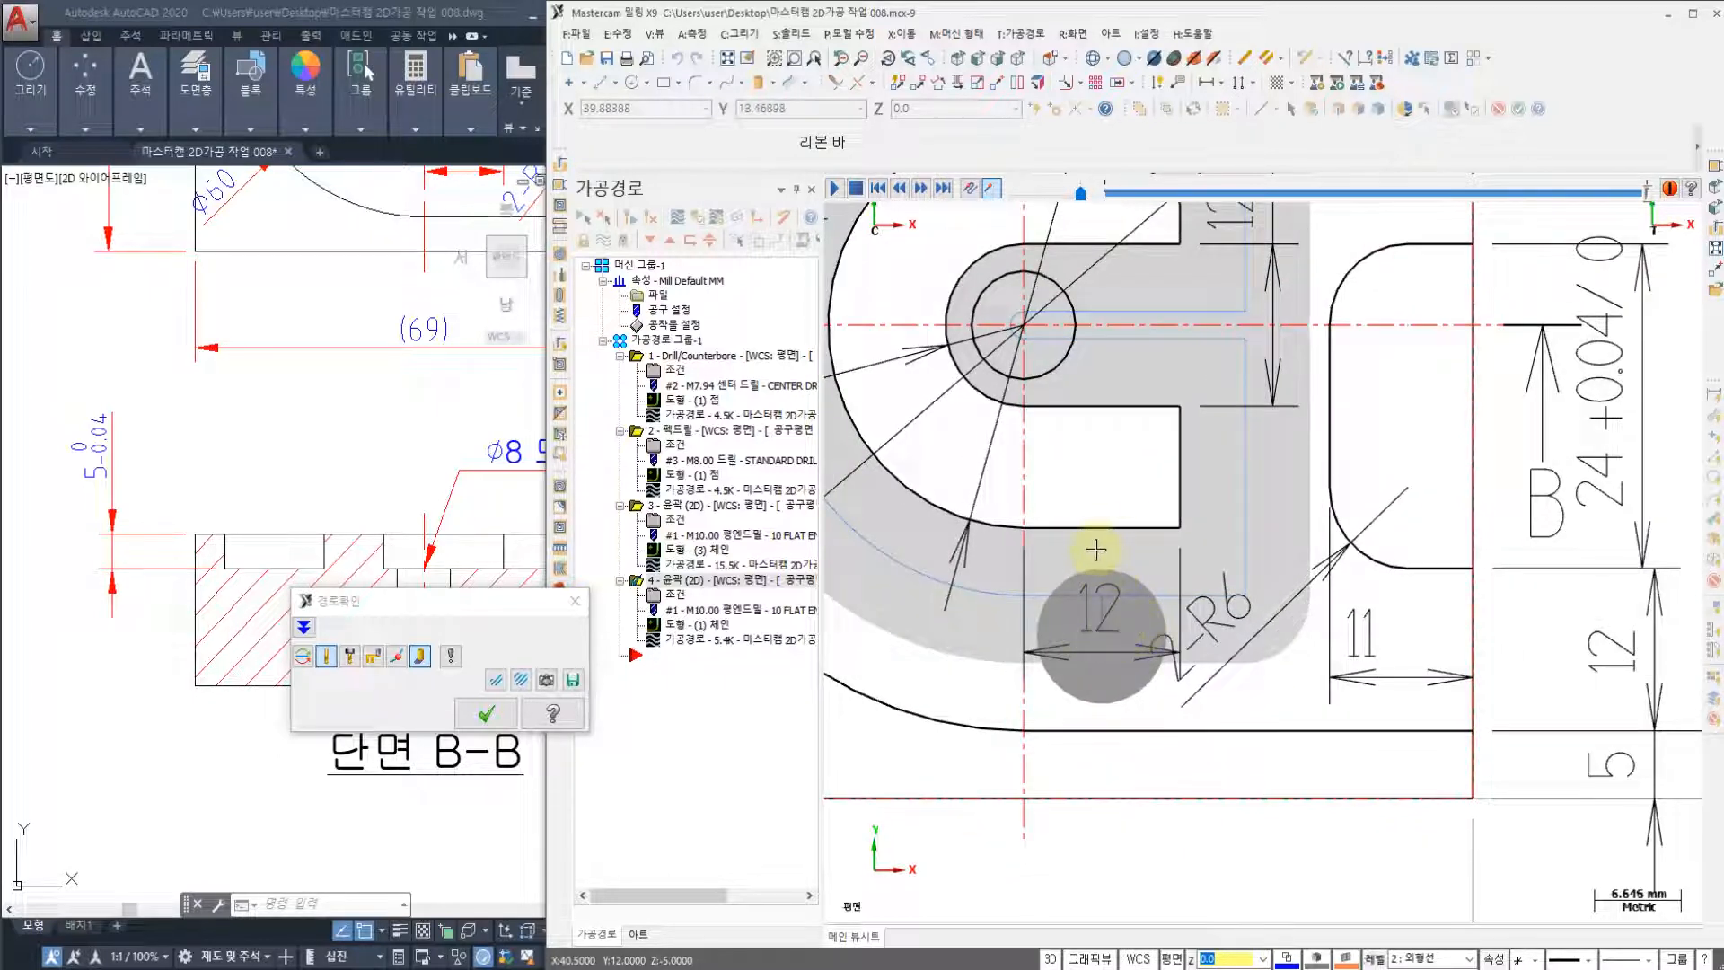
{"action": "left_click", "coordinate": [486, 714]}
- Backplot the center-drill operation and the three-chain contour, comparing the contour's swept area with the island's entry position
{"action": "left_click", "coordinate": [705, 414]}
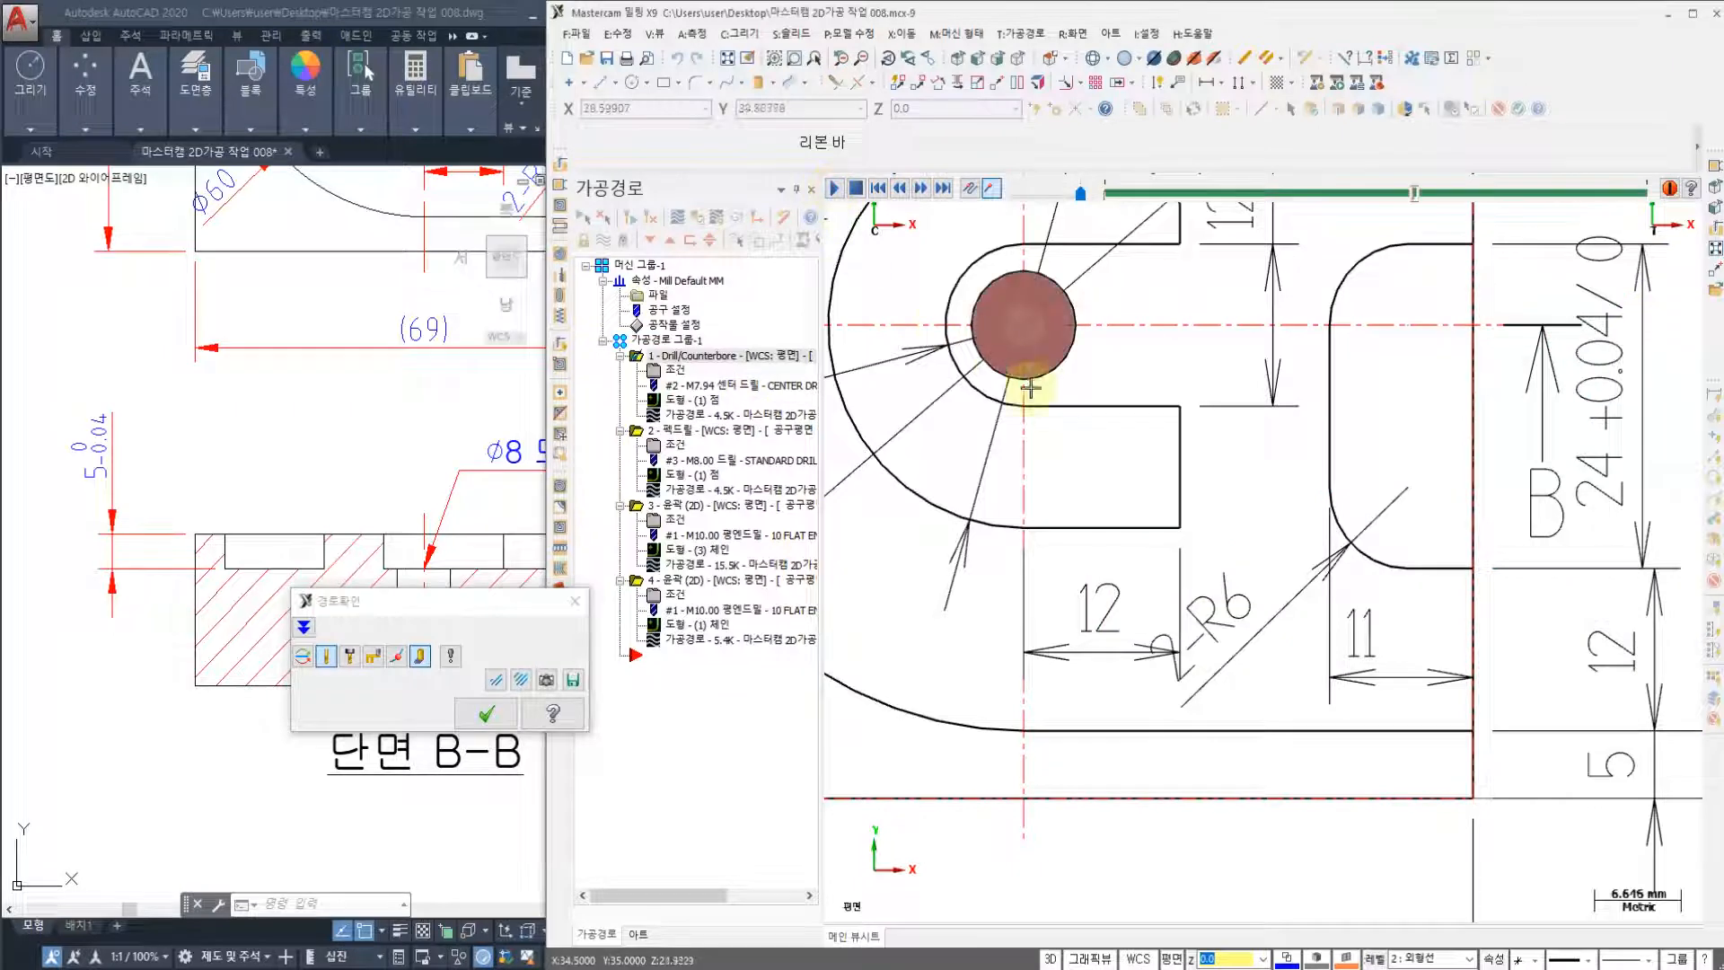
{"action": "left_click", "coordinate": [486, 714]}
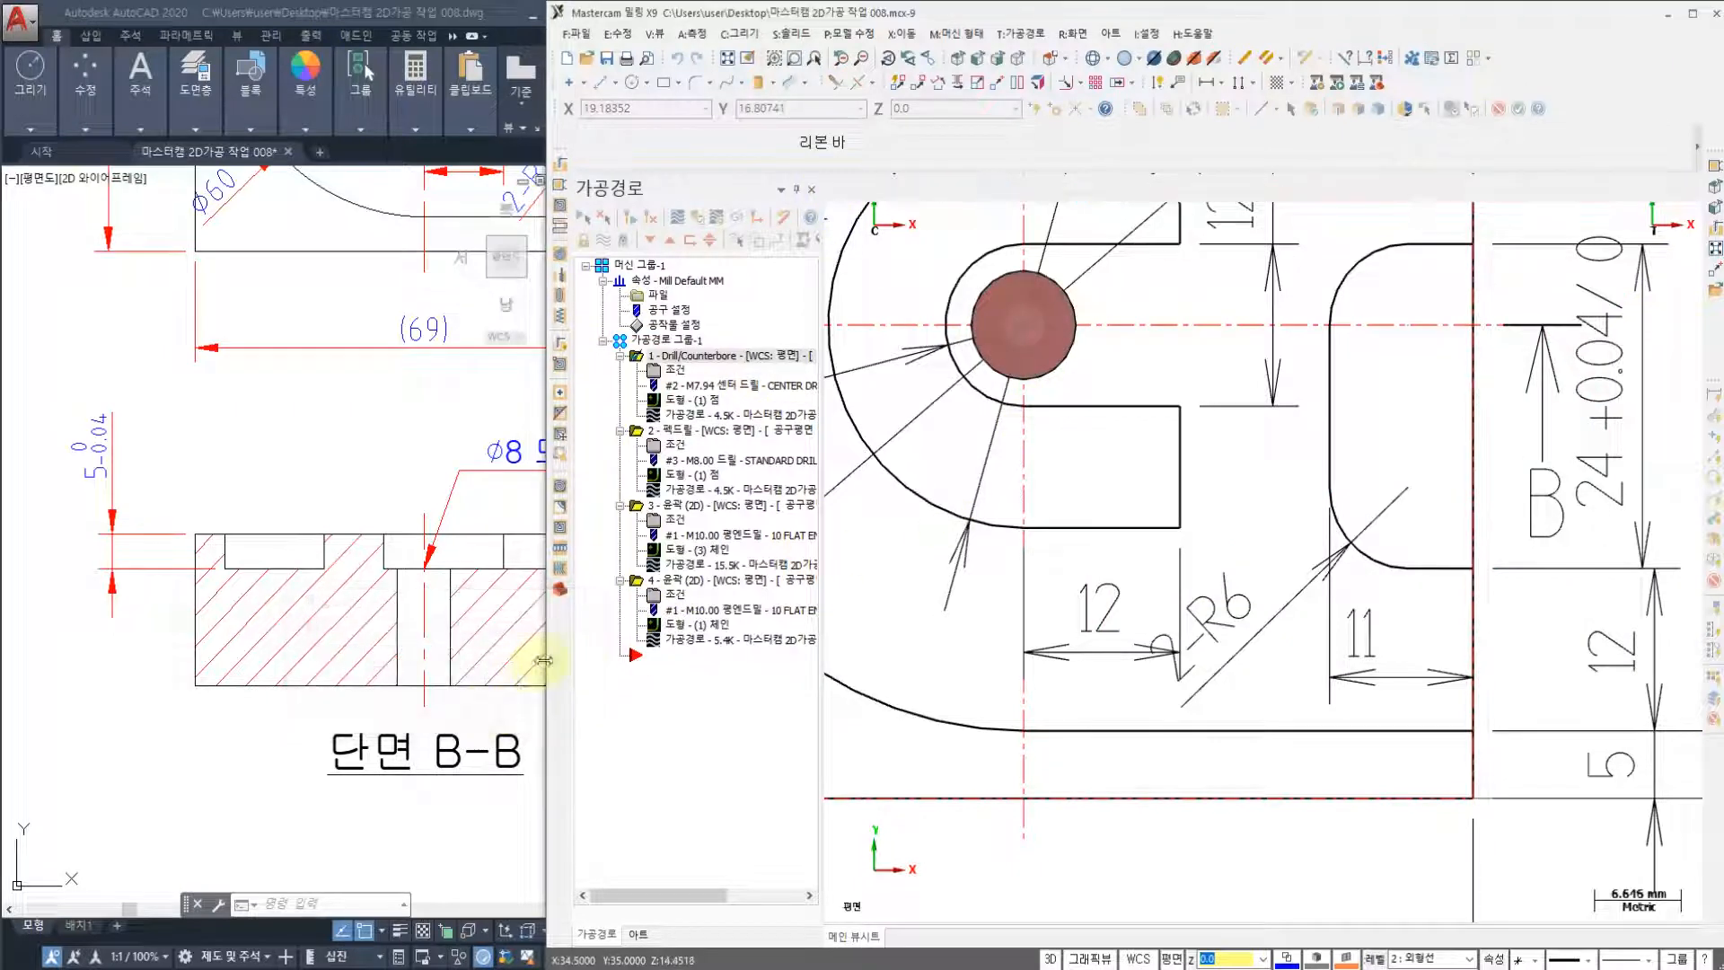
{"action": "left_click", "coordinate": [680, 567]}
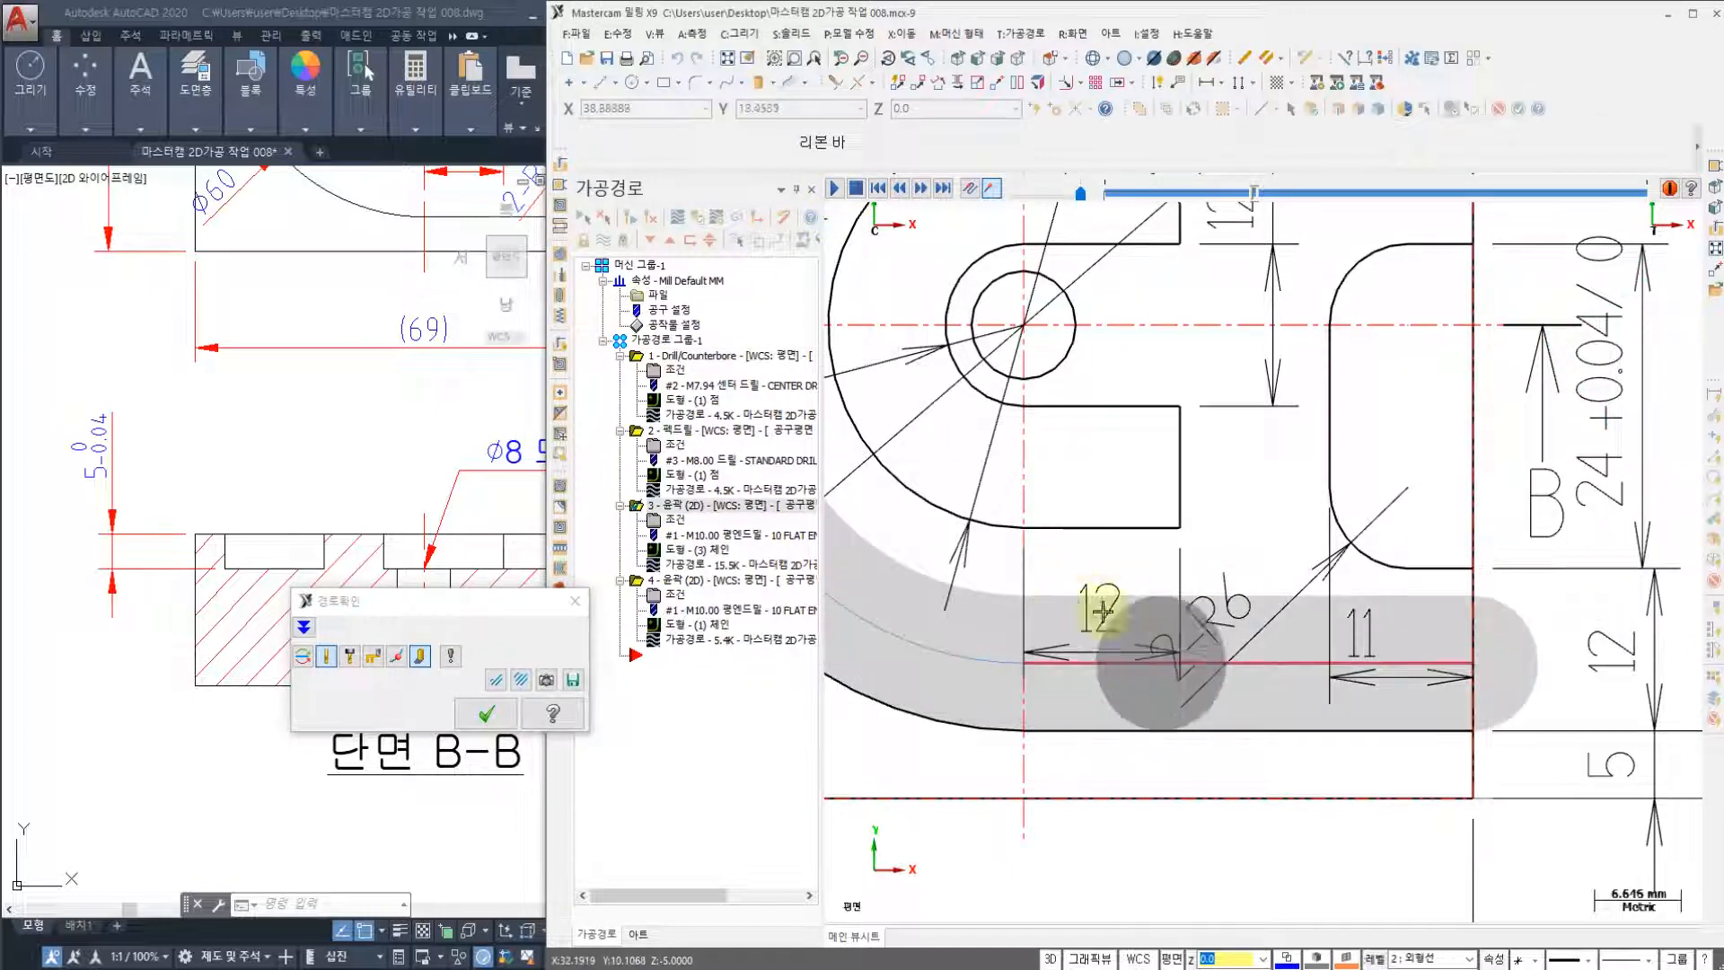
{"action": "left_click", "coordinate": [488, 715]}
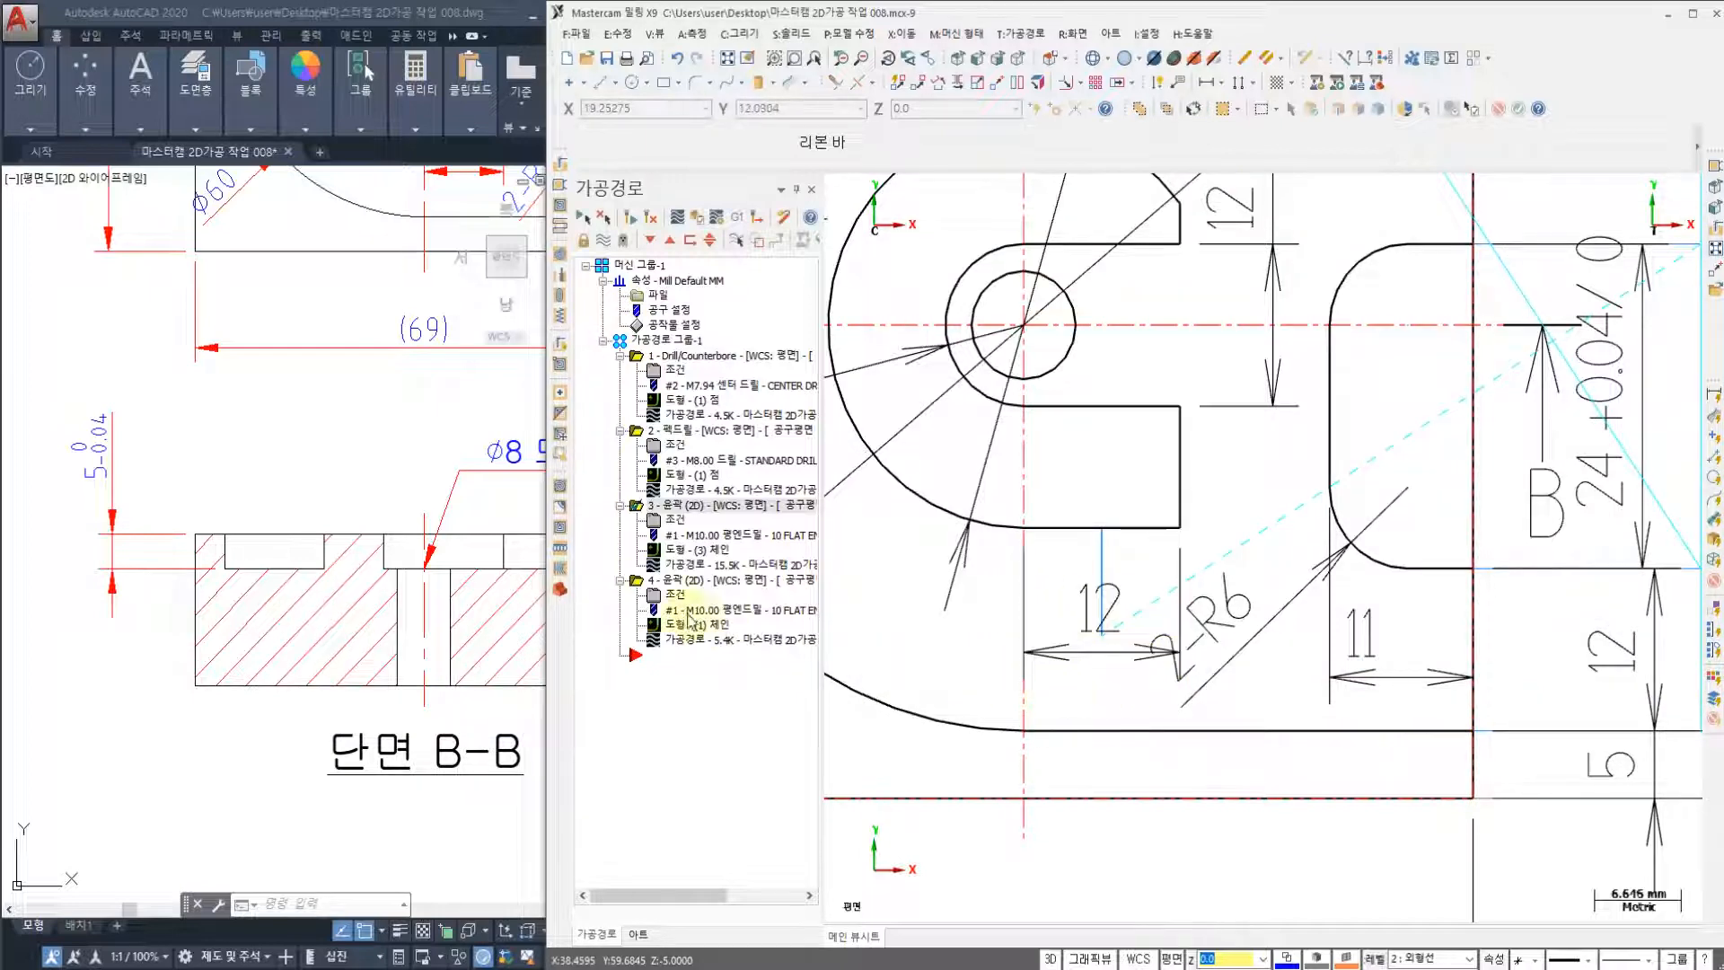
- Set the lead-in and lead-out line lengths of the C-shaped island contour to 90% of the tool diameter
{"action": "left_click", "coordinate": [676, 584]}
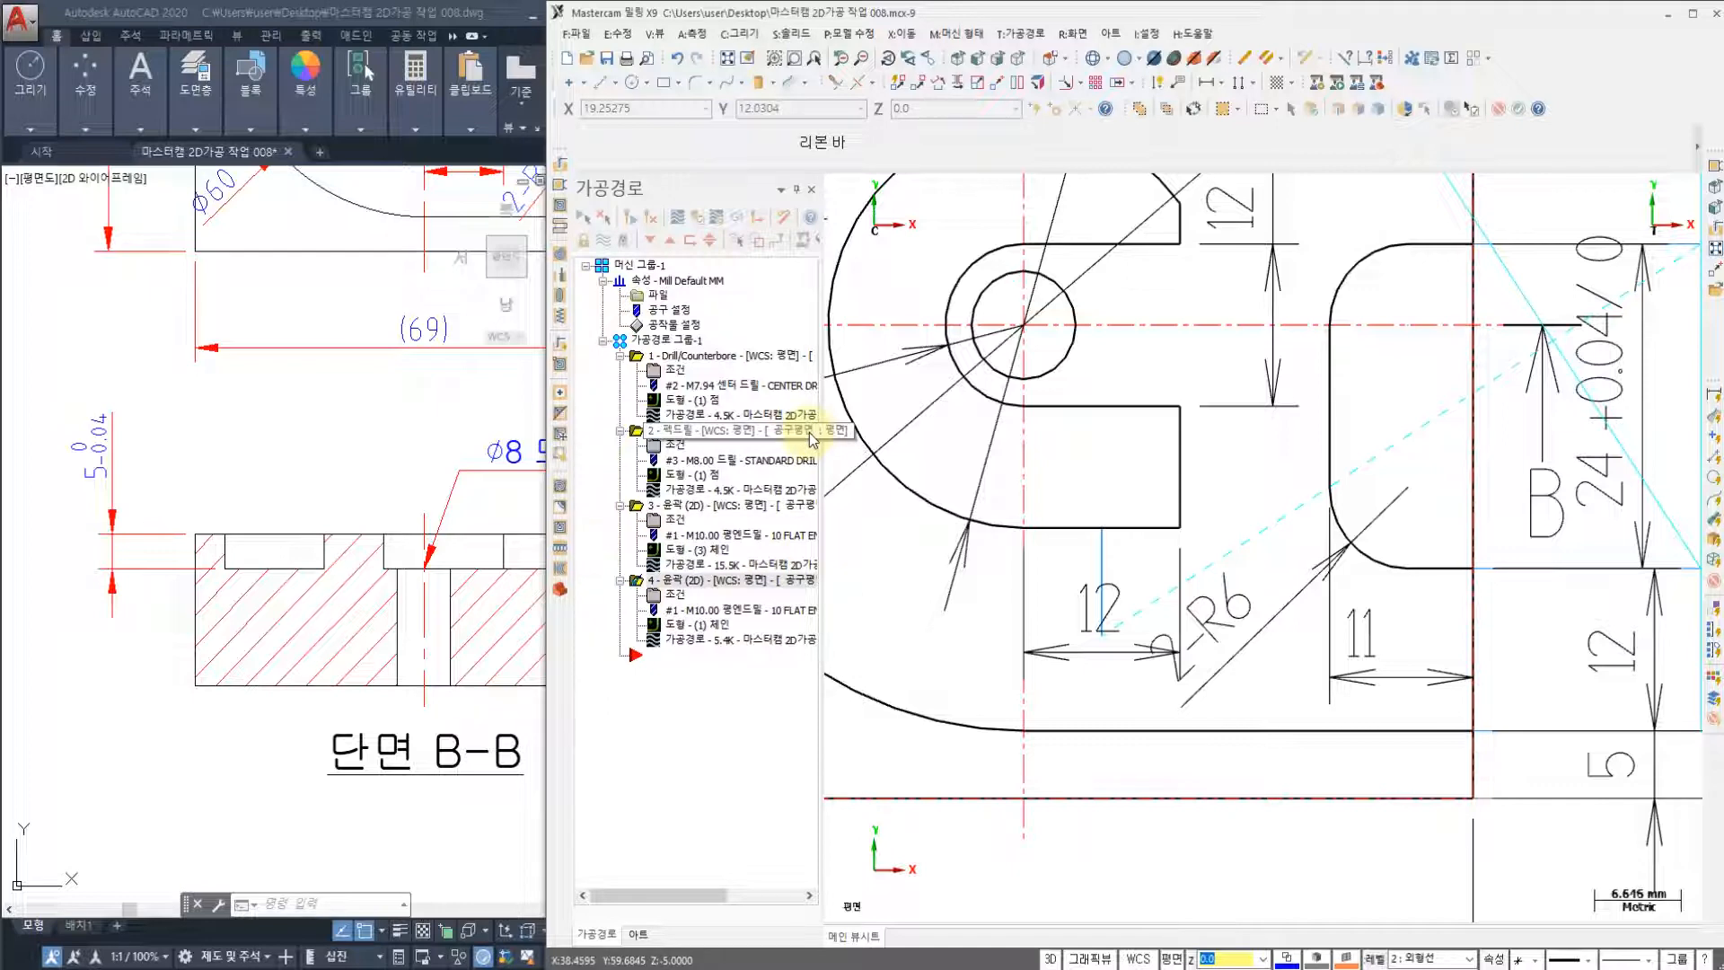
{"action": "left_click", "coordinate": [677, 595]}
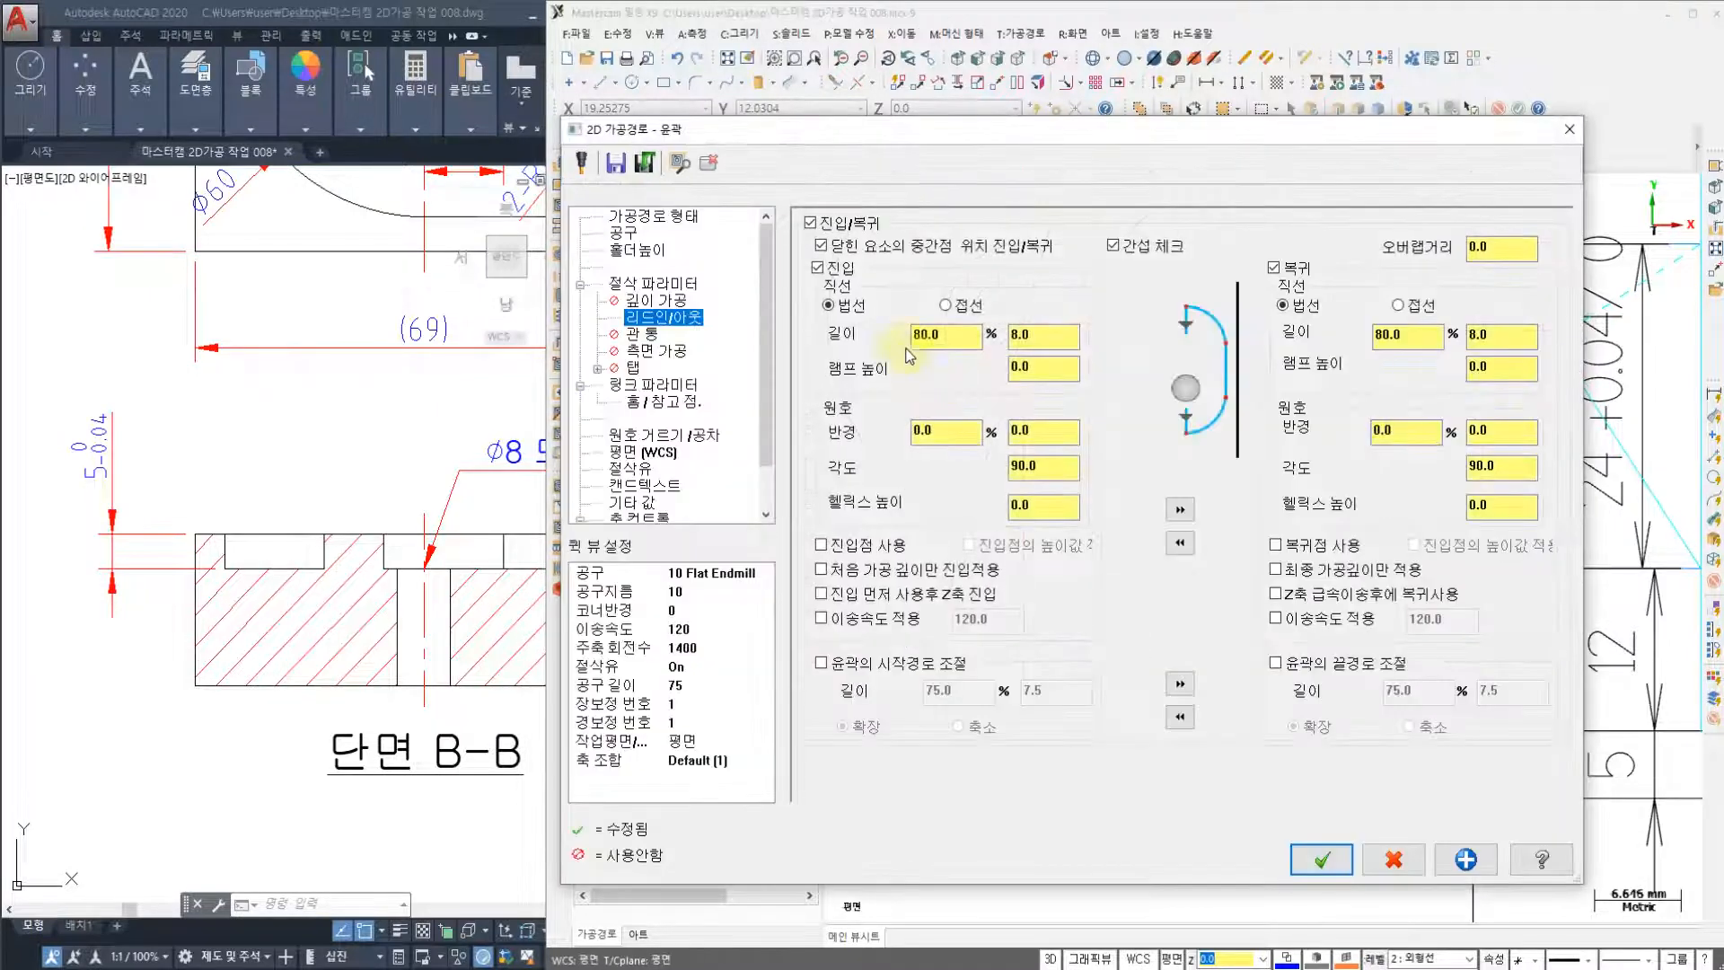
{"action": "double_click", "coordinate": [951, 336]}
{"action": "type", "text": "90"}
{"action": "double_click", "coordinate": [1412, 335]}
{"action": "type", "text": "9"}
{"action": "left_click_drag", "start_coordinate": [1335, 131], "coordinate": [796, 135]}
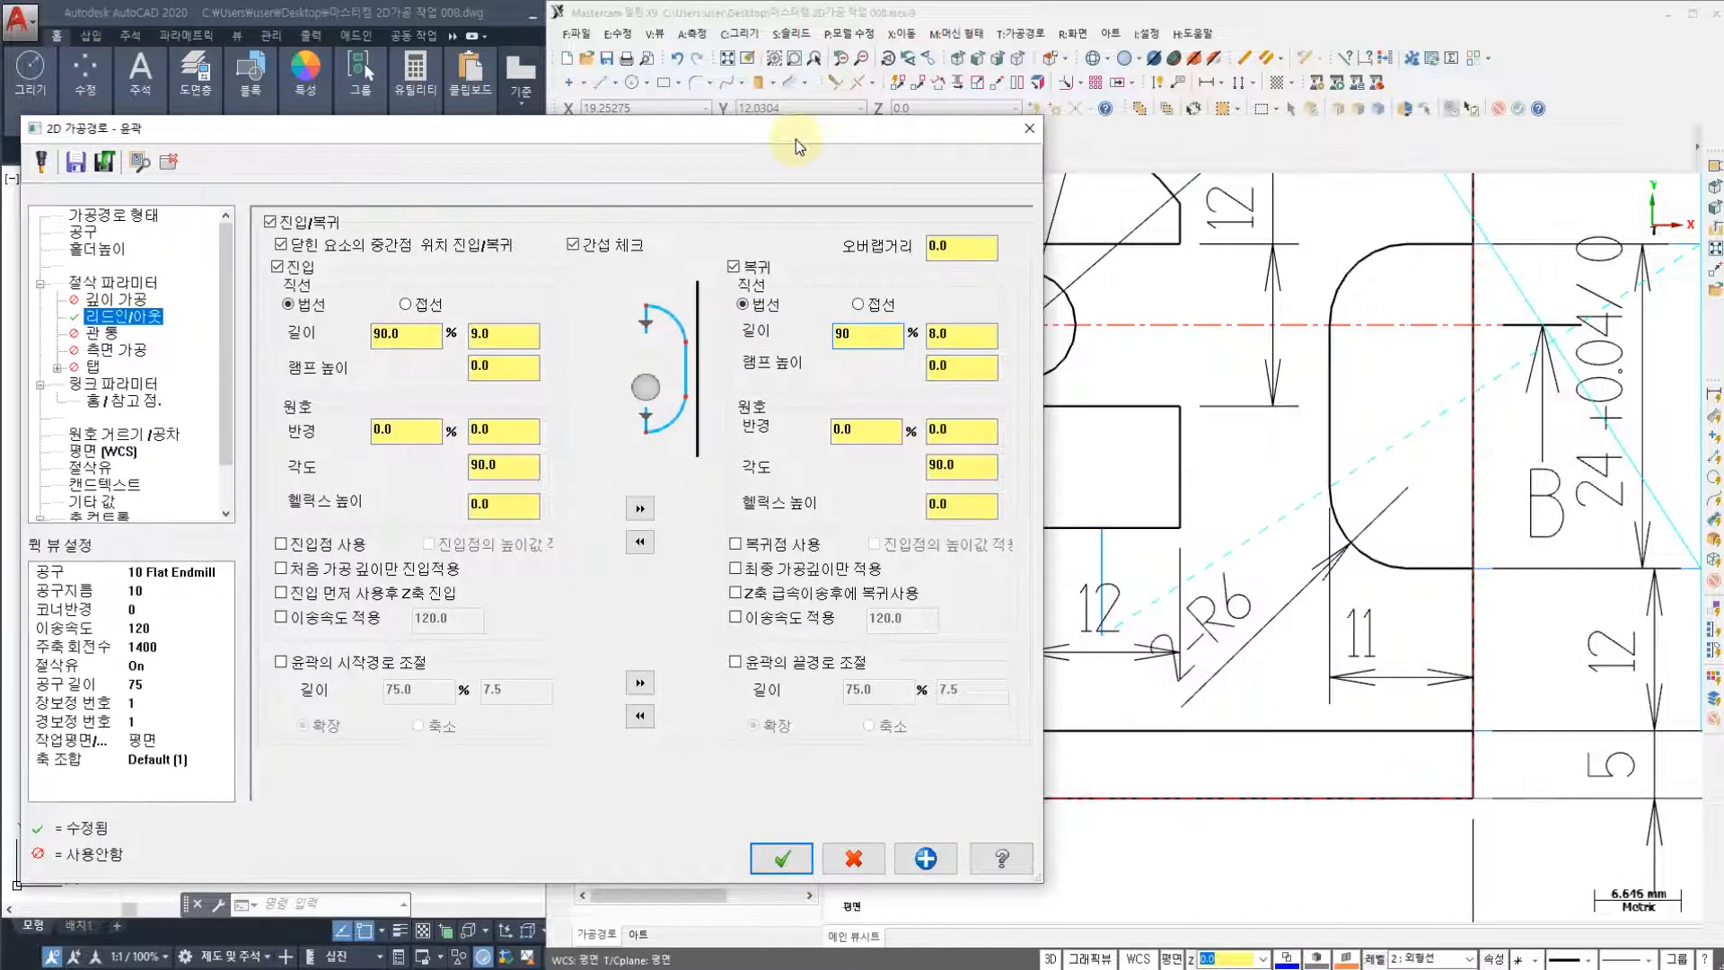
- Set the island contour's lead-in/out overlap distance to 1.0, accept the parameters, and regenerate the toolpath
{"action": "left_click", "coordinate": [950, 246]}
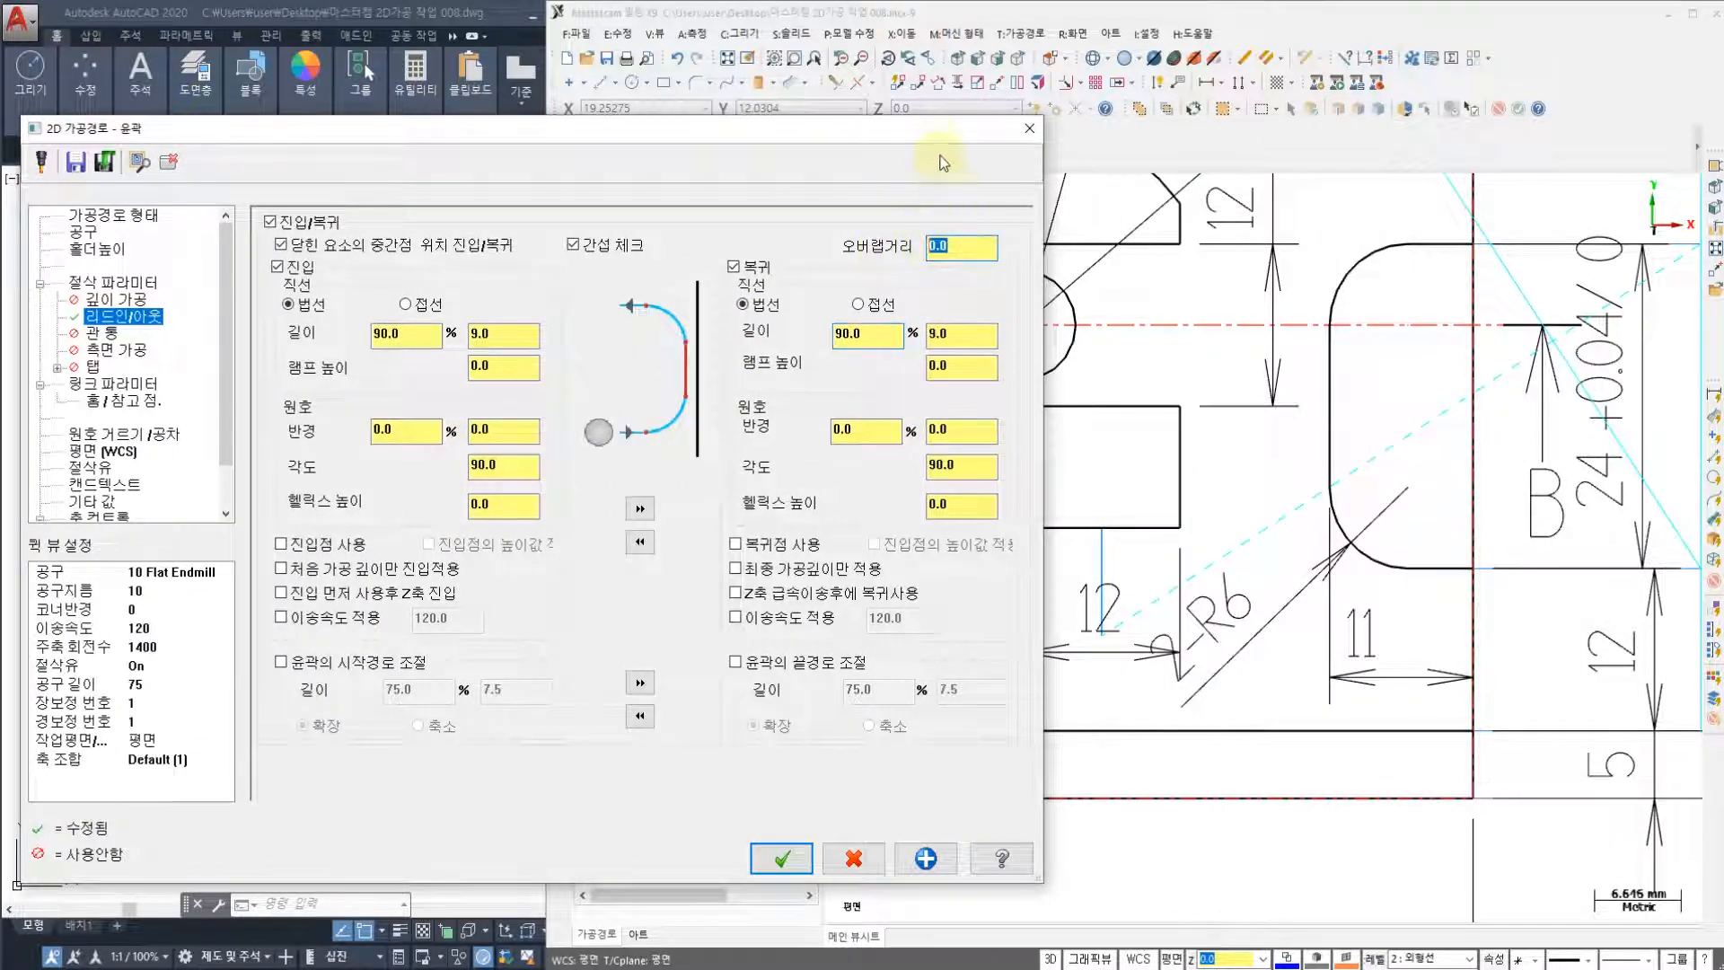
{"action": "left_click_drag", "start_coordinate": [936, 141], "coordinate": [763, 172]}
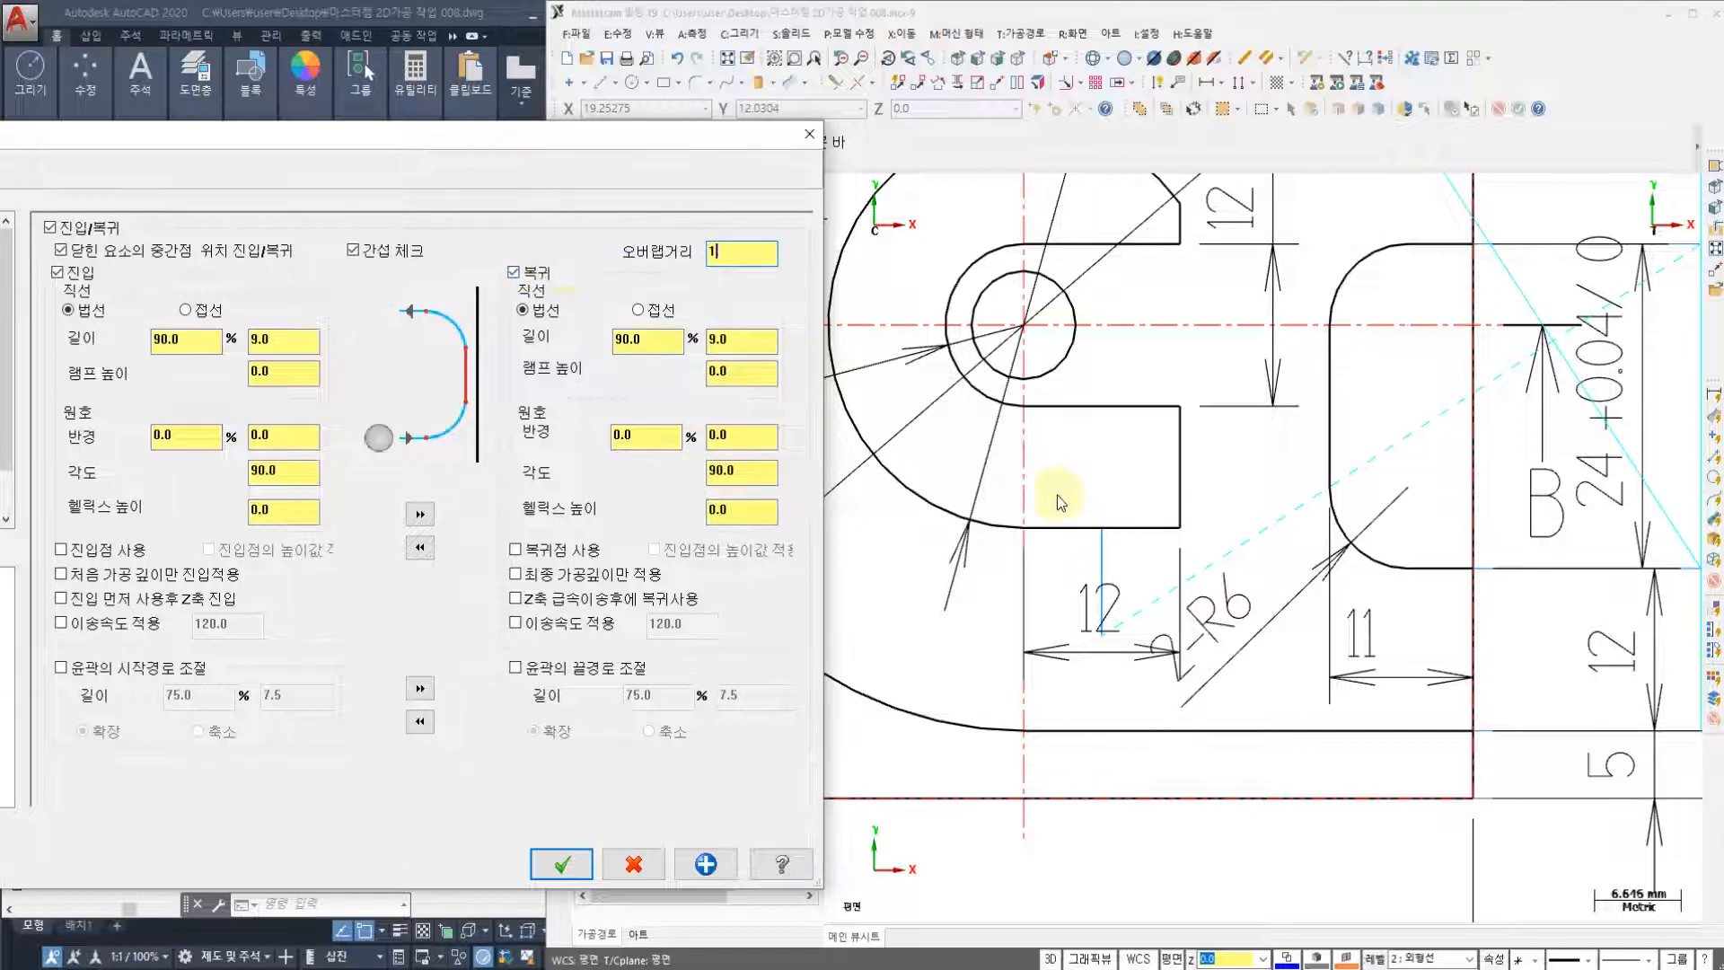
{"action": "key", "text": "Return"}
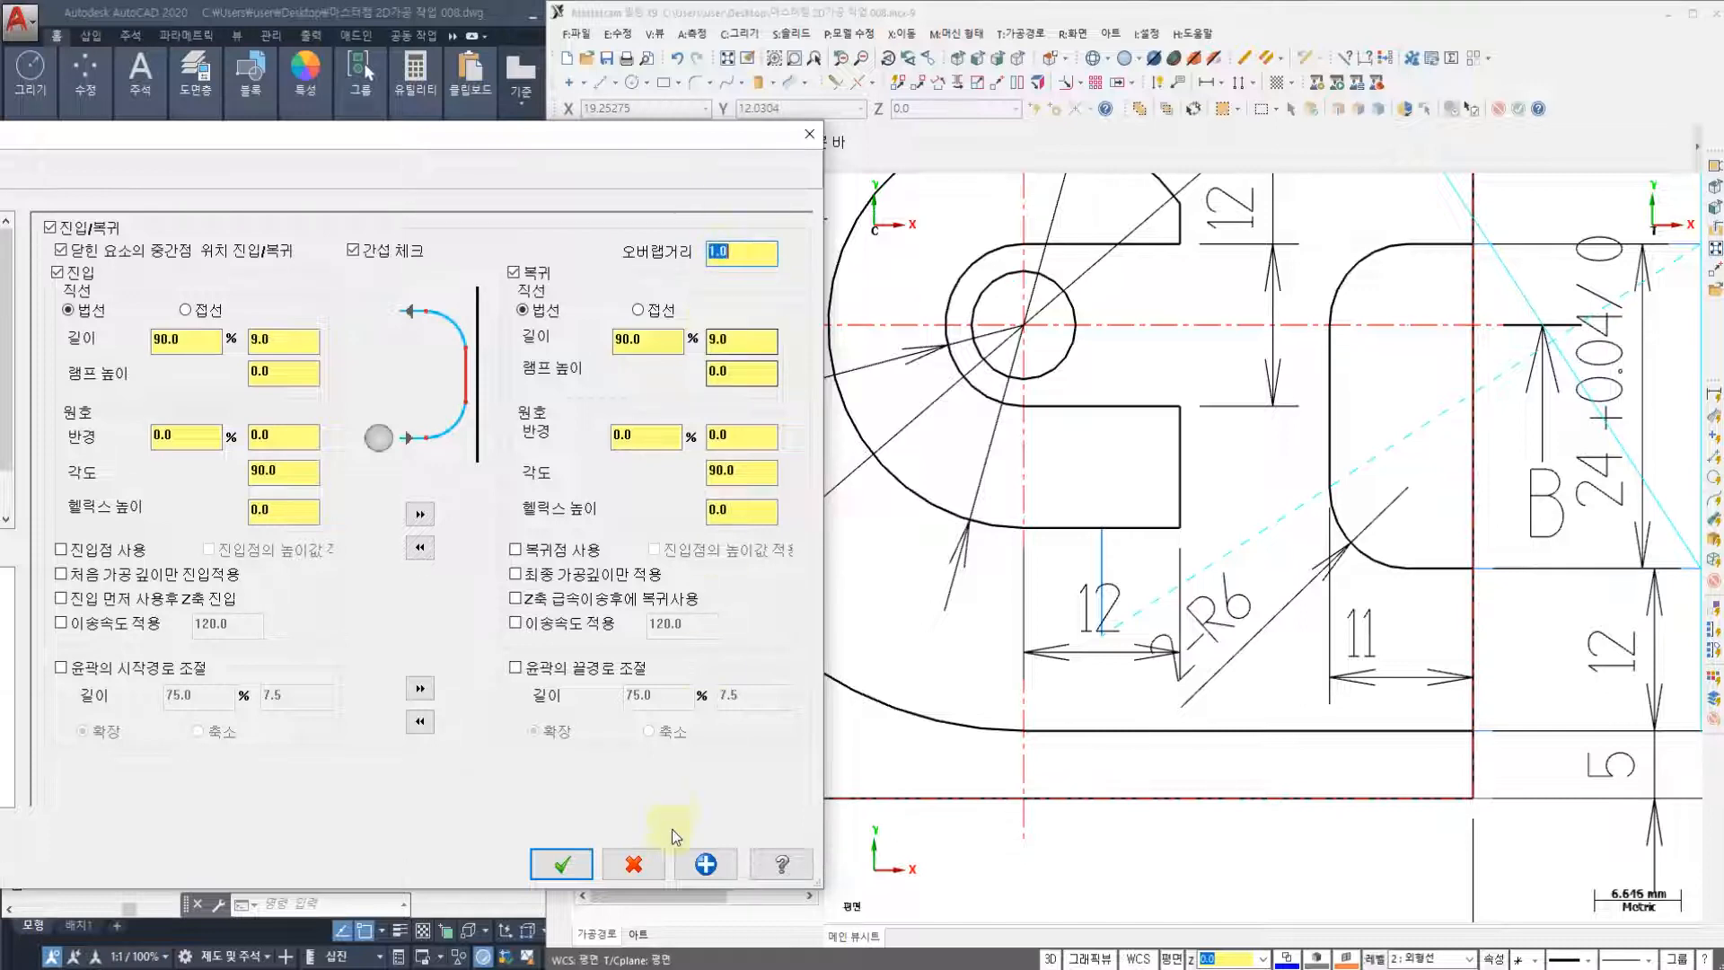
{"action": "left_click", "coordinate": [561, 864]}
{"action": "left_click", "coordinate": [660, 223]}
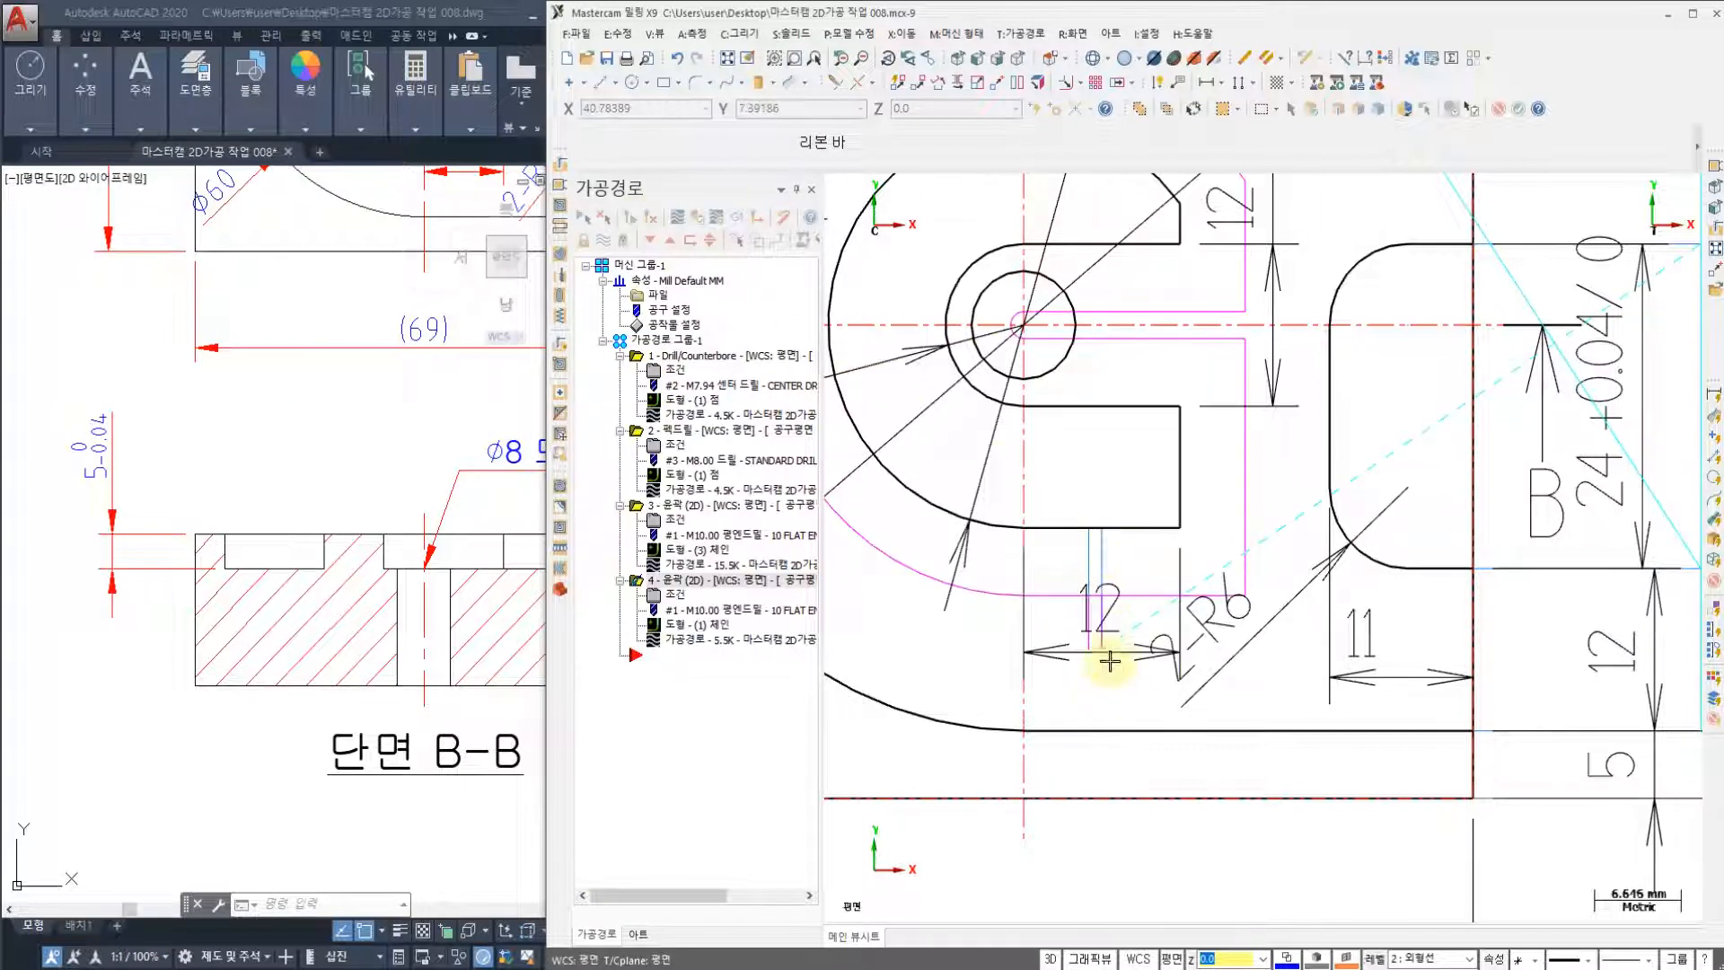
- Backplot the island contour and check the overlapping entry and exit moves below the island, then close the backplot
{"action": "left_click", "coordinate": [1104, 606]}
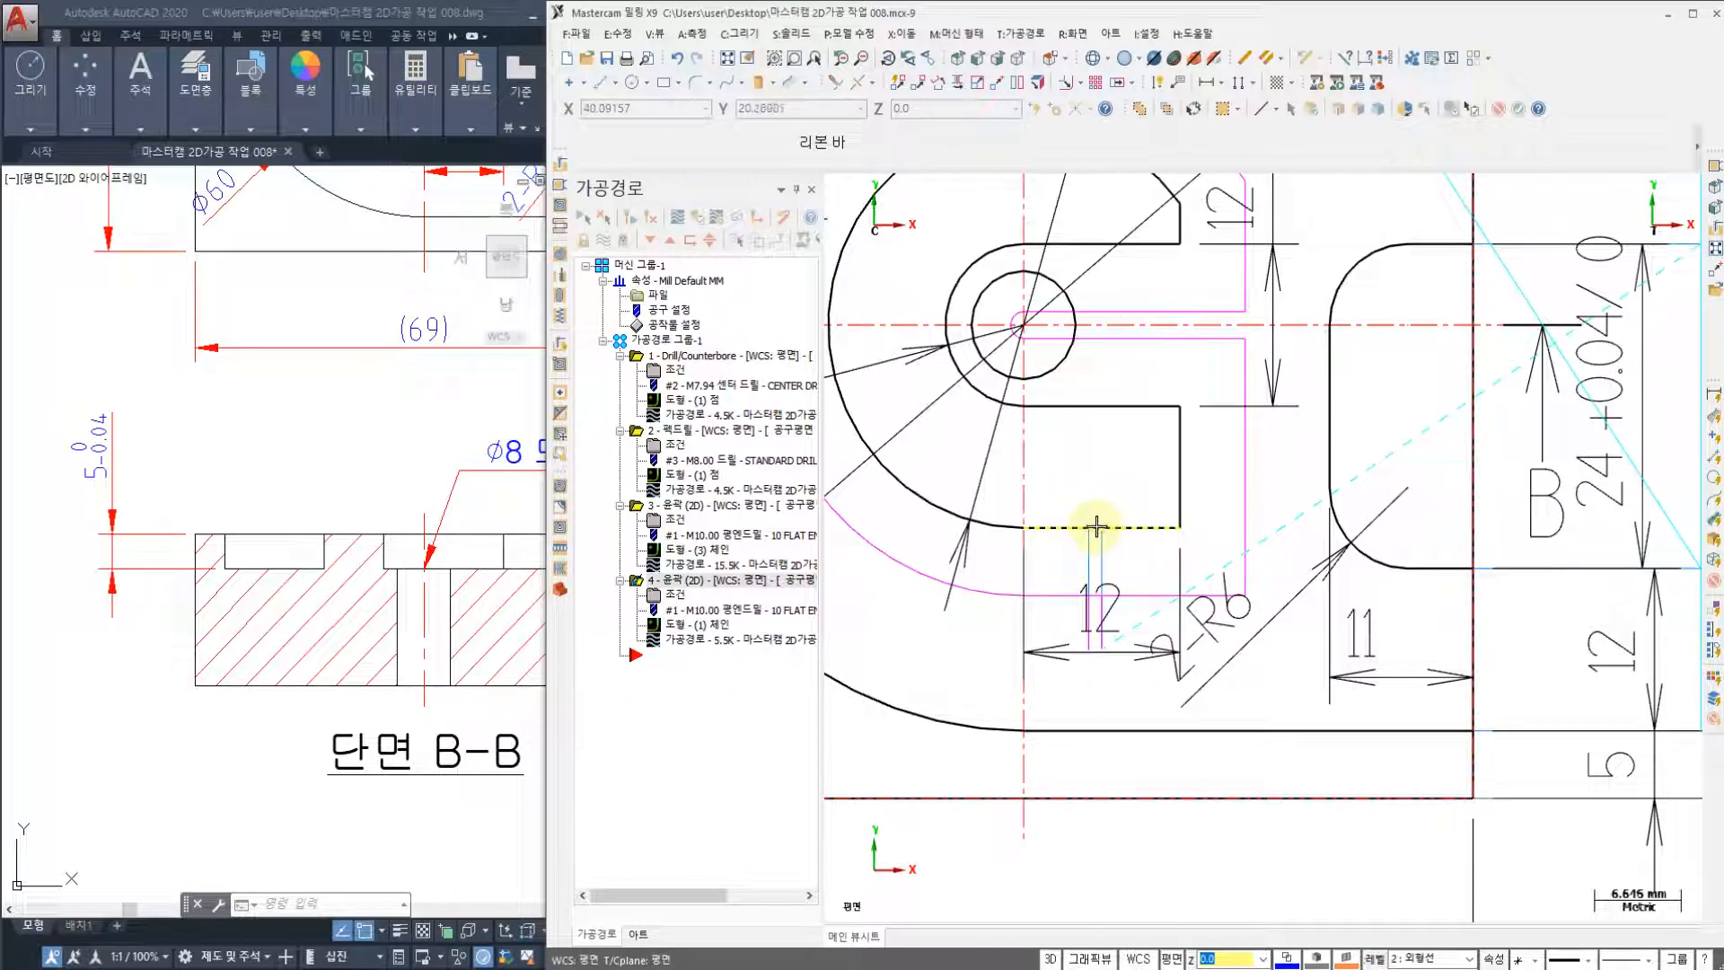
{"action": "left_click", "coordinate": [693, 641]}
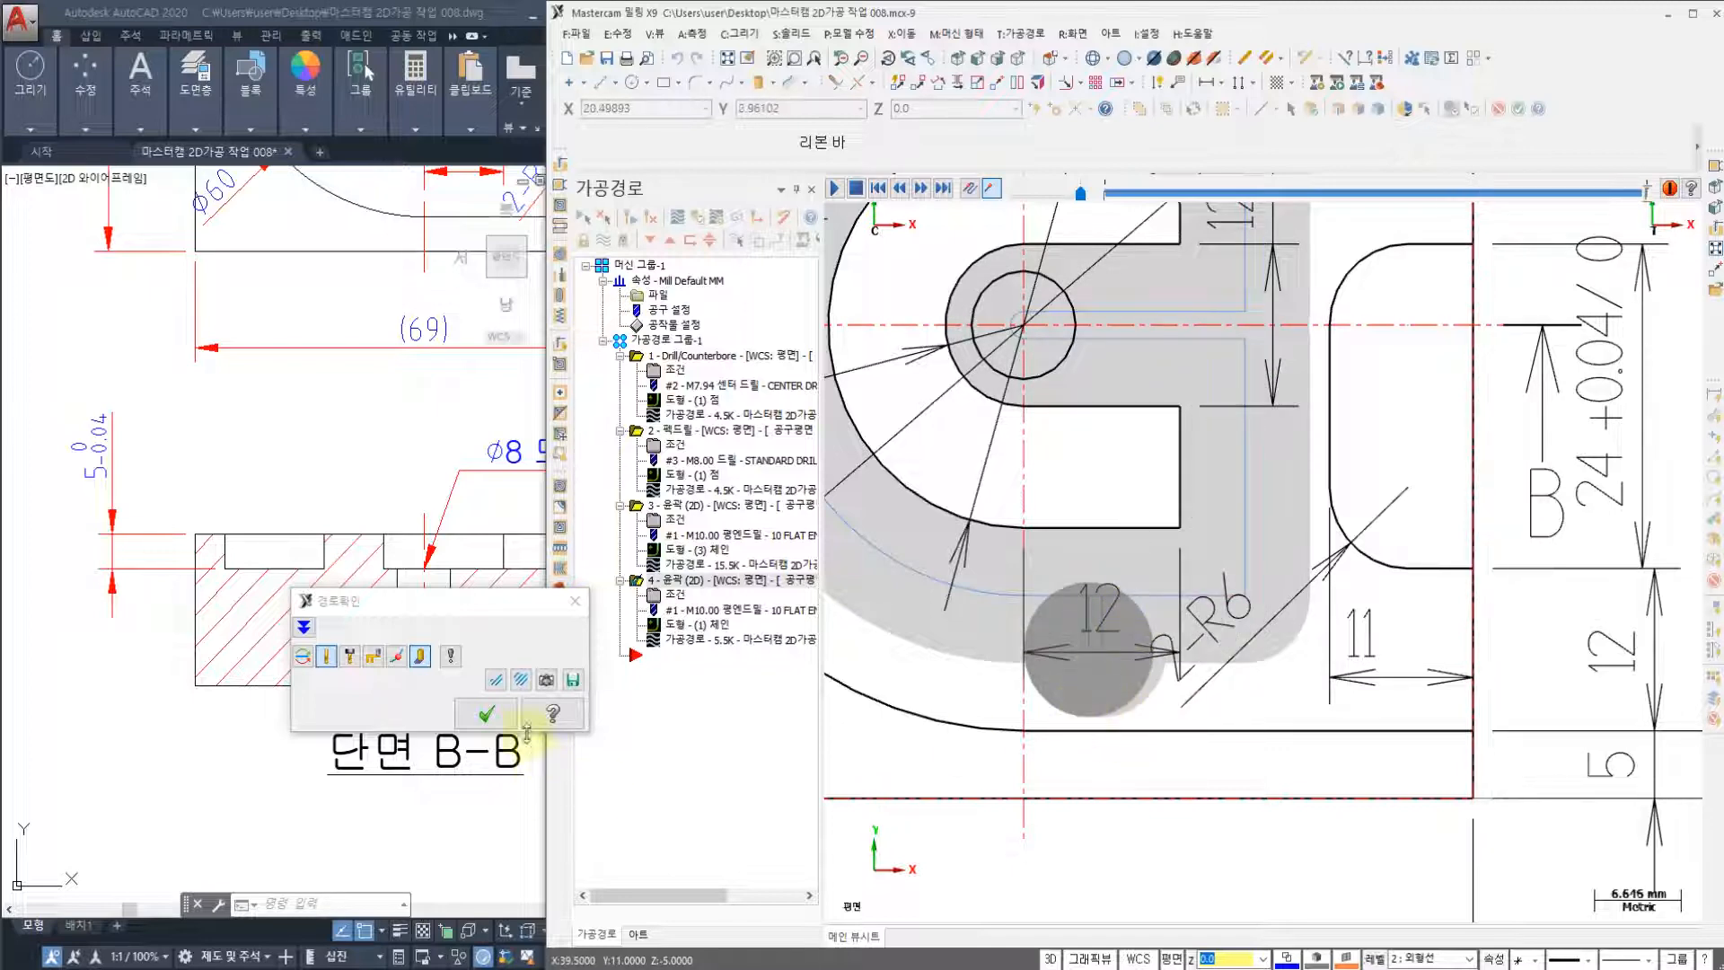
{"action": "left_click", "coordinate": [483, 714]}
- Backplot all four operations of the toolpath group together in the top view, then close the backplot
{"action": "scroll", "coordinate": [1037, 502], "scroll_direction": "down", "scroll_amount": 4}
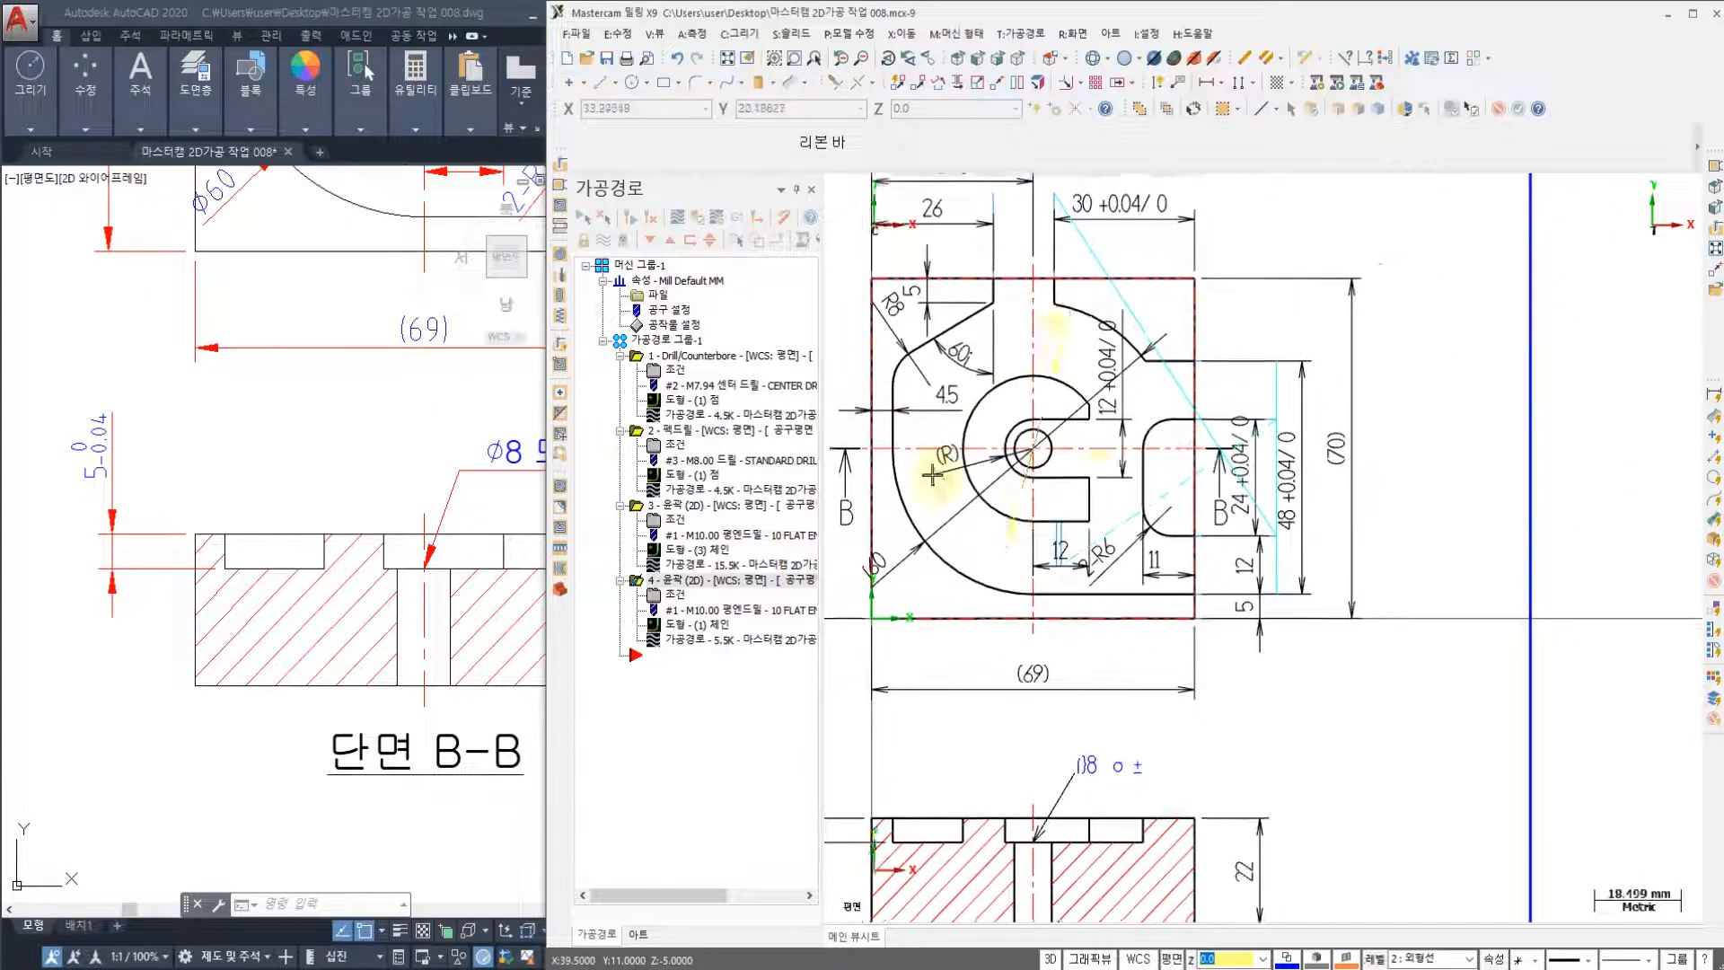
{"action": "middle_click_drag", "start_coordinate": [933, 474], "coordinate": [1070, 506]}
{"action": "scroll", "coordinate": [1128, 536], "scroll_direction": "down", "scroll_amount": 2}
{"action": "scroll", "coordinate": [1069, 506], "scroll_direction": "up", "scroll_amount": 2}
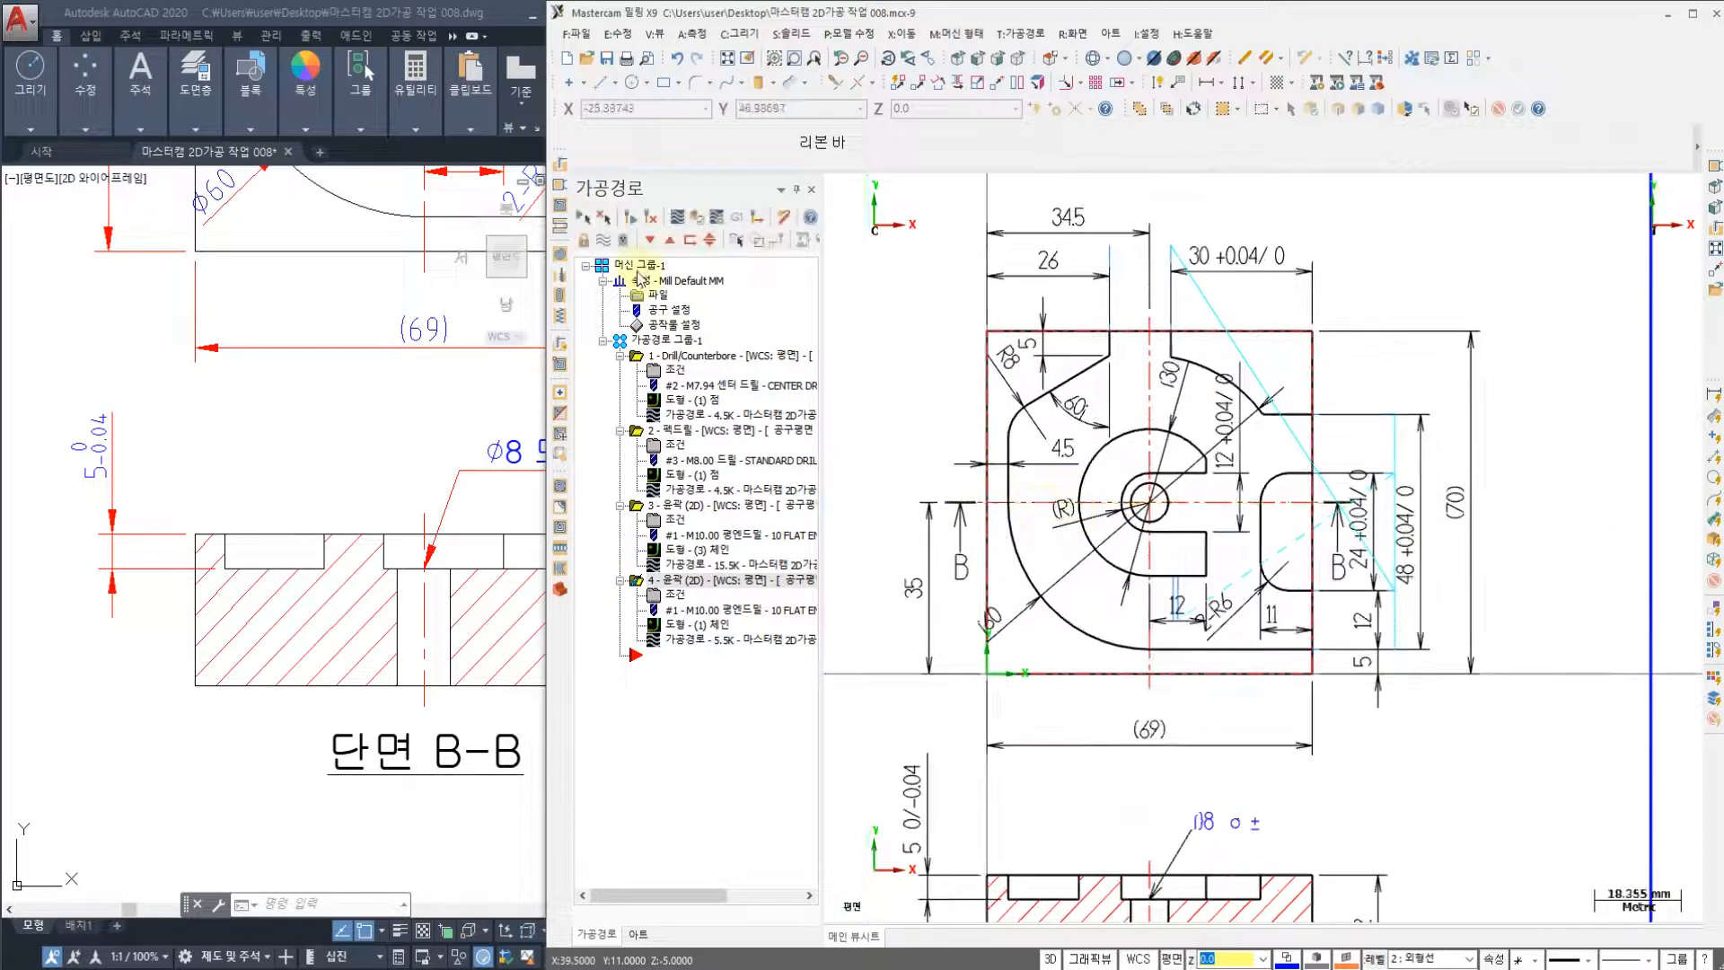
{"action": "left_click", "coordinate": [665, 341]}
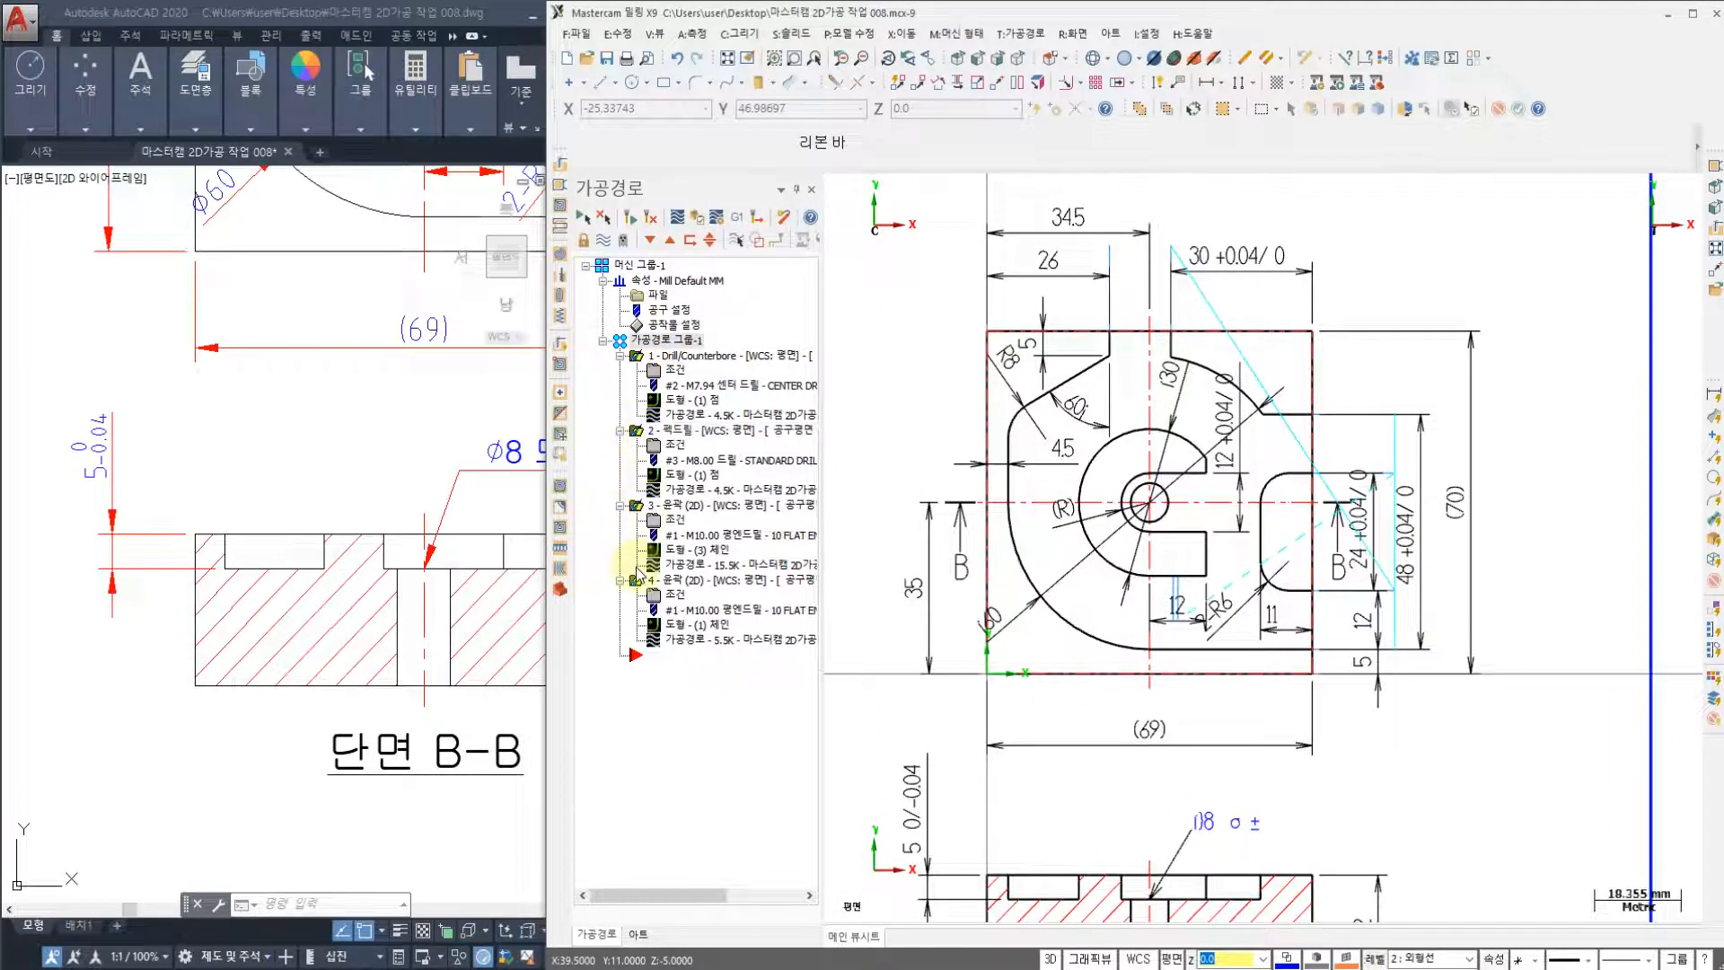
{"action": "left_click", "coordinate": [681, 219]}
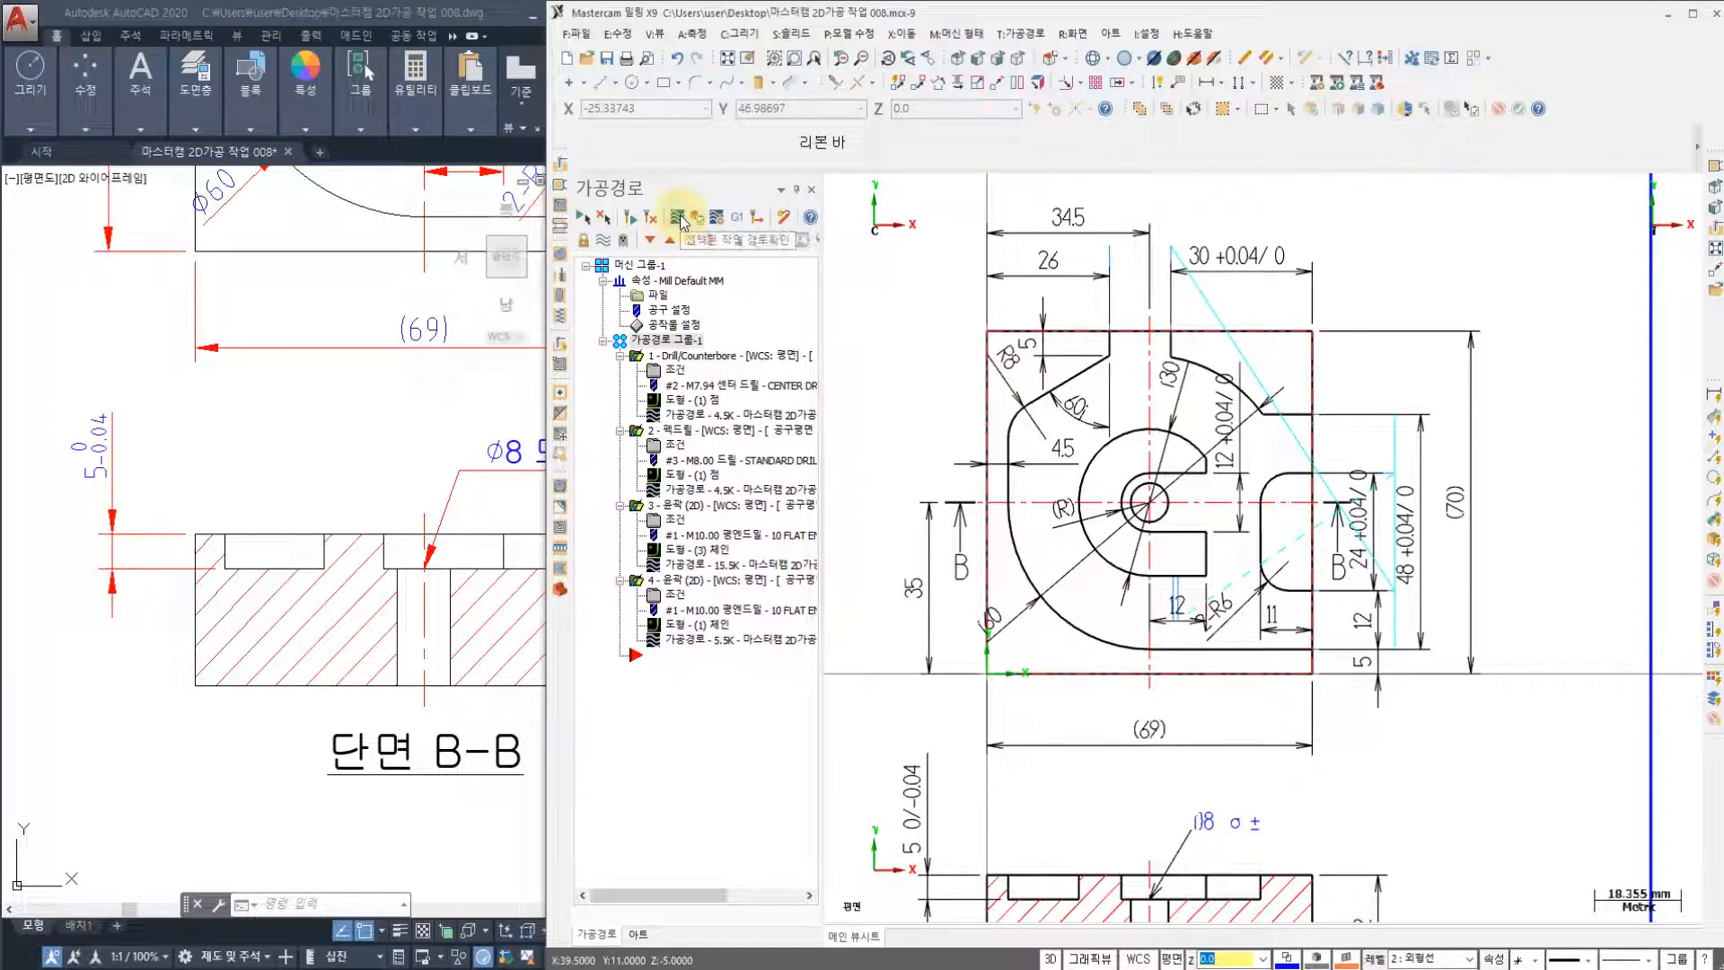
{"action": "left_click", "coordinate": [833, 191]}
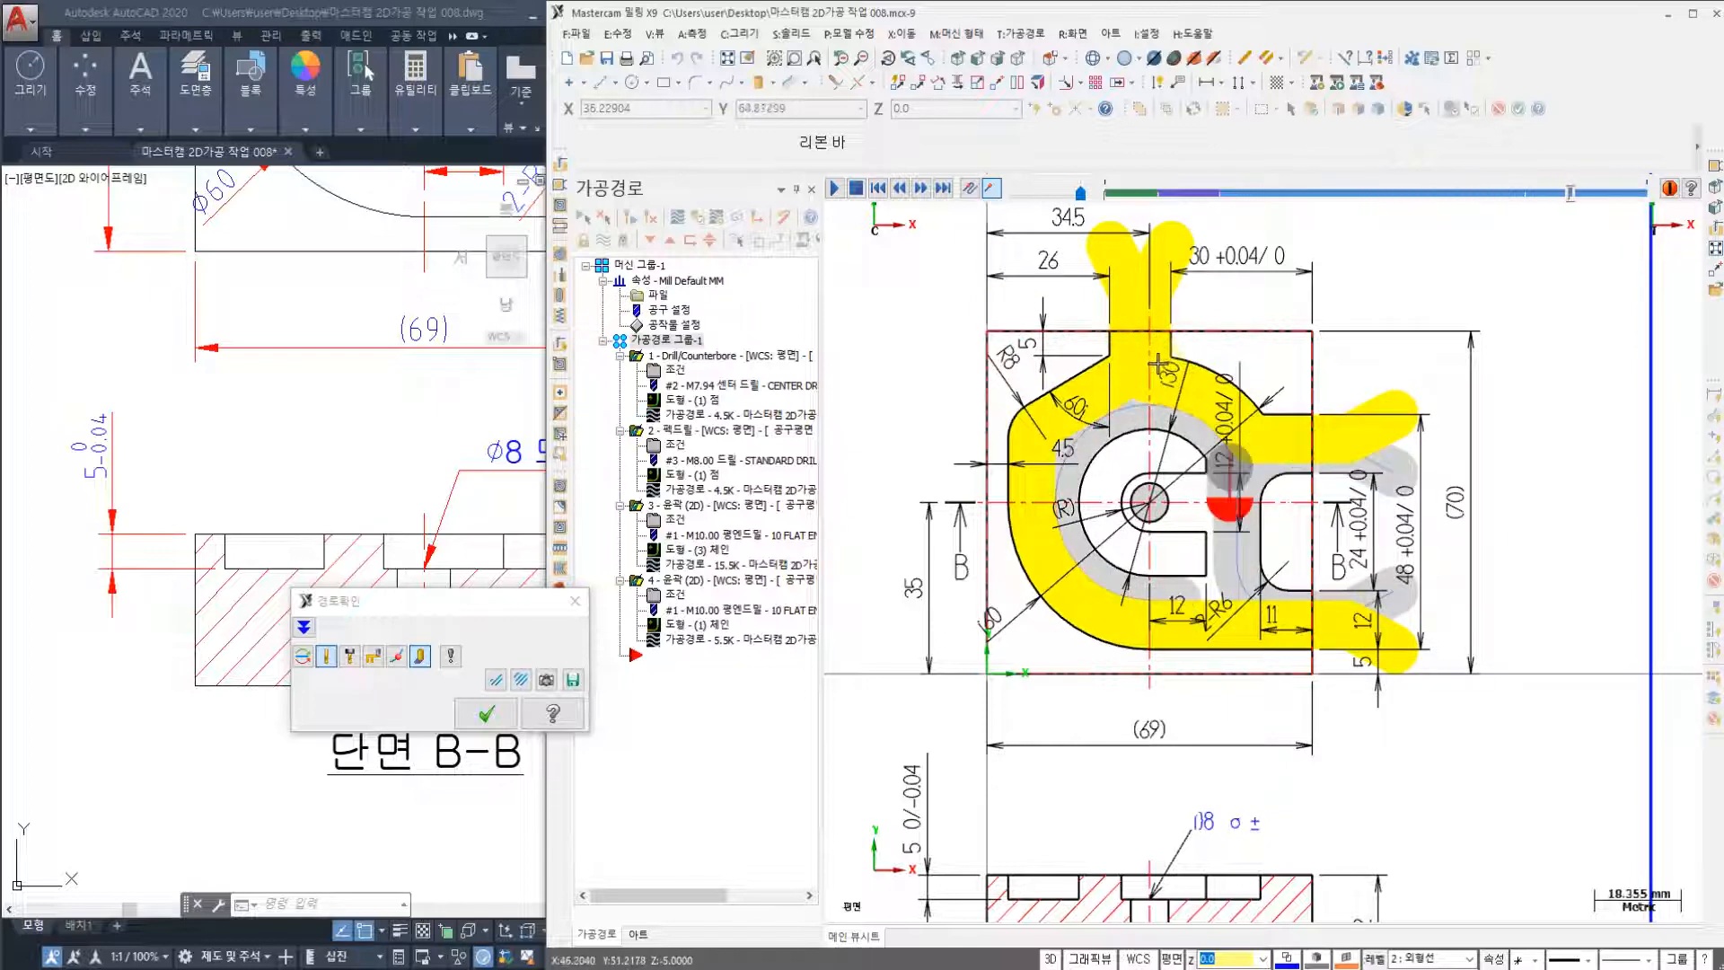
{"action": "left_click", "coordinate": [486, 714]}
- Backplot the whole toolpath group again and inspect the tool motion from a tilted view and the front view
{"action": "scroll", "coordinate": [1167, 450], "scroll_direction": "up", "scroll_amount": 4}
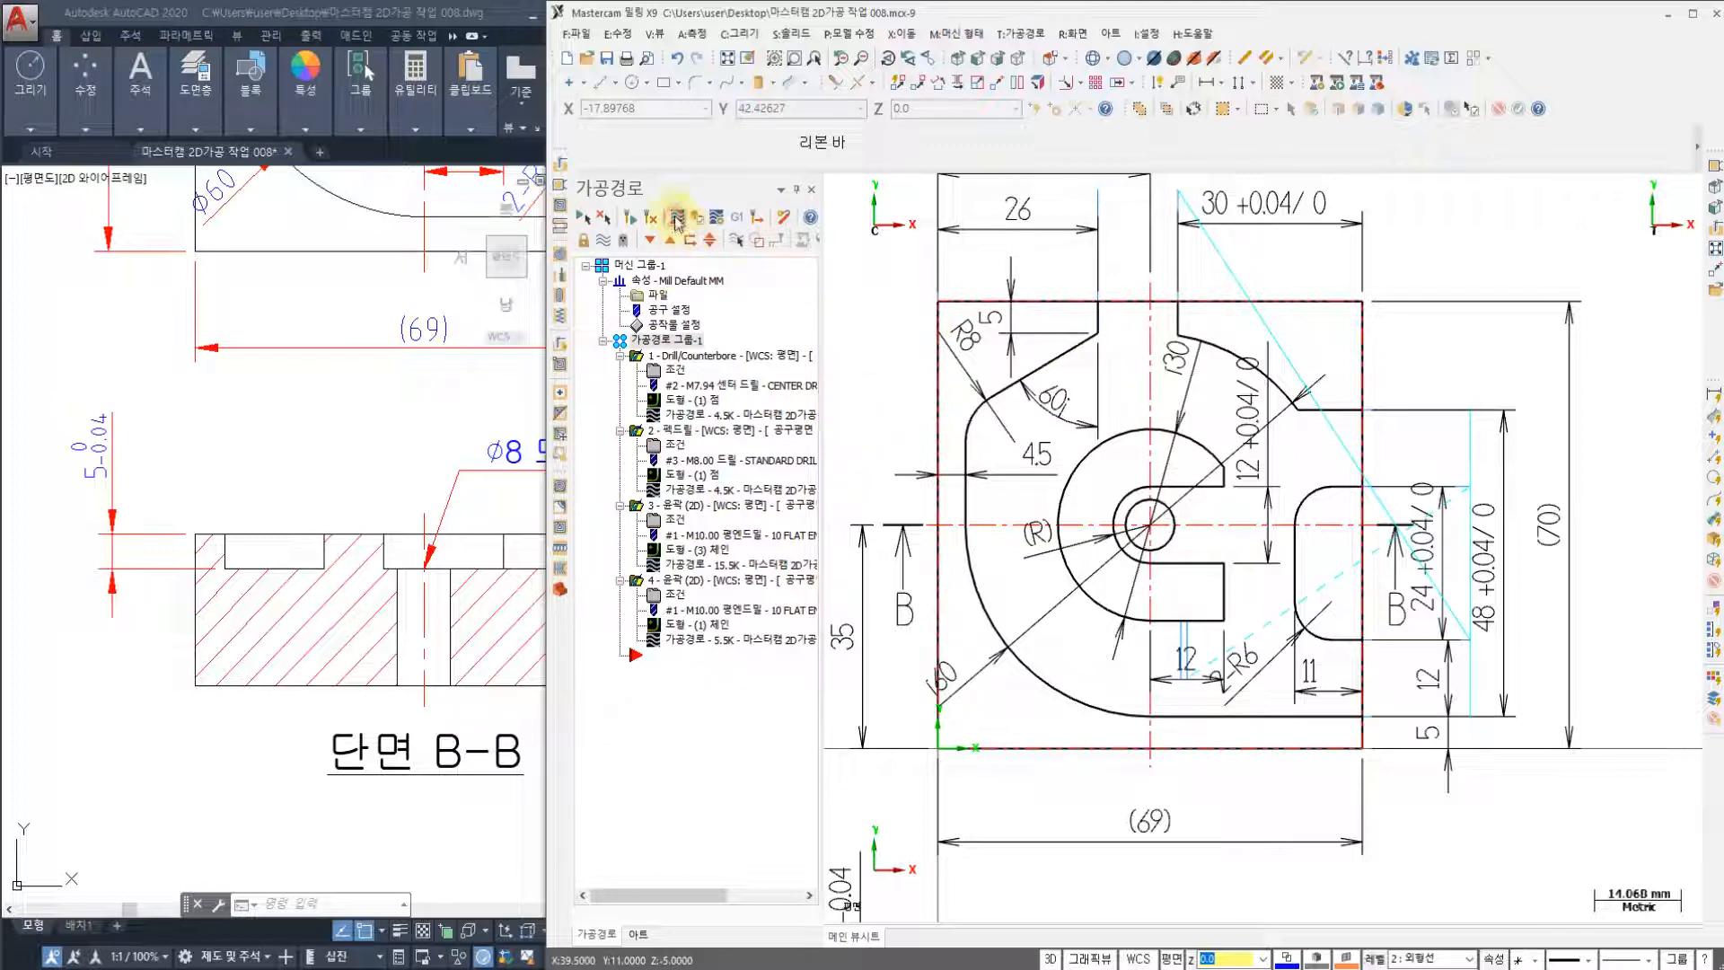
{"action": "left_click", "coordinate": [676, 220]}
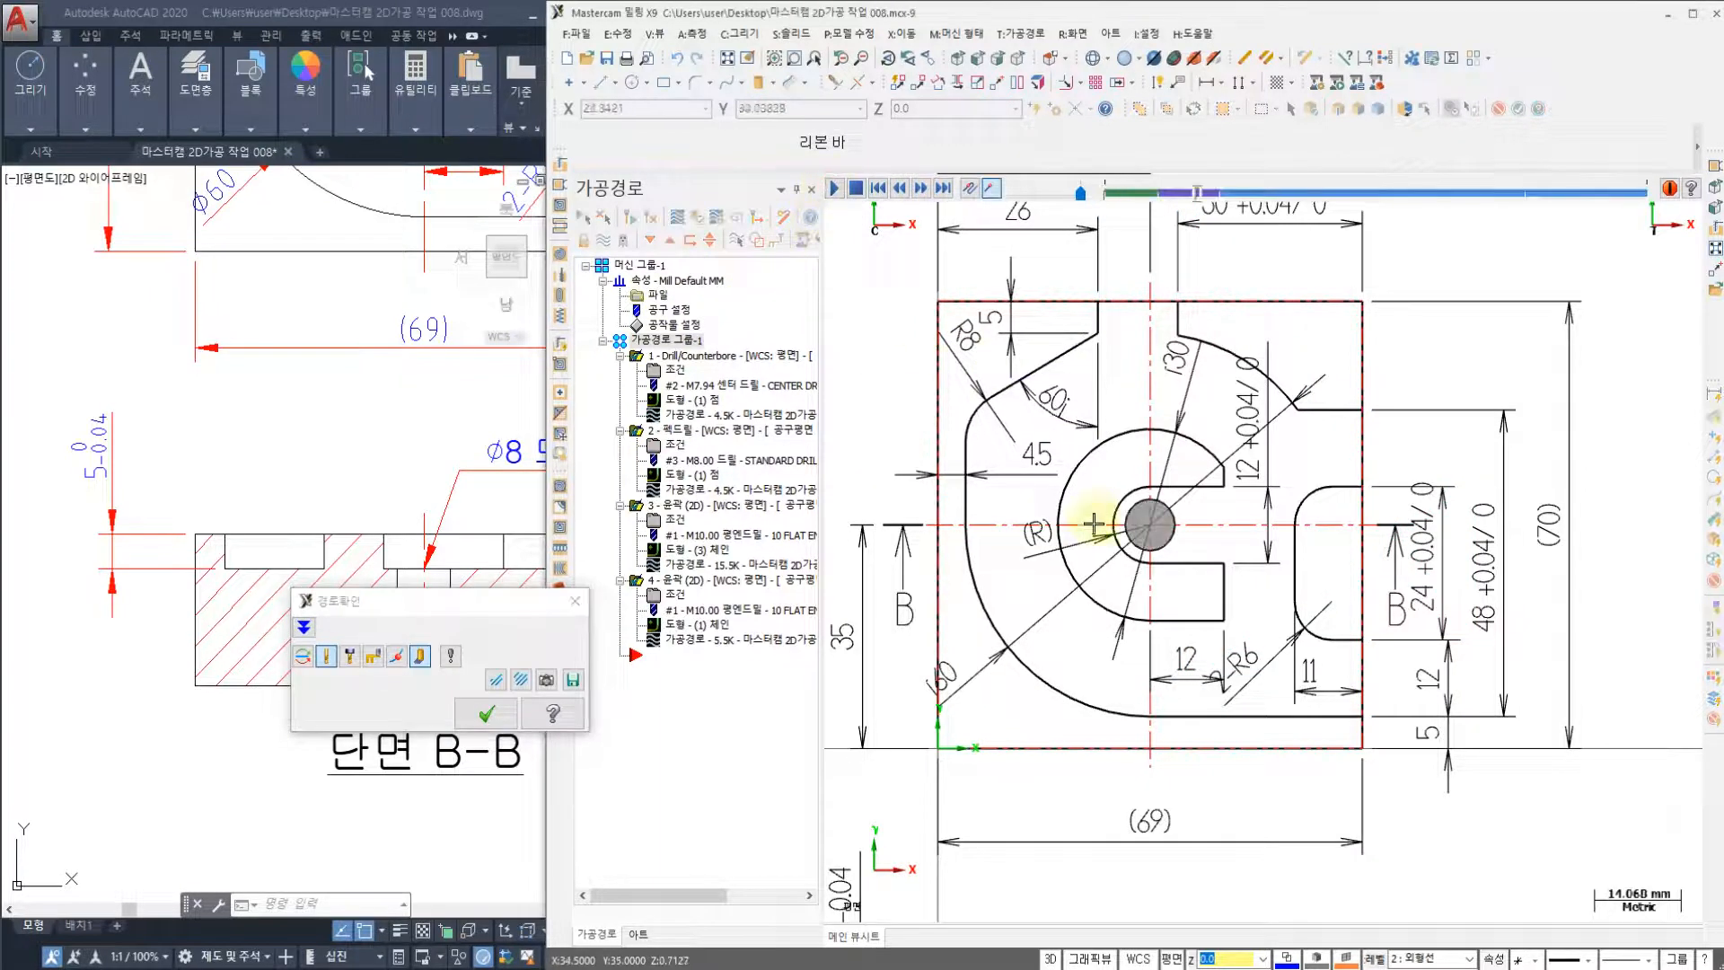
{"action": "mouse_move", "coordinate": [1117, 238]}
{"action": "middle_mouse_down"}
{"action": "mouse_move", "coordinate": [1116, 327]}
{"action": "mouse_move", "coordinate": [1016, 414]}
{"action": "mouse_move", "coordinate": [1093, 458]}
{"action": "middle_mouse_up"}
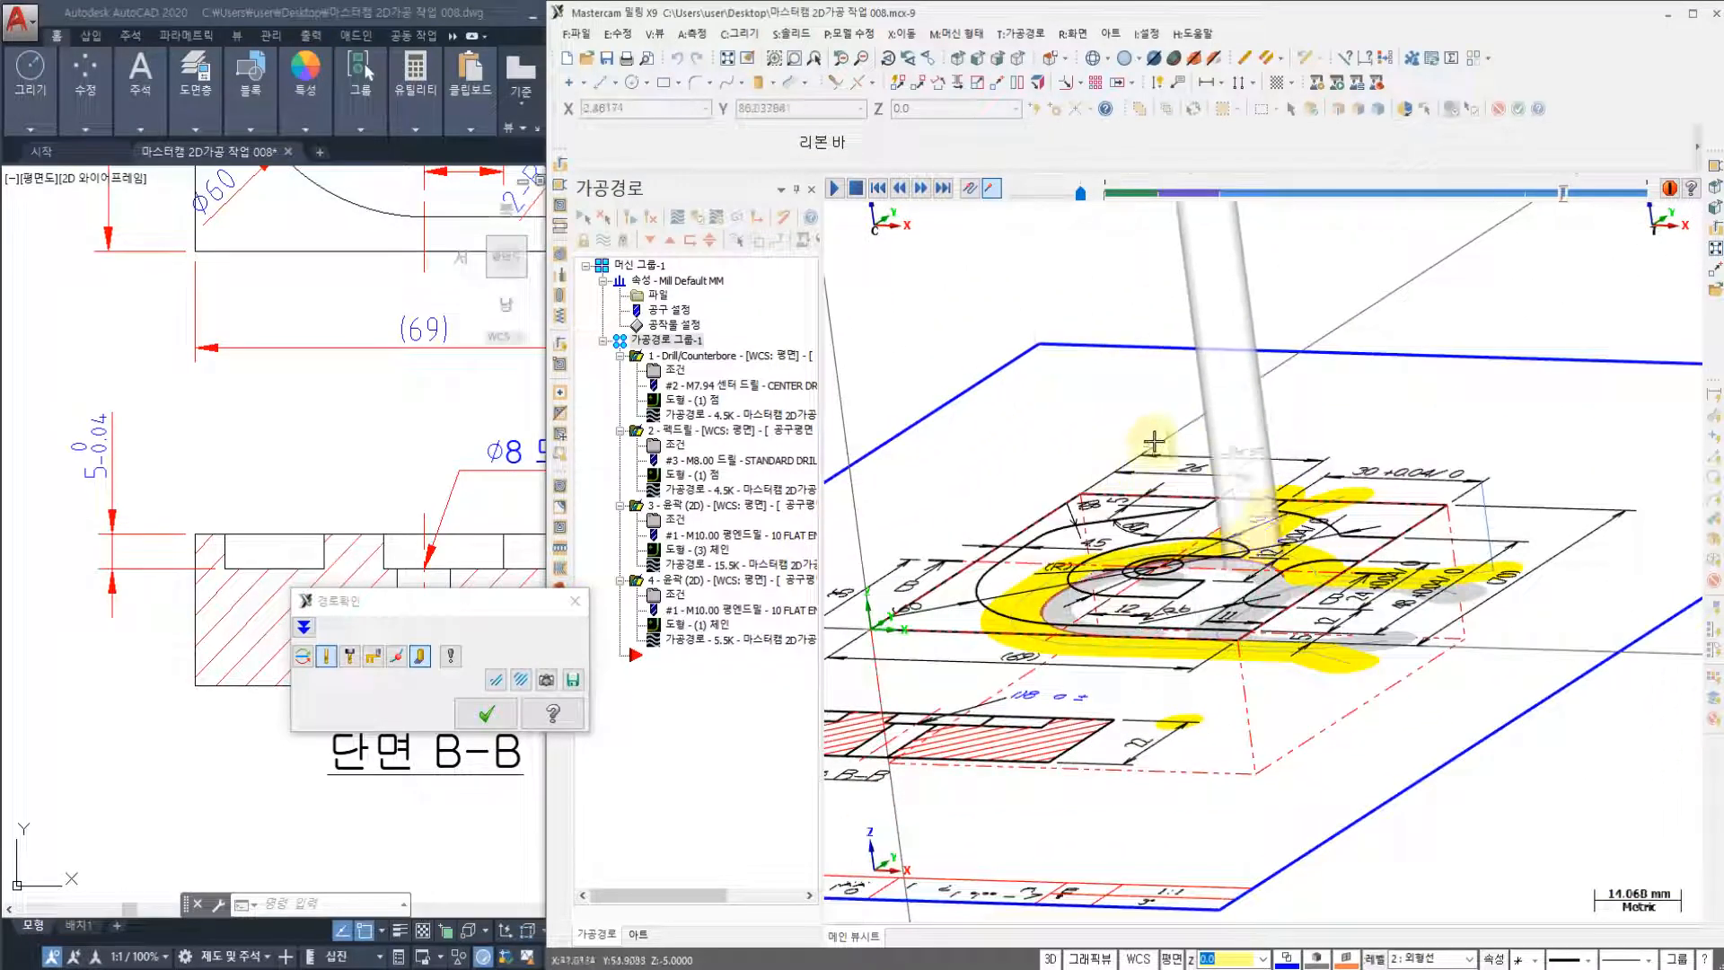
{"action": "right_click", "coordinate": [1089, 375]}
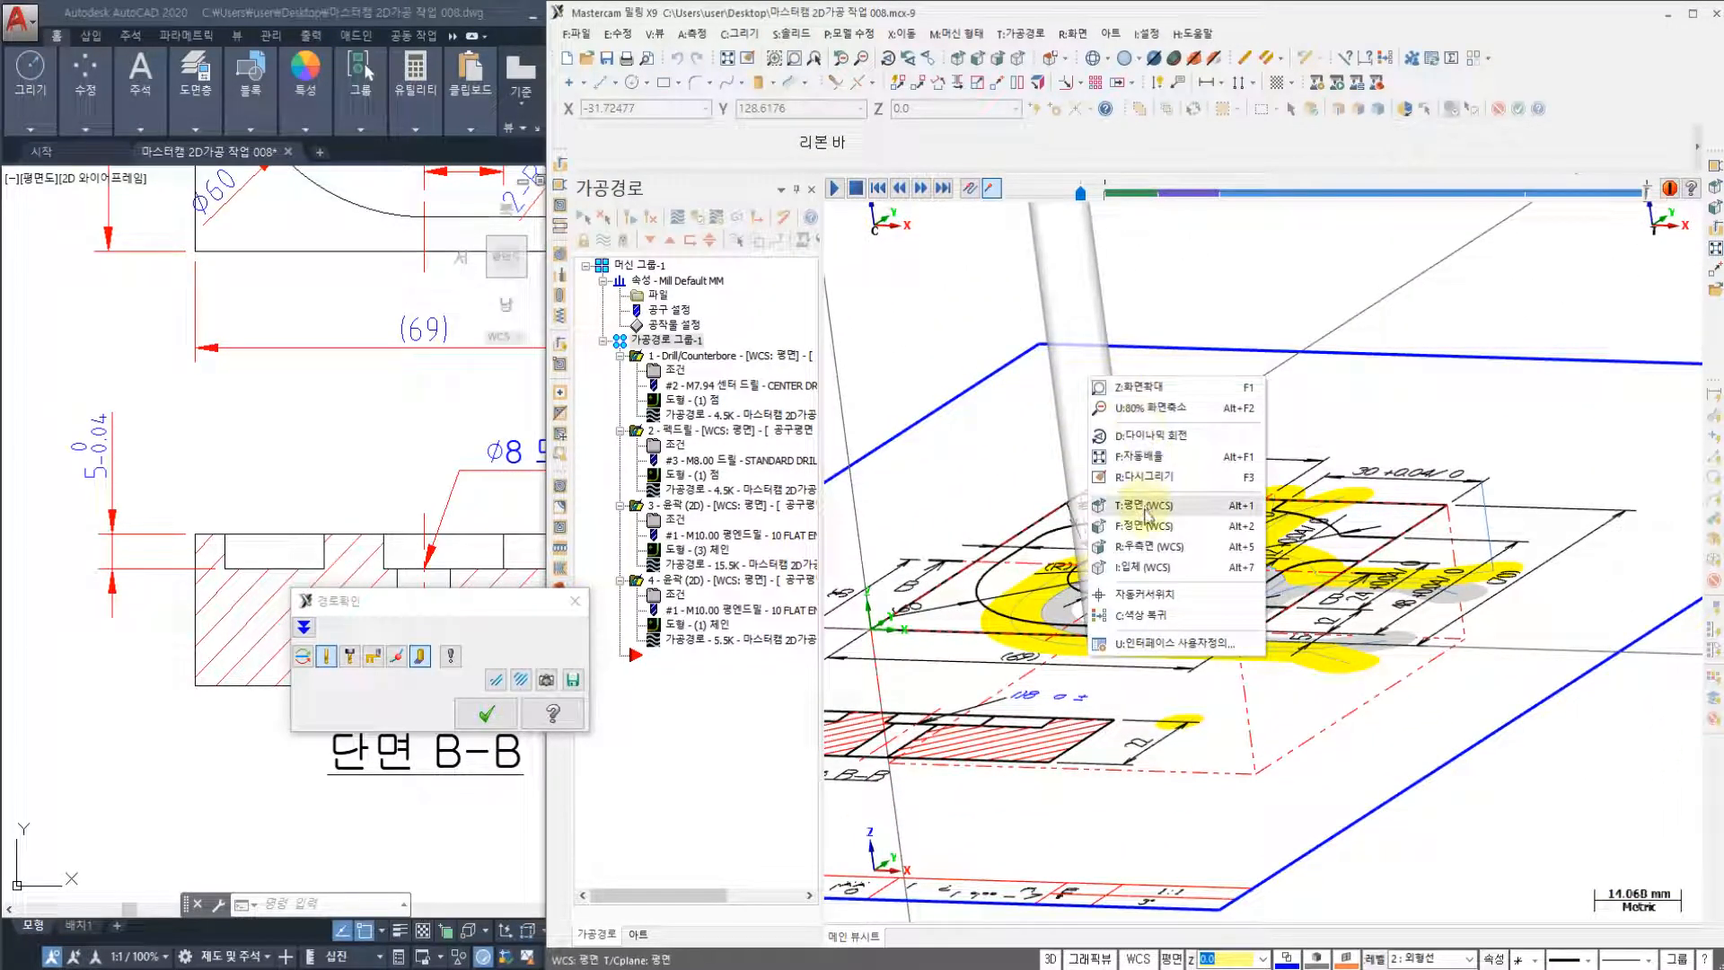
{"action": "left_click", "coordinate": [1146, 527]}
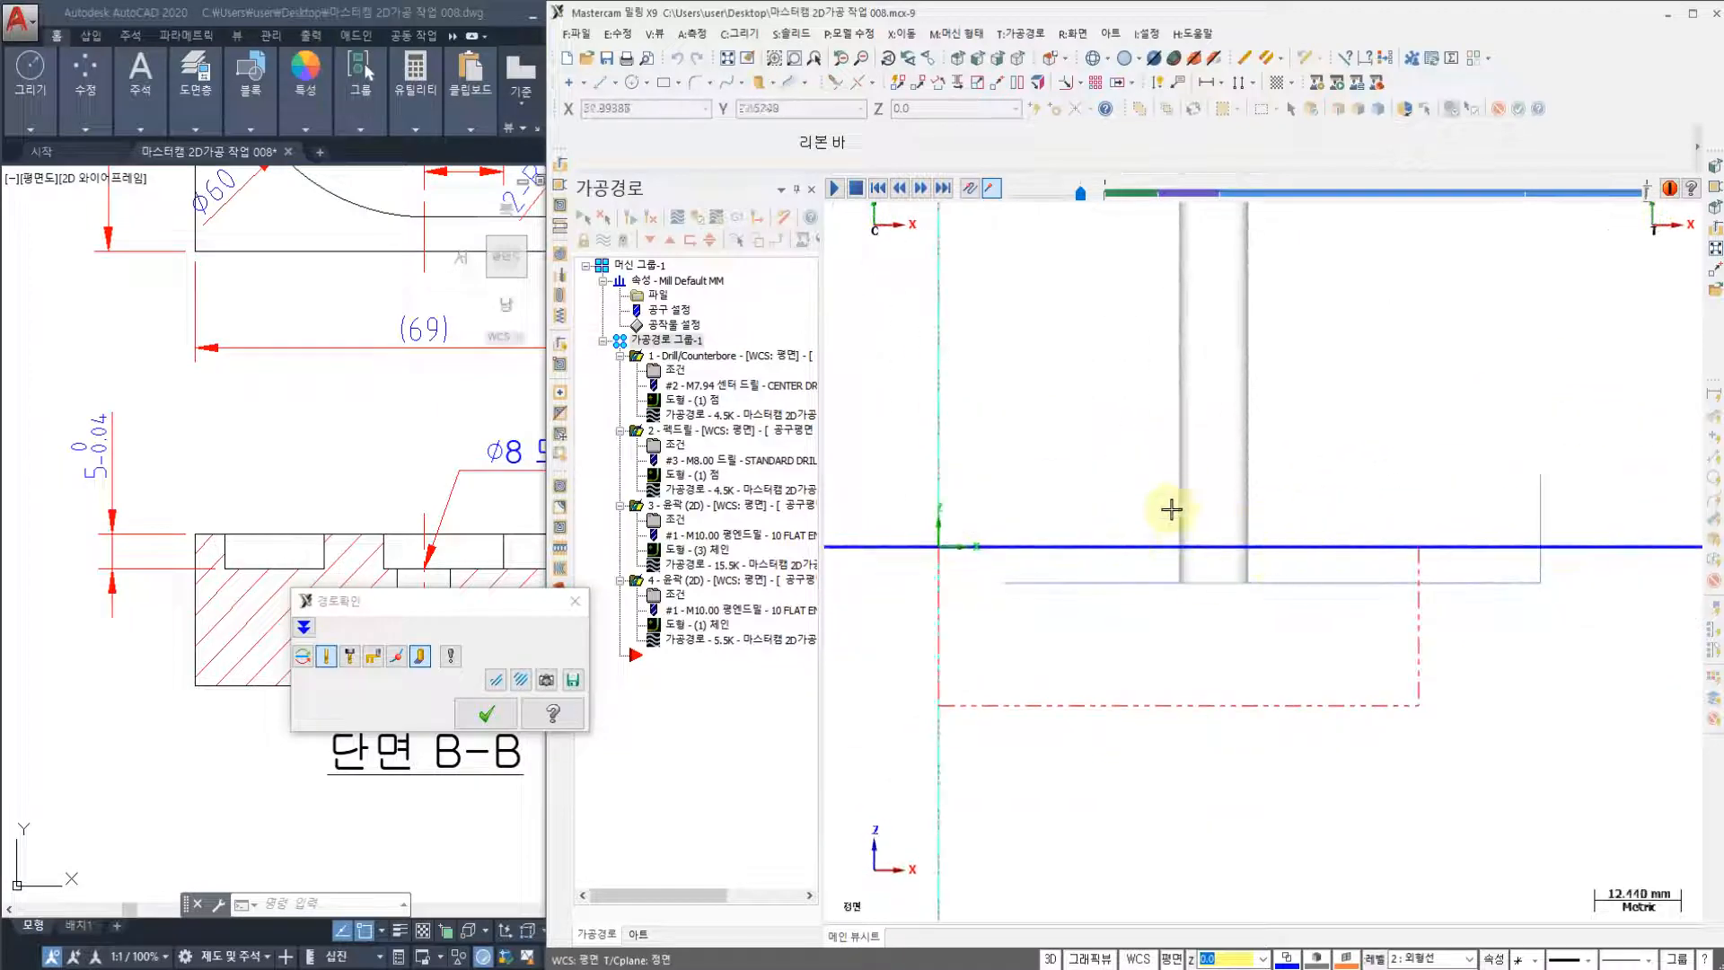
- Examine the swept area against the outer profile and right-hand edge in the top view, then close the backplot
{"action": "right_click", "coordinate": [1110, 480]}
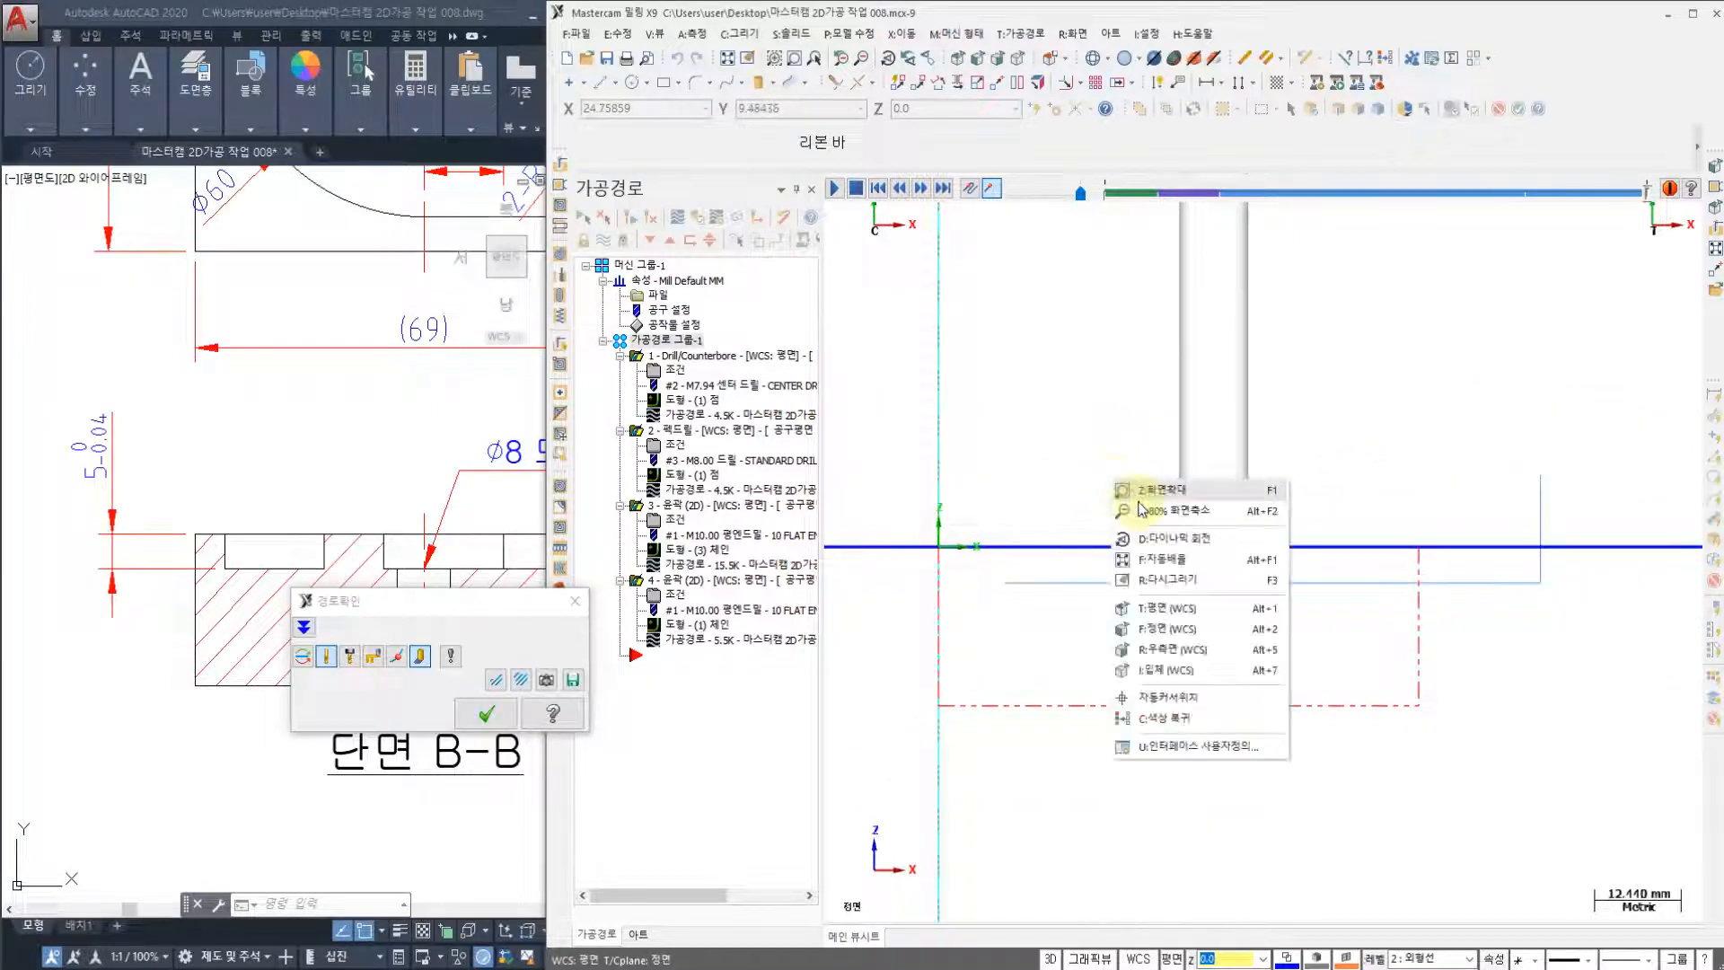
{"action": "left_click", "coordinate": [1161, 611]}
{"action": "scroll", "coordinate": [1131, 365], "scroll_direction": "up", "scroll_amount": 4}
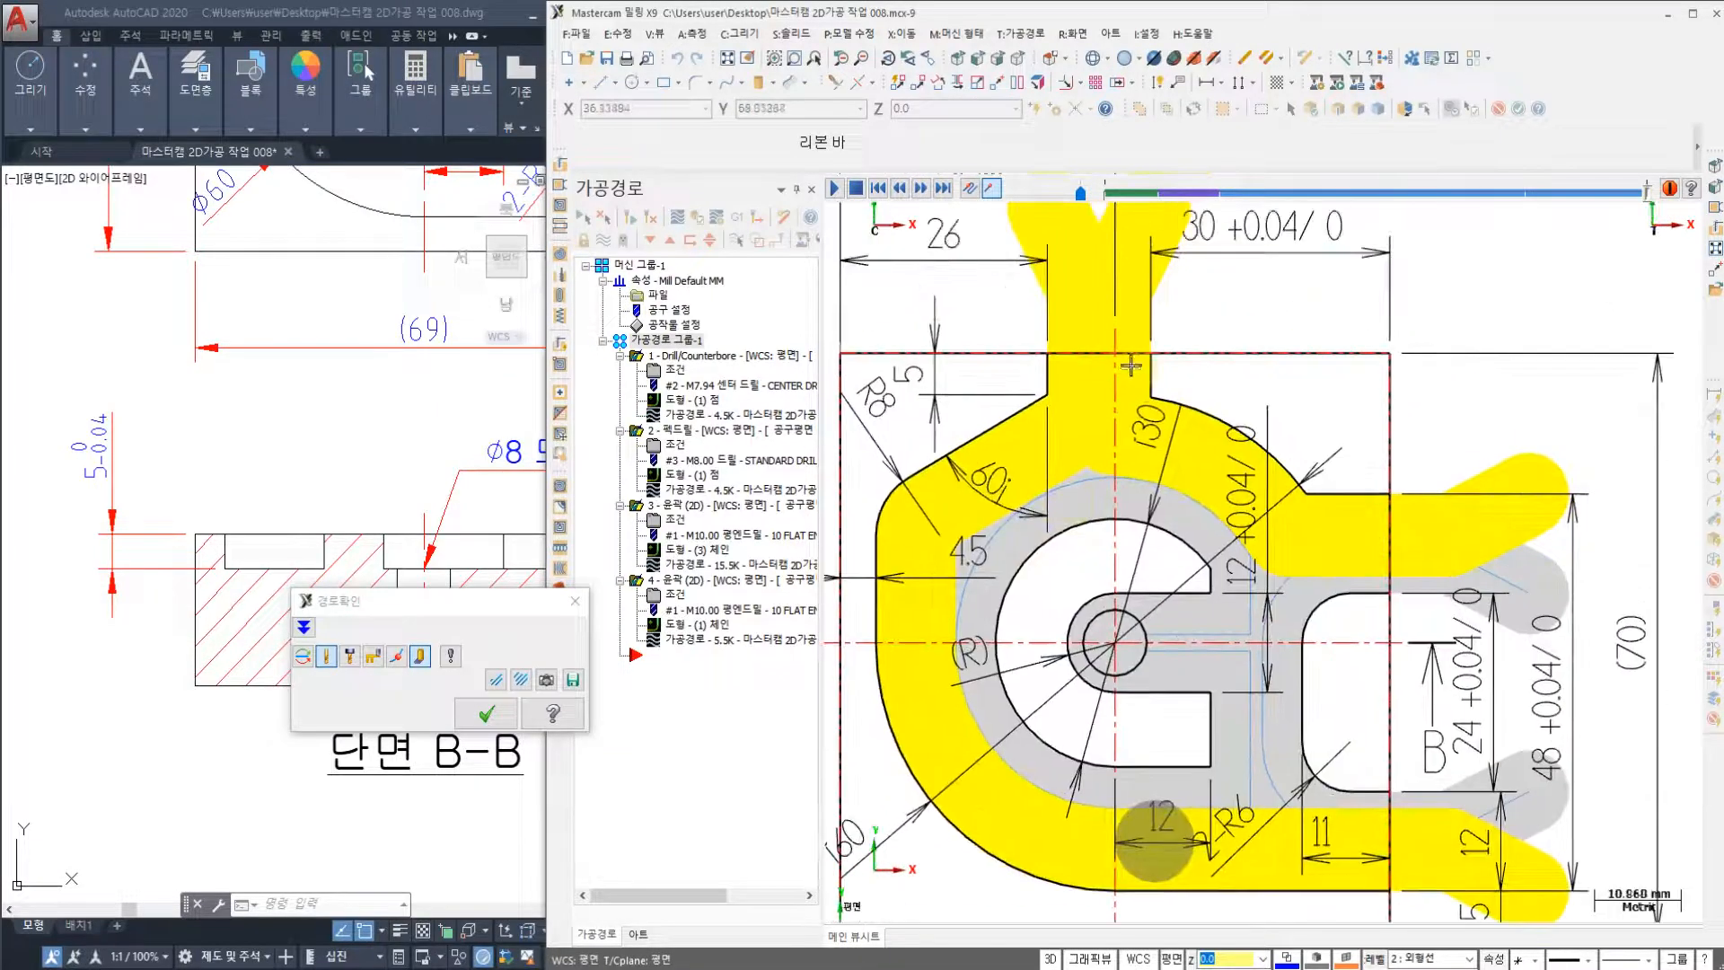
{"action": "scroll", "coordinate": [1130, 365], "scroll_direction": "up", "scroll_amount": 3}
{"action": "scroll", "coordinate": [1155, 335], "scroll_direction": "down", "scroll_amount": 2}
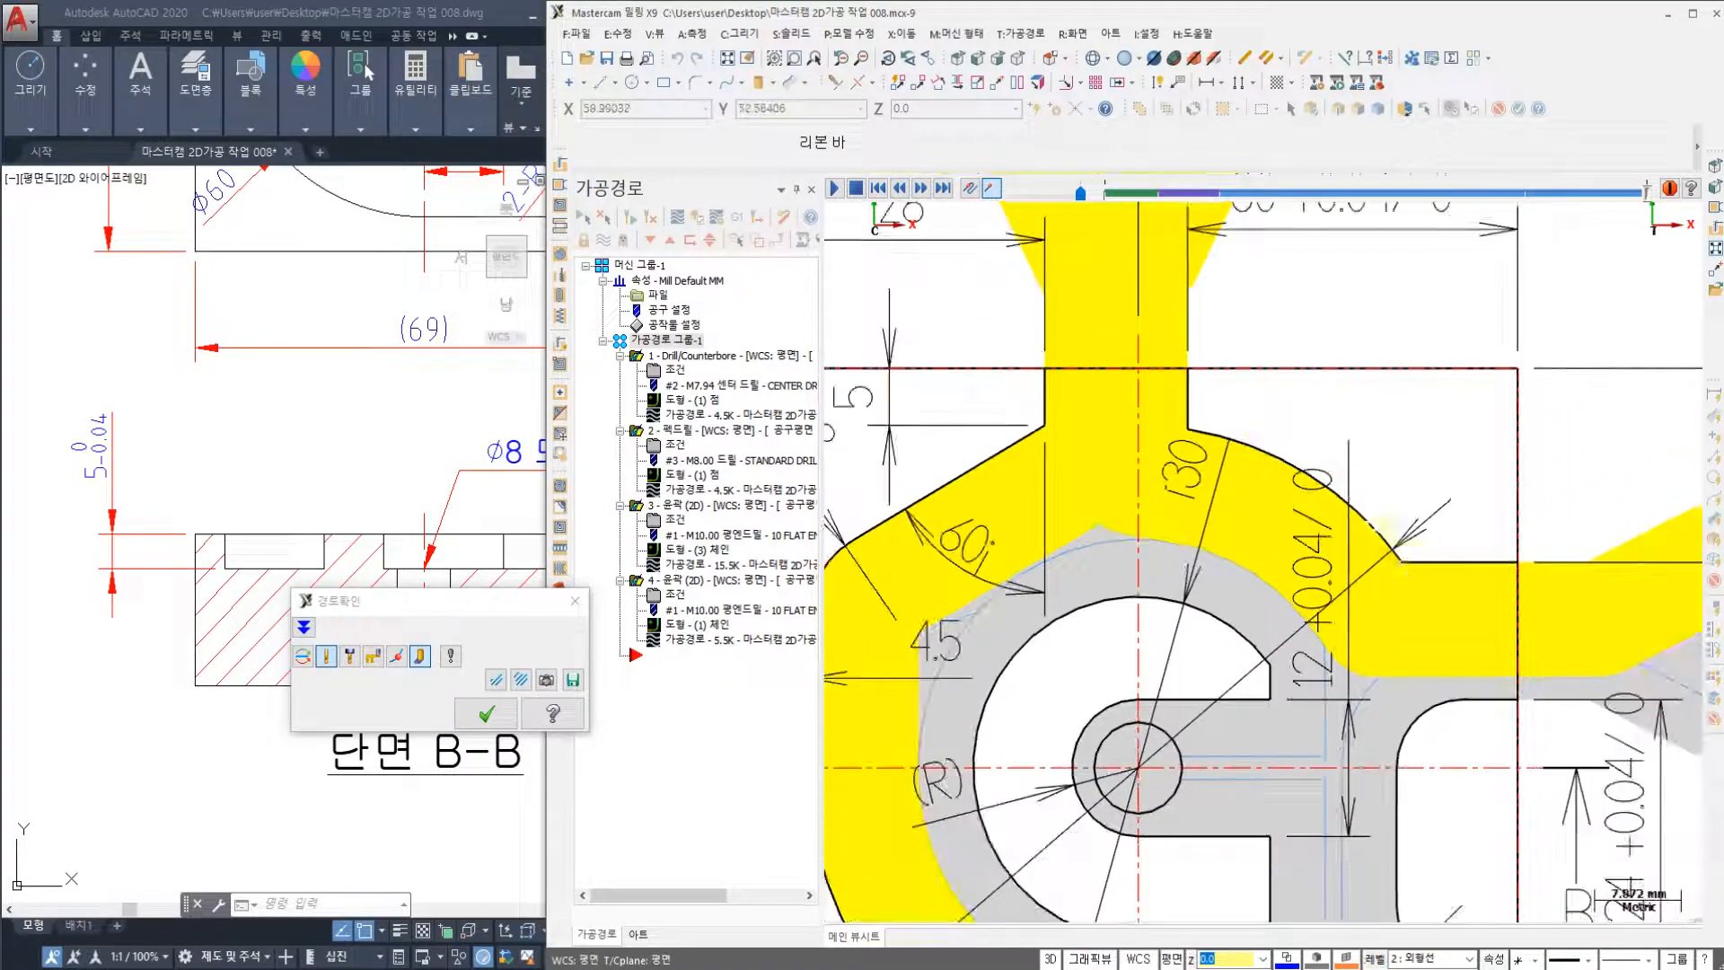
{"action": "scroll", "coordinate": [1273, 447], "scroll_direction": "up", "scroll_amount": 5}
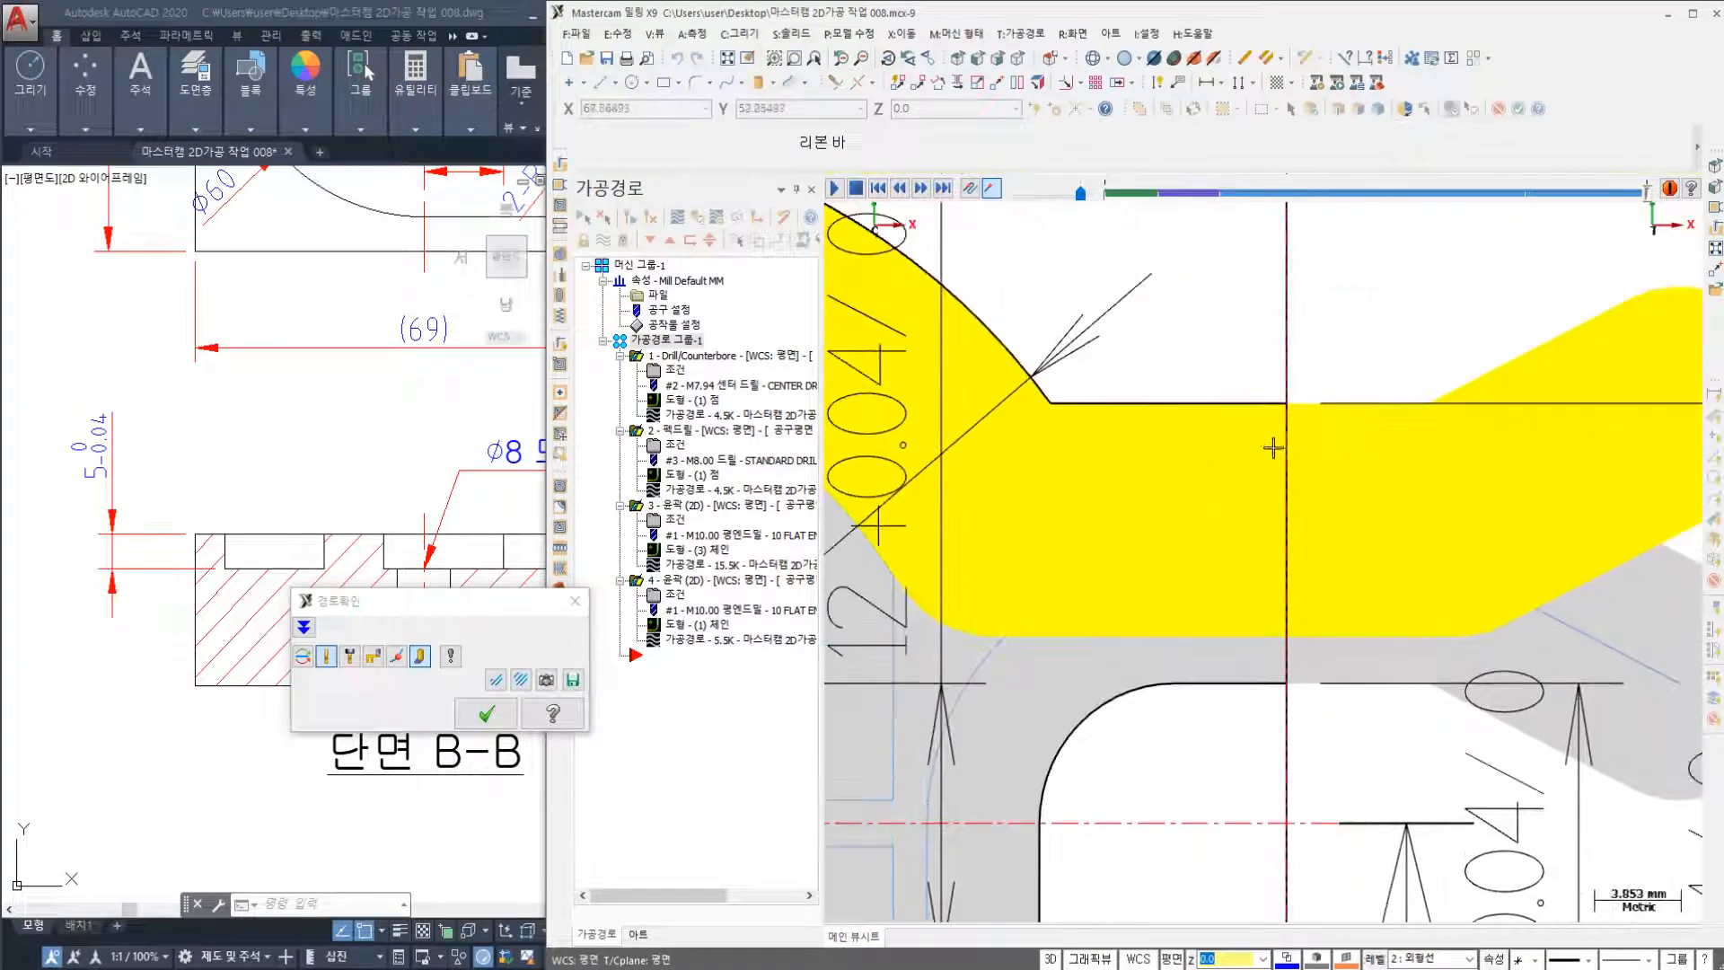
{"action": "left_click", "coordinate": [1284, 410]}
{"action": "scroll", "coordinate": [1298, 373], "scroll_direction": "down", "scroll_amount": 4}
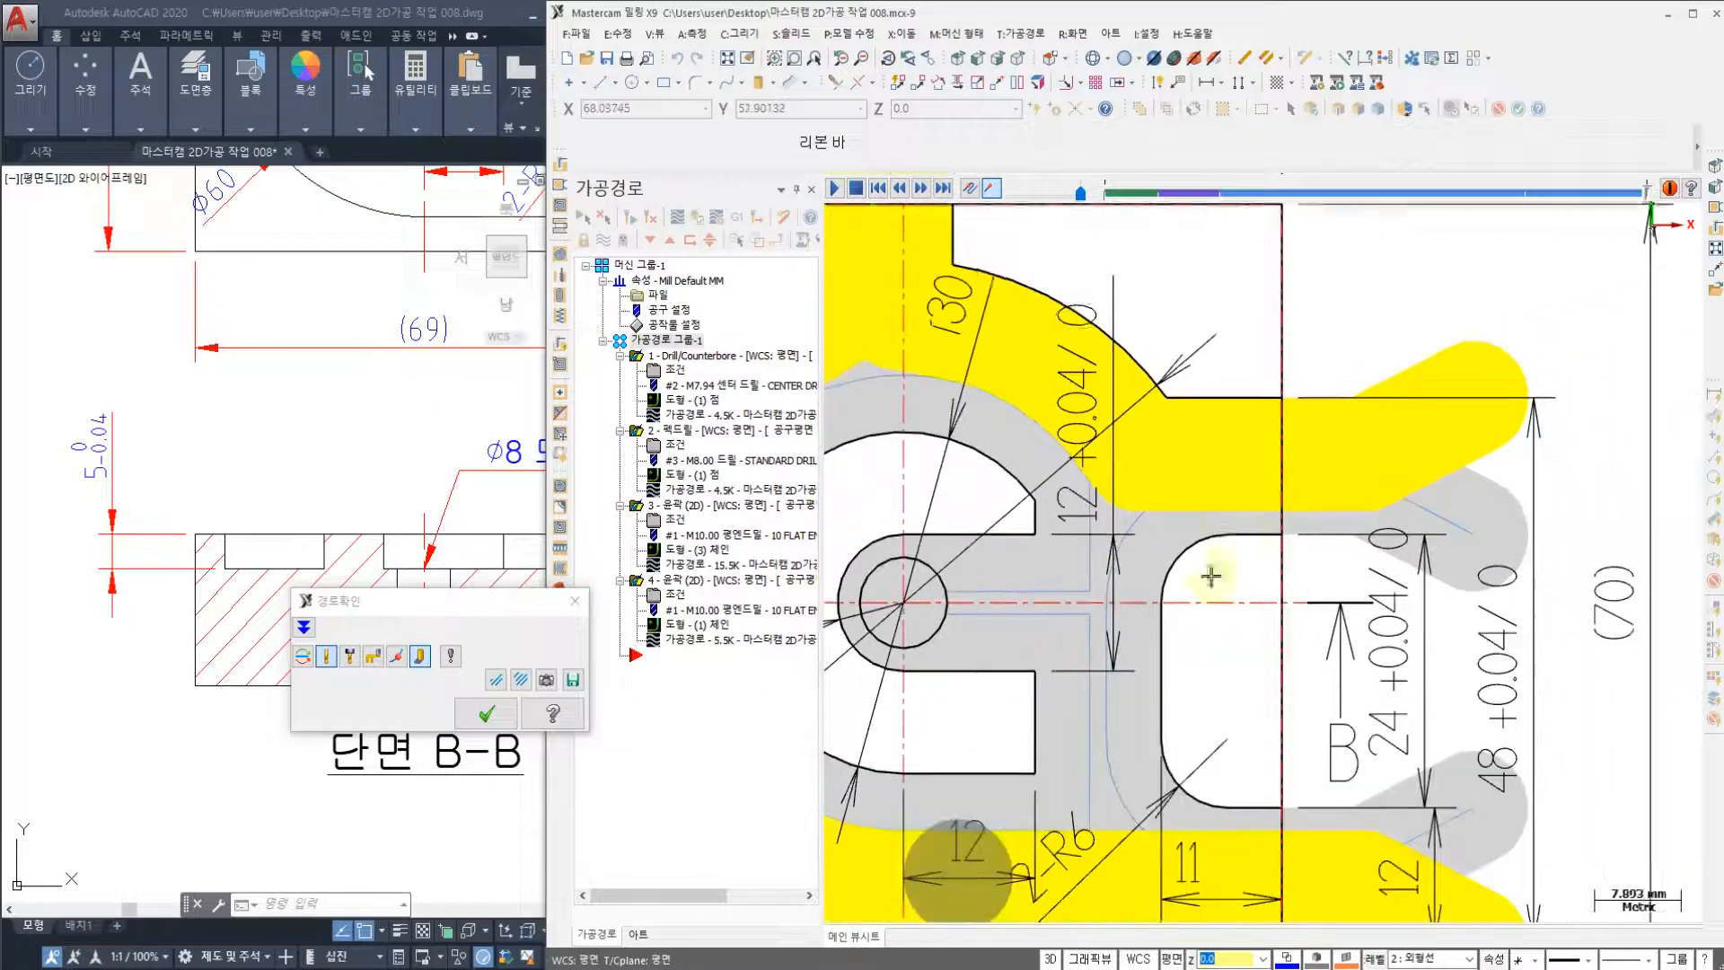
{"action": "left_click", "coordinate": [485, 714]}
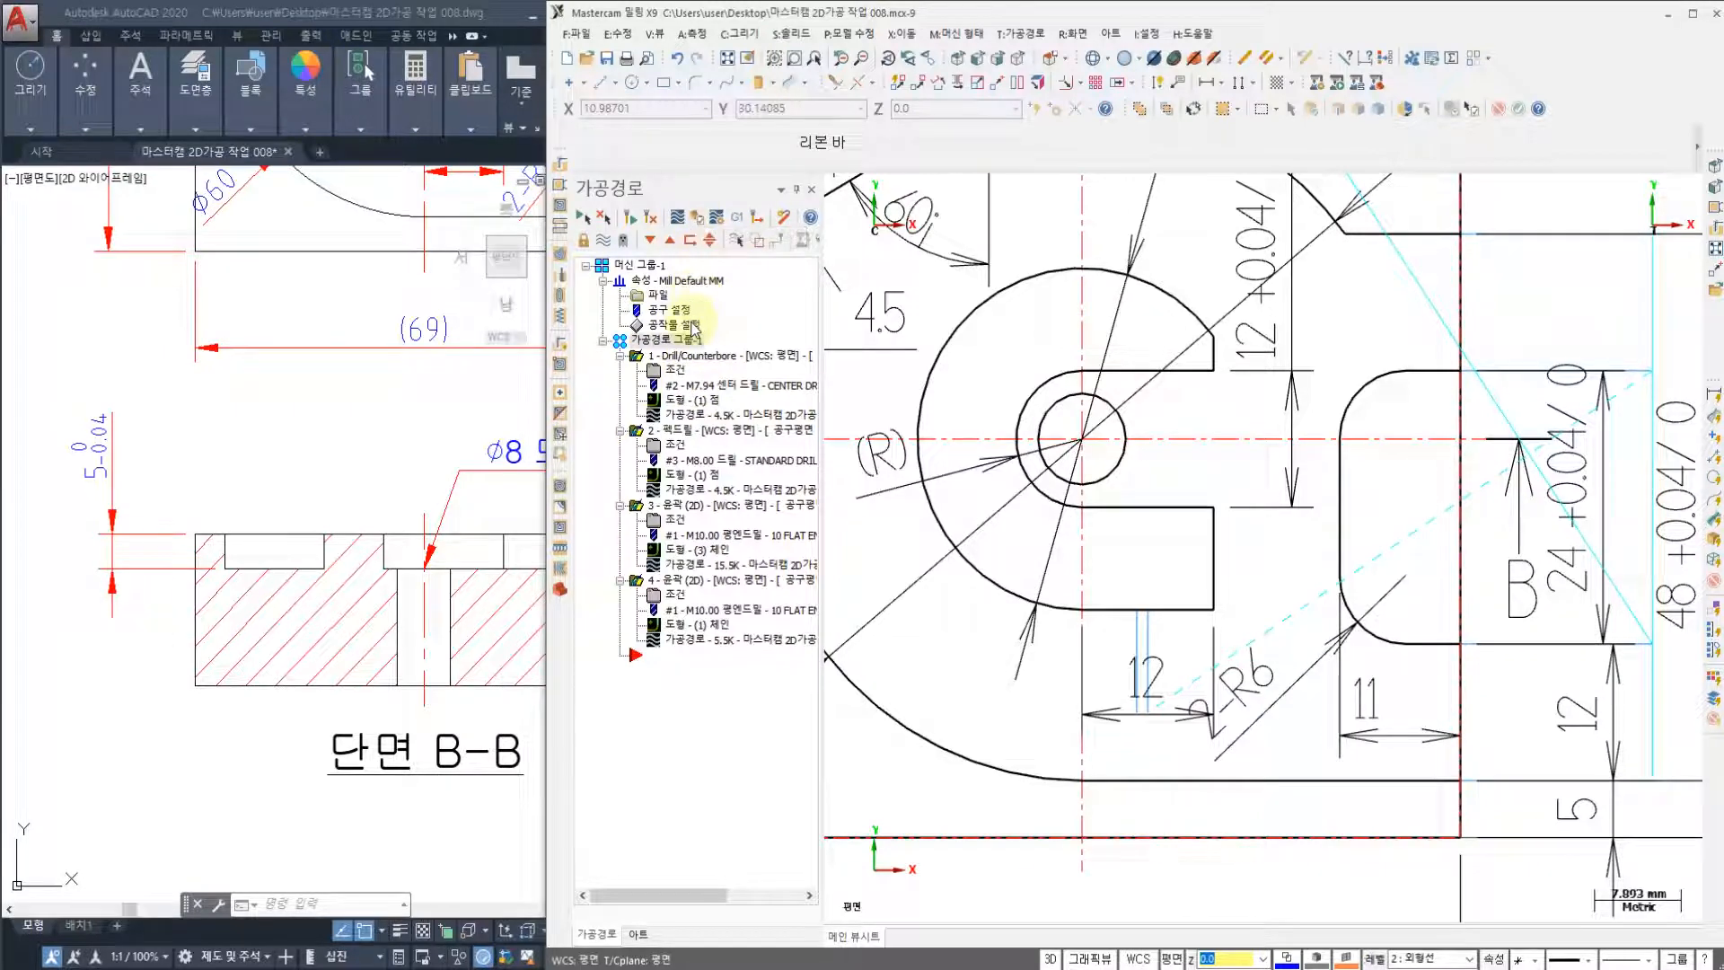
- Verify all four operations in the Mastercam simulator, running the full material removal in isometric view
{"action": "left_click", "coordinate": [698, 218]}
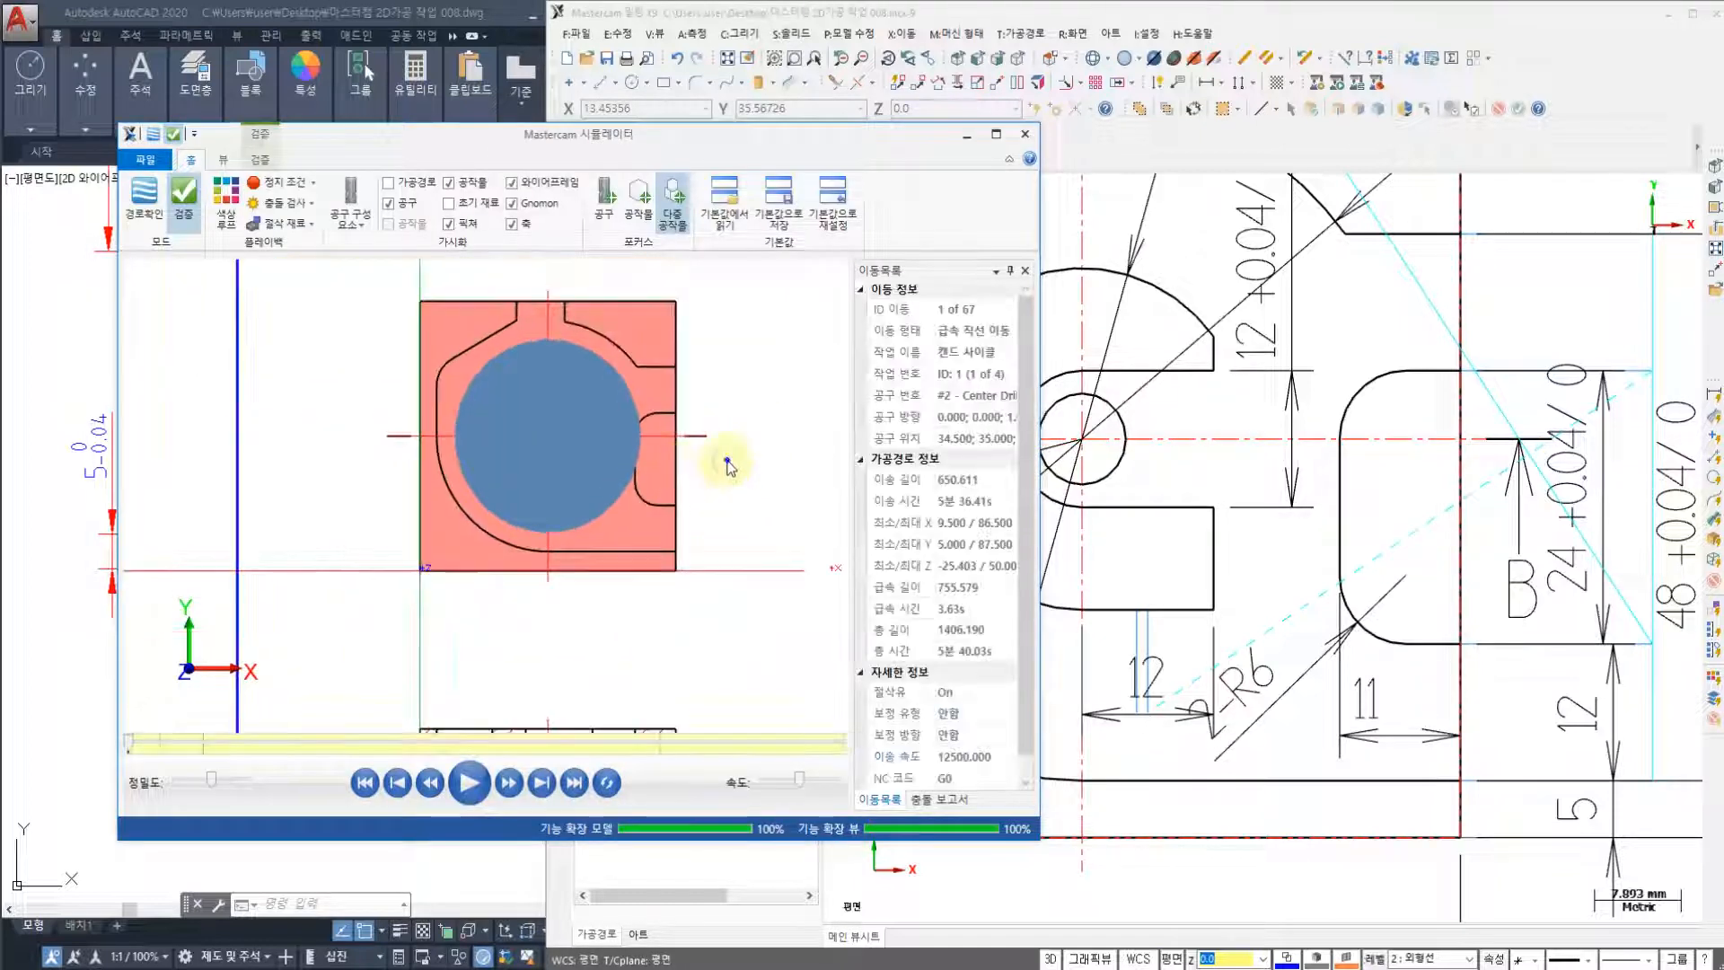
{"action": "right_click", "coordinate": [729, 463]}
{"action": "left_click", "coordinate": [770, 579]}
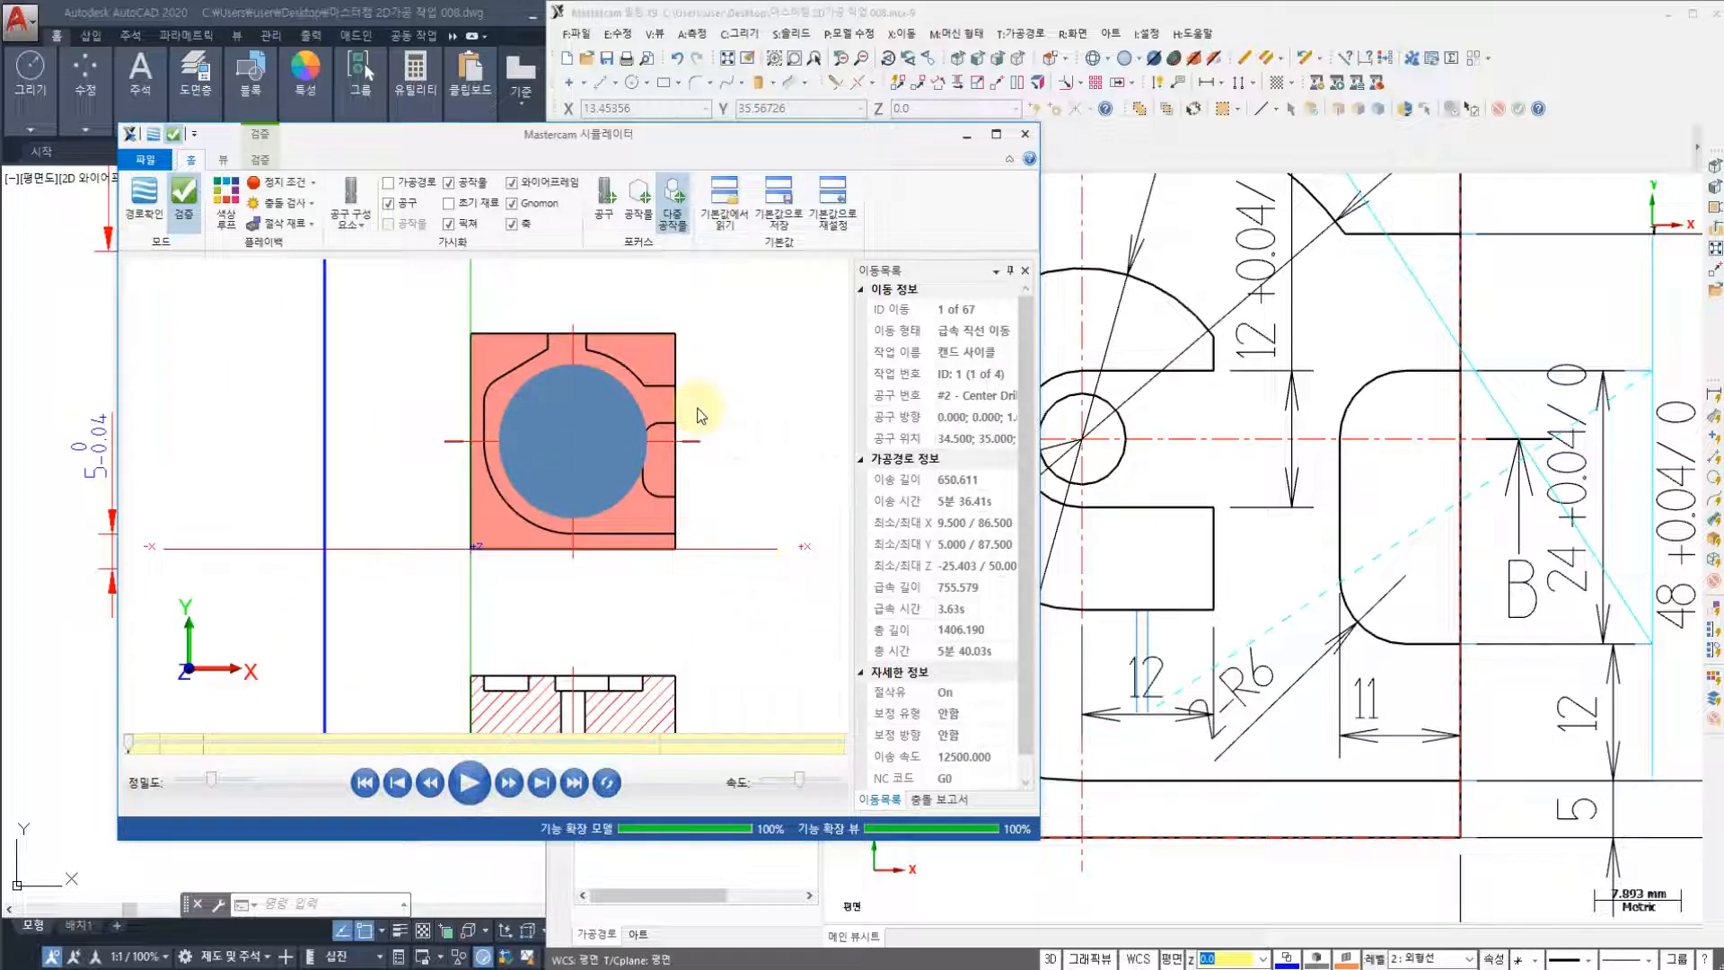
{"action": "scroll", "coordinate": [647, 571], "scroll_direction": "up", "scroll_amount": 2}
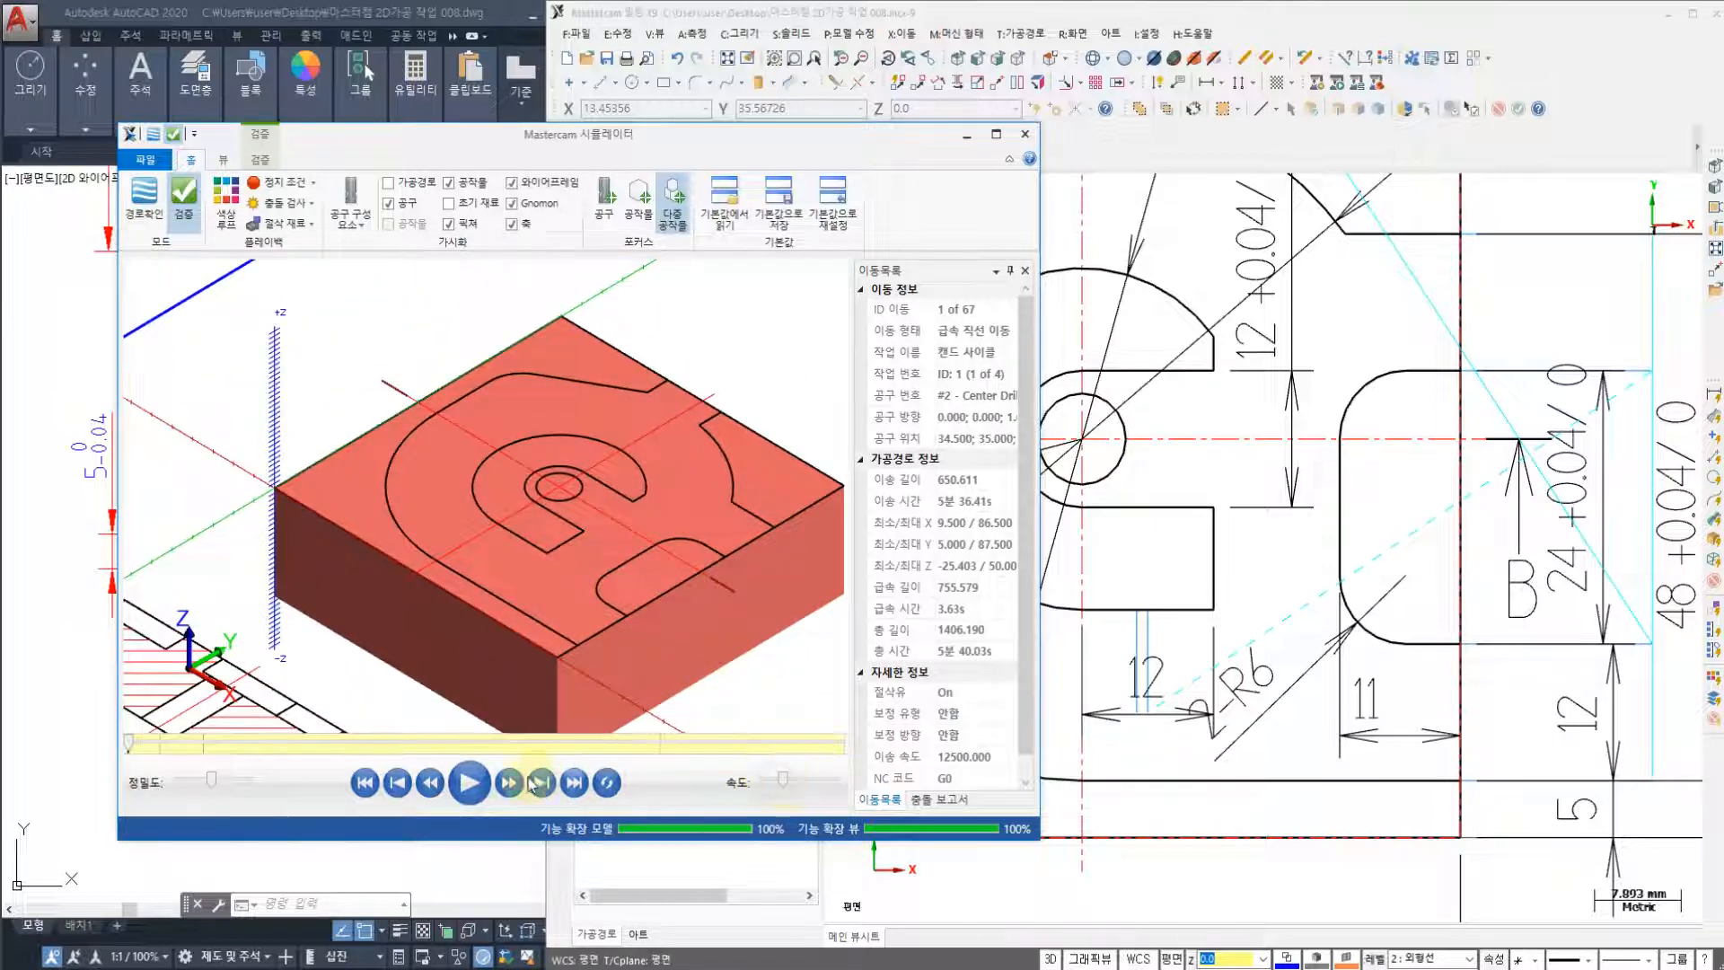
{"action": "left_click", "coordinate": [470, 783]}
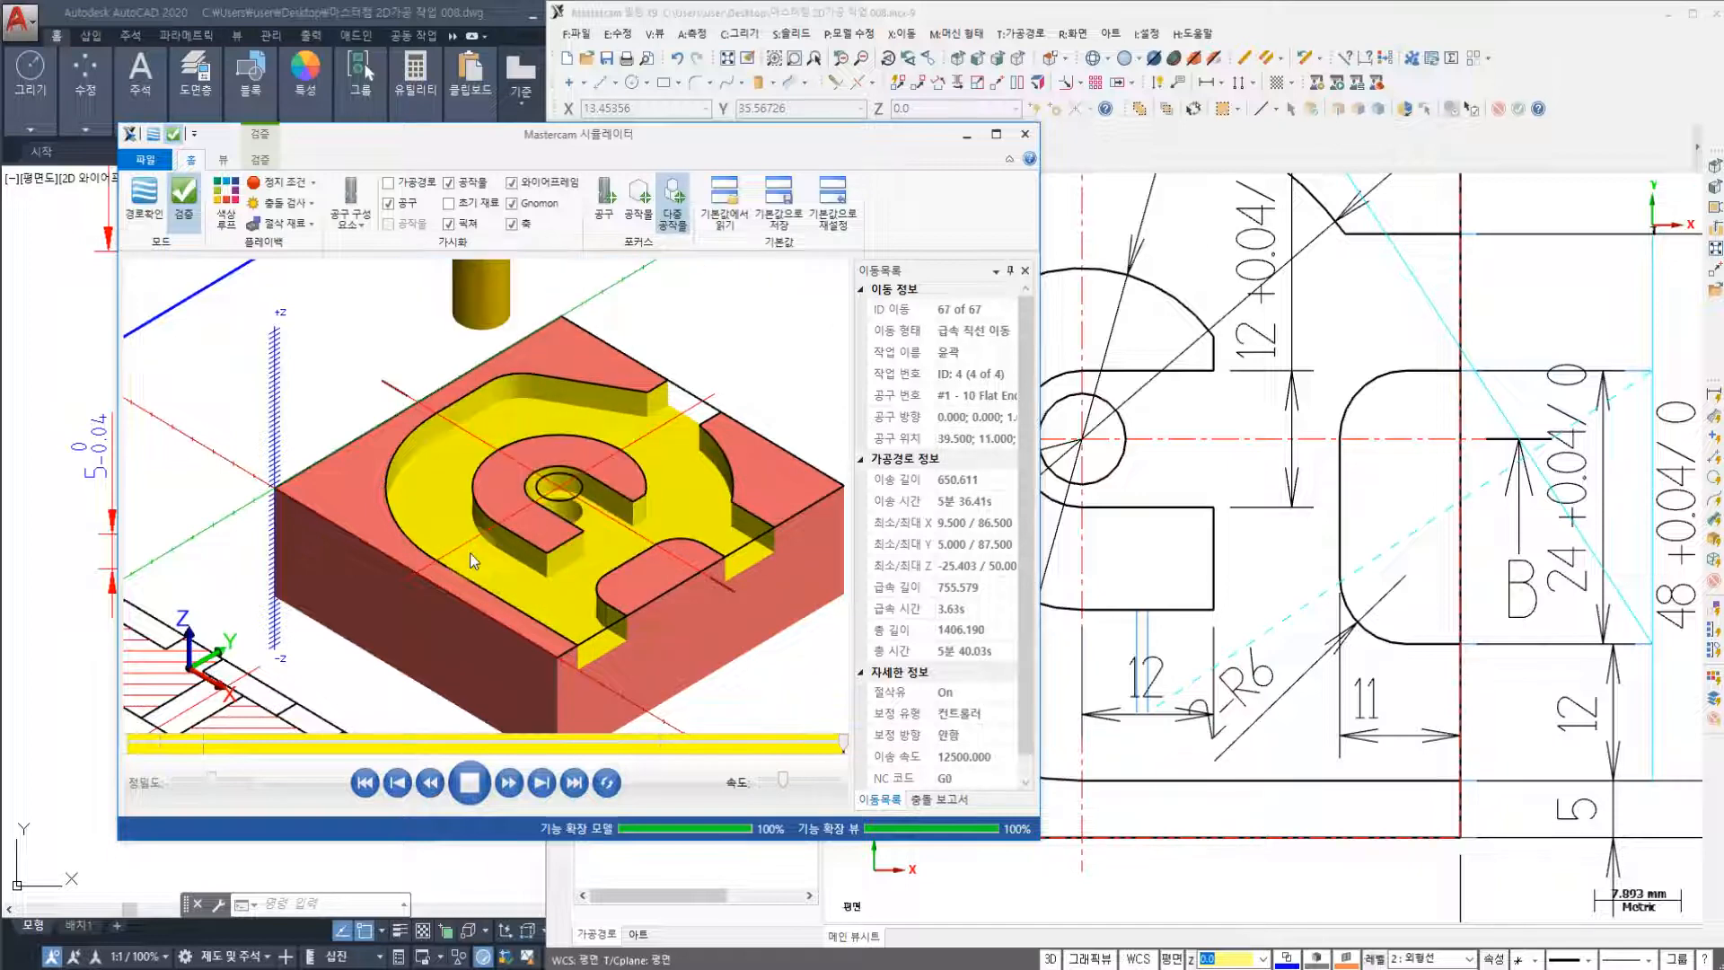
- Inspect the simulated part's C-shaped island, pocket walls, and drilled hole from above and from the underside
{"action": "scroll", "coordinate": [509, 486], "scroll_direction": "up", "scroll_amount": 3}
{"action": "scroll", "coordinate": [510, 485], "scroll_direction": "down", "scroll_amount": 2}
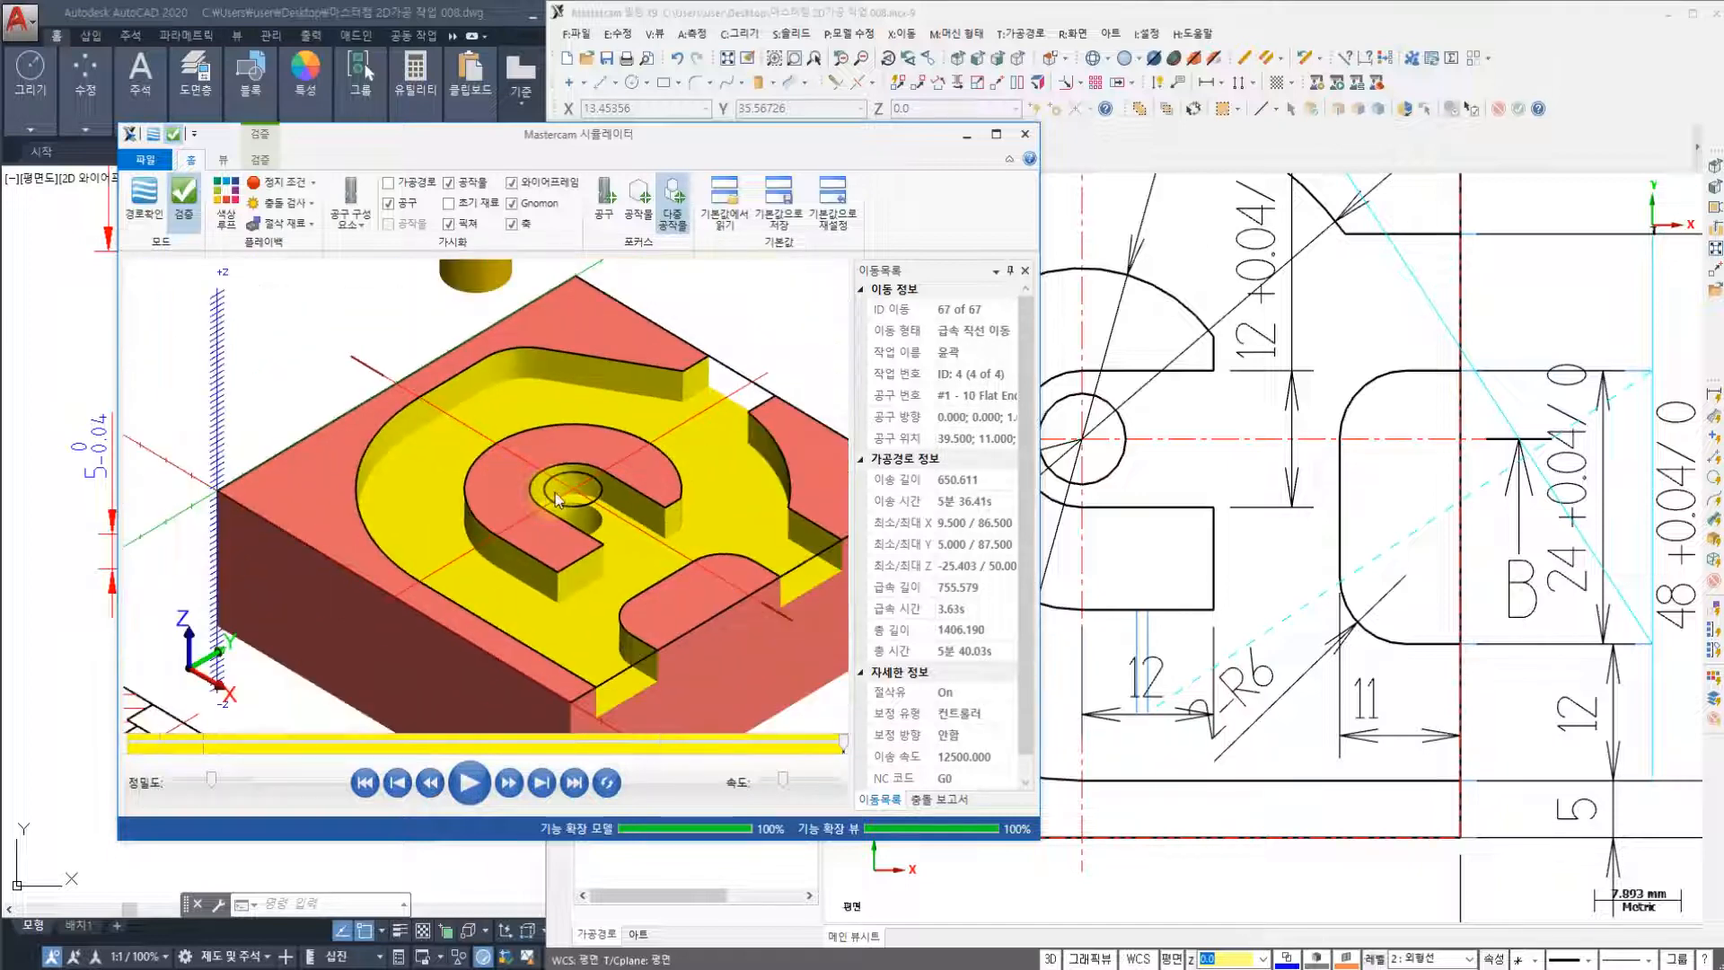
{"action": "middle_click_drag", "start_coordinate": [542, 494], "coordinate": [500, 483]}
{"action": "scroll", "coordinate": [682, 319], "scroll_direction": "up", "scroll_amount": 3}
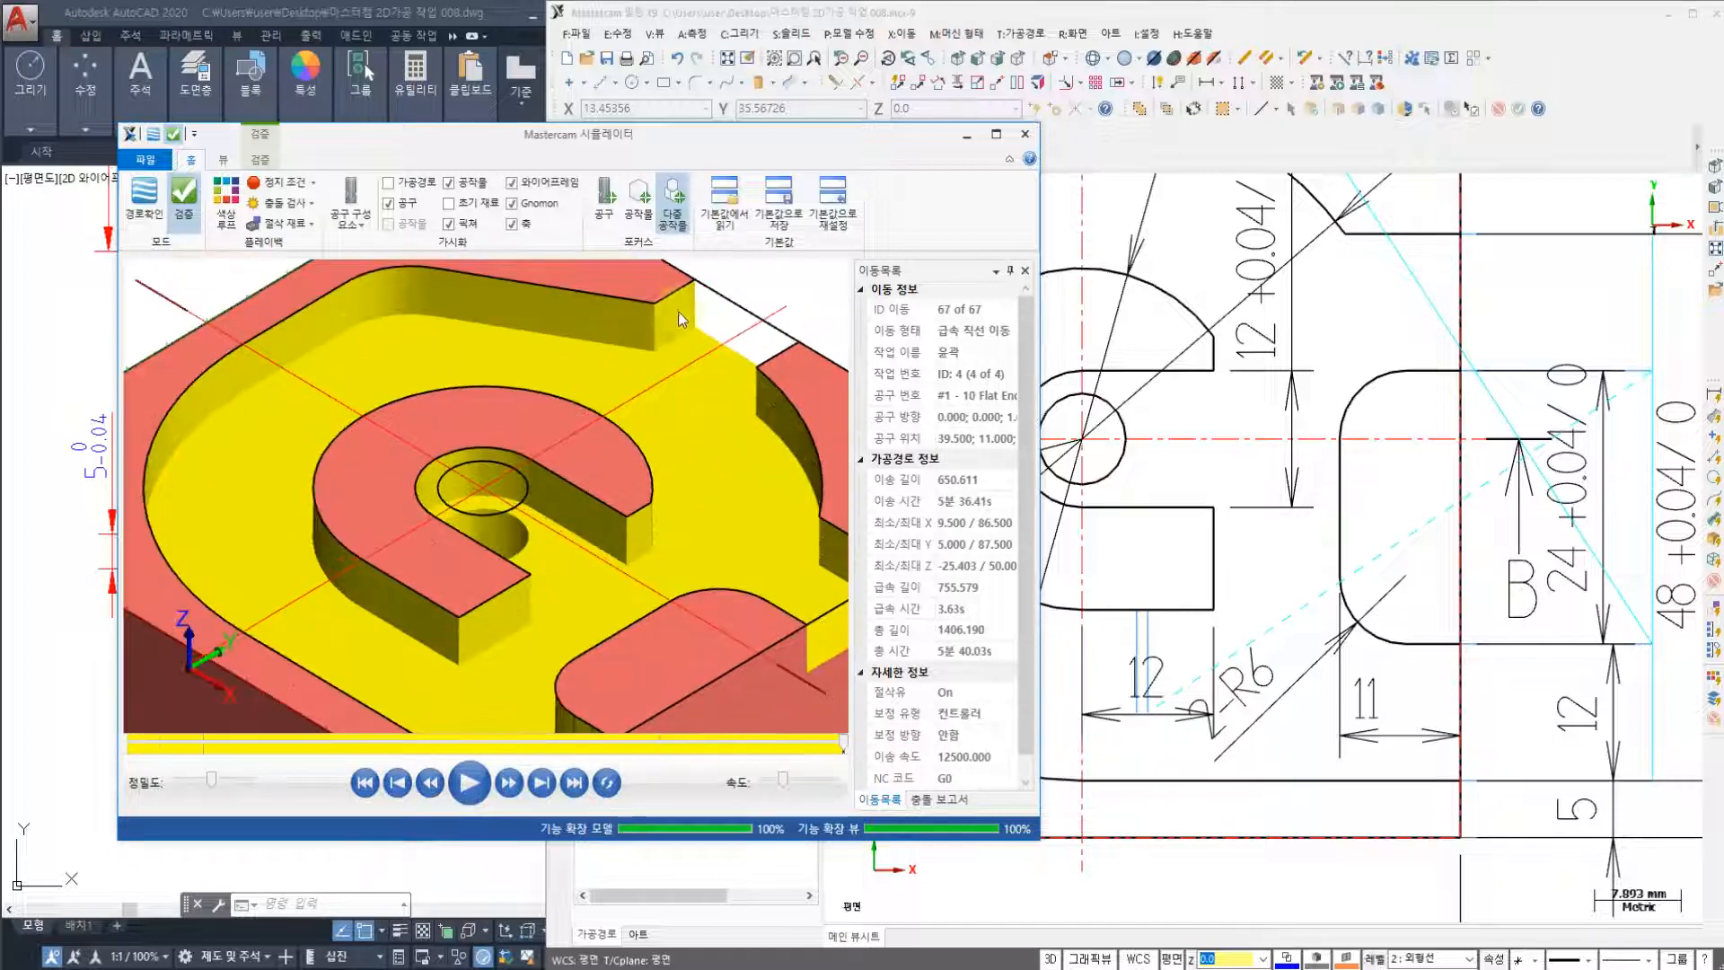
{"action": "middle_click_drag", "start_coordinate": [303, 418], "coordinate": [521, 375]}
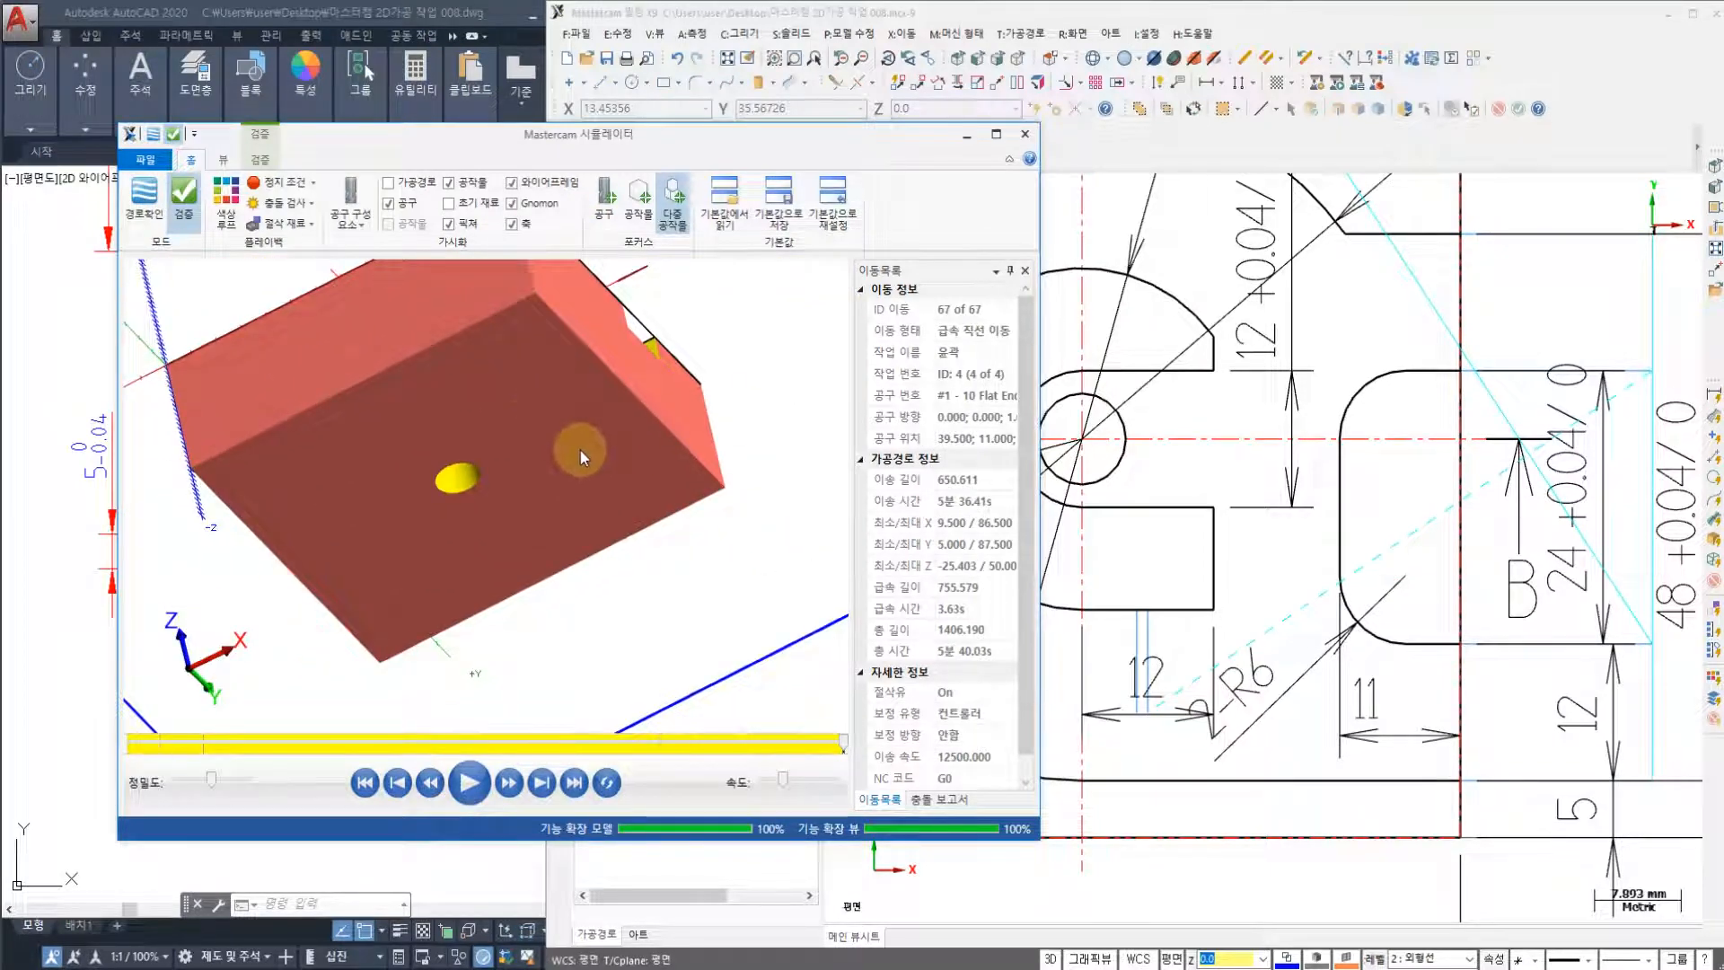
{"action": "middle_click_drag", "start_coordinate": [581, 450], "coordinate": [581, 564]}
{"action": "scroll", "coordinate": [508, 440], "scroll_direction": "down", "scroll_amount": 4}
{"action": "scroll", "coordinate": [473, 397], "scroll_direction": "up", "scroll_amount": 5}
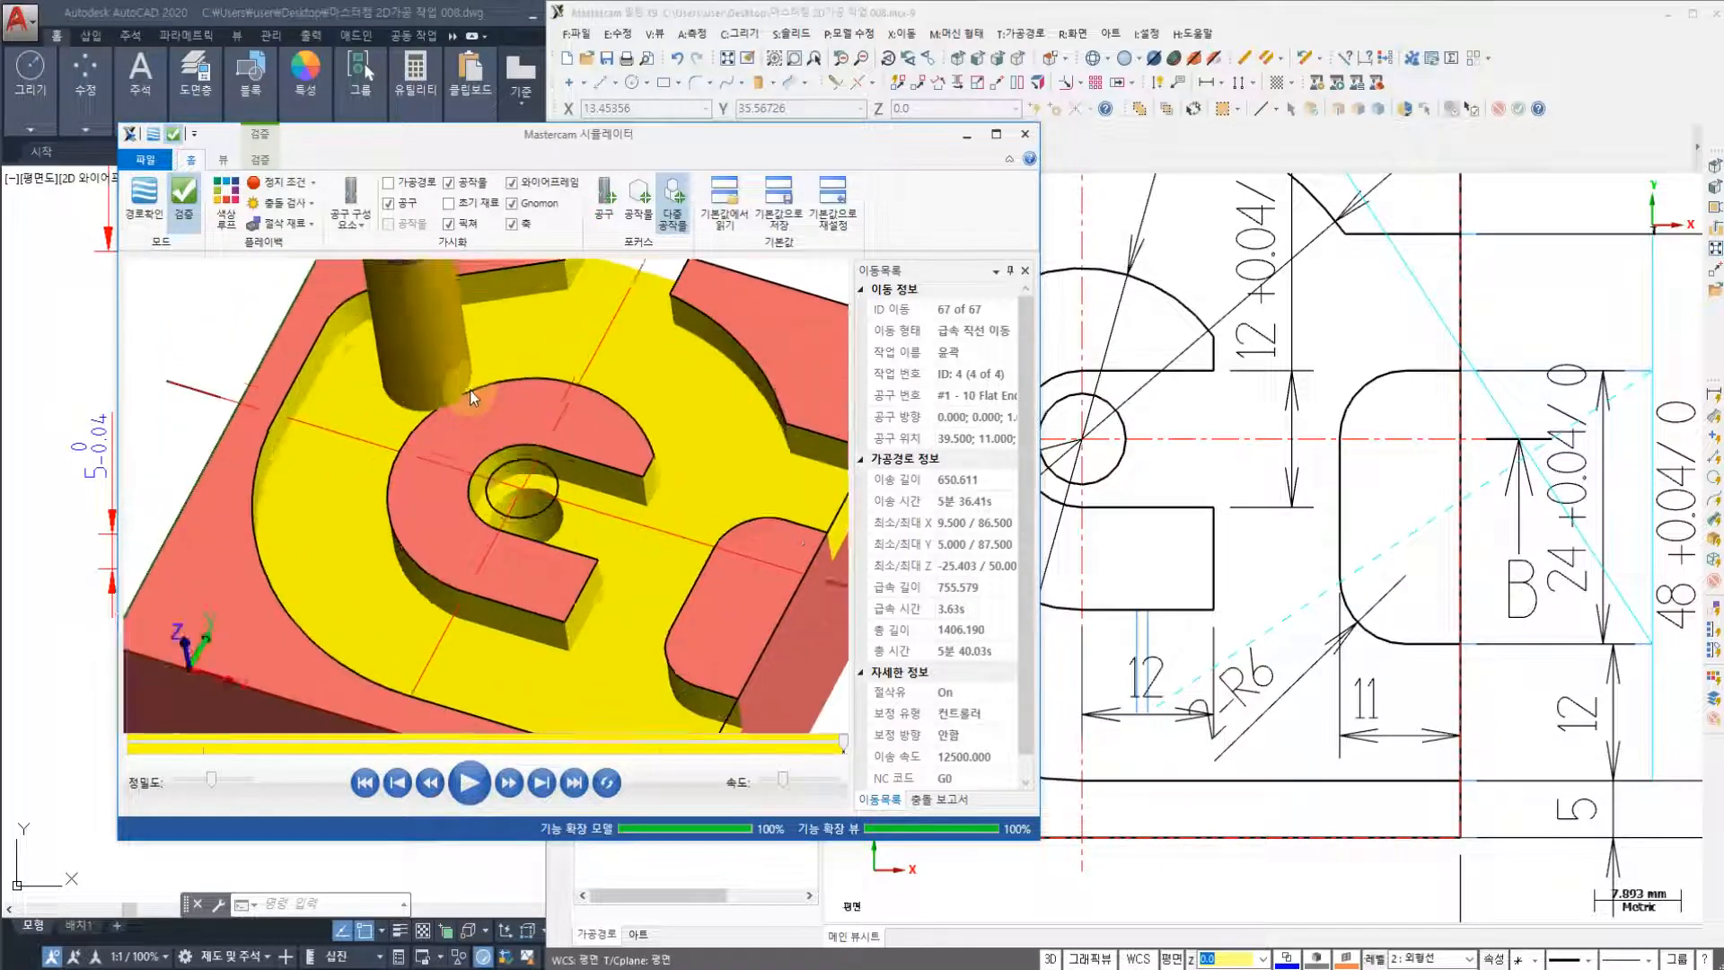
{"action": "scroll", "coordinate": [470, 395], "scroll_direction": "up", "scroll_amount": 1}
{"action": "scroll", "coordinate": [471, 395], "scroll_direction": "down", "scroll_amount": 4}
{"action": "mouse_move", "coordinate": [454, 450]}
{"action": "middle_mouse_down"}
{"action": "mouse_move", "coordinate": [423, 458]}
{"action": "mouse_move", "coordinate": [481, 456]}
{"action": "middle_mouse_up"}
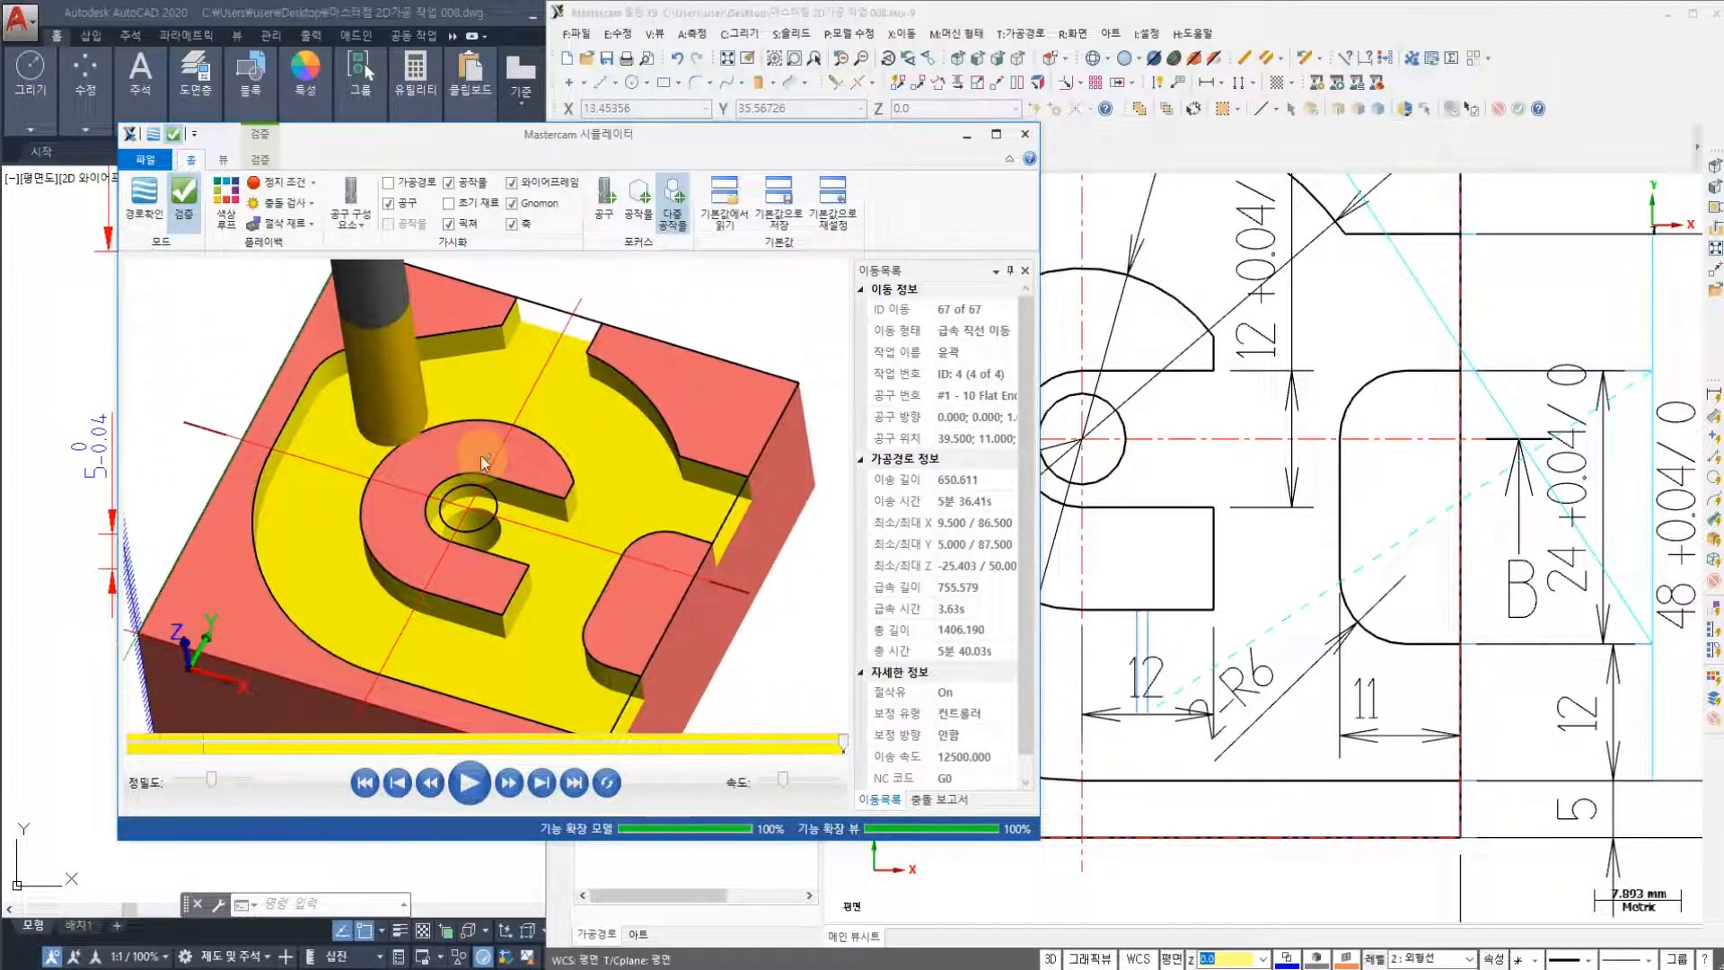
{"action": "scroll", "coordinate": [570, 482], "scroll_direction": "down", "scroll_amount": 3}
{"action": "scroll", "coordinate": [563, 498], "scroll_direction": "up", "scroll_amount": 3}
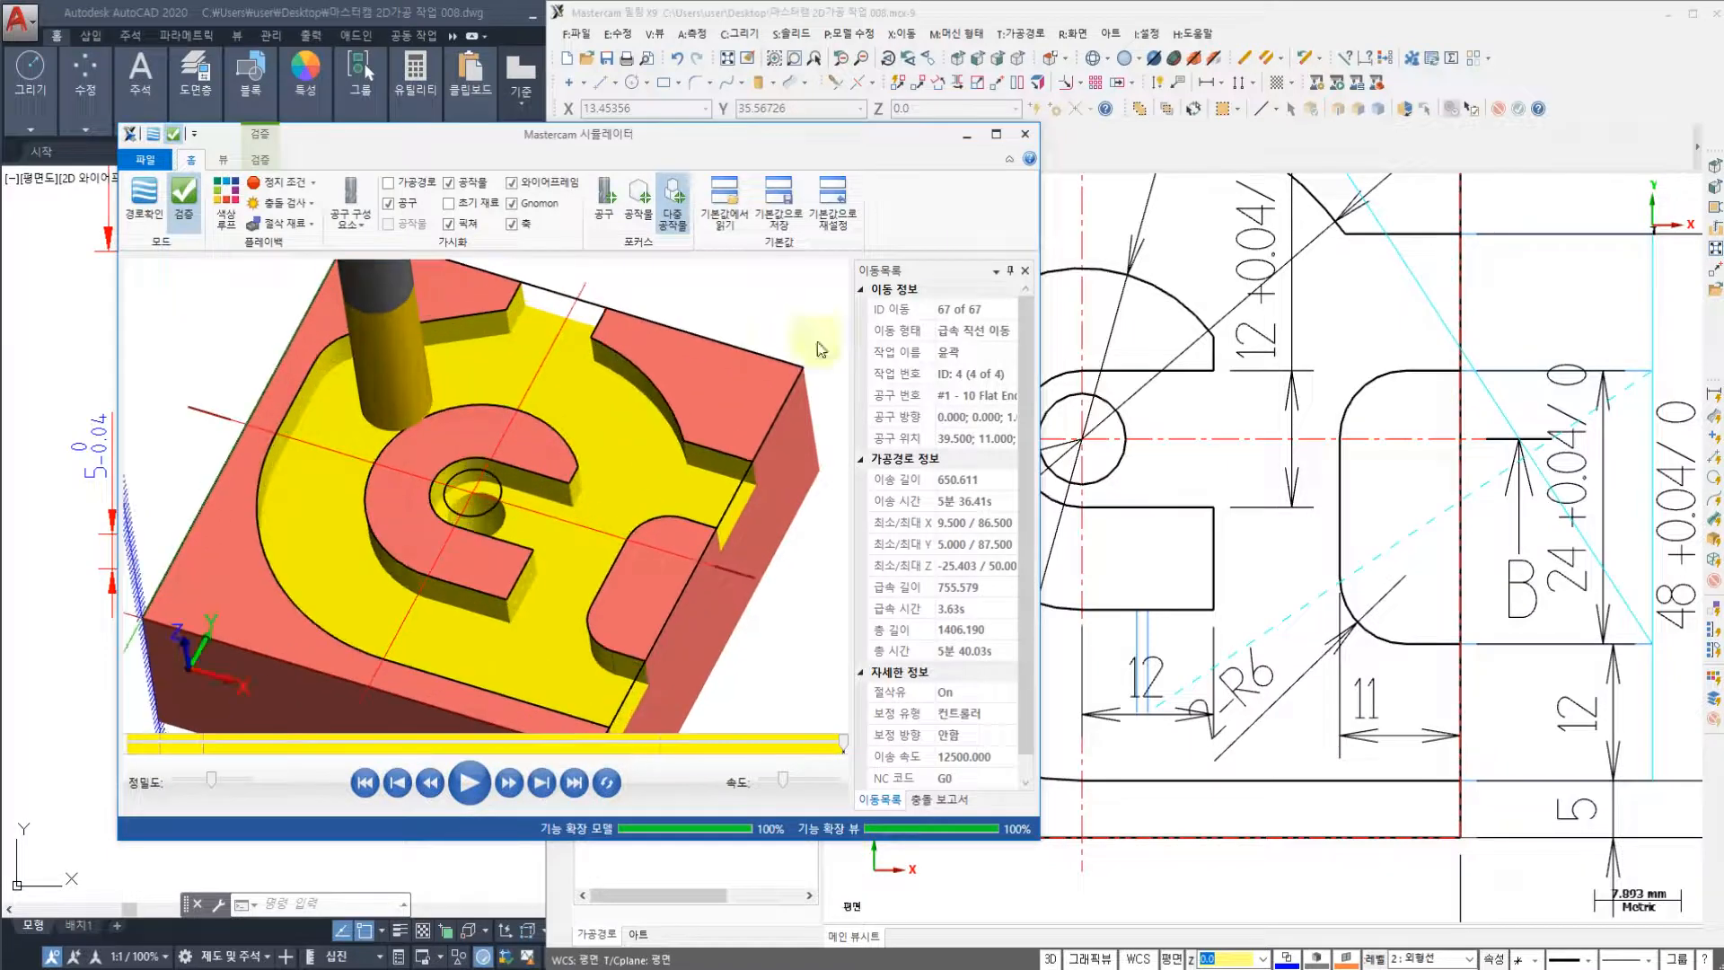
- Leave the simulator and post-process the toolpath group, saving the NC file 마스터캠 2D가공 작업 008.NC to the Desktop
{"action": "left_click", "coordinate": [969, 141]}
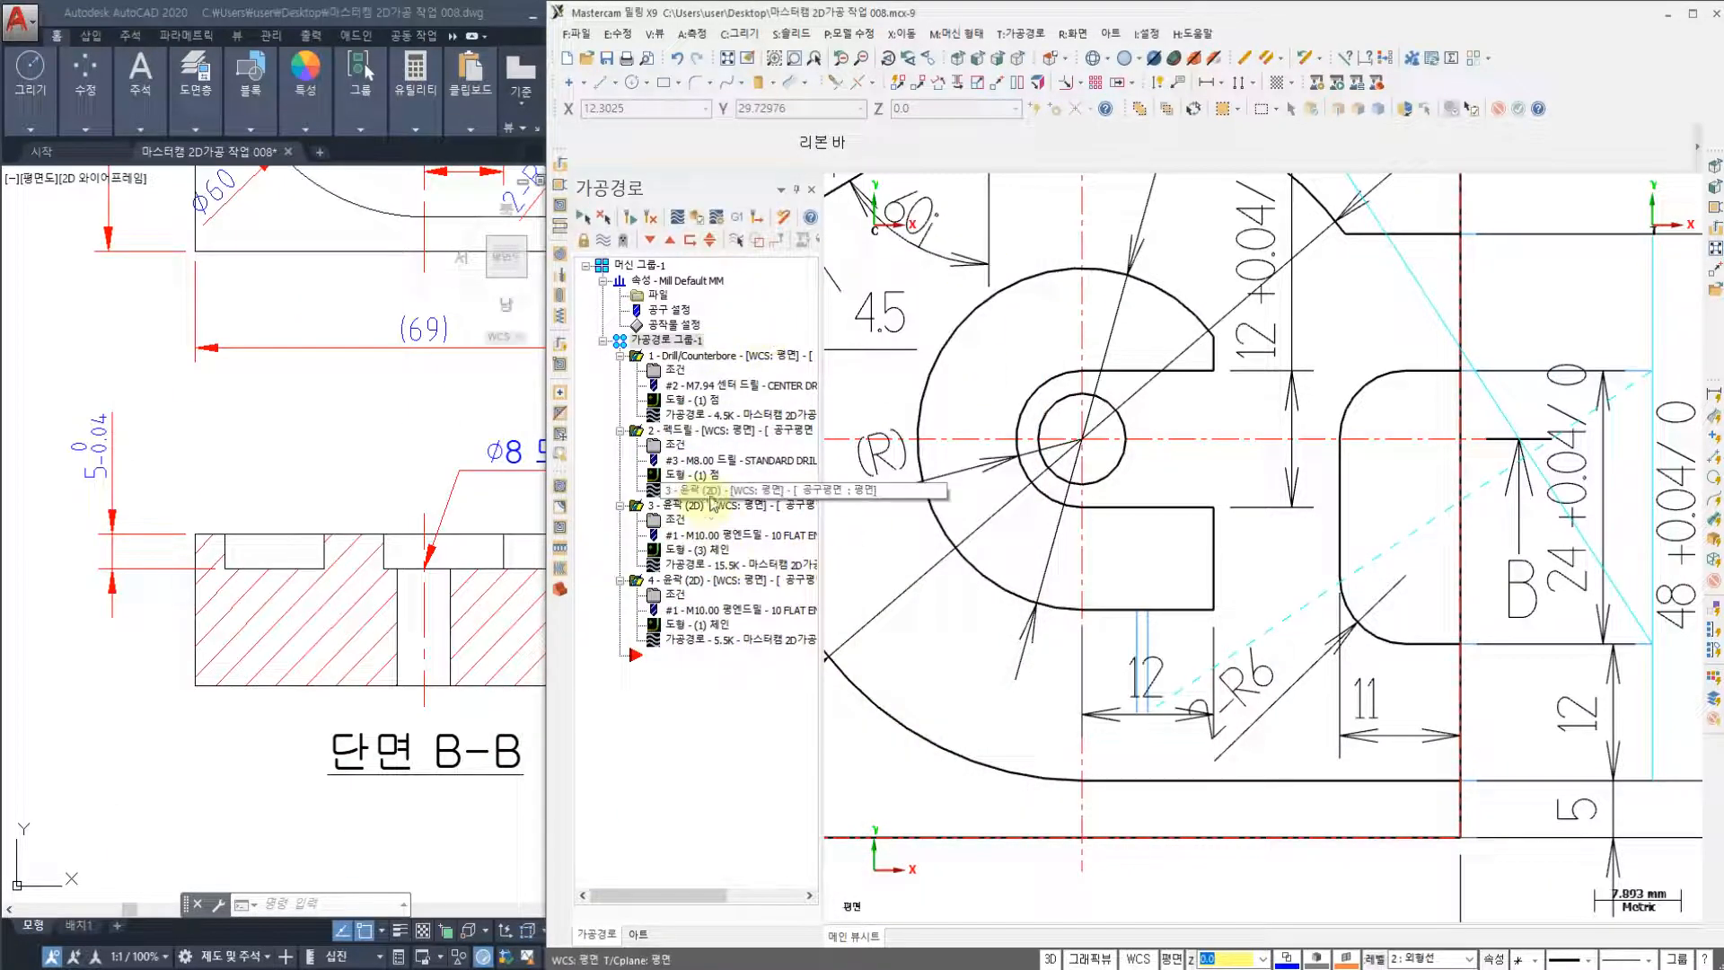
{"action": "left_click", "coordinate": [747, 219]}
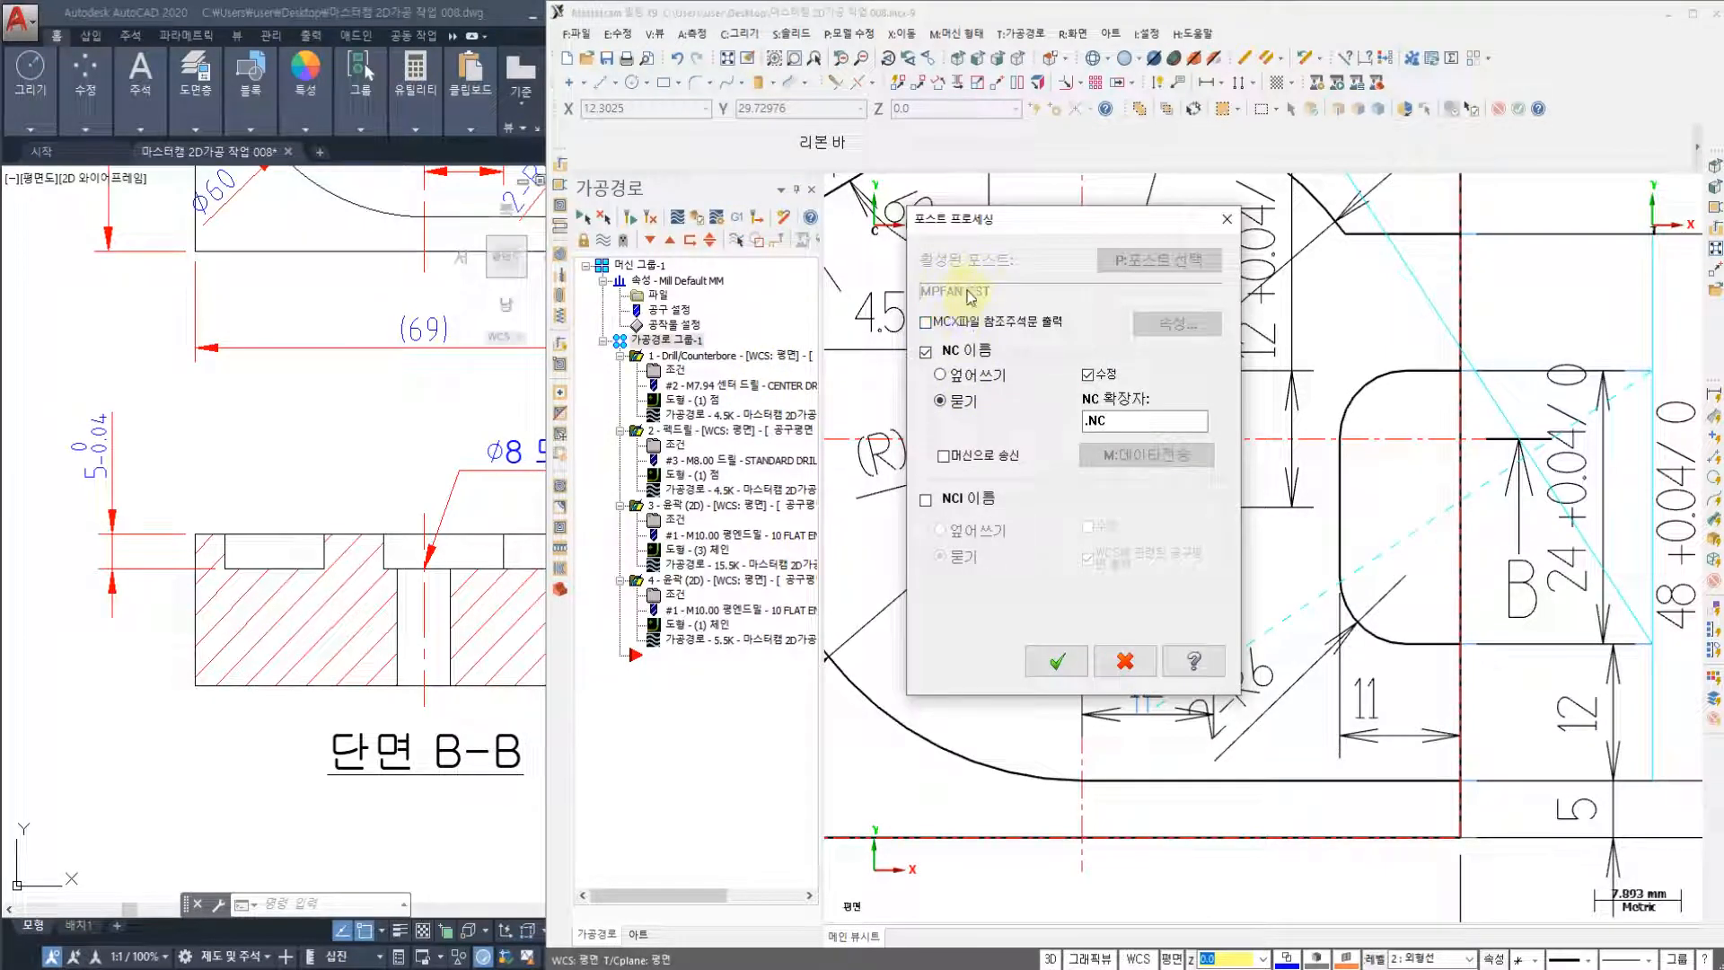
{"action": "left_click", "coordinate": [1060, 662]}
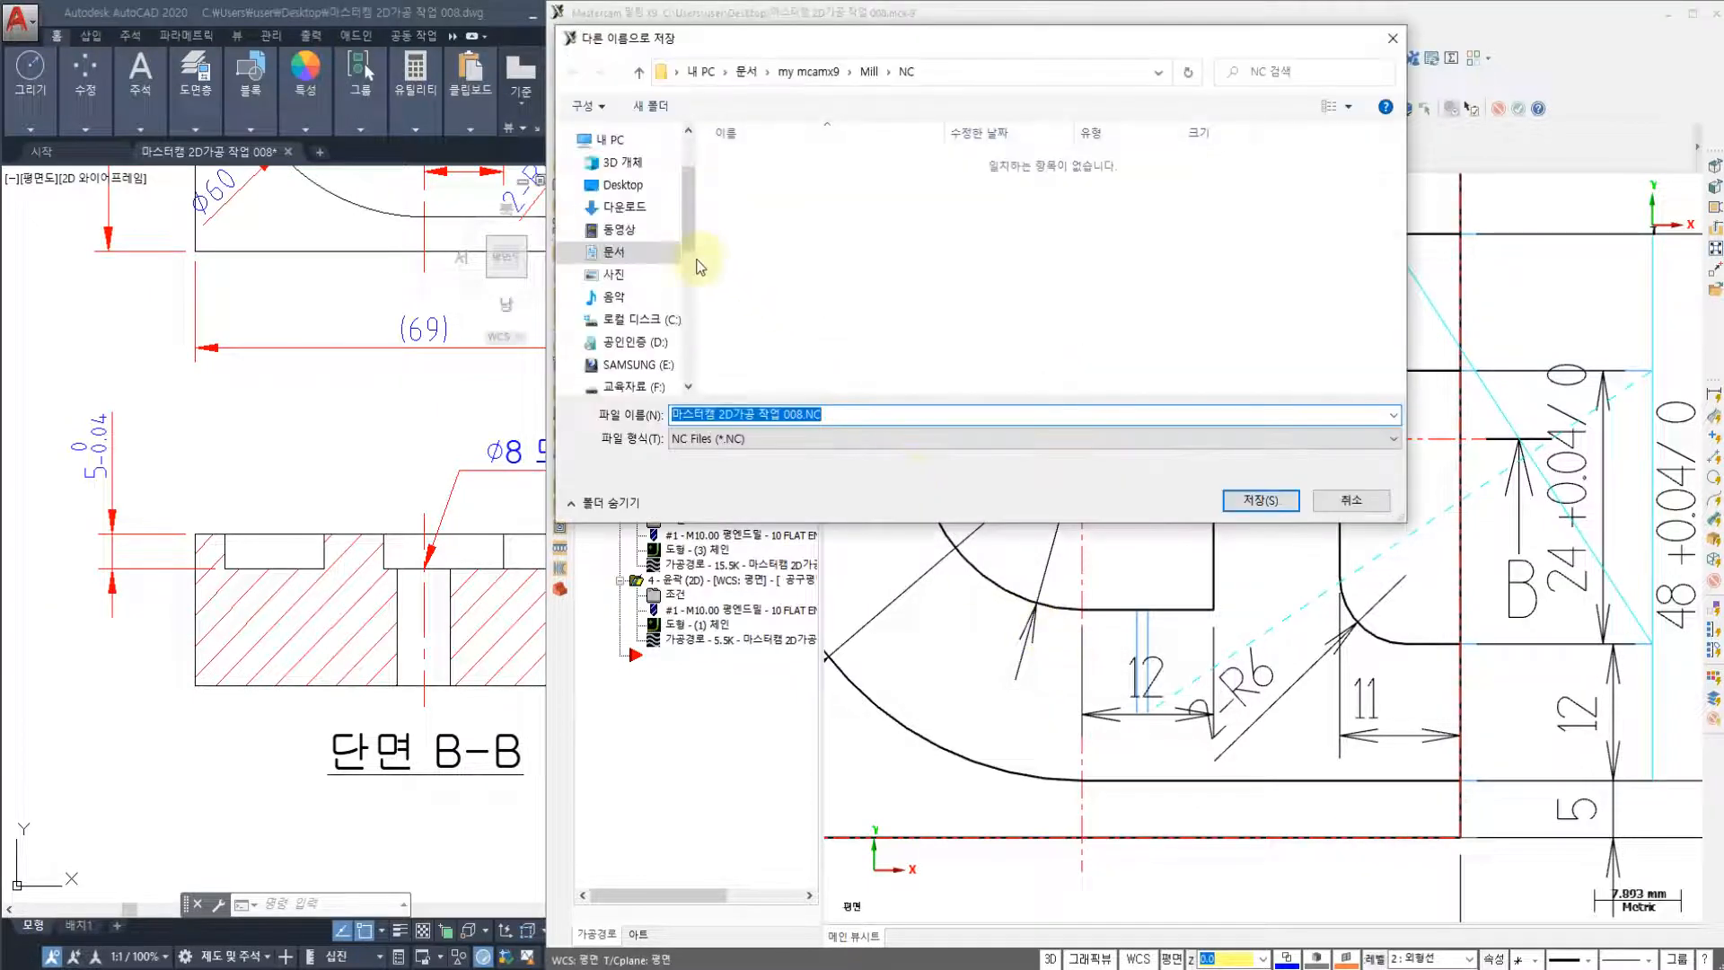
{"action": "left_click", "coordinate": [631, 190]}
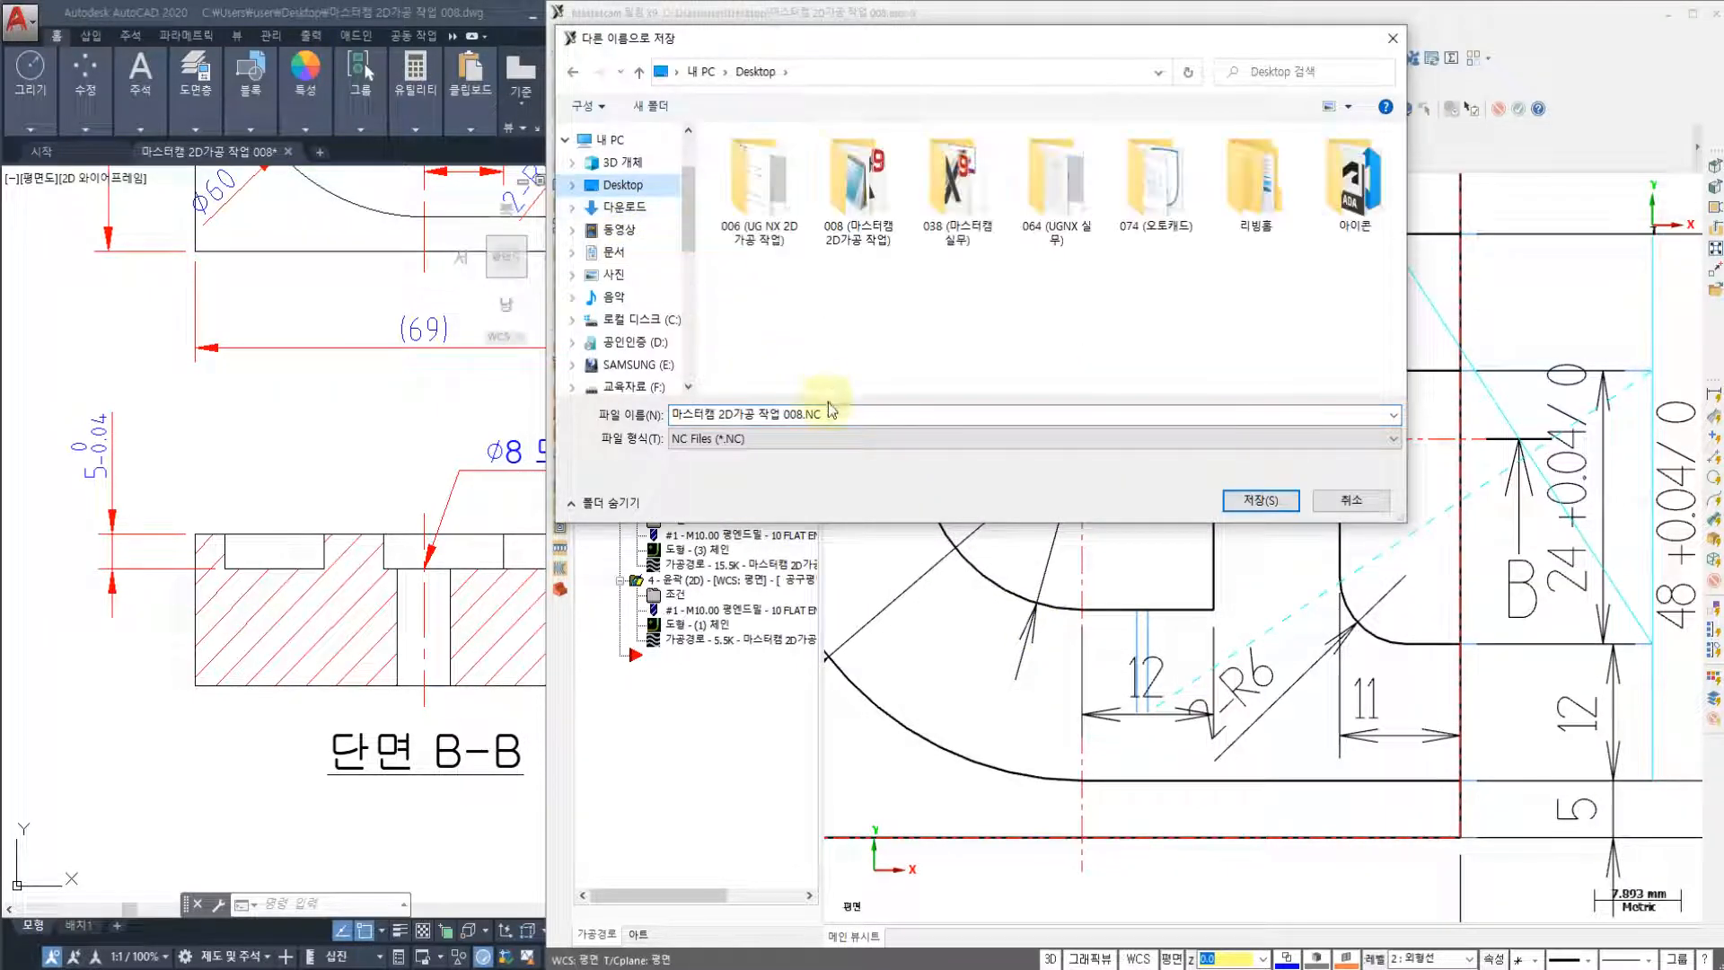
{"action": "left_click", "coordinate": [1251, 503]}
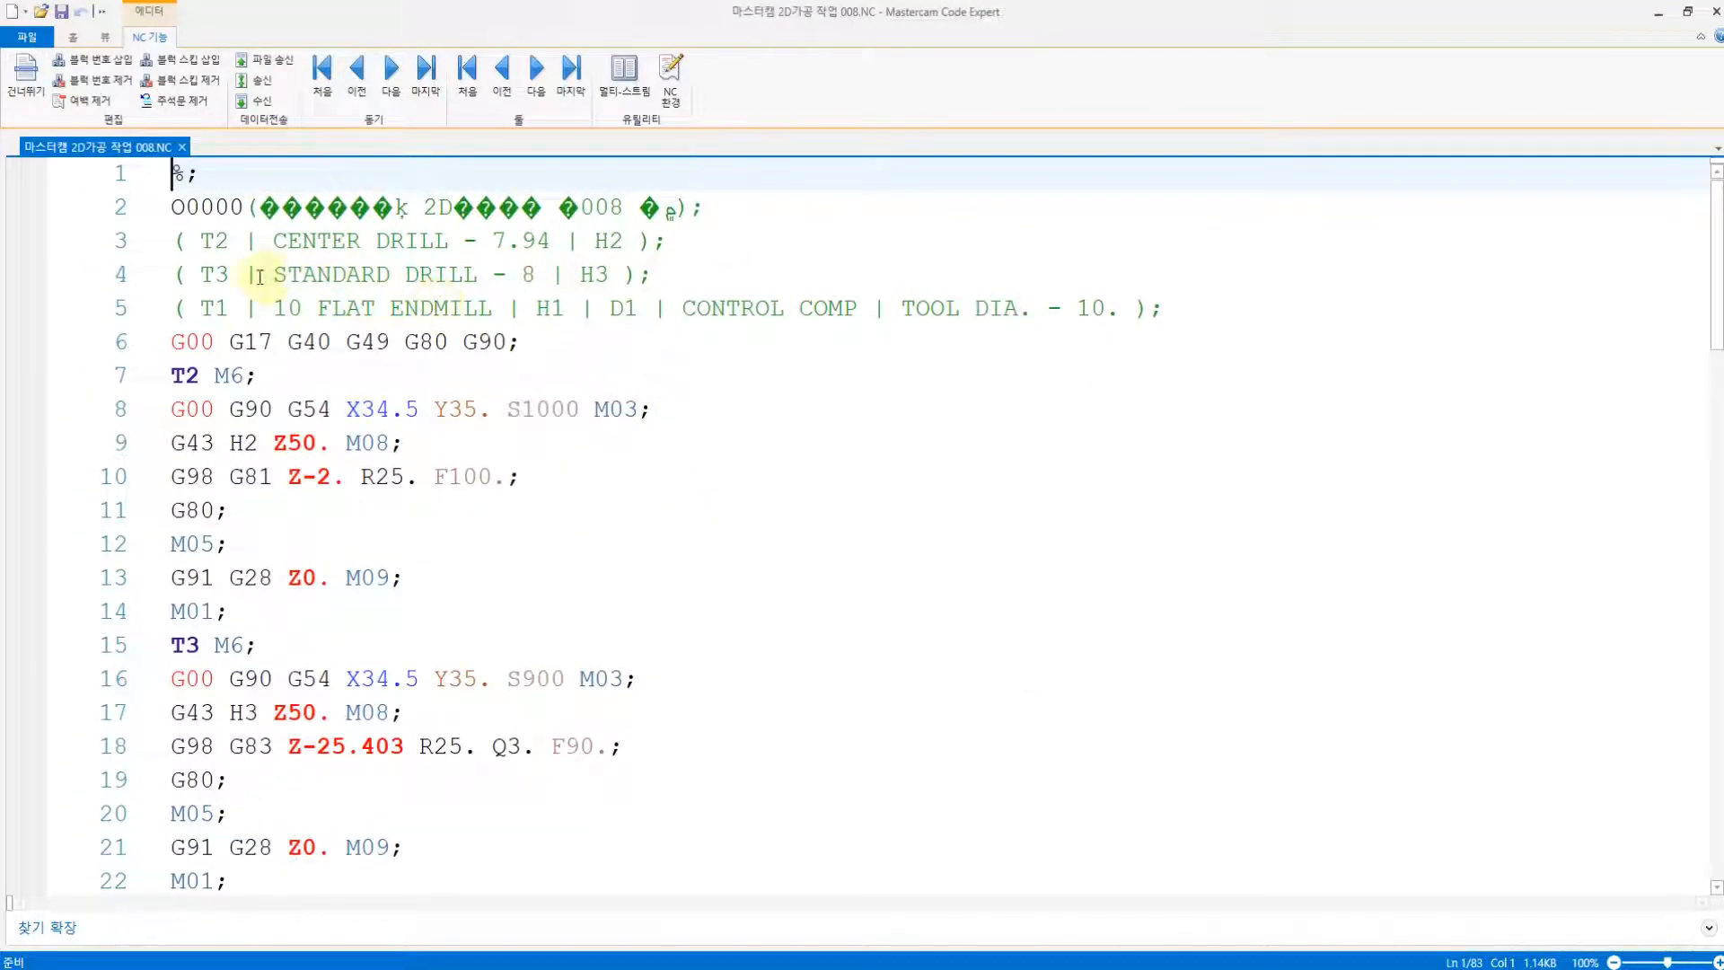
- Replace the garbled program number line with O0008 and remove the semicolon after the opening % sign
{"action": "left_click", "coordinate": [225, 241]}
{"action": "left_click", "coordinate": [263, 208]}
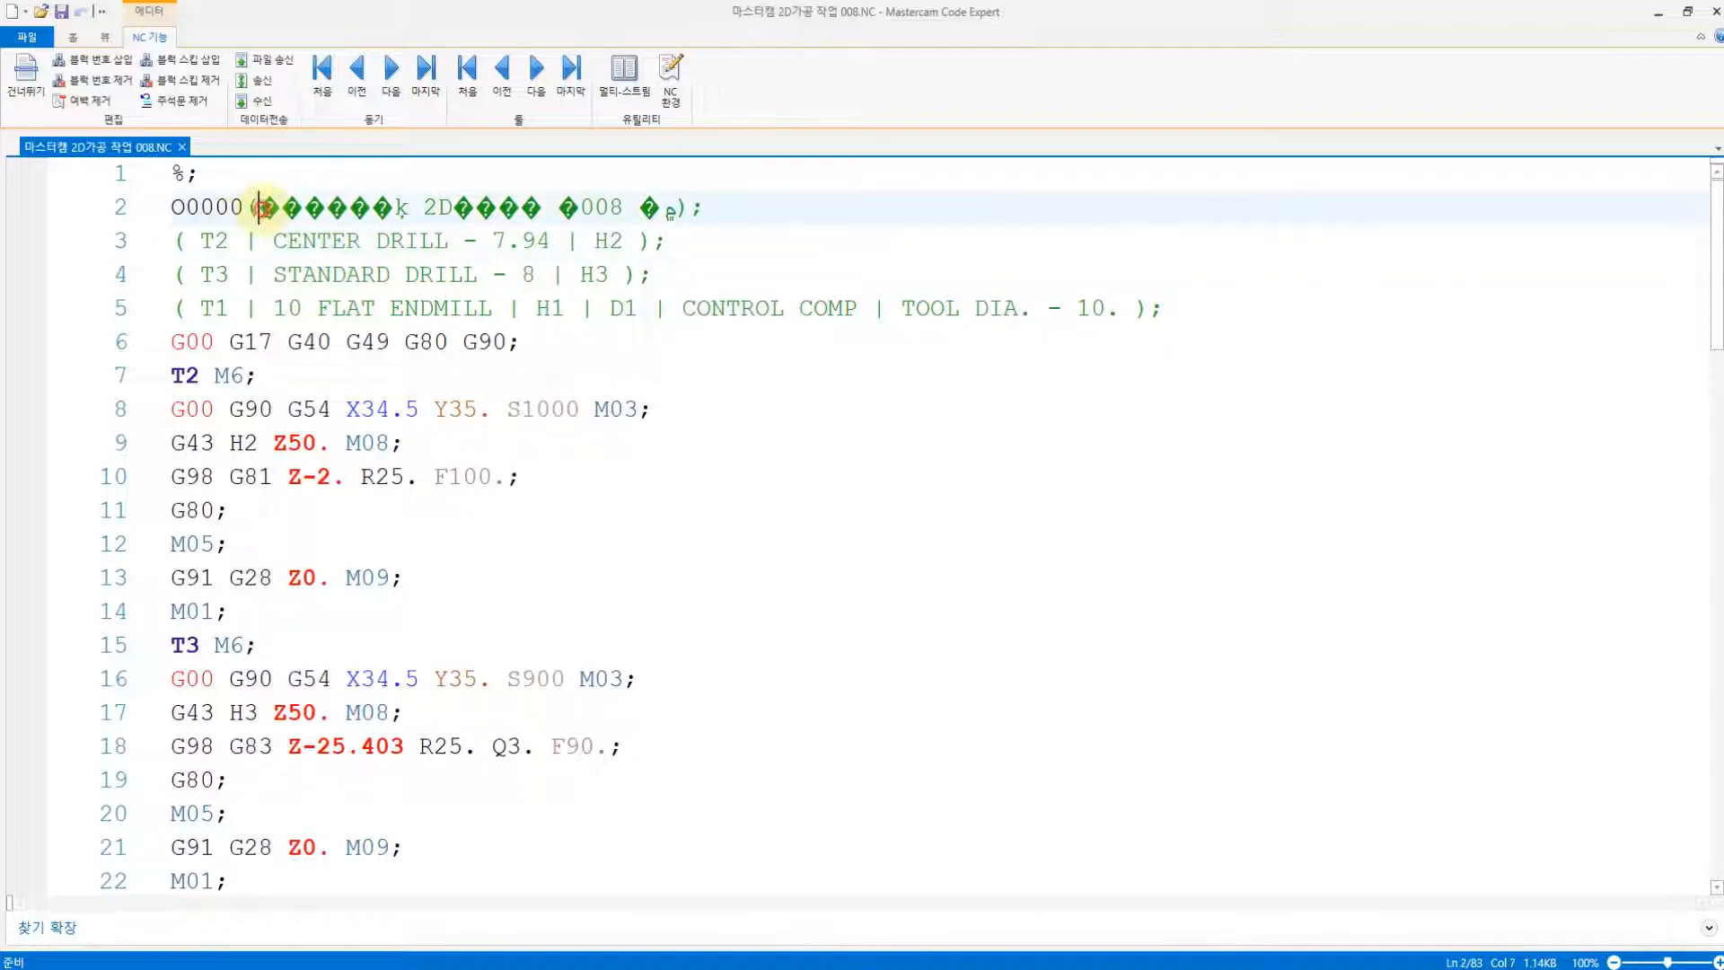
{"action": "left_click_drag", "start_coordinate": [263, 208], "coordinate": [660, 209]}
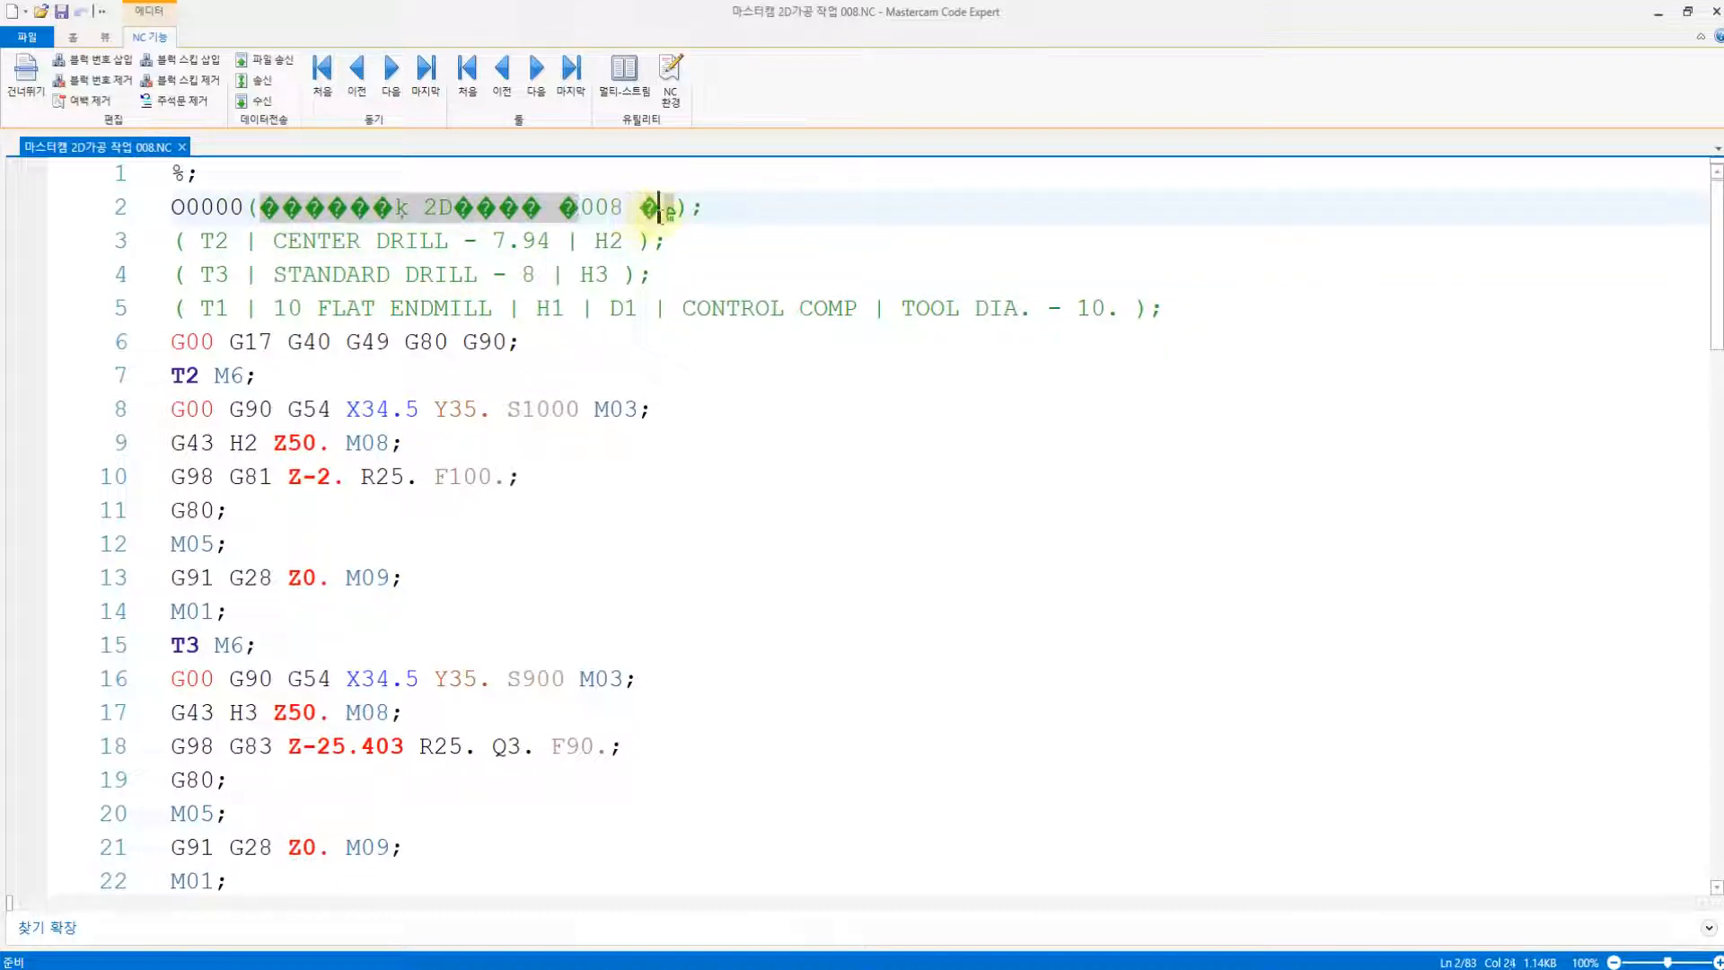
{"action": "left_click", "coordinate": [624, 227]}
{"action": "left_click", "coordinate": [740, 208]}
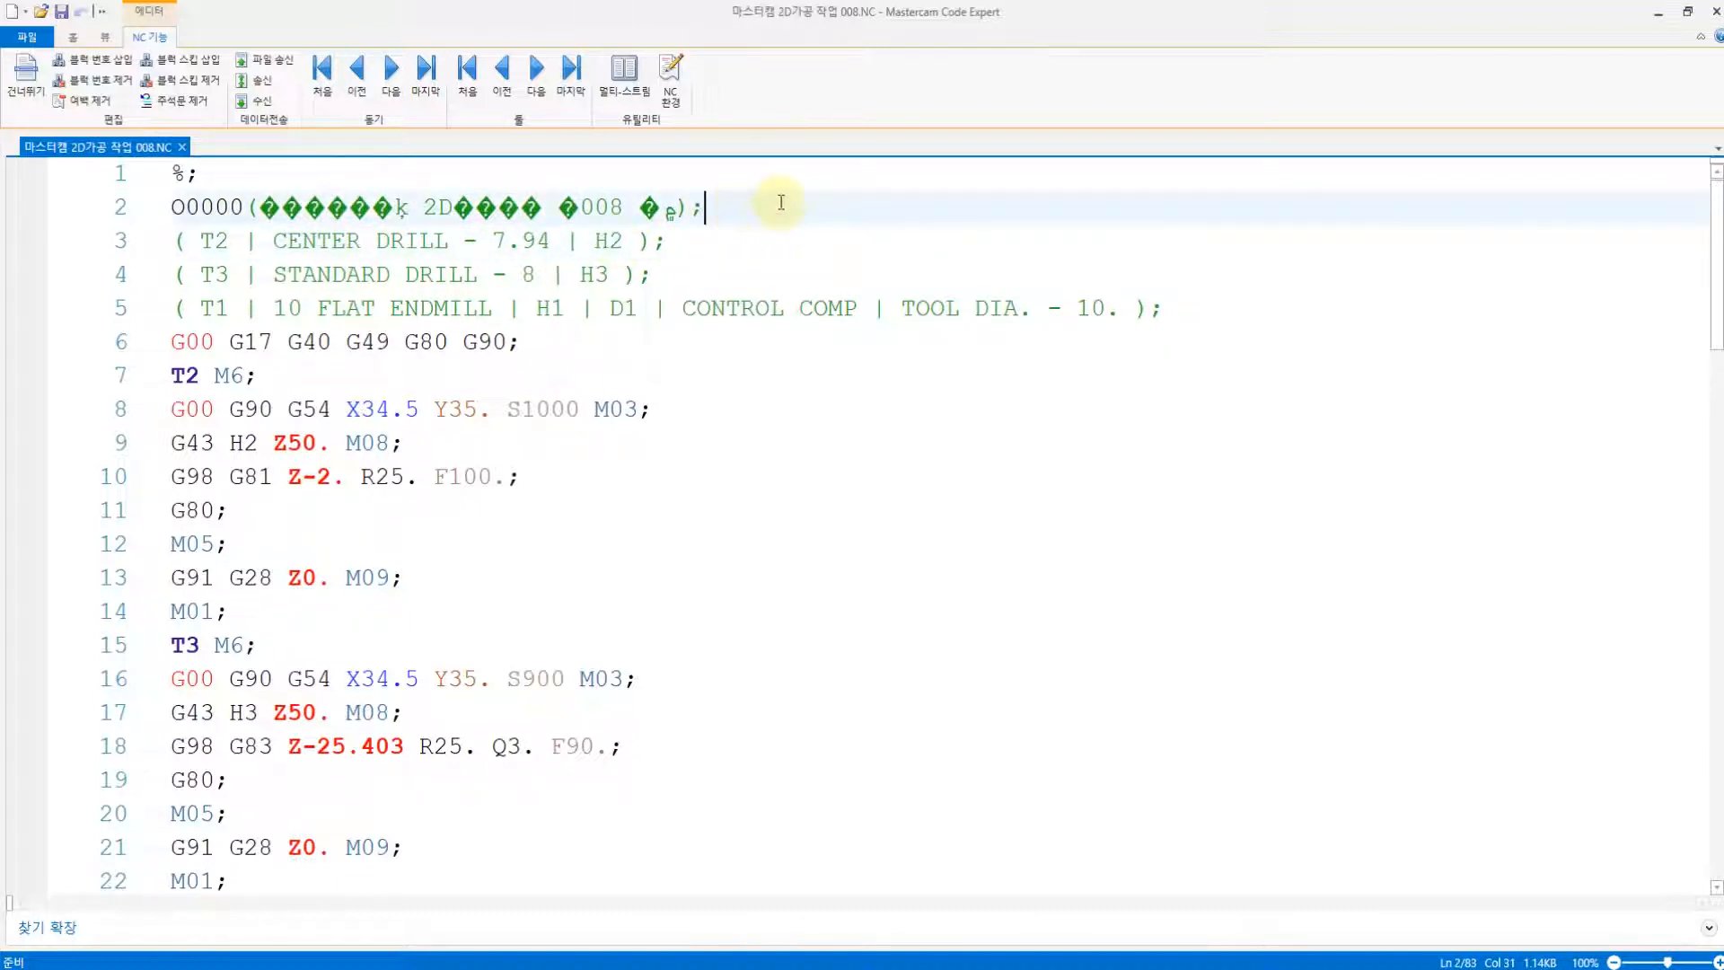
{"action": "double_click", "coordinate": [591, 213]}
{"action": "left_click_drag", "start_coordinate": [592, 212], "coordinate": [185, 197]}
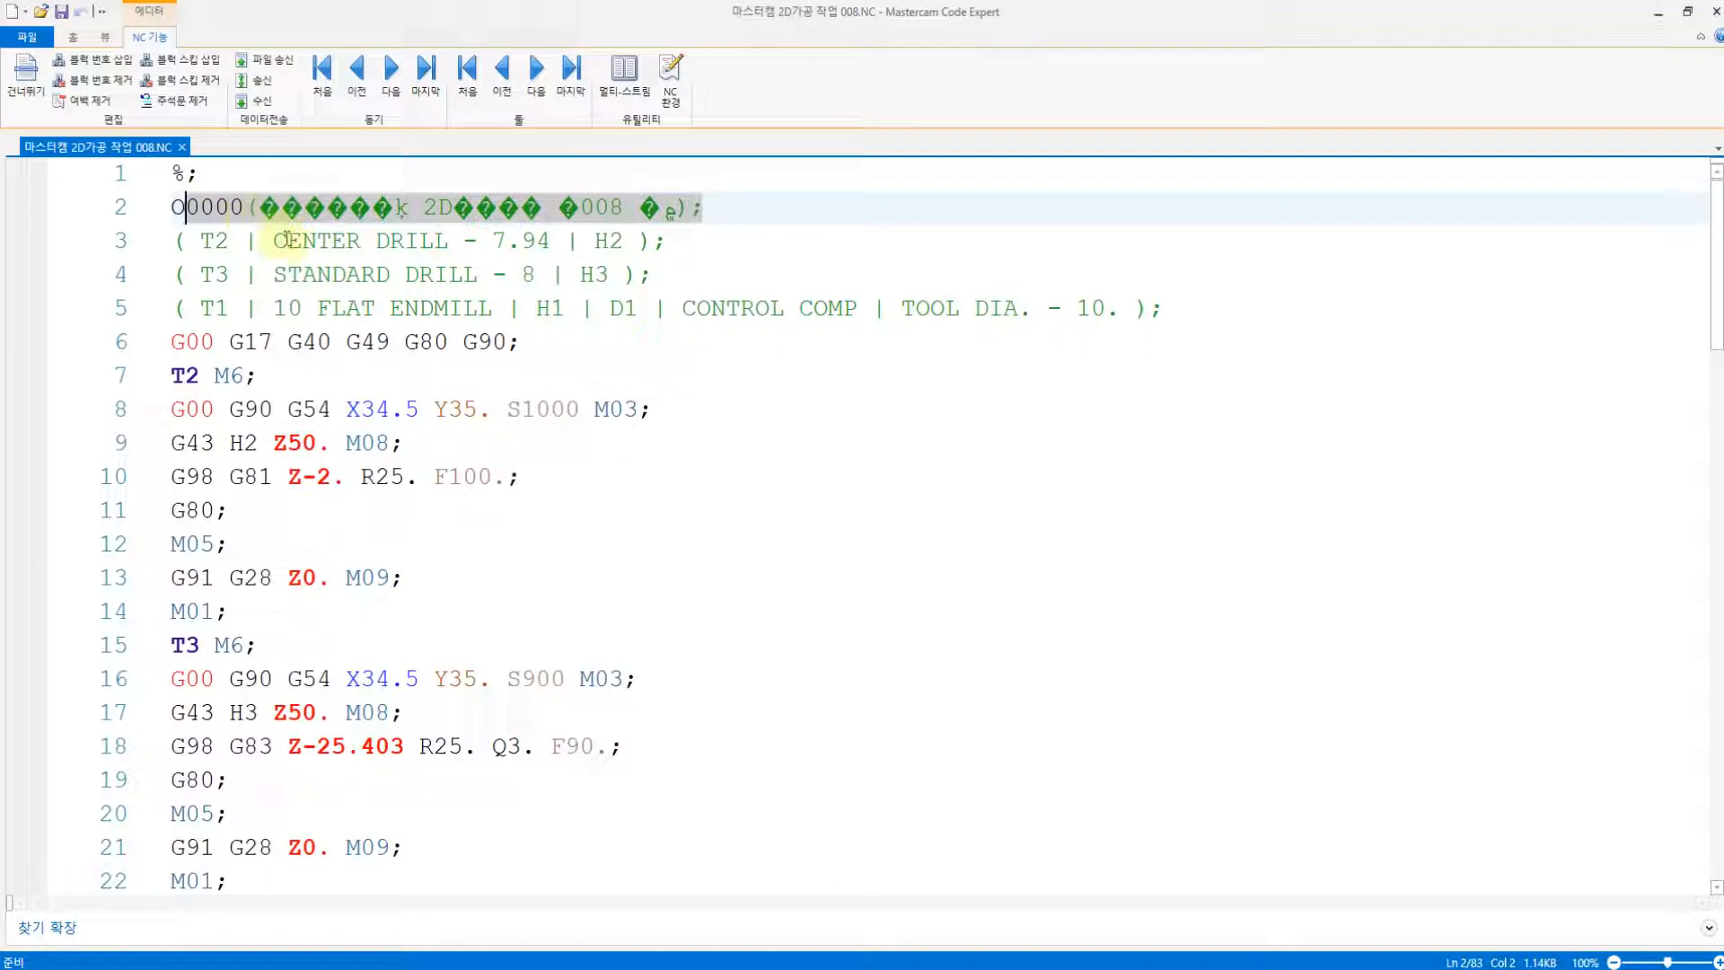
{"action": "type", "text": "0008"}
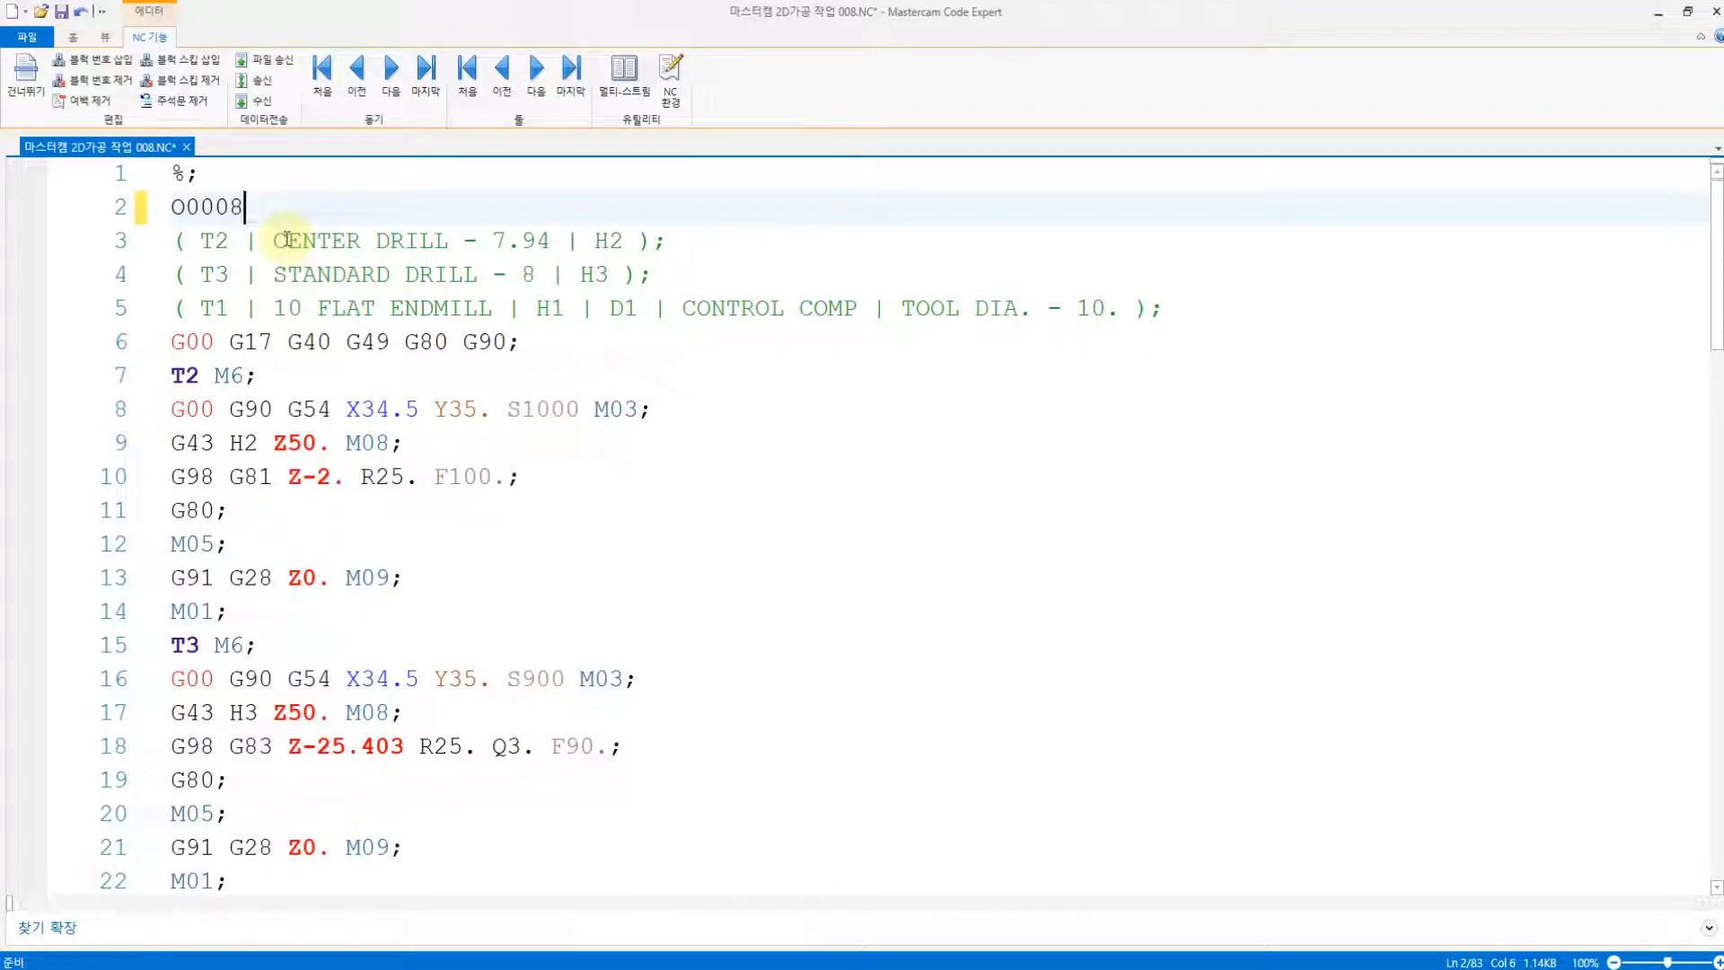
{"action": "left_click", "coordinate": [265, 189]}
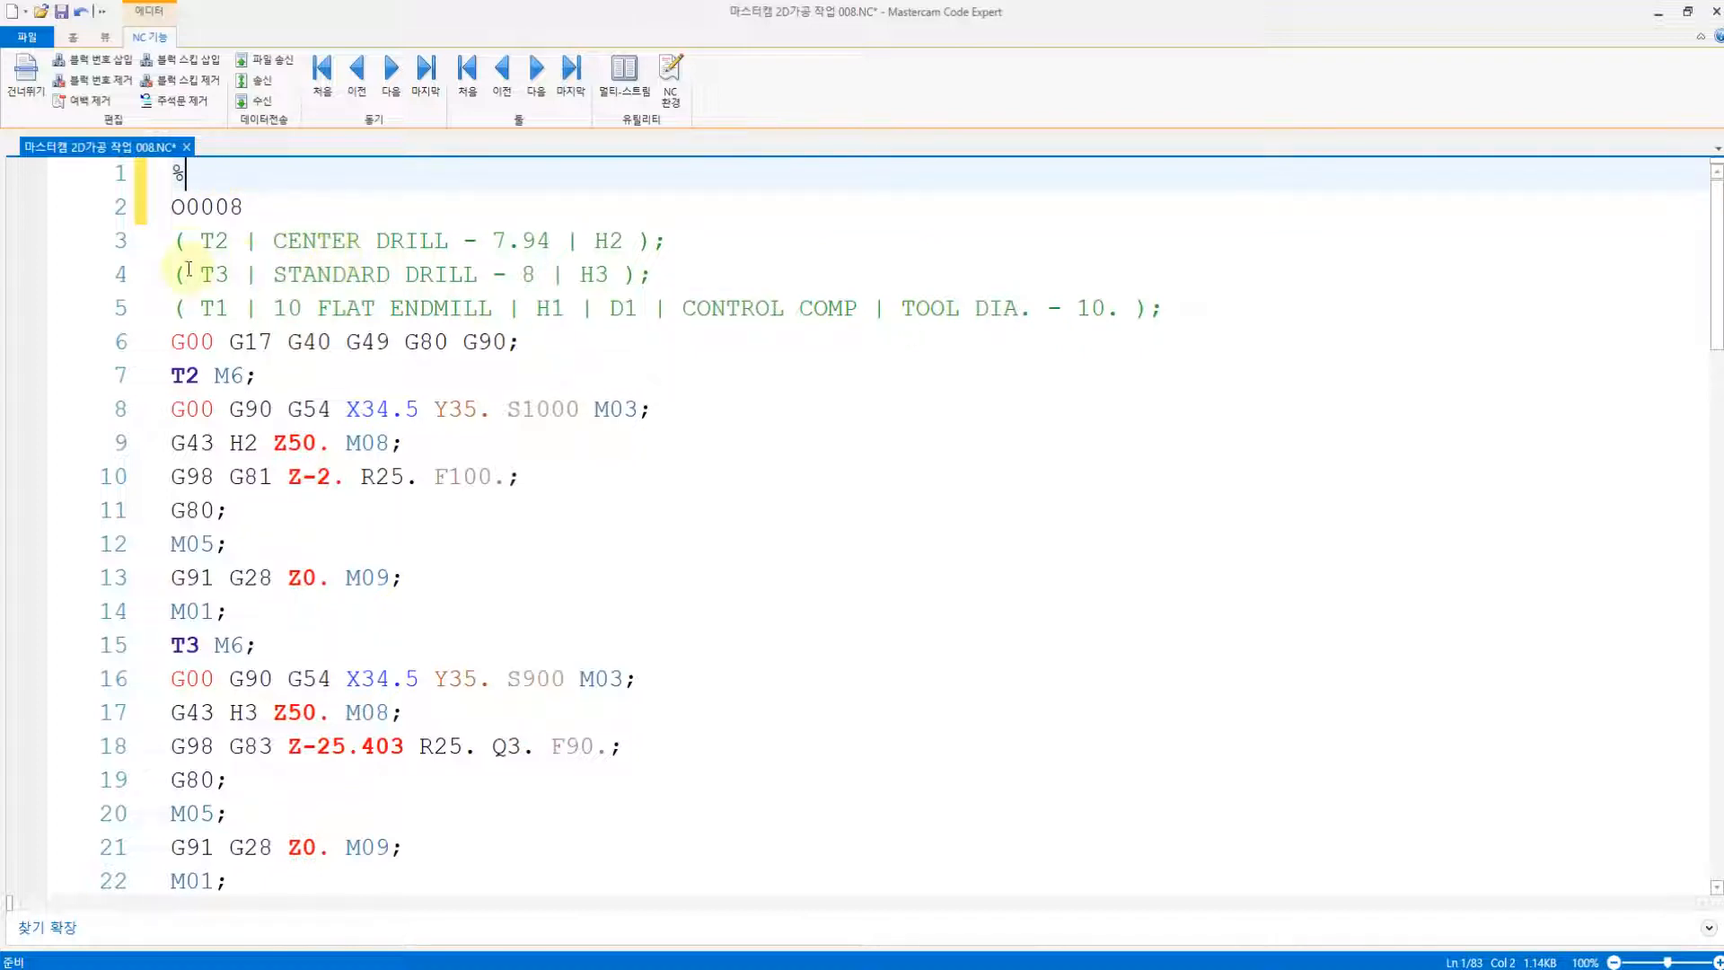
- Examine the header comments listing tools T2, T3 and T1 and the initial G-code line below them
{"action": "left_click", "coordinate": [185, 243]}
{"action": "left_click", "coordinate": [189, 274]}
{"action": "left_click", "coordinate": [192, 310]}
{"action": "left_click", "coordinate": [192, 281]}
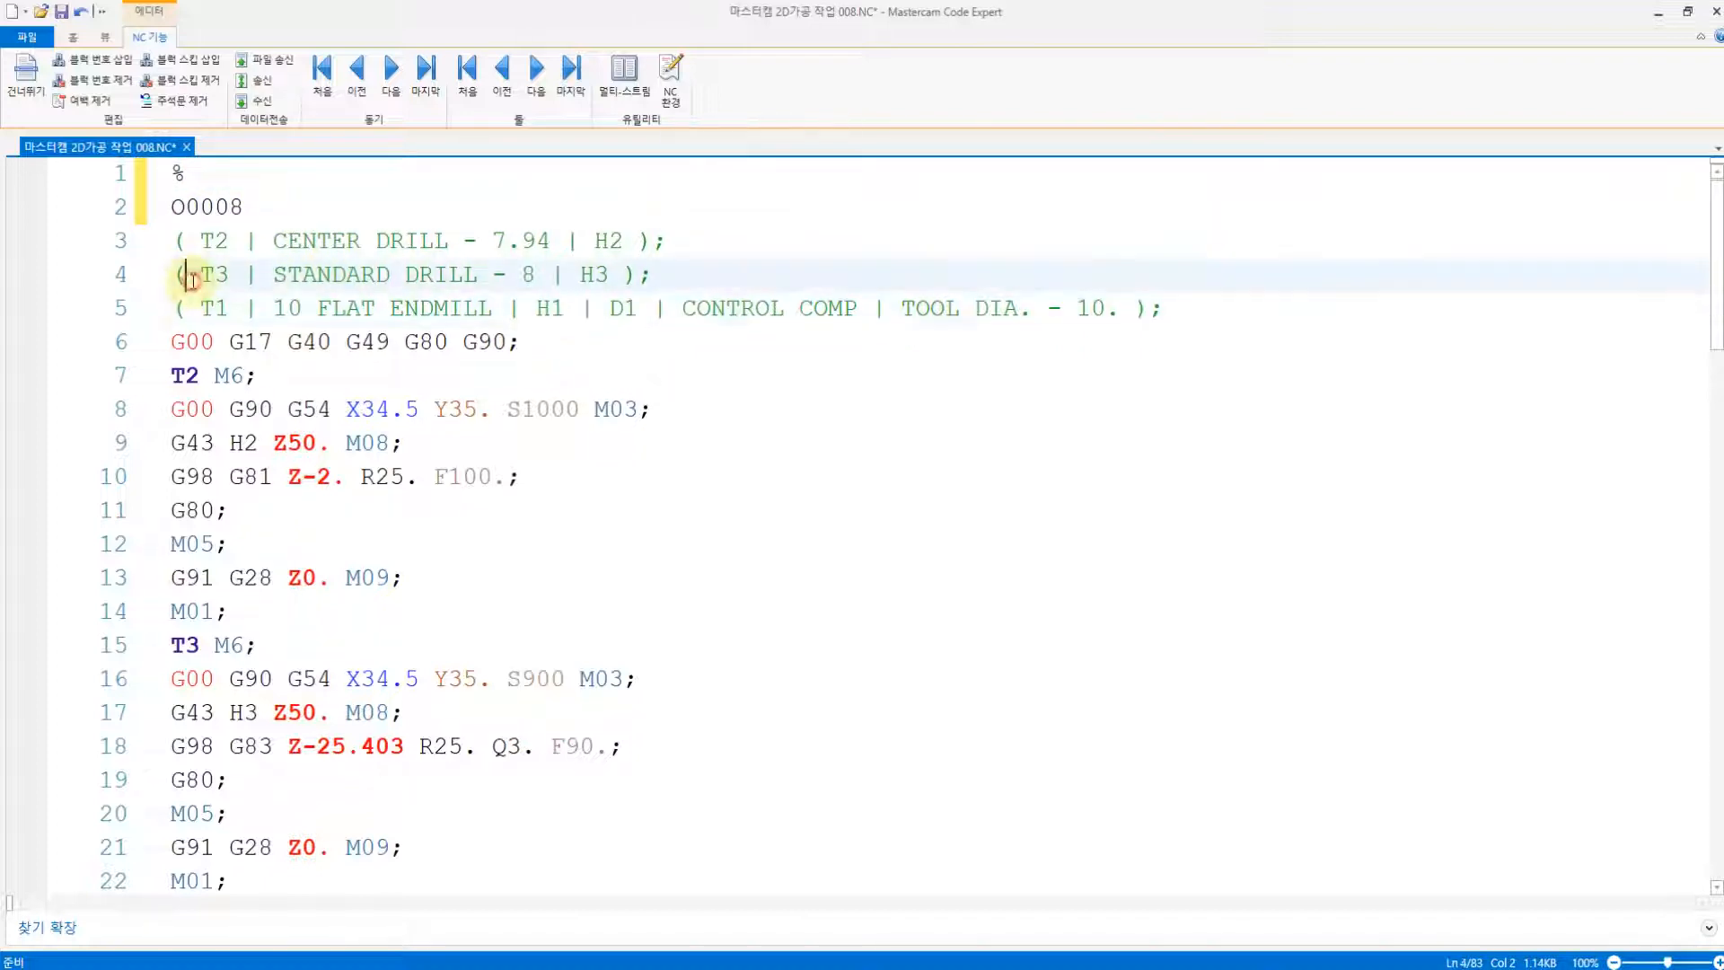
{"action": "left_click", "coordinate": [195, 239]}
{"action": "left_click", "coordinate": [199, 274]}
{"action": "left_click", "coordinate": [215, 241]}
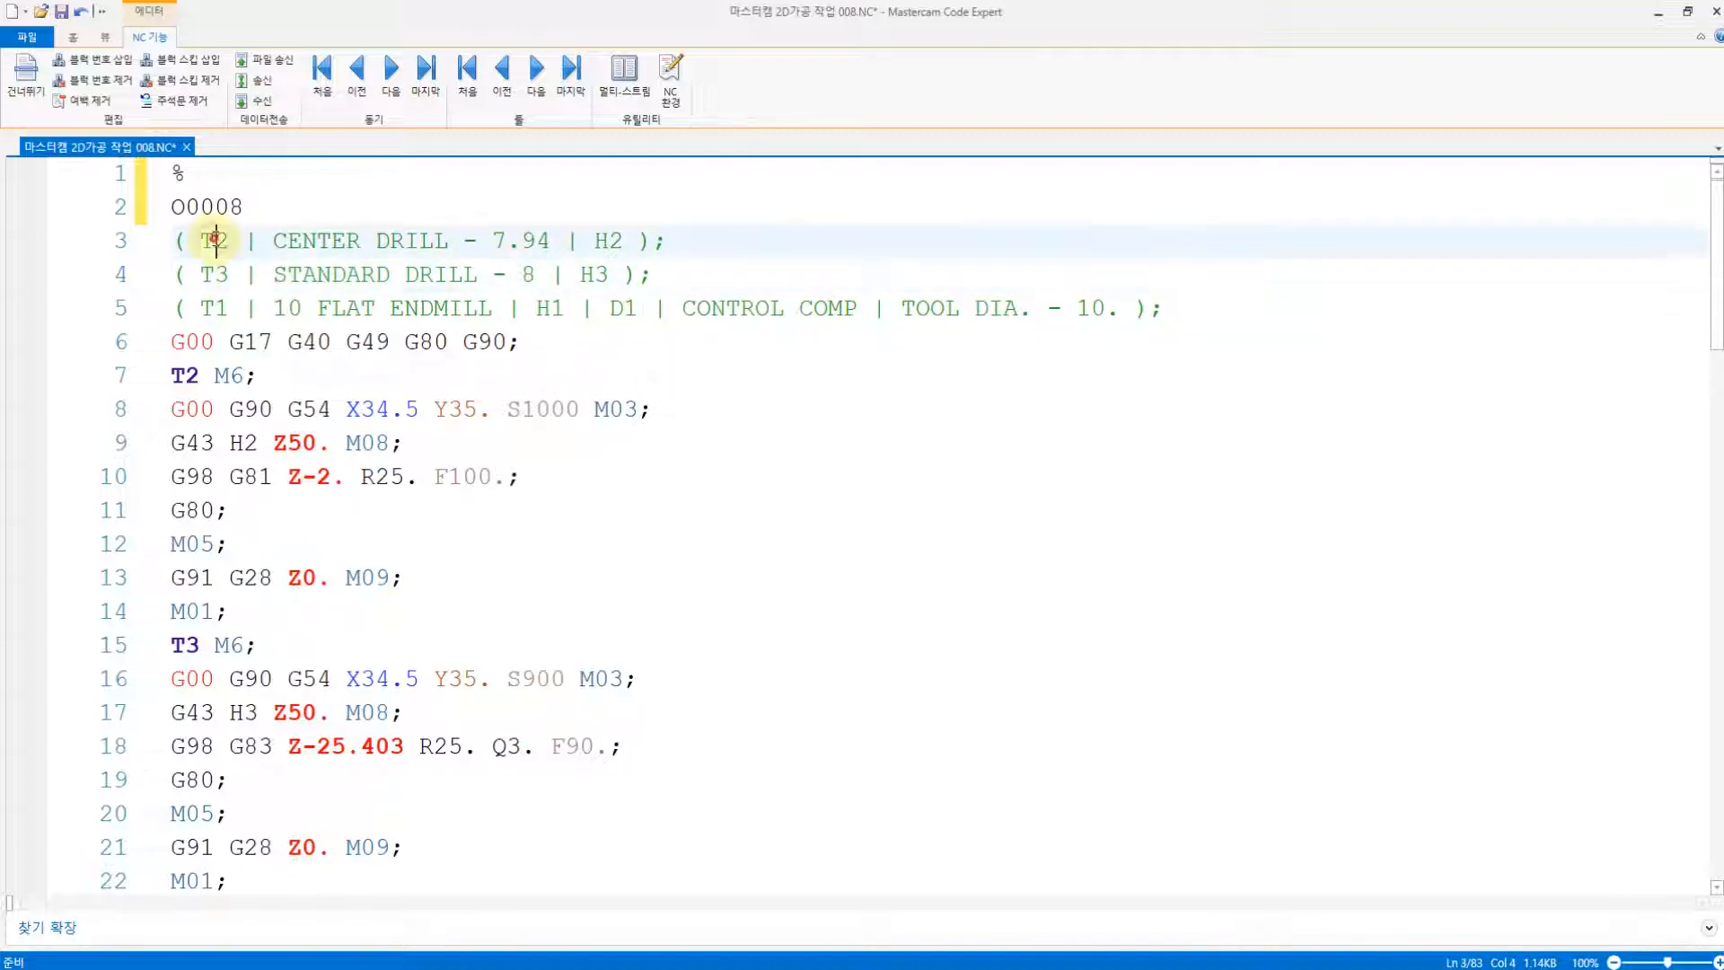
{"action": "left_click", "coordinate": [216, 274]}
{"action": "left_click", "coordinate": [213, 308]}
{"action": "left_click", "coordinate": [213, 241]}
{"action": "left_click", "coordinate": [219, 278]}
{"action": "left_click", "coordinate": [230, 308]}
{"action": "left_click", "coordinate": [256, 341]}
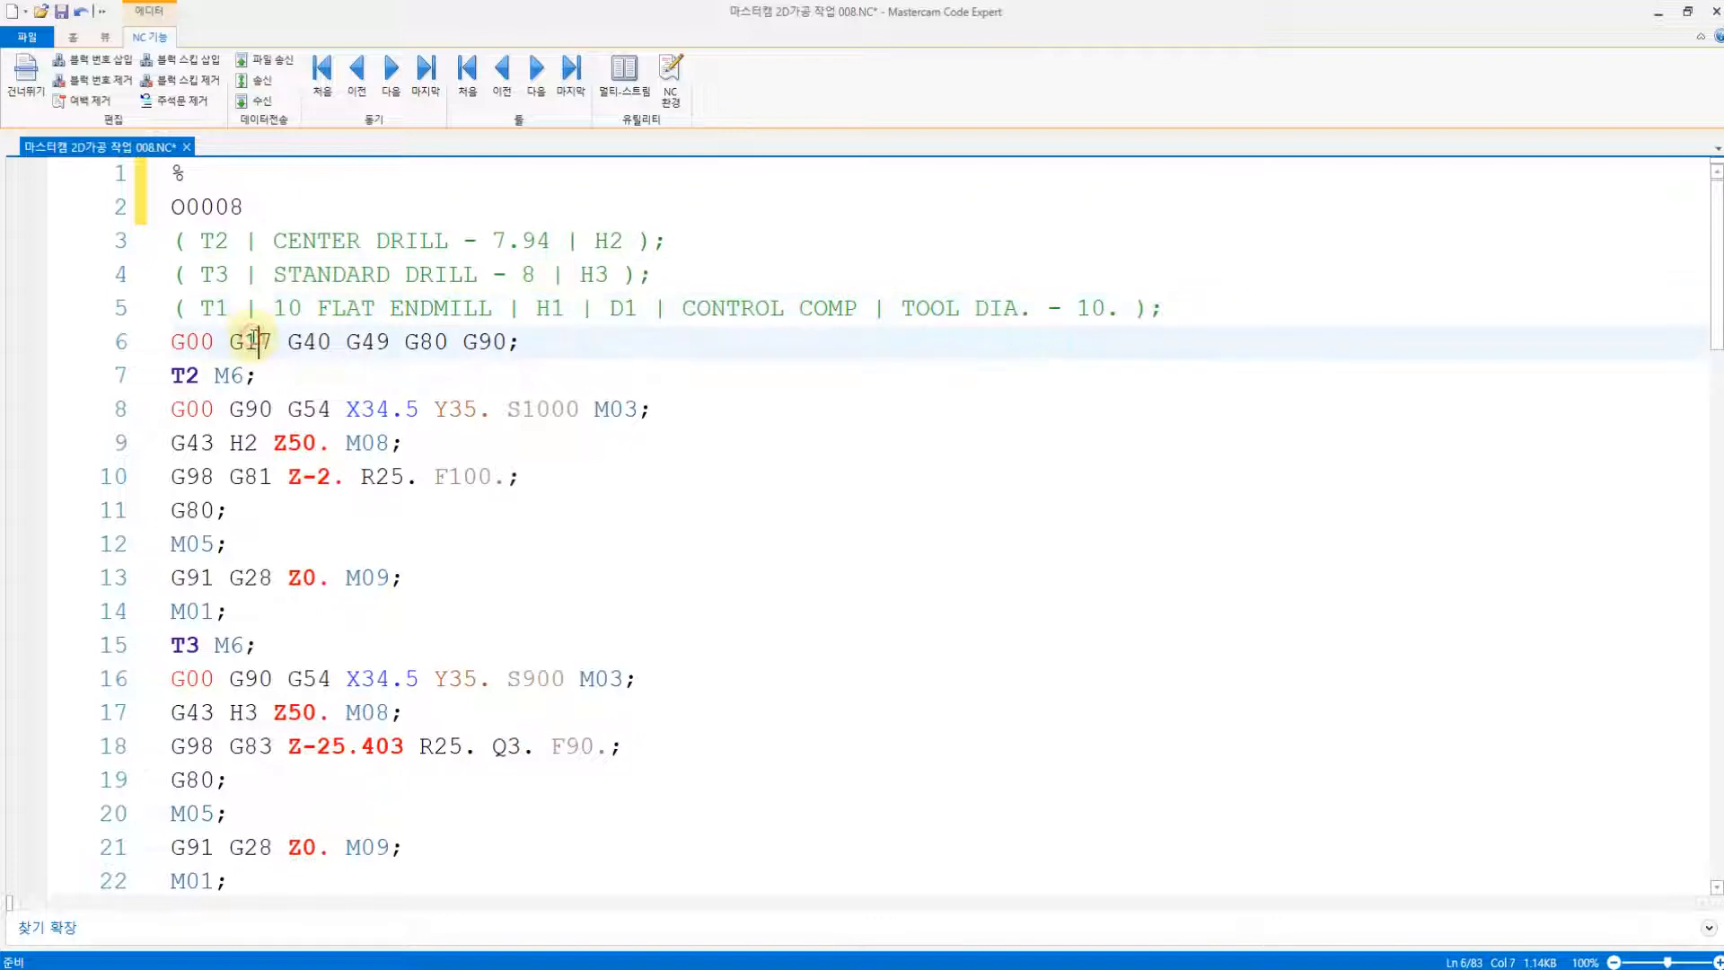
- Insert a T3; tool preselection line directly below the T2 M6 tool change
{"action": "left_click", "coordinate": [298, 370]}
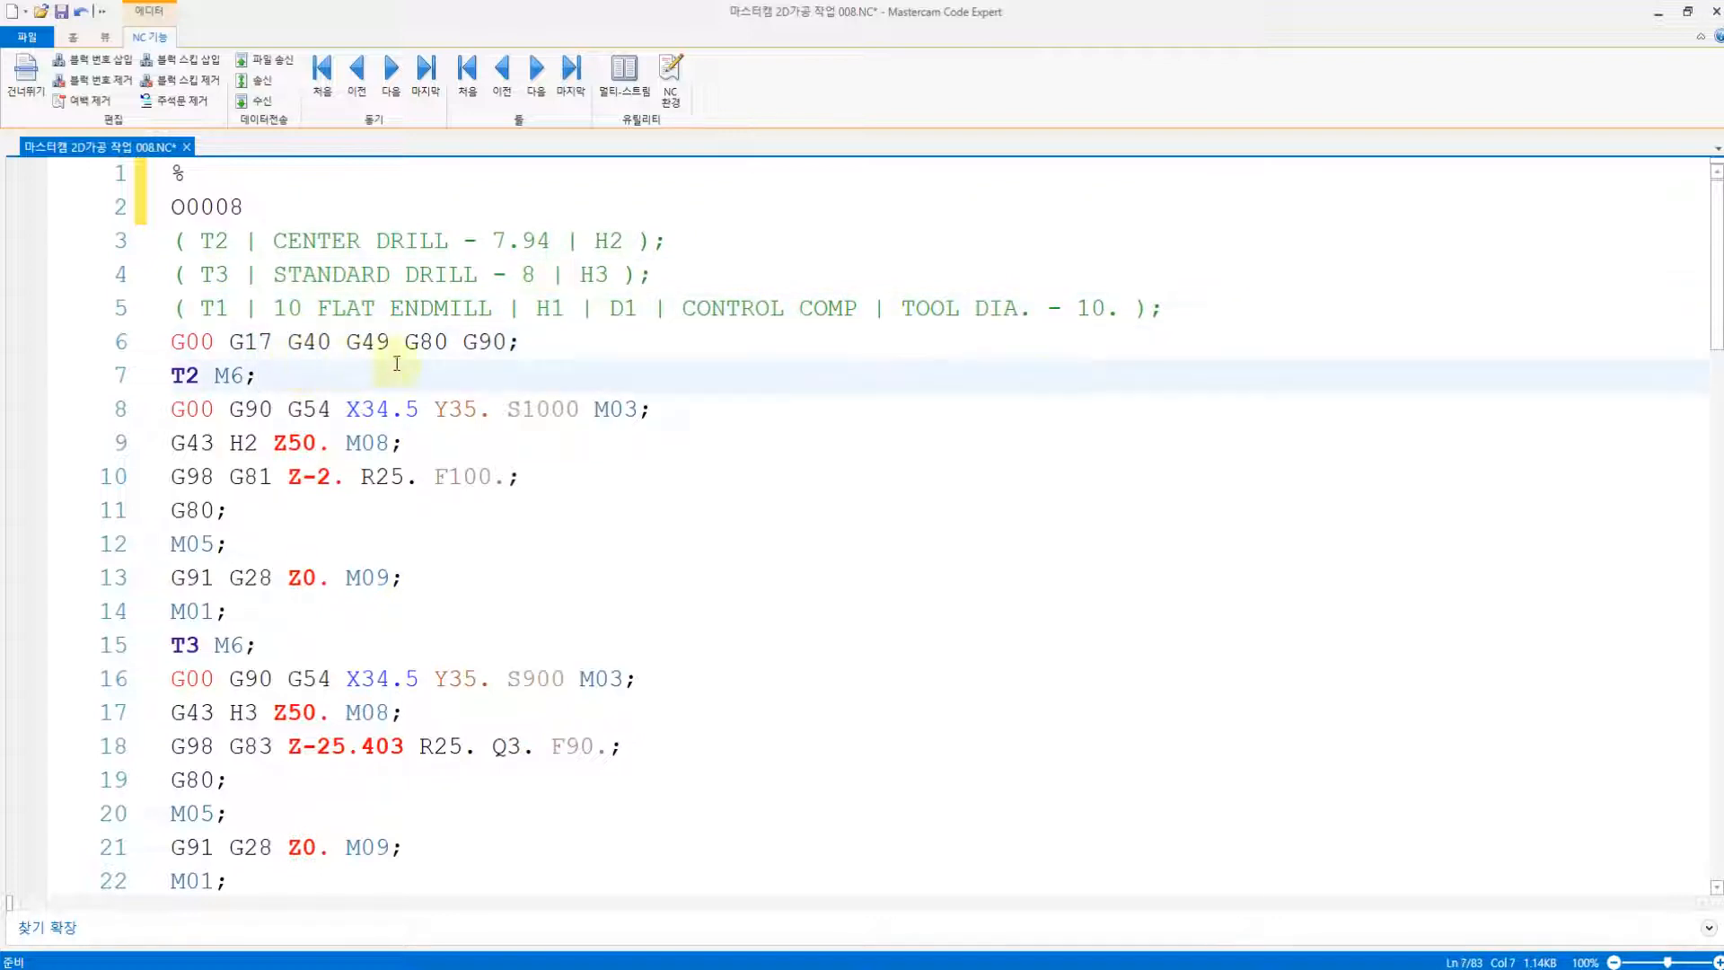
{"action": "key", "text": "Return"}
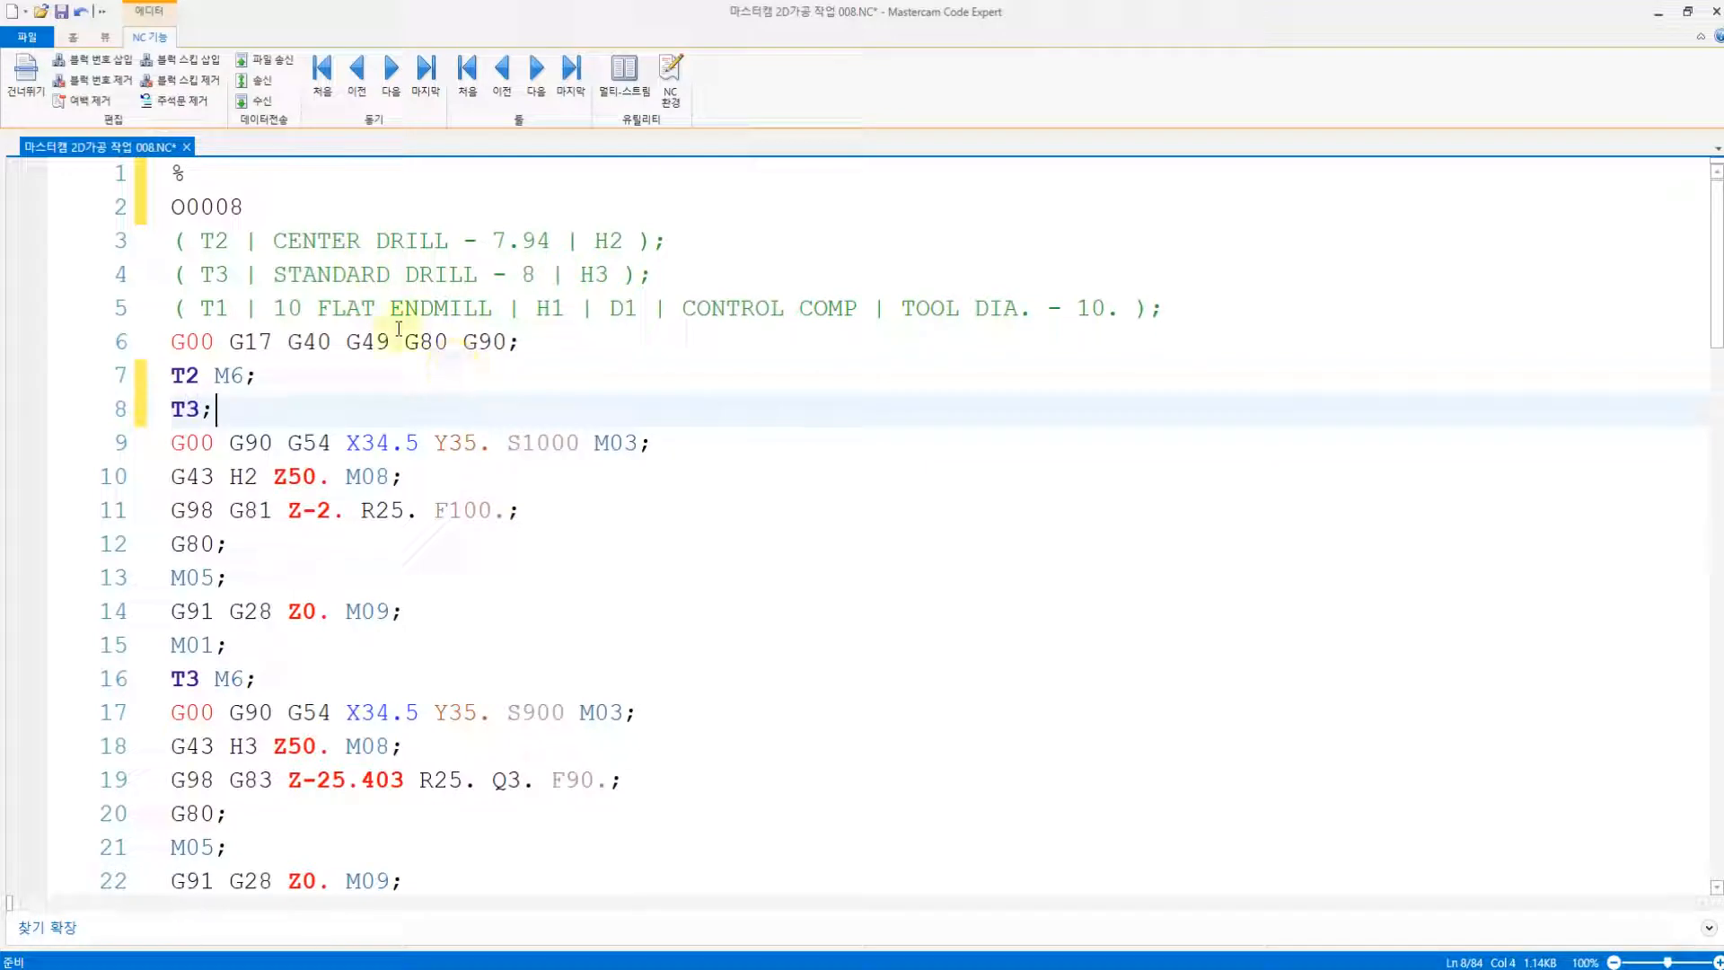
{"action": "left_click", "coordinate": [354, 365]}
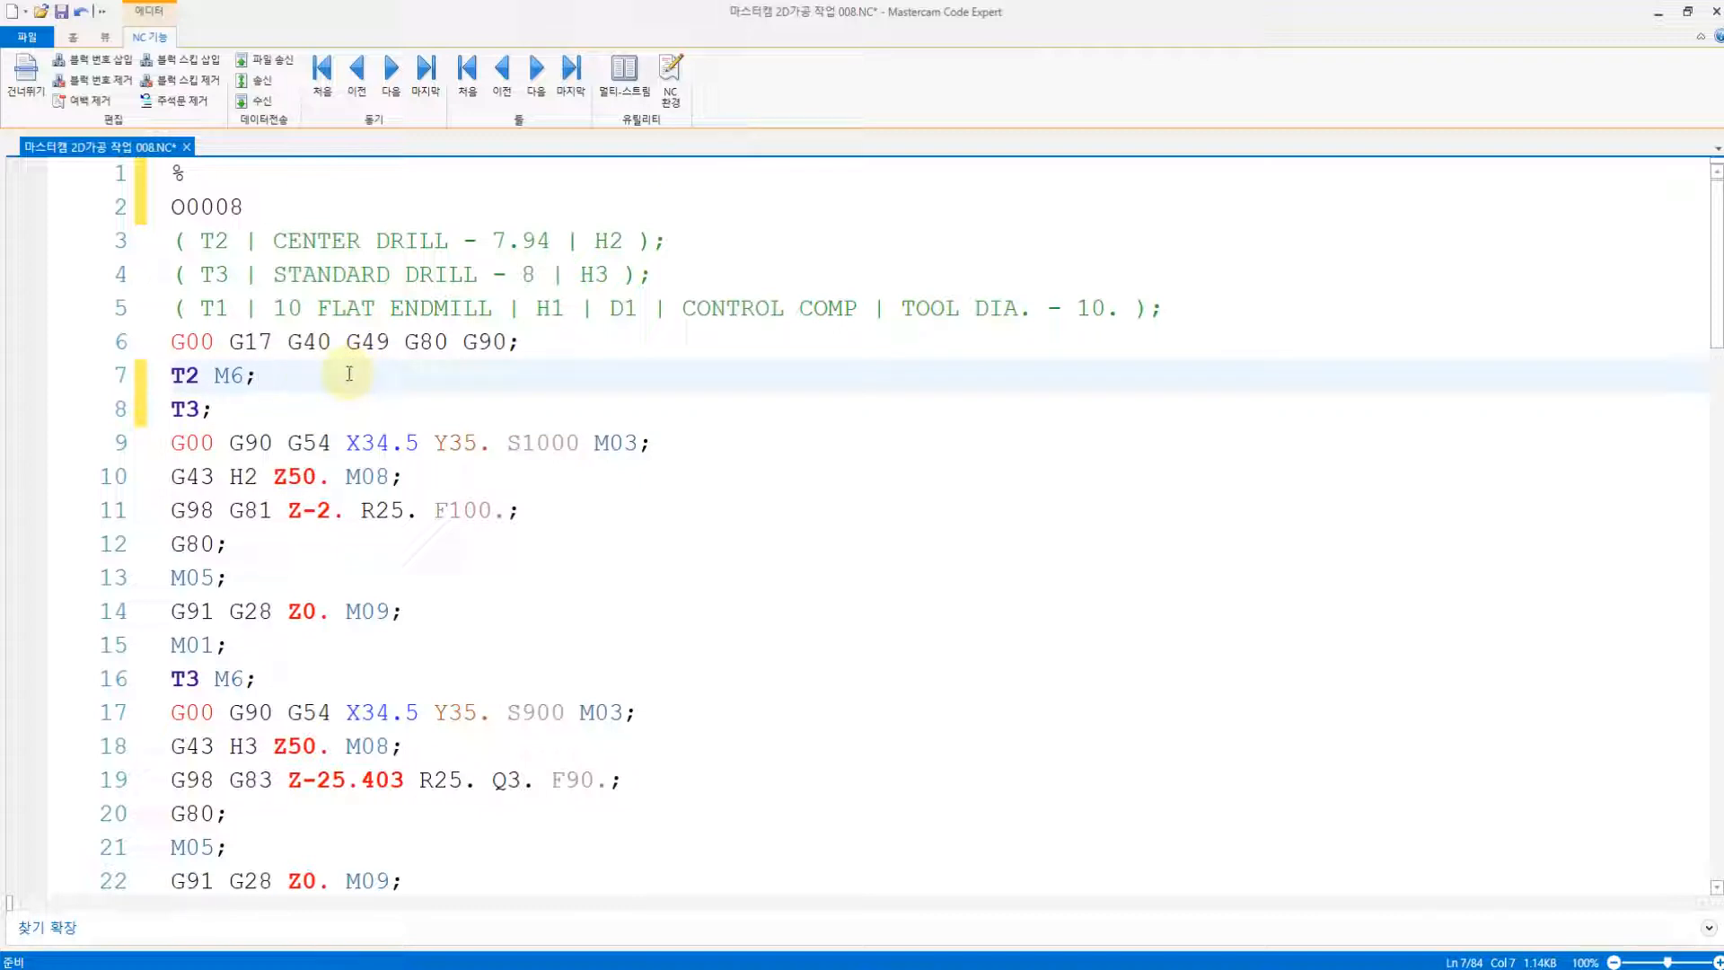
- Check the centre drill's G54 offset and G81 cycle, and insert a T1; line below the T3 M6 tool change
{"action": "left_click", "coordinate": [330, 443]}
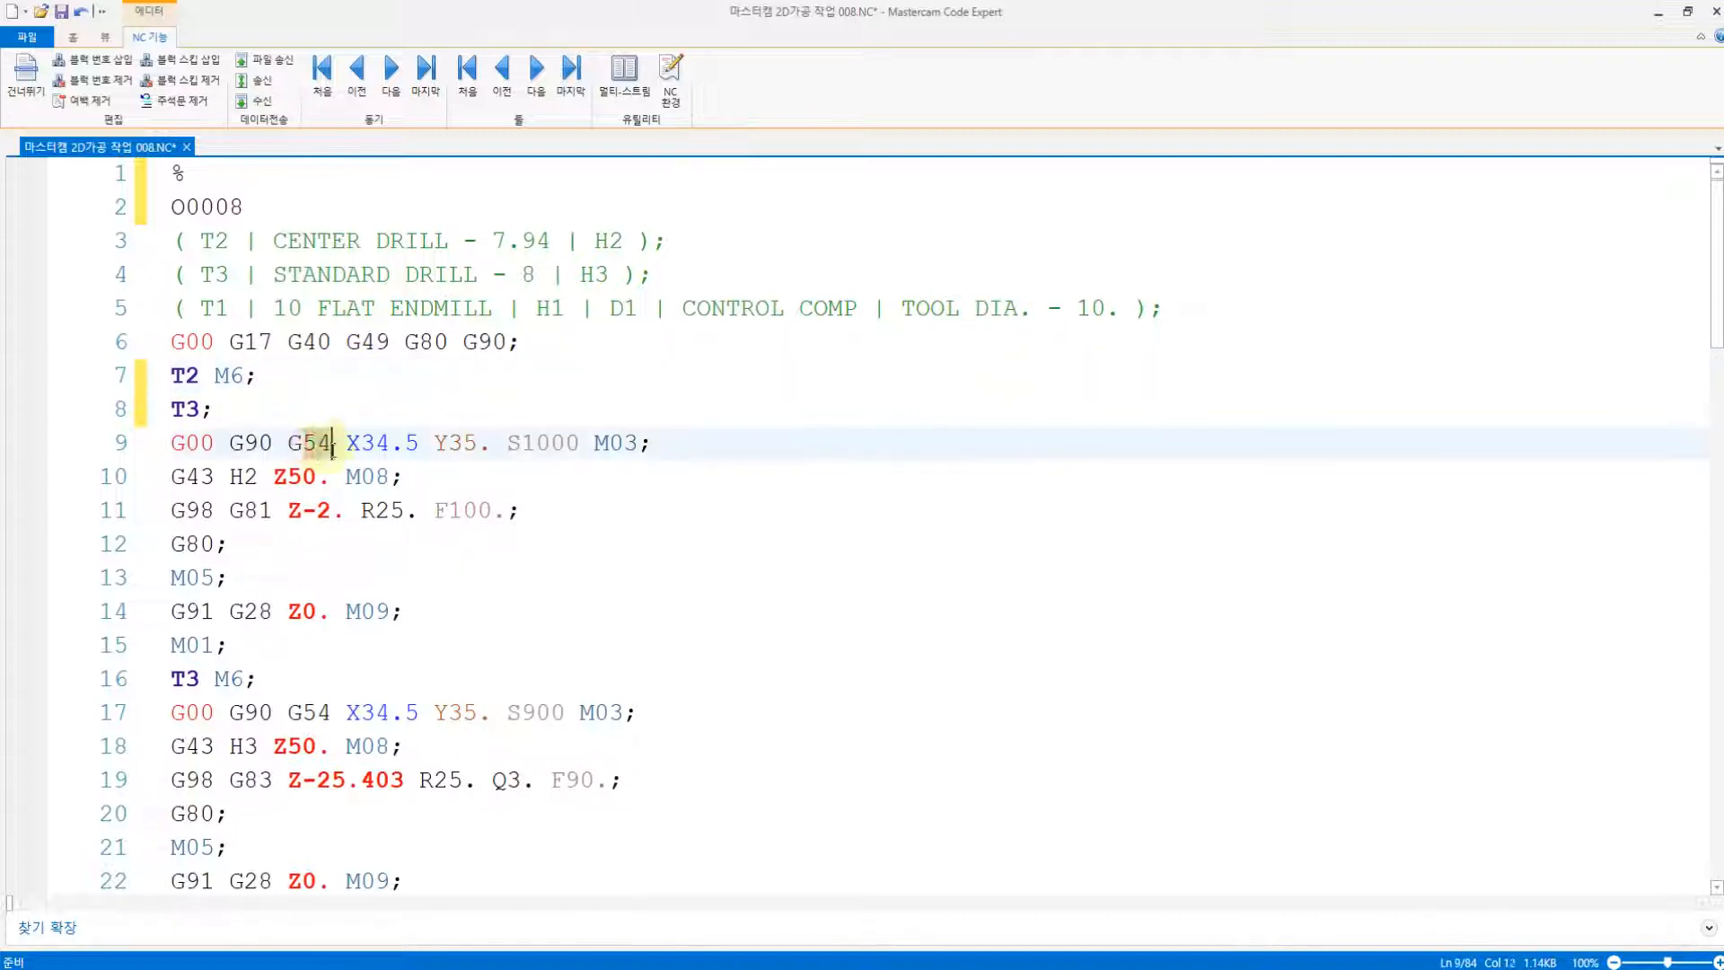
{"action": "left_click", "coordinate": [334, 477]}
{"action": "left_click", "coordinate": [331, 510]}
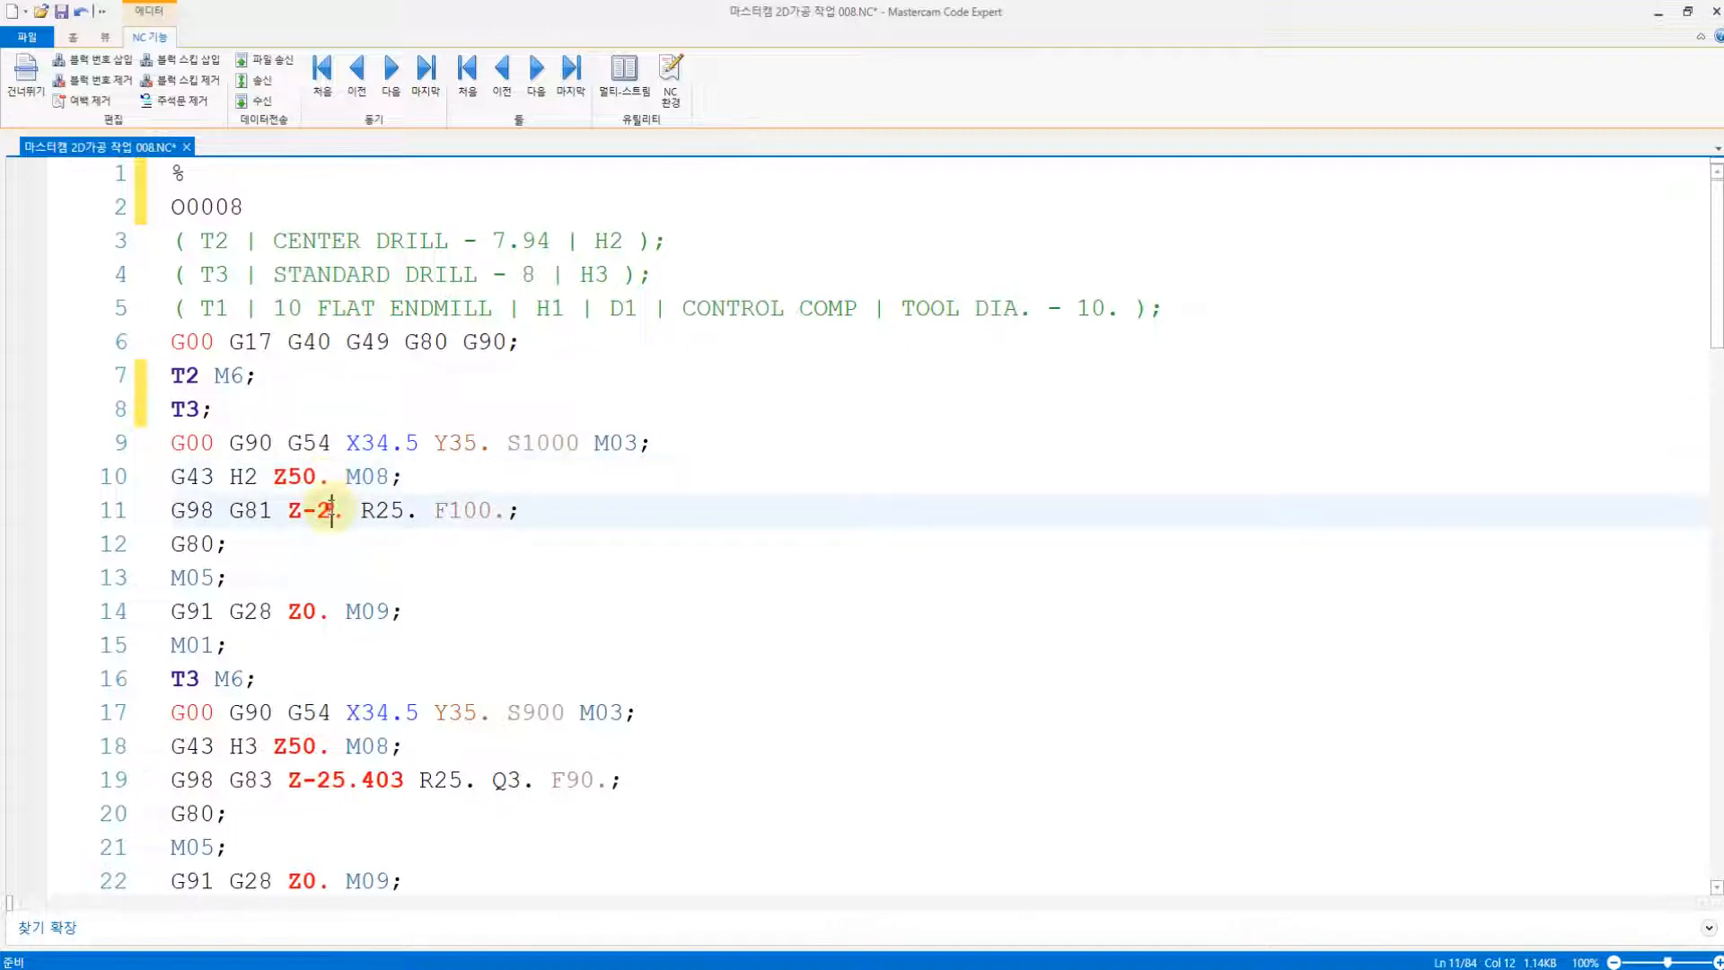
{"action": "left_click", "coordinate": [255, 512]}
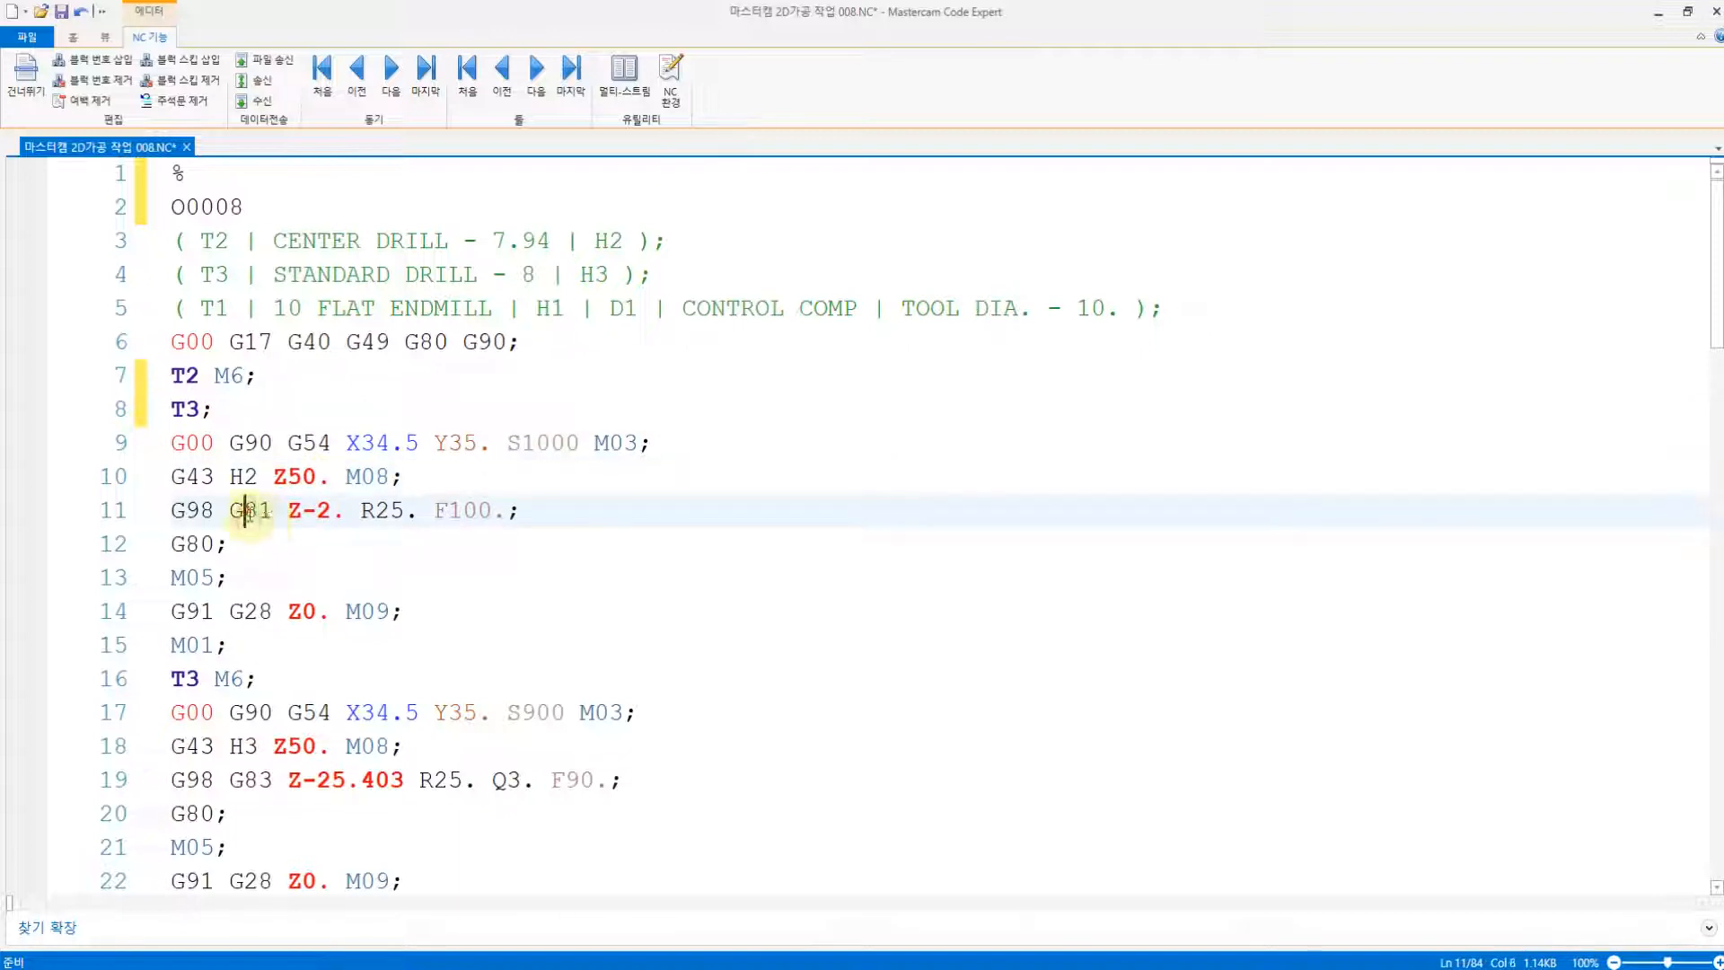
{"action": "left_click_drag", "start_coordinate": [244, 512], "coordinate": [274, 512]}
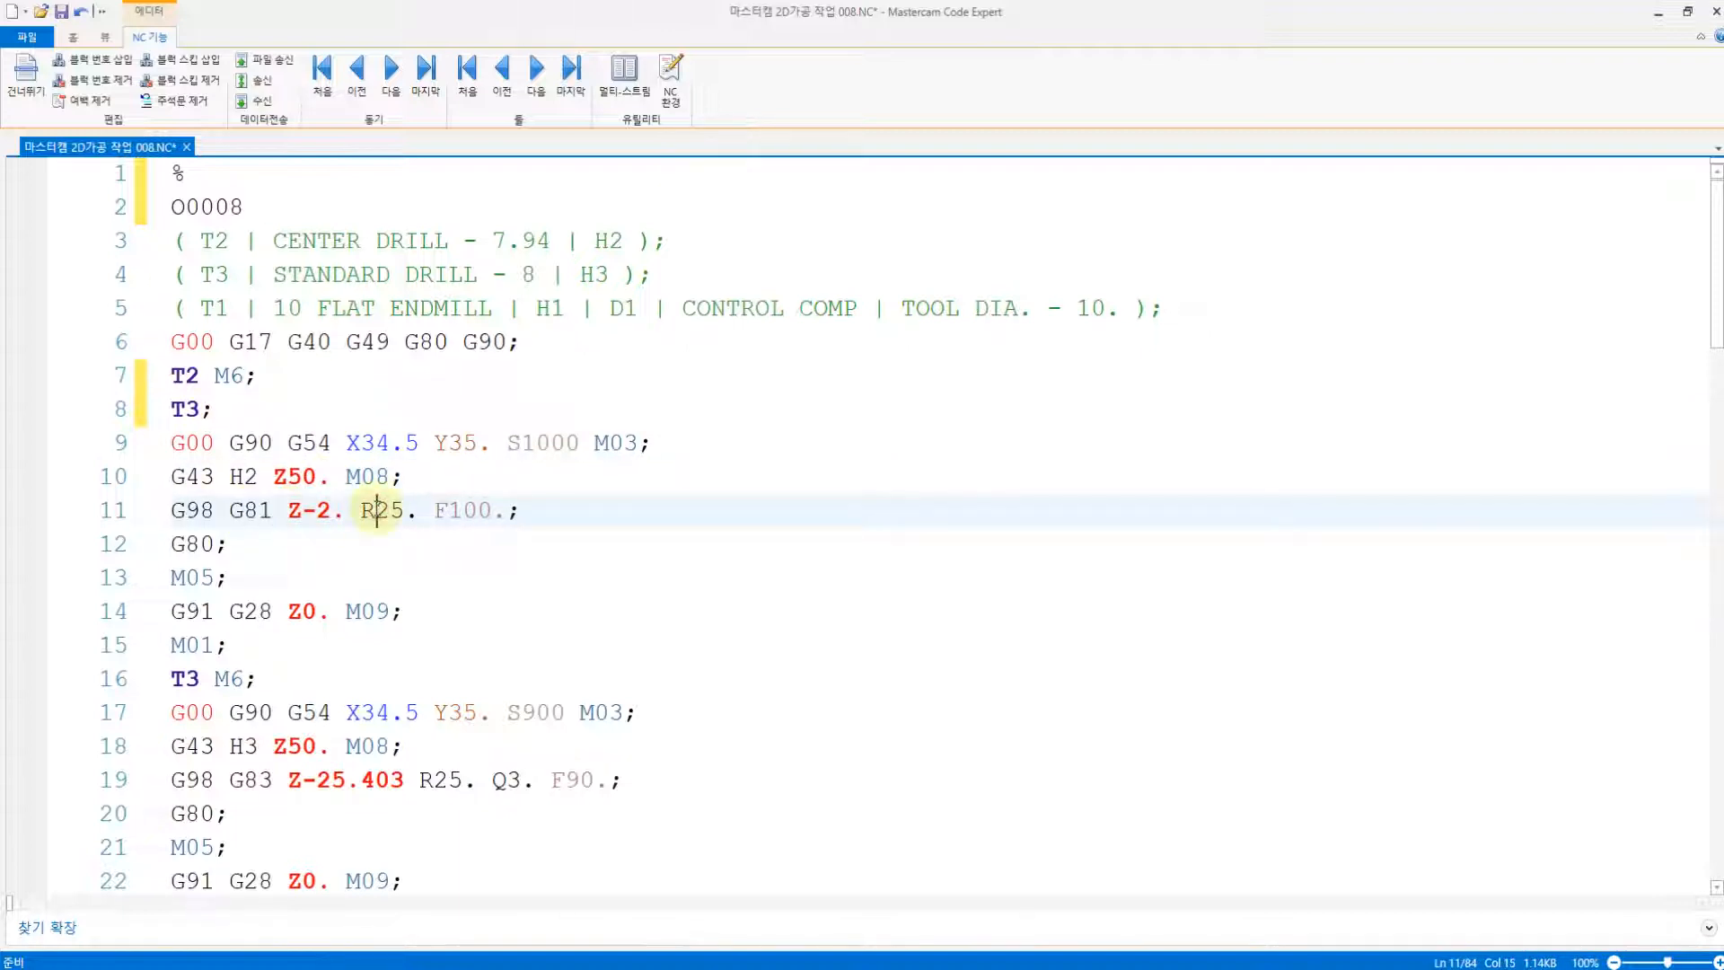
{"action": "scroll", "coordinate": [373, 509], "scroll_direction": "down", "scroll_amount": 1}
{"action": "left_click", "coordinate": [278, 579]}
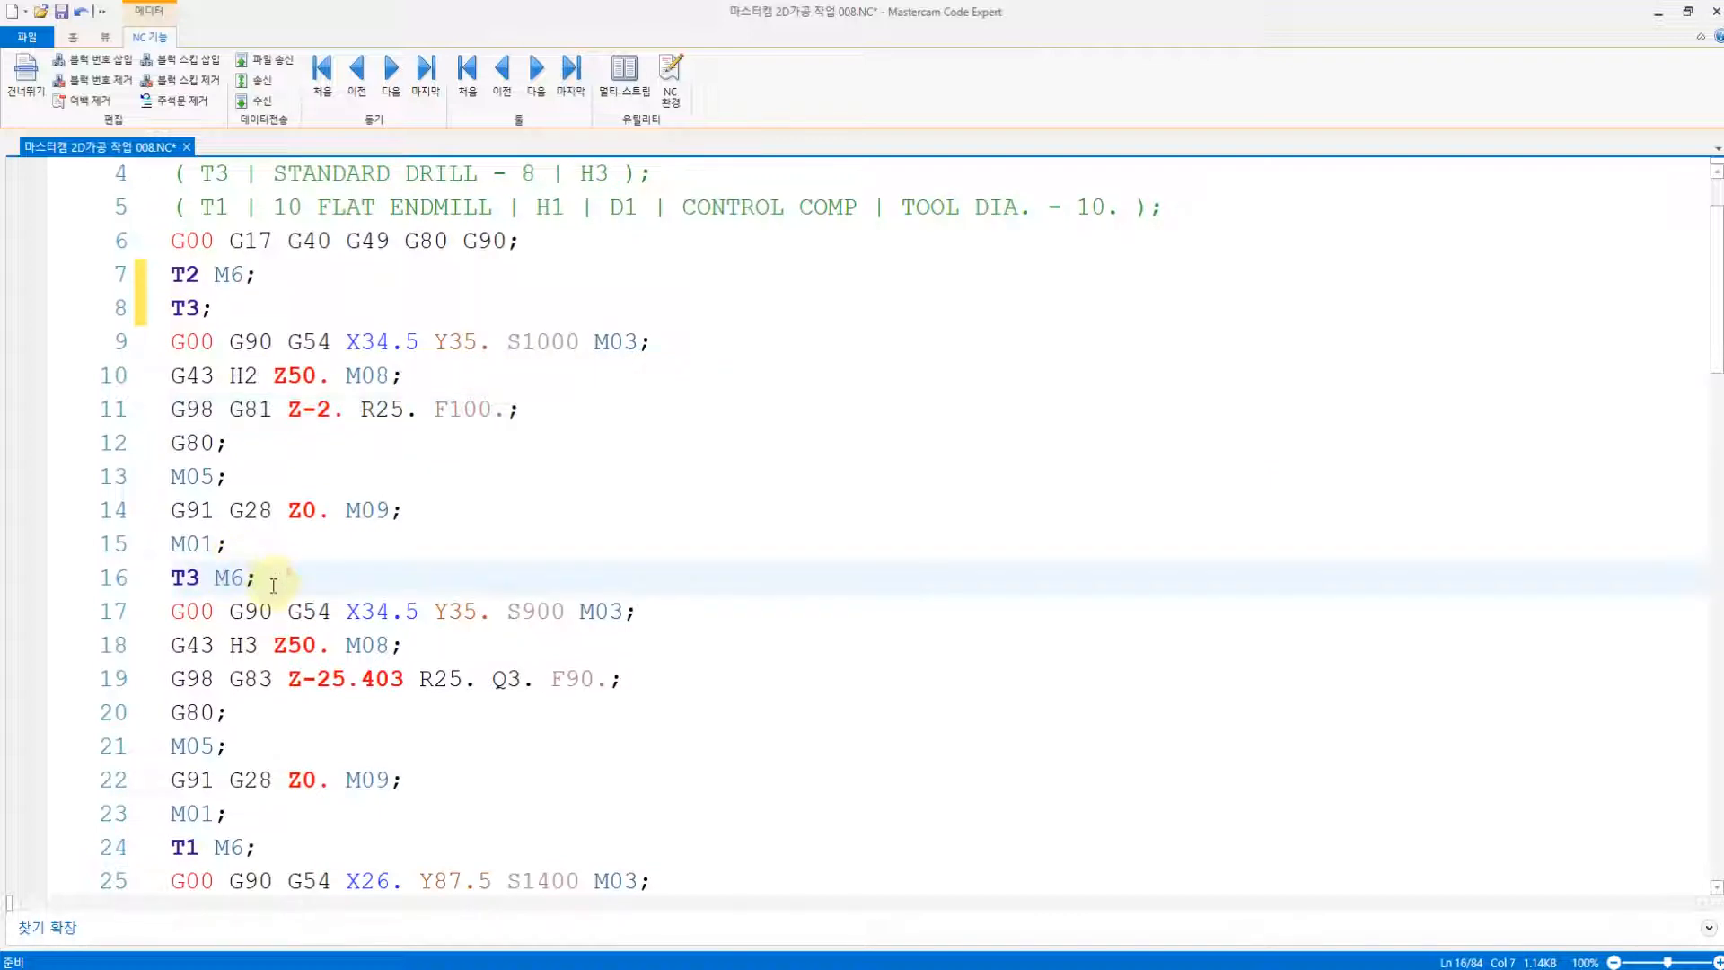
{"action": "key", "text": "Return"}
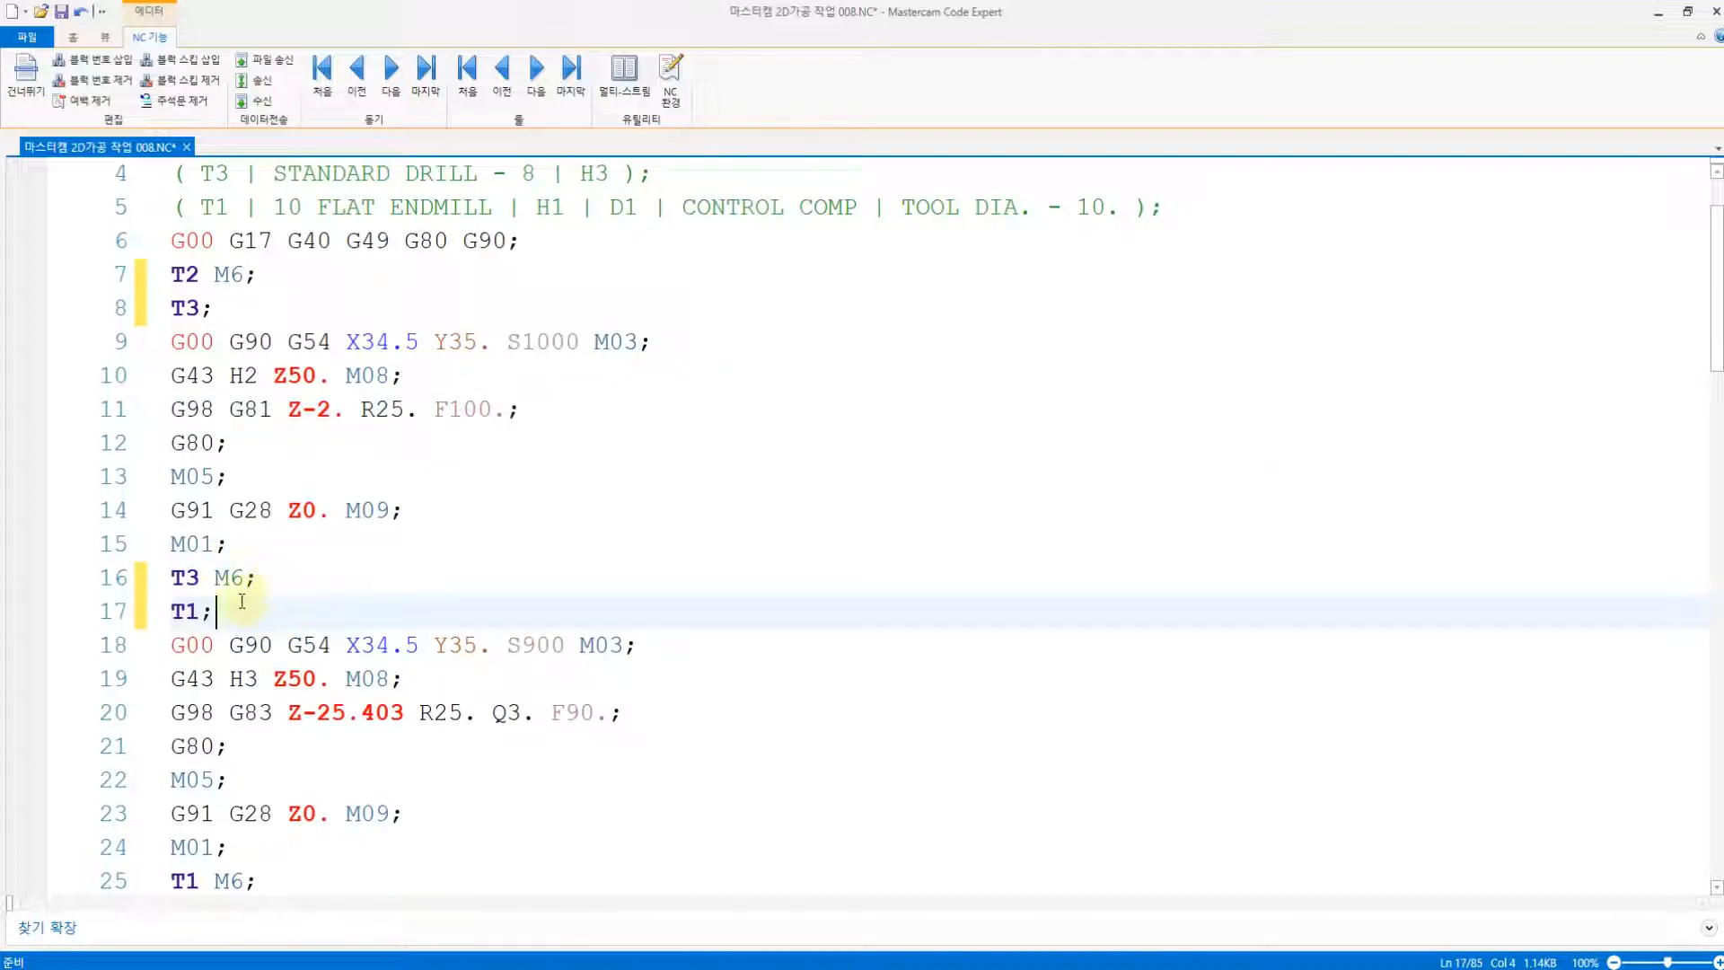
- Examine the T3 drilling block, checking its G54 work offset, G83 peck cycle and Q peck value
{"action": "left_click", "coordinate": [279, 645]}
{"action": "left_click", "coordinate": [317, 644]}
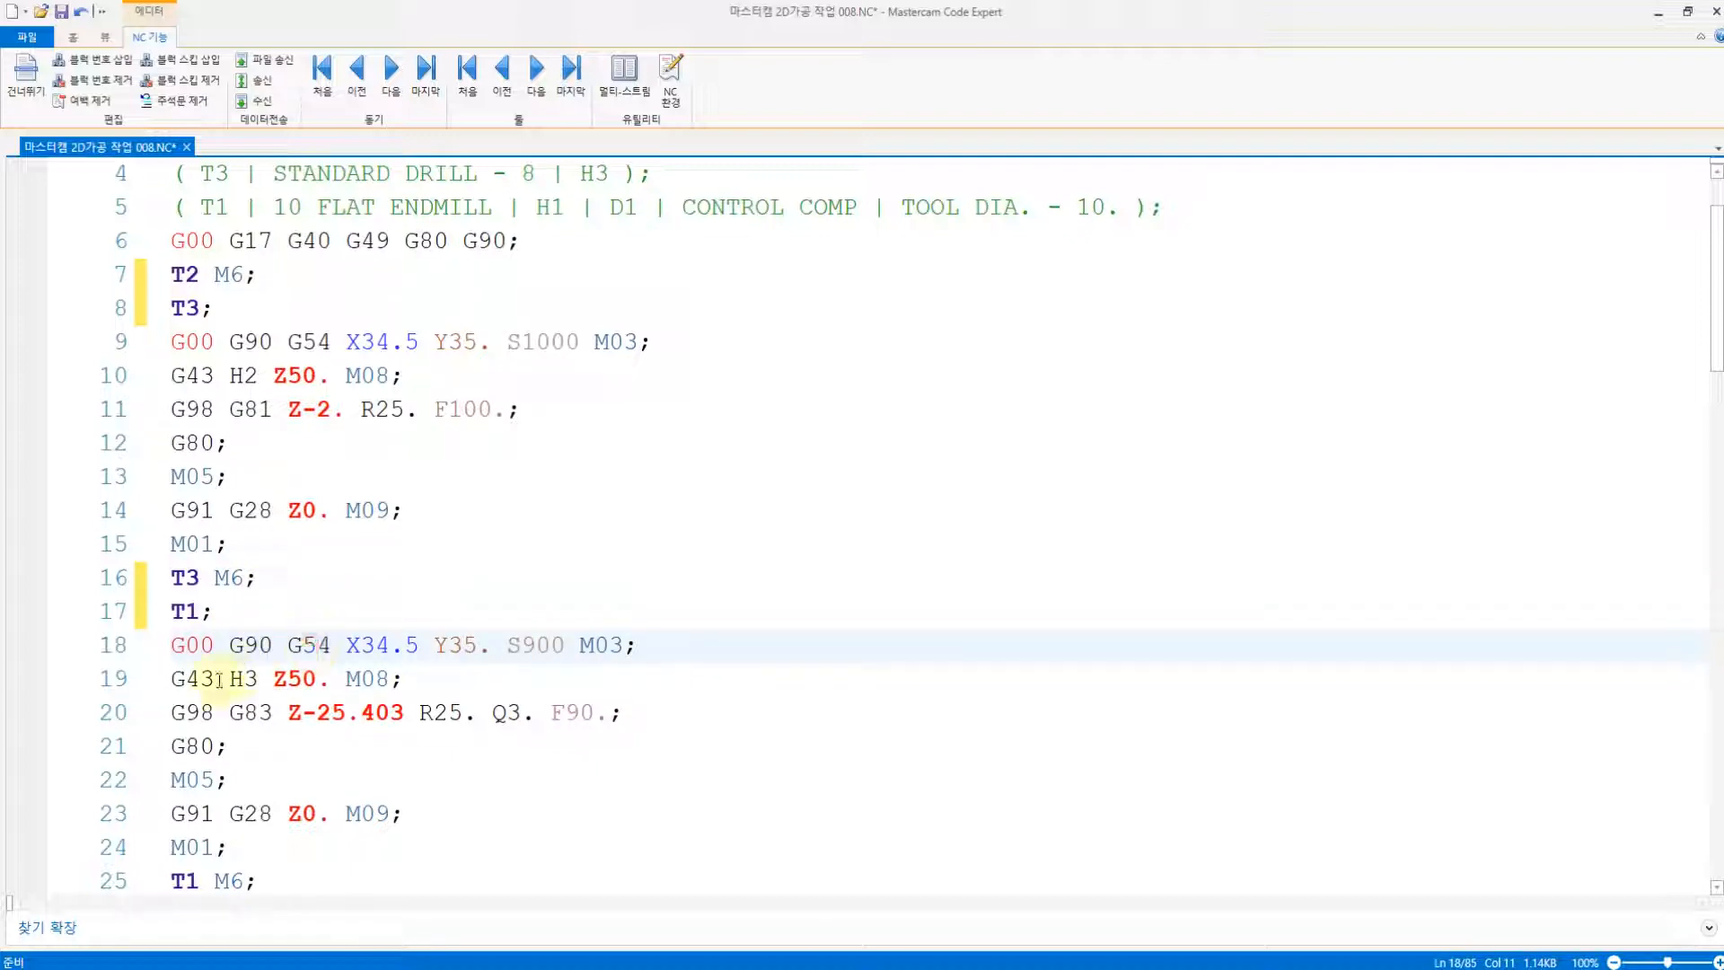
{"action": "left_click", "coordinate": [259, 713]}
{"action": "left_click", "coordinate": [518, 716]}
{"action": "scroll", "coordinate": [394, 626], "scroll_direction": "down", "scroll_amount": 2}
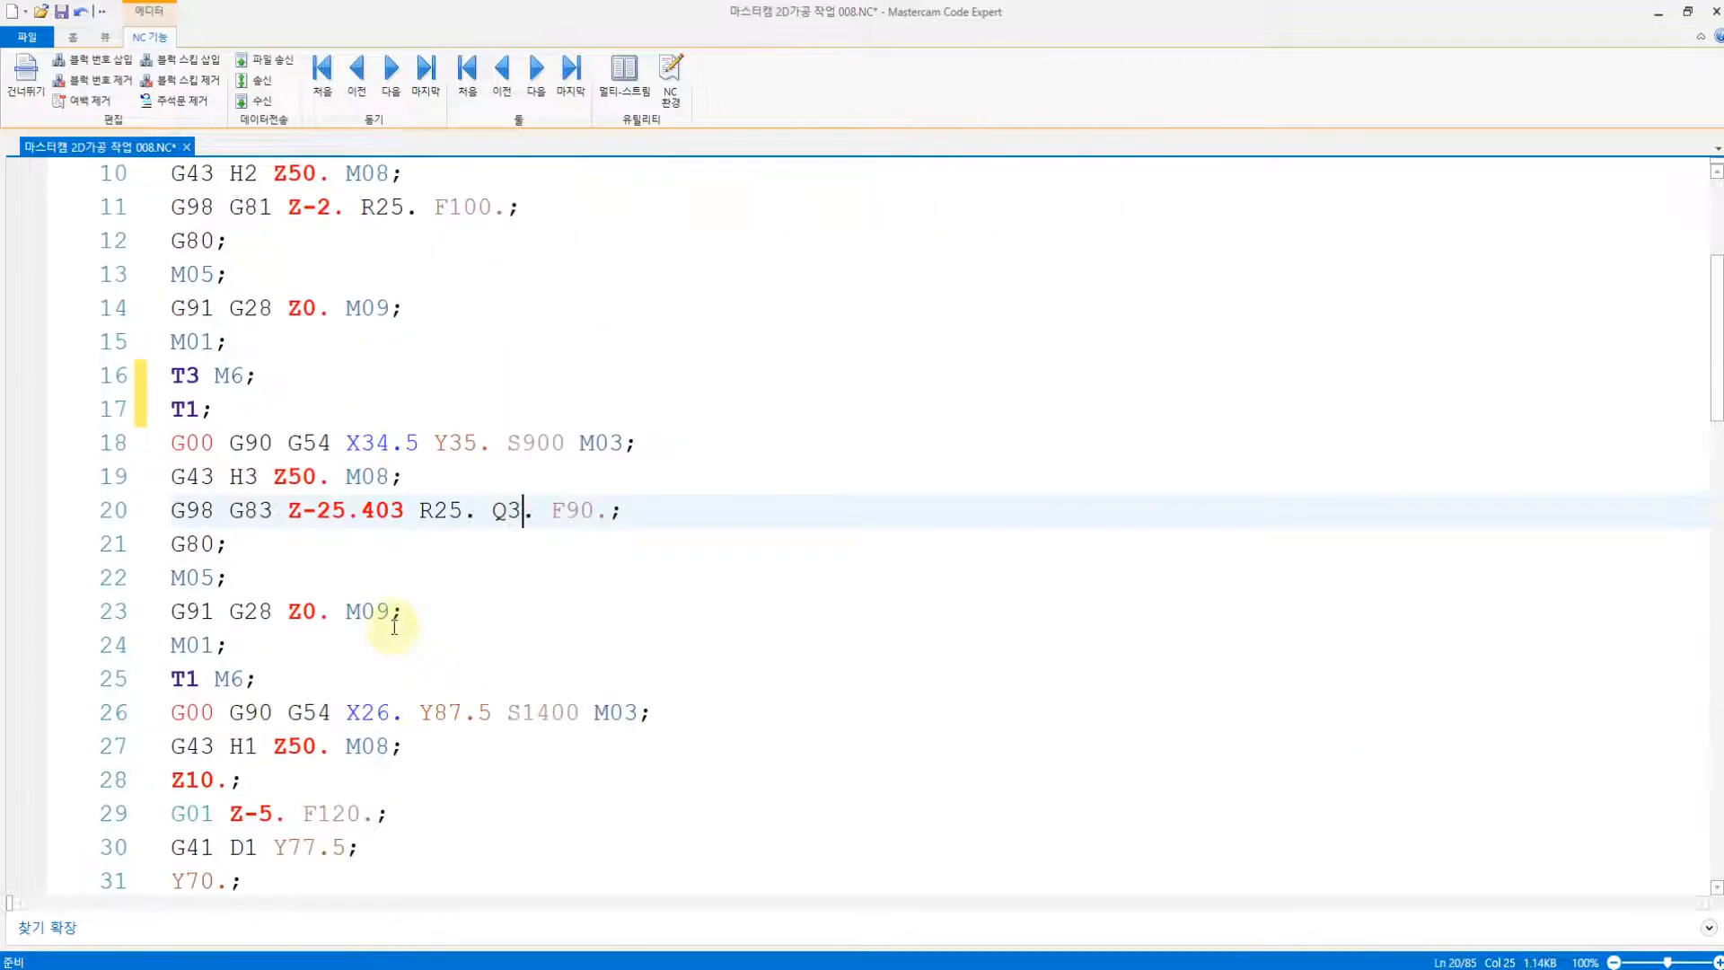
{"action": "scroll", "coordinate": [398, 619], "scroll_direction": "down", "scroll_amount": 1}
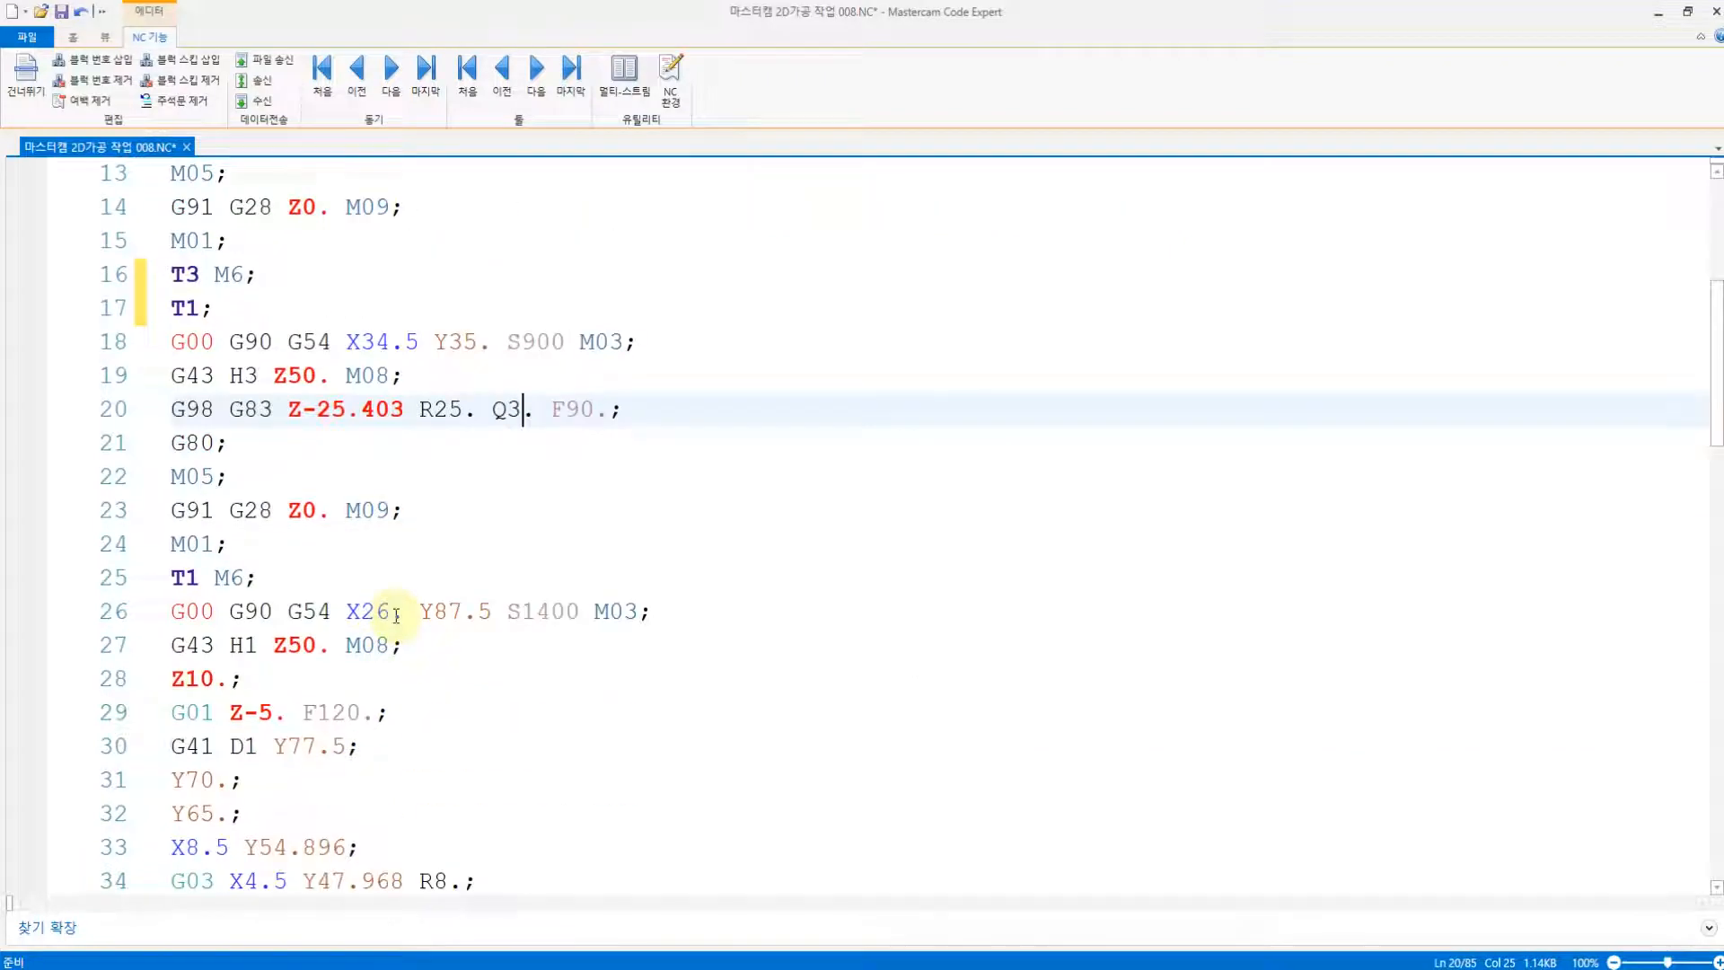
- Examine the T1 end mill block, checking its work offset, H1 length offset and G41 D1 cutter compensation
{"action": "left_click", "coordinate": [181, 579]}
{"action": "left_click", "coordinate": [283, 599]}
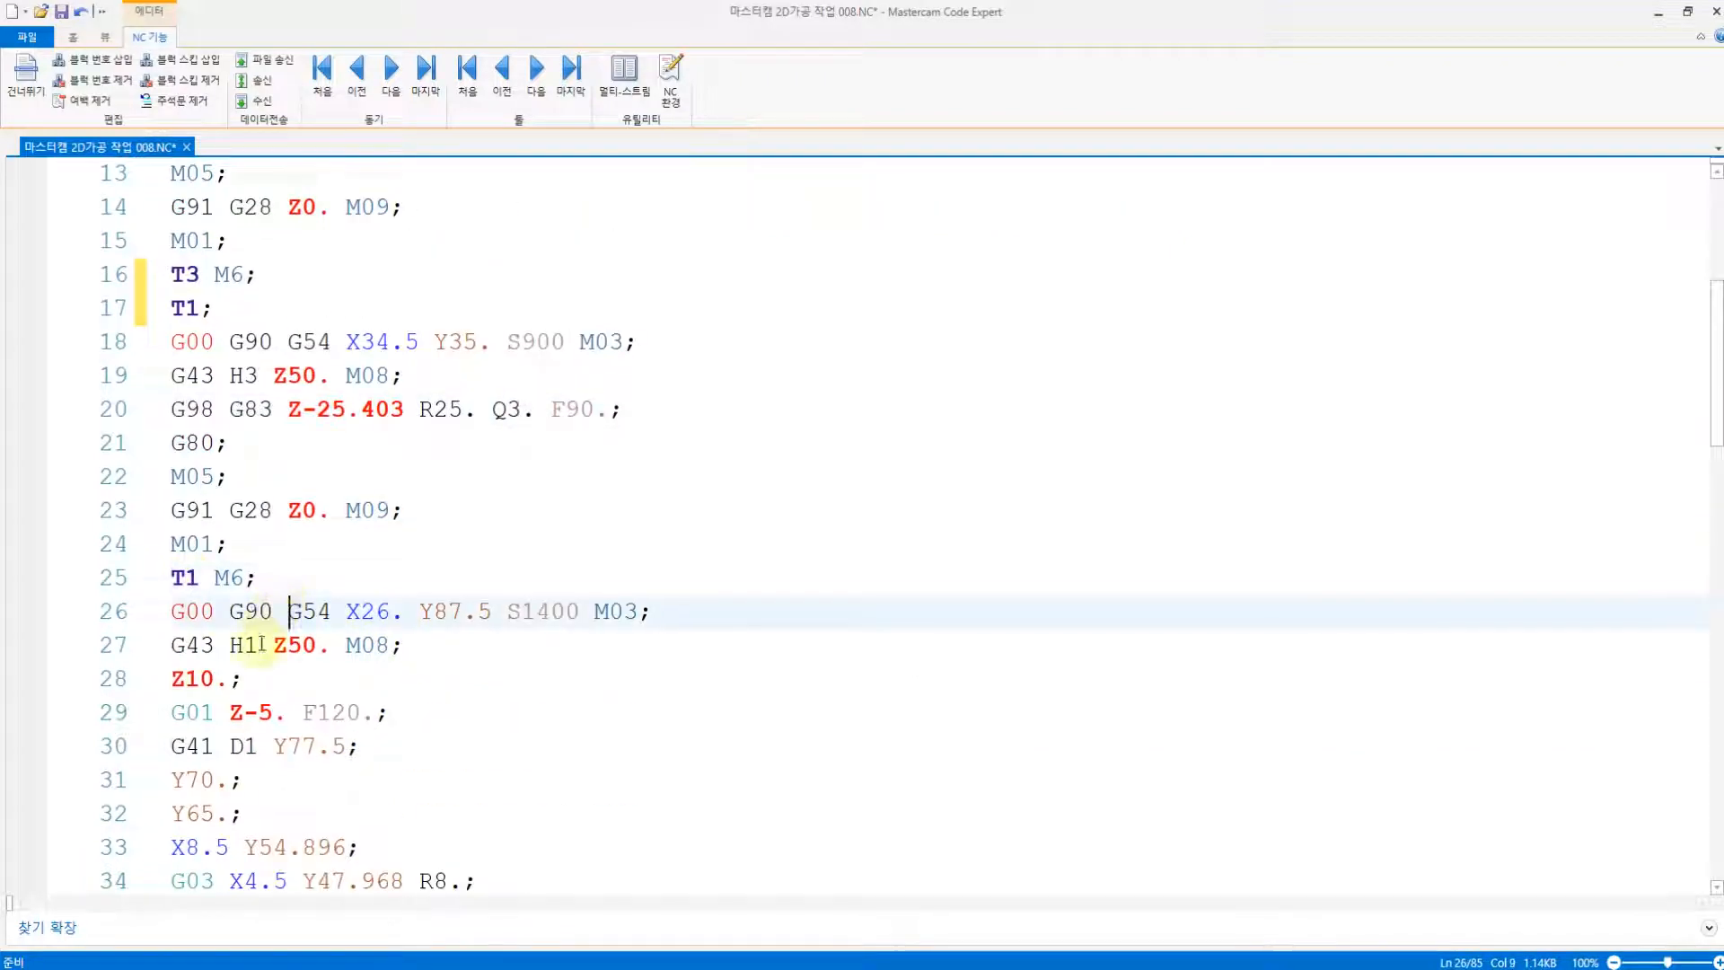
{"action": "left_click", "coordinate": [260, 645]}
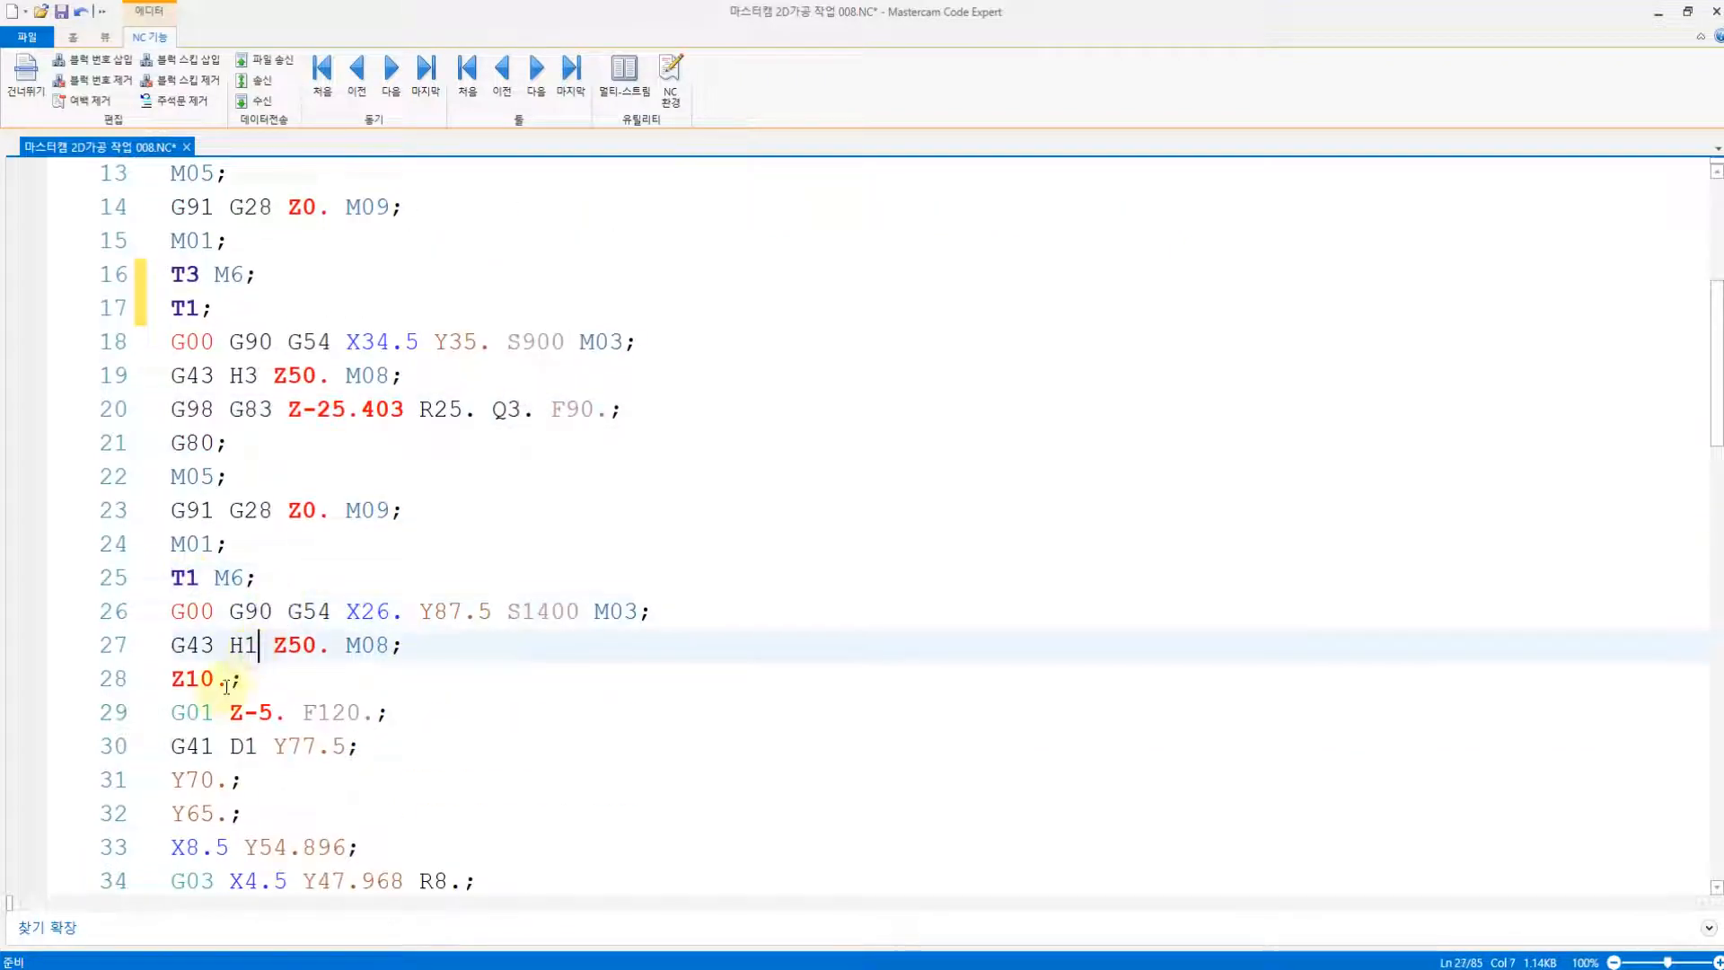
{"action": "left_click", "coordinate": [231, 746]}
{"action": "double_click", "coordinate": [236, 745]}
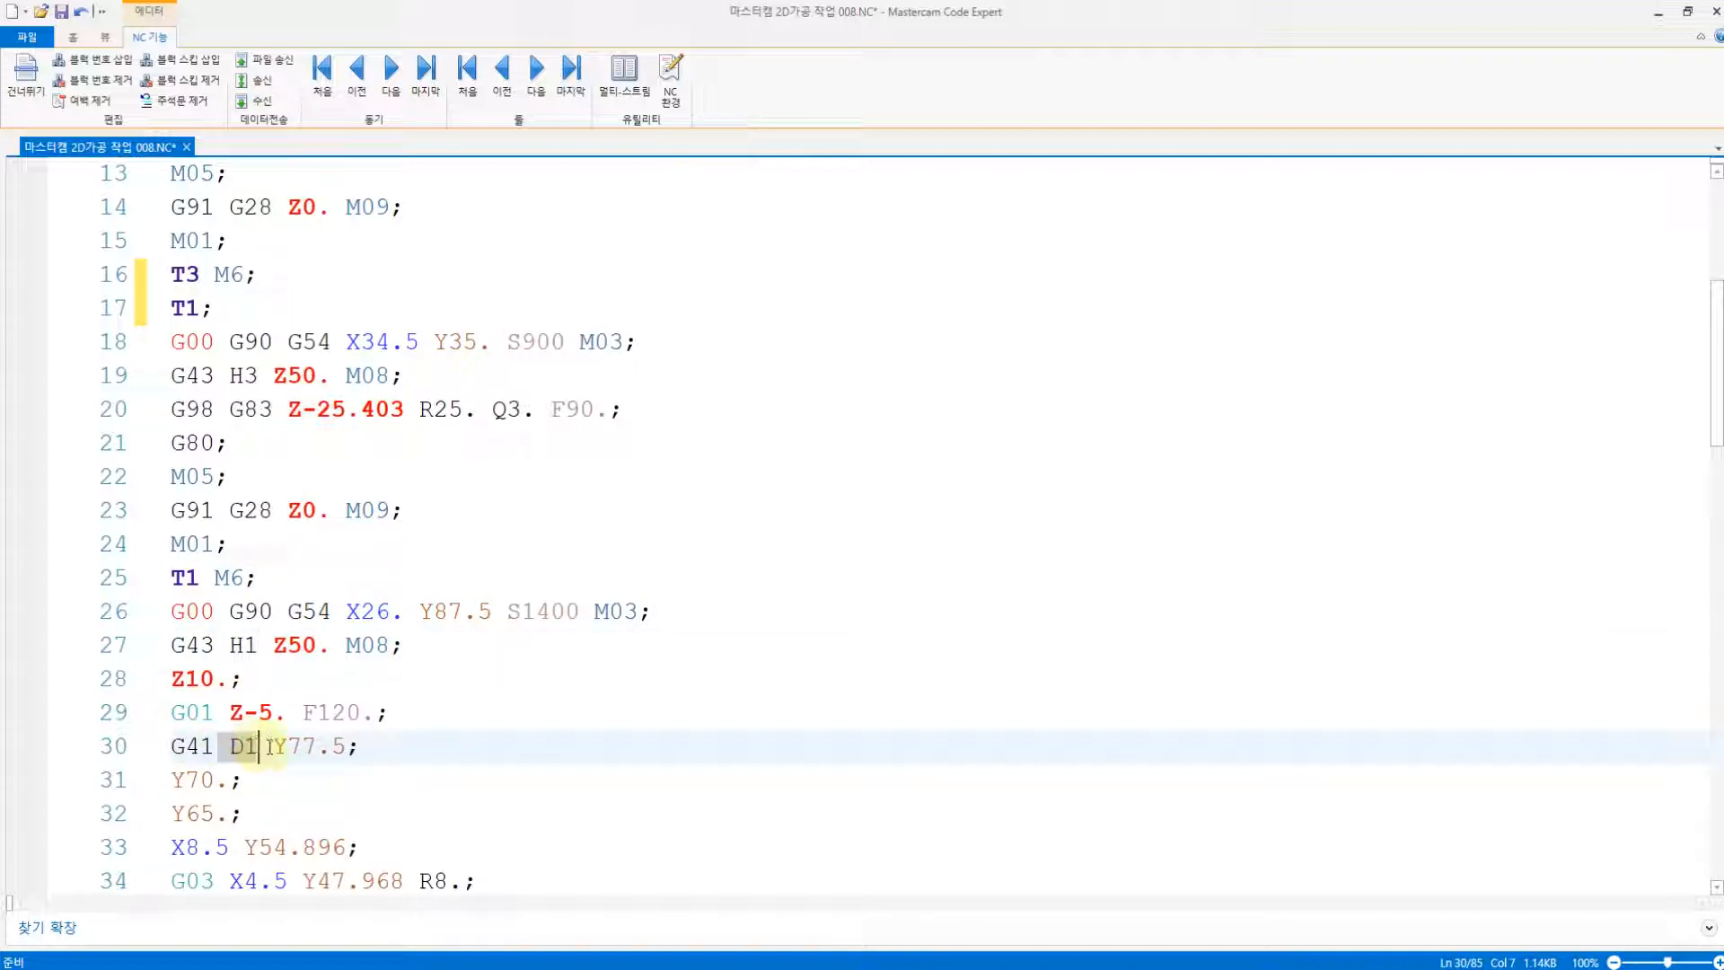
{"action": "left_click", "coordinate": [199, 749]}
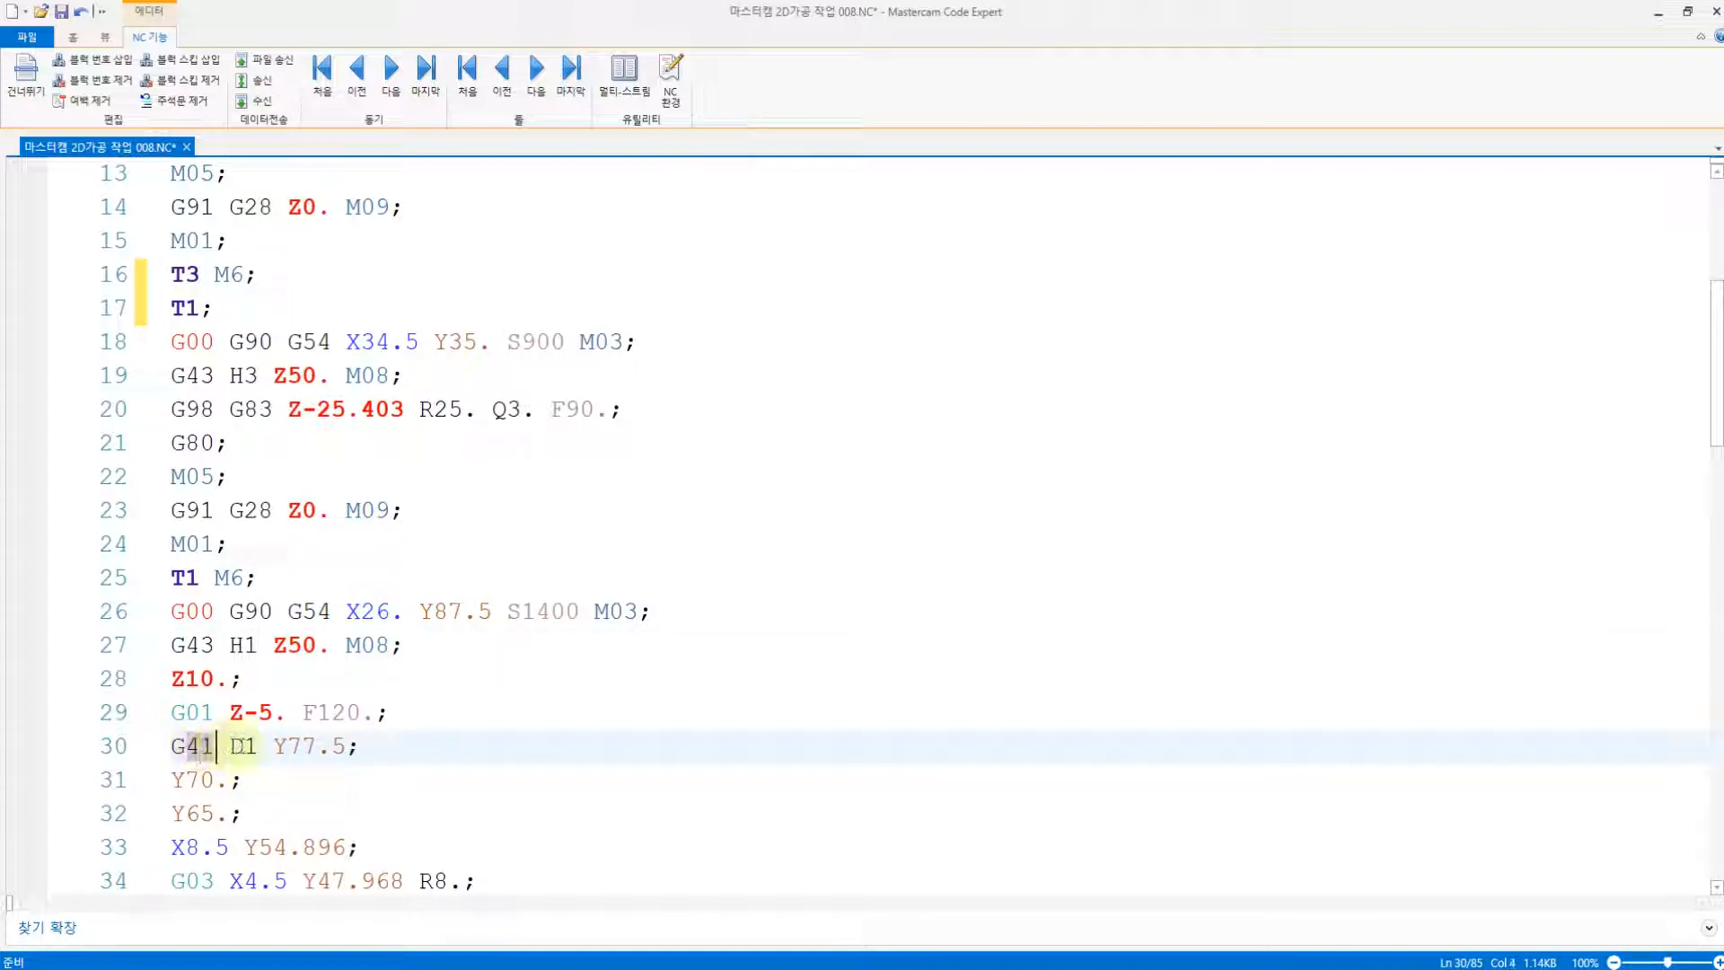
{"action": "double_click", "coordinate": [239, 747]}
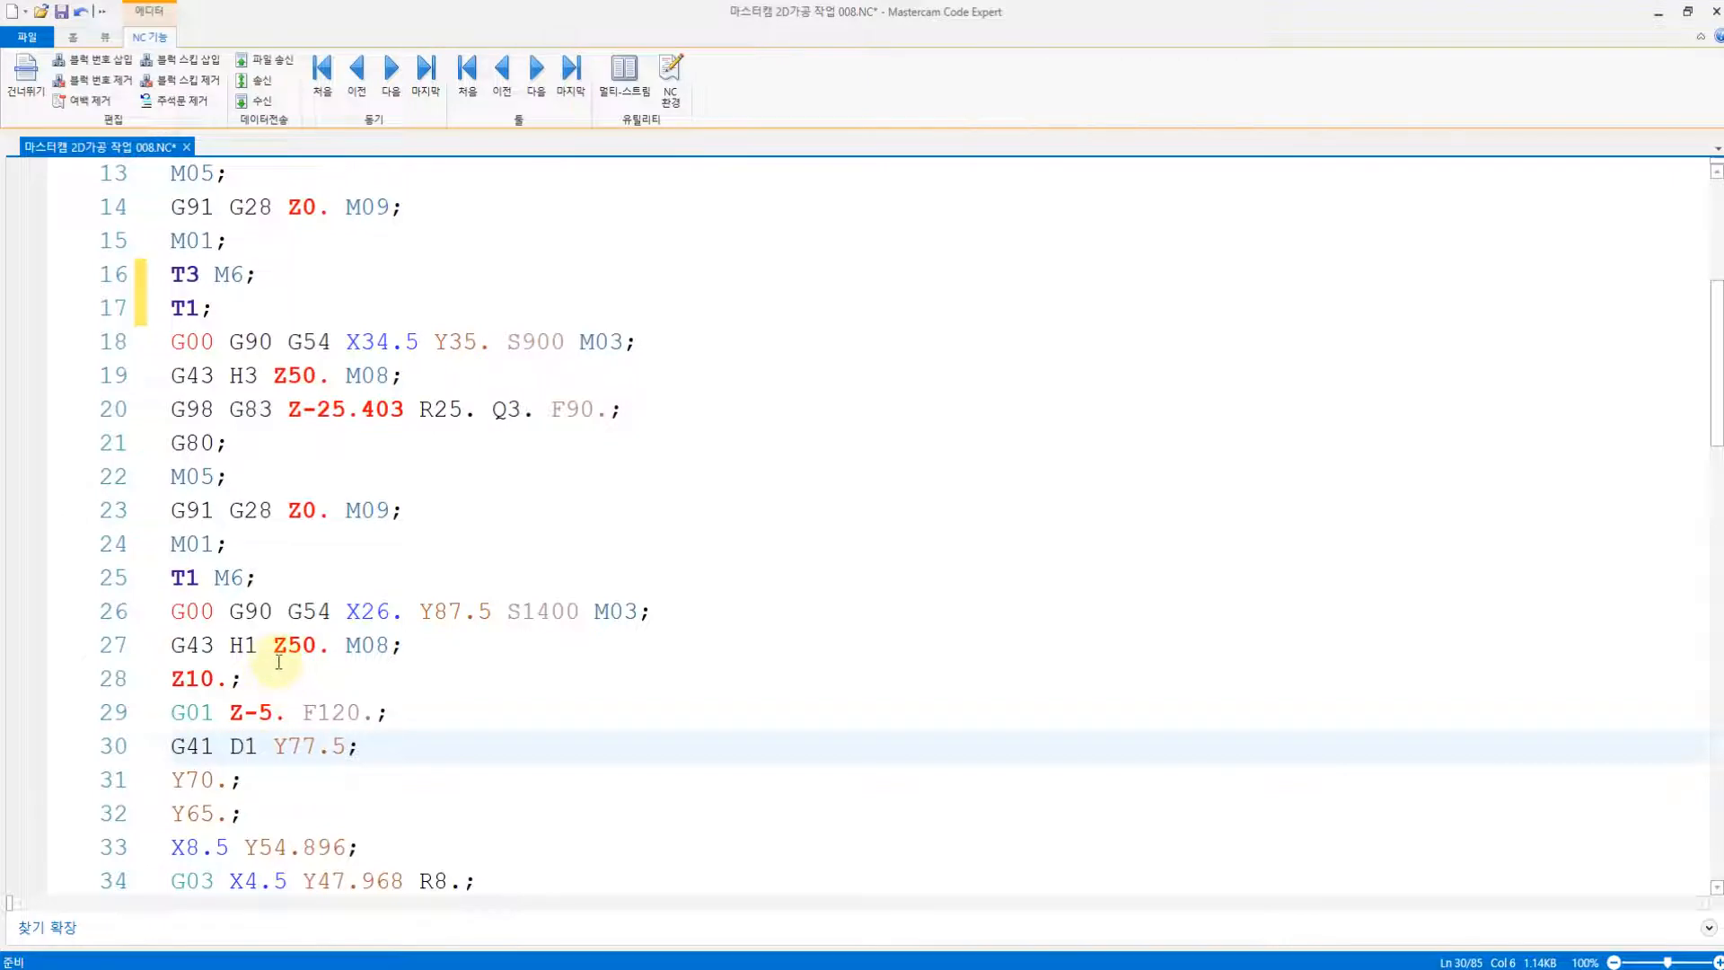
- Read through the contour milling code to the end of the program and return to its beginning
{"action": "scroll", "coordinate": [279, 662], "scroll_direction": "down", "scroll_amount": 2}
{"action": "left_click", "coordinate": [373, 443]}
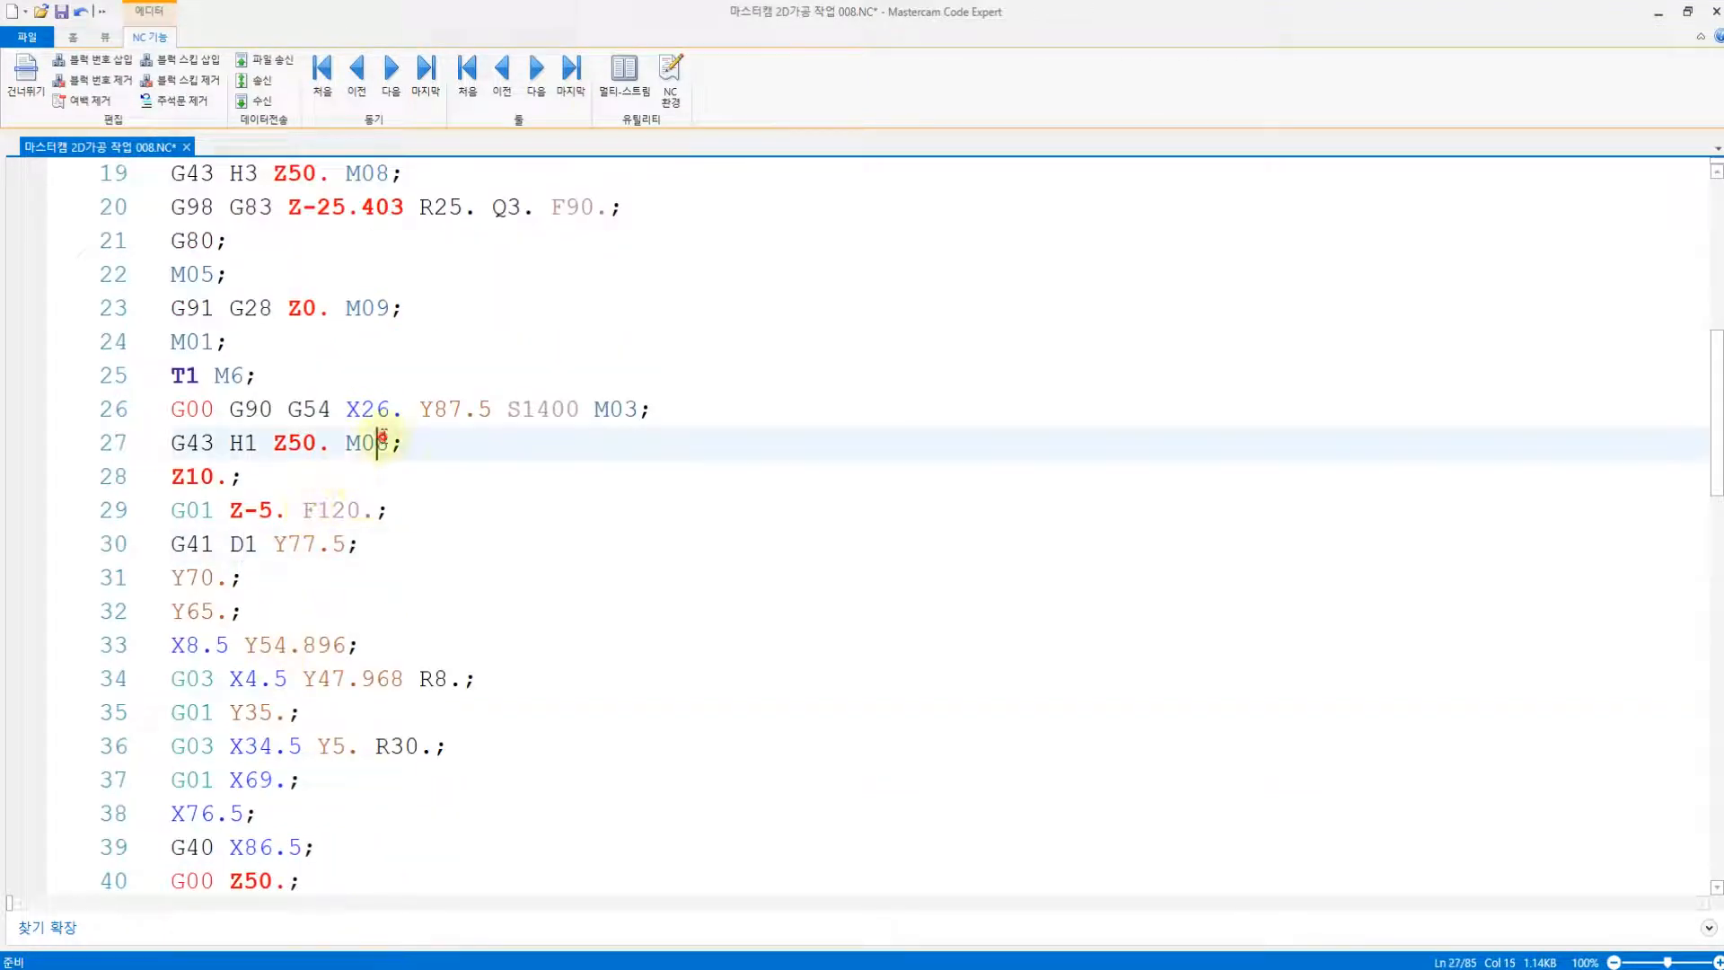
{"action": "left_click", "coordinate": [357, 508]}
{"action": "left_click", "coordinate": [336, 573]}
{"action": "scroll", "coordinate": [343, 631], "scroll_direction": "down", "scroll_amount": 3}
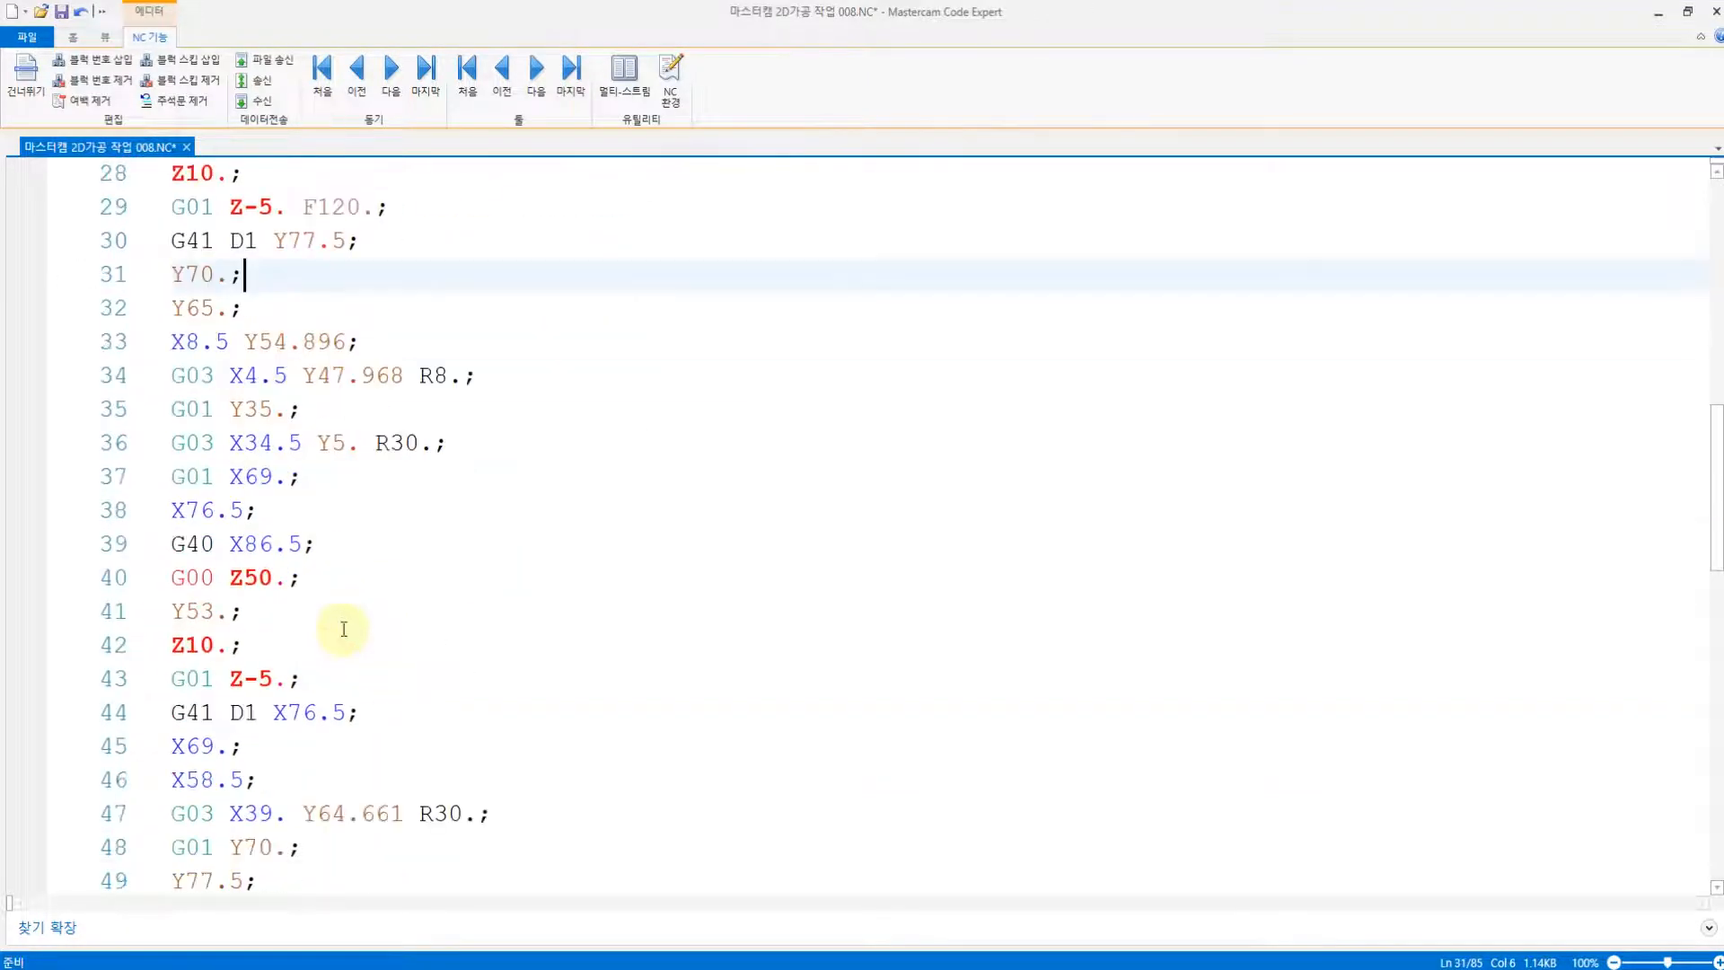
{"action": "scroll", "coordinate": [343, 622], "scroll_direction": "down", "scroll_amount": 12}
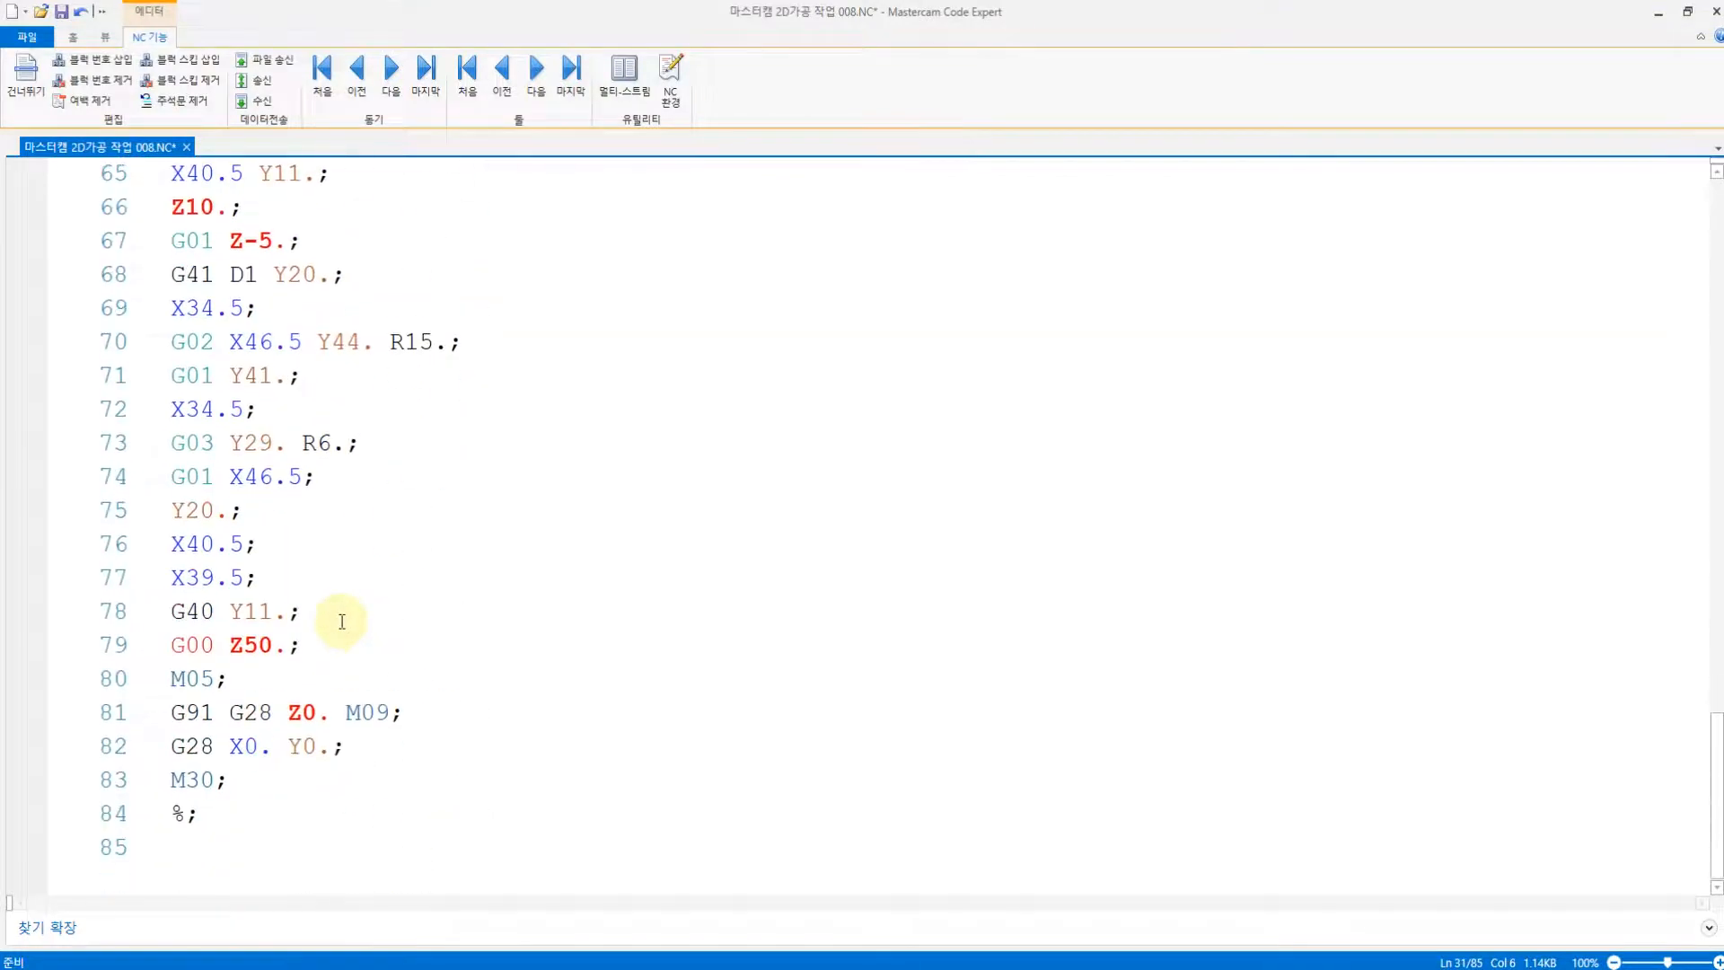
{"action": "scroll", "coordinate": [342, 629], "scroll_direction": "up", "scroll_amount": 20}
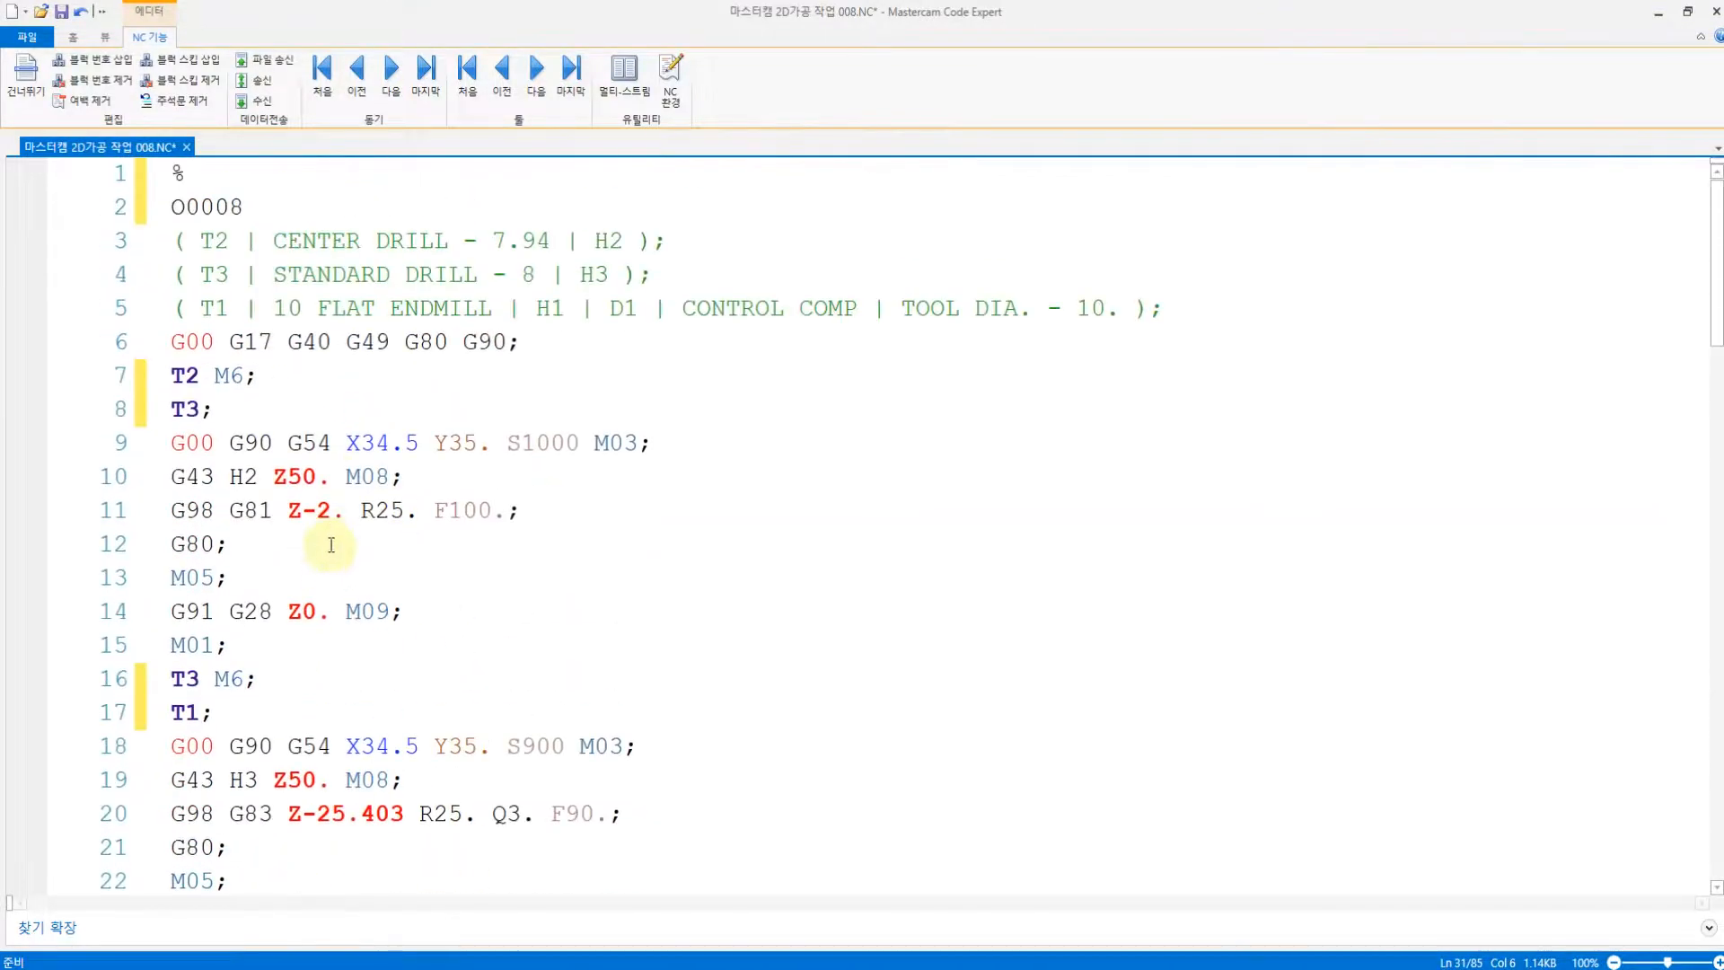
- Switch from the NC code to the Notepad work notes and review the job title entry about Mastercam 2D machining
{"action": "left_click", "coordinate": [378, 341]}
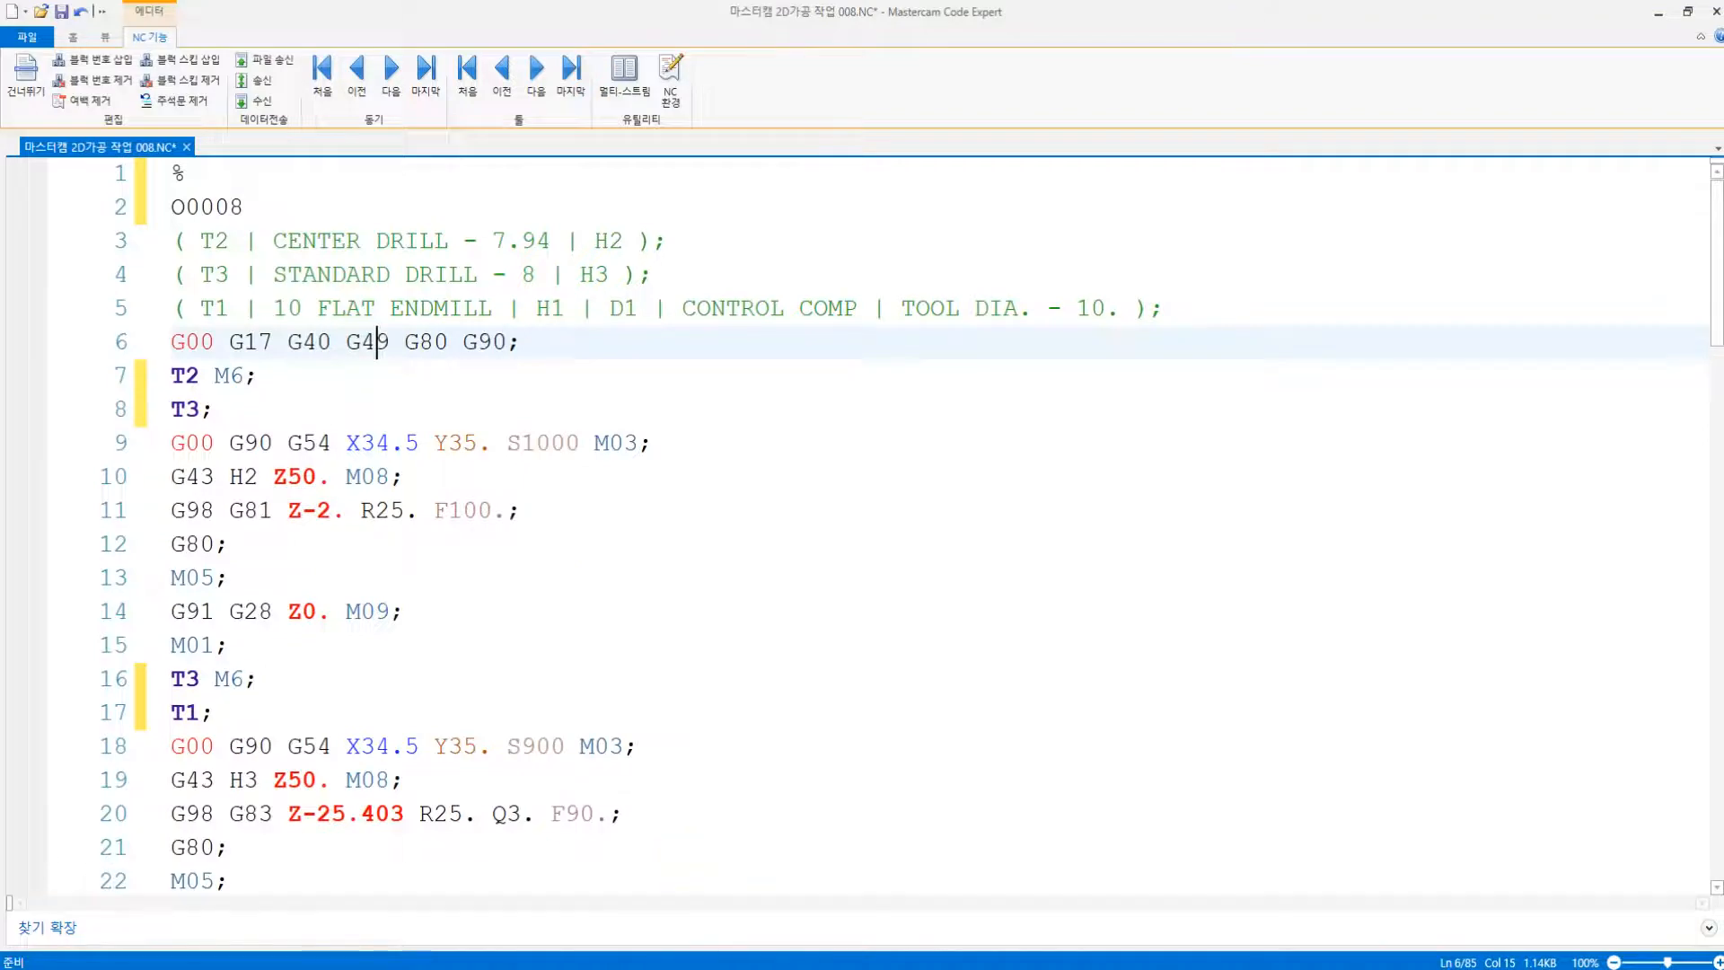
{"action": "key", "text": "alt+Tab"}
{"action": "key", "text": "alt+Tab"}
{"action": "key", "text": "alt+Tab"}
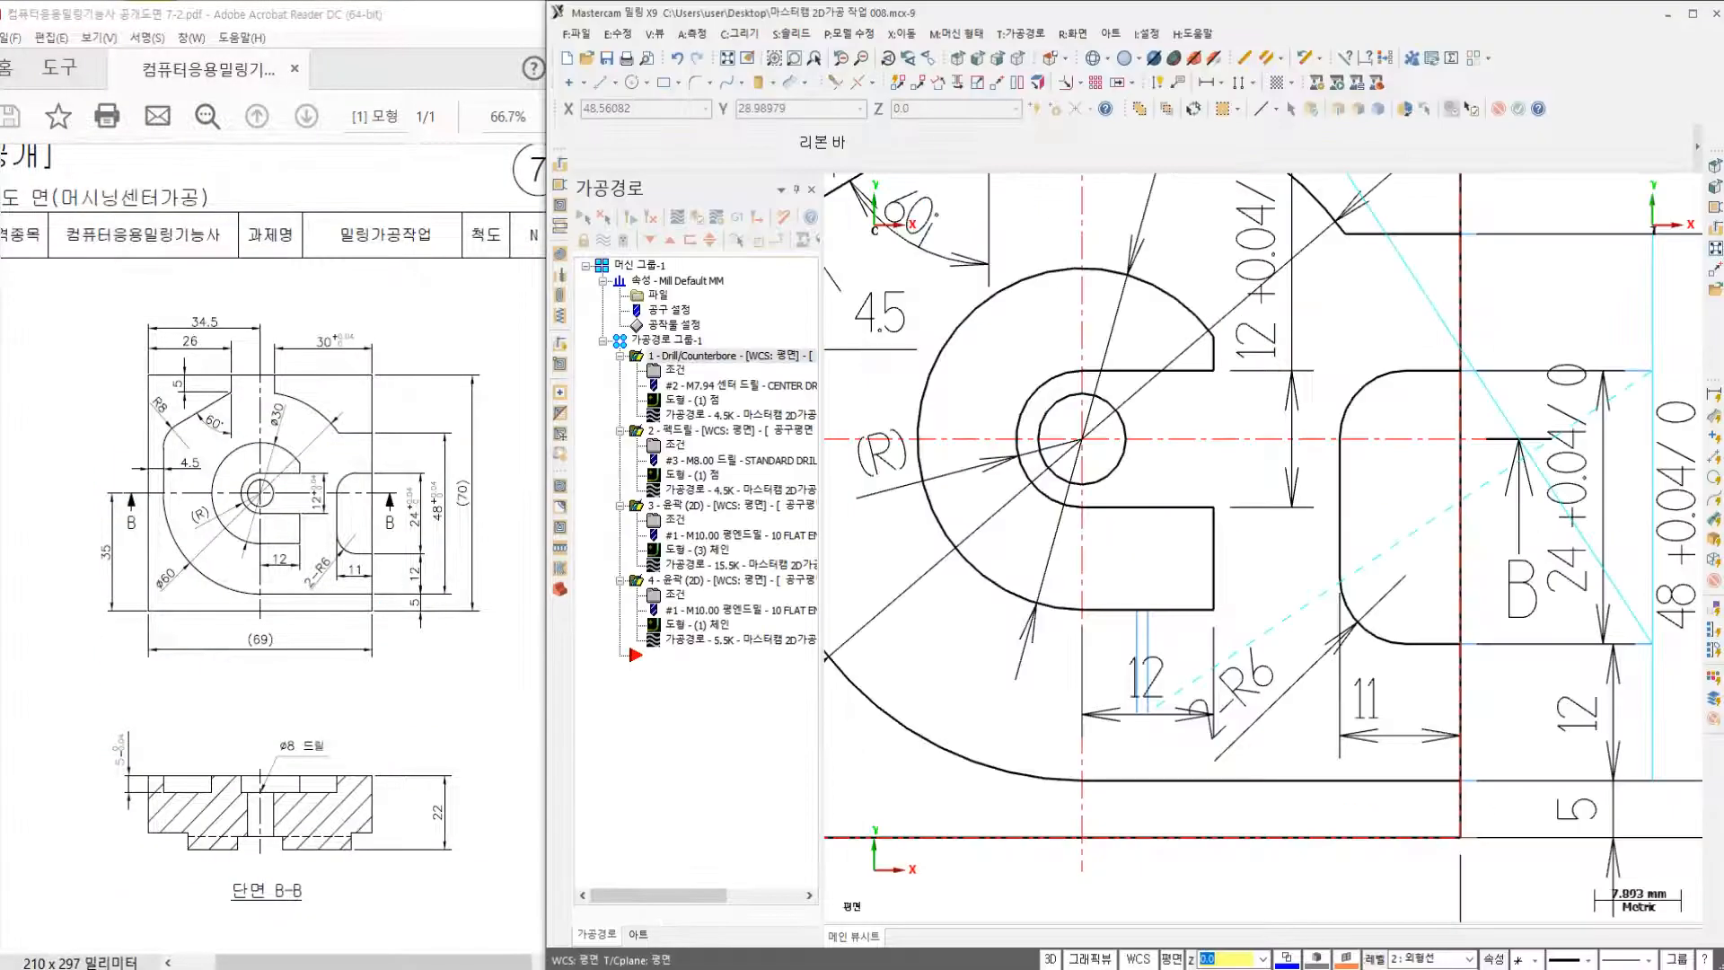
{"action": "scroll", "coordinate": [934, 634], "scroll_direction": "down", "scroll_amount": 1}
{"action": "key", "text": "alt+Tab"}
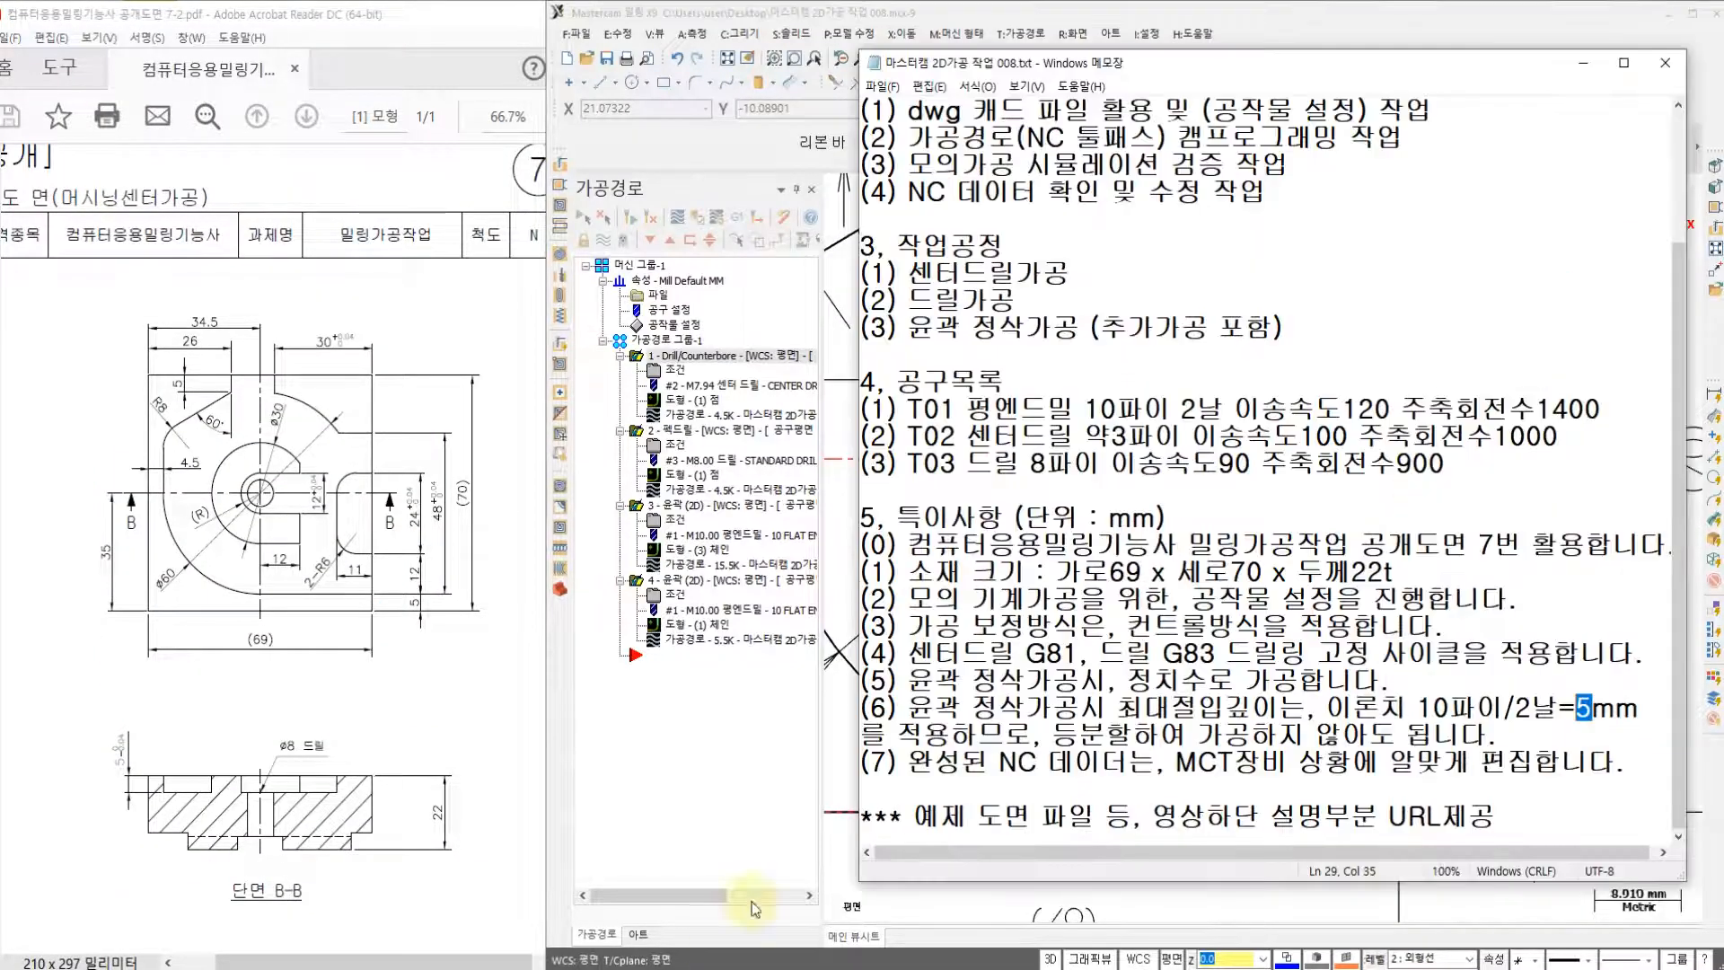
{"action": "scroll", "coordinate": [1051, 148], "scroll_direction": "up", "scroll_amount": 2}
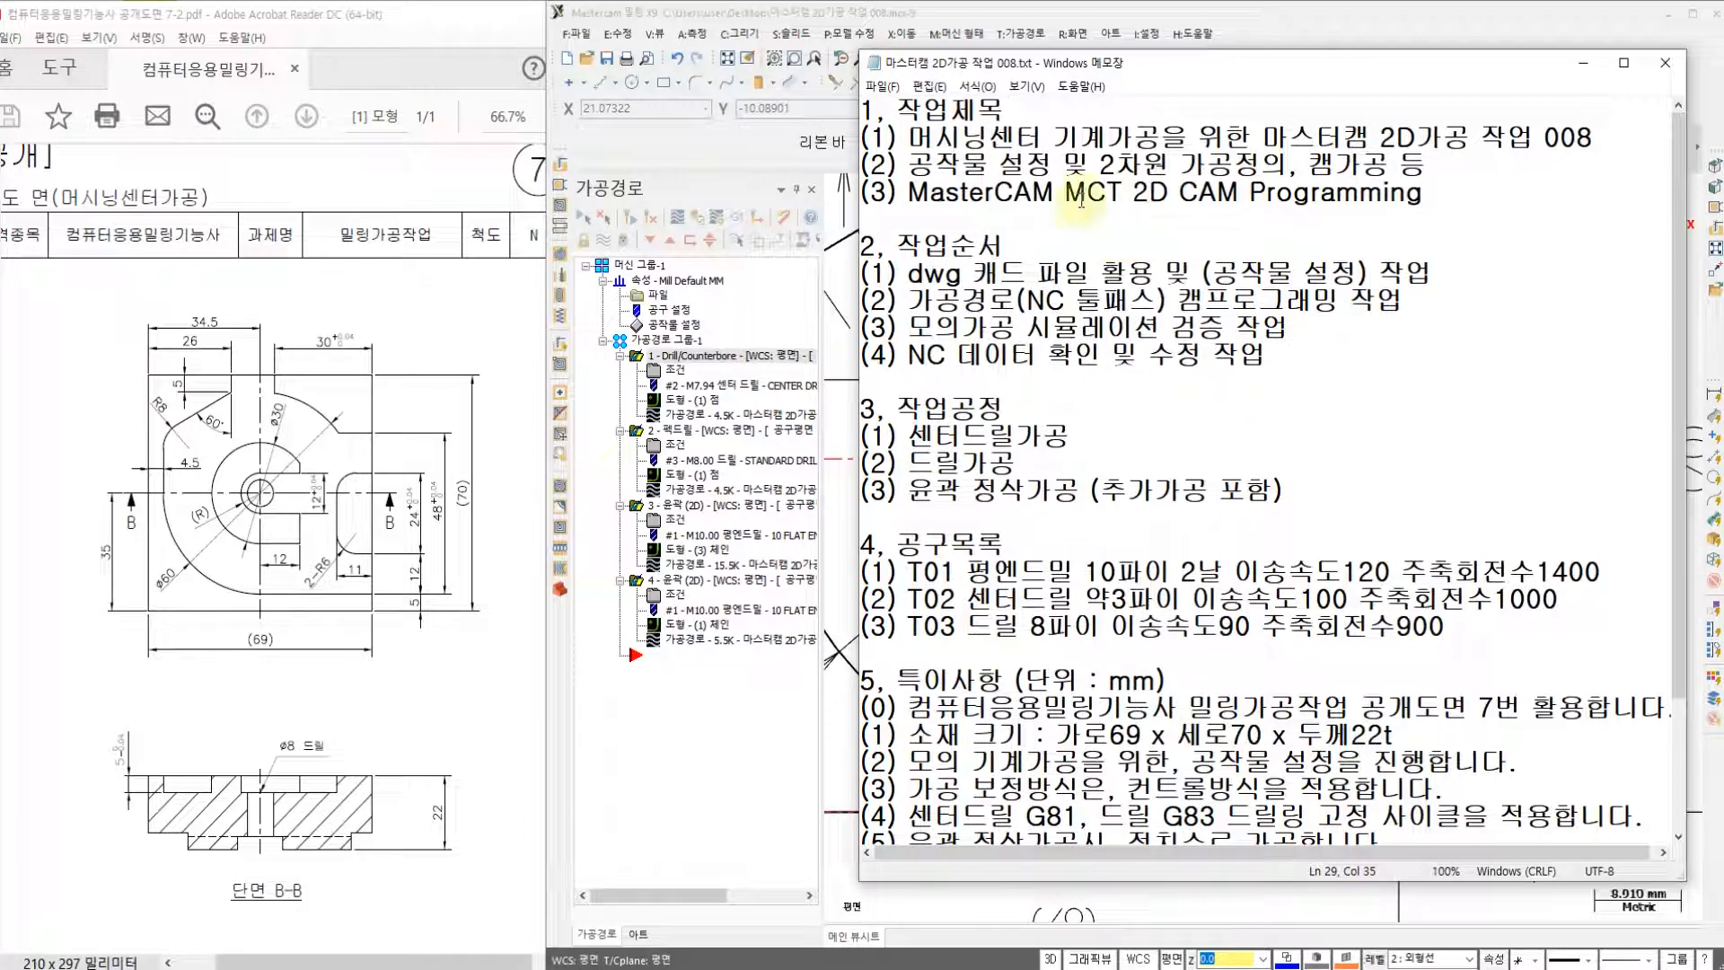
{"action": "left_click", "coordinate": [1051, 144]}
{"action": "left_click_drag", "start_coordinate": [1268, 136], "coordinate": [1482, 136]}
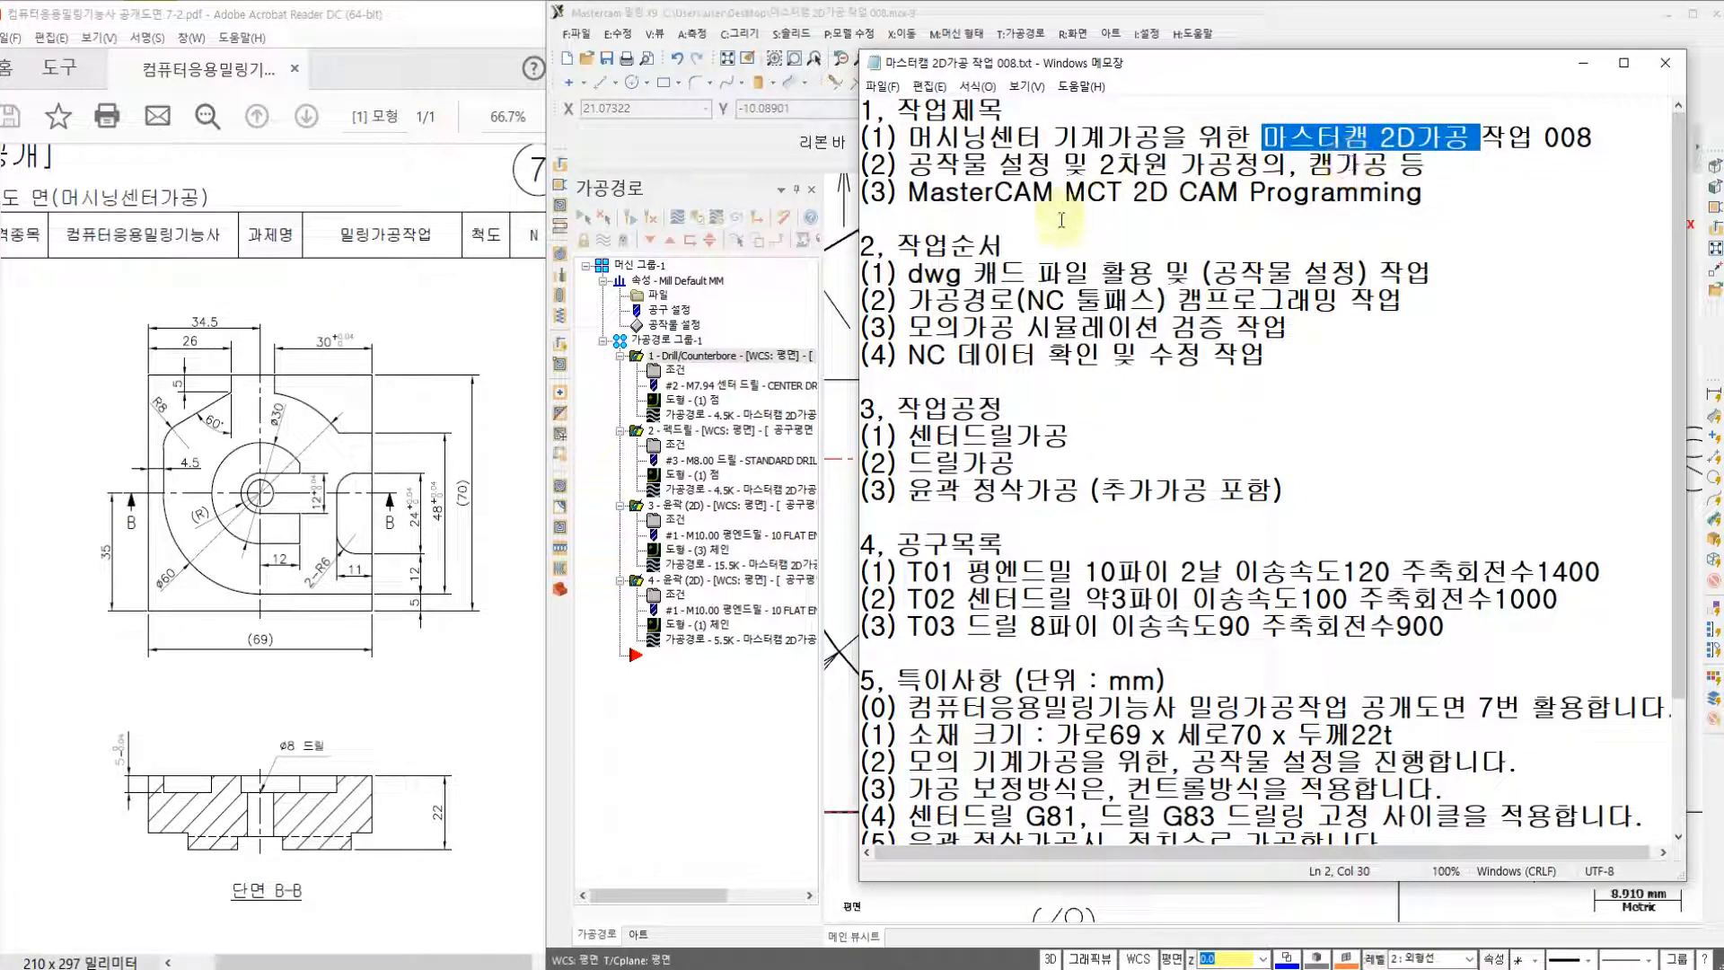
- Review the work sequence in the notes, from the dwg CAD file and stock setup to the NC data check and editing
{"action": "left_click", "coordinate": [957, 274]}
{"action": "left_click_drag", "start_coordinate": [914, 272], "coordinate": [1103, 263]}
{"action": "left_click", "coordinate": [1064, 299]}
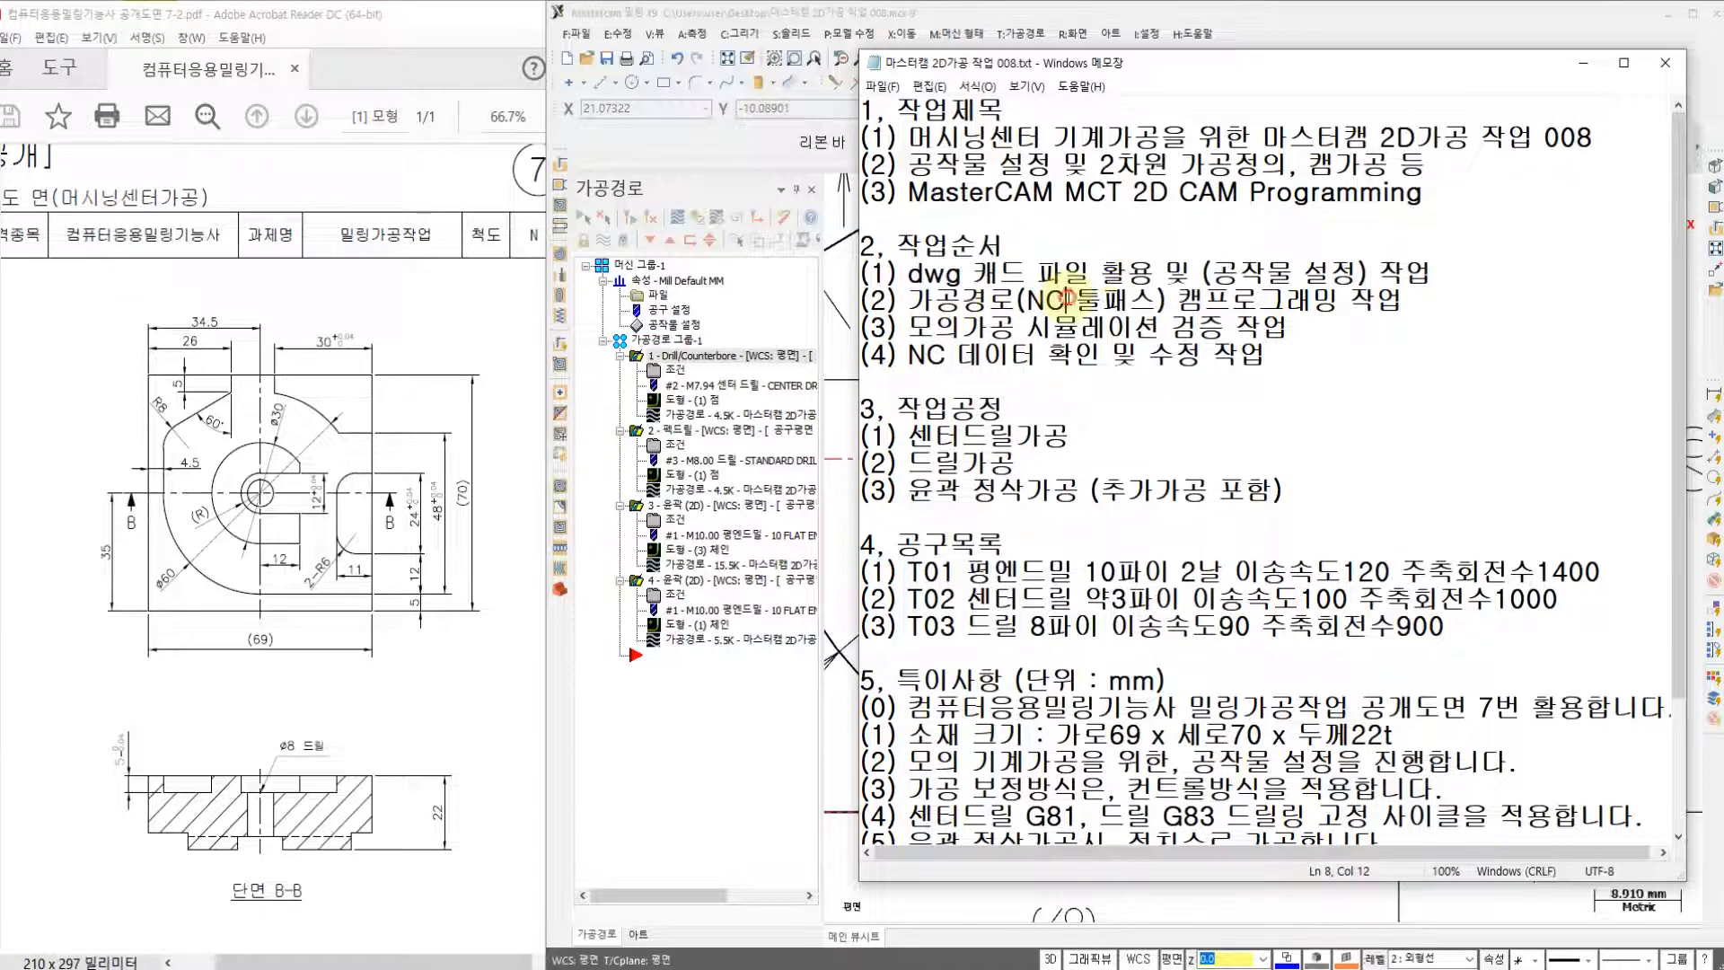
{"action": "left_click", "coordinate": [1035, 355]}
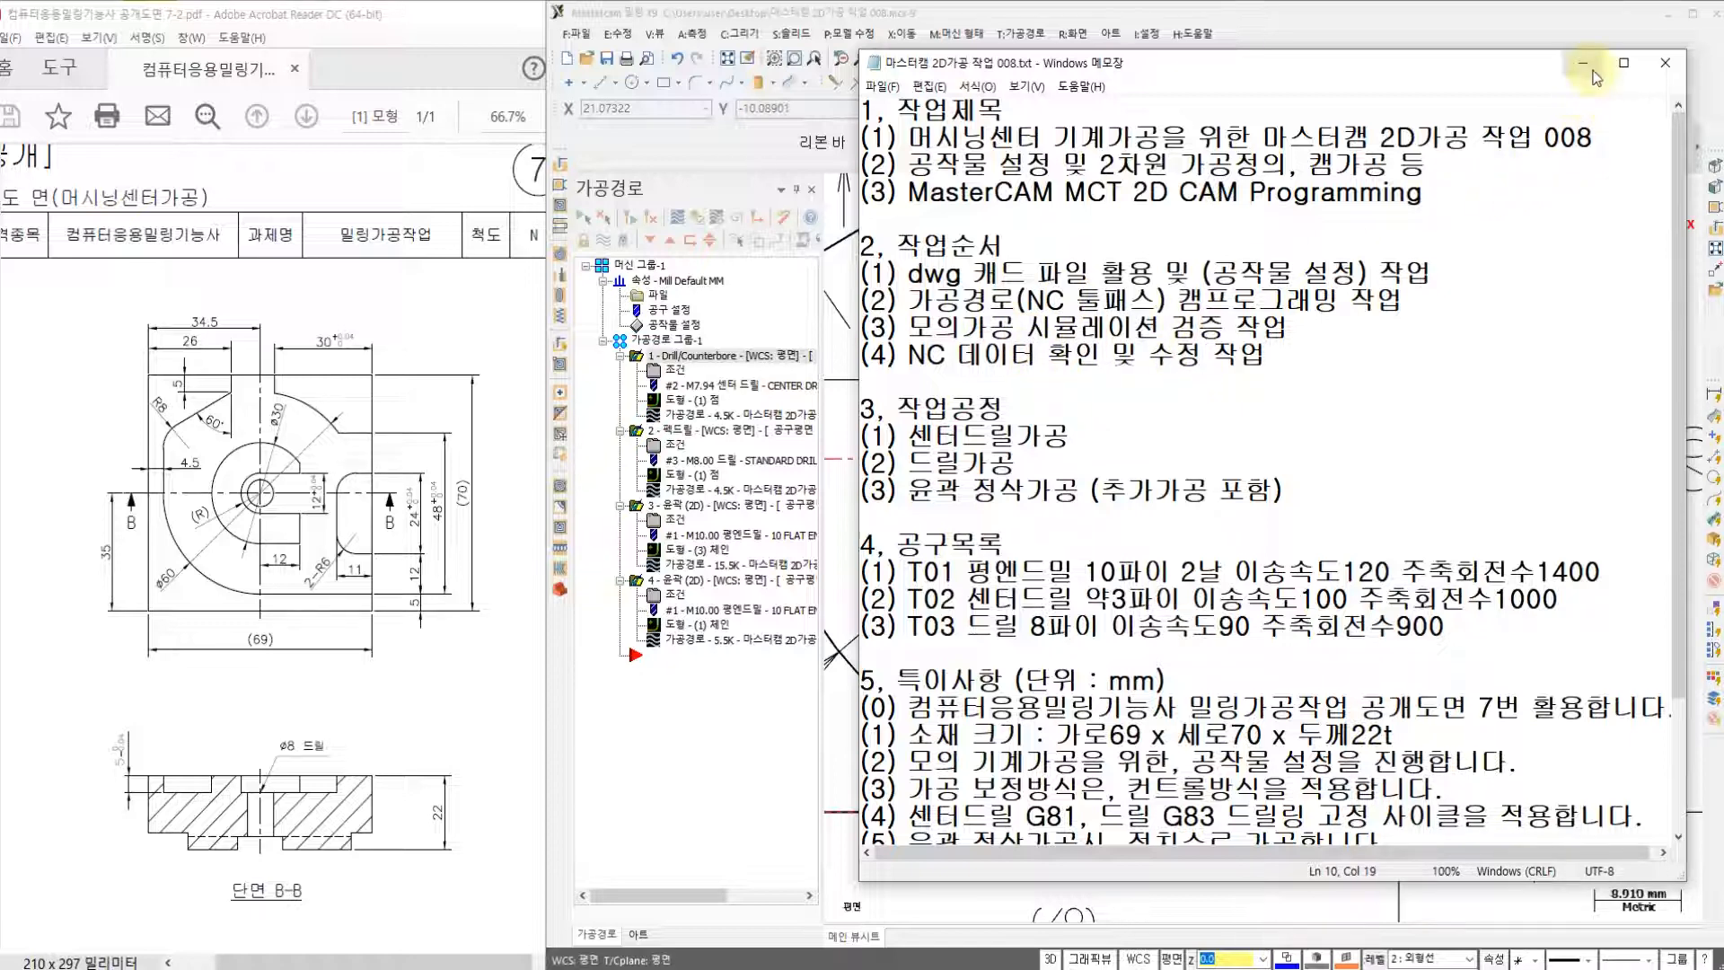
- Check the remark on using public drawing number 7, minimise the notes and view the whole part drawing in Mastercam
{"action": "scroll", "coordinate": [1302, 437], "scroll_direction": "down", "scroll_amount": 2}
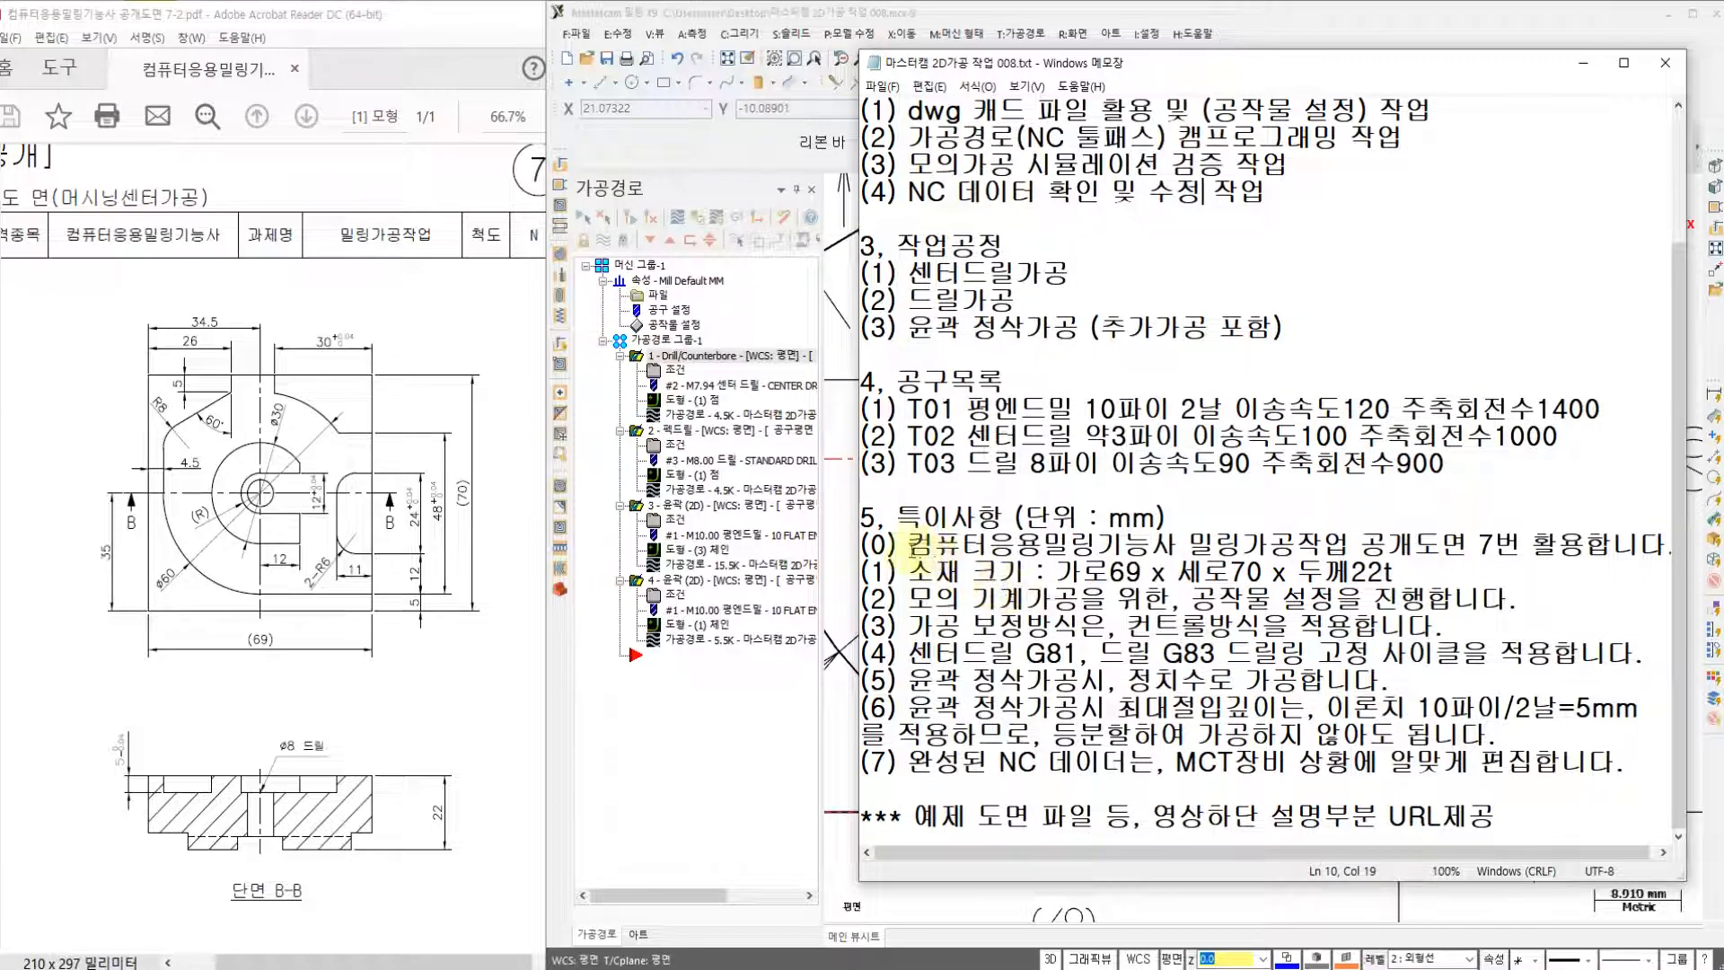
{"action": "left_click_drag", "start_coordinate": [909, 544], "coordinate": [1517, 545]}
{"action": "left_click", "coordinate": [1491, 544]}
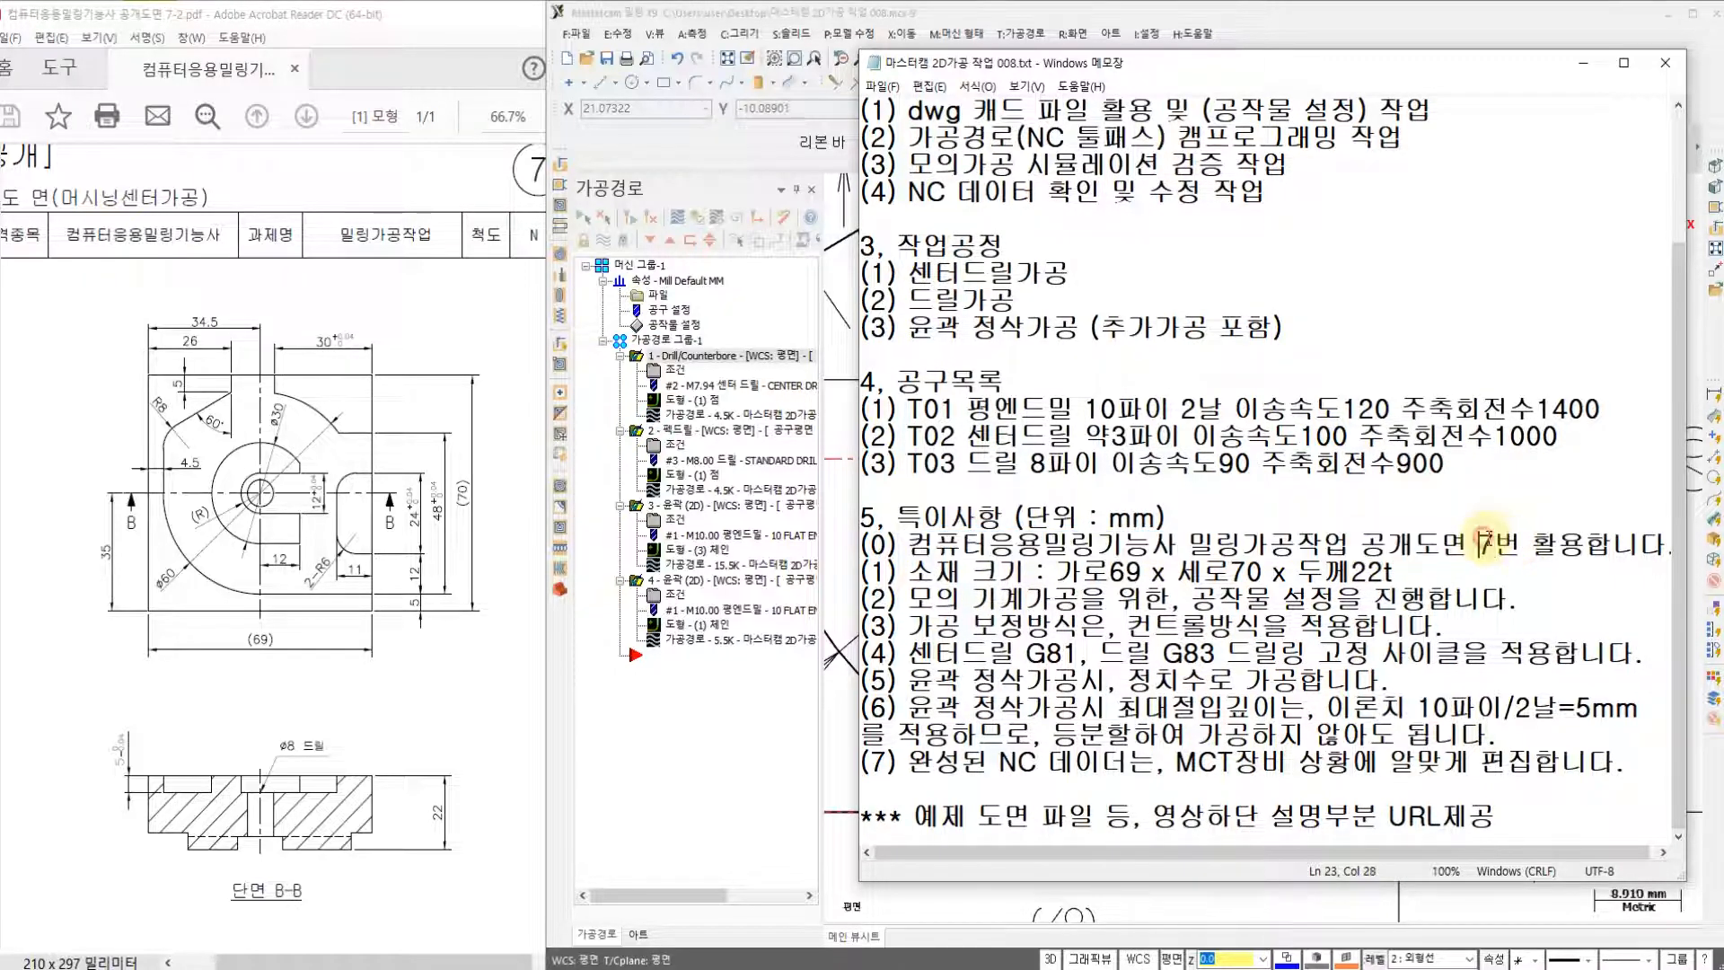
{"action": "double_click", "coordinate": [1491, 544]}
{"action": "left_click", "coordinate": [1583, 63]}
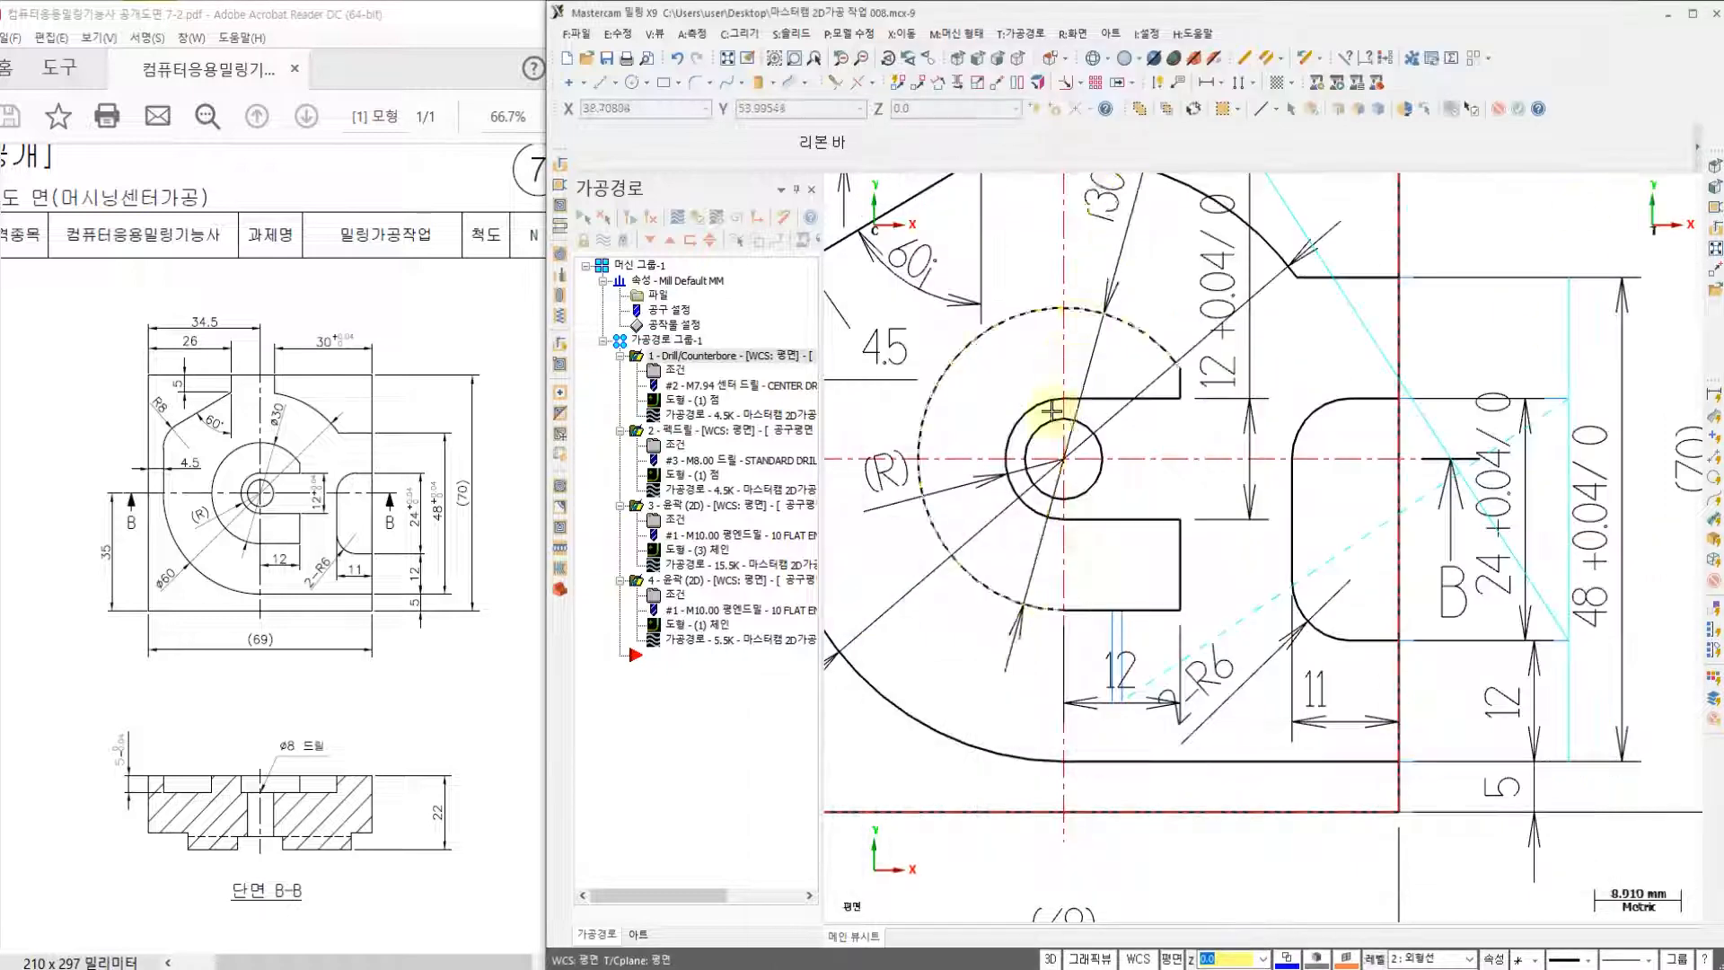
{"action": "scroll", "coordinate": [1052, 409], "scroll_direction": "down", "scroll_amount": 5}
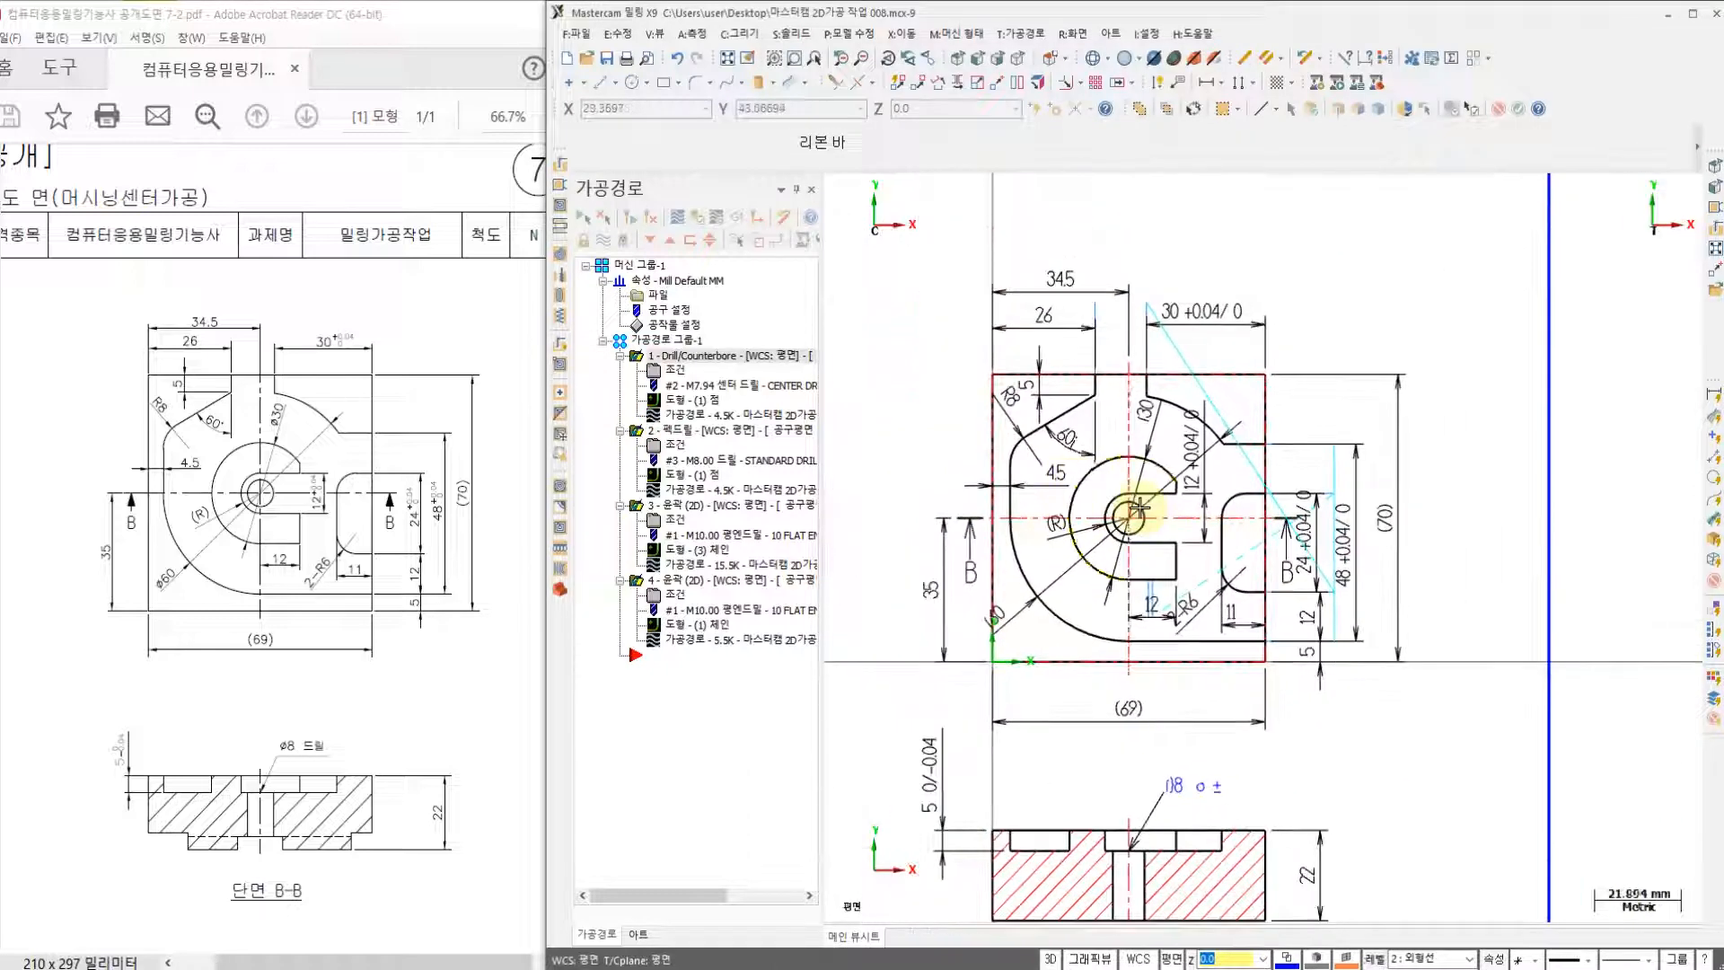